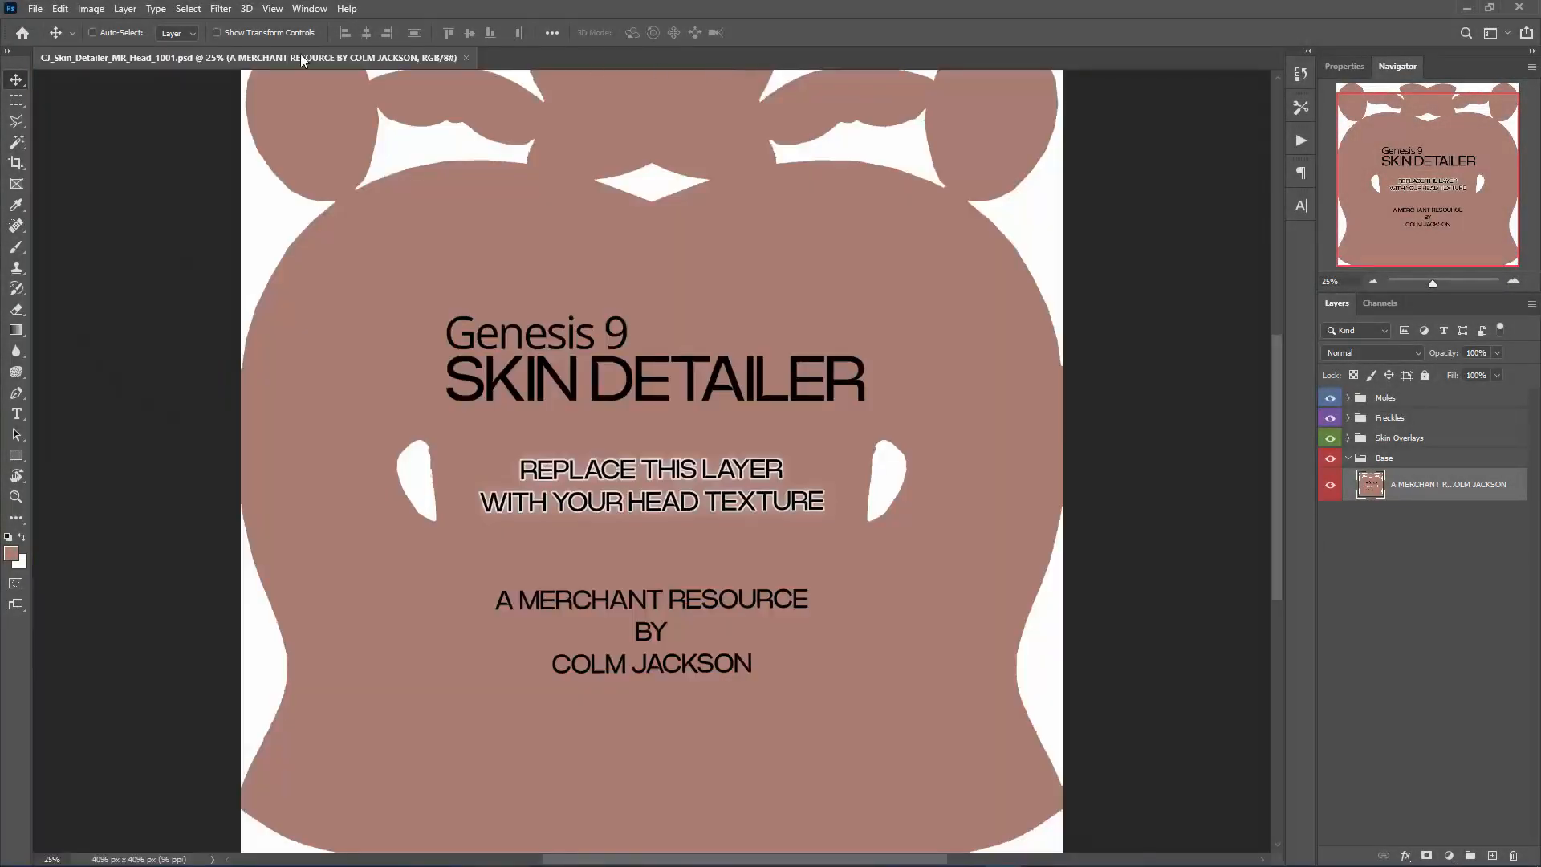
- Undock the head texture document into a floating window and collapse the Base layer group
left_click_drag(301, 57, 310, 61)
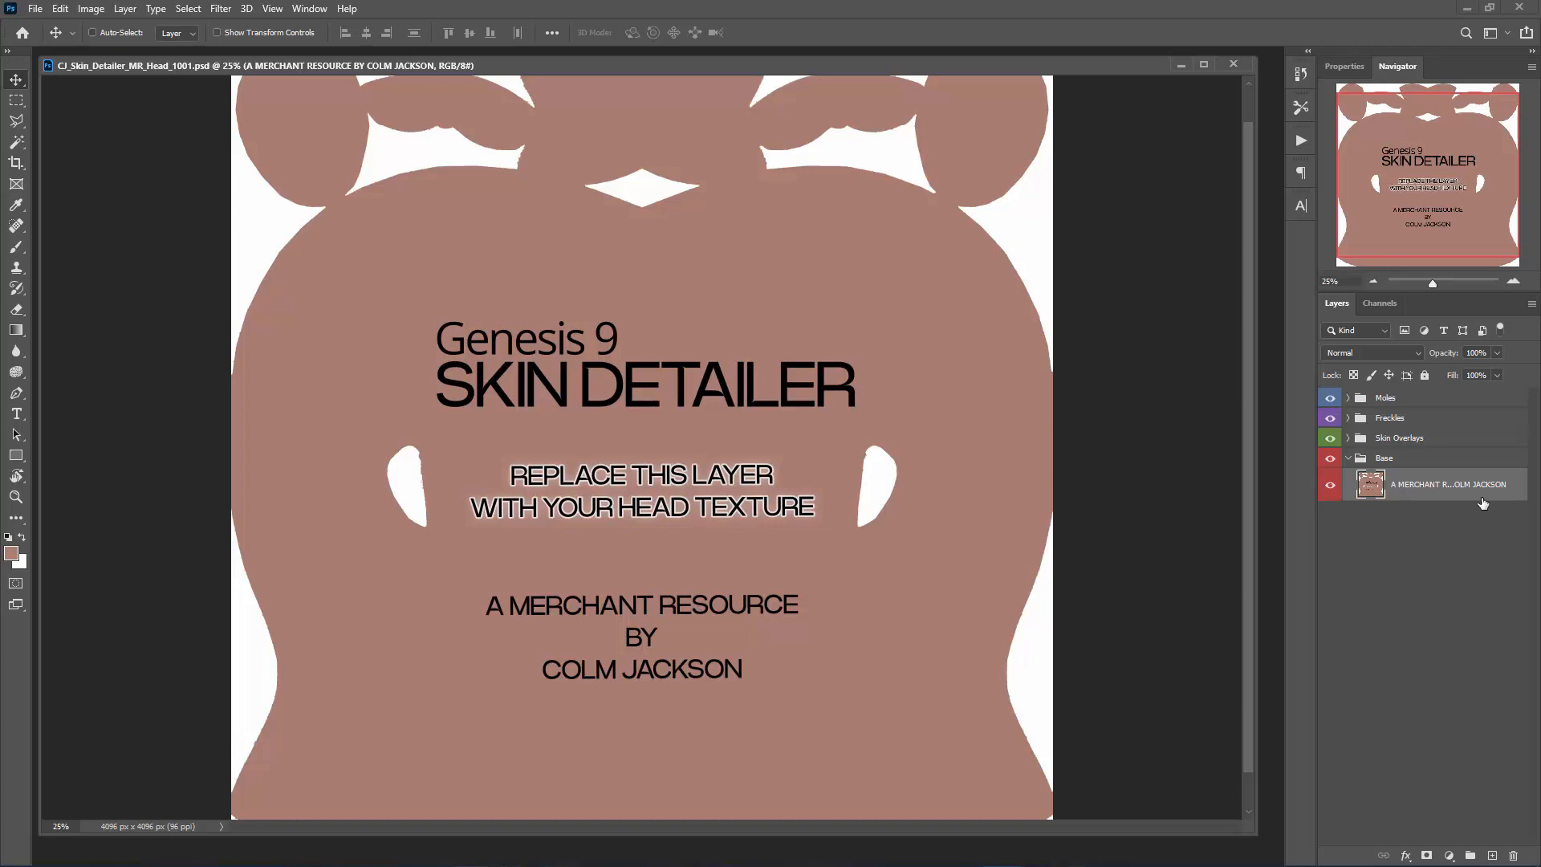
left_click(1347, 463)
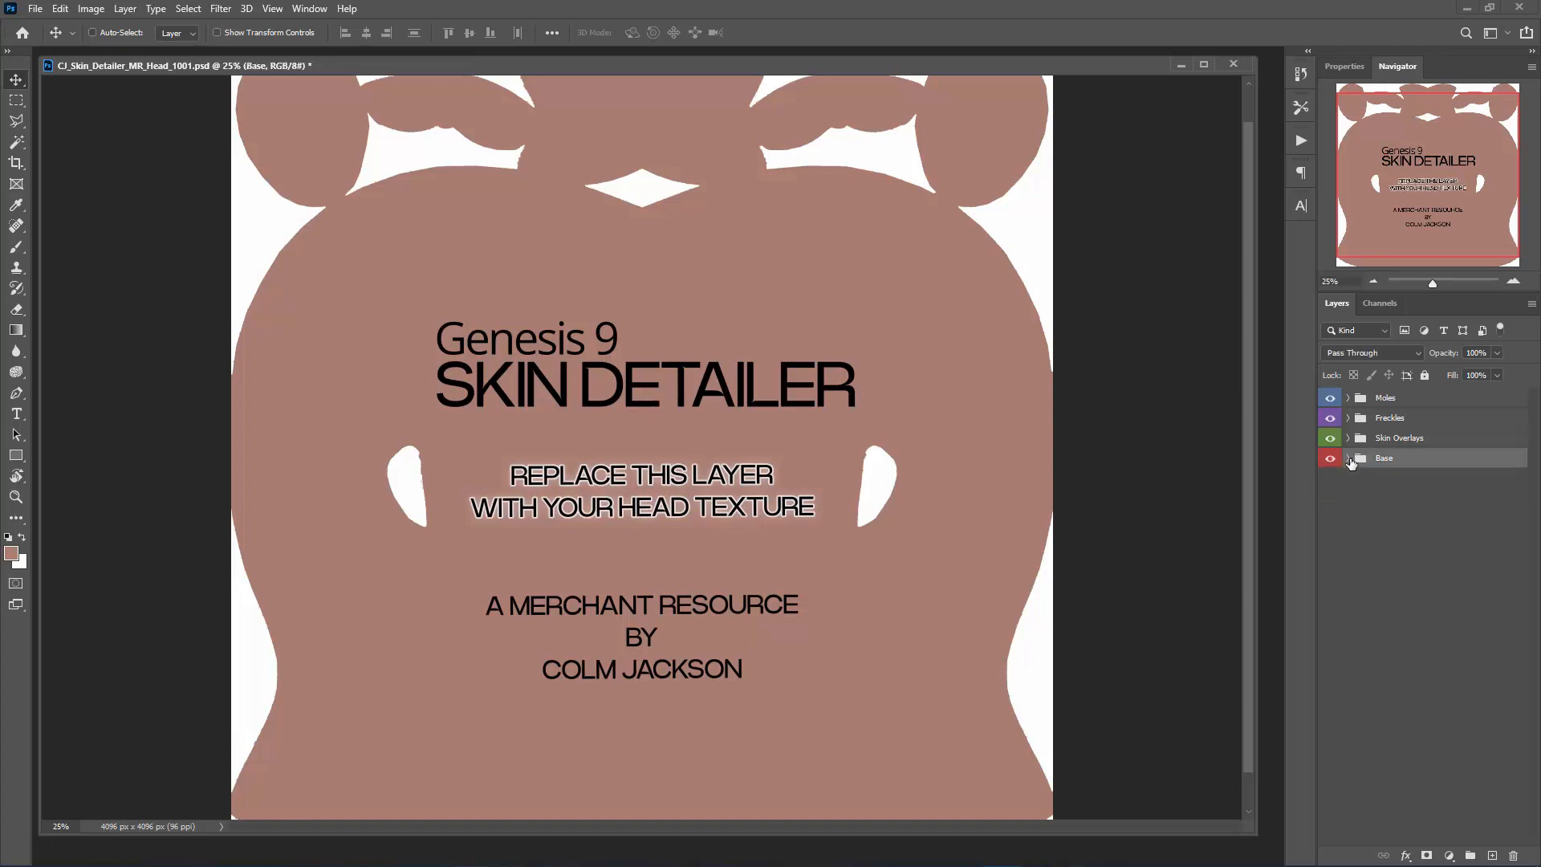
left_click(1349, 458)
- Expand the Skin Overlays group and examine its wrinkle, vein and acne layers and the Skin Overlays Full Body subgroup
left_click(1350, 440)
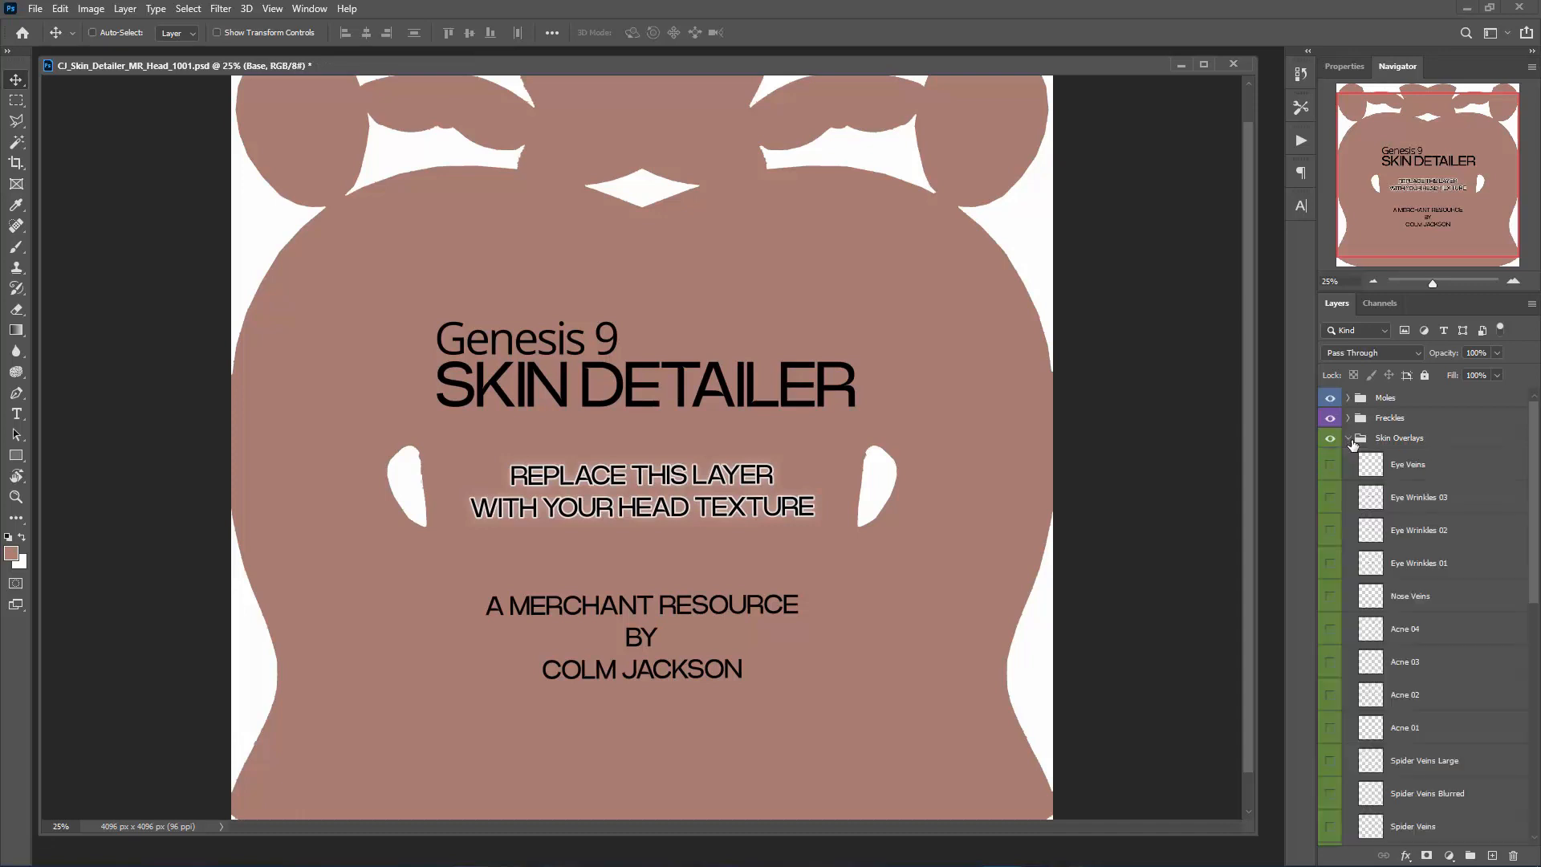
scroll(1536, 432, "down", 1)
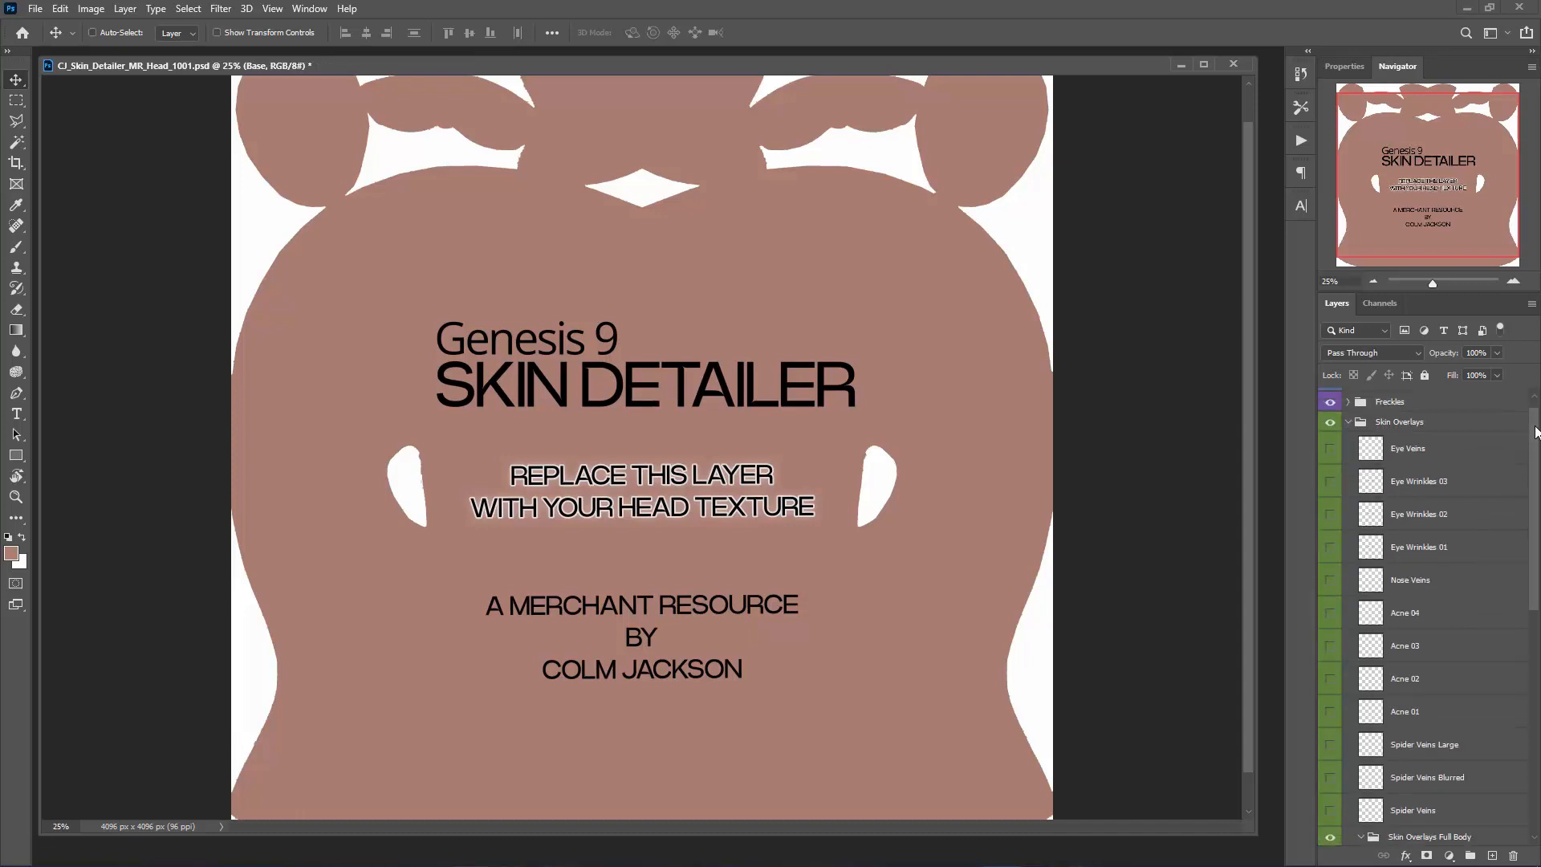
left_click_drag(1535, 431, 1537, 594)
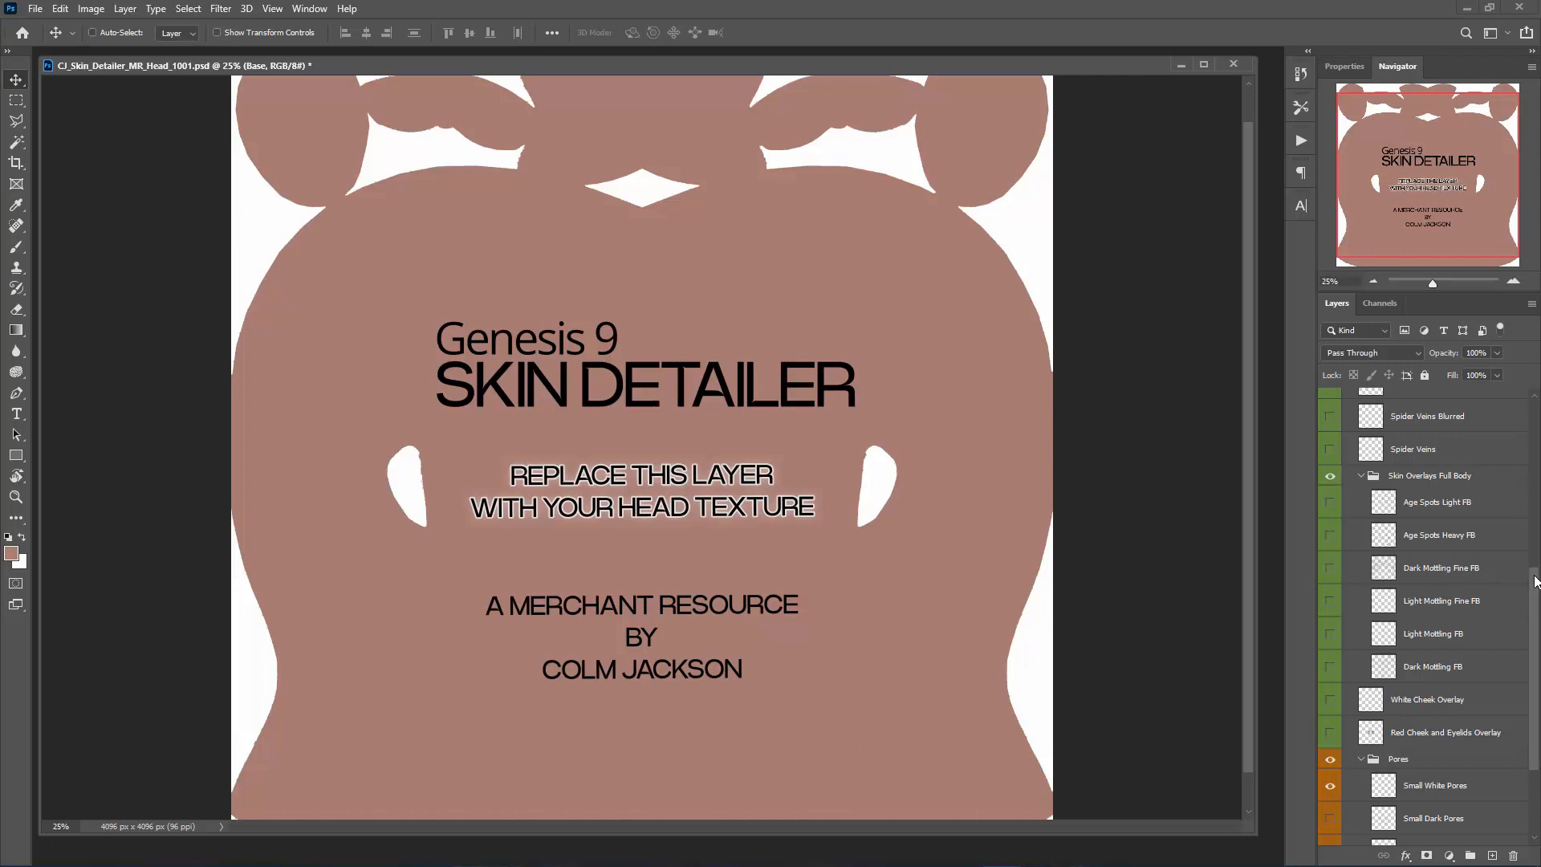
left_click_drag(1535, 581, 1539, 481)
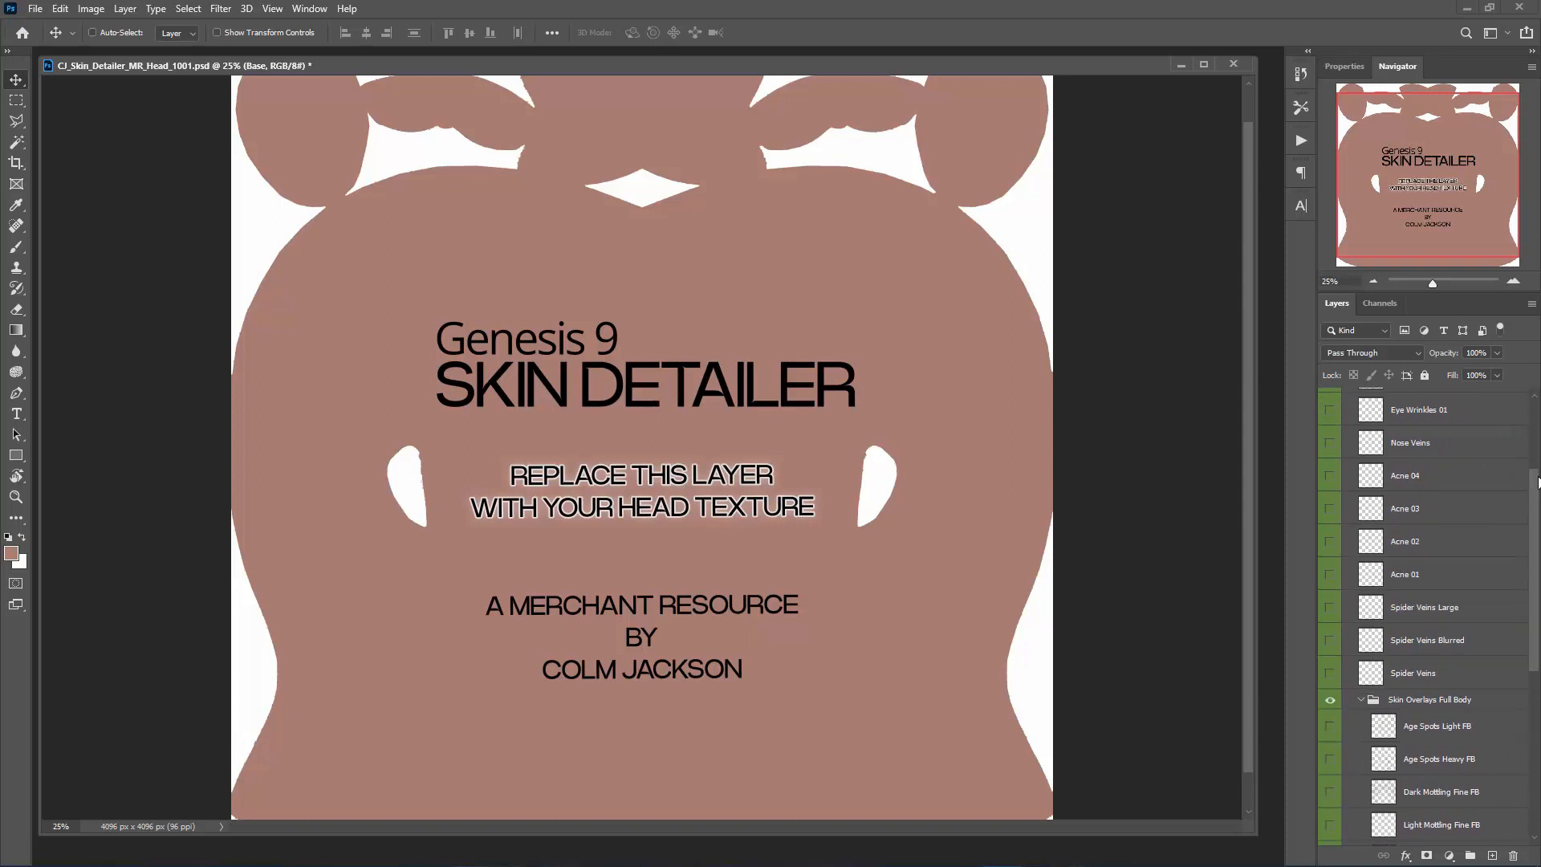
left_click_drag(1539, 481, 1537, 474)
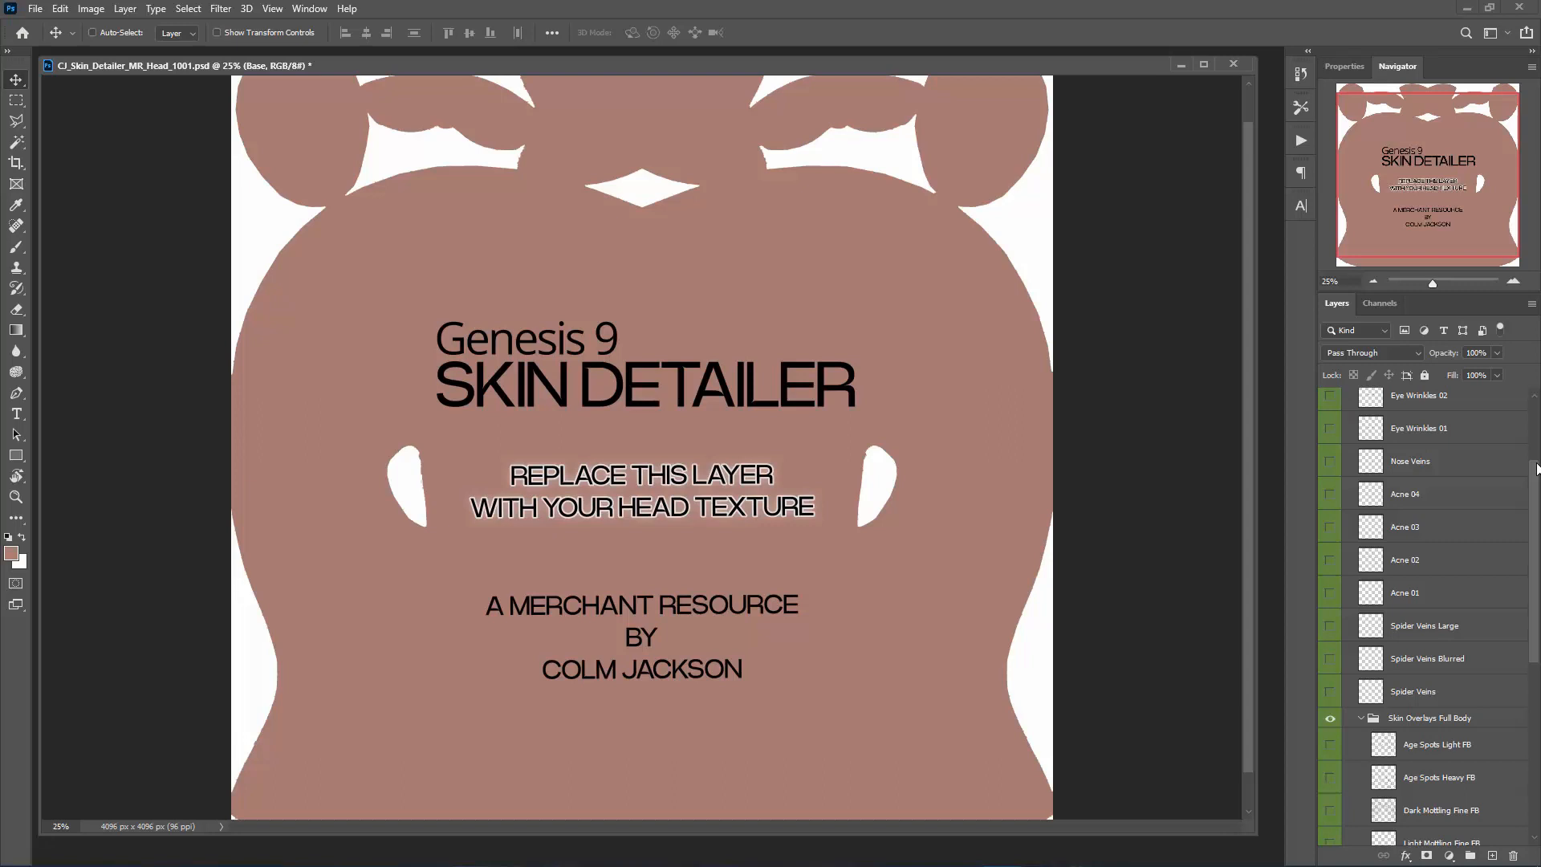
scroll(1506, 508, "up", 2)
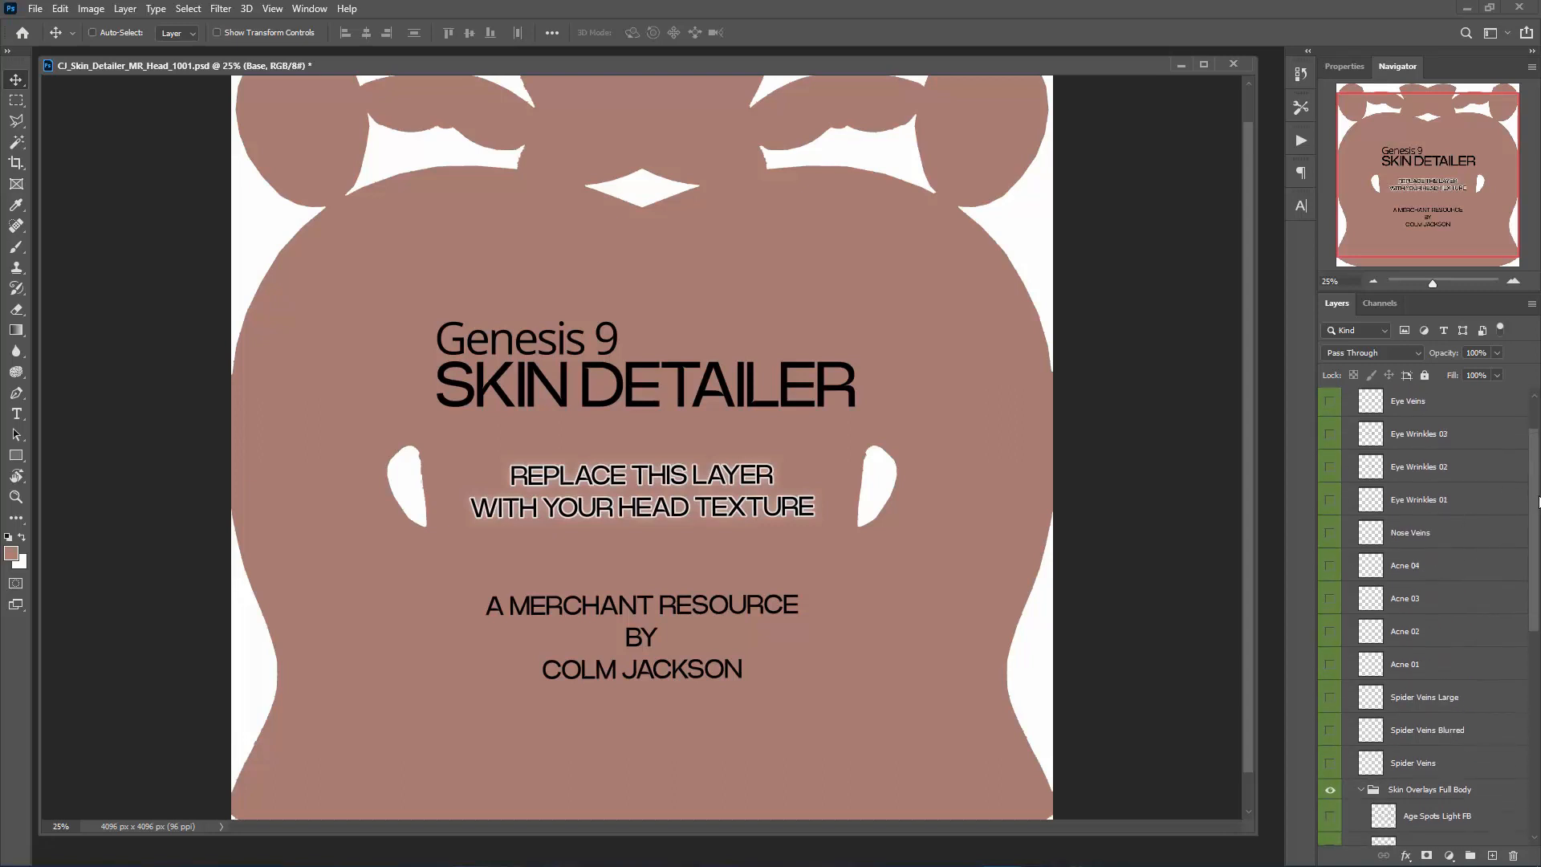
left_click_drag(1538, 501, 1537, 478)
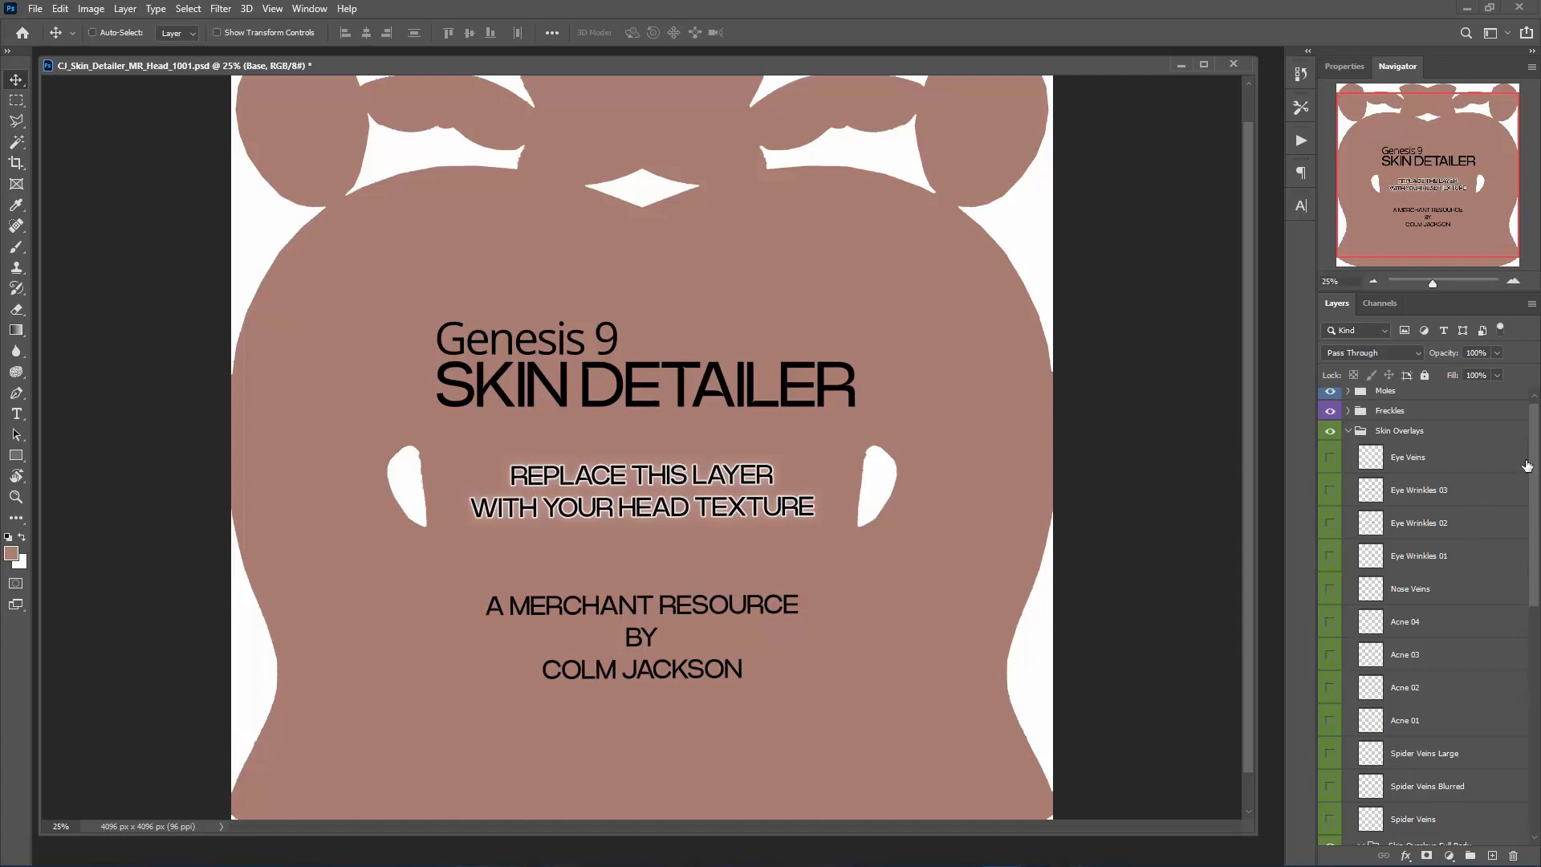
scroll(1535, 446, "up", 1)
scroll(1535, 446, "up", 1)
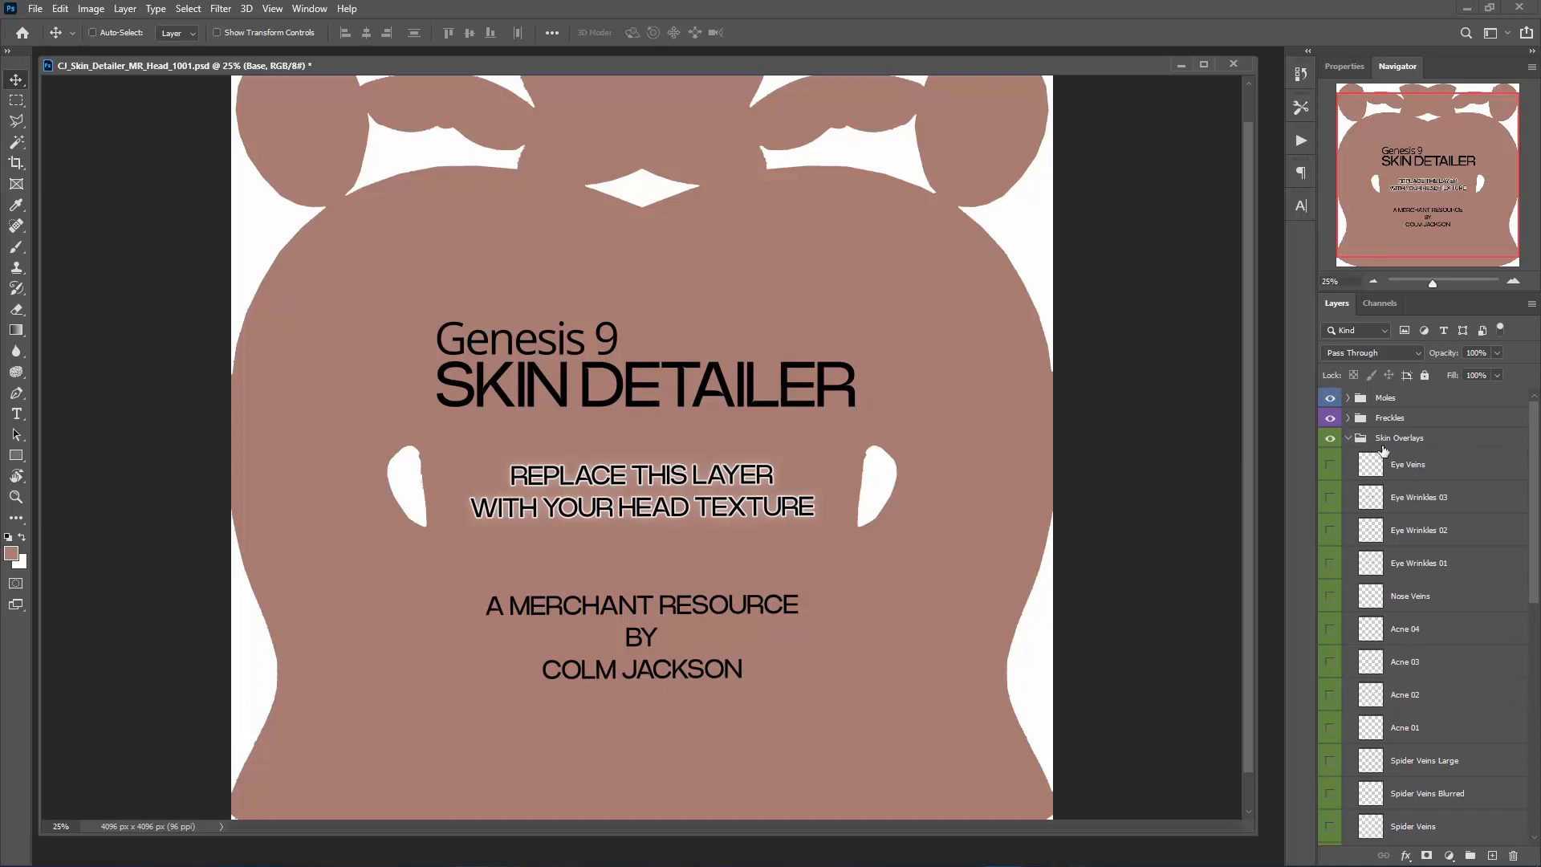
- Expand the Freckles group and examine its ear, eyelid, forehead, chin, cheek, nose and full face layers
left_click(1348, 418)
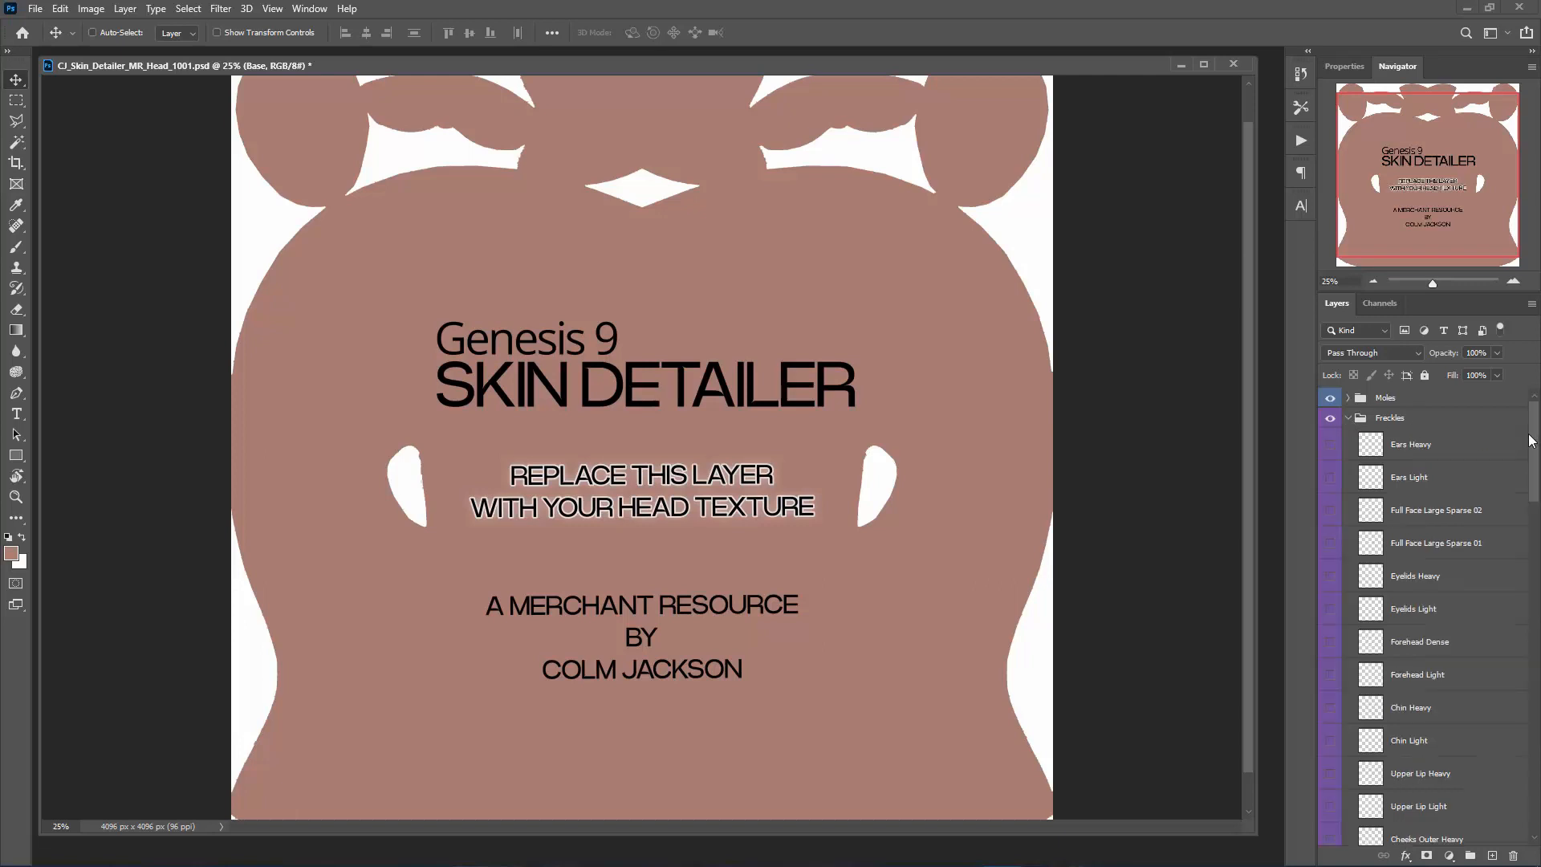
left_click_drag(1534, 422, 1534, 546)
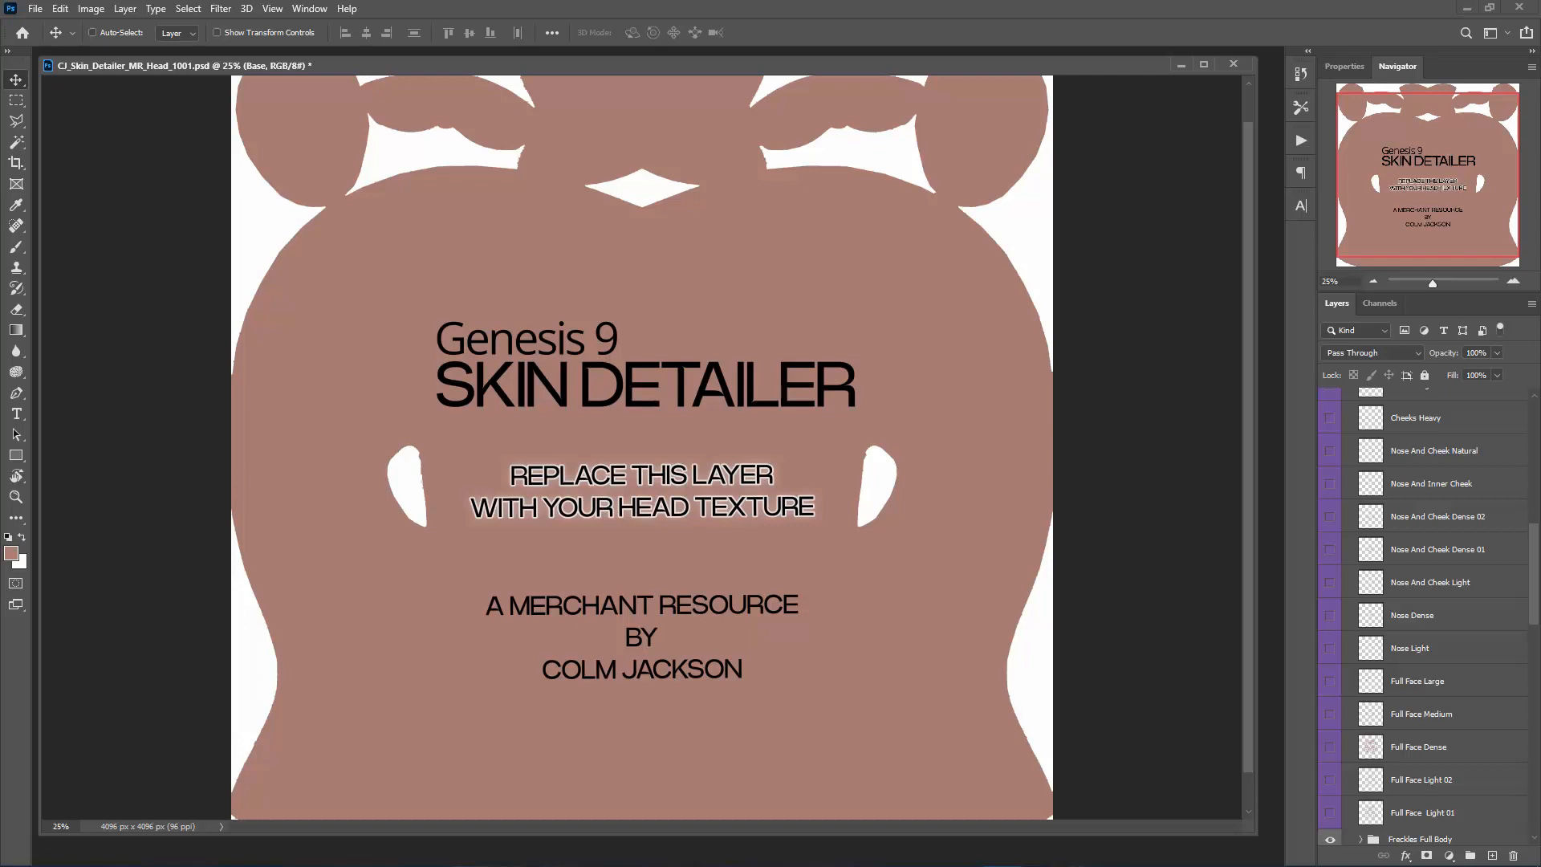
scroll(1428, 616, "up", 5)
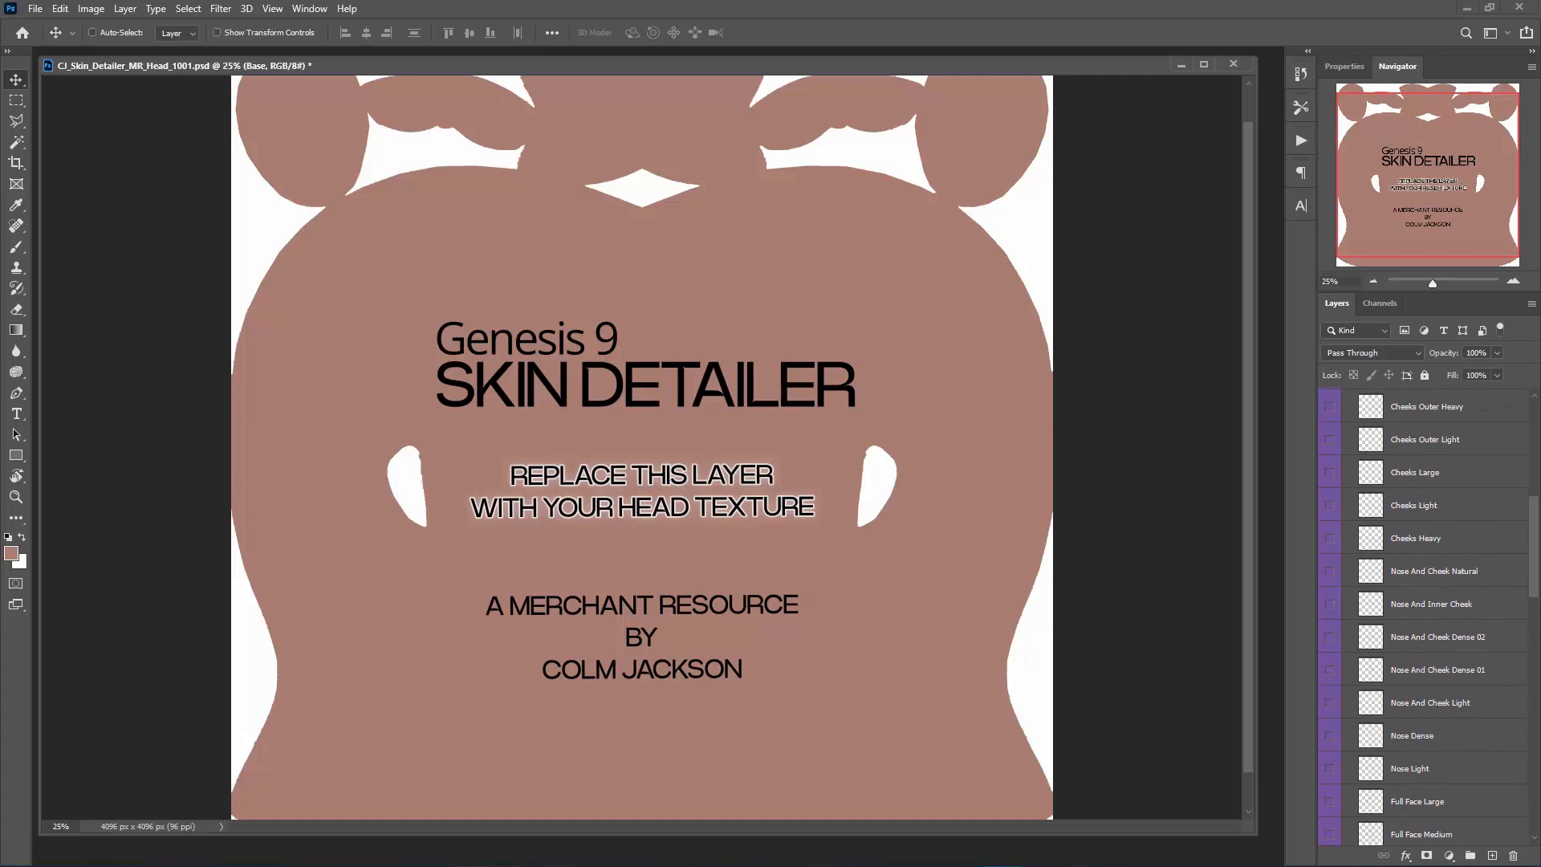
scroll(1428, 616, "up", 5)
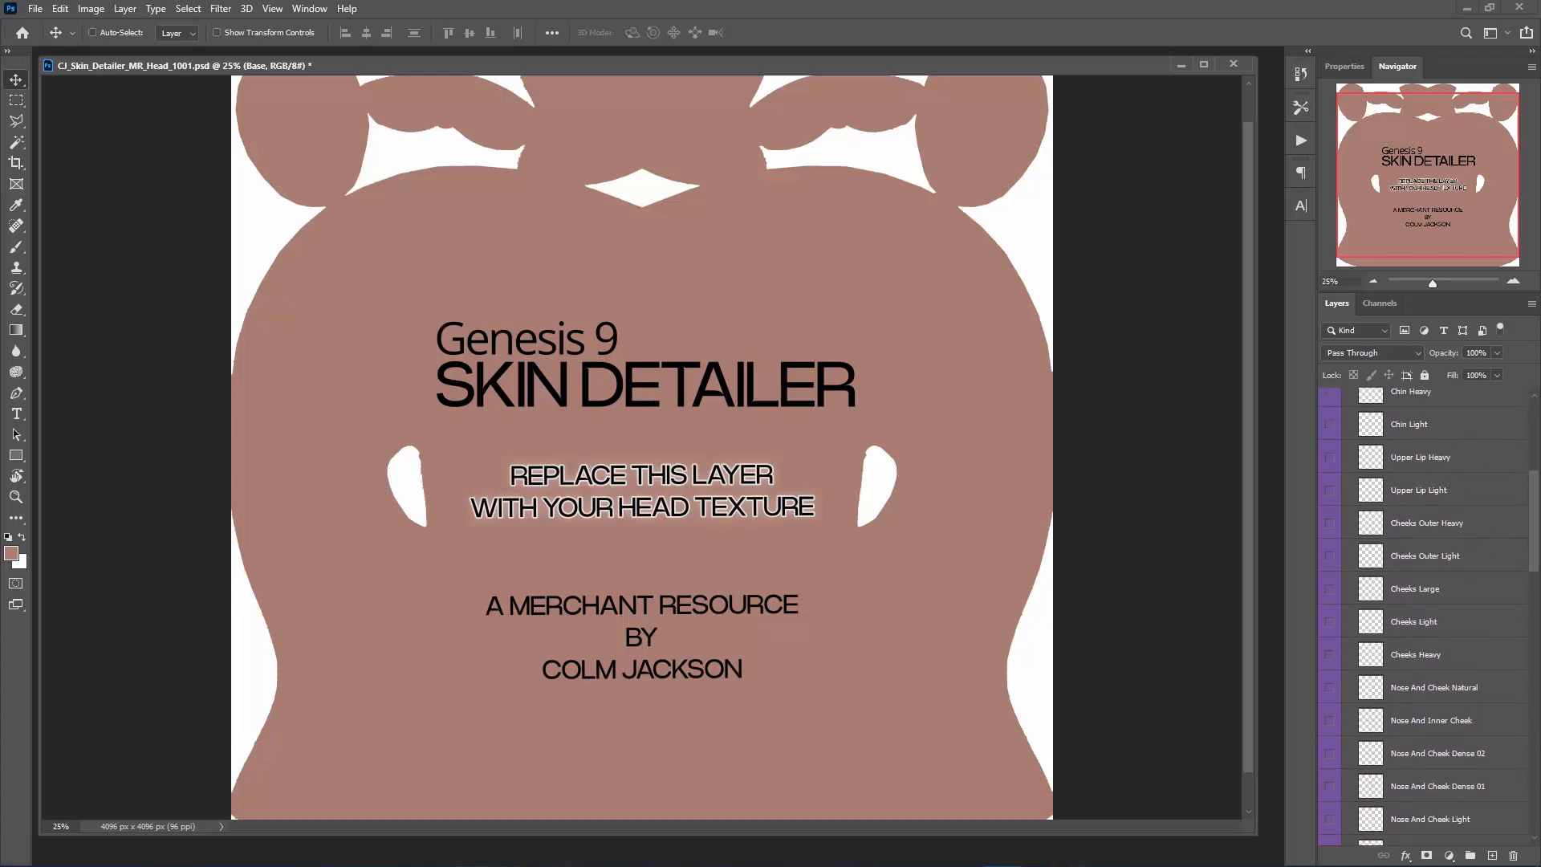
scroll(1536, 454, "up", 7)
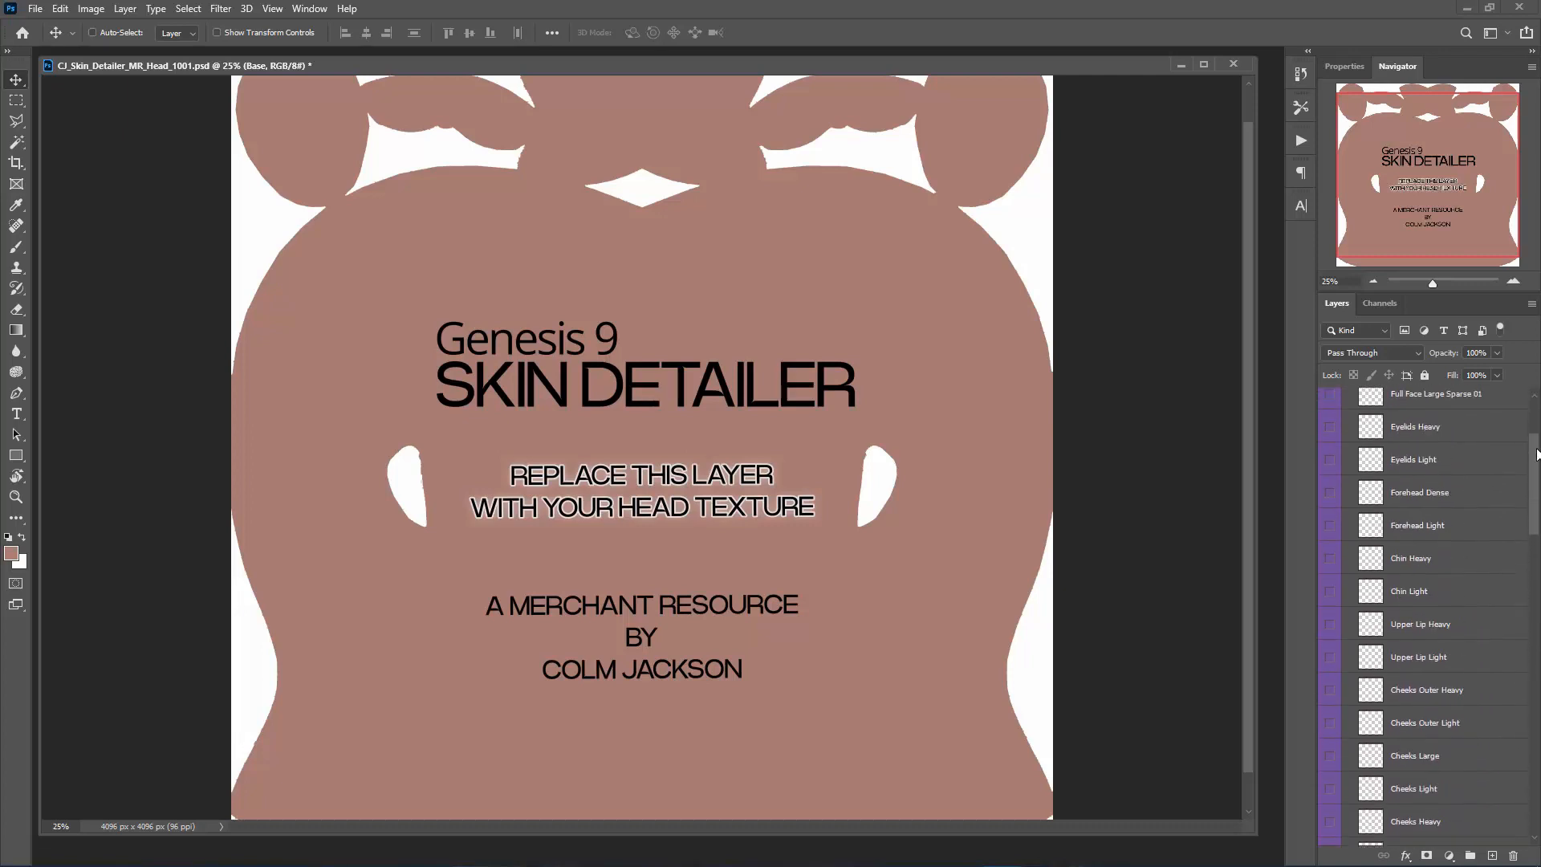
left_click_drag(1536, 454, 1532, 417)
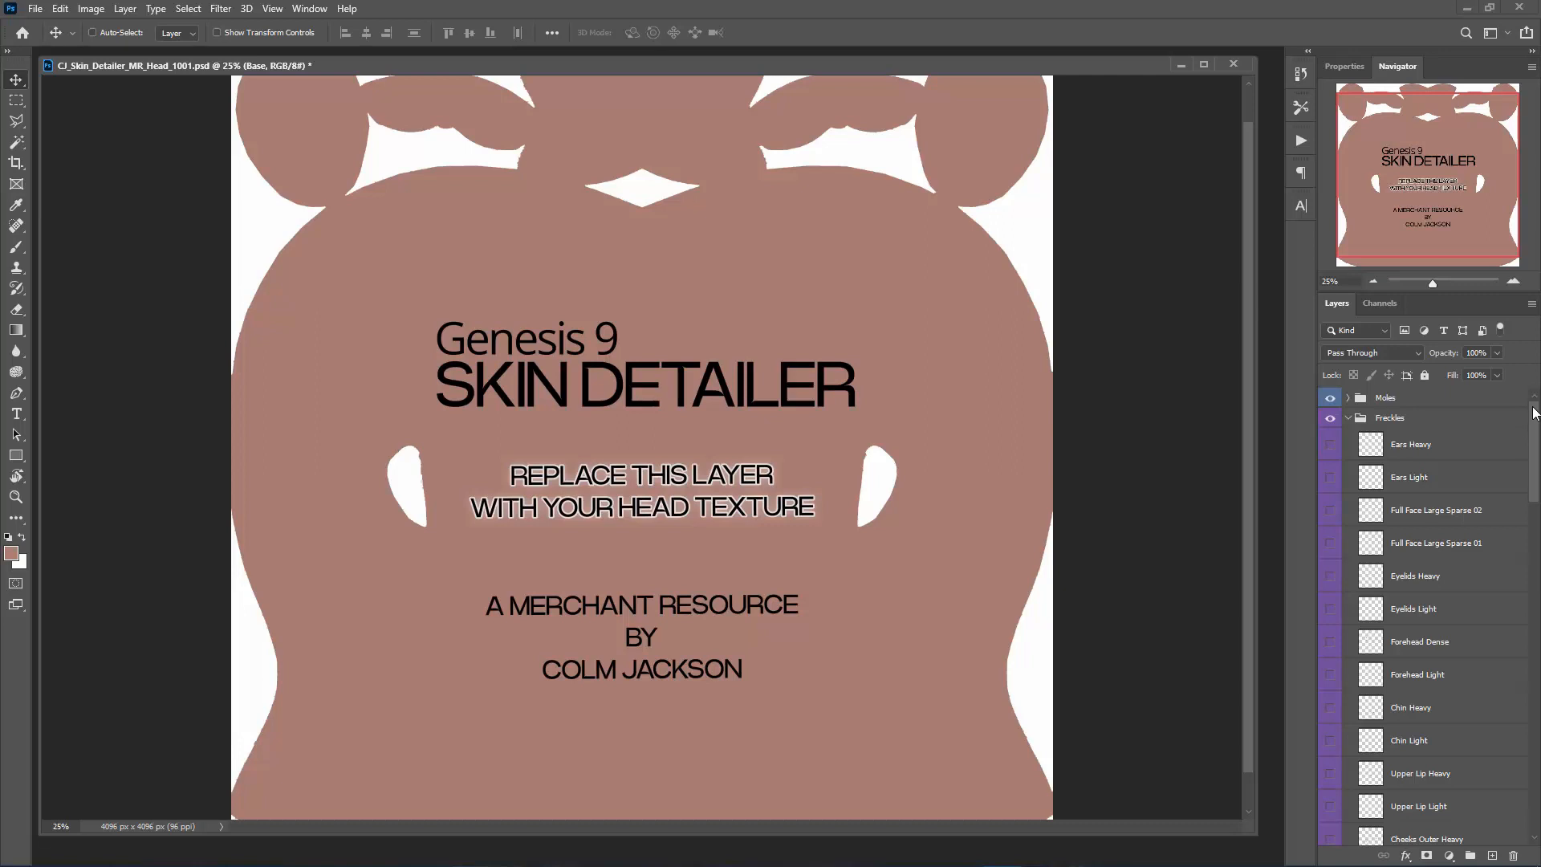
- Collapse the Freckles group, then expand the Moles group and examine its layers and the Moles Full Body subgroup
left_click(1348, 417)
left_click(1349, 398)
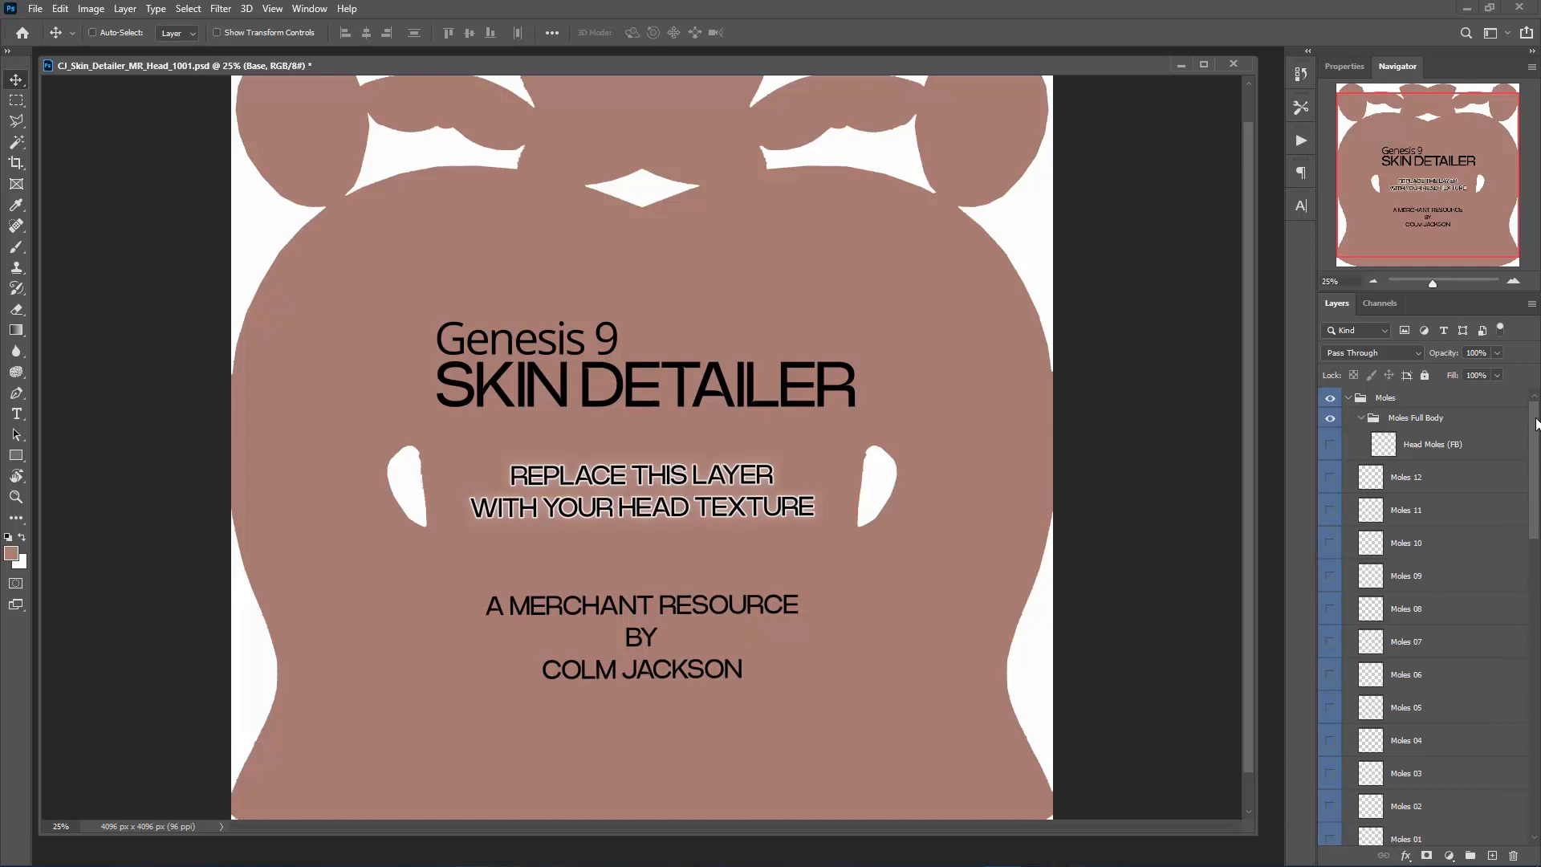
scroll(1531, 443, "down", 3)
scroll(1529, 443, "up", 2)
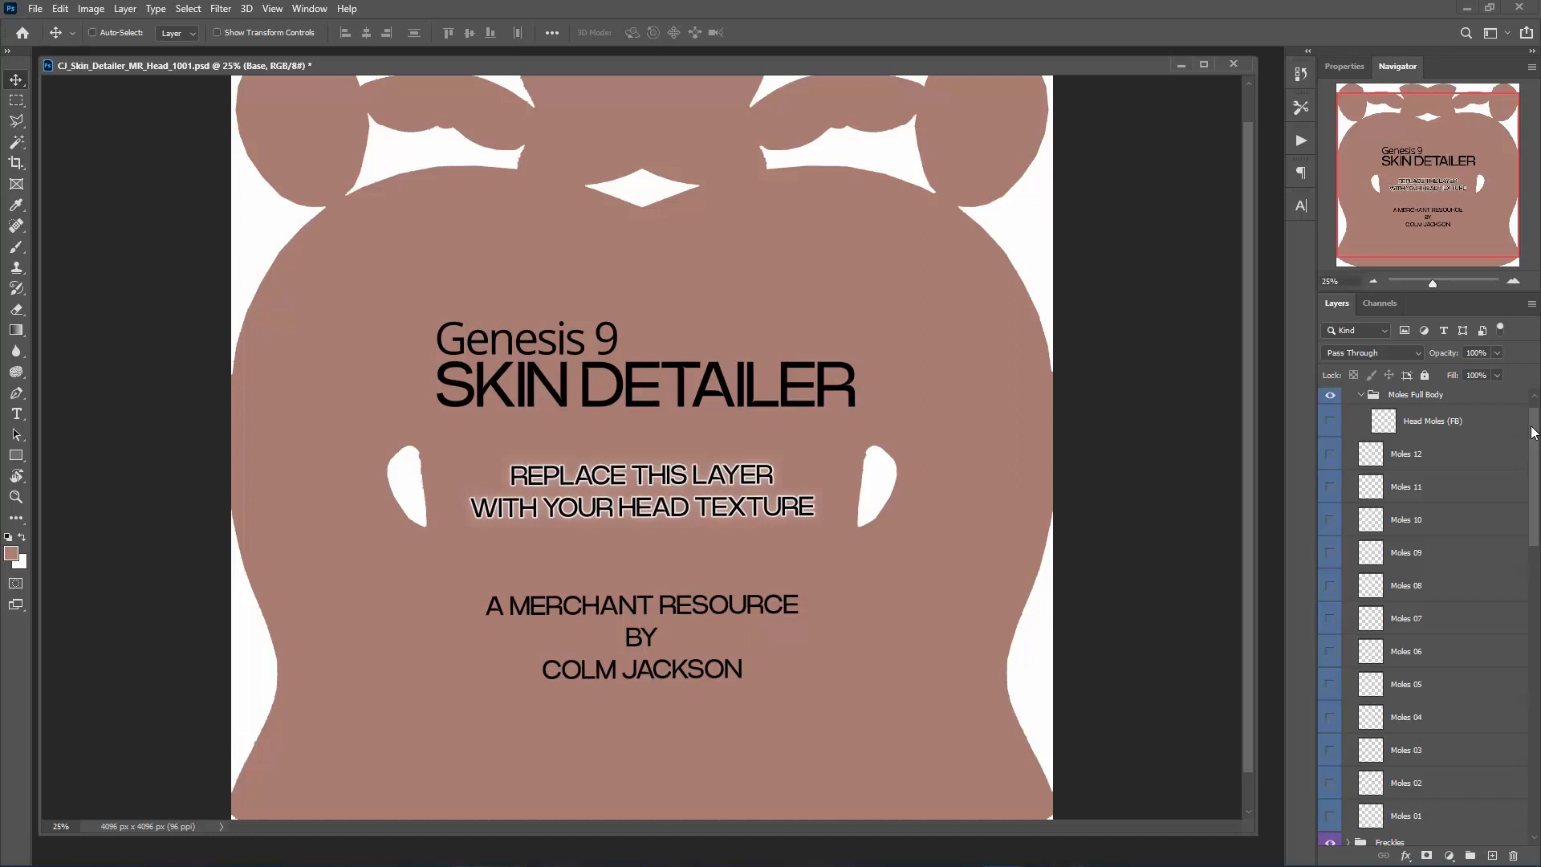
mouse_move(1531, 432)
left_mouse_down()
mouse_move(1526, 564)
mouse_move(1527, 429)
left_mouse_up()
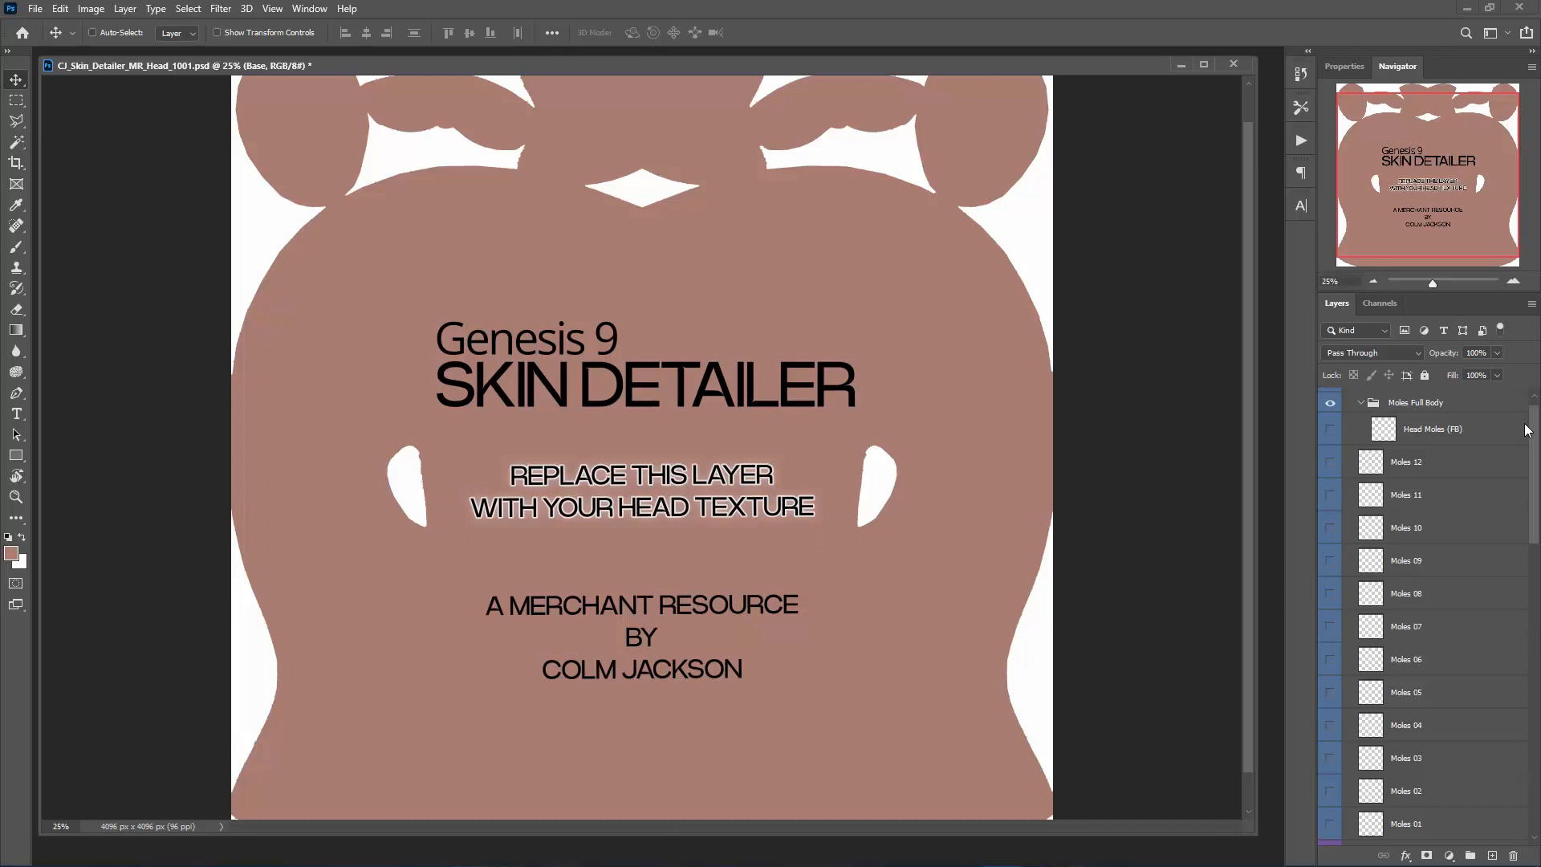
left_click_drag(1526, 429, 1525, 451)
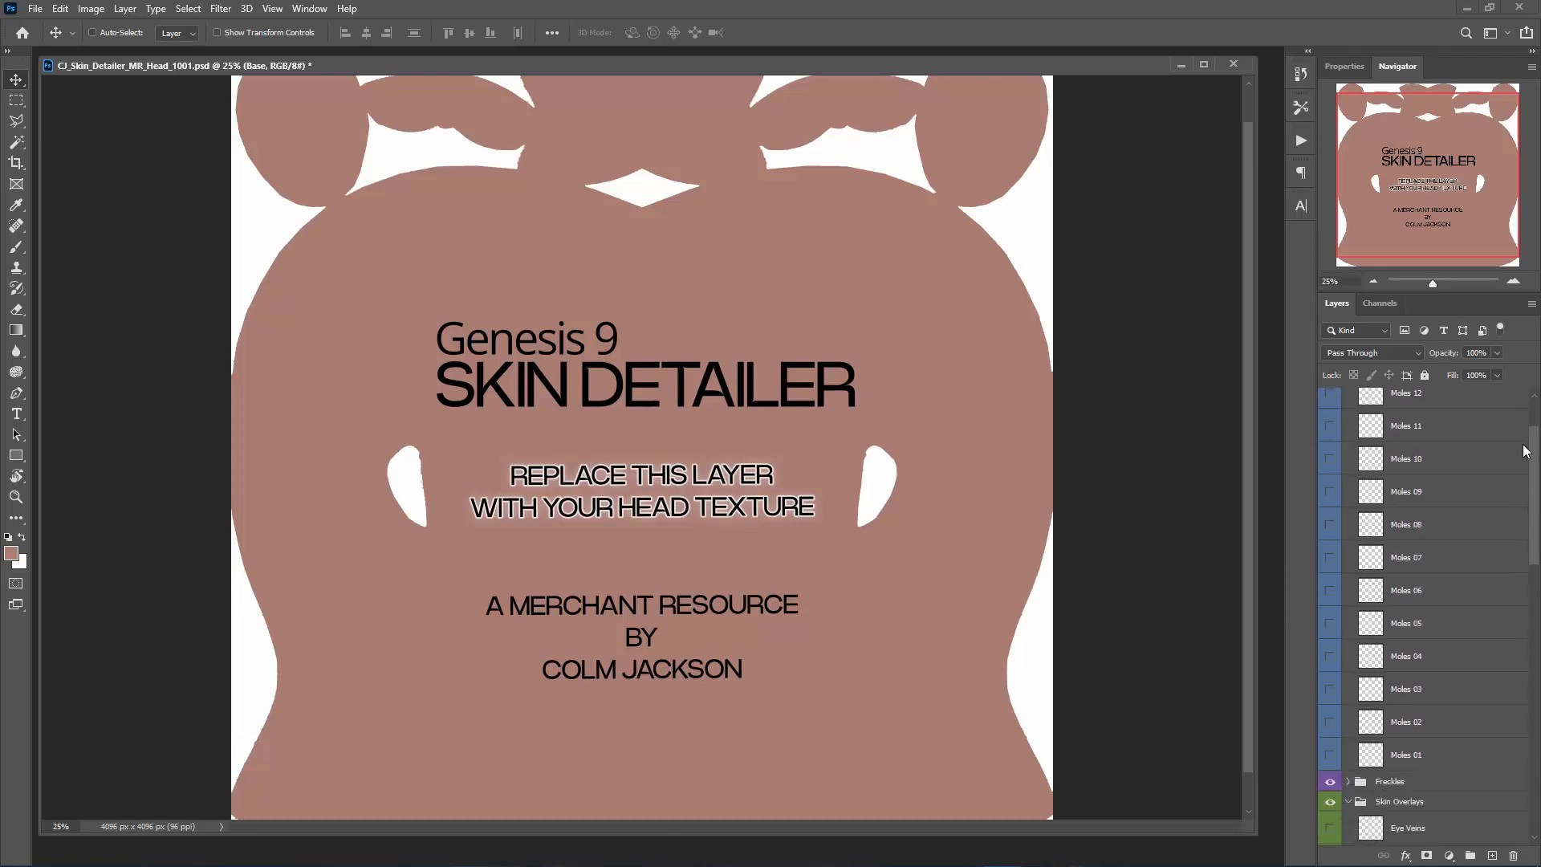
left_click_drag(1525, 451, 1532, 536)
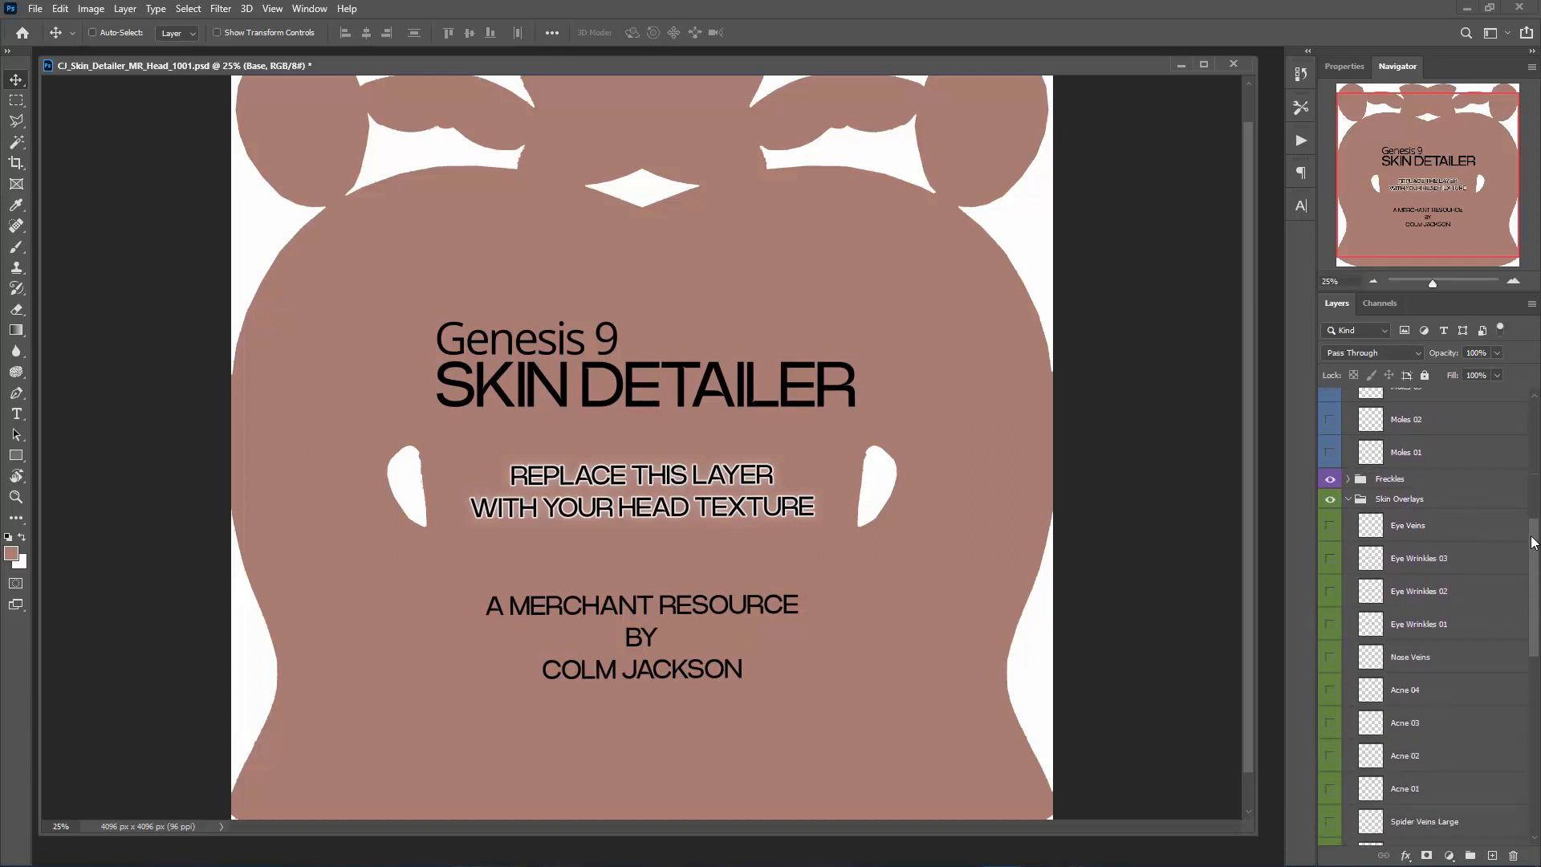
- Reopen the Freckles group and look through the layers down to the Skin Overlays Full Body subgroup
left_click(1348, 479)
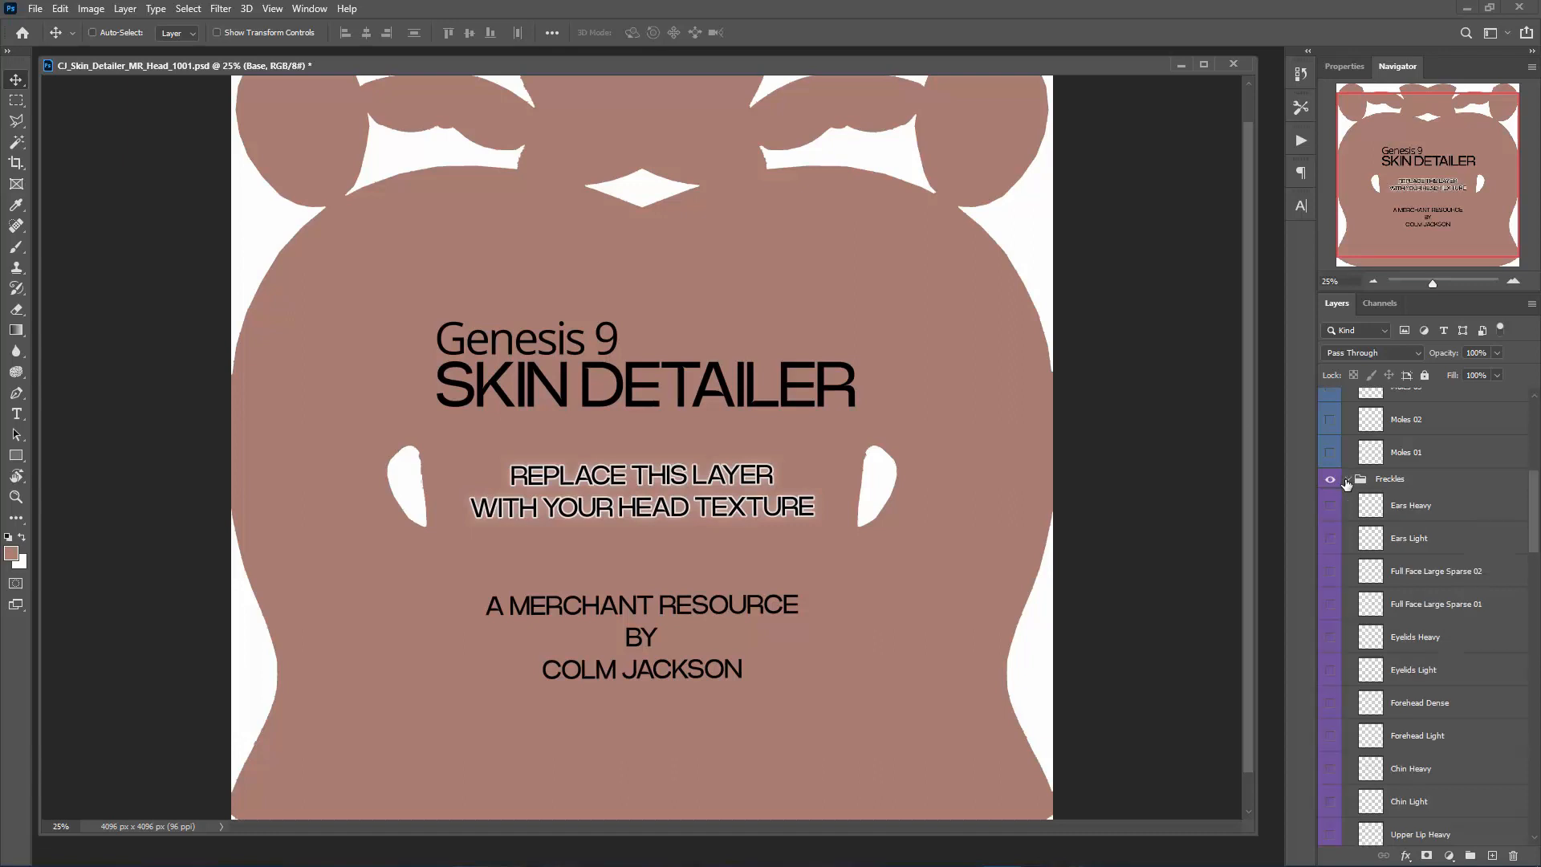
left_click_drag(1534, 490, 1534, 507)
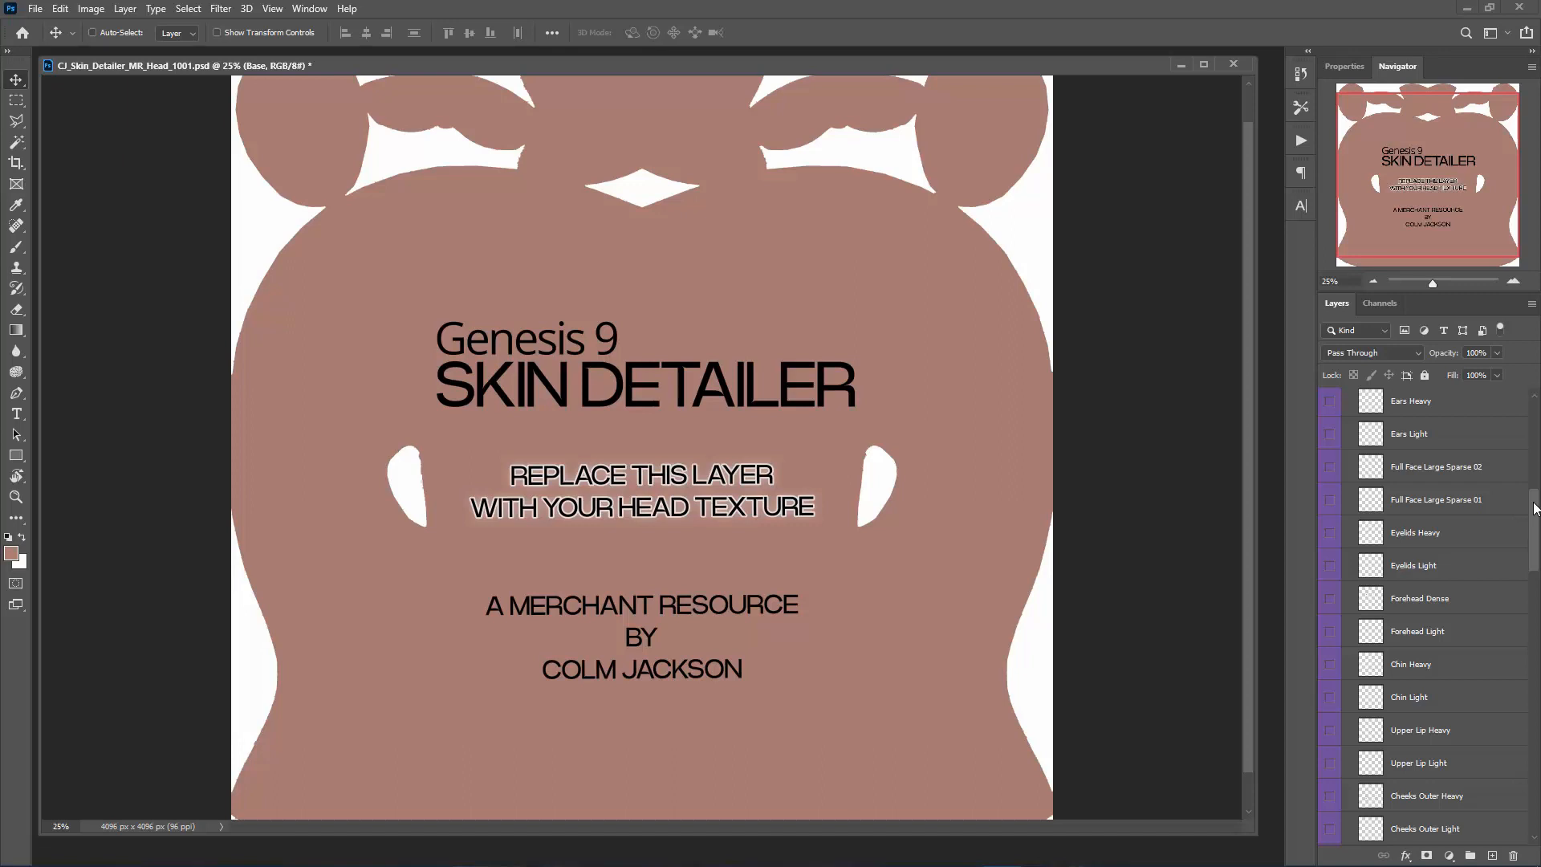
left_click_drag(1534, 508, 1534, 518)
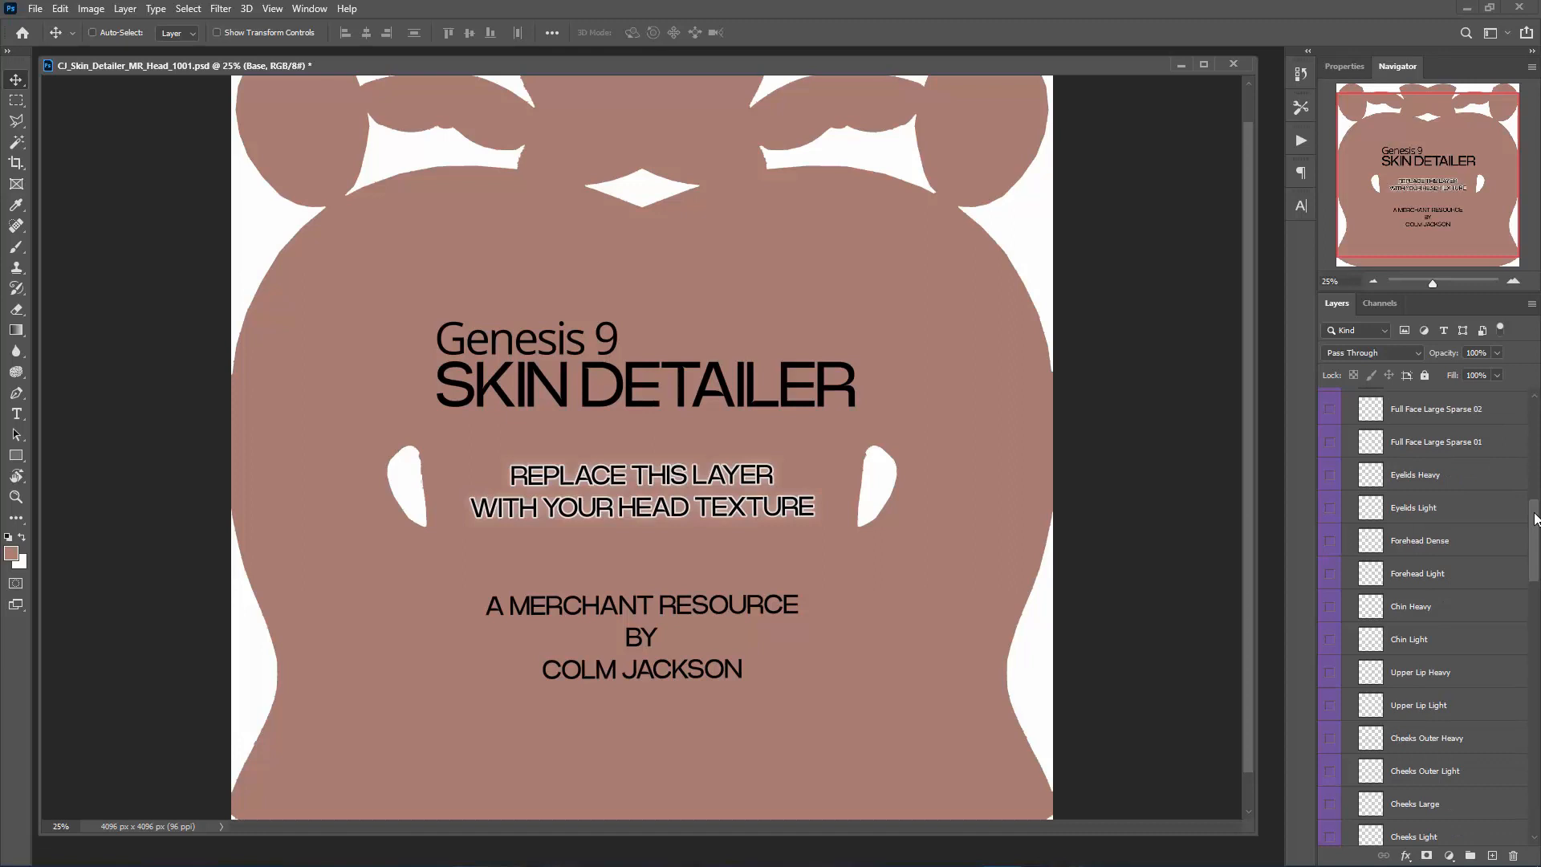
left_click_drag(1534, 518, 1539, 728)
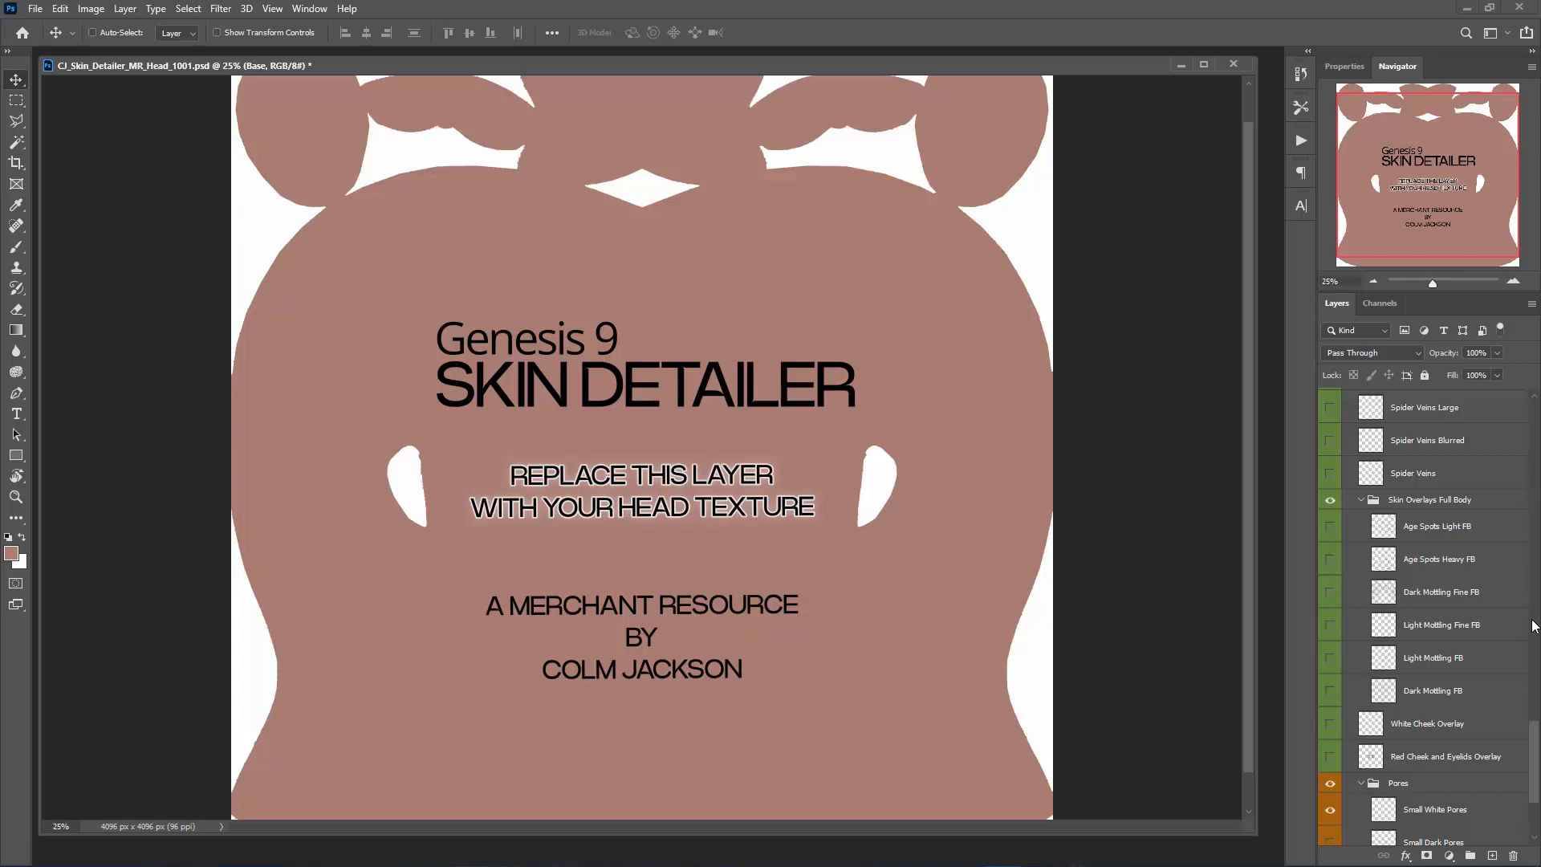
- Make the Dark Mottling FB layer visible, try its opacity at 100%, and undo the opacity change
left_click(1457, 690)
left_click(1329, 691)
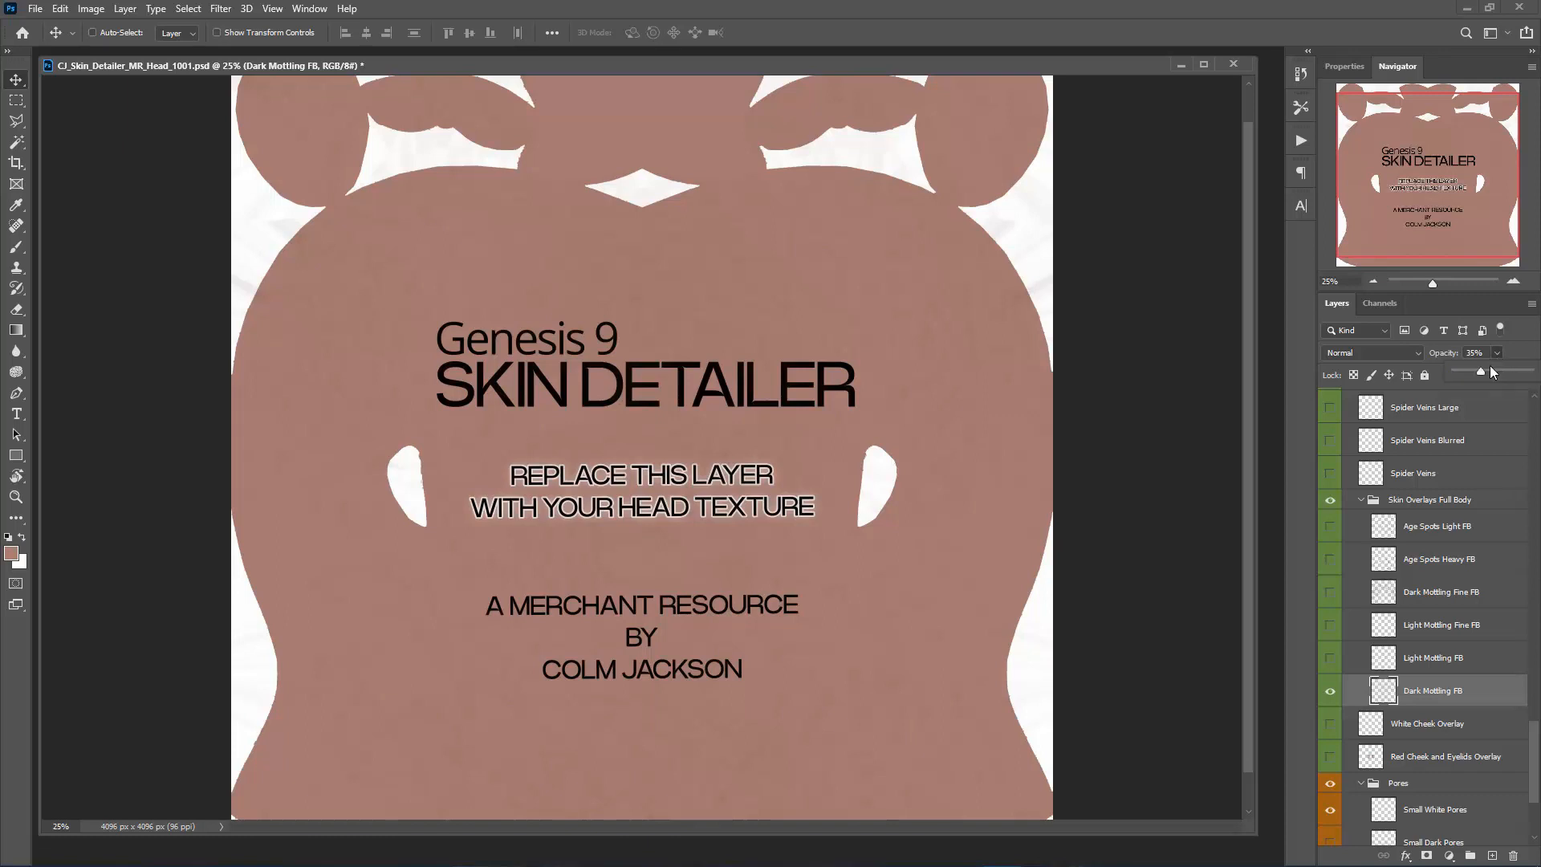
left_click_drag(1481, 371, 1529, 372)
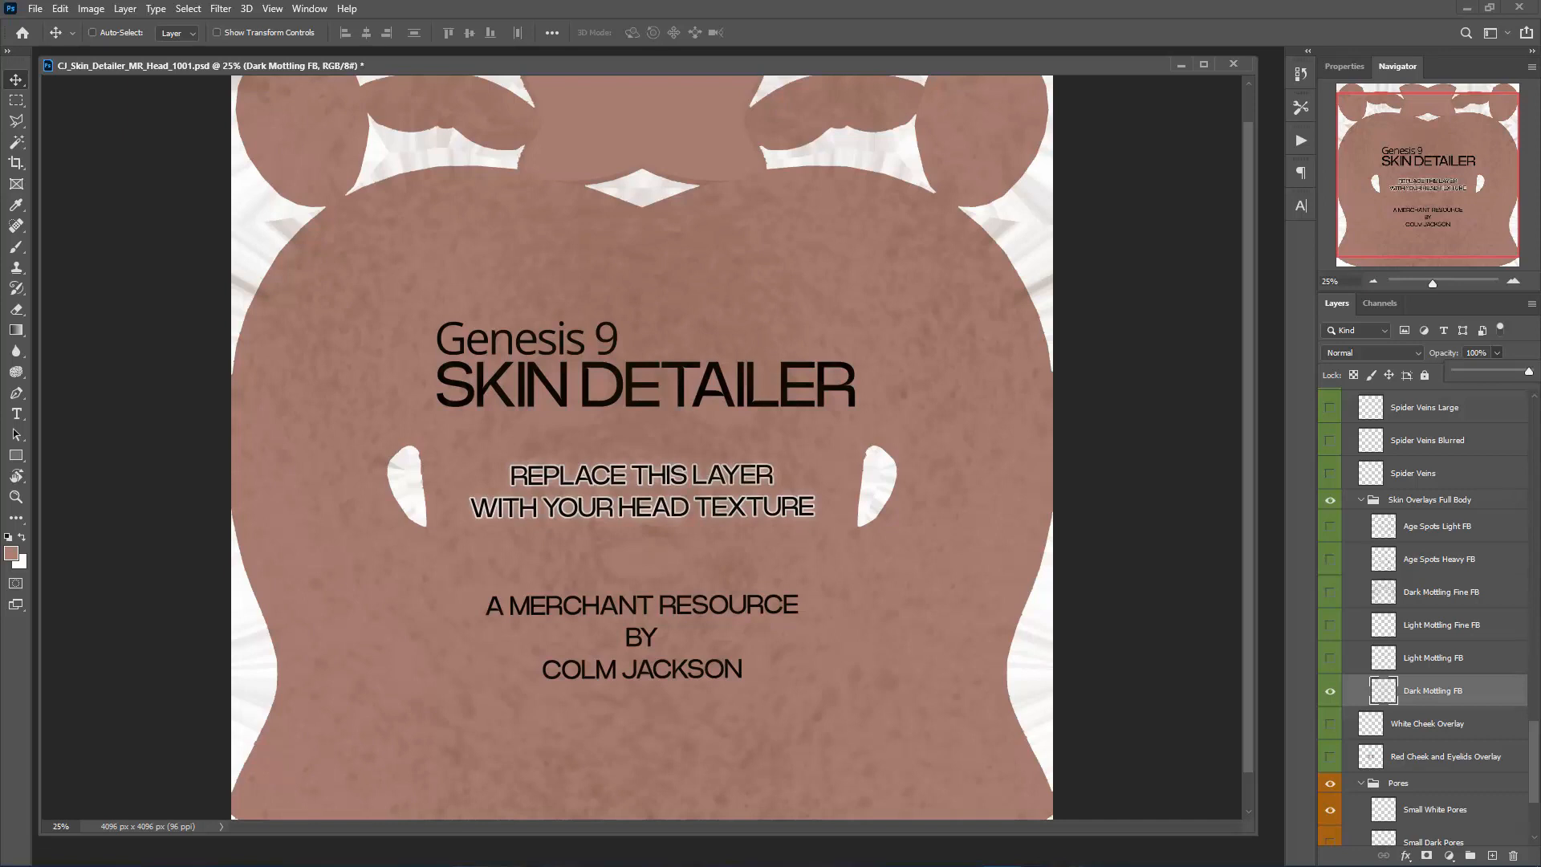
key("ctrl+z")
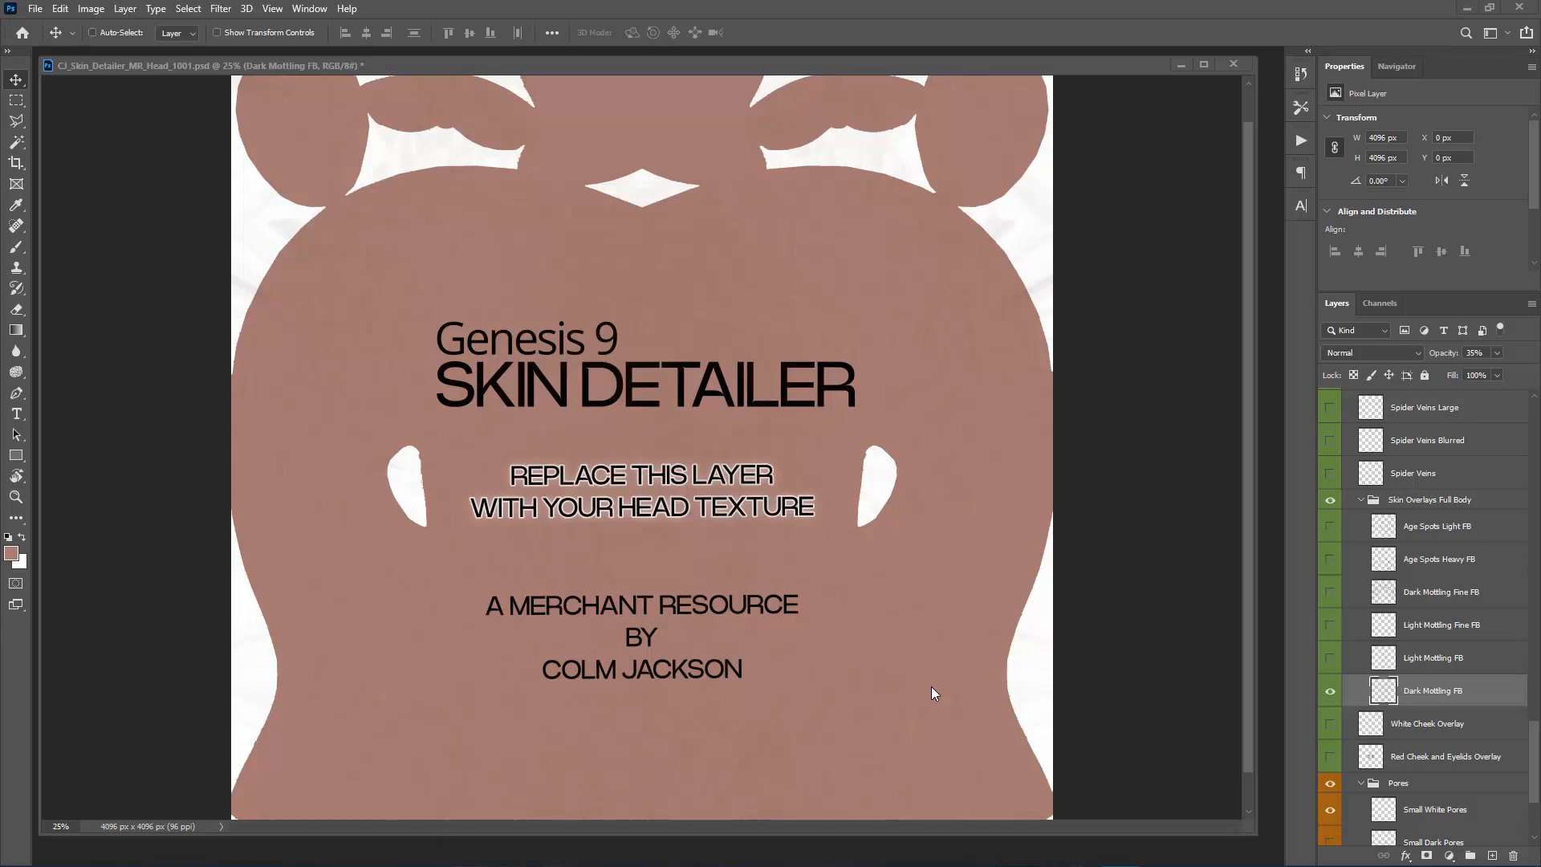
- Add a Levels adjustment layer above Dark Mottling FB and set its black input level to 93
left_click(1448, 856)
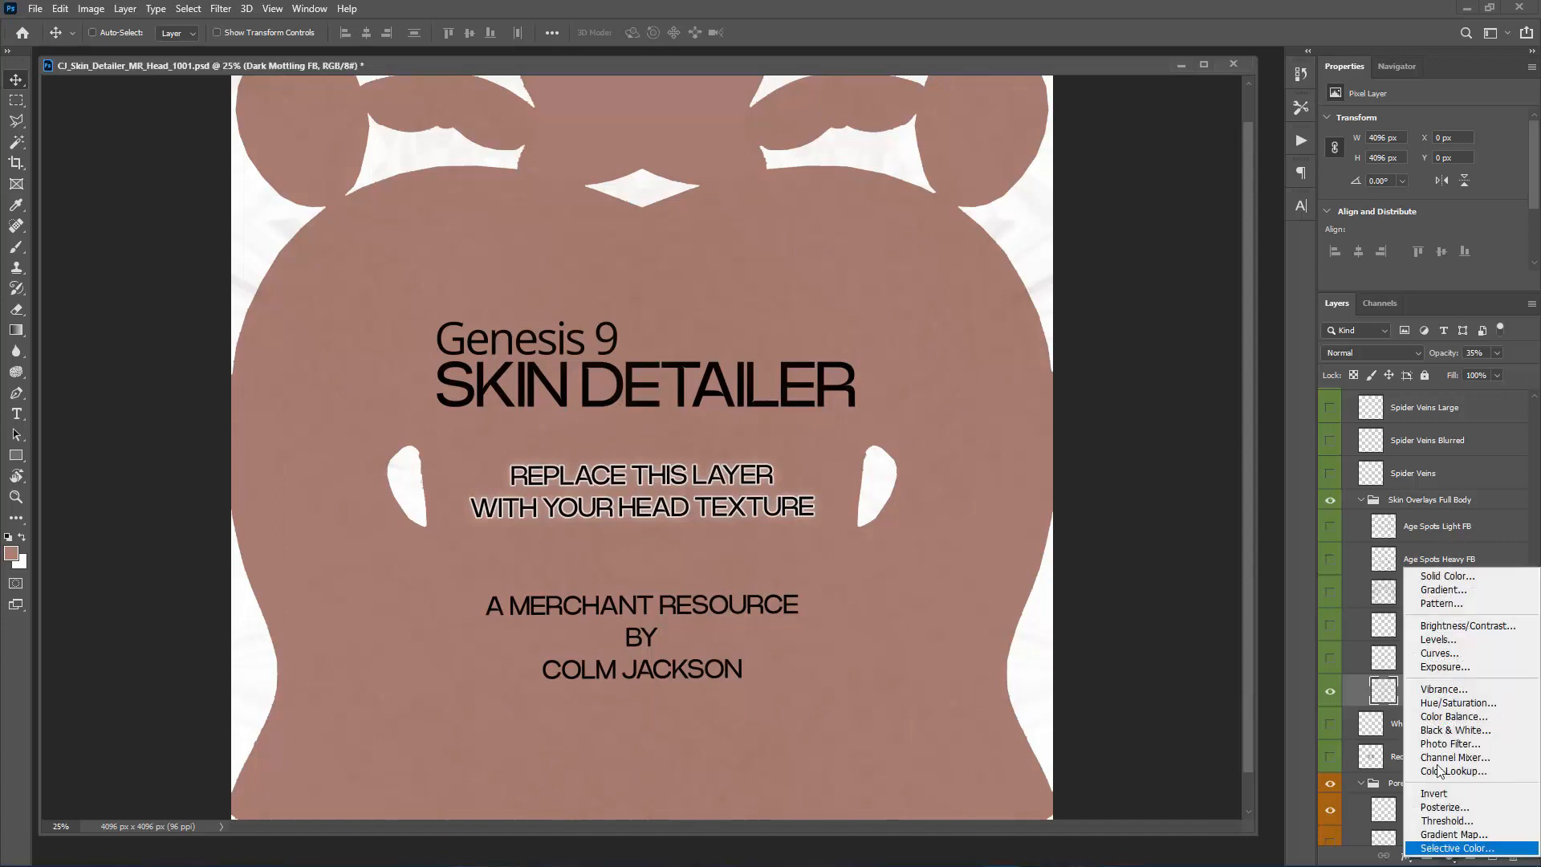
left_click(1452, 639)
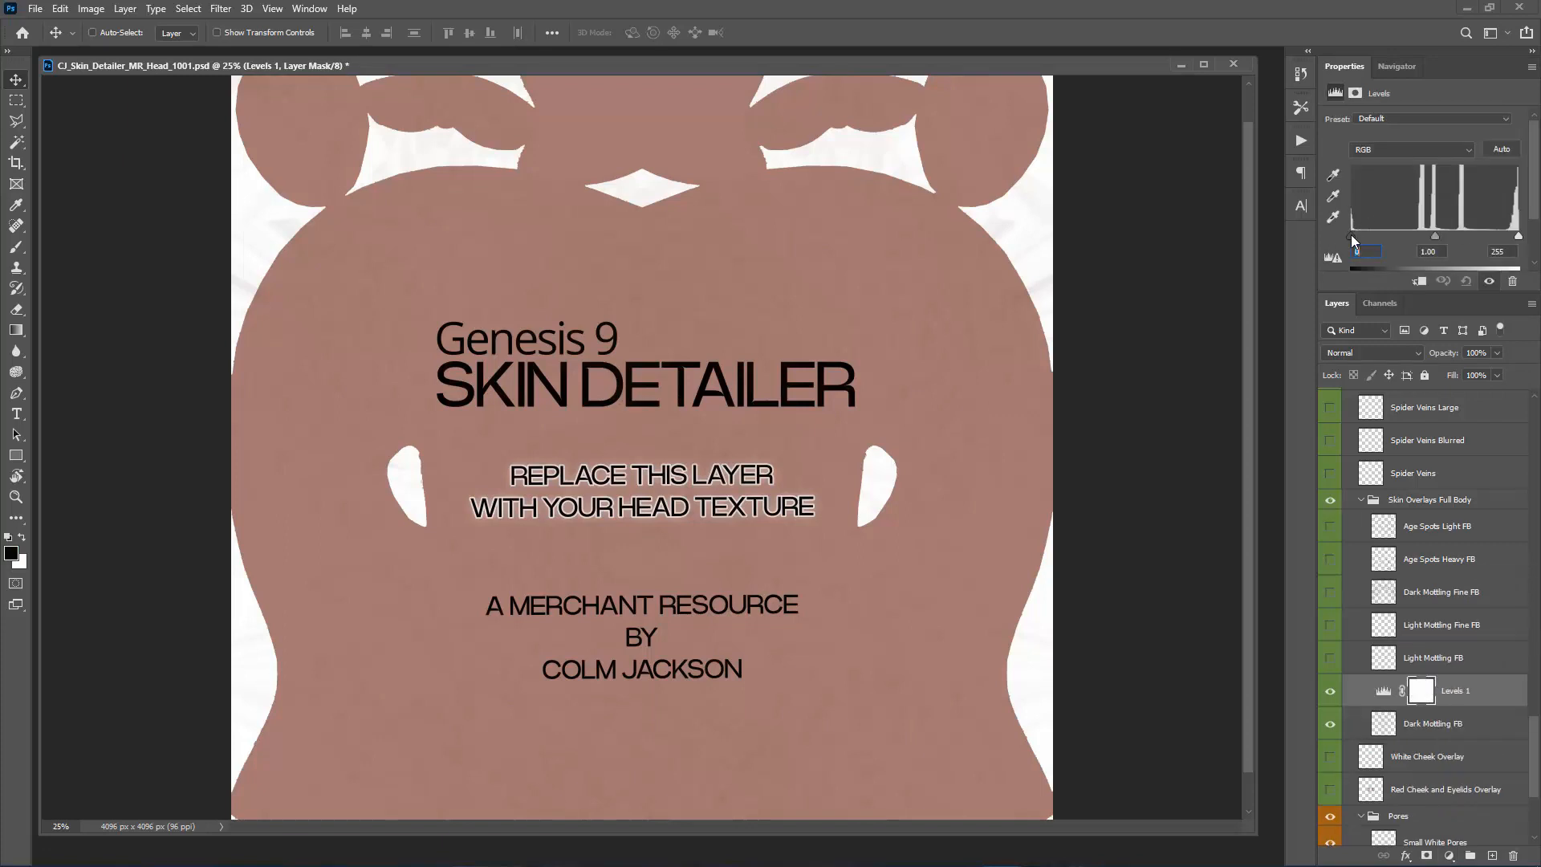
left_click_drag(1350, 234, 1412, 239)
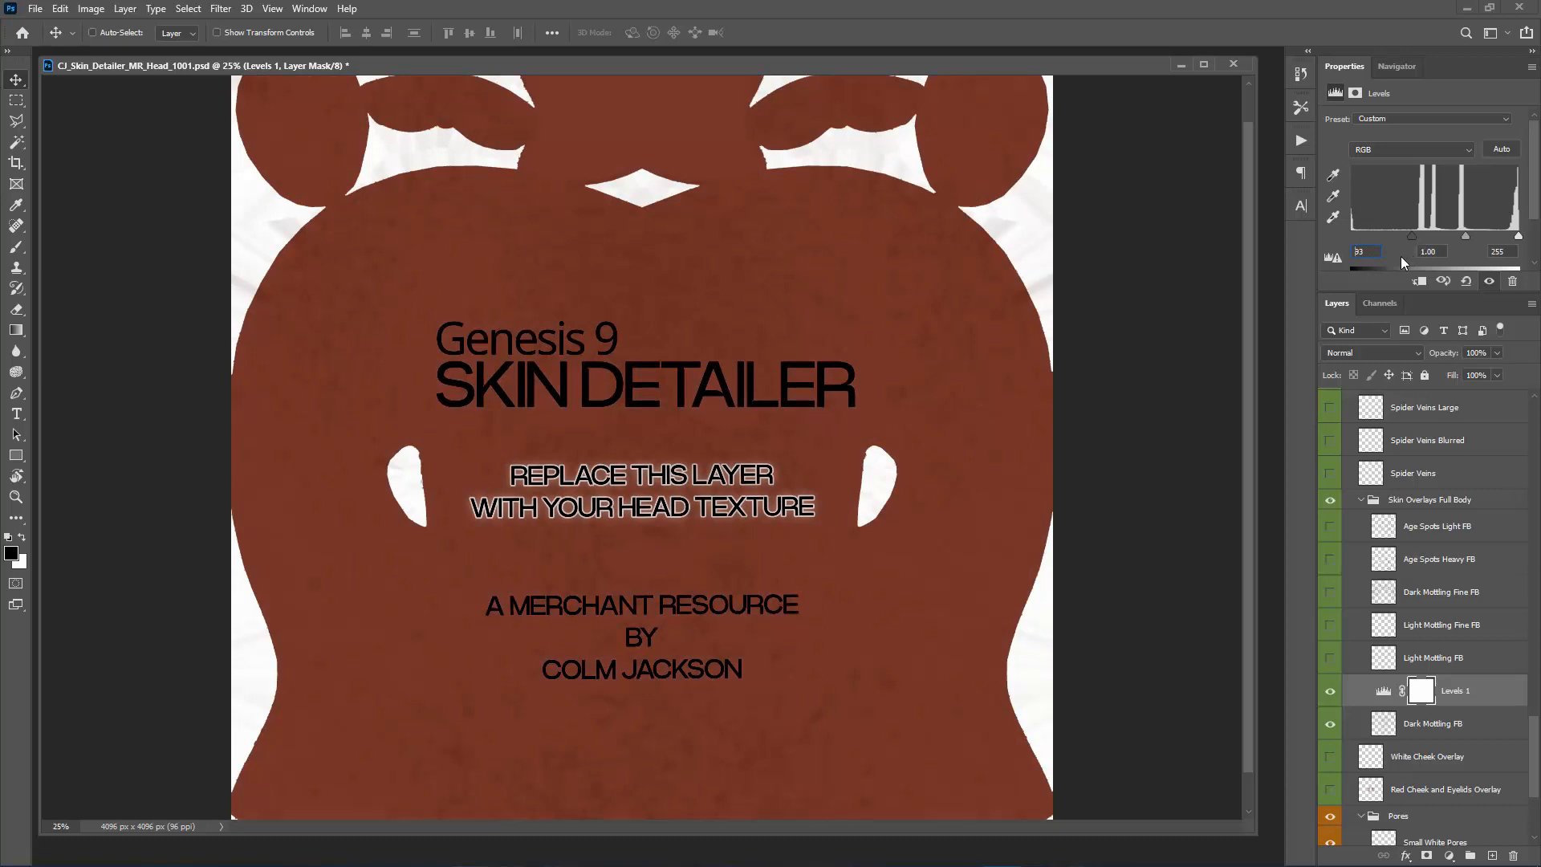
- Delete the layer mask from the Levels adjustment layer above Dark Mottling FB
left_click(1532, 70)
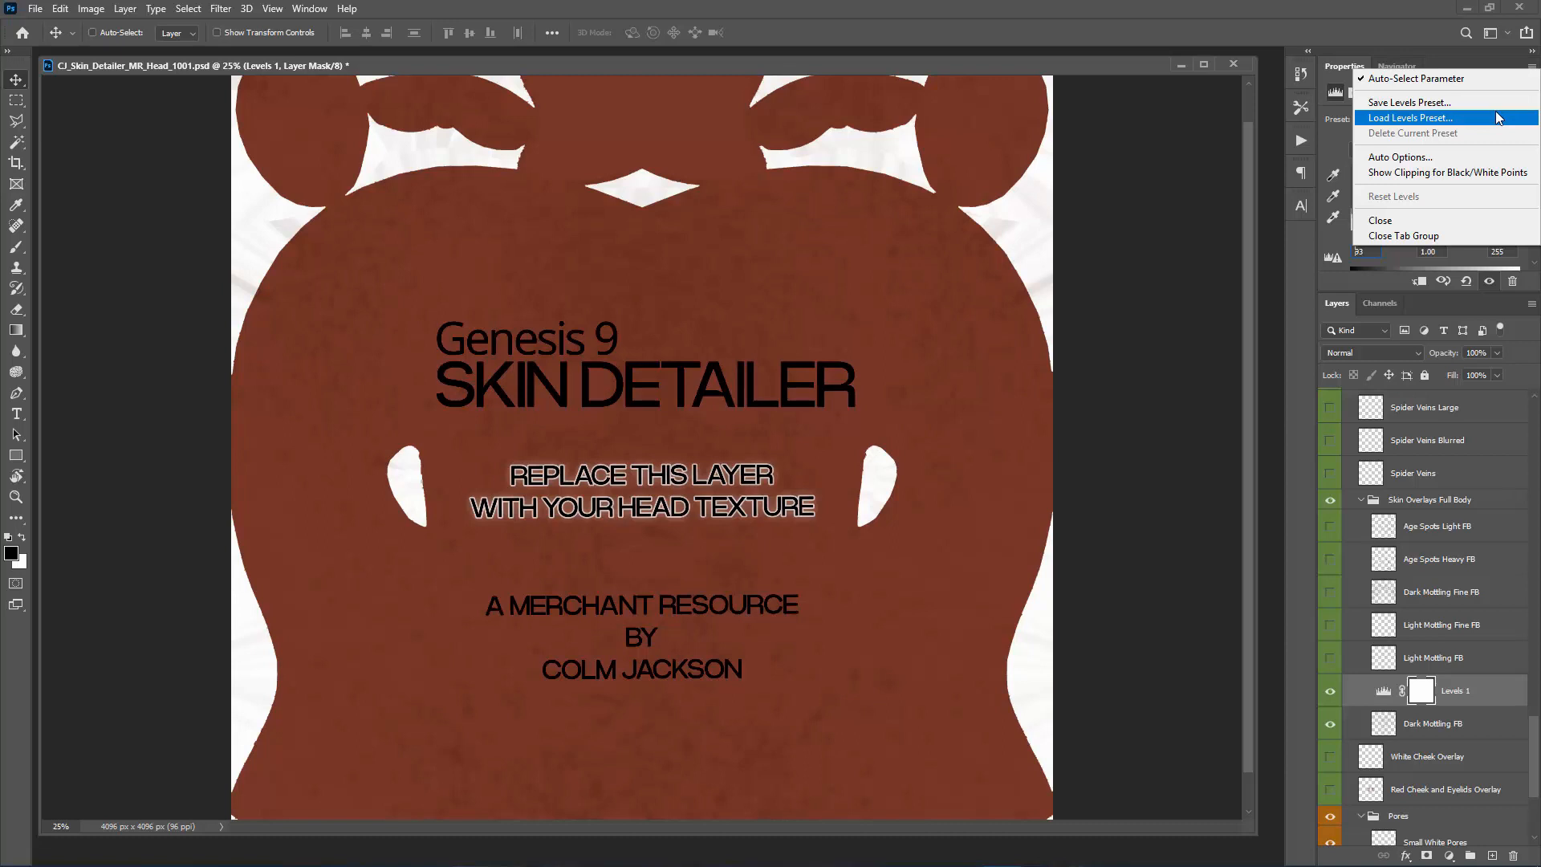
left_click(1302, 13)
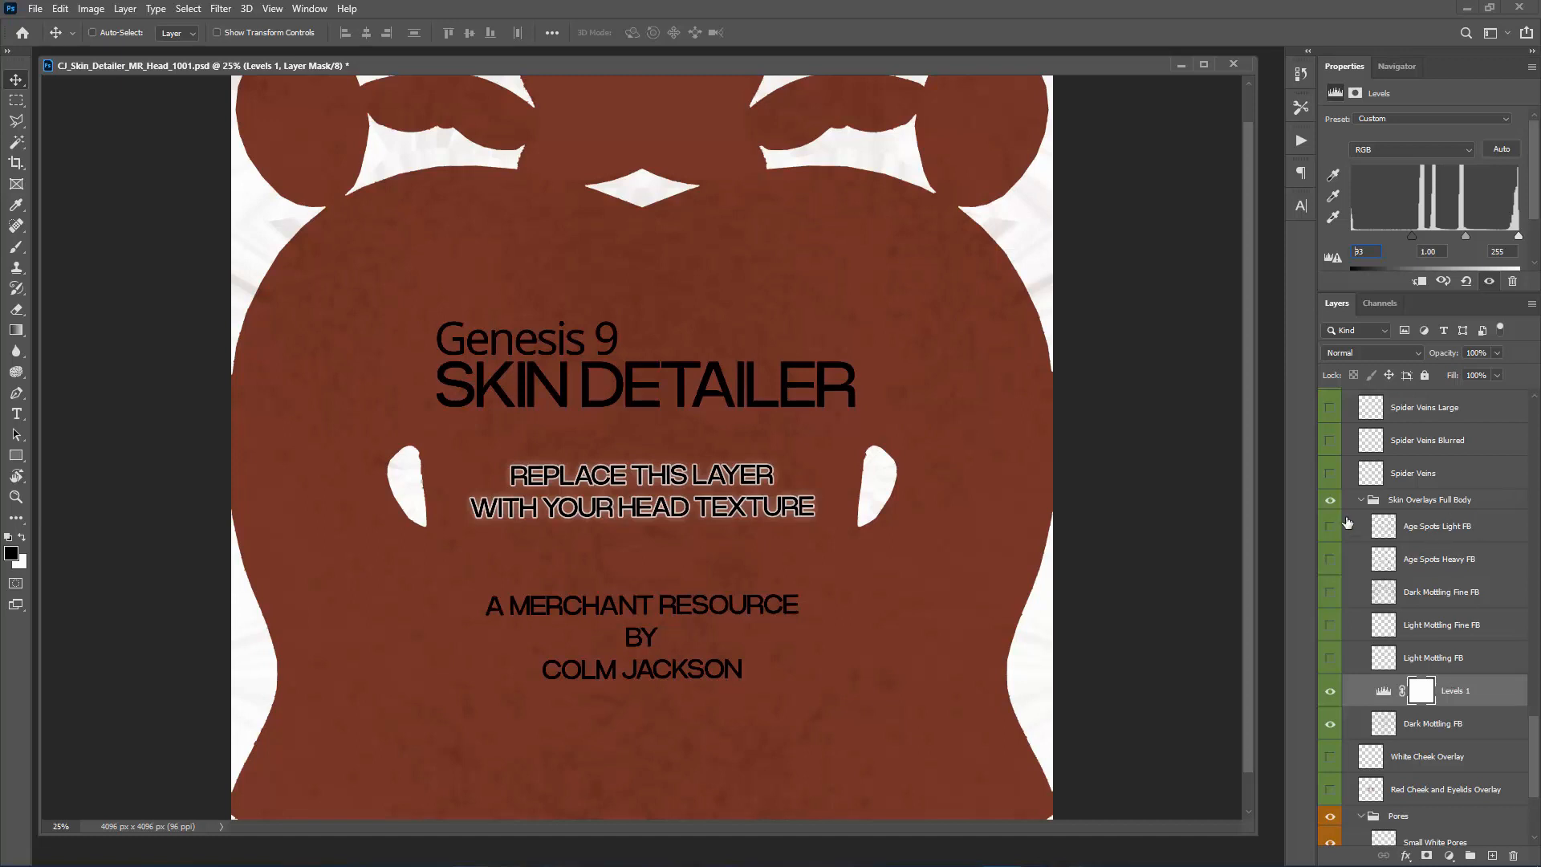
left_click(1514, 856)
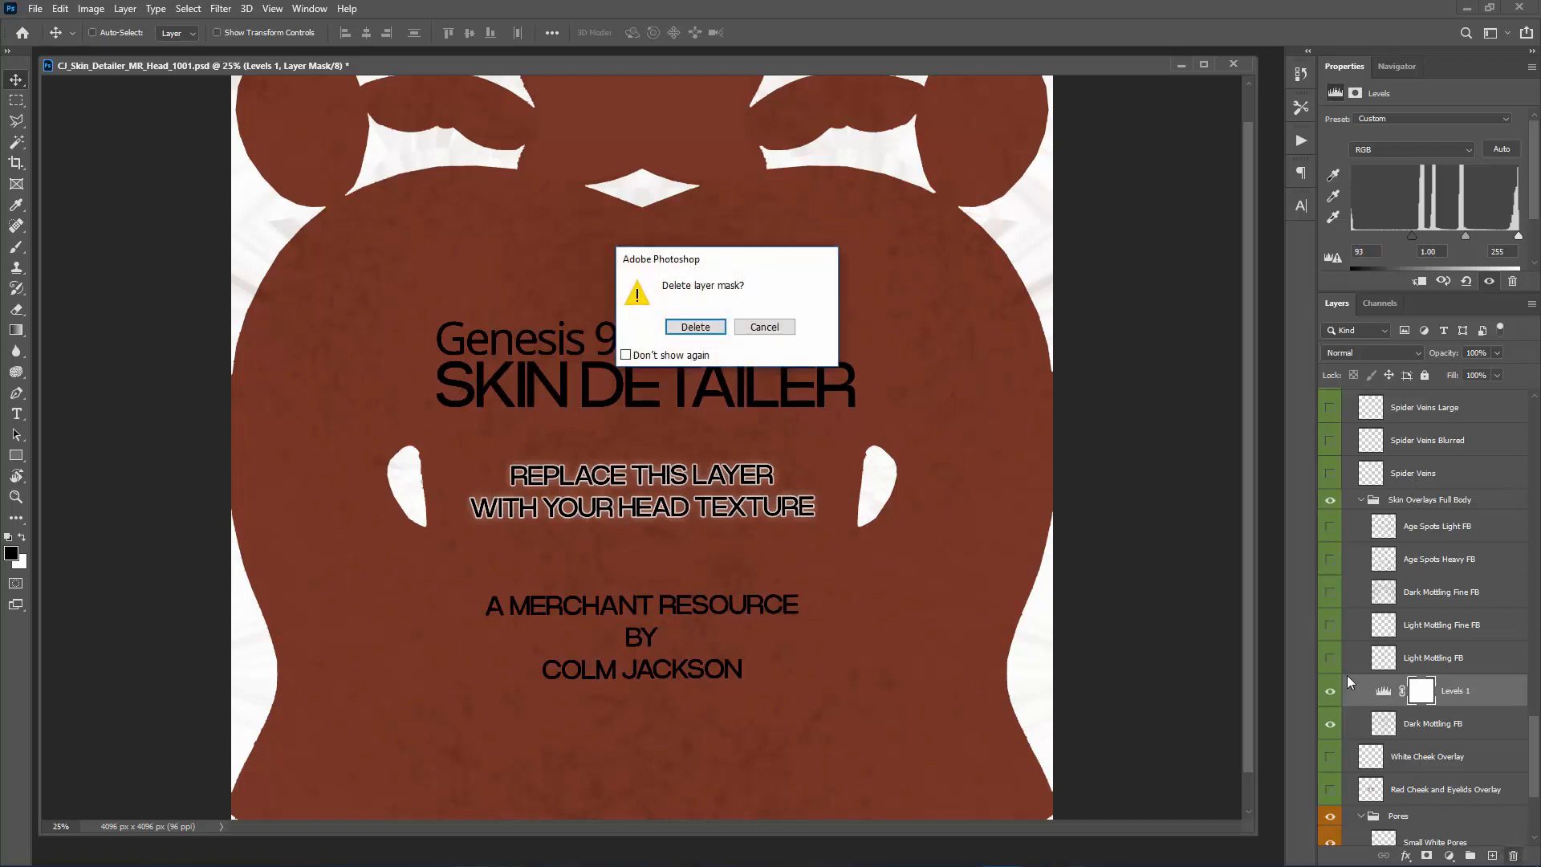
left_click(692, 328)
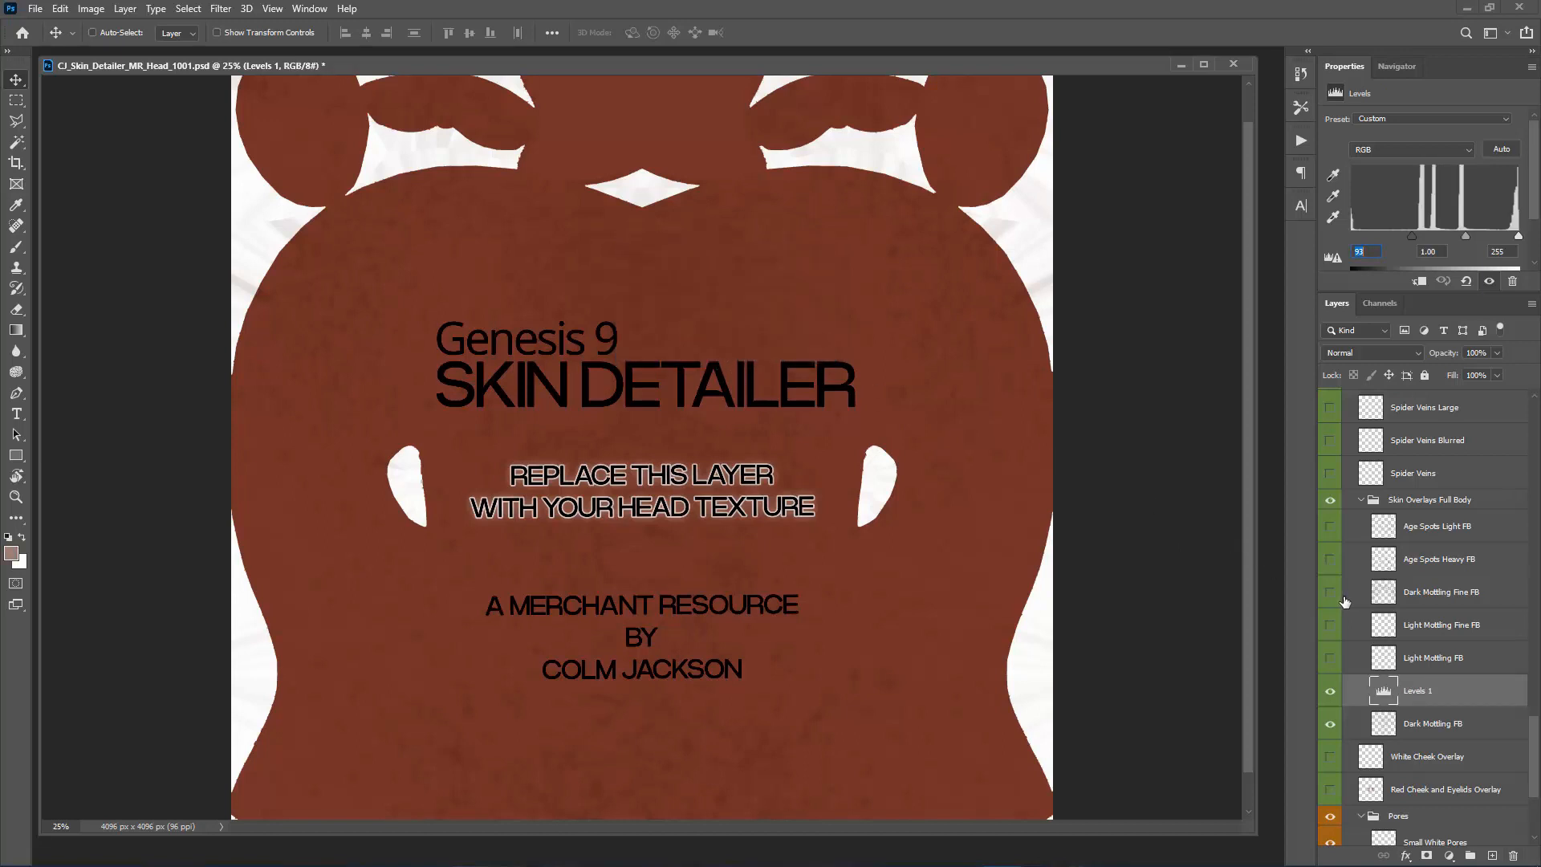
- Undo the Levels adjustment layer above Dark Mottling FB and hide the Dark Mottling FB layer
key("ctrl+z")
key("ctrl+z")
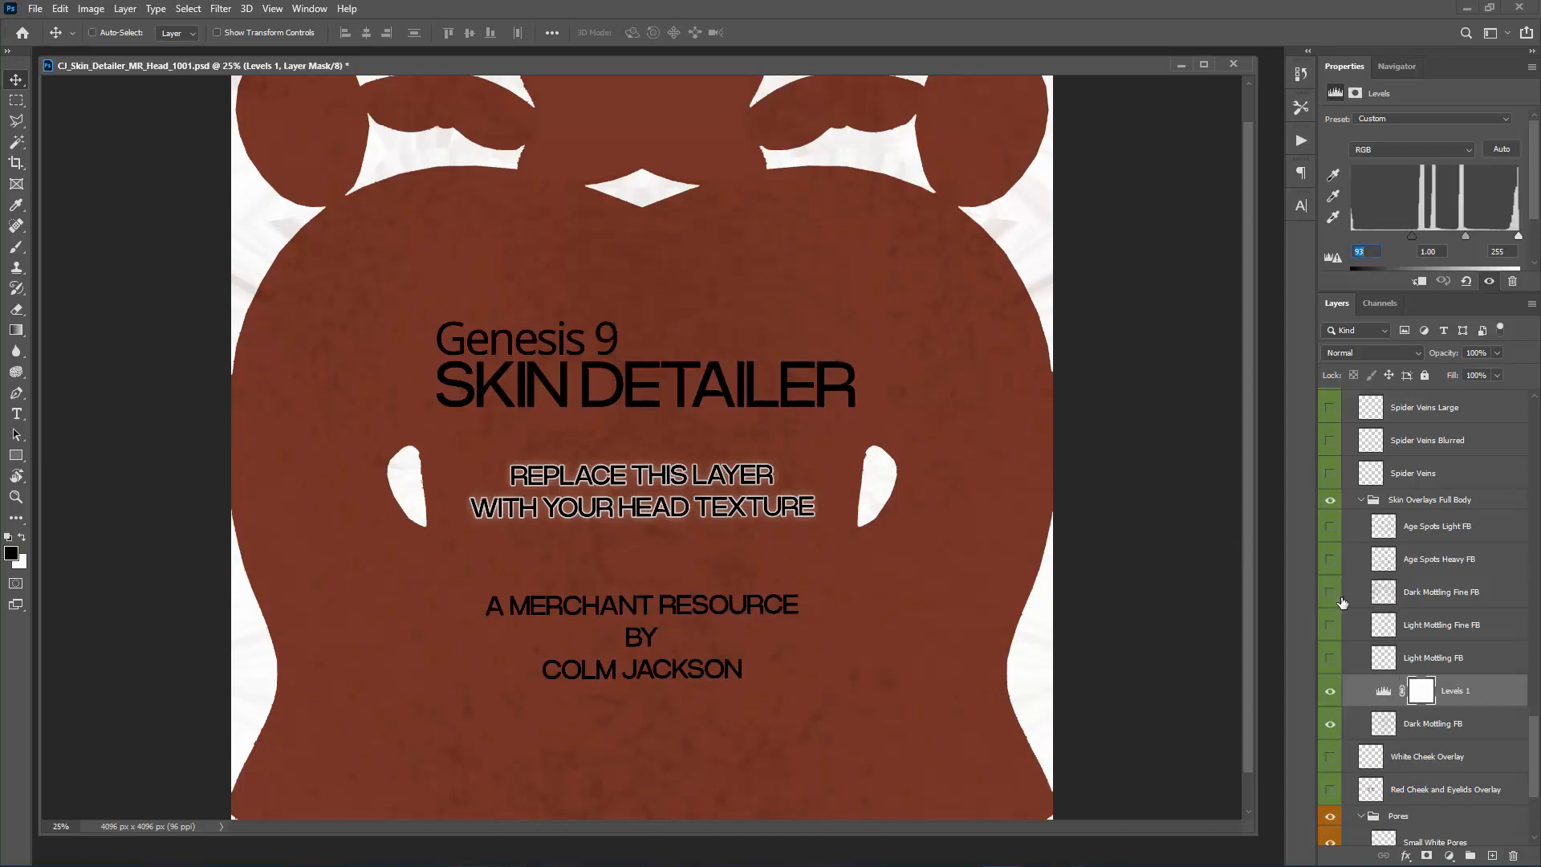
key("ctrl+z")
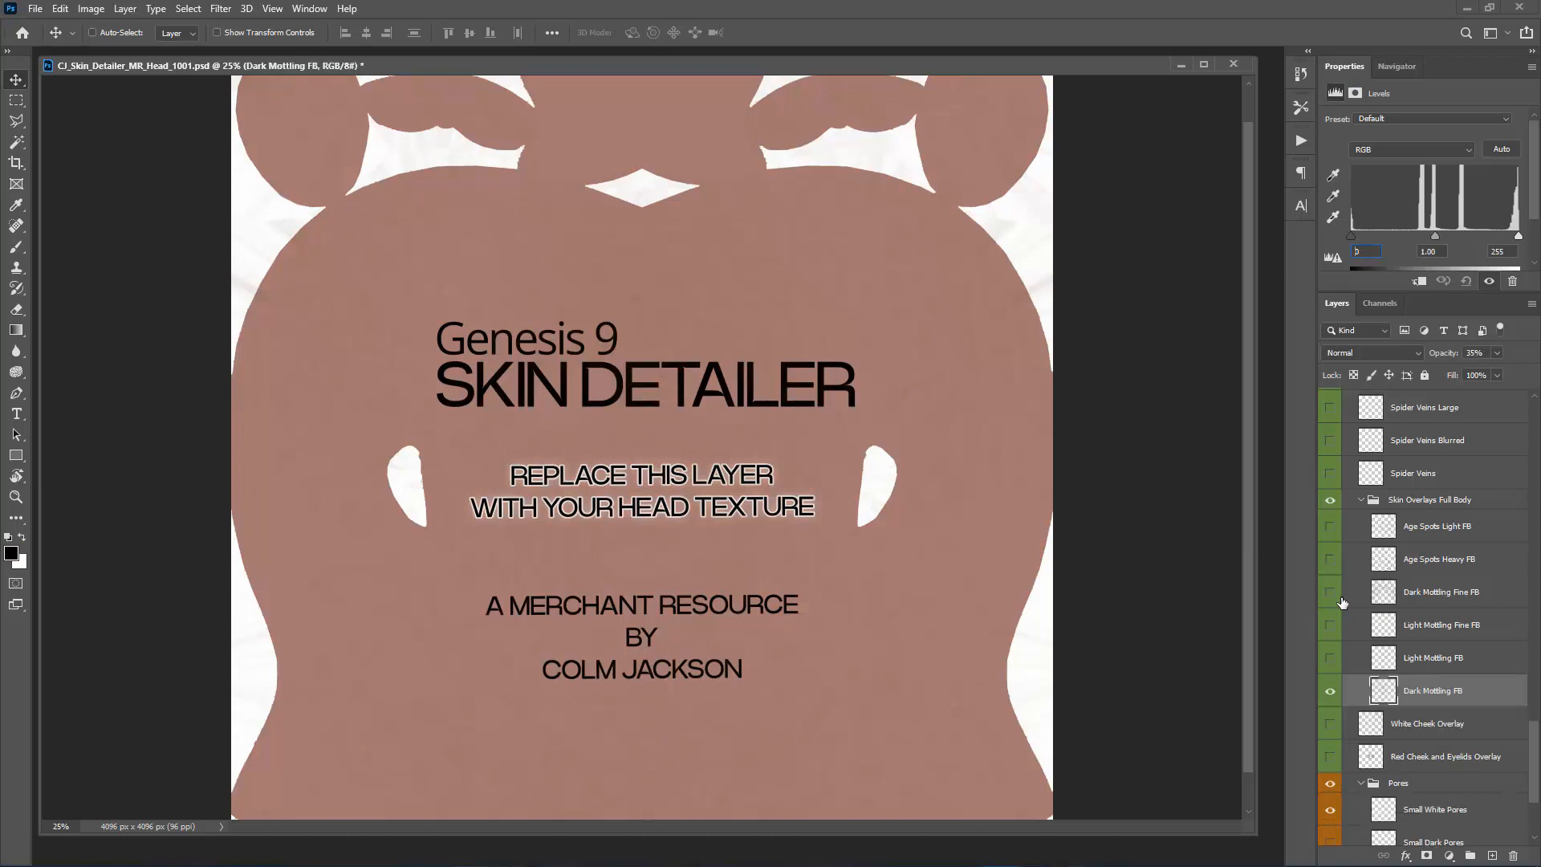
left_click(1330, 691)
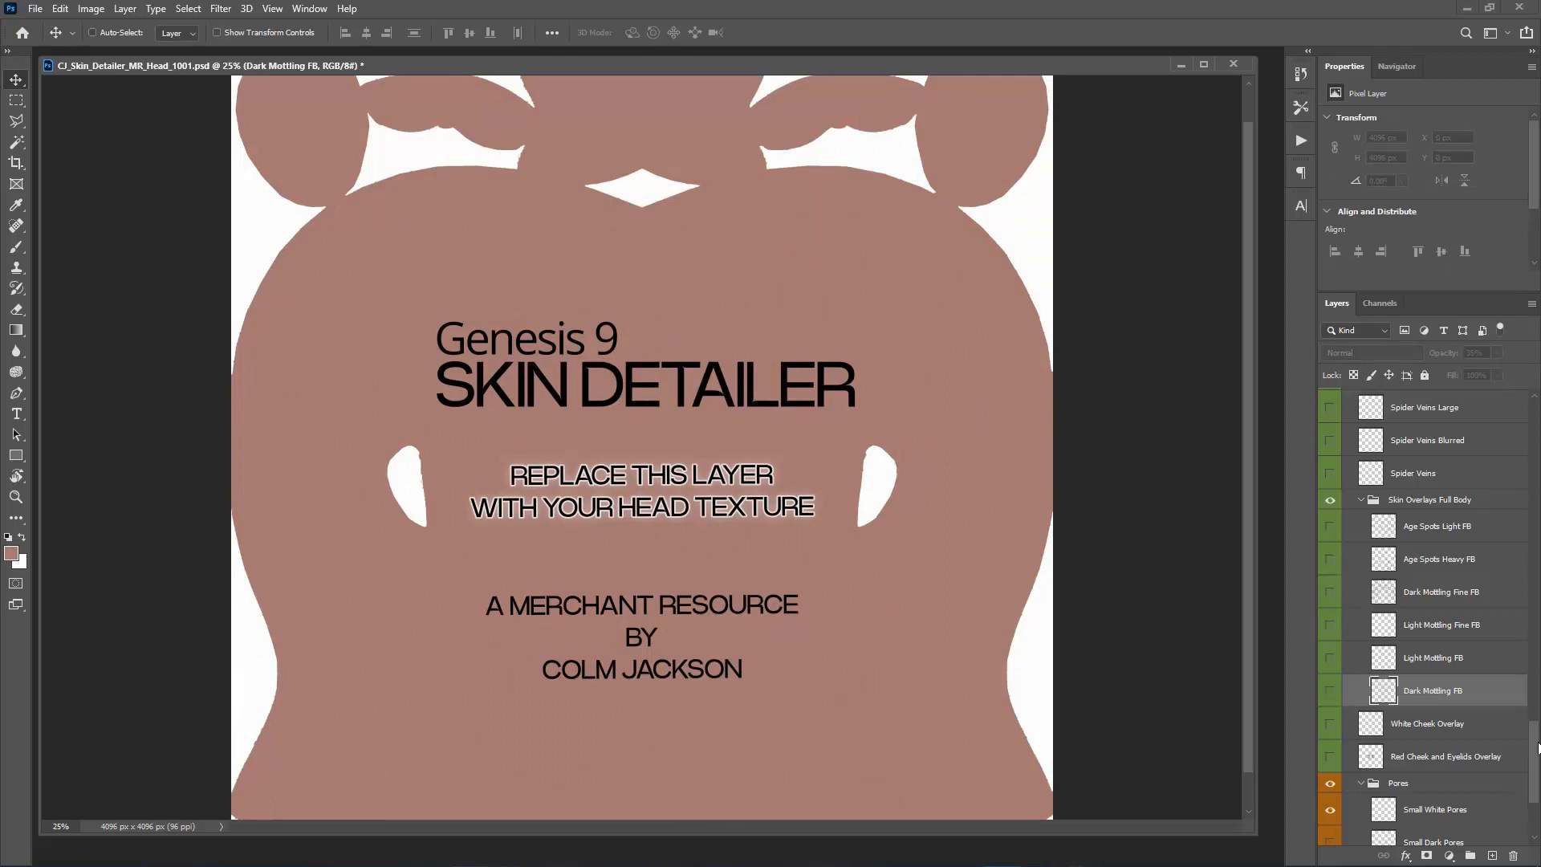
- Select the placeholder layer in the Base group and open G9Feminine01_Head_D_1001.jpg from the Feminine_01 textures folder as a separate document
scroll(1534, 742, "down", 3)
left_click(1467, 835)
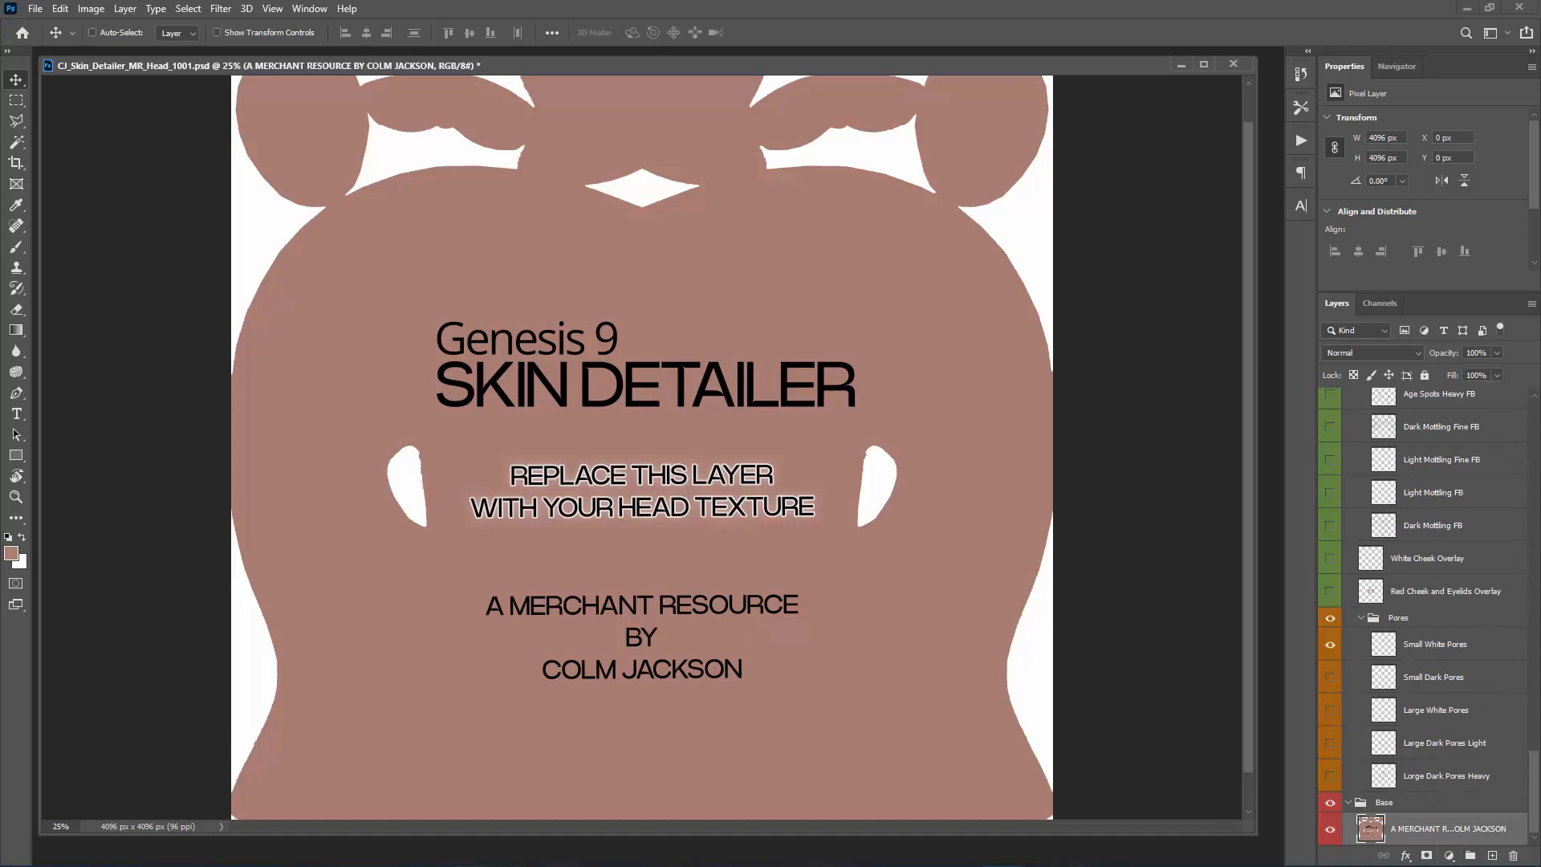
left_click_drag(1540, 136, 522, 70)
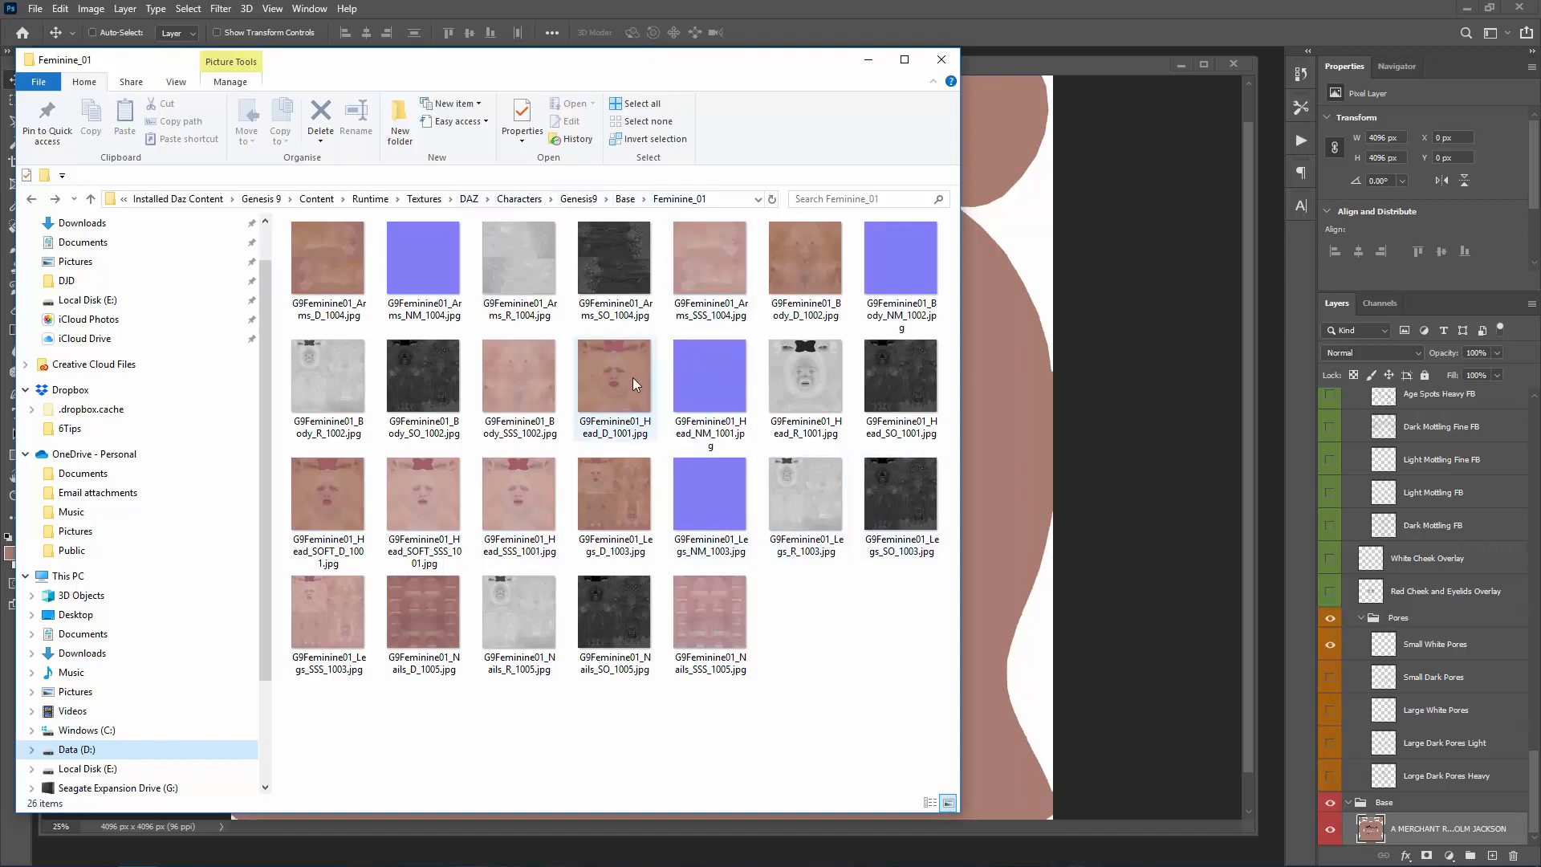
mouse_move(628, 382)
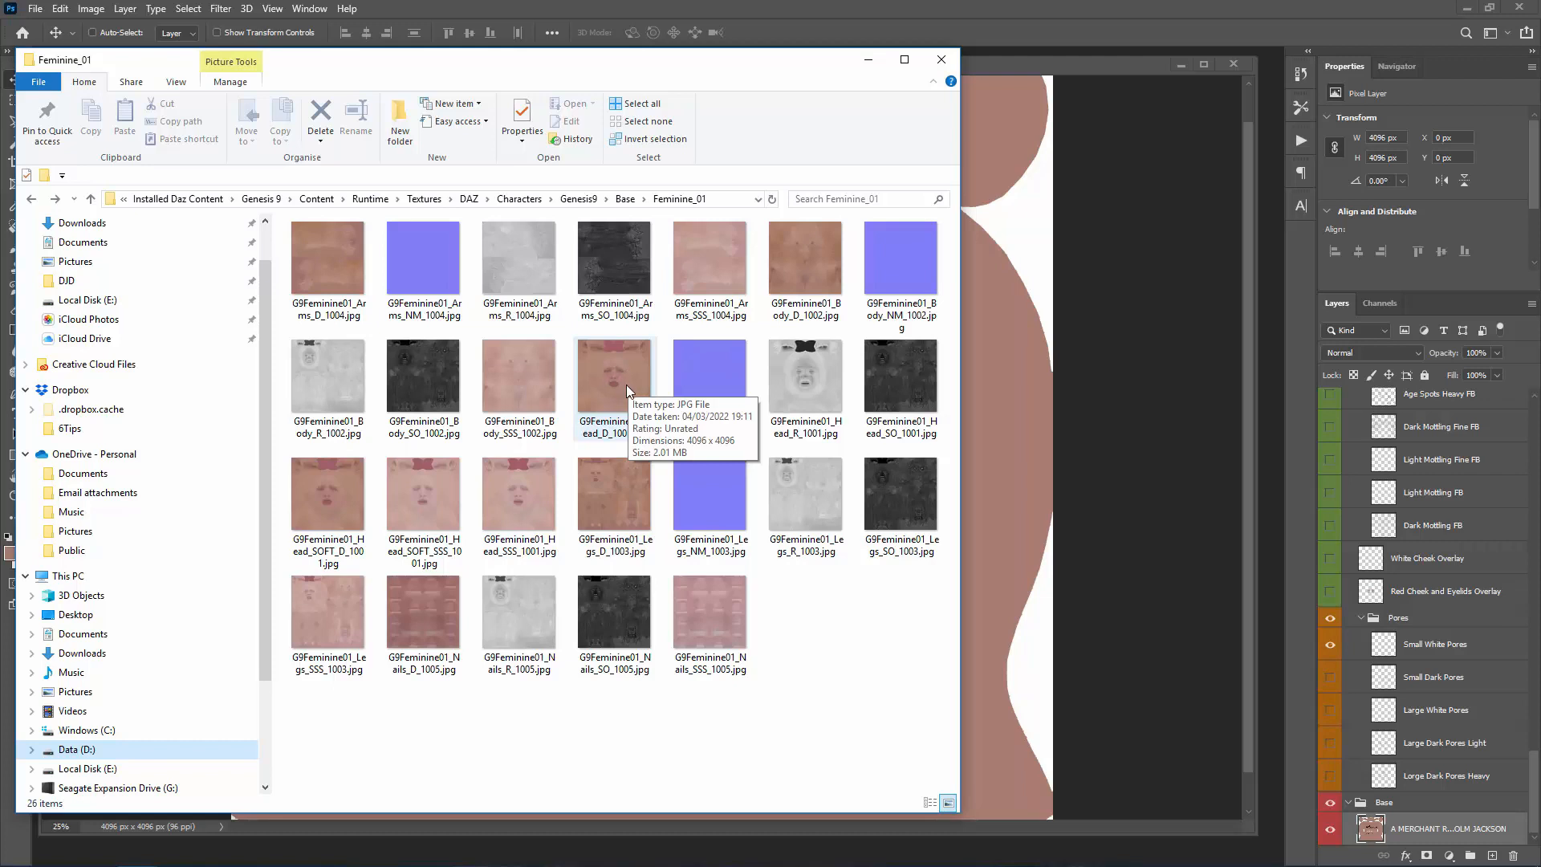
left_click(625, 378)
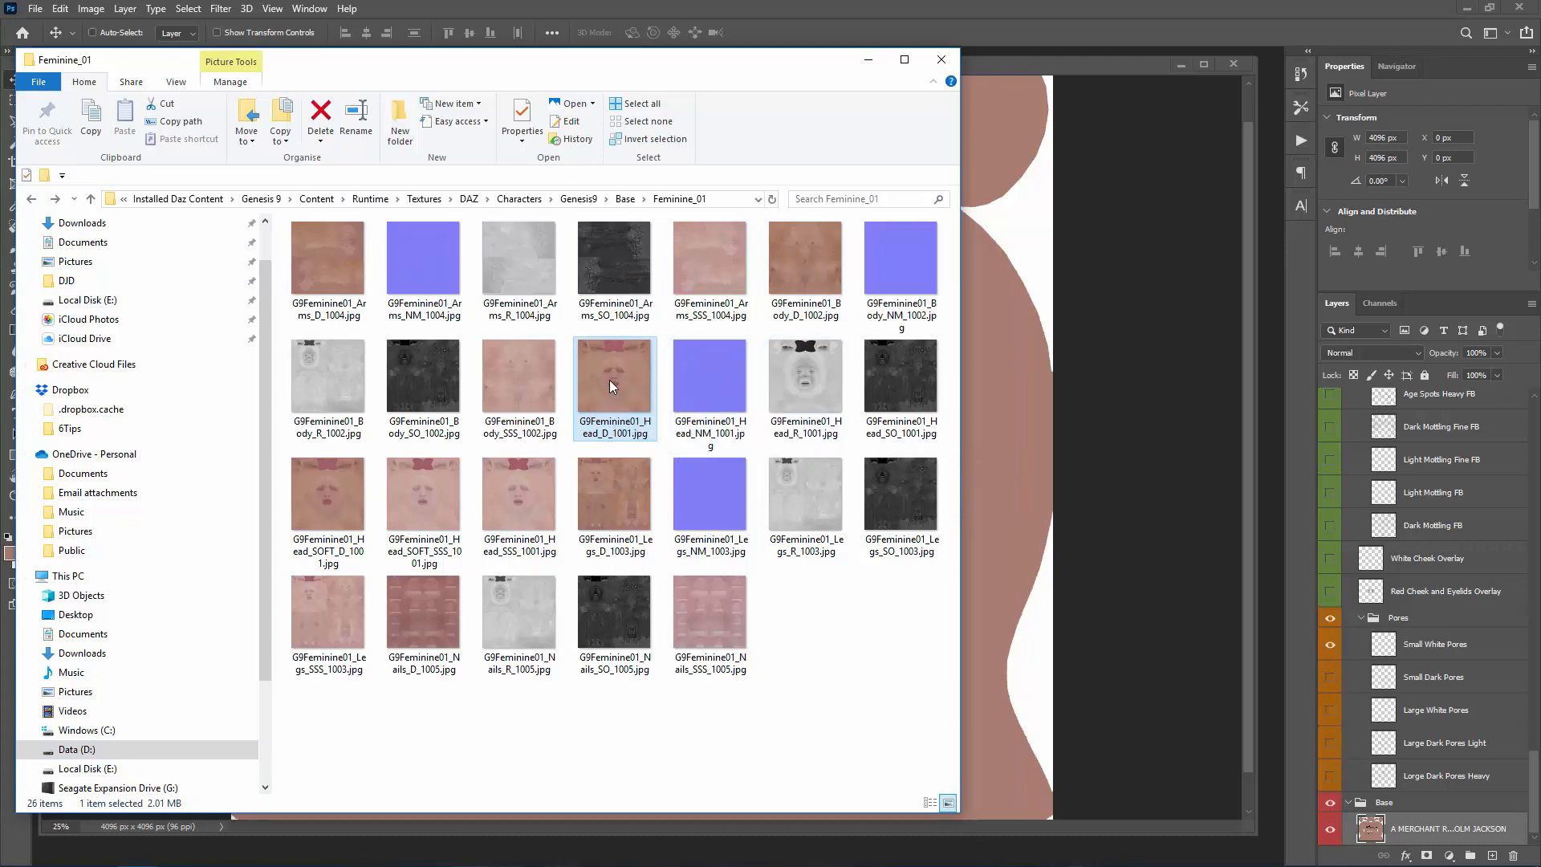
left_click_drag(609, 378, 1271, 541)
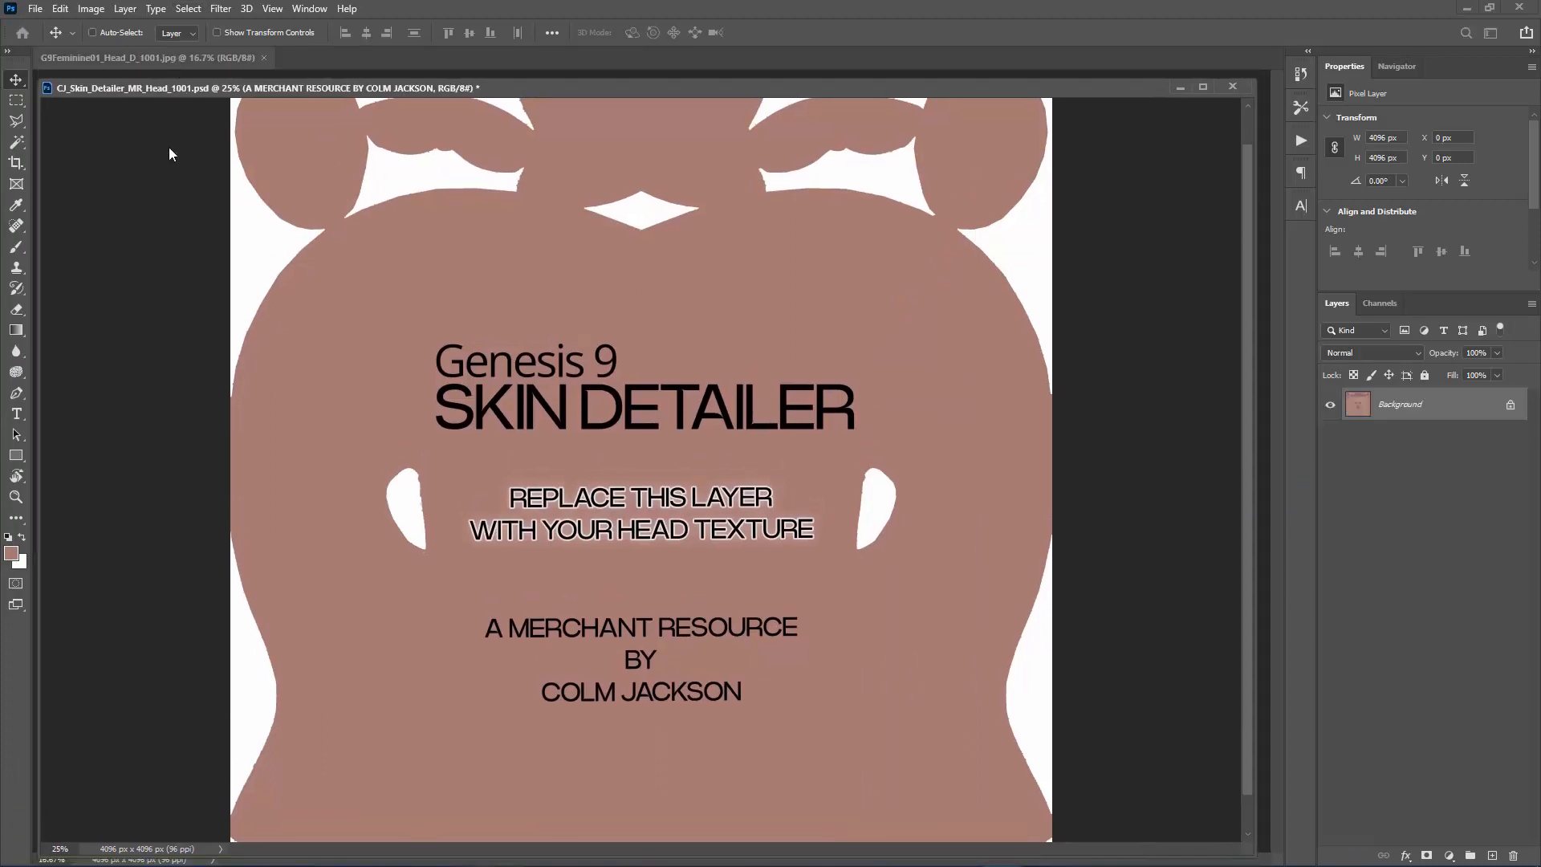
- Copy the head texture's Background layer into the Base group of the Skin Detailer file, above the placeholder layer, and close the texture file
left_click_drag(204, 62, 205, 65)
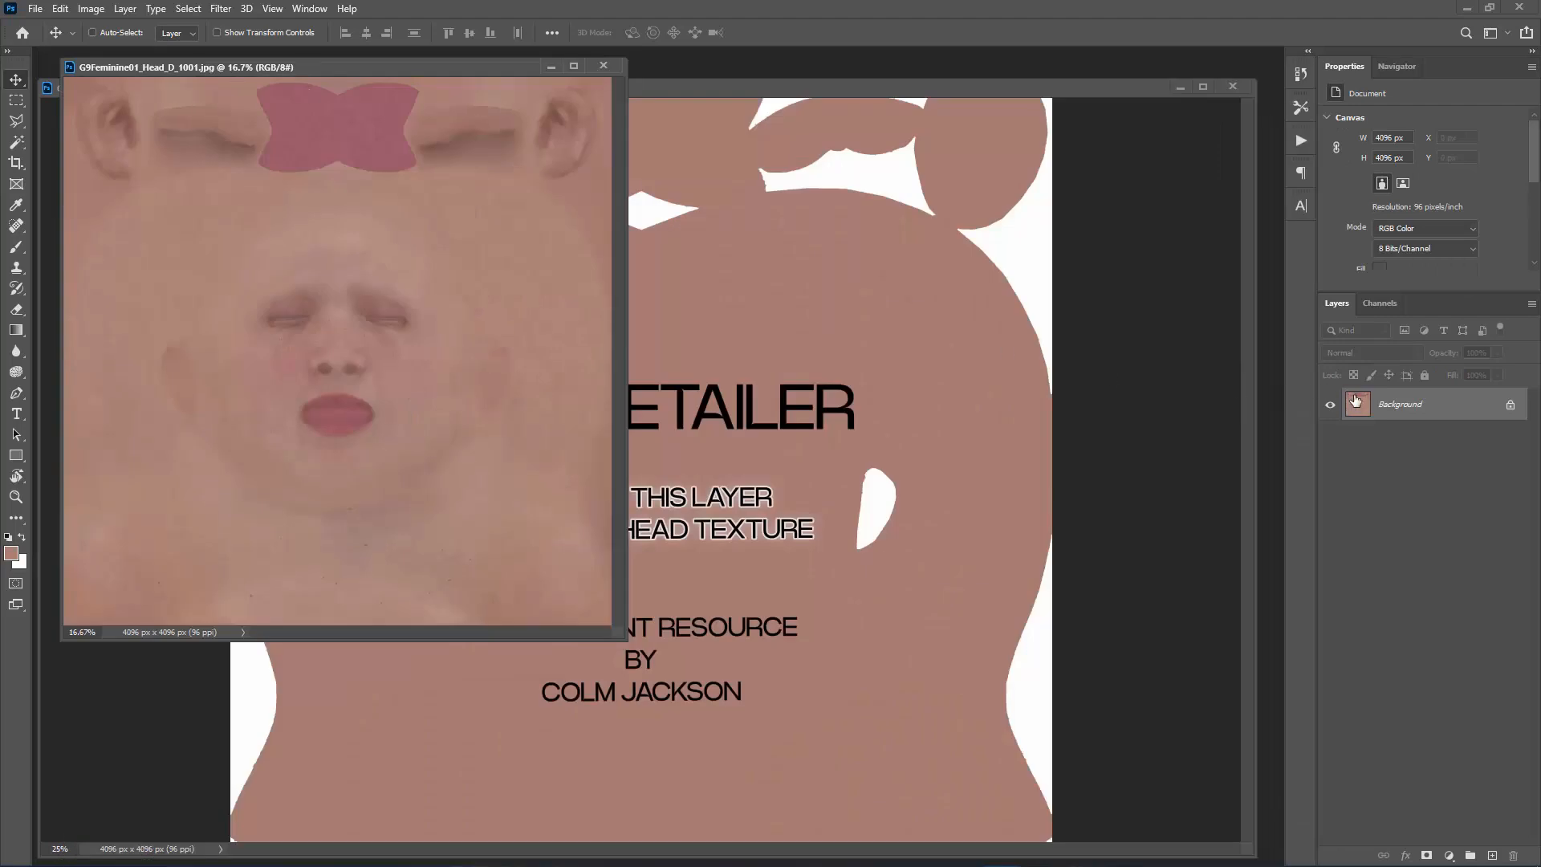
left_click_drag(1459, 404, 1123, 520)
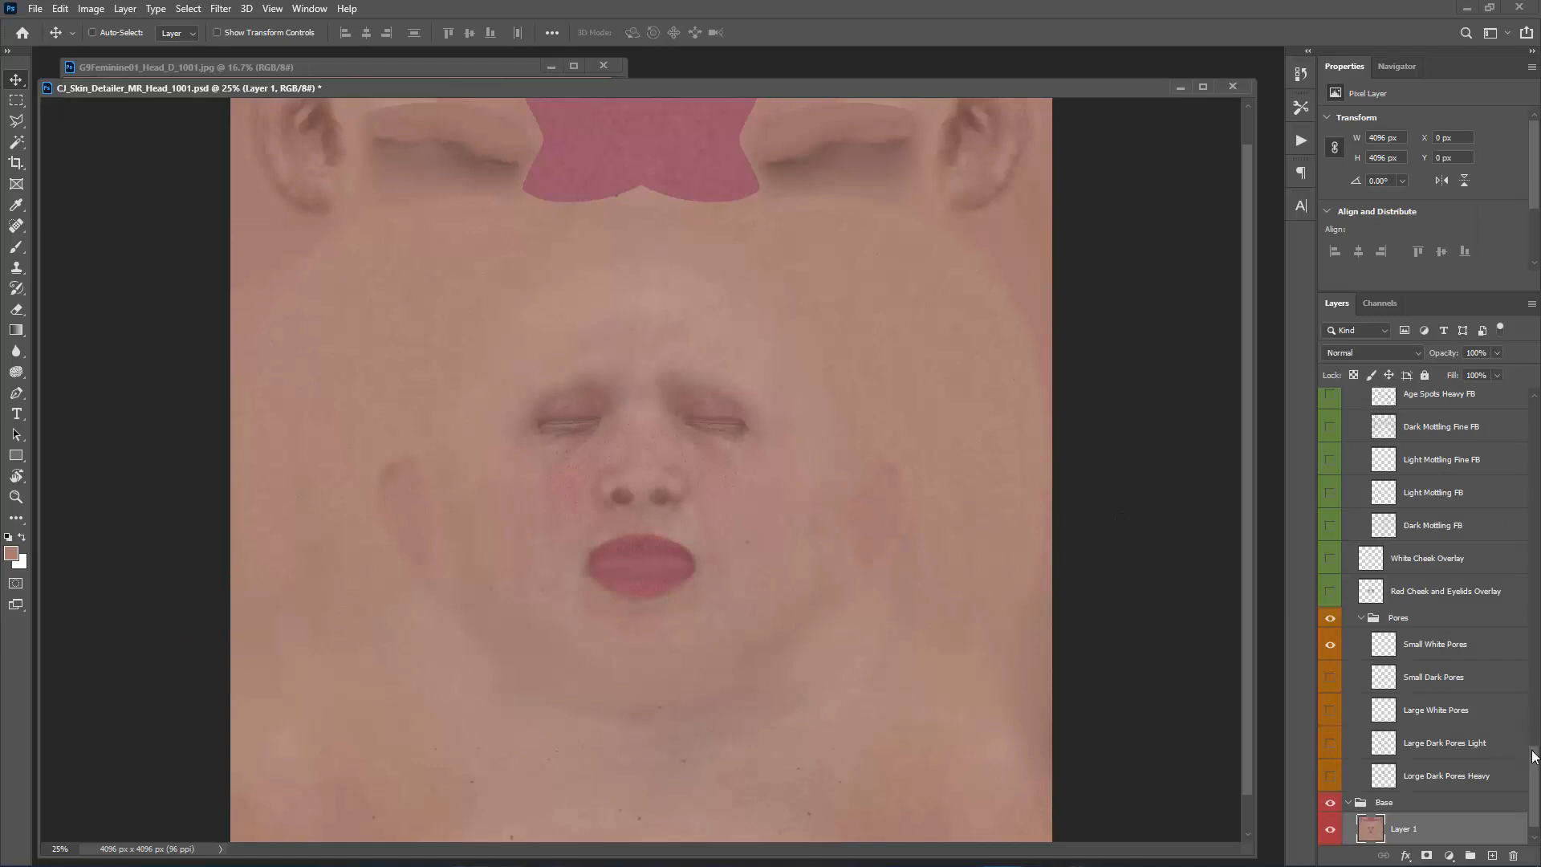
left_click_drag(1534, 755, 1536, 785)
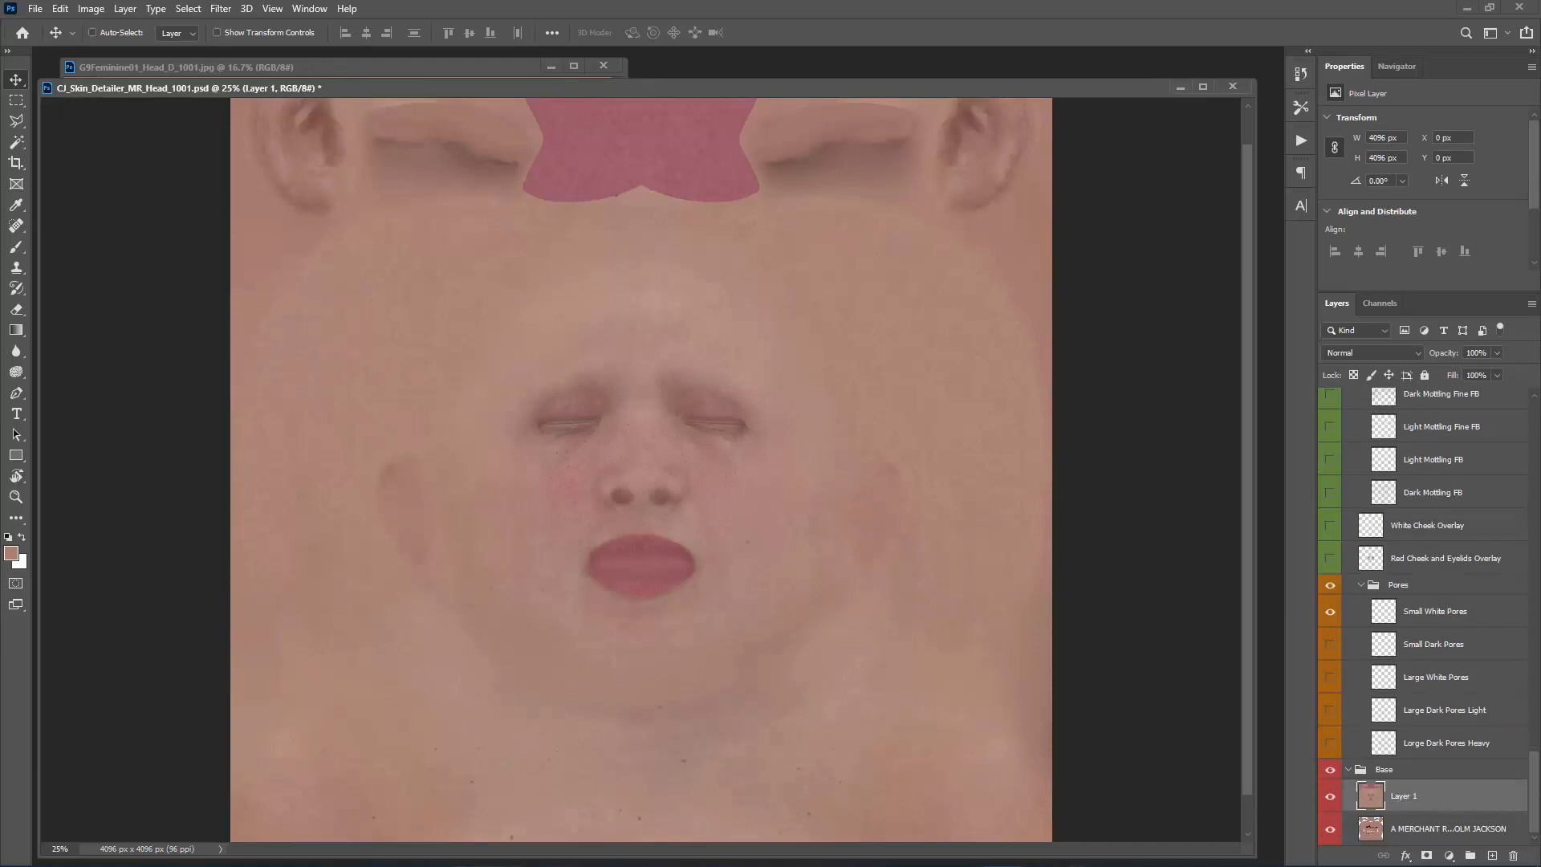
left_click(603, 66)
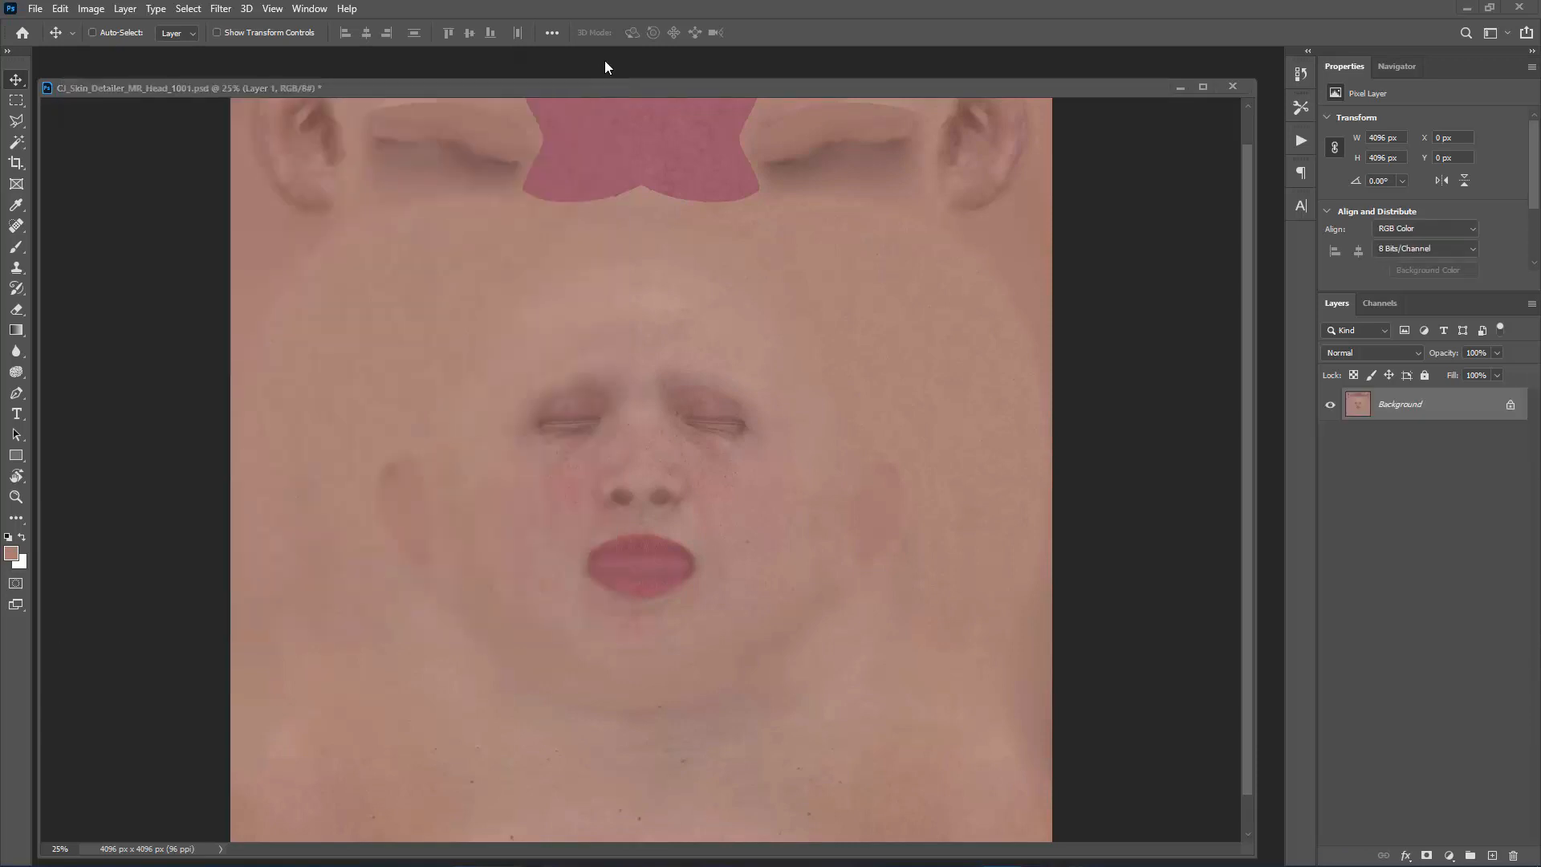
left_click_drag(662, 95, 650, 69)
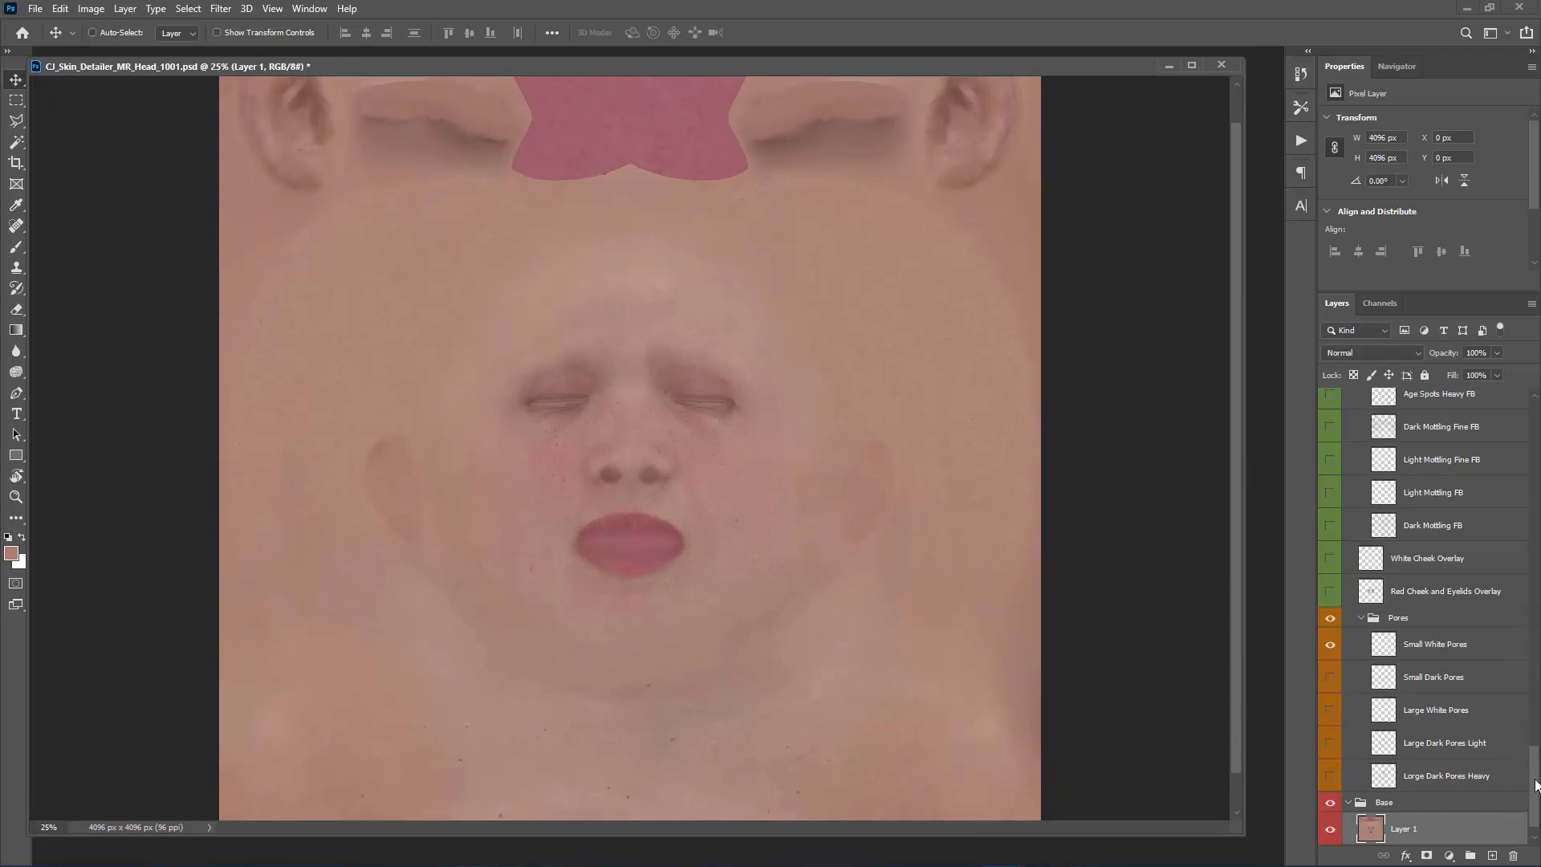
scroll(1480, 798, "down", 1)
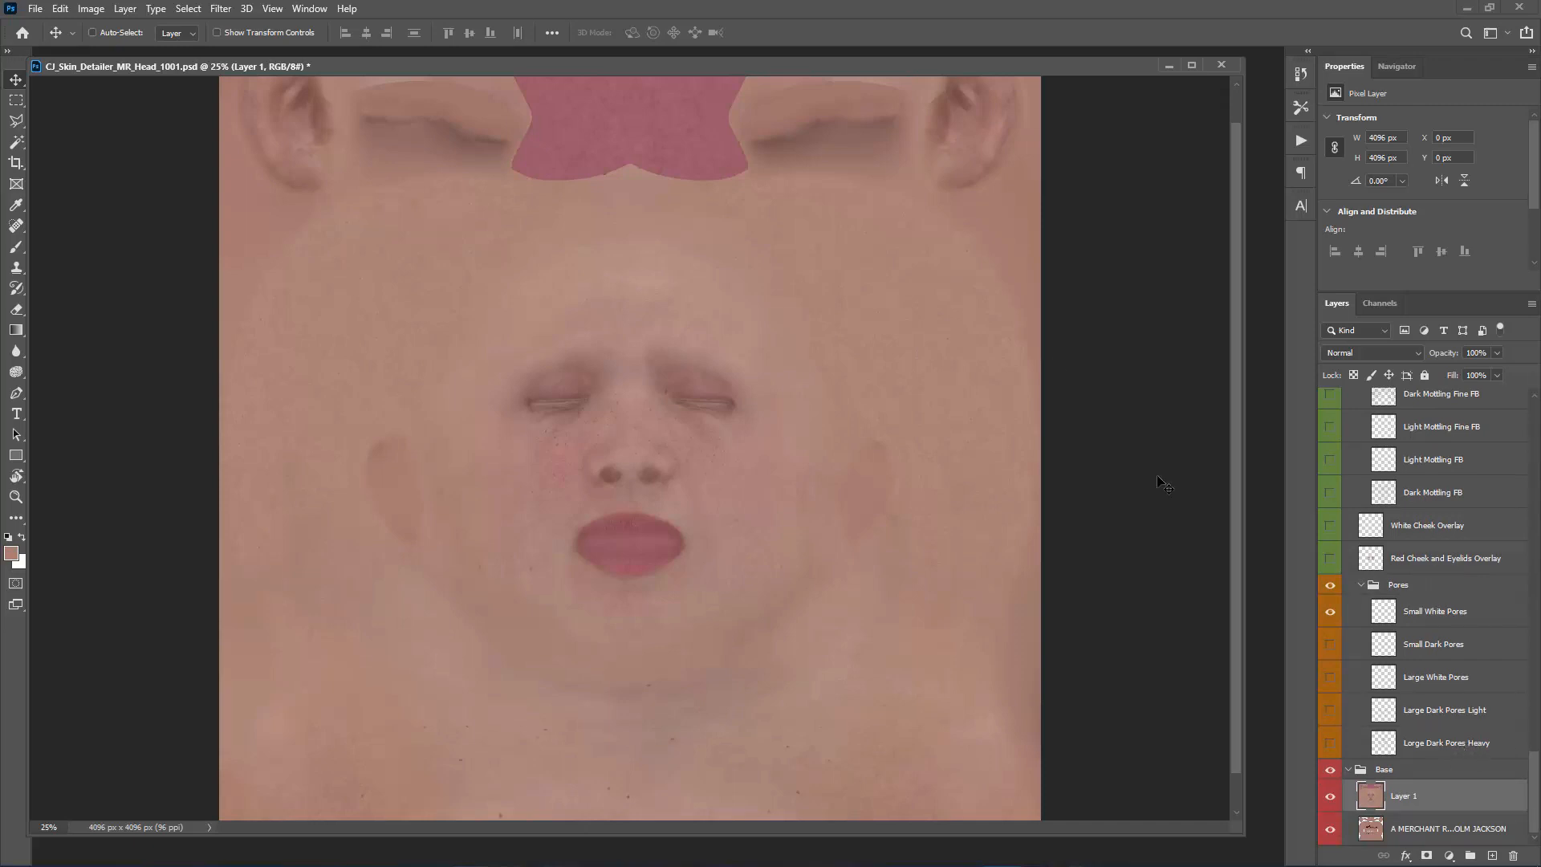
- Make the Large Dark Pores Heavy layer in the Pores group visible and set its opacity to 10%
left_click(1396, 68)
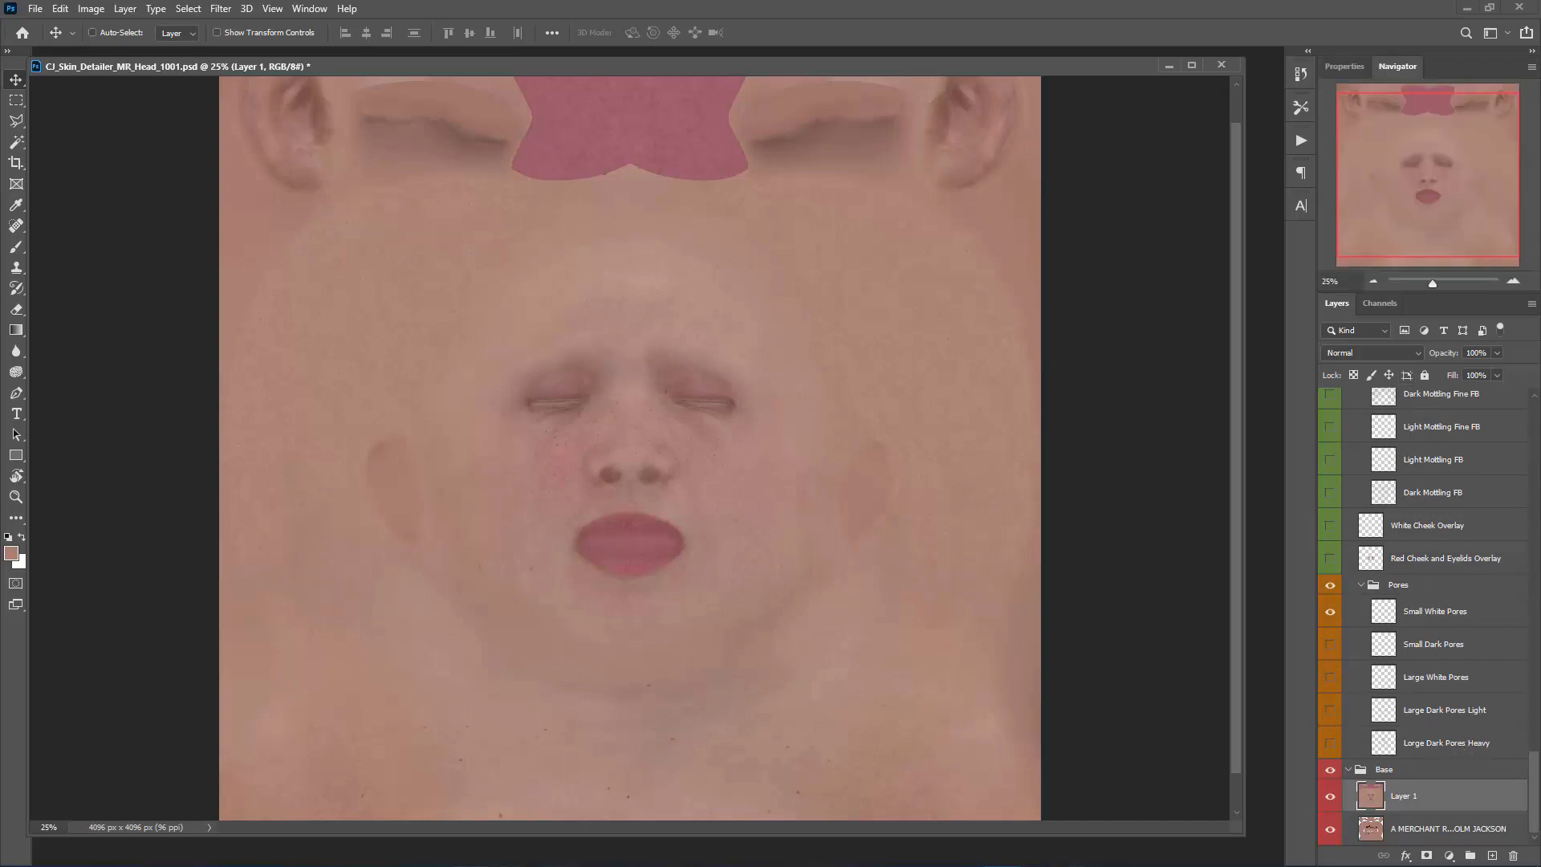
left_click(1513, 282)
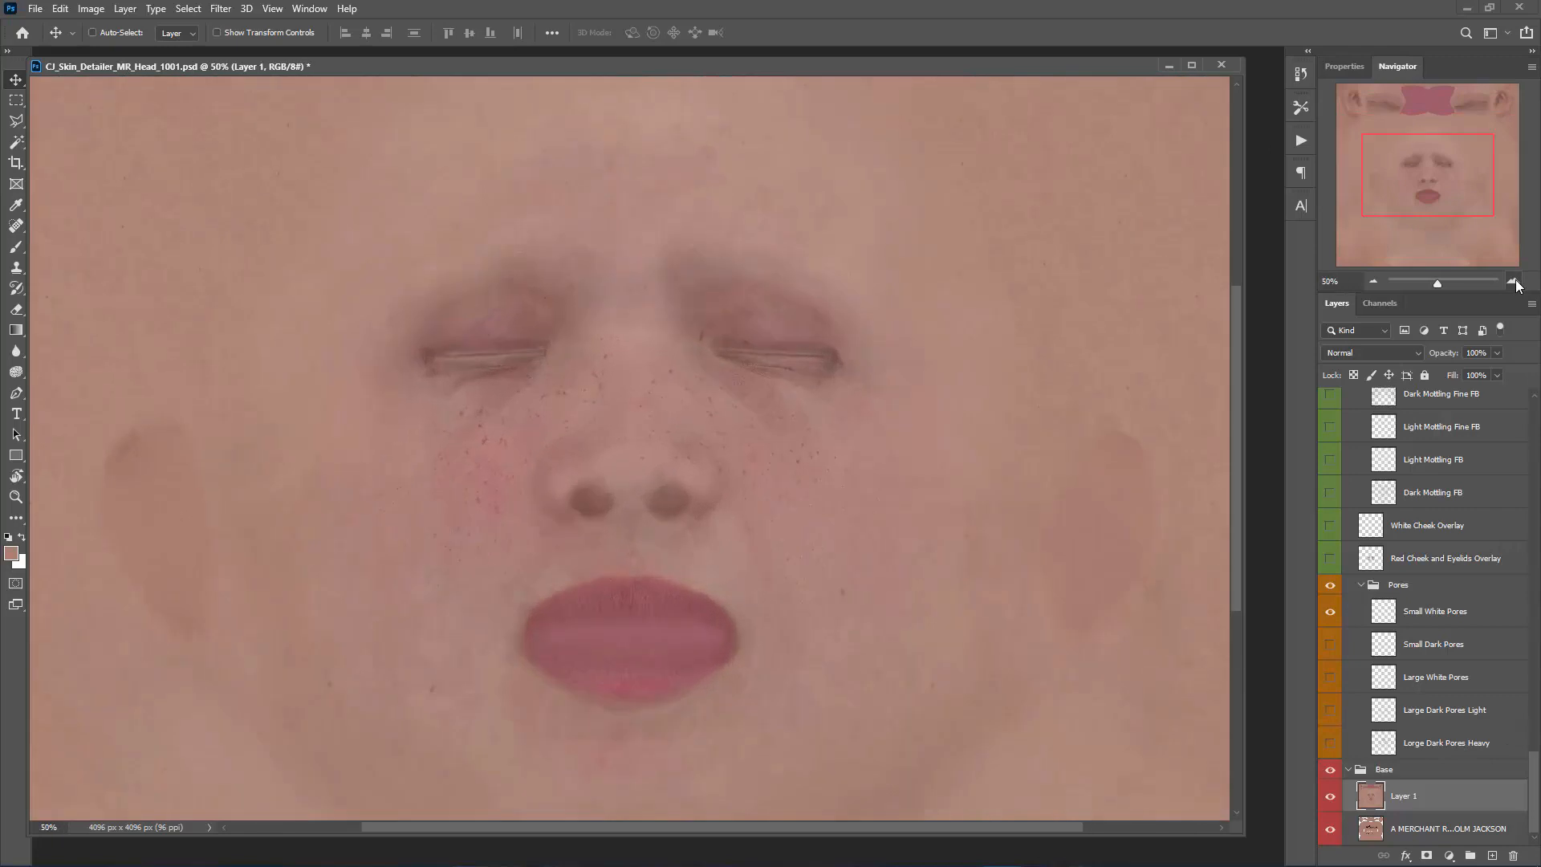
left_click_drag(1418, 178, 1419, 189)
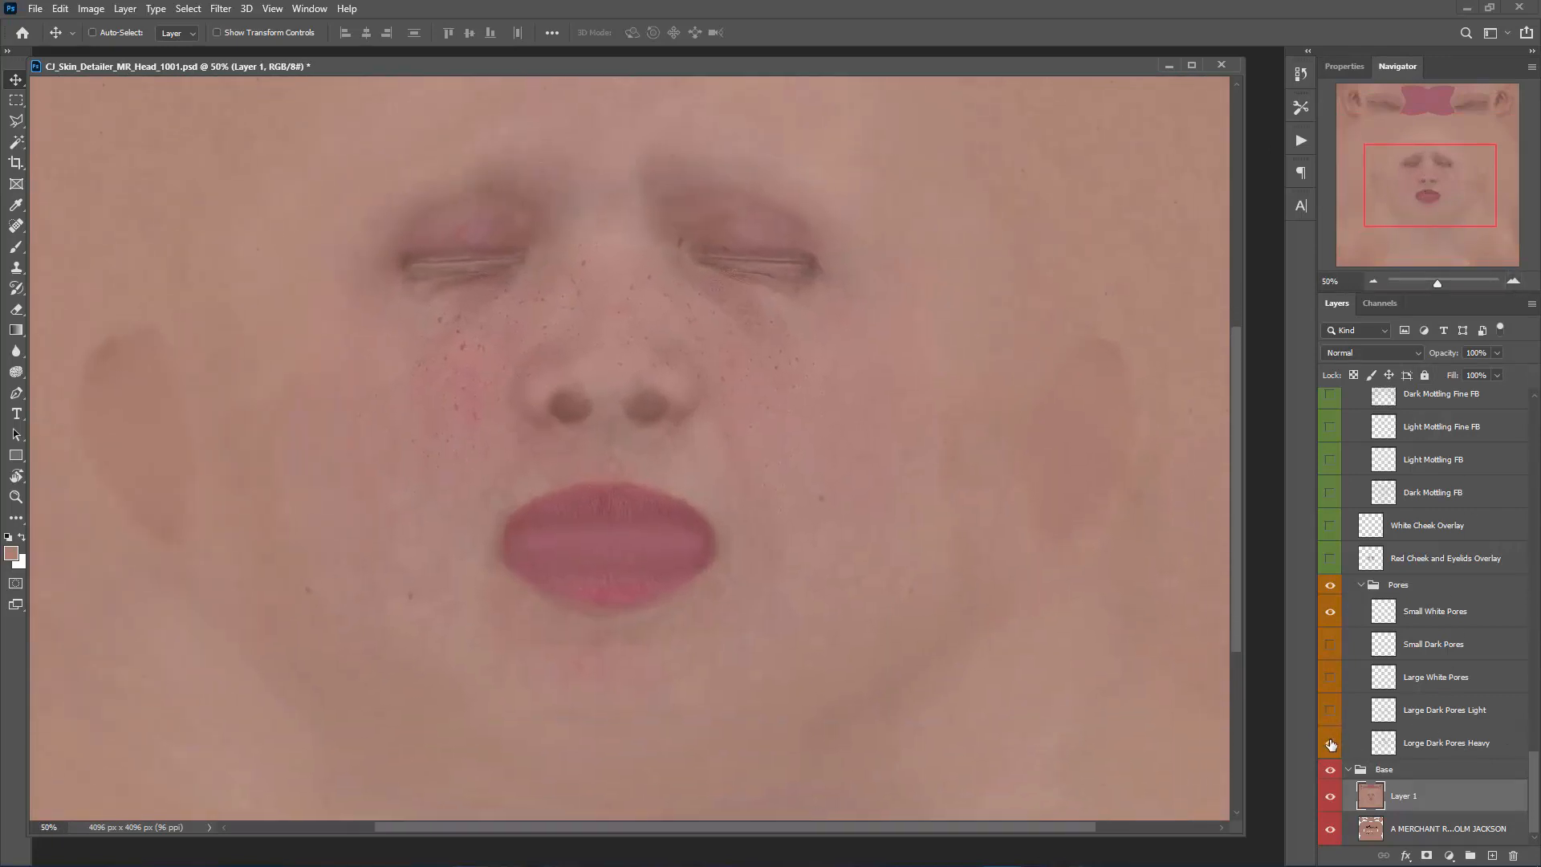
left_click(1449, 743)
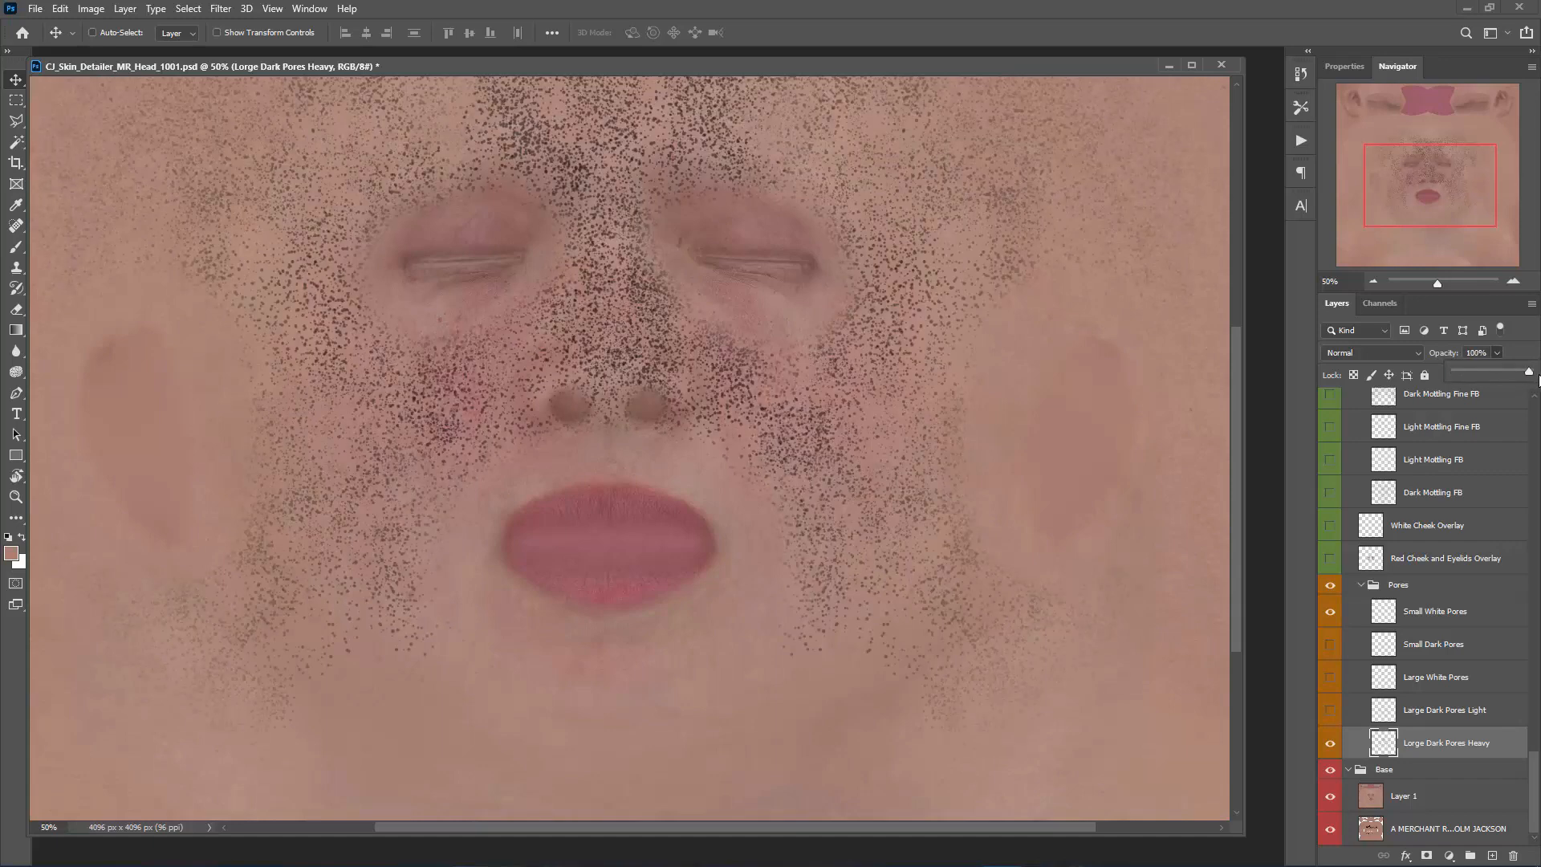
left_click_drag(1539, 379, 1464, 382)
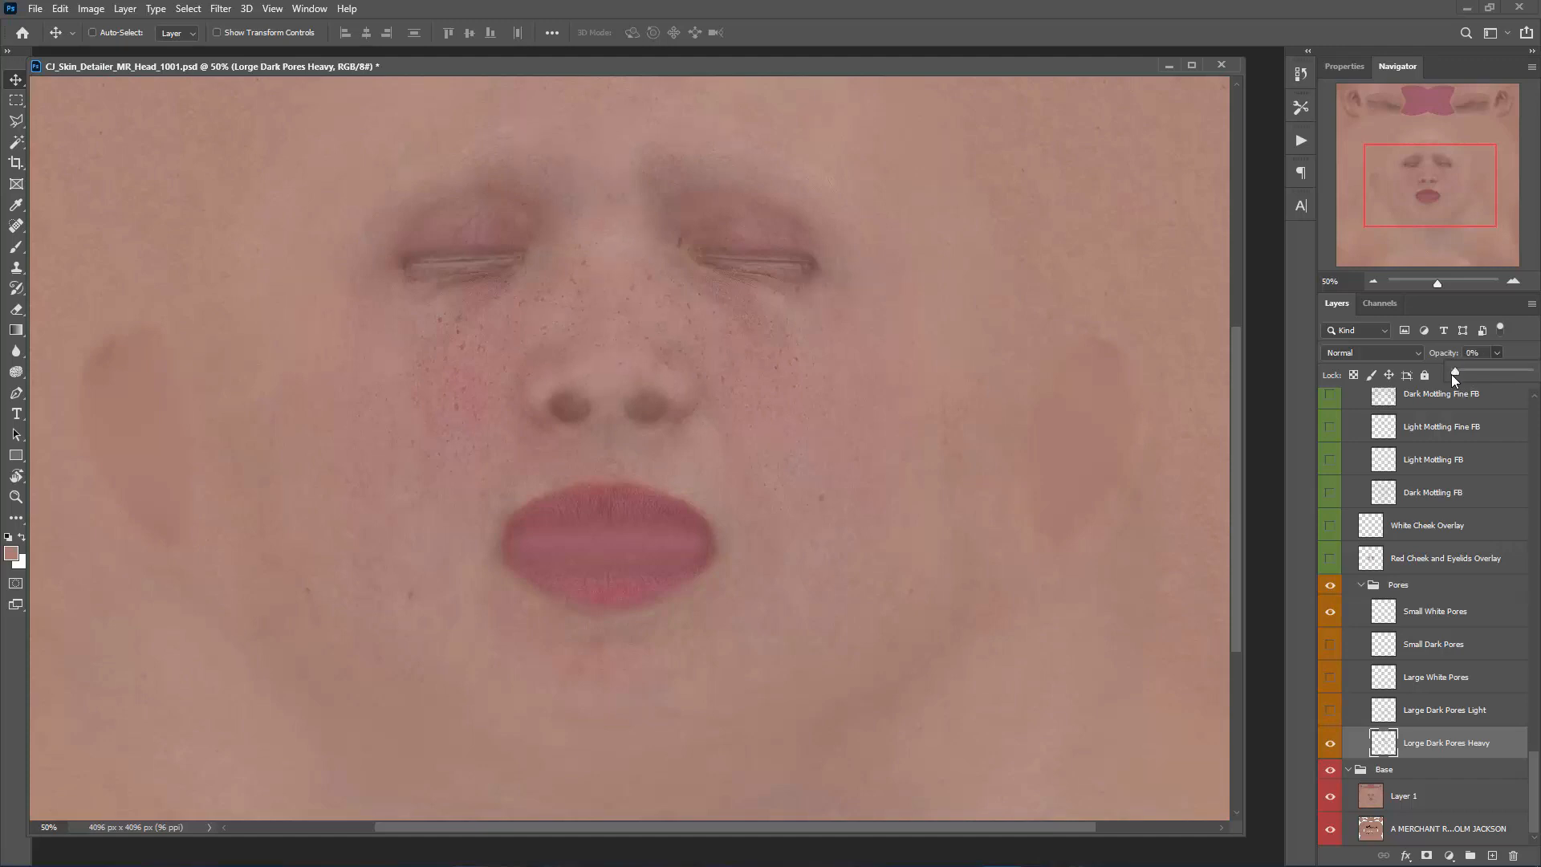
left_click_drag(1474, 380, 1478, 382)
- Compare the skin around the eyes at 100% zoom with the Large Dark Pores Heavy layer hidden and shown
left_click(1514, 282)
left_click(1513, 282)
mouse_move(1457, 199)
left_mouse_down()
mouse_move(1432, 166)
mouse_move(1450, 172)
left_mouse_up()
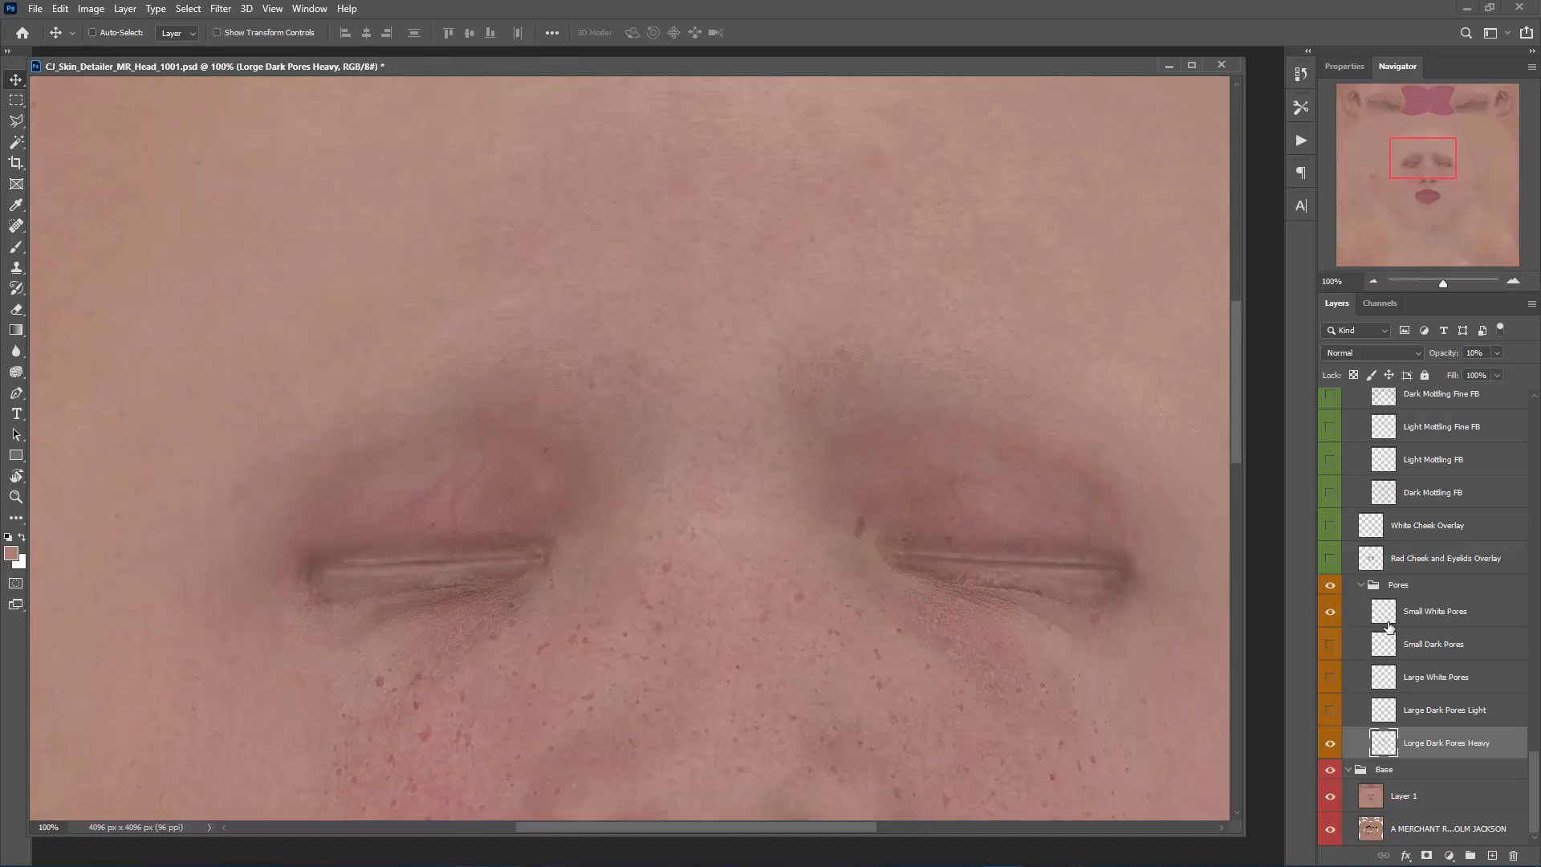
left_click(1329, 743)
left_click(1330, 745)
left_click(1330, 745)
left_click(1331, 745)
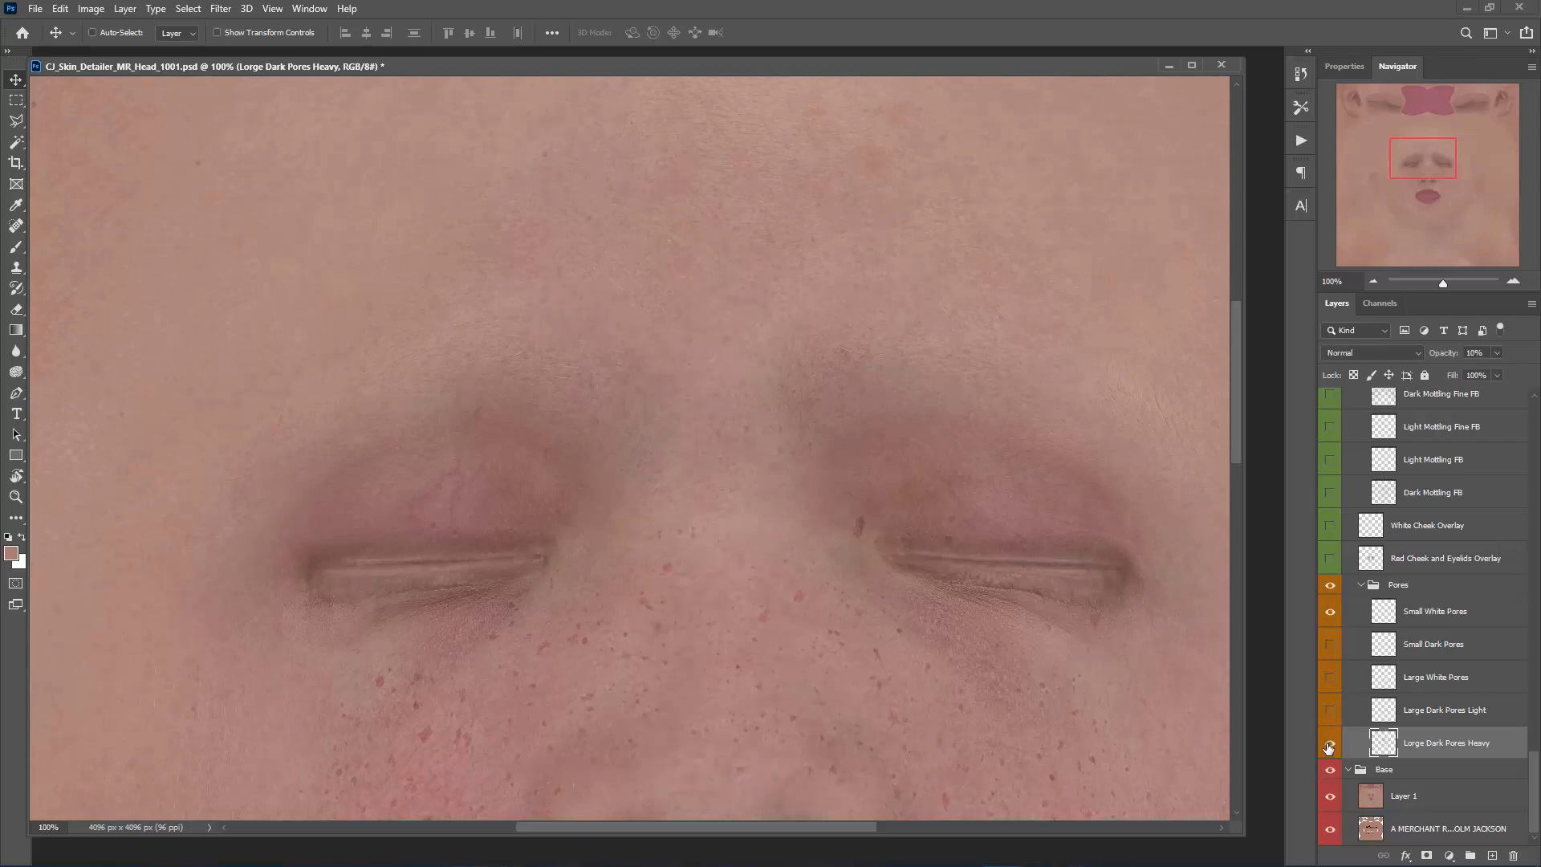
- Make the Large Dark Pores Light layer visible and set its opacity to 16%
left_click(1372, 280)
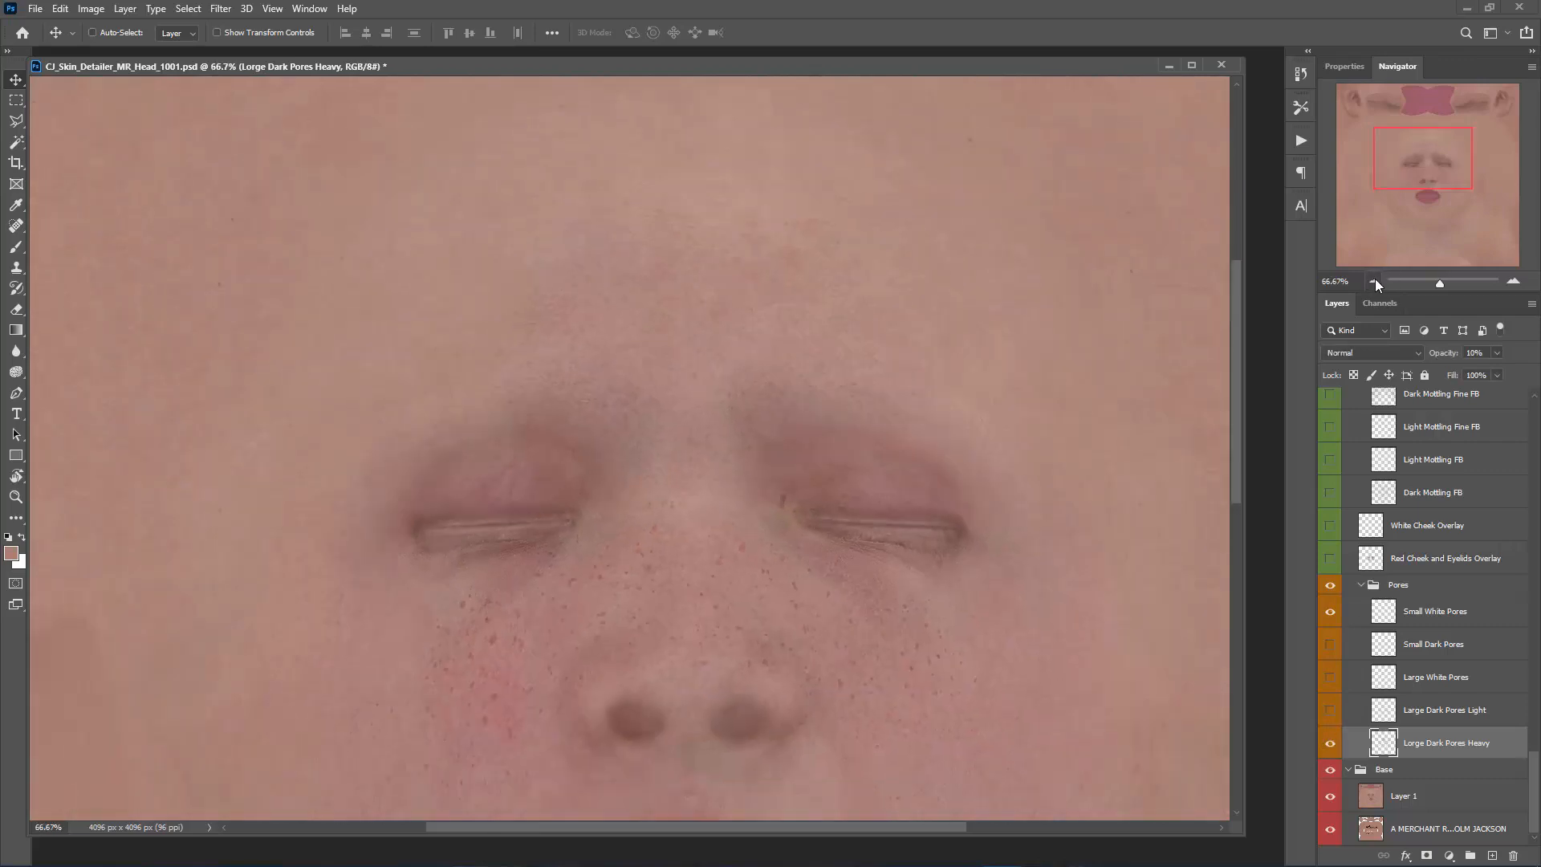
left_click_drag(1415, 166, 1415, 179)
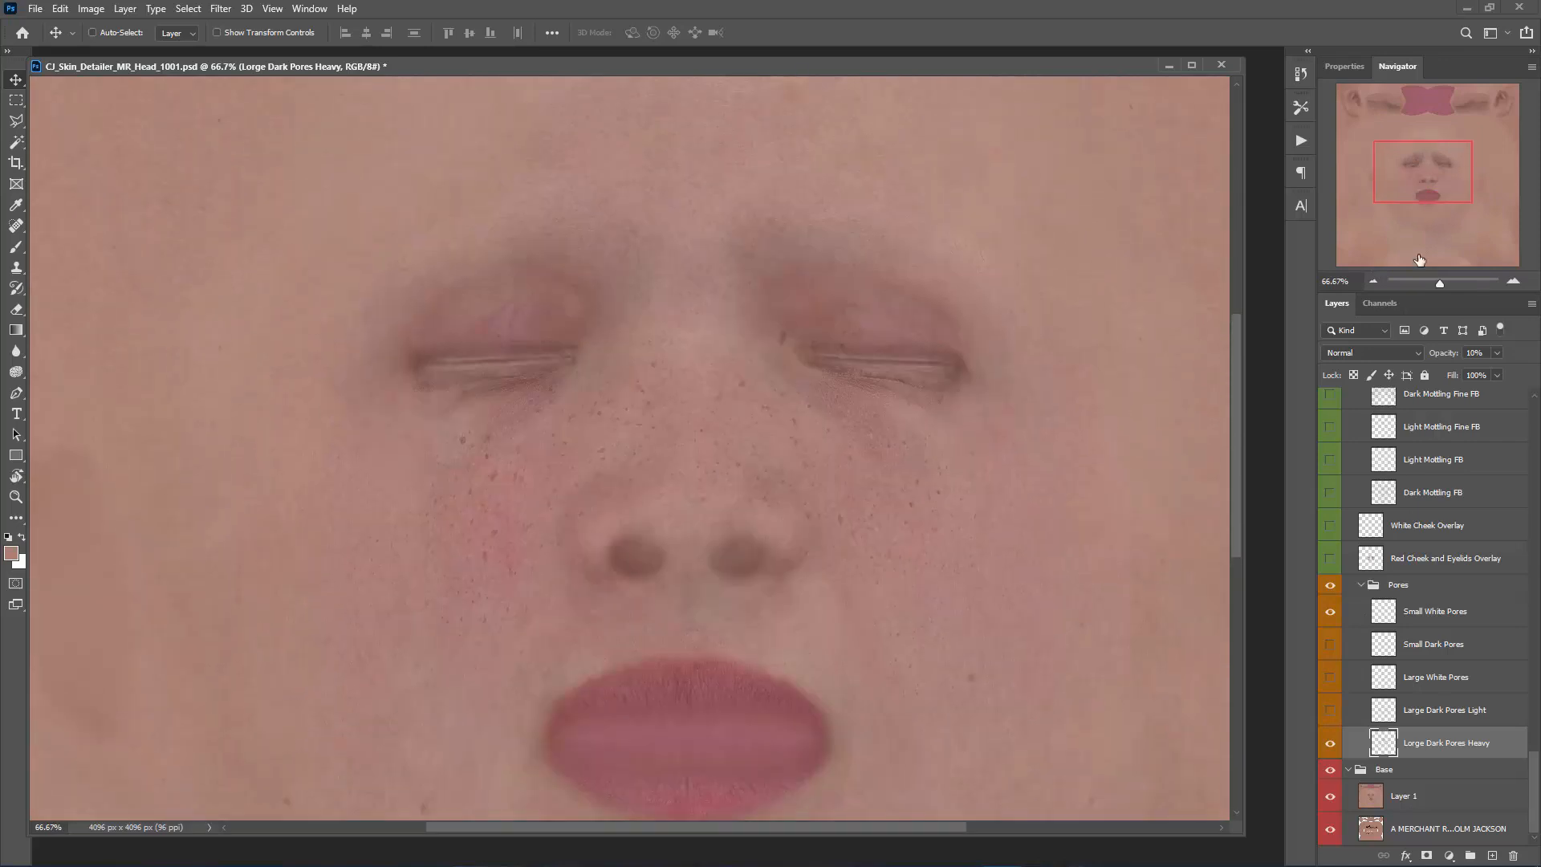
left_click(1330, 714)
left_click(1460, 714)
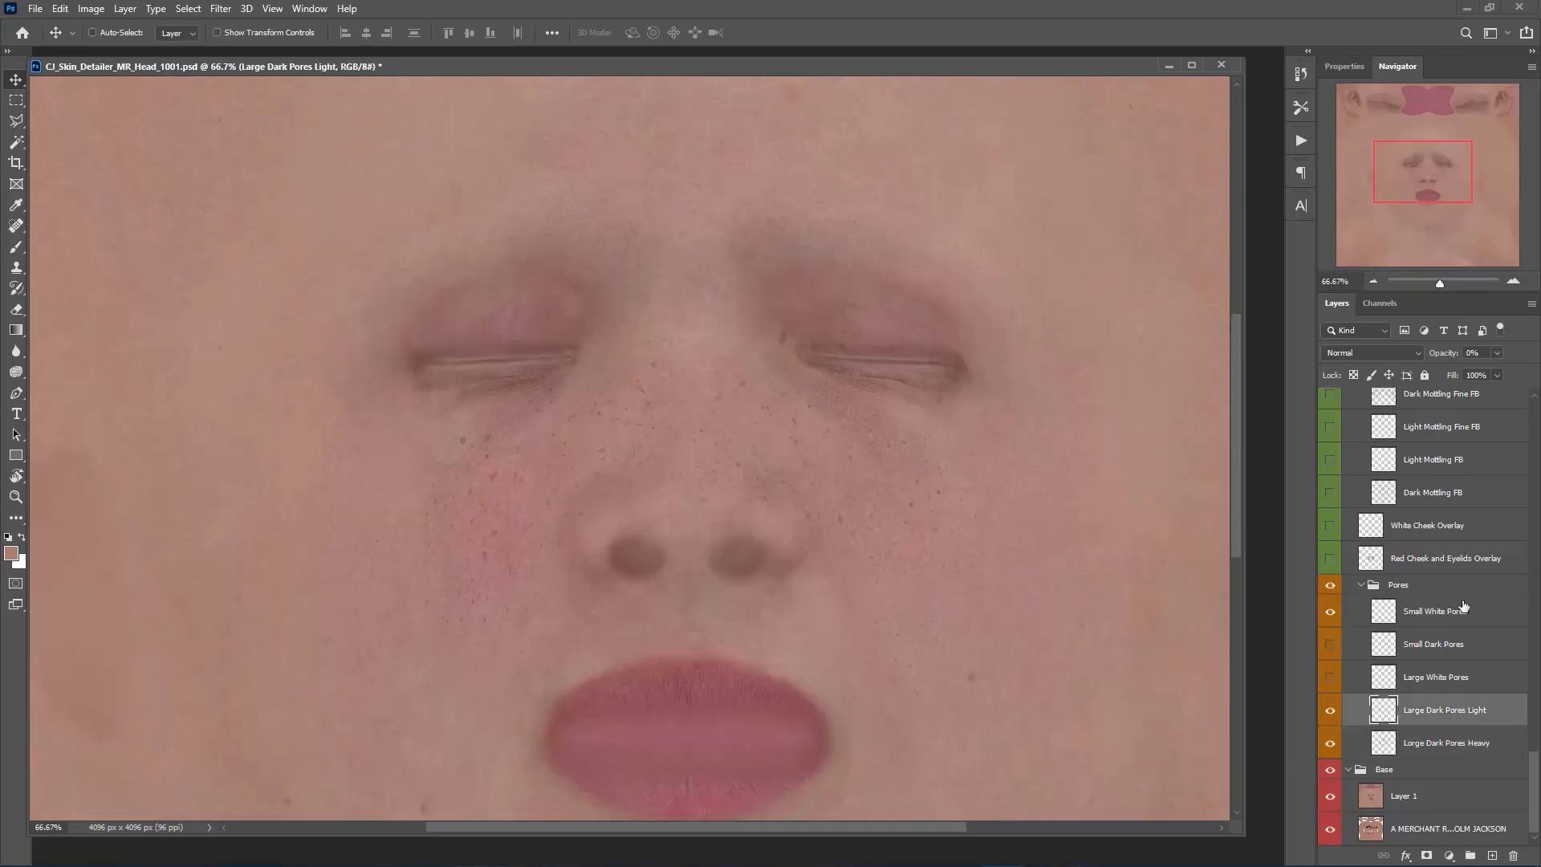
left_click(1513, 282)
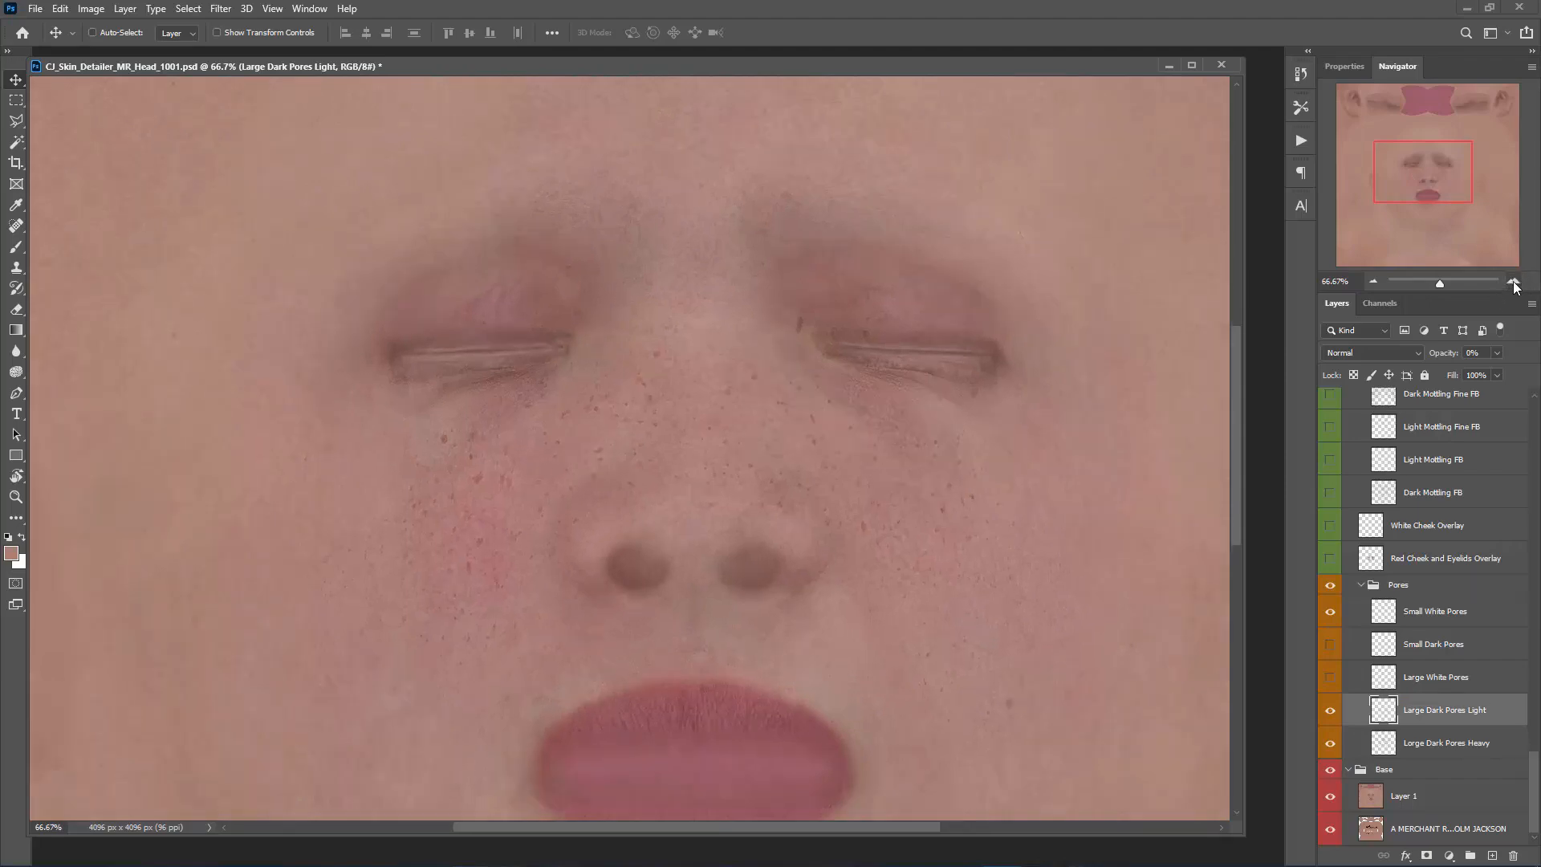
left_click(1513, 283)
left_click(1513, 283)
left_click_drag(1430, 171, 1422, 162)
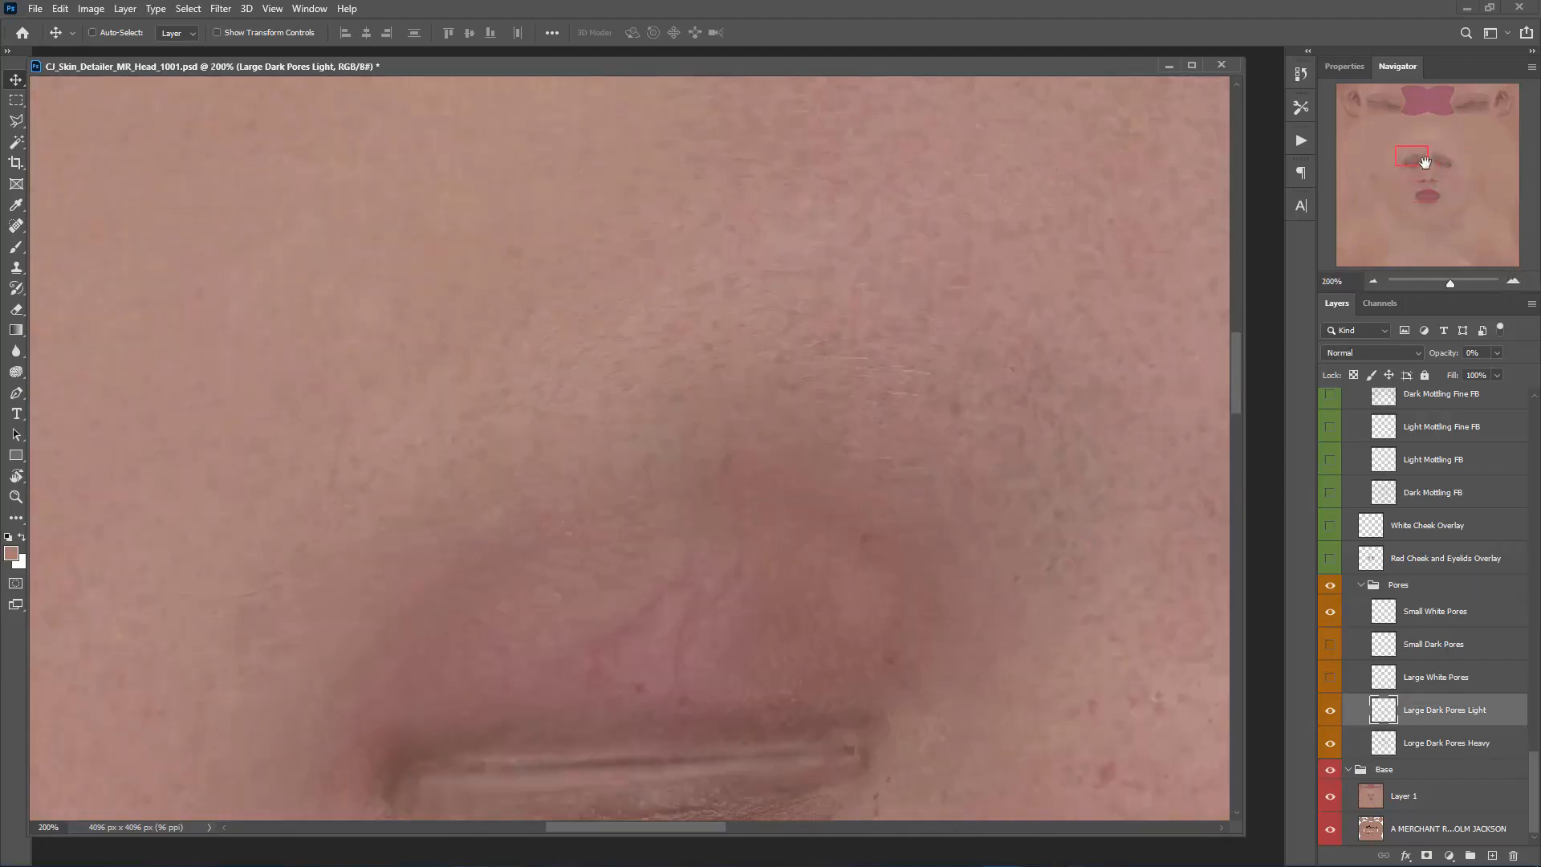
left_click(1373, 282)
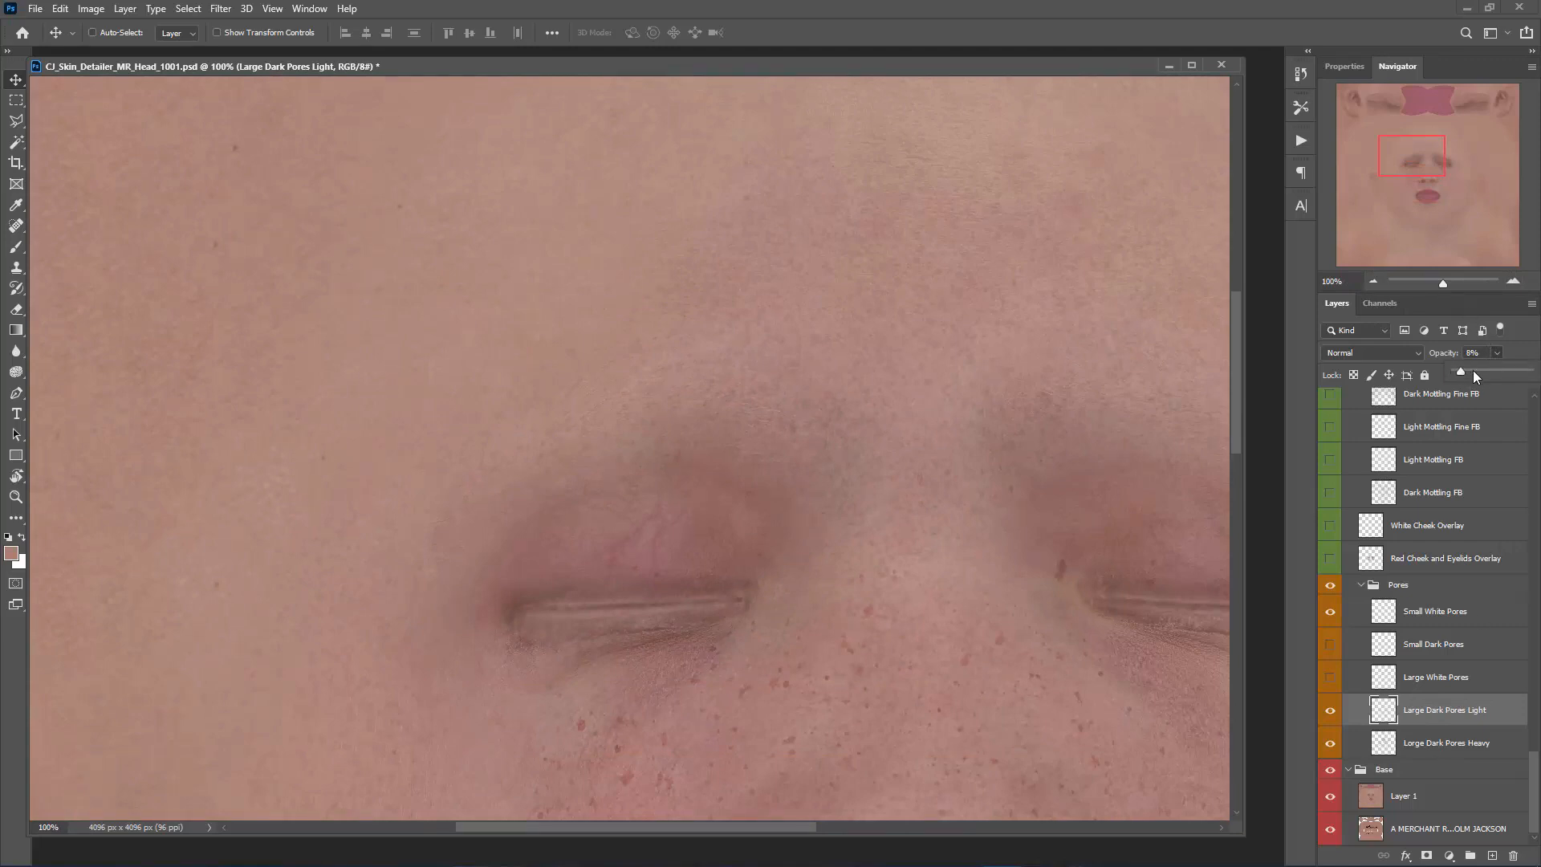
mouse_move(1503, 374)
left_mouse_down()
mouse_move(1516, 378)
mouse_move(1479, 385)
left_mouse_up()
left_click_drag(1466, 386, 1459, 392)
- Compare the face with the Large Dark Pores Light layer hidden and shown, leaving the layer visible
left_click(1330, 711)
left_click(1330, 711)
left_click(1329, 713)
left_click(1328, 714)
left_click(1329, 712)
left_click(1329, 712)
left_click_drag(1421, 161, 1426, 166)
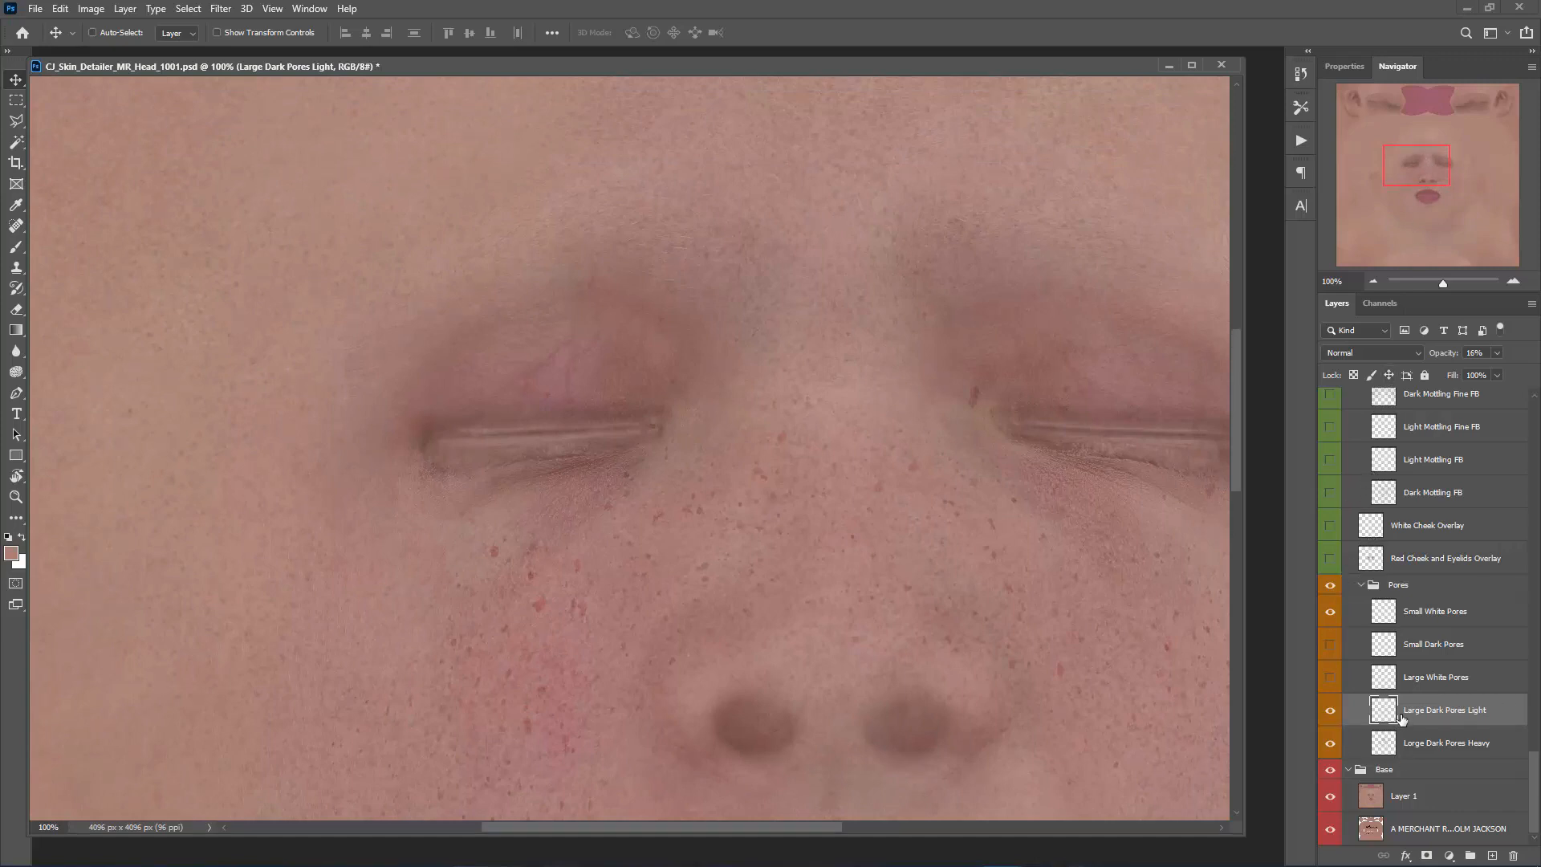
- Make the Large White Pores layer visible and set its opacity to 36%
left_click(1436, 682)
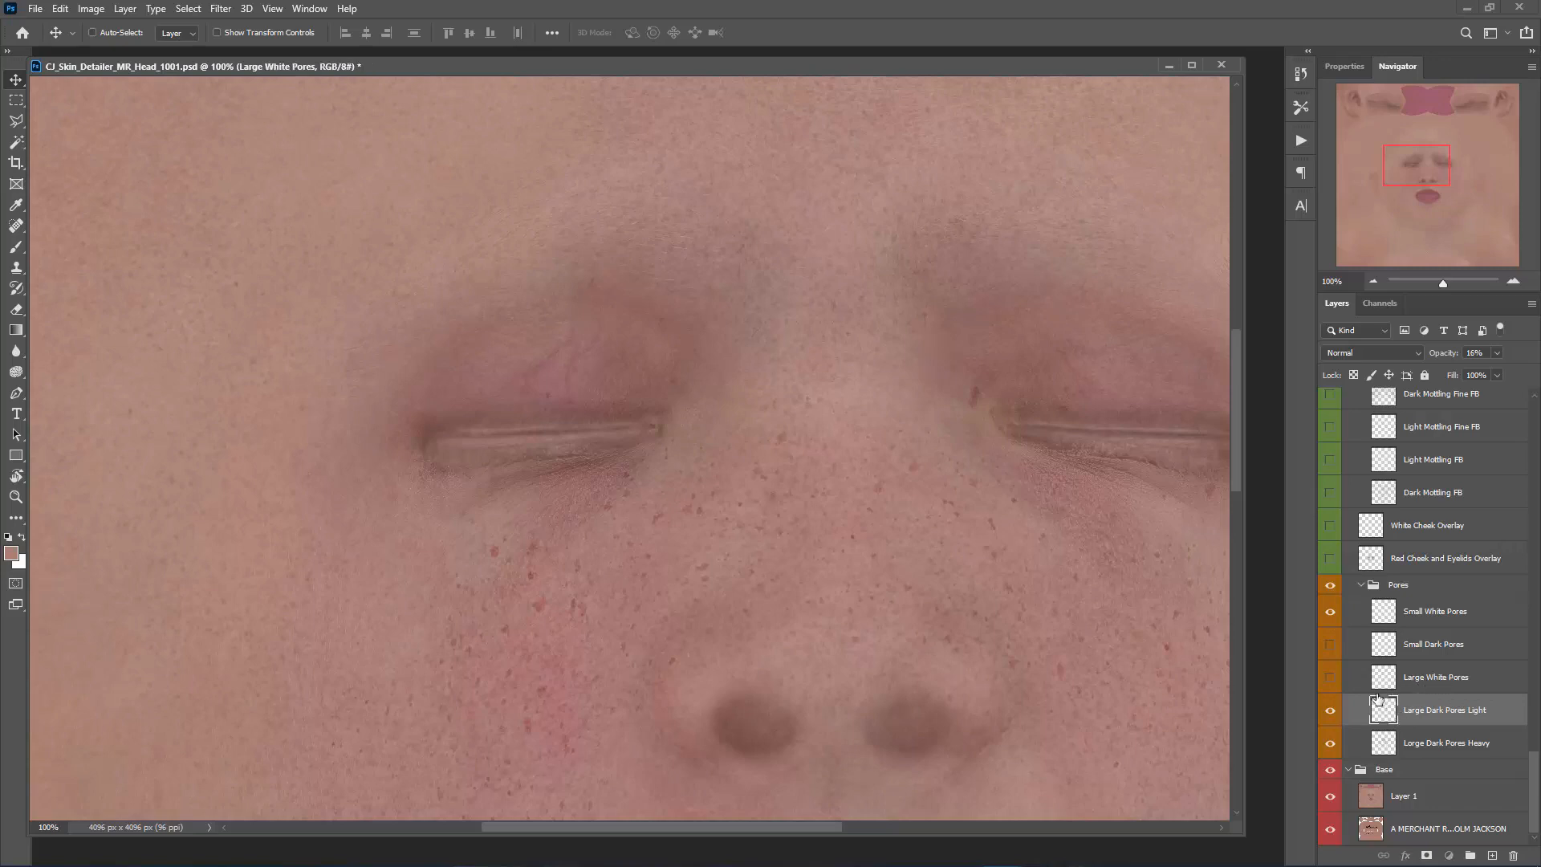
left_click(1329, 684)
left_click_drag(1415, 174, 1421, 171)
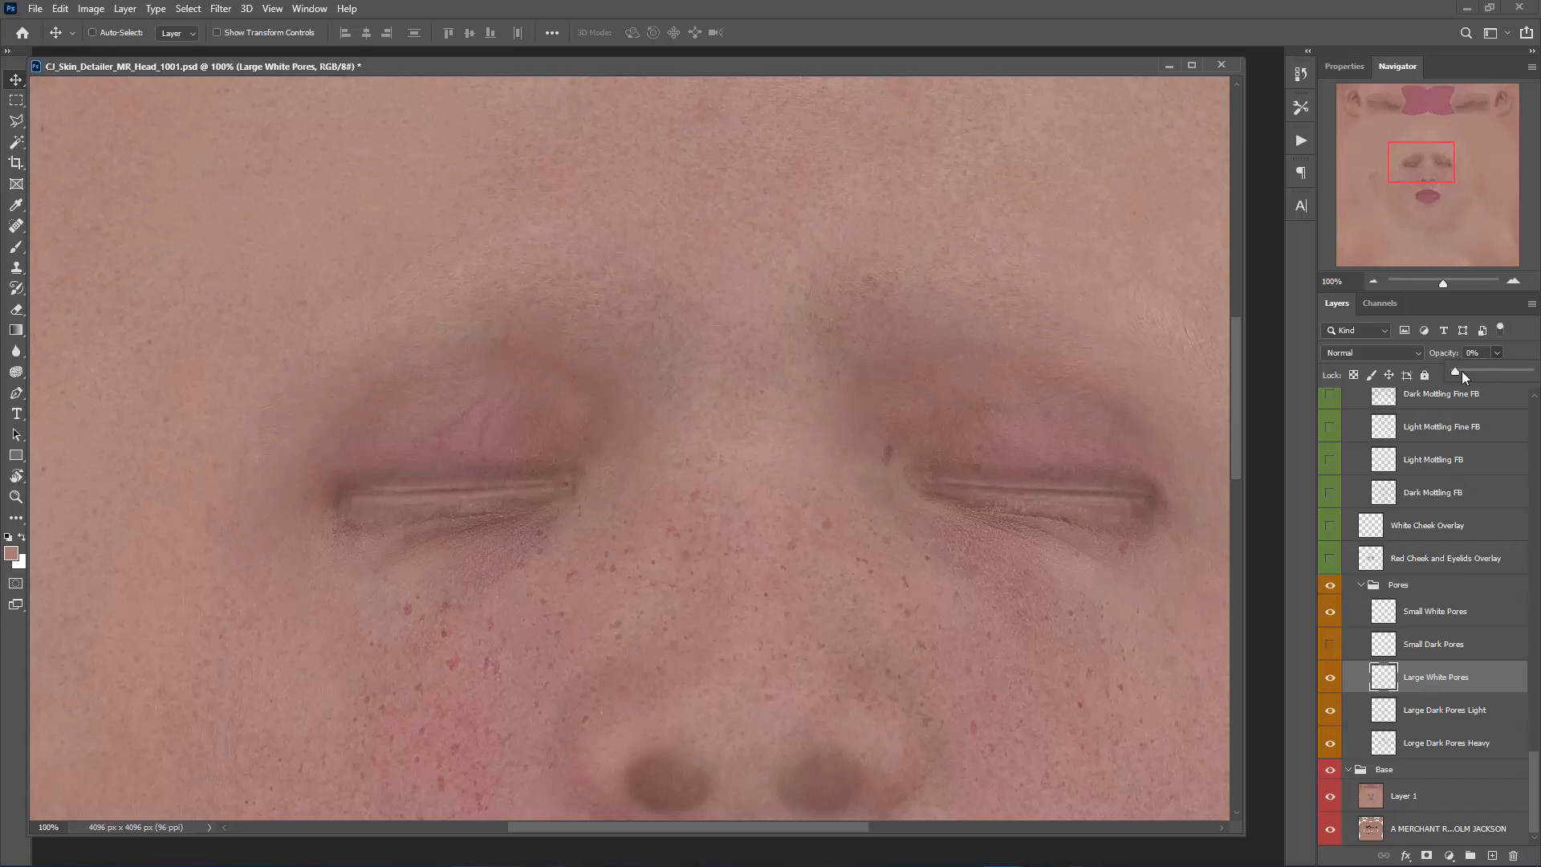
left_click_drag(1498, 362, 1507, 360)
left_click_drag(1423, 168, 1464, 172)
left_click(1373, 281)
left_click(1373, 280)
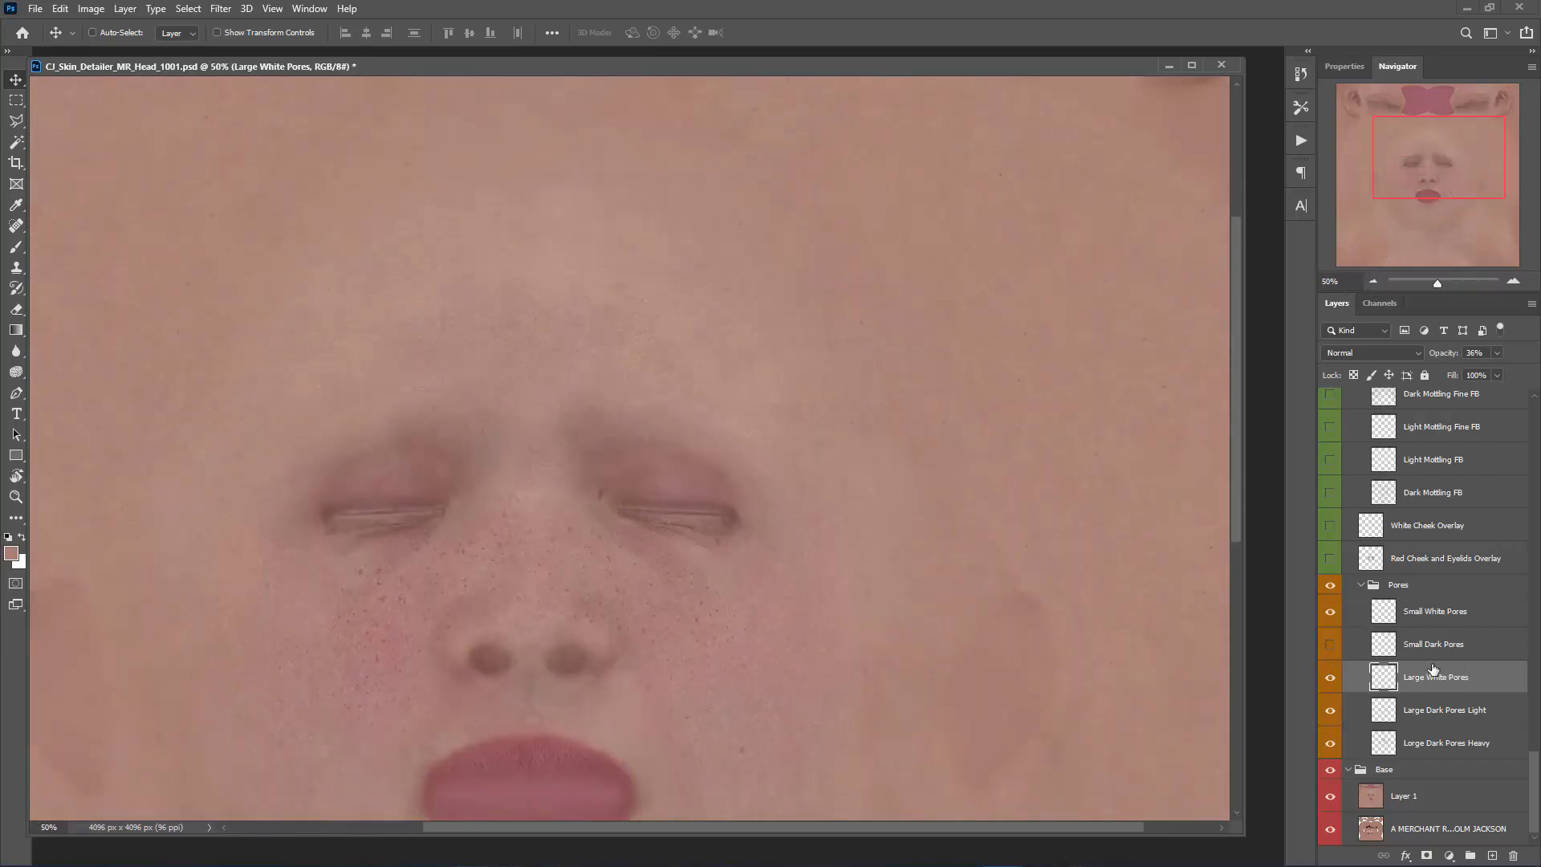
- Make the Small Dark Pores layer visible, set its opacity to 57%, and inspect the nose and mouth area
left_click(1330, 645)
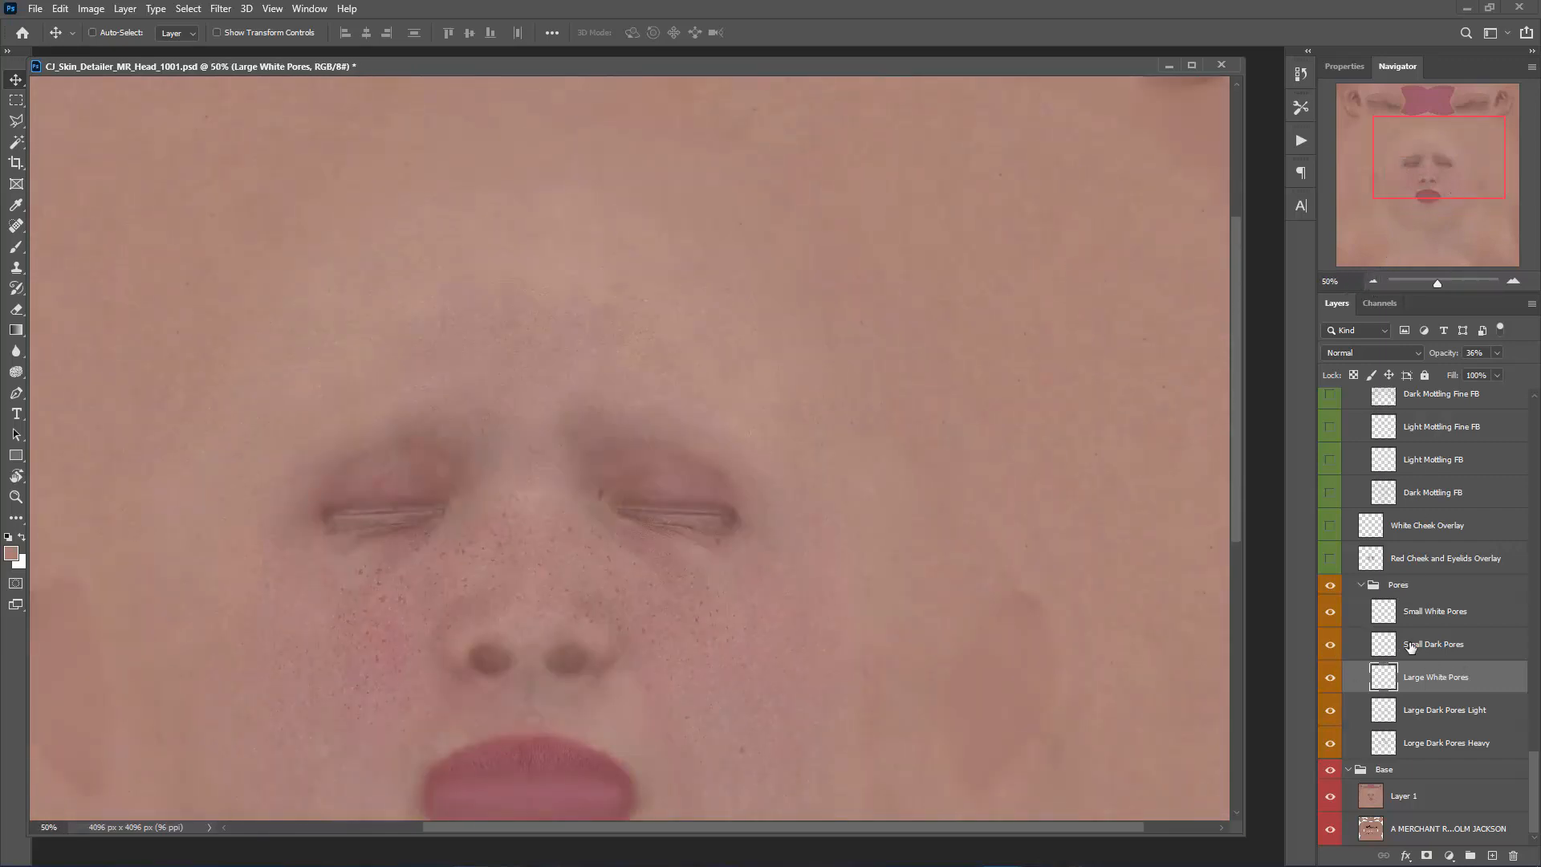
left_click(1452, 657)
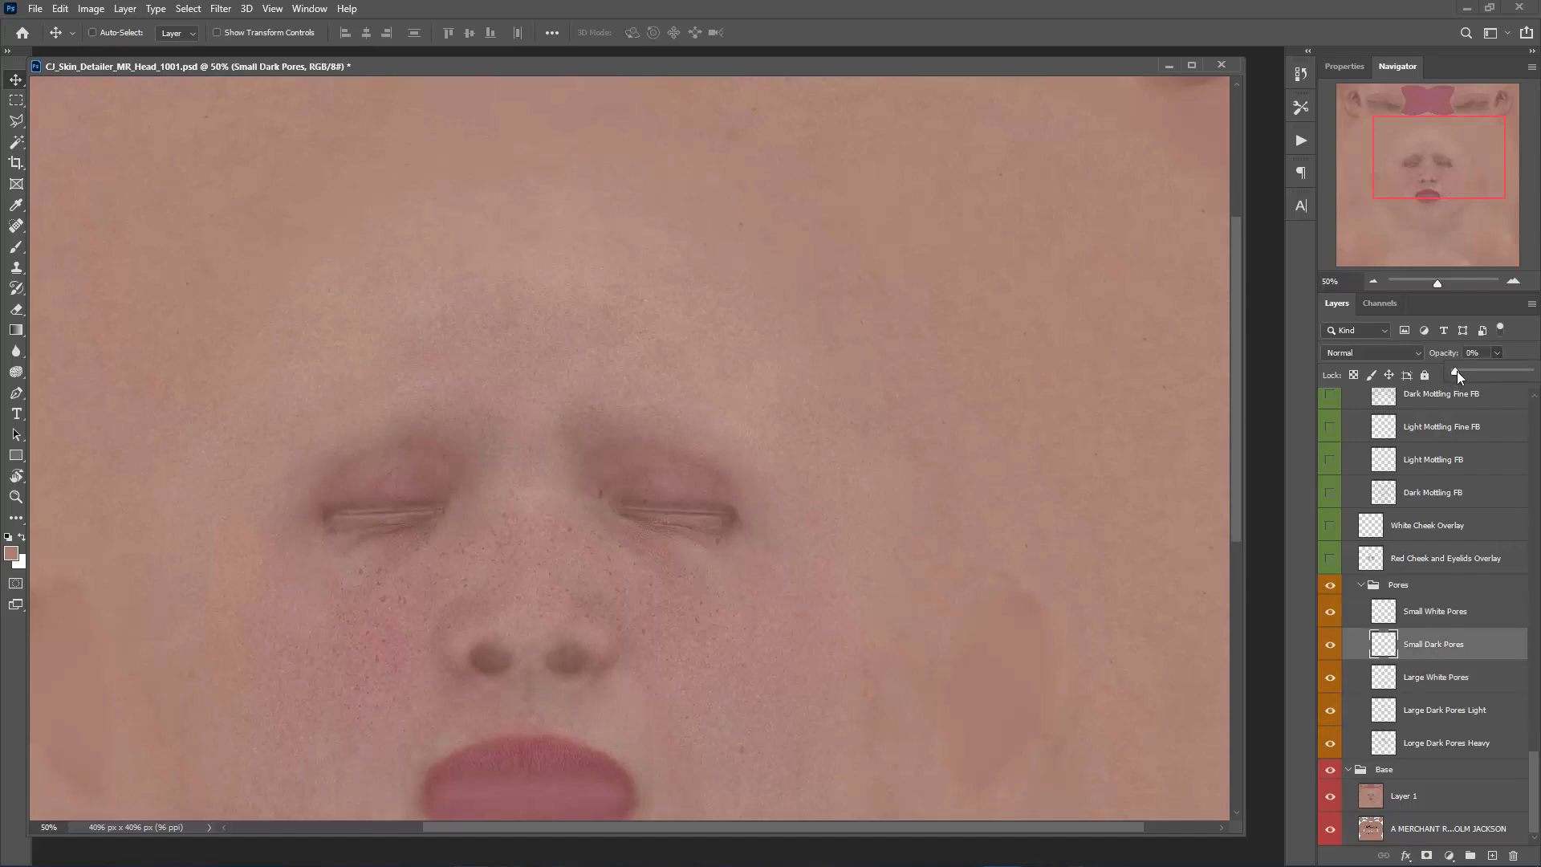
mouse_move(1509, 373)
left_mouse_down()
mouse_move(1477, 395)
mouse_move(1497, 386)
left_mouse_up()
left_click_drag(1453, 176, 1445, 215)
left_click(1513, 281)
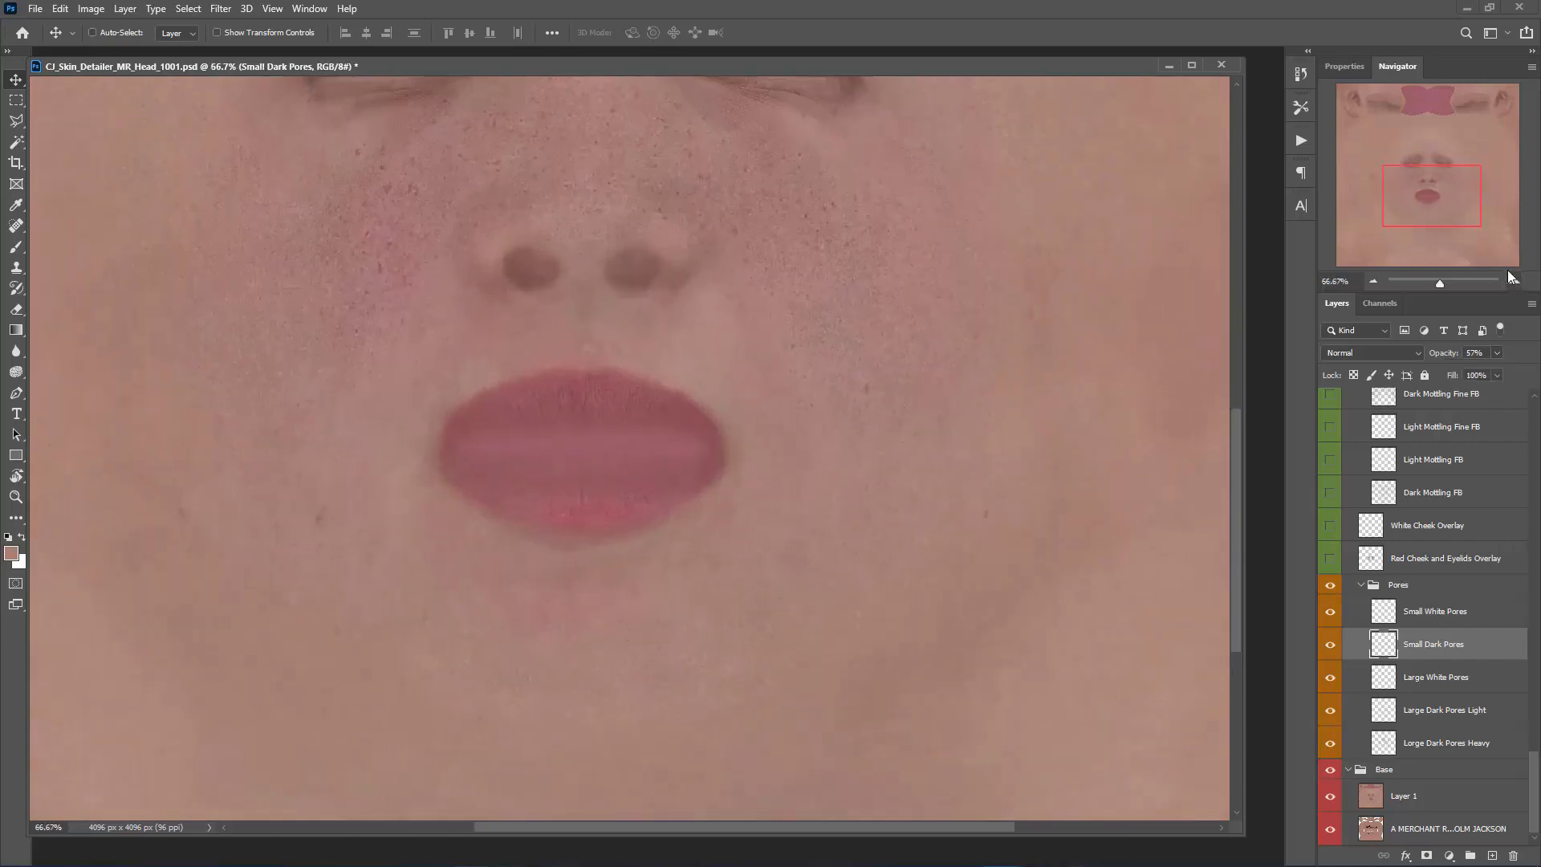
left_click_drag(1447, 216, 1447, 208)
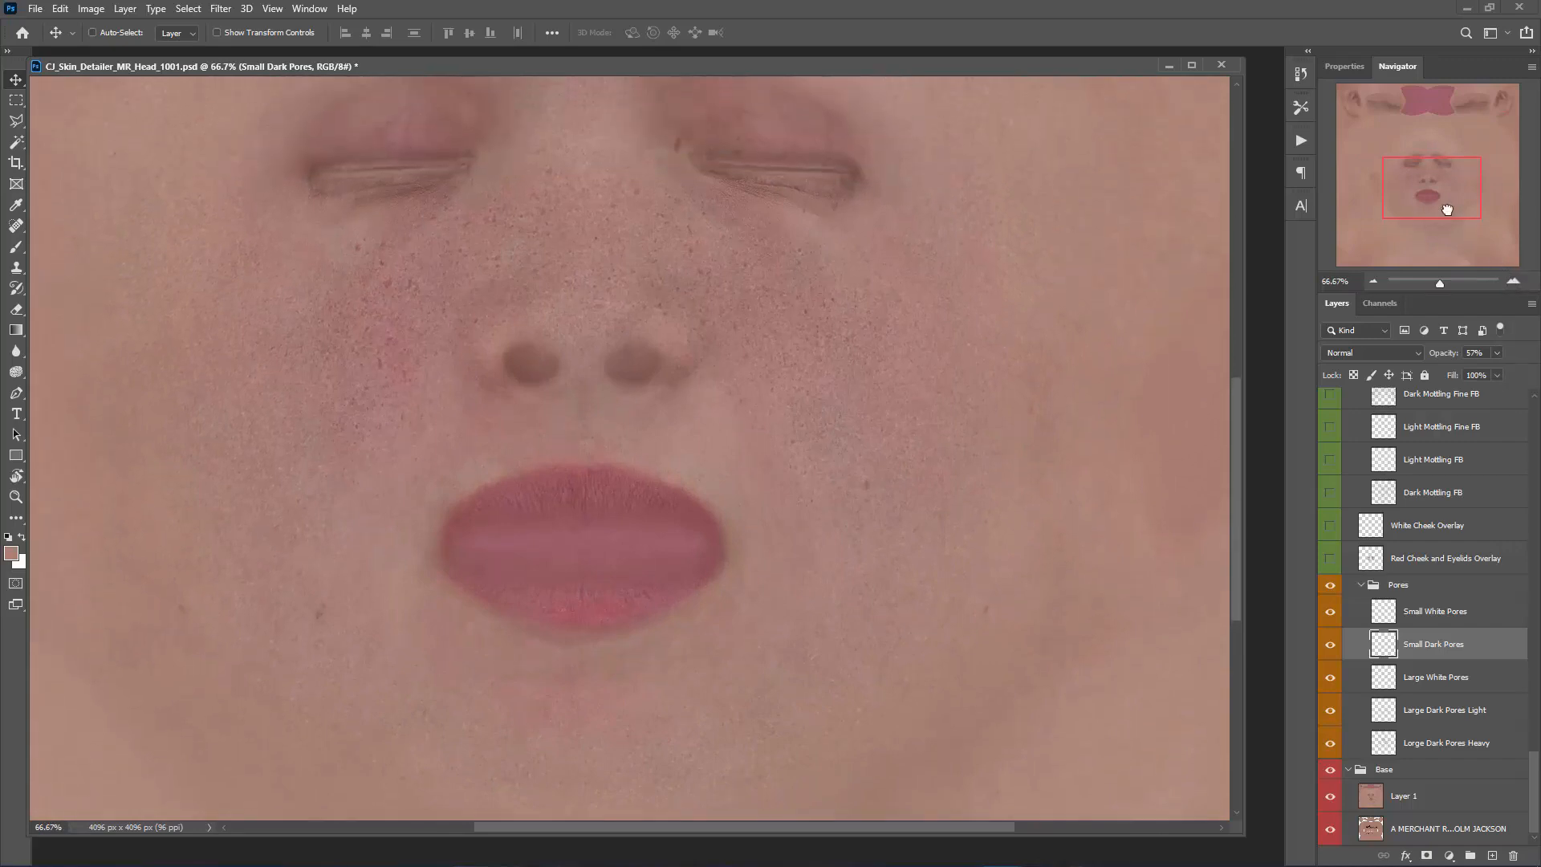
- Compare the face with the Small Dark Pores layer hidden and shown, and lower its opacity, leaving it visible
left_click(1329, 643)
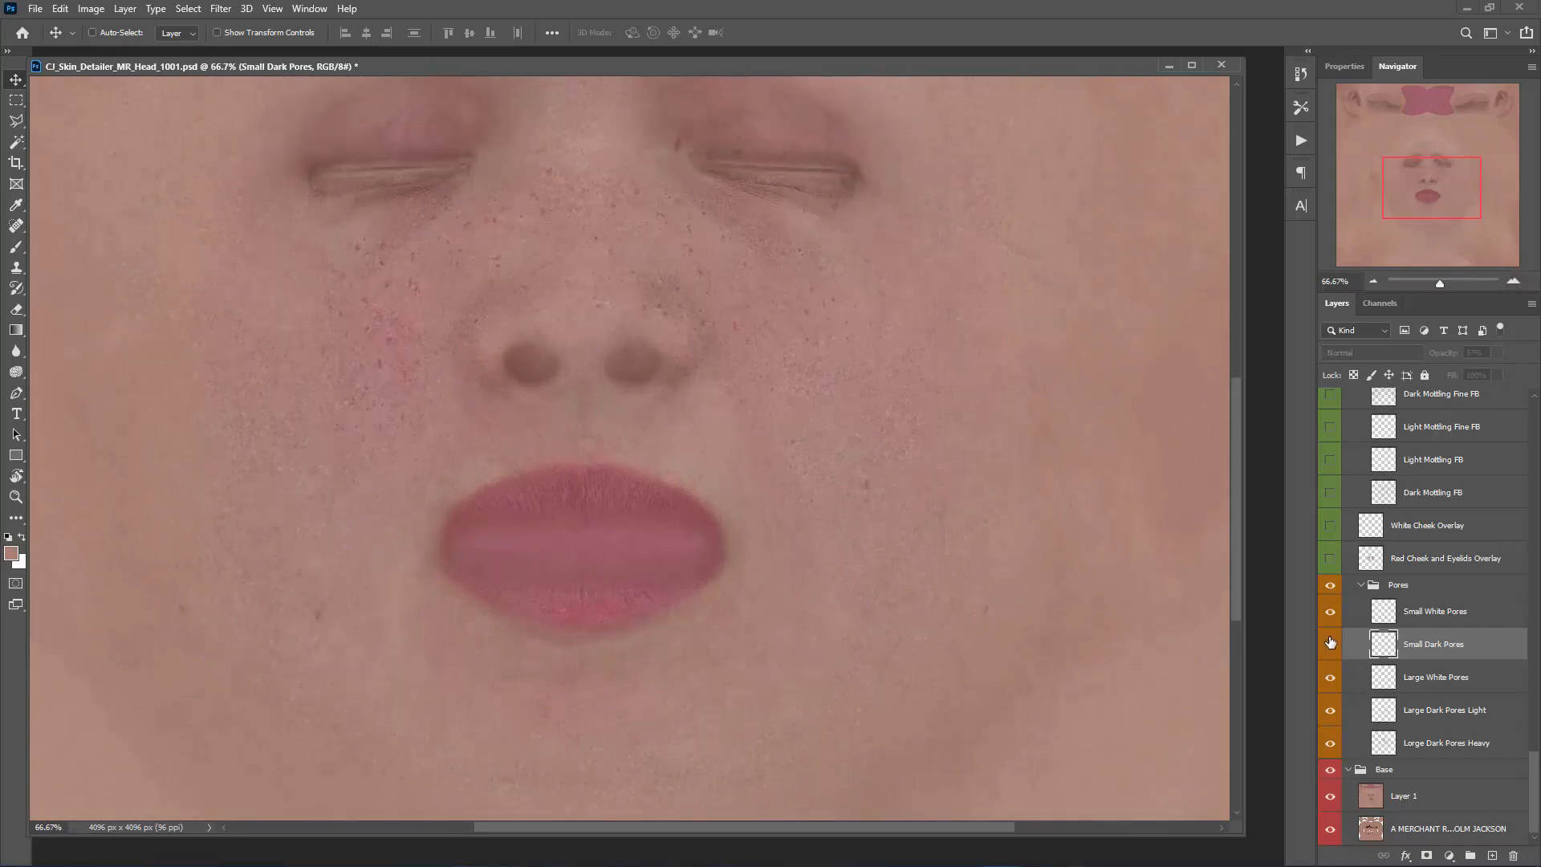
left_click(1330, 643)
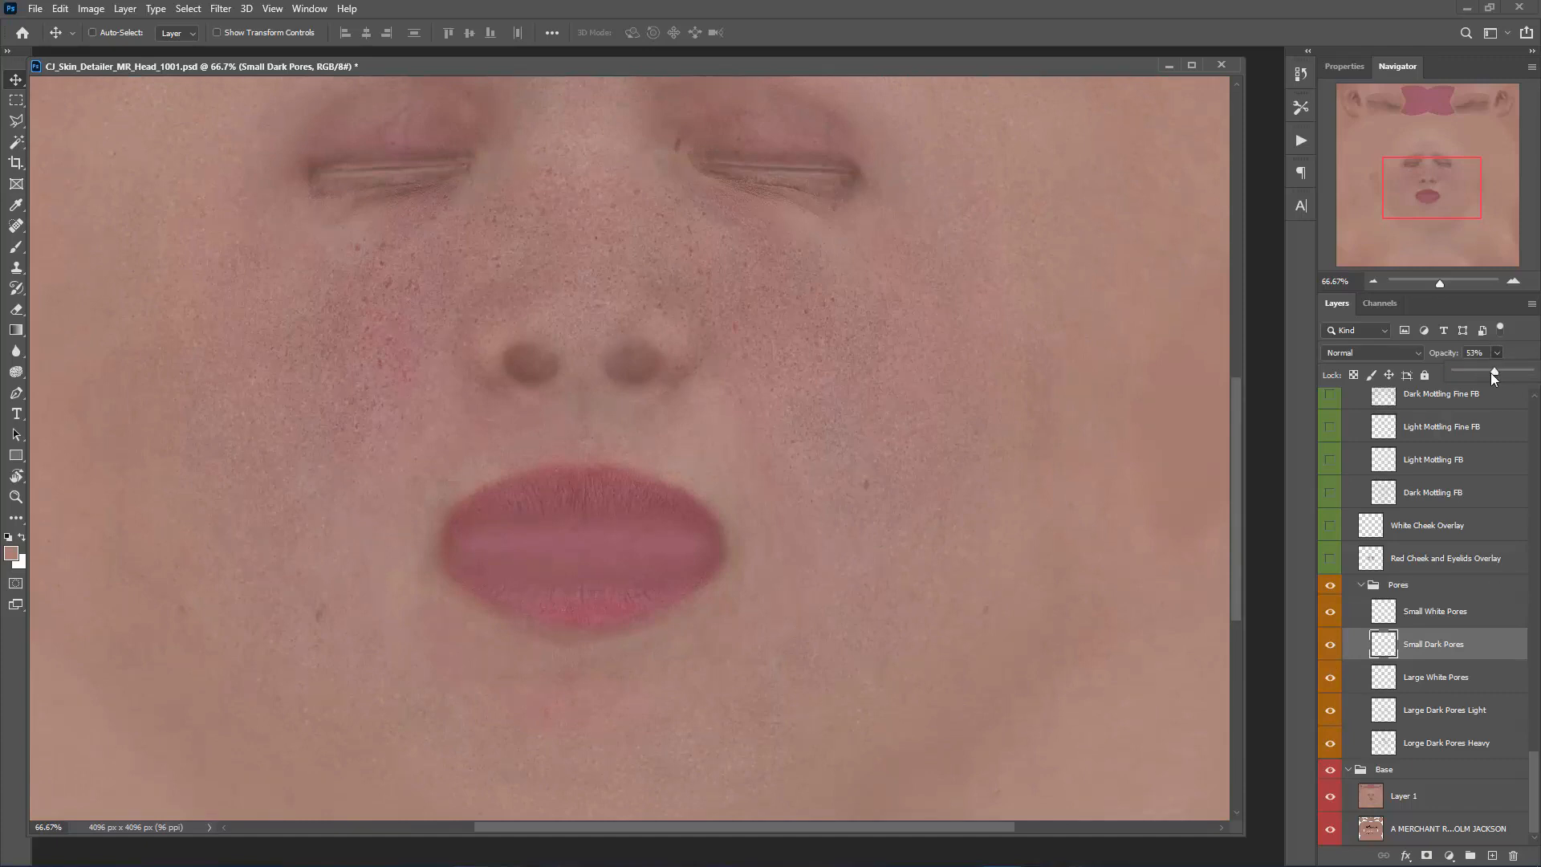
left_click_drag(1473, 375, 1449, 383)
left_click(1328, 647)
- Set the Small White Pores layer's opacity to 32% and compare the face with the layer hidden and shown, leaving it visible
left_click(1370, 614)
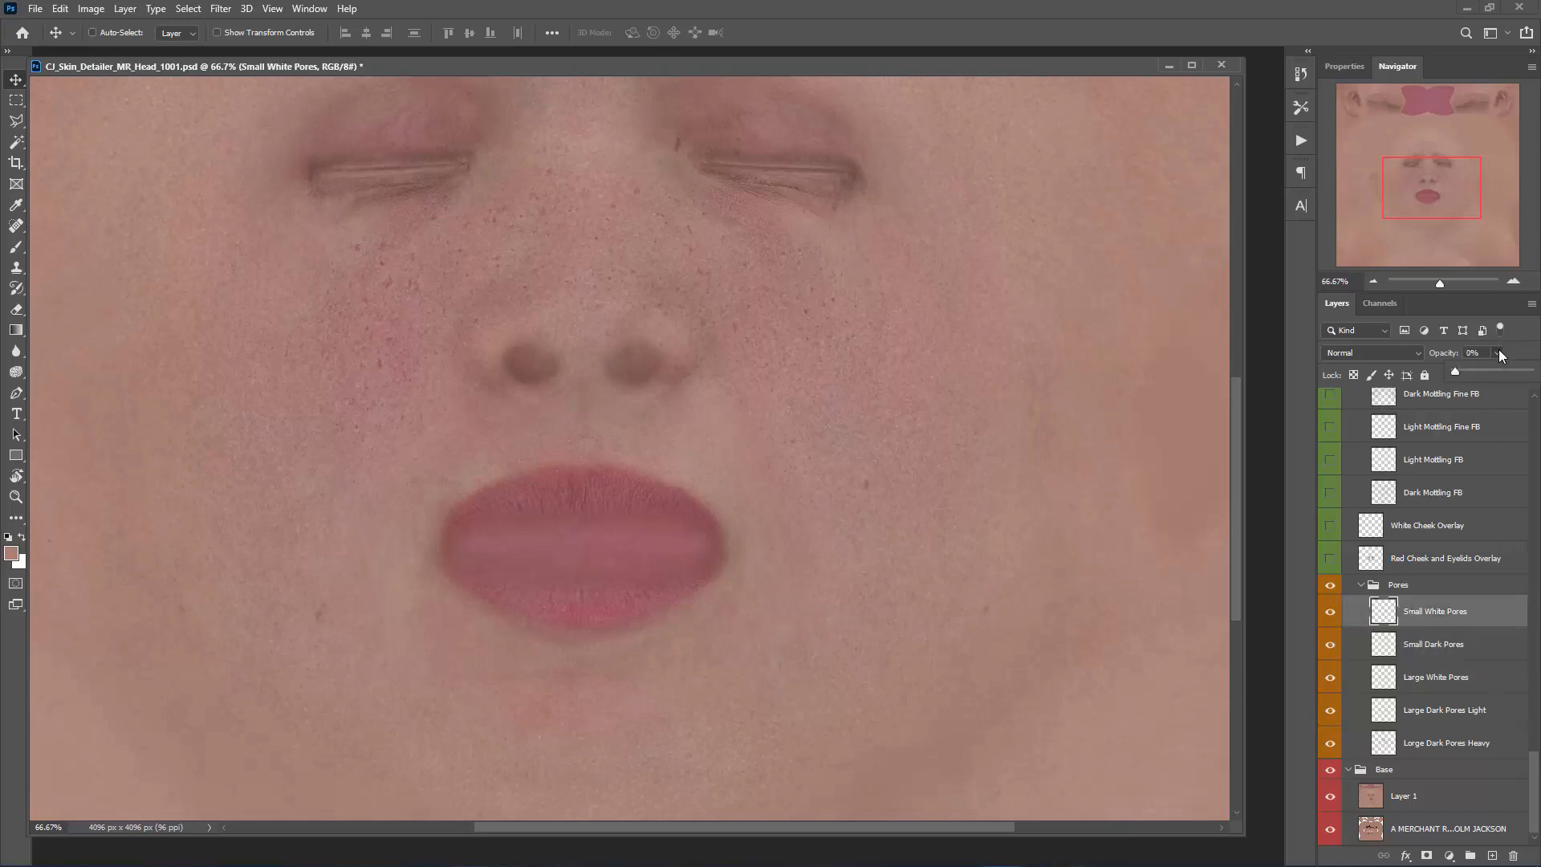
left_click_drag(1495, 366, 1498, 367)
left_click(1330, 612)
left_click(1330, 613)
left_click(1331, 612)
left_click(1330, 614)
left_click(1332, 611)
left_click(1332, 611)
left_click(1330, 613)
left_click(1329, 613)
- Compare the face with the whole Pores group hidden and shown at different magnifications, leaving the group visible
left_click_drag(1418, 181, 1417, 166)
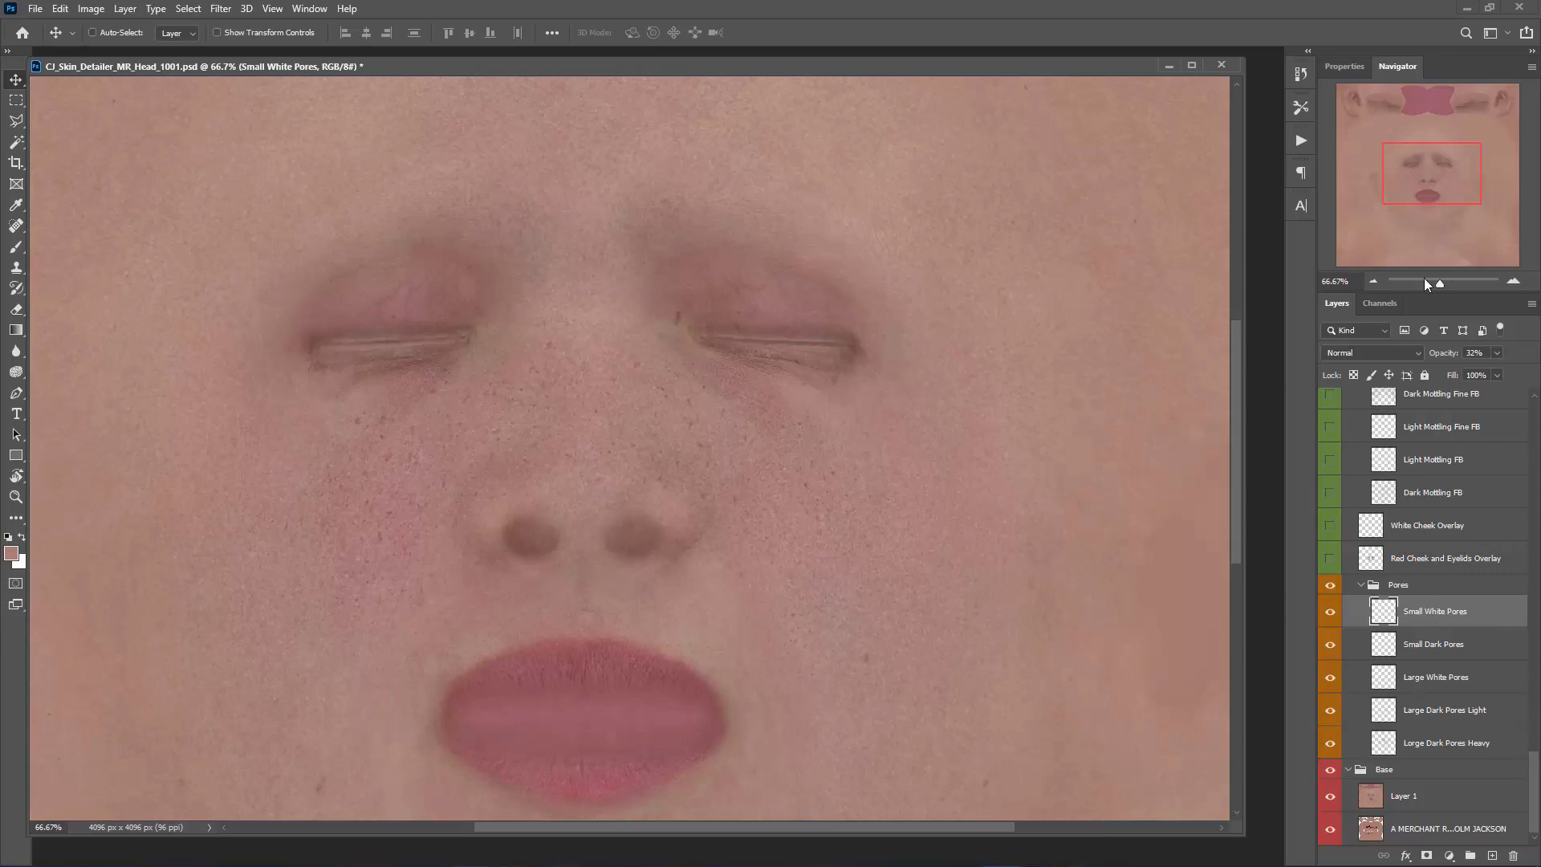
left_click(1374, 281)
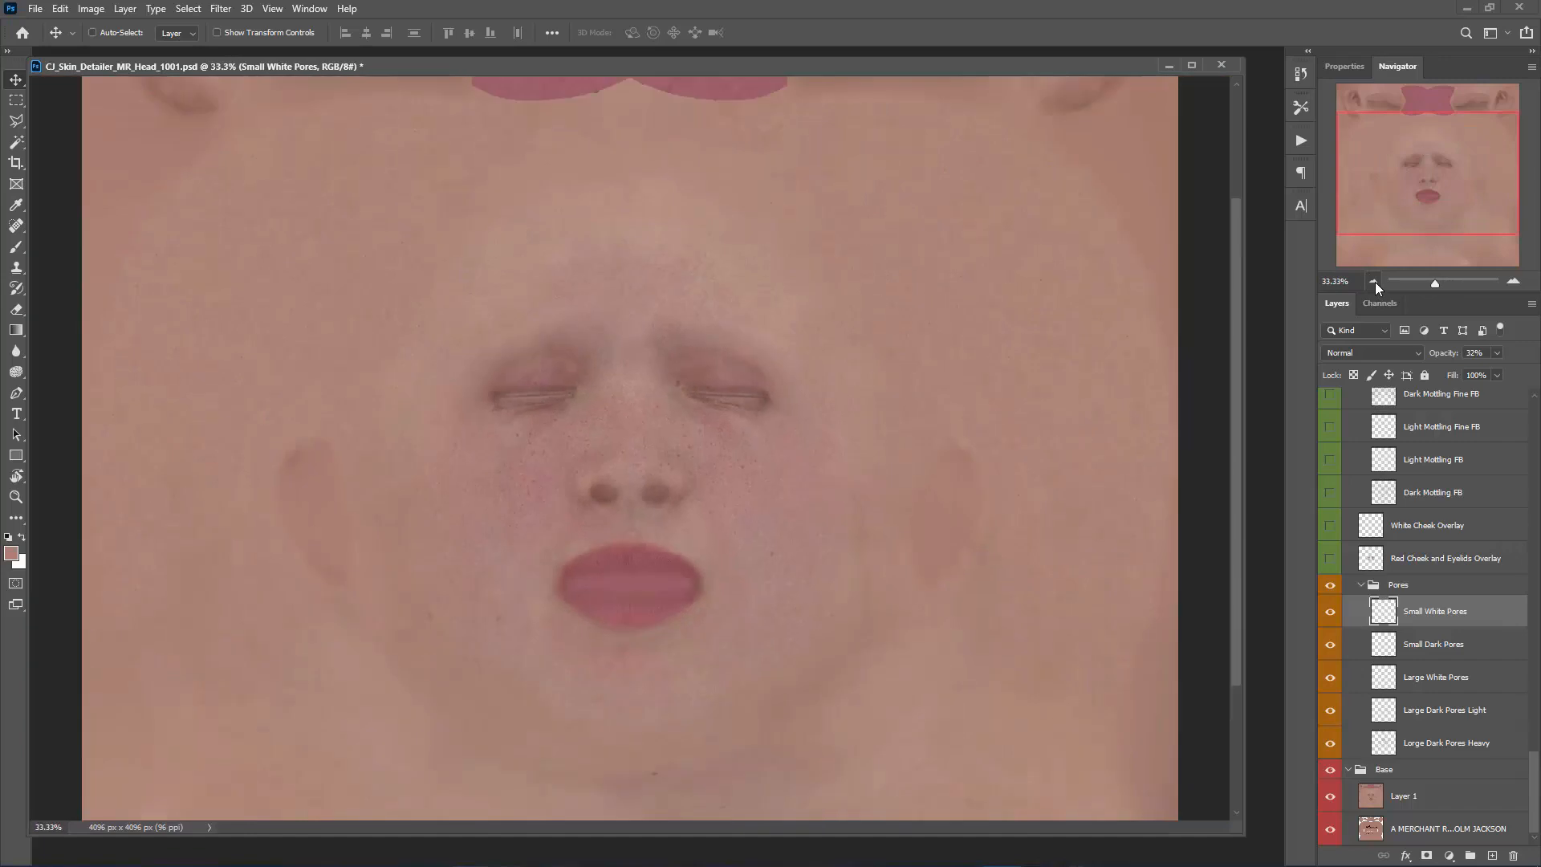
left_click(1330, 589)
left_click(1513, 281)
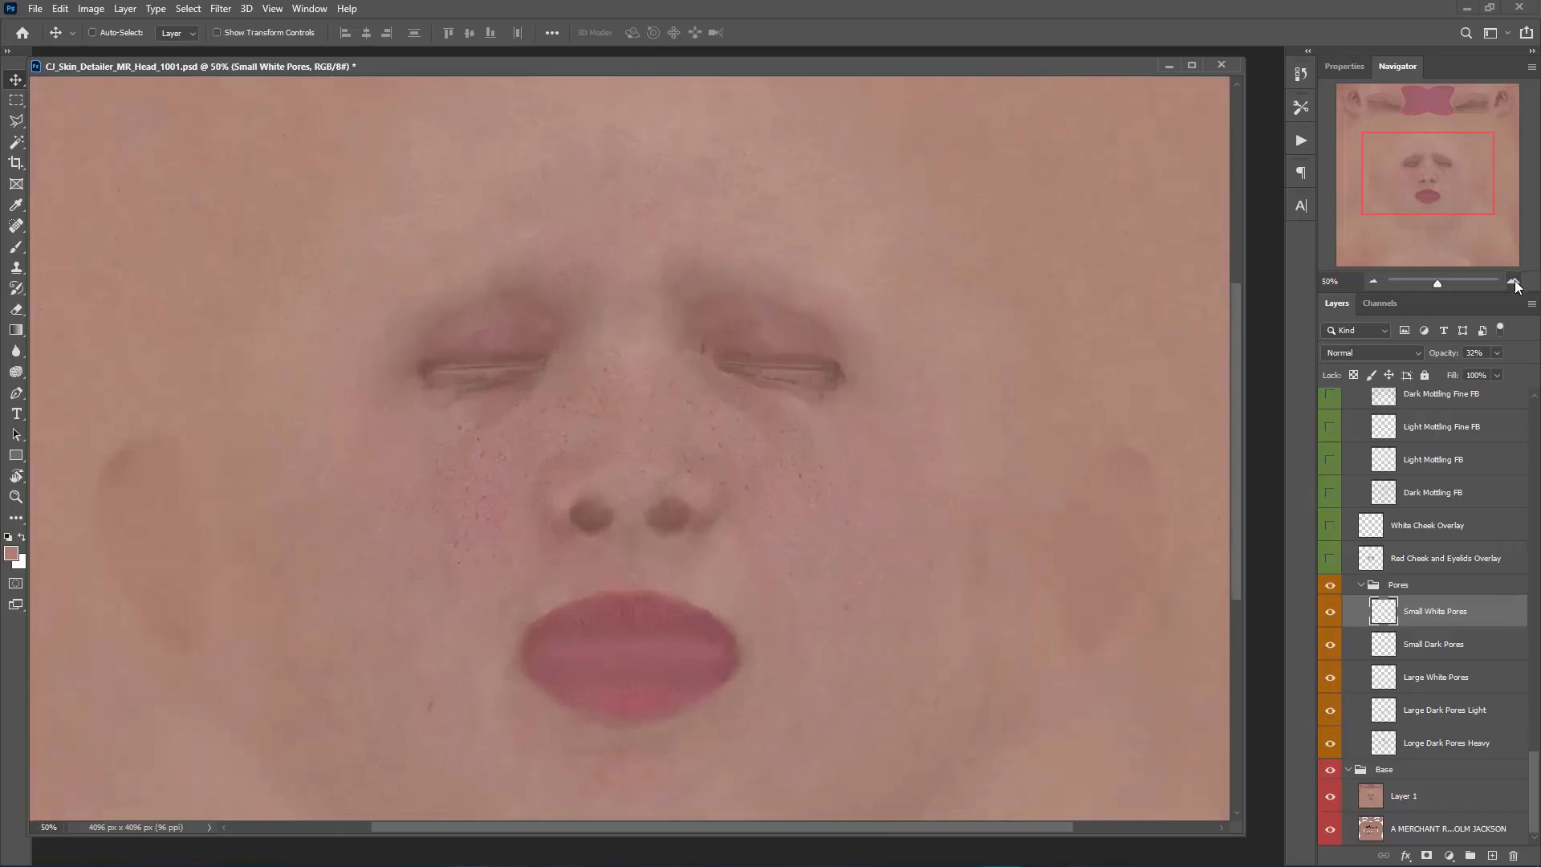
left_click(1512, 281)
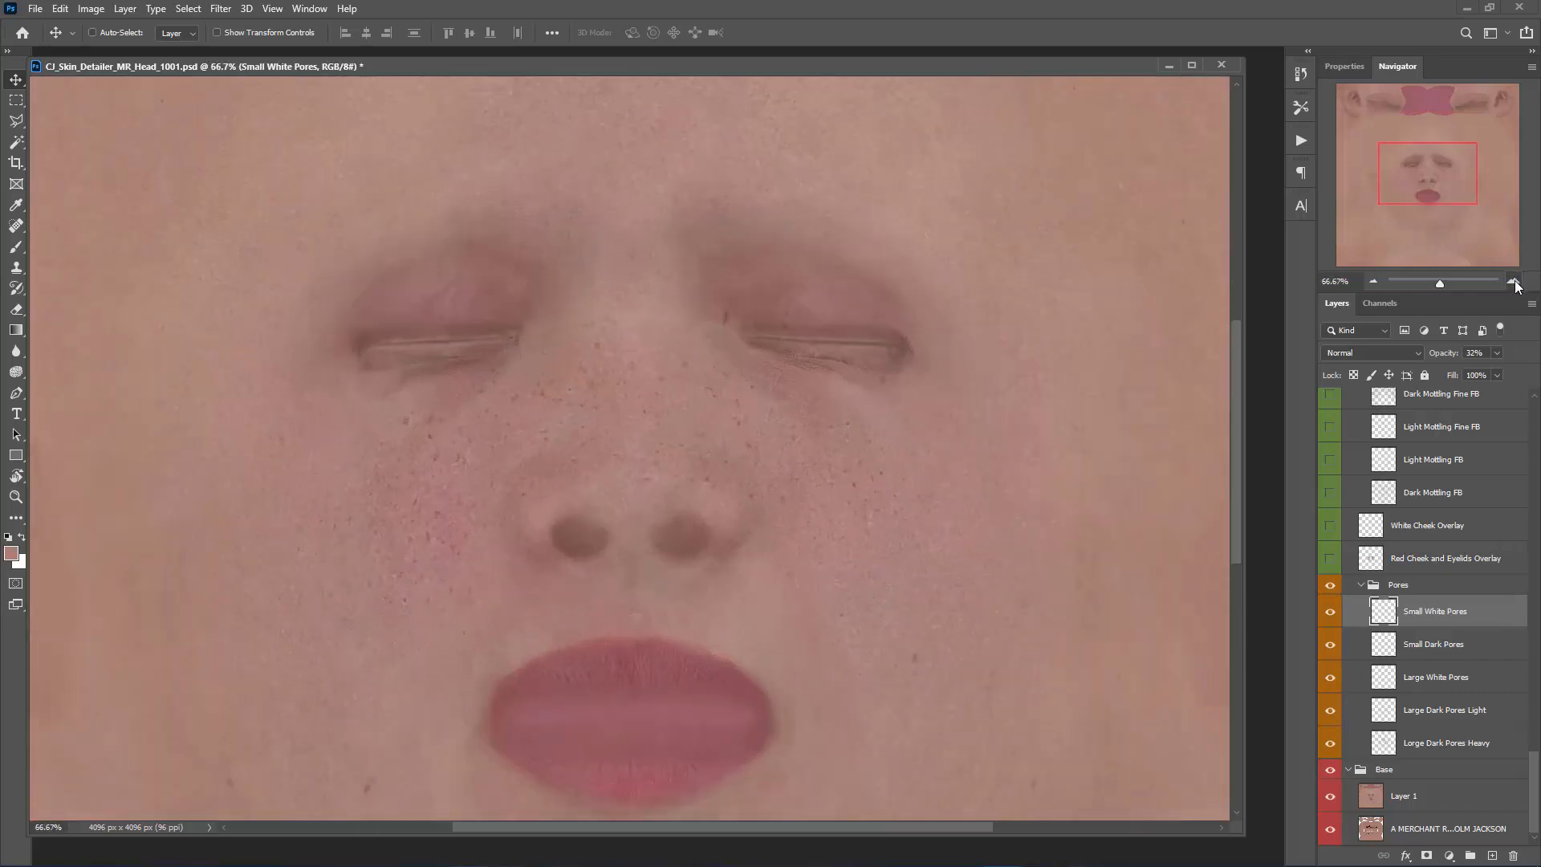
left_click(1330, 587)
left_click(1372, 282)
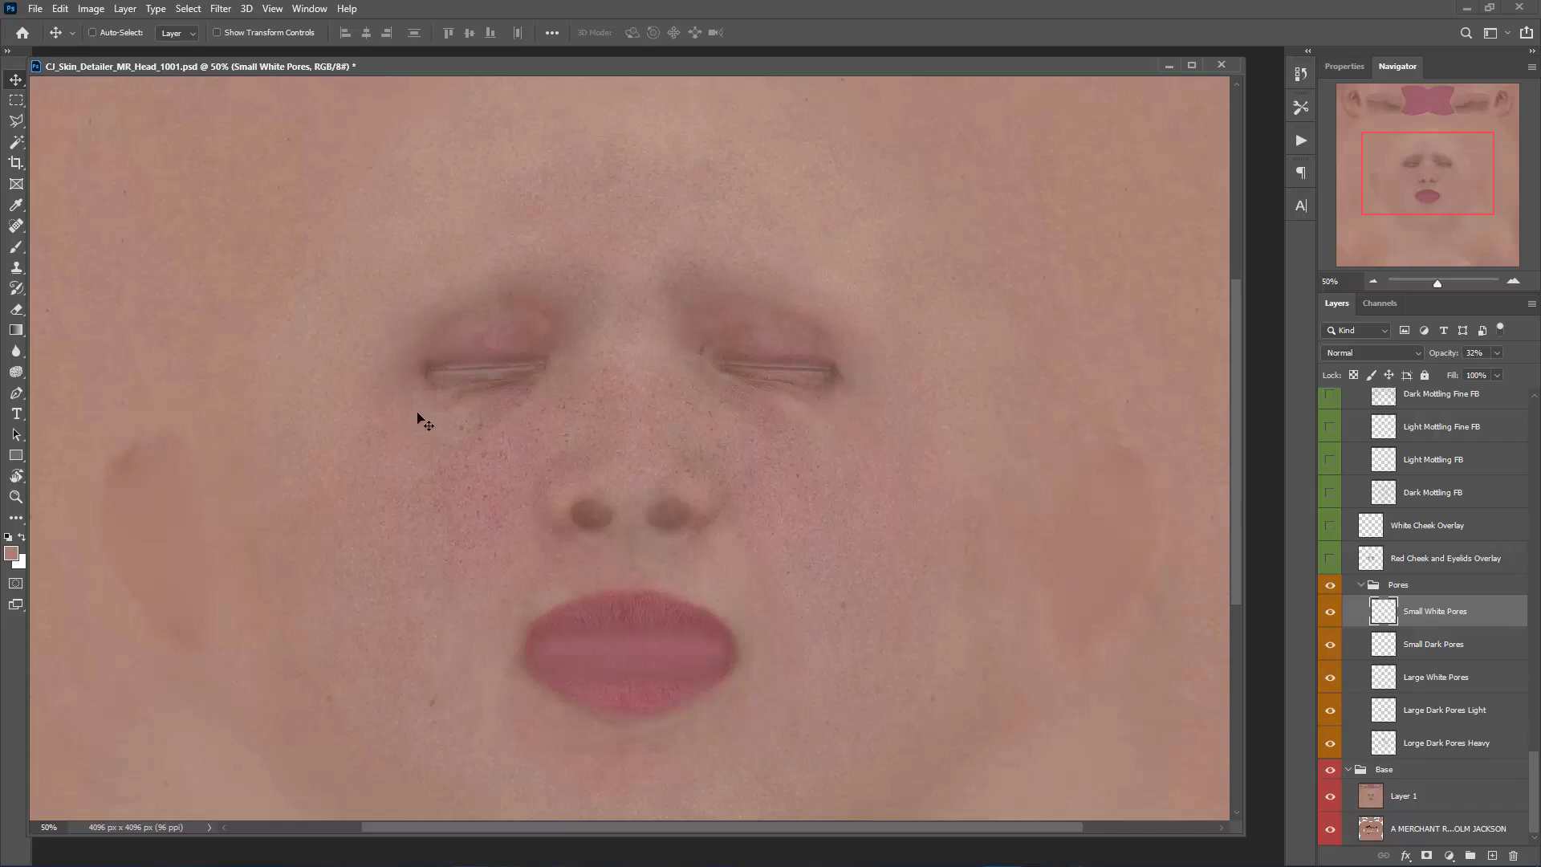
- Raise the Red Cheek and Eyelids Overlay layer's opacity and compare the face with it on and off, leaving it hidden
left_click(1443, 566)
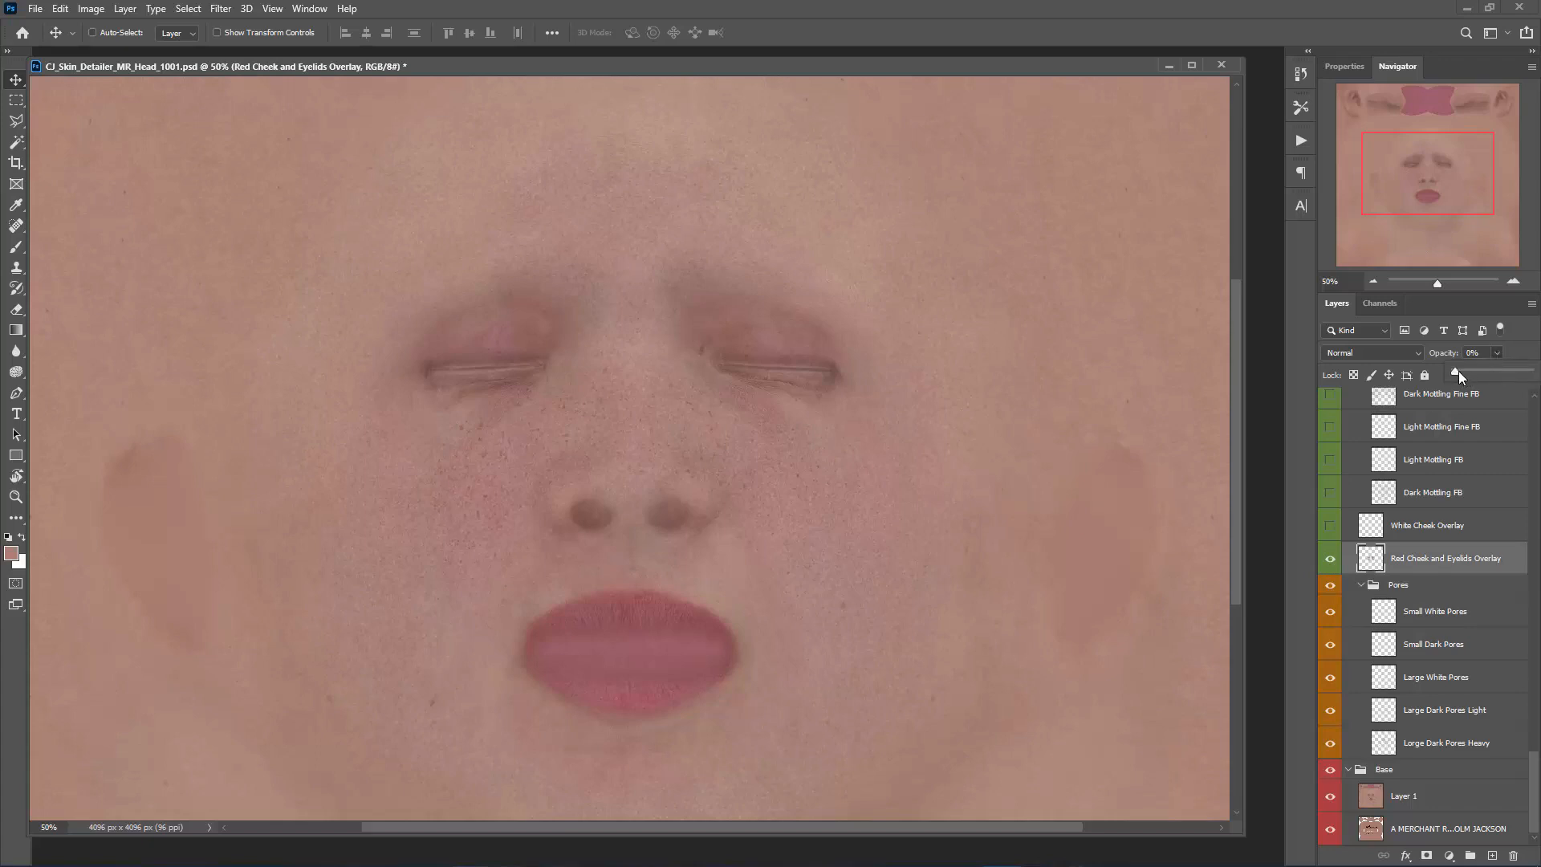
mouse_move(1492, 370)
left_mouse_down()
mouse_move(1499, 353)
mouse_move(1475, 354)
left_mouse_up()
left_click(1330, 560)
left_click(1331, 560)
left_click(1330, 560)
- Set the White Cheek Overlay layer's opacity to 55%, preview it with the red cheek overlay, and hide both overlays
left_click(1330, 526)
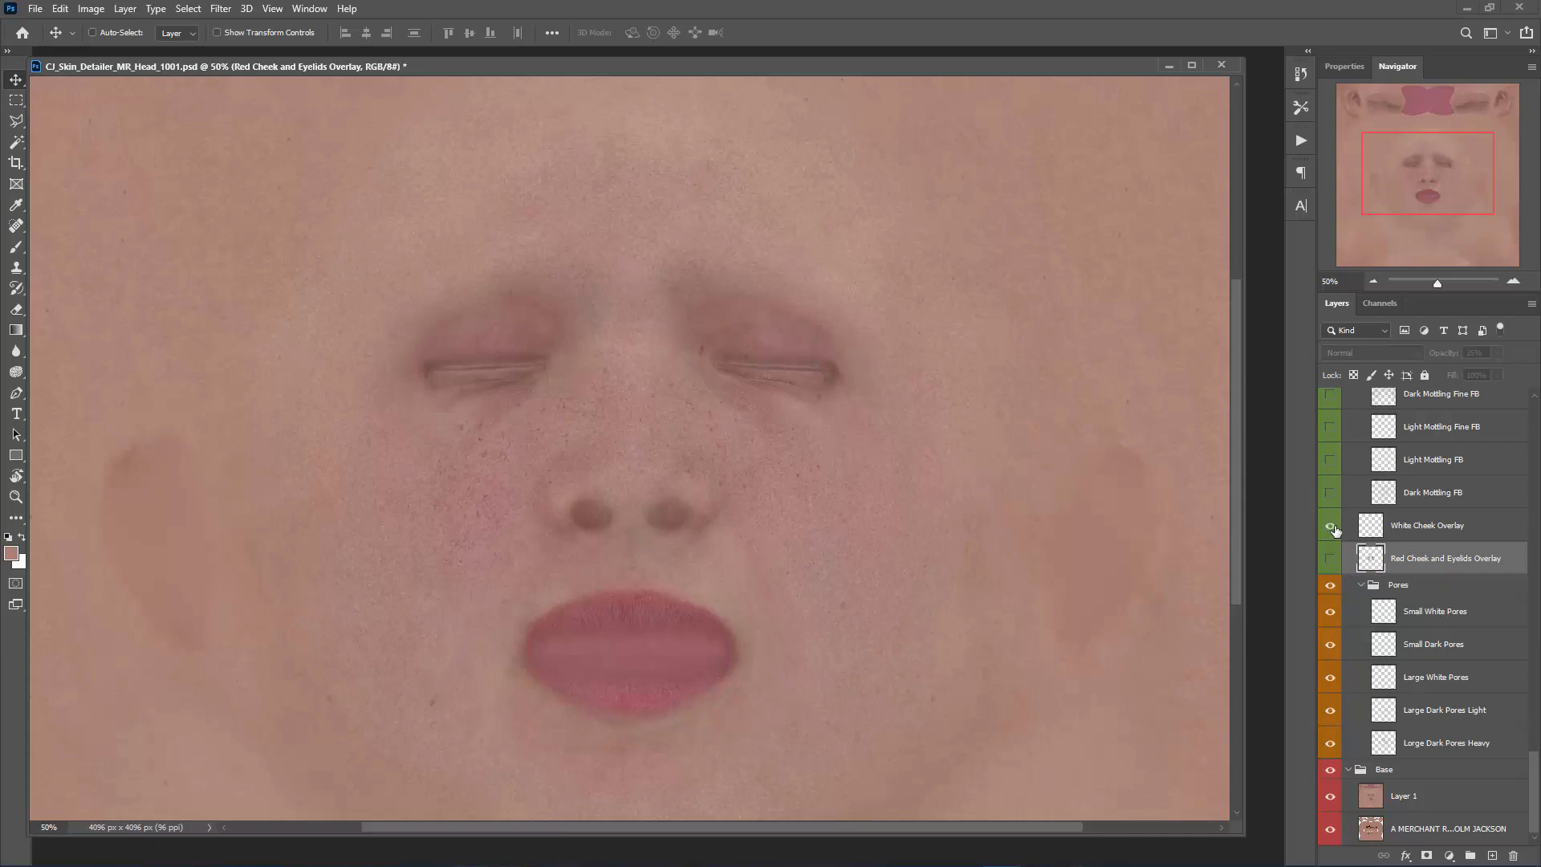
left_click(1421, 530)
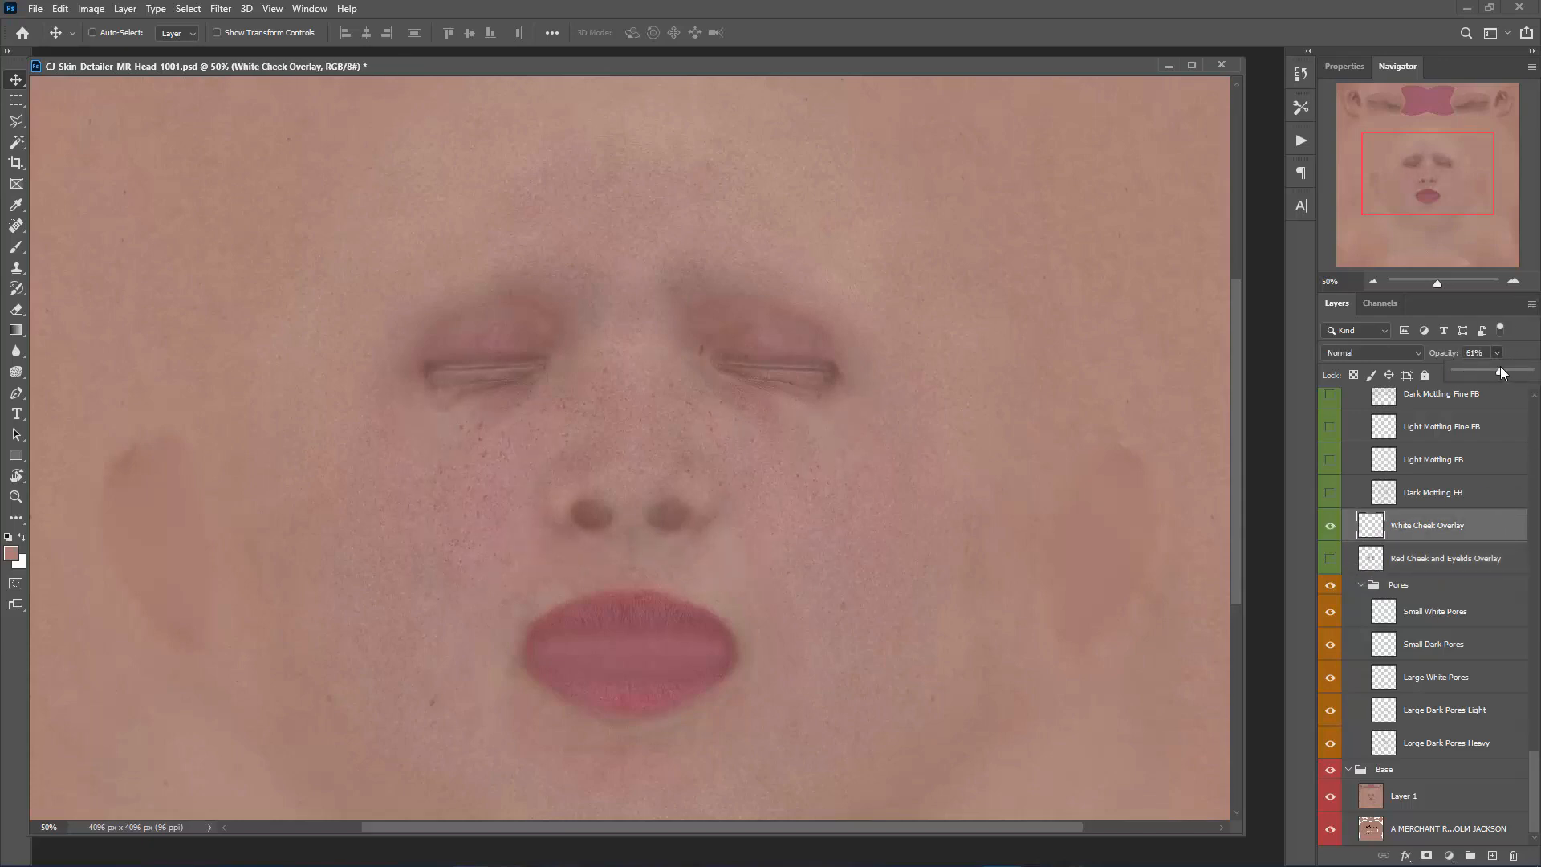
mouse_move(1514, 371)
left_mouse_down()
mouse_move(1537, 372)
mouse_move(1516, 356)
left_mouse_up()
left_click(1330, 559)
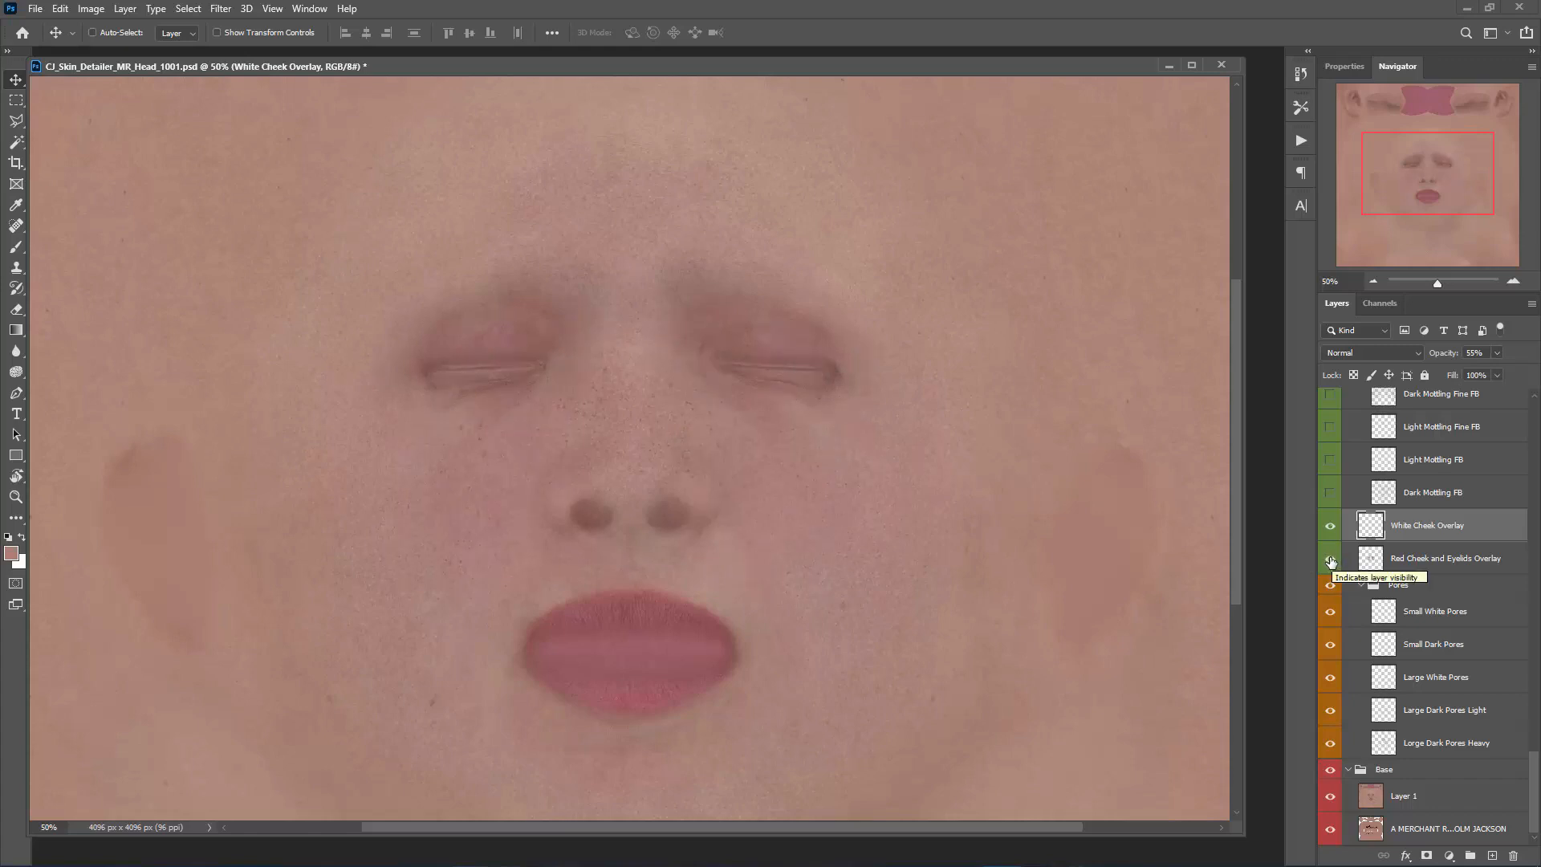
left_click(1329, 525)
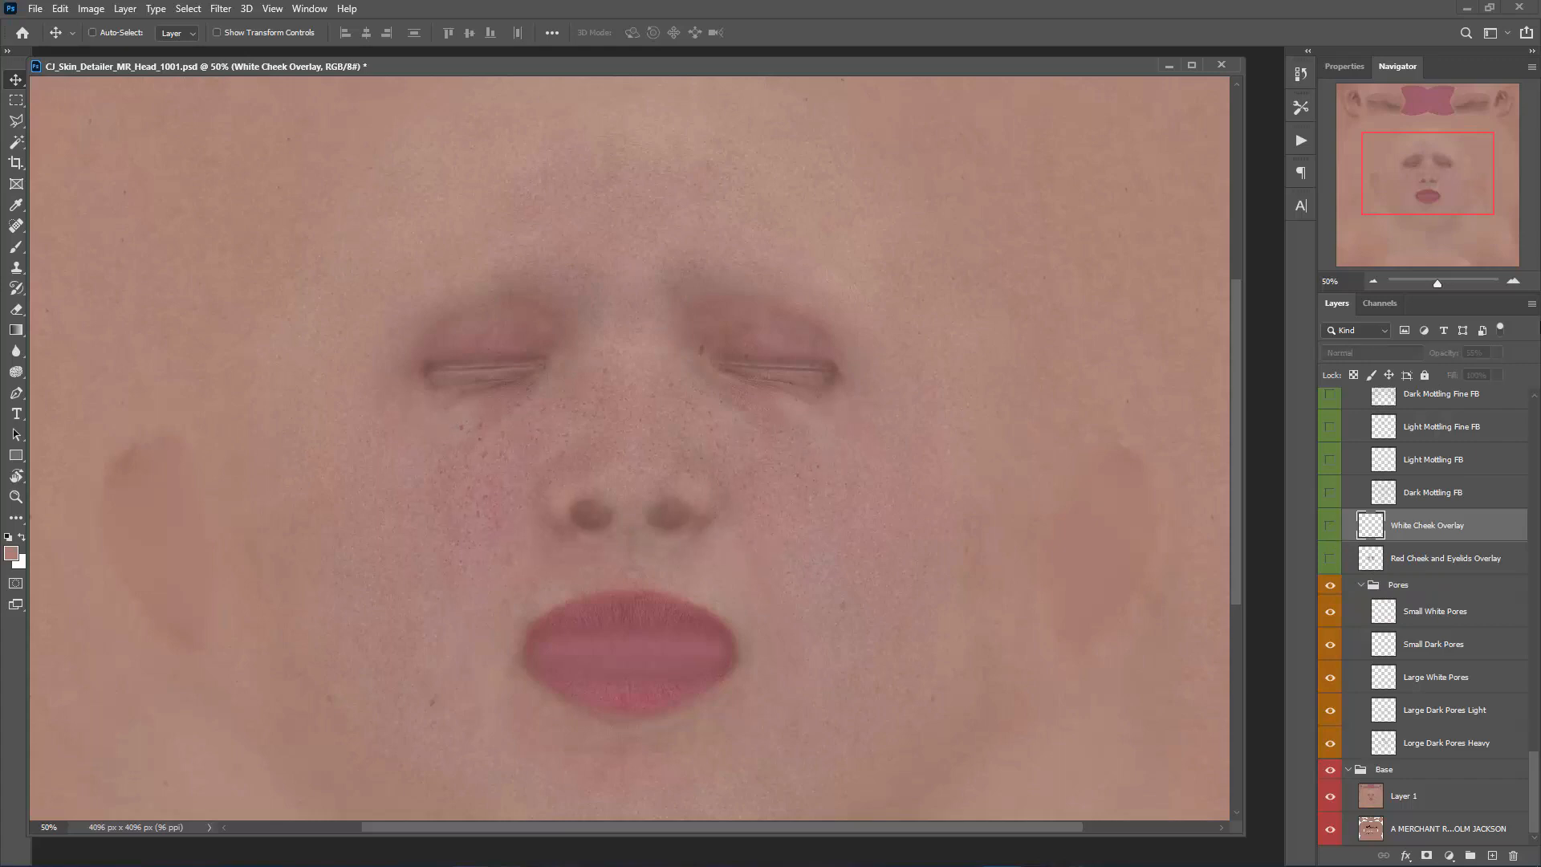
- Make the Dark Mottling FB layer visible and set its opacity to 35%
scroll(1445, 595, "up", 3)
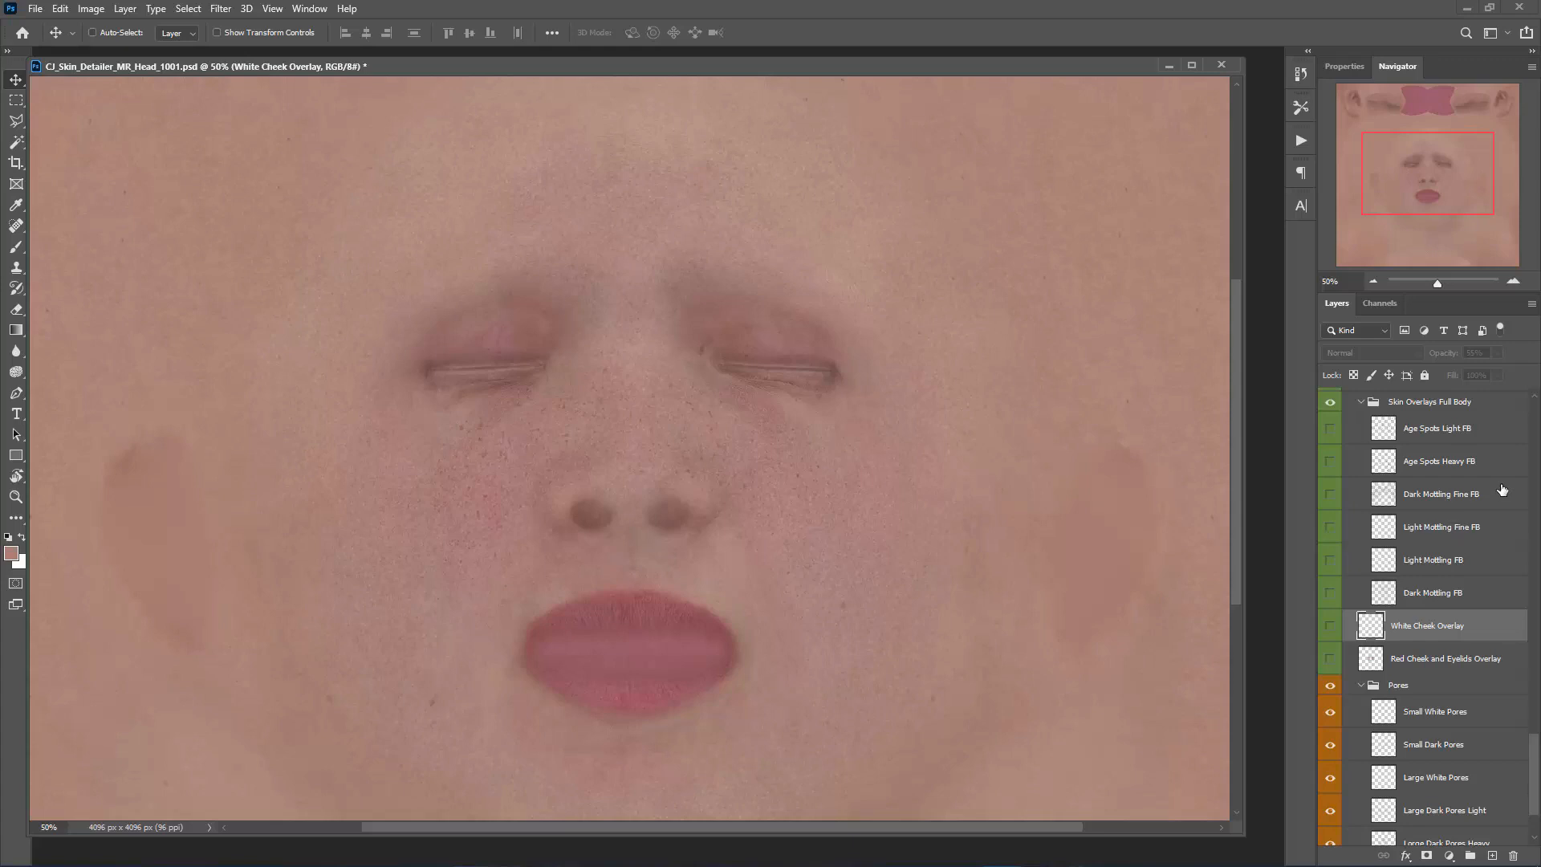
left_click(1330, 594)
left_click(1472, 603)
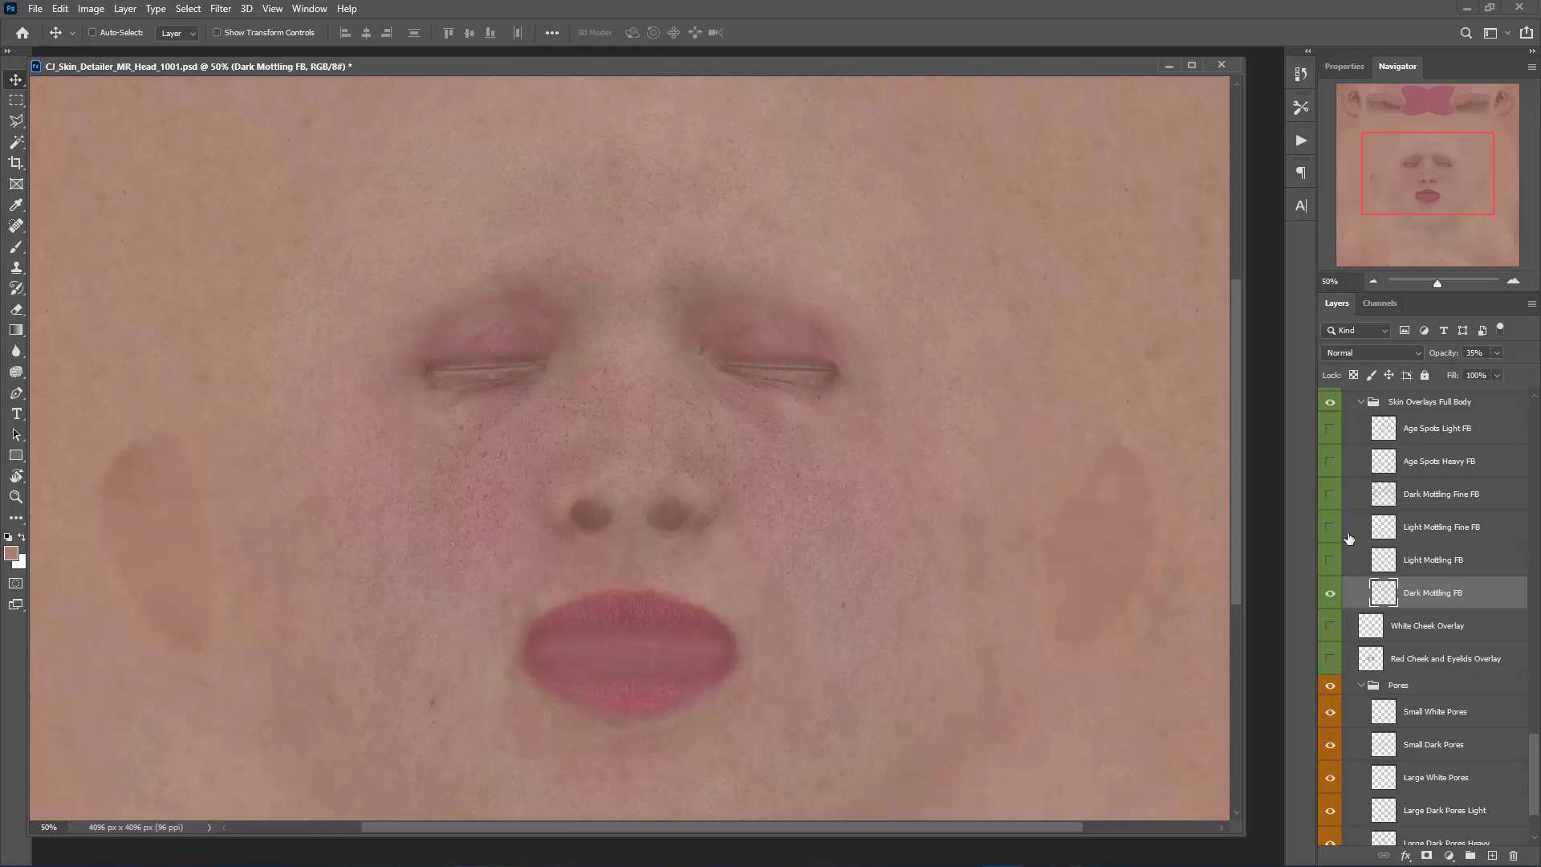
- Compare the face and forehead skin with the Dark Mottling FB layer hidden and shown, leaving it visible
left_click(1330, 593)
left_click(1330, 593)
left_click_drag(1404, 176, 1387, 159)
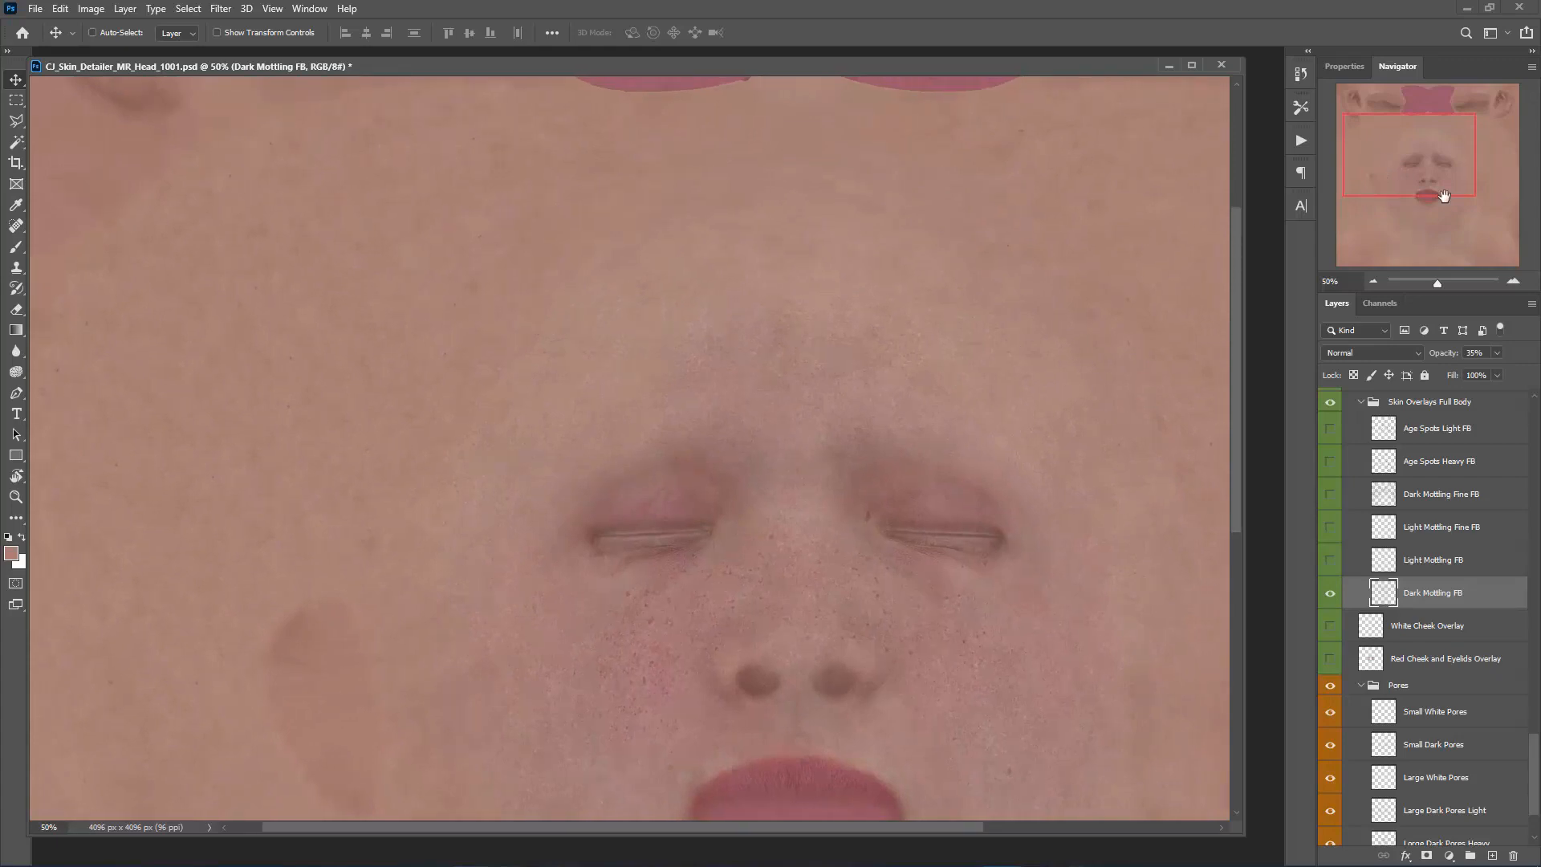
key("ctrl+plus")
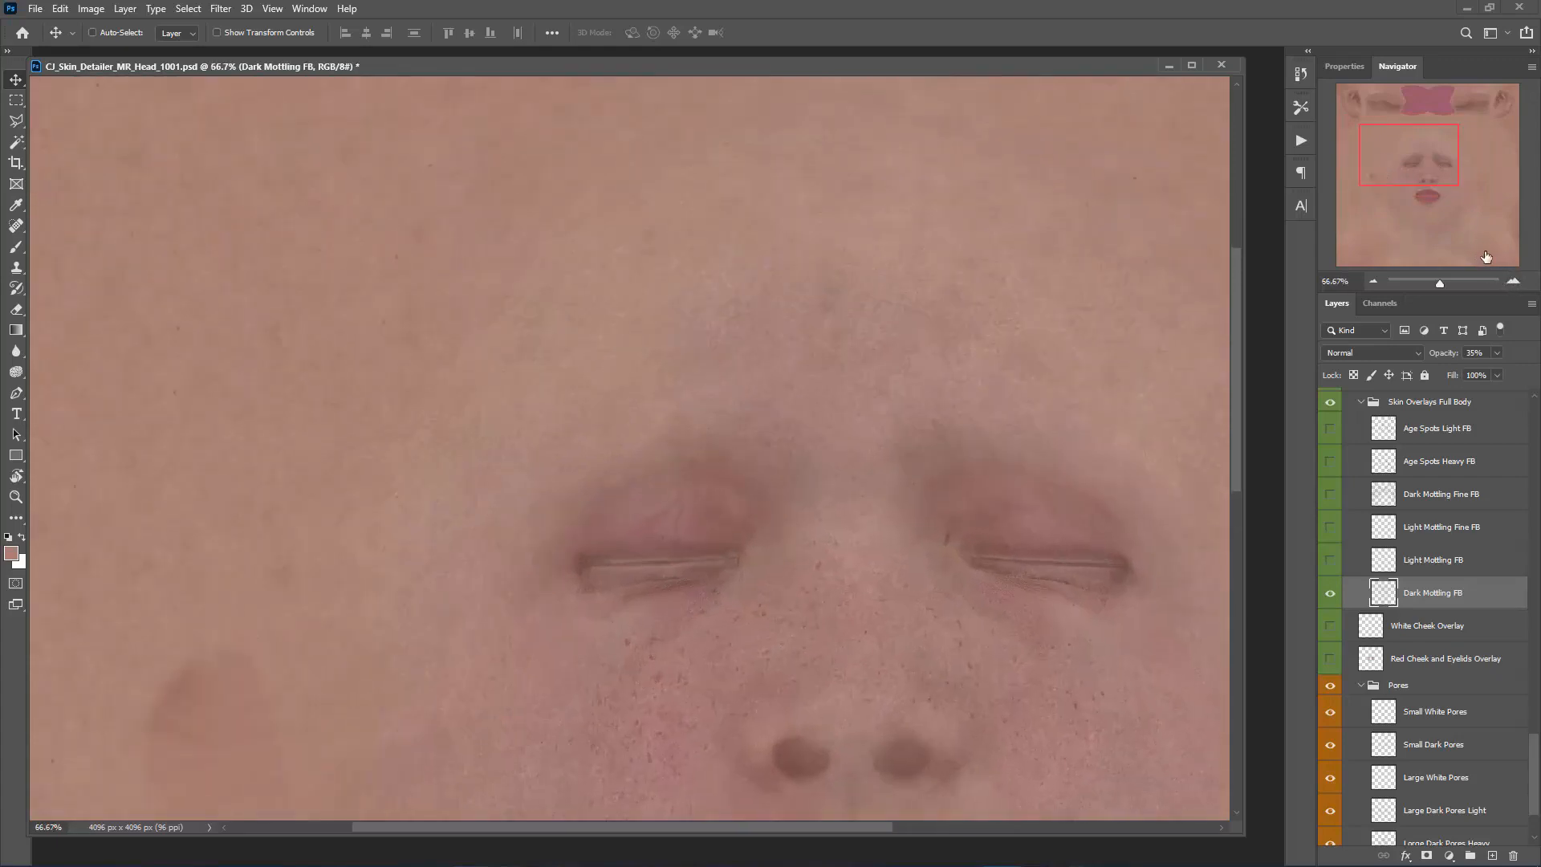
left_click_drag(1414, 166, 1396, 164)
left_click(1328, 595)
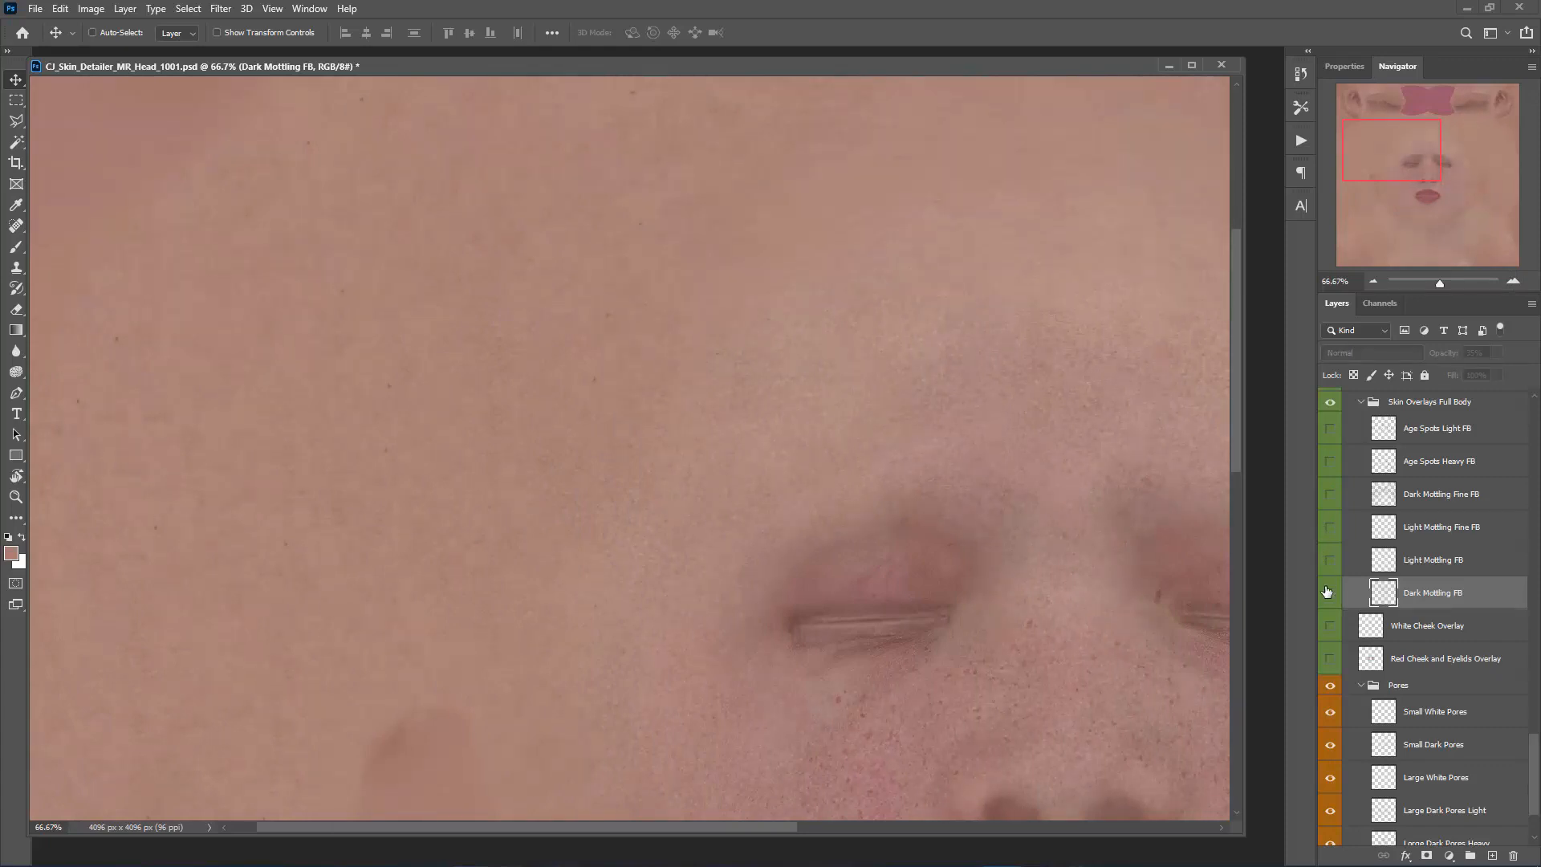
left_click(1329, 592)
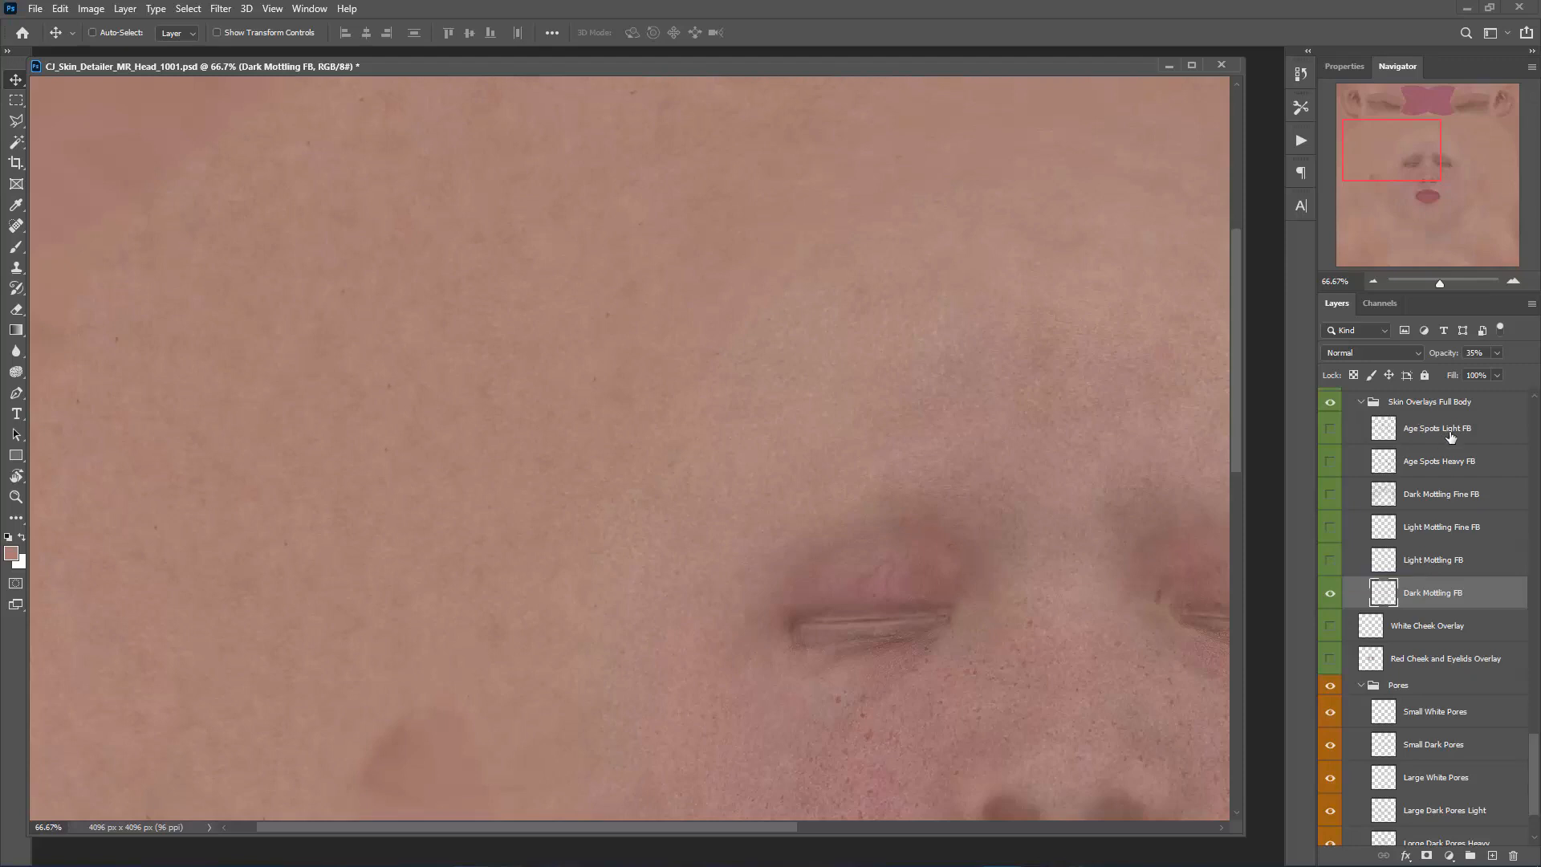
- Make the Light Mottling FB layer visible and try an opacity of about 40%, undoing the last adjustment
left_click(1330, 567)
left_click(1443, 569)
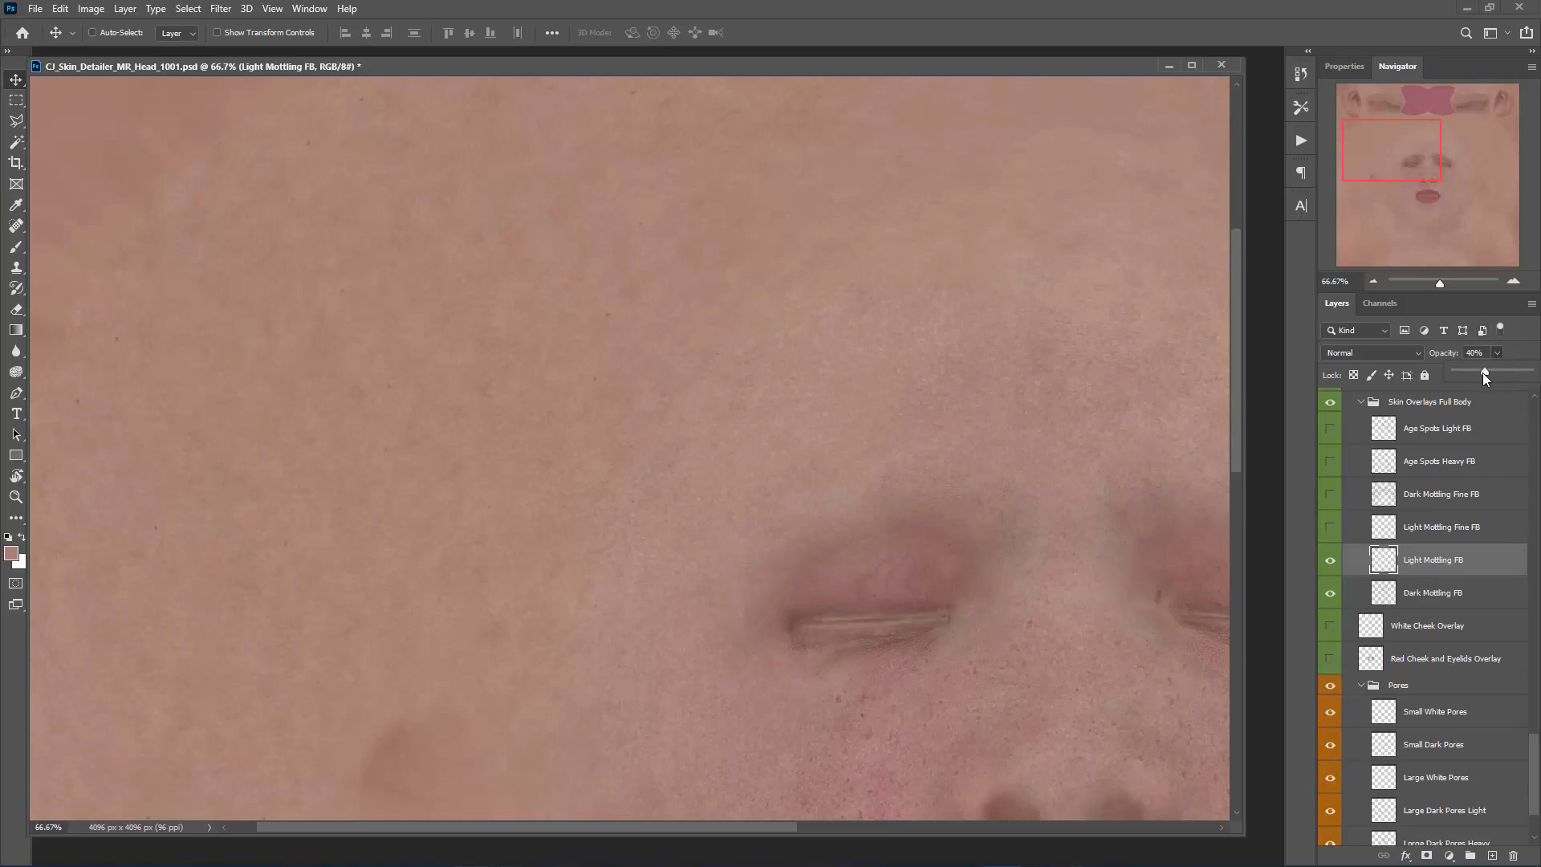
mouse_move(1485, 373)
left_mouse_down()
mouse_move(1535, 376)
mouse_move(1474, 389)
mouse_move(1527, 393)
mouse_move(1486, 397)
left_mouse_up()
key("ctrl+z")
- Make the Light Mottling Fine FB layer visible, try stronger and weaker opacities, and set its opacity to 50%
left_click(1330, 528)
left_click(1430, 536)
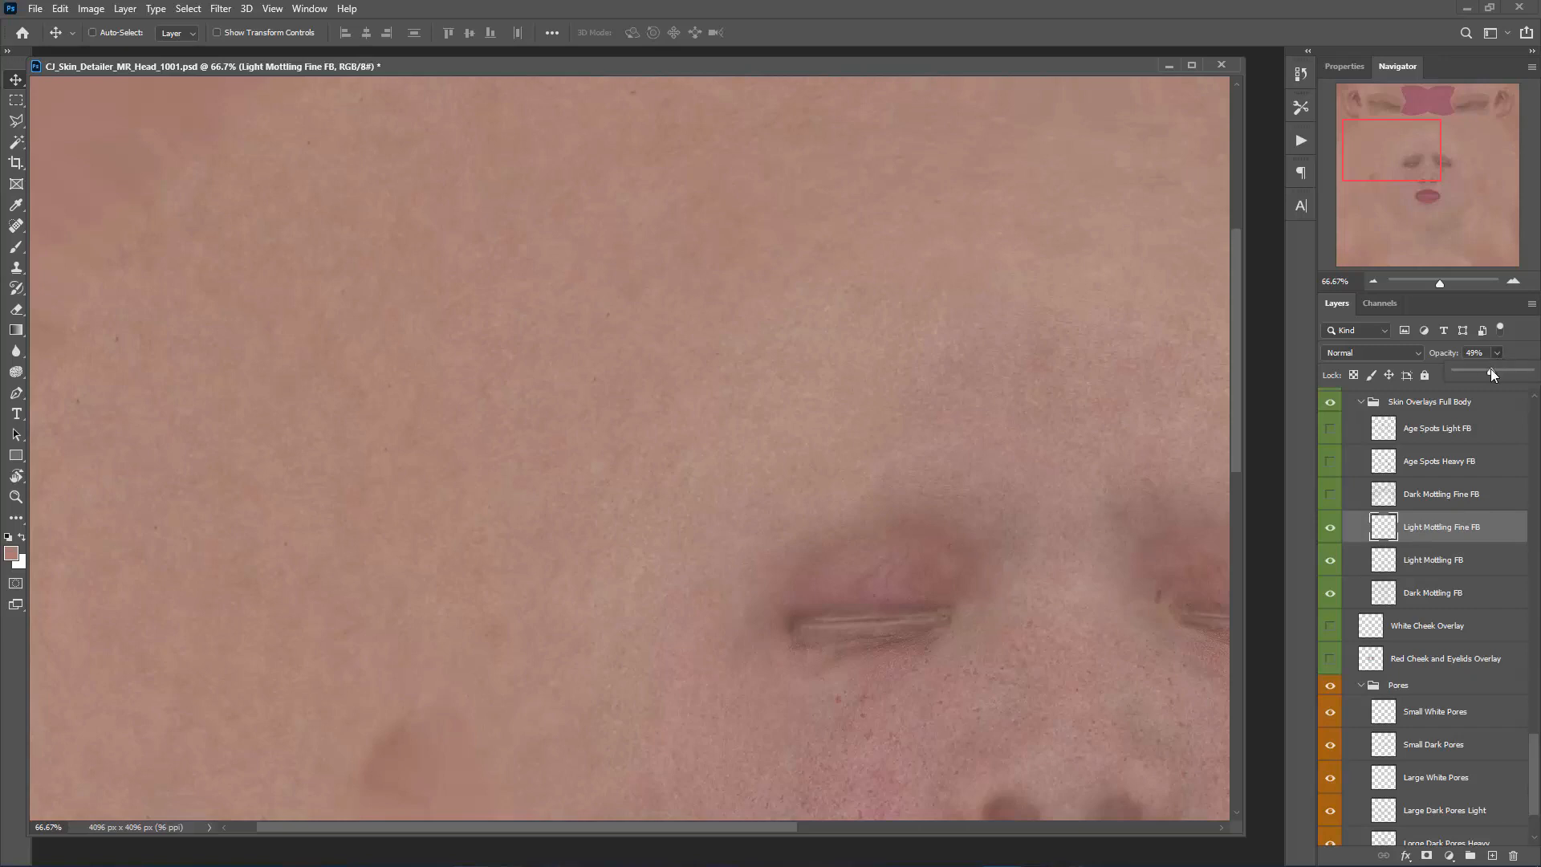
left_click_drag(1490, 373, 1539, 384)
left_click_drag(1539, 384, 1501, 387)
left_click_drag(1507, 395, 1504, 390)
left_click_drag(1490, 352, 1440, 367)
type("50")
- Make the Dark Mottling Fine FB layer visible and inspect the mottling around the forehead, eyes and nose
left_click_drag(1493, 238, 1425, 153)
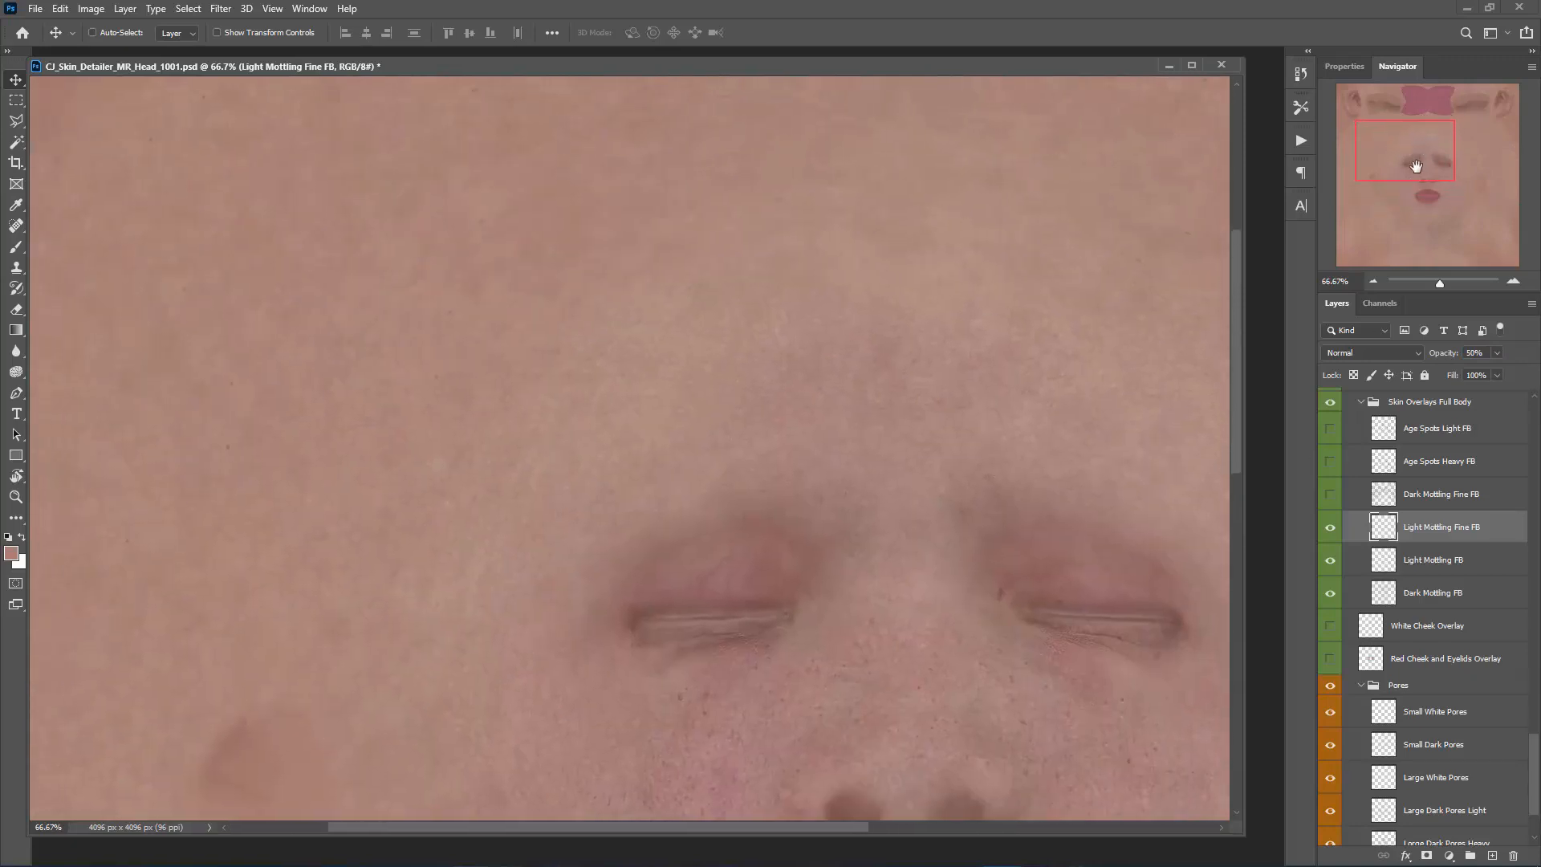
left_click(1330, 495)
mouse_move(1416, 162)
left_mouse_down()
mouse_move(1434, 162)
mouse_move(1401, 163)
left_mouse_up()
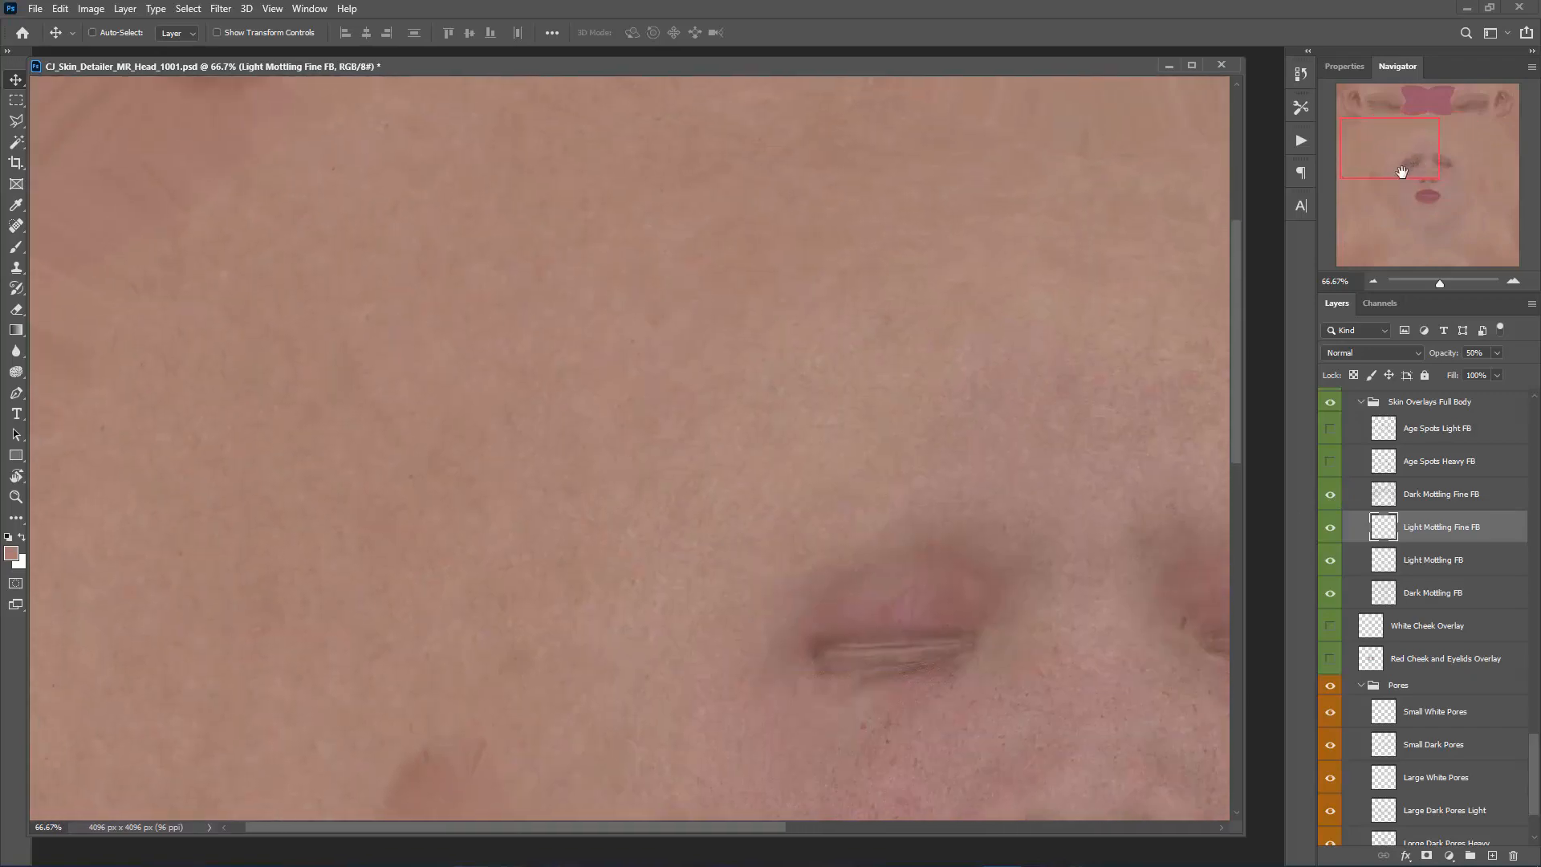
left_click(1328, 528)
mouse_move(1407, 130)
left_mouse_down()
mouse_move(1417, 141)
mouse_move(1413, 110)
mouse_move(1430, 150)
left_mouse_up()
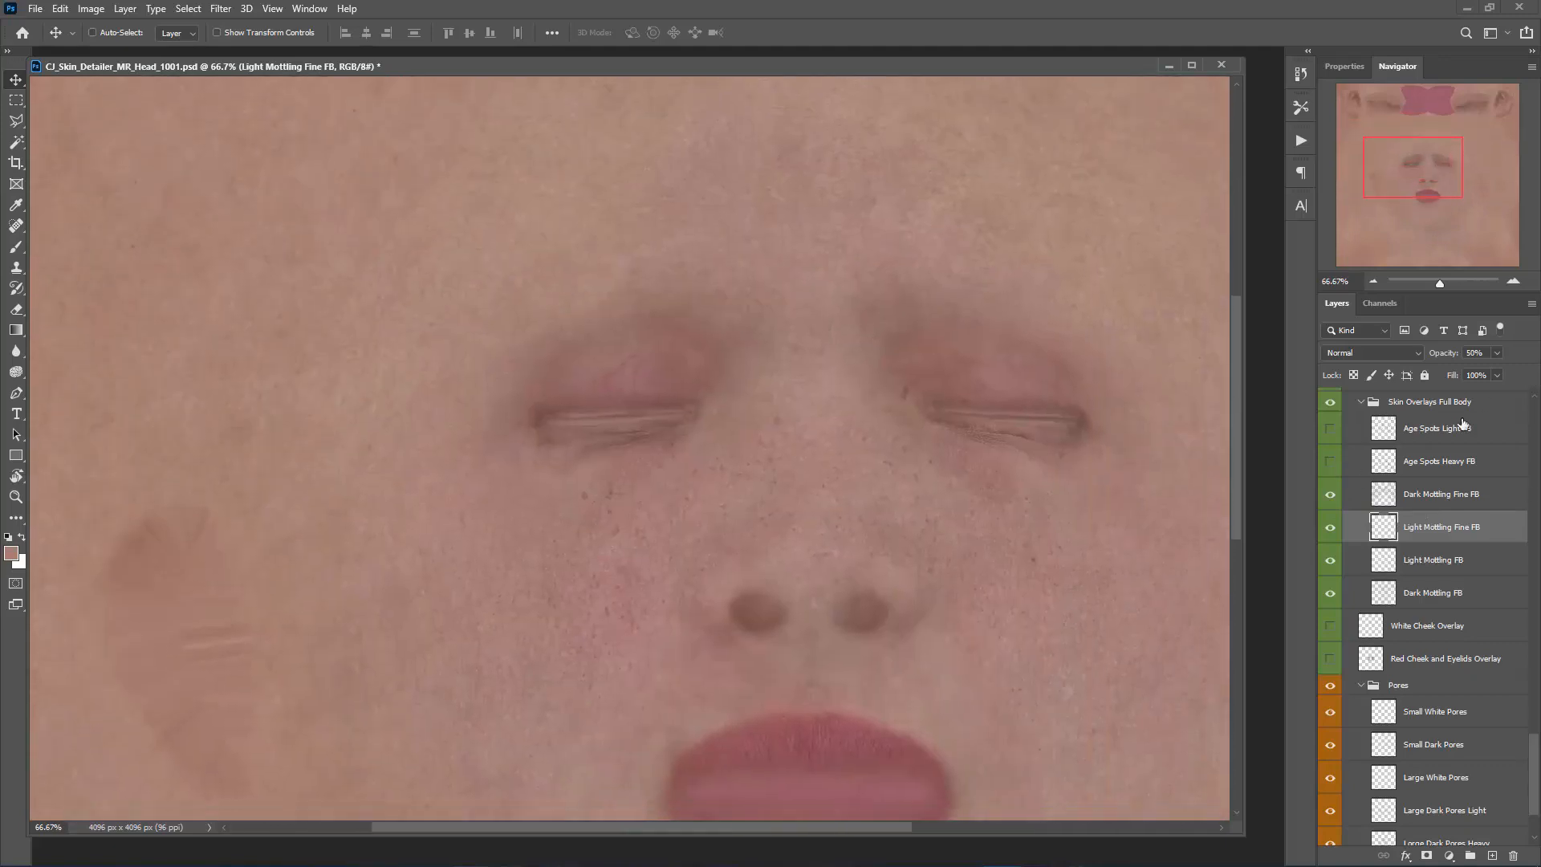
- Make the Age Spots Heavy FB layer visible and set its opacity to 32%
left_click(1372, 282)
left_click(1371, 282)
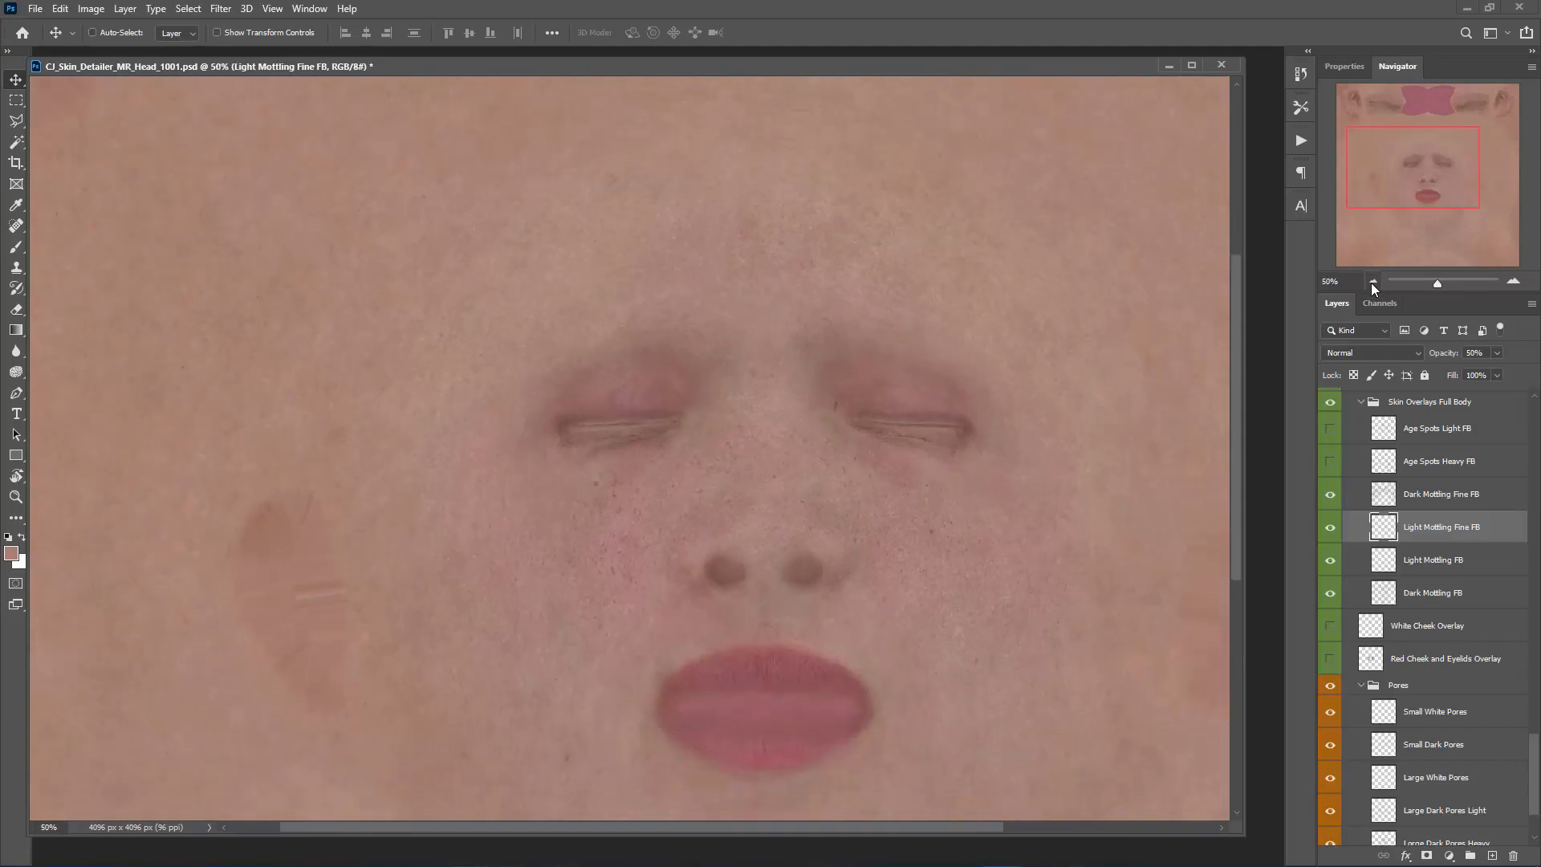
left_click_drag(1407, 171, 1407, 189)
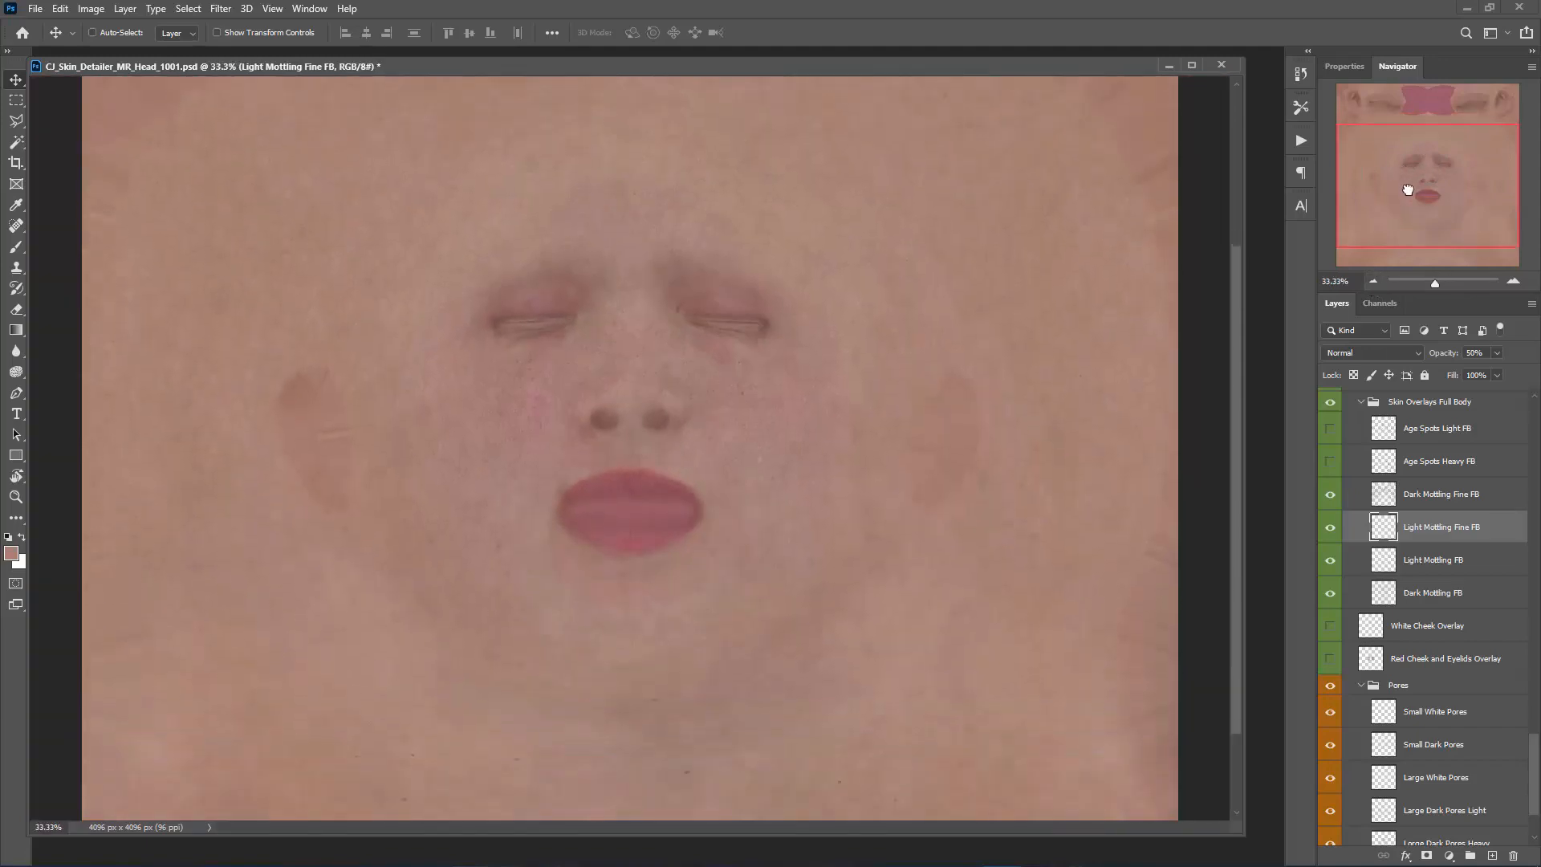
left_click(1329, 461)
left_click(1436, 468)
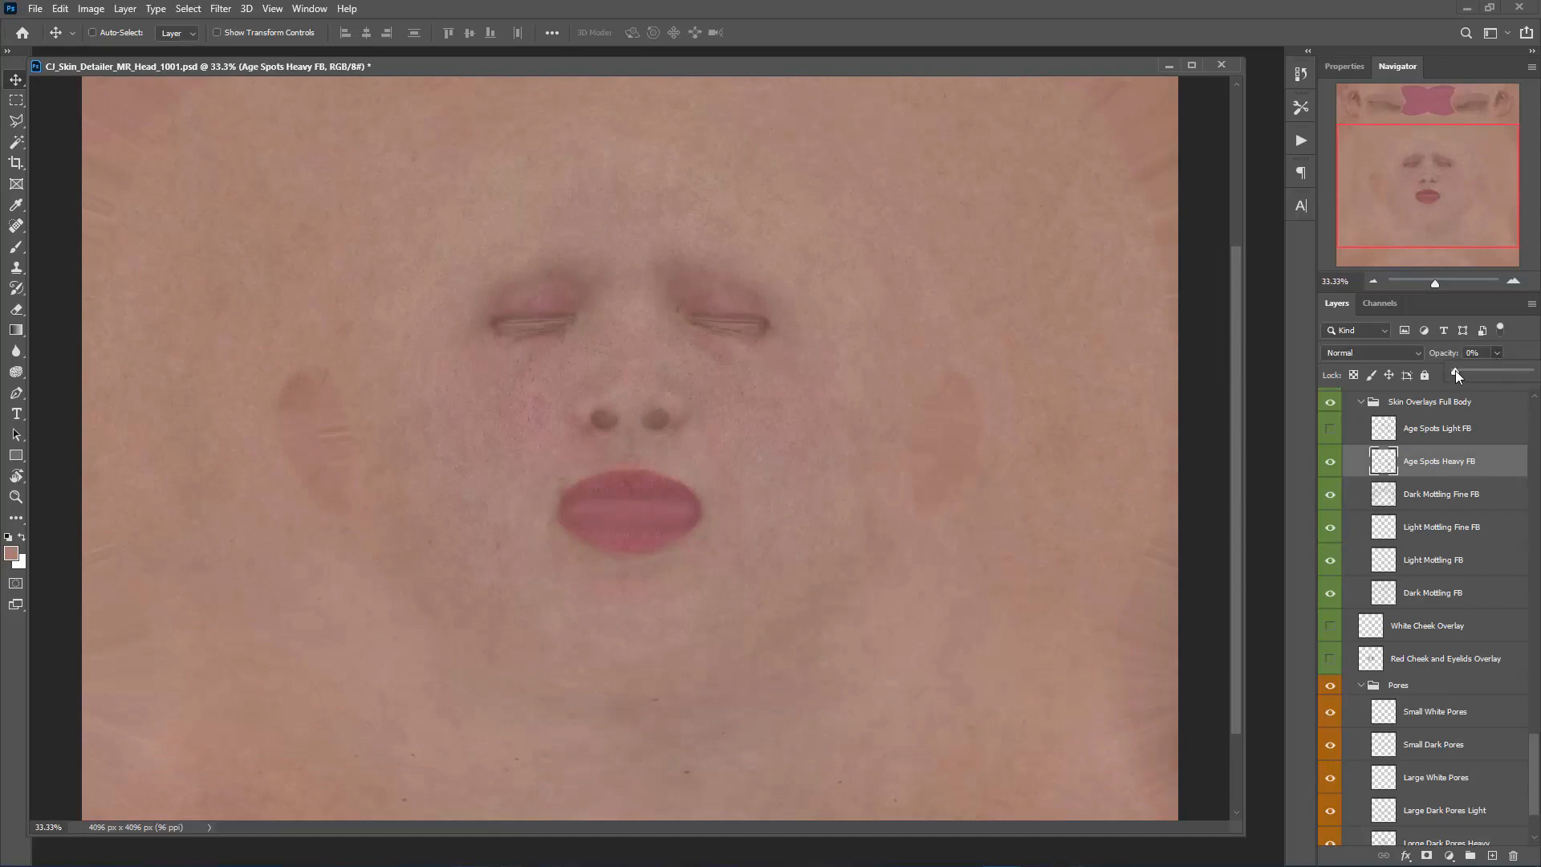
left_click_drag(1495, 368, 1488, 370)
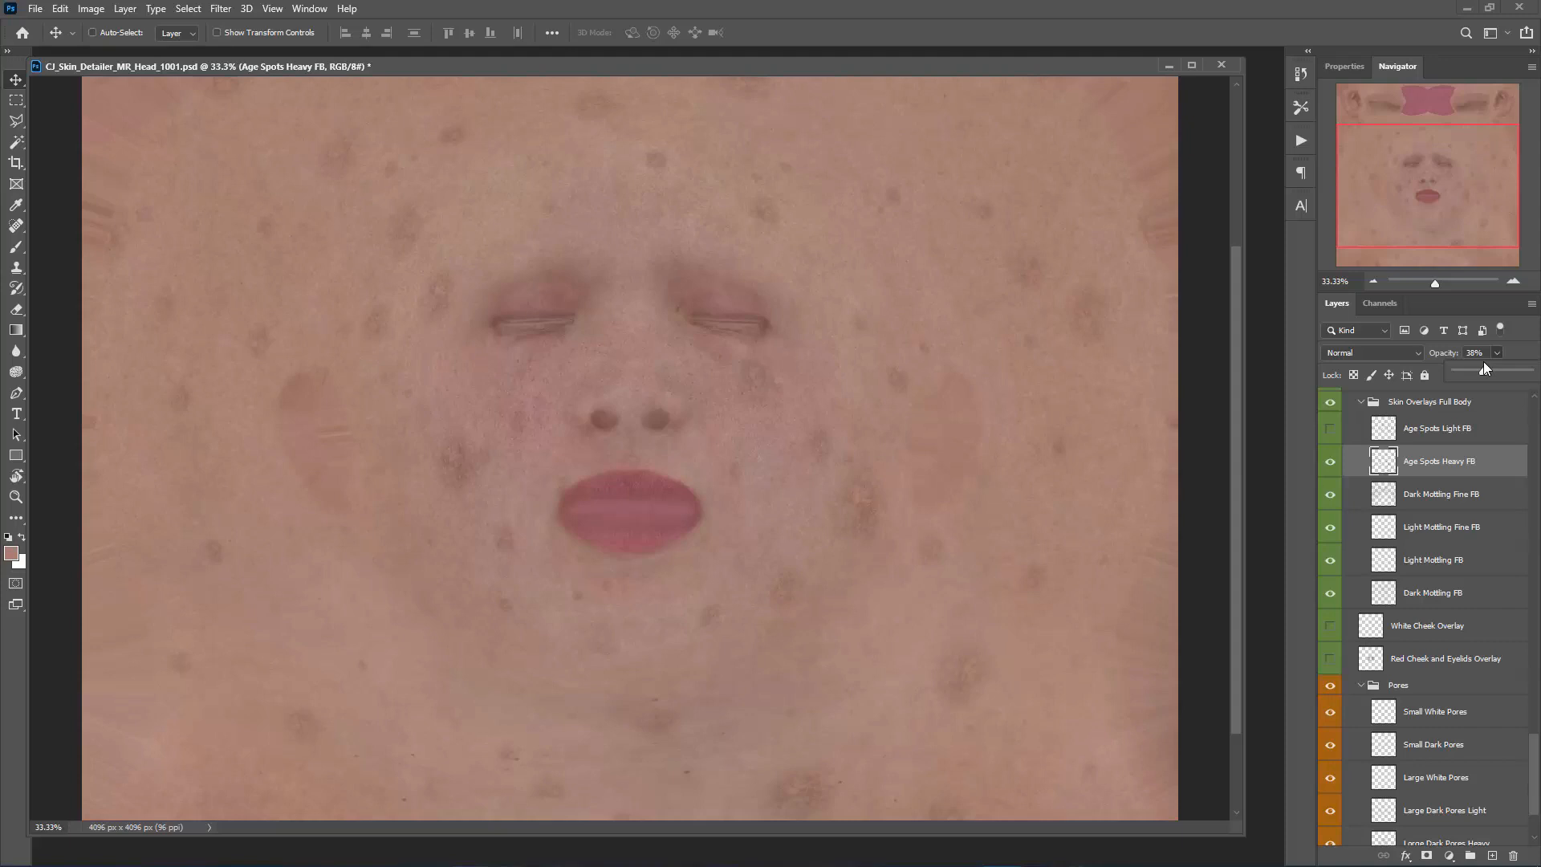
left_click_drag(1504, 364, 1473, 376)
- Make the Age Spots Light FB layer visible and set its opacity to 29%
left_click(1329, 429)
left_click(1436, 434)
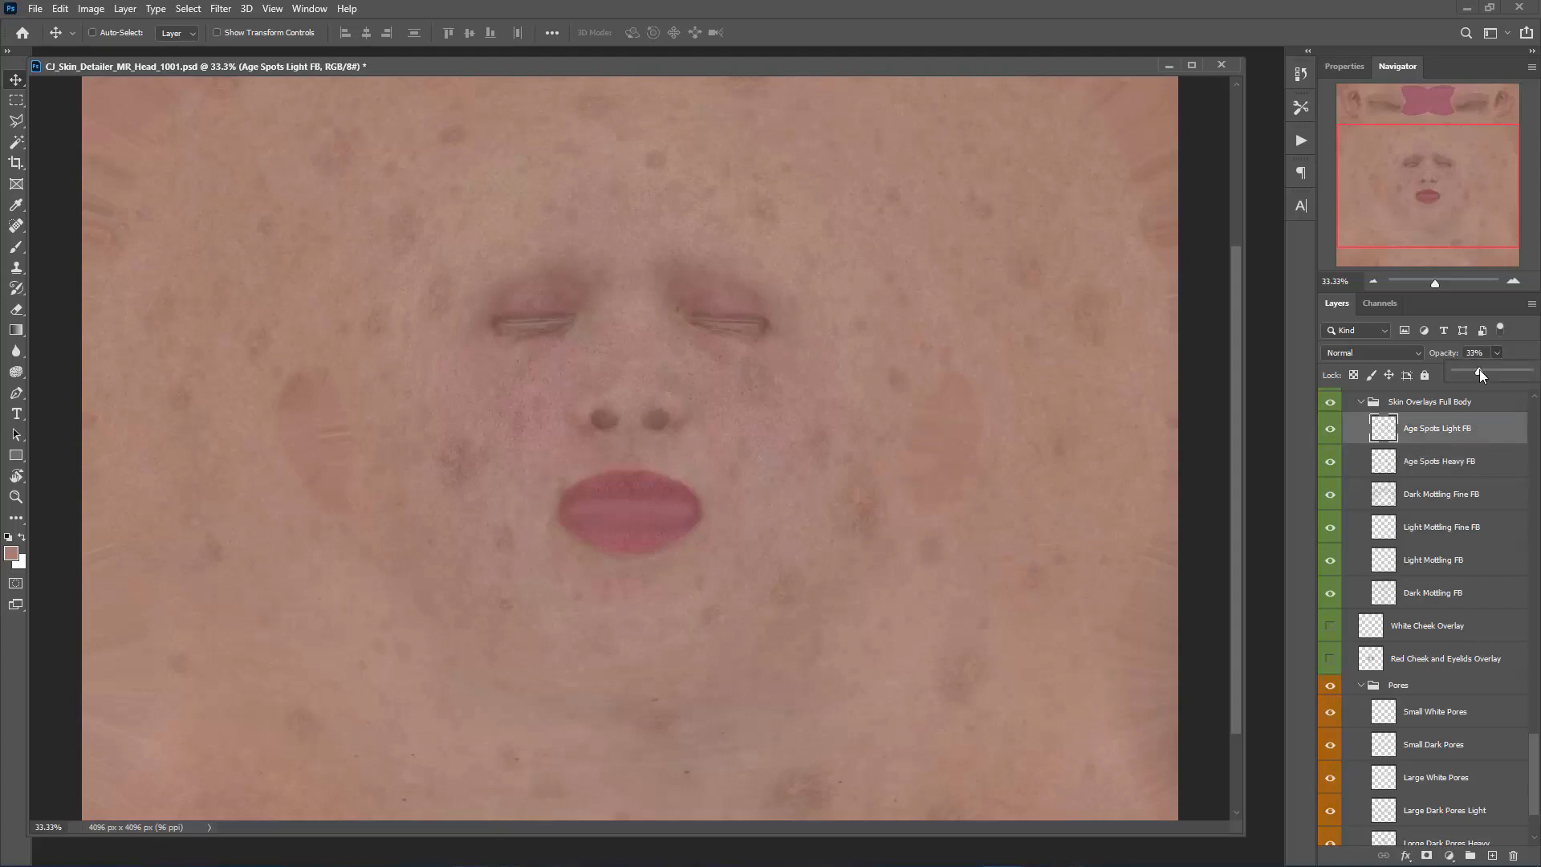
mouse_move(1442, 197)
left_mouse_down()
mouse_move(1442, 169)
mouse_move(1436, 216)
left_mouse_up()
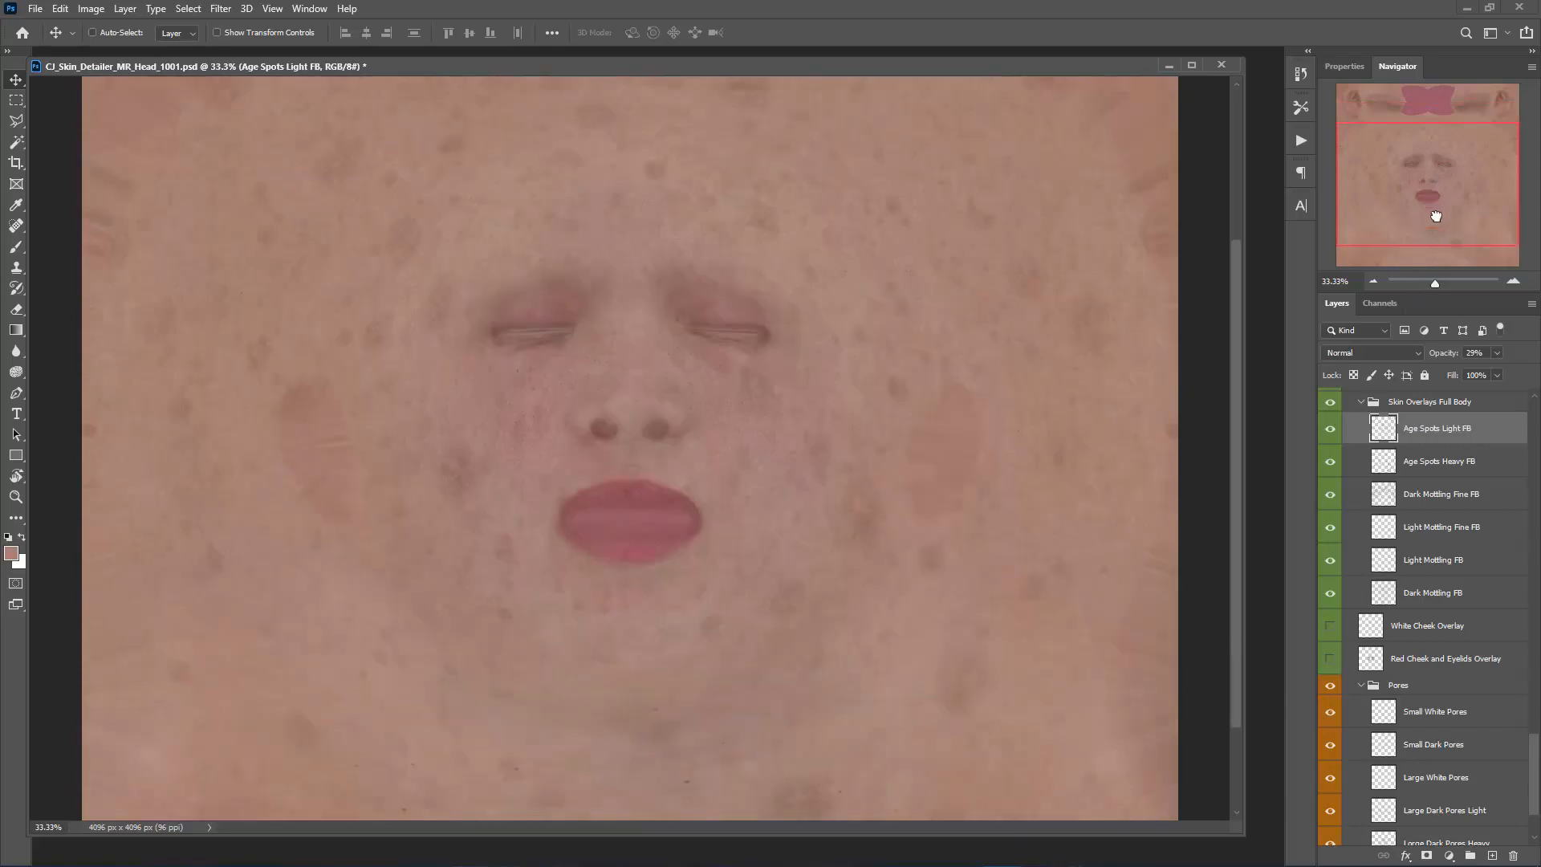
- Hide the Age Spots Light FB layer and set the Age Spots Heavy FB layer's opacity to 65%
left_click(1330, 428)
left_click(1436, 463)
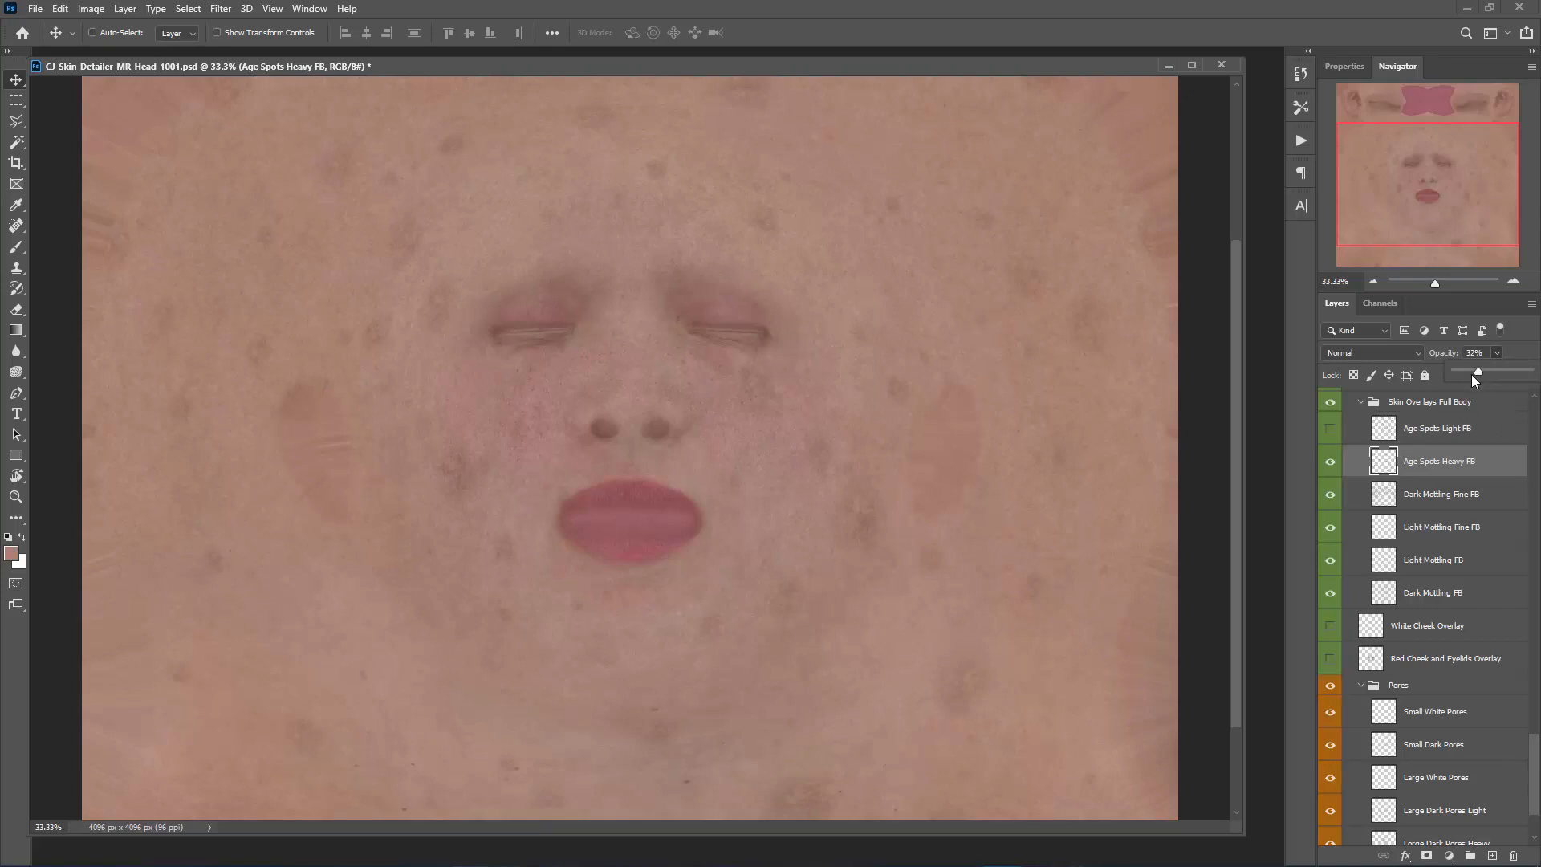
left_click_drag(1490, 368, 1502, 373)
left_click_drag(1442, 185, 1441, 234)
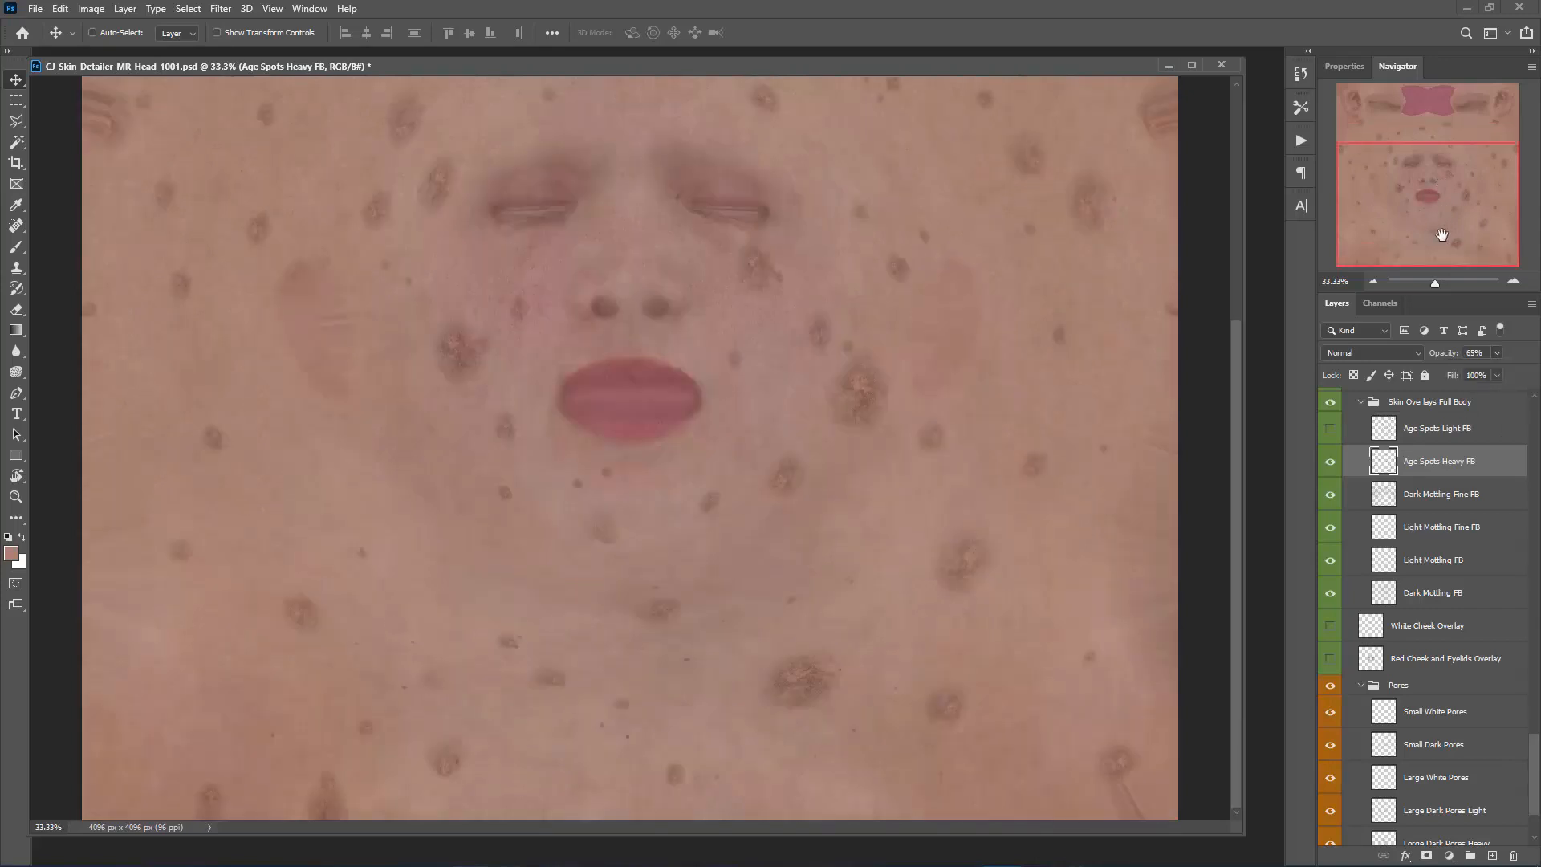
- Erase the large age spot below the chin from the Age Spots Heavy FB layer with a 300 px soft eraser
left_click(16, 310)
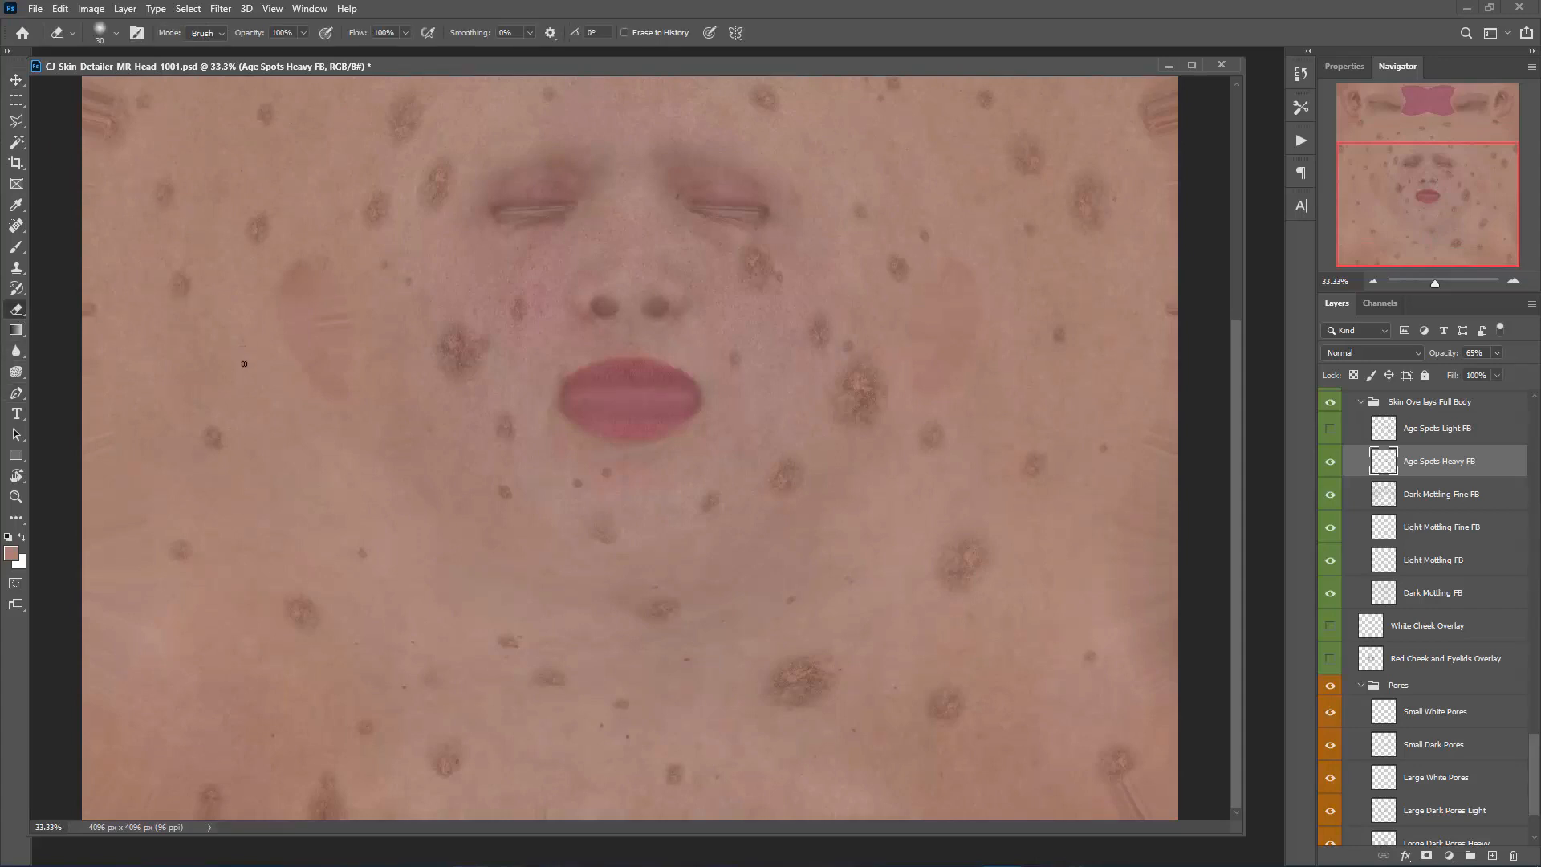
key("bracketright")
key("bracketright")
key("bracketright")
key("bracketright")
key("bracketright")
key("bracketright")
key("bracketright")
key("bracketright")
key("bracketright")
key("bracketright")
left_click_drag(842, 669, 798, 712)
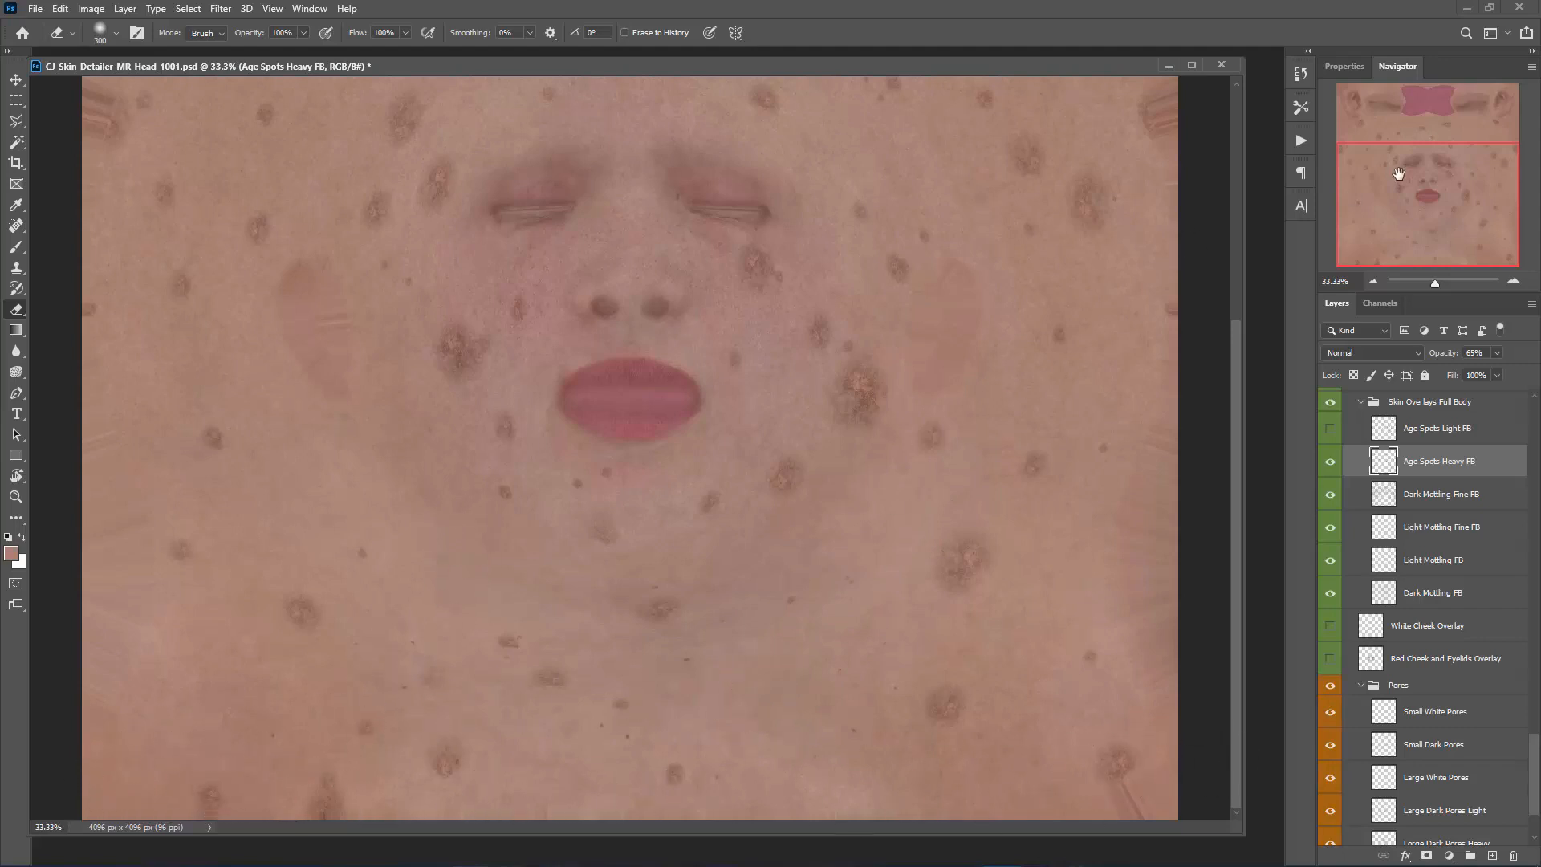
mouse_move(1441, 226)
left_mouse_down()
mouse_move(1433, 193)
mouse_move(1398, 177)
left_mouse_up()
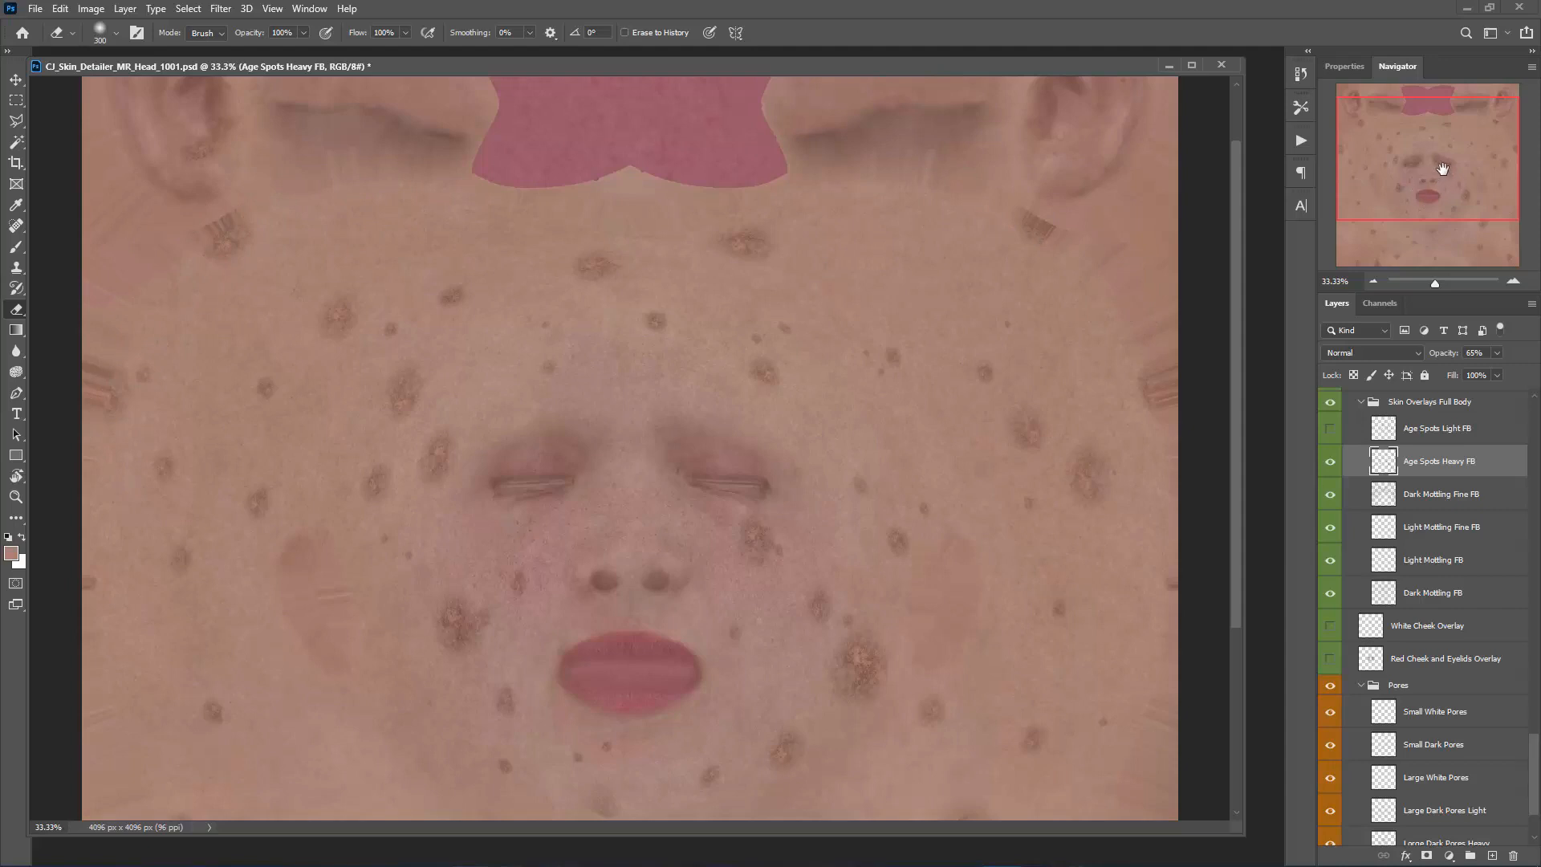
- Try erasing the age spots across the right side of the face and neck on the Age Spots Heavy FB layer, and undo the strokes
left_click_drag(1444, 166, 1432, 260)
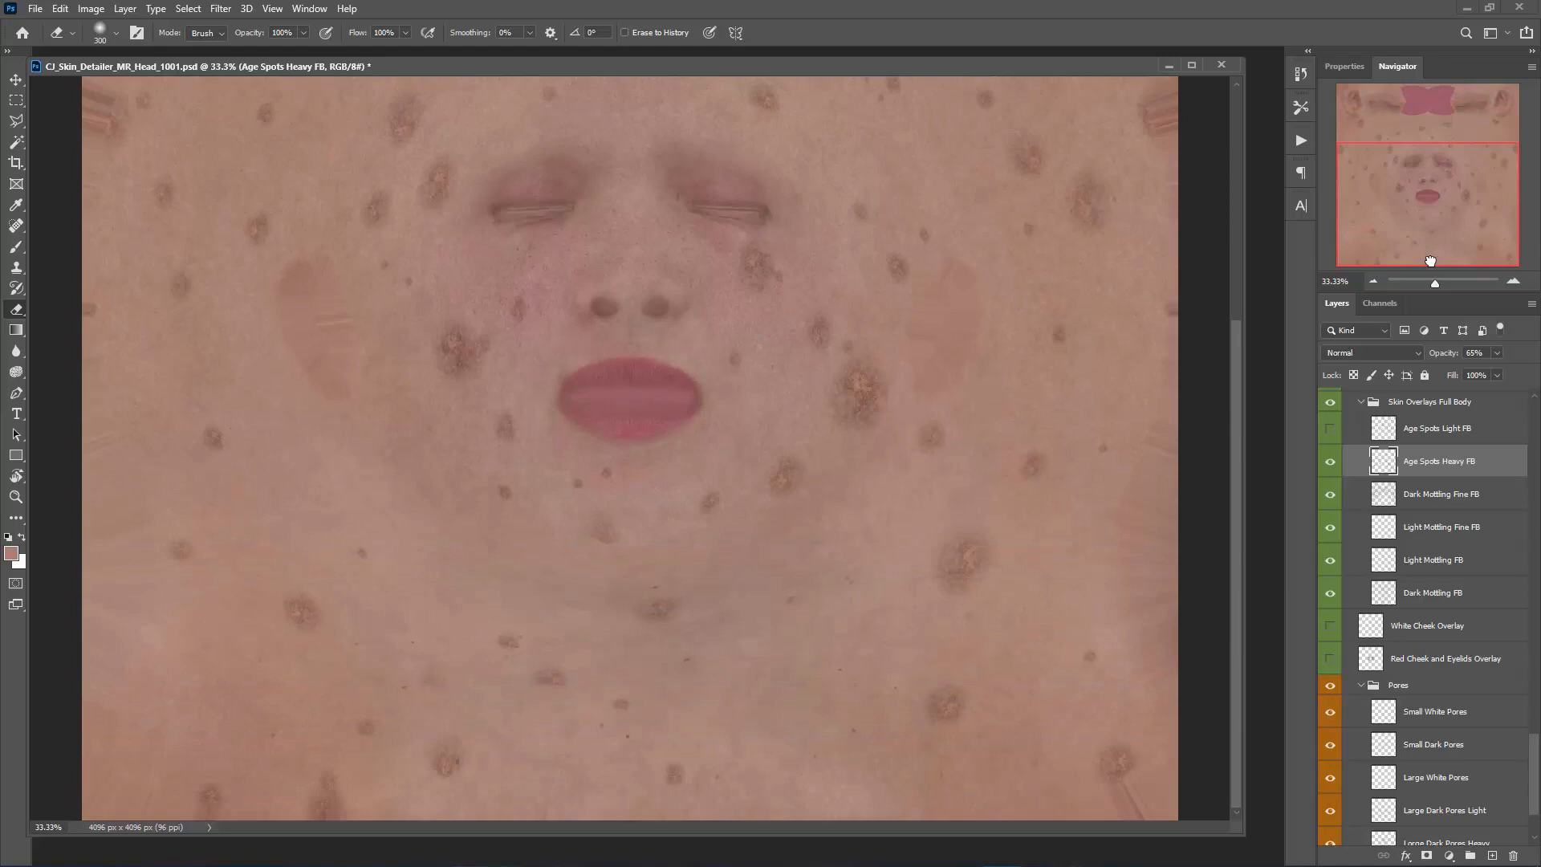
left_click_drag(829, 402, 871, 393)
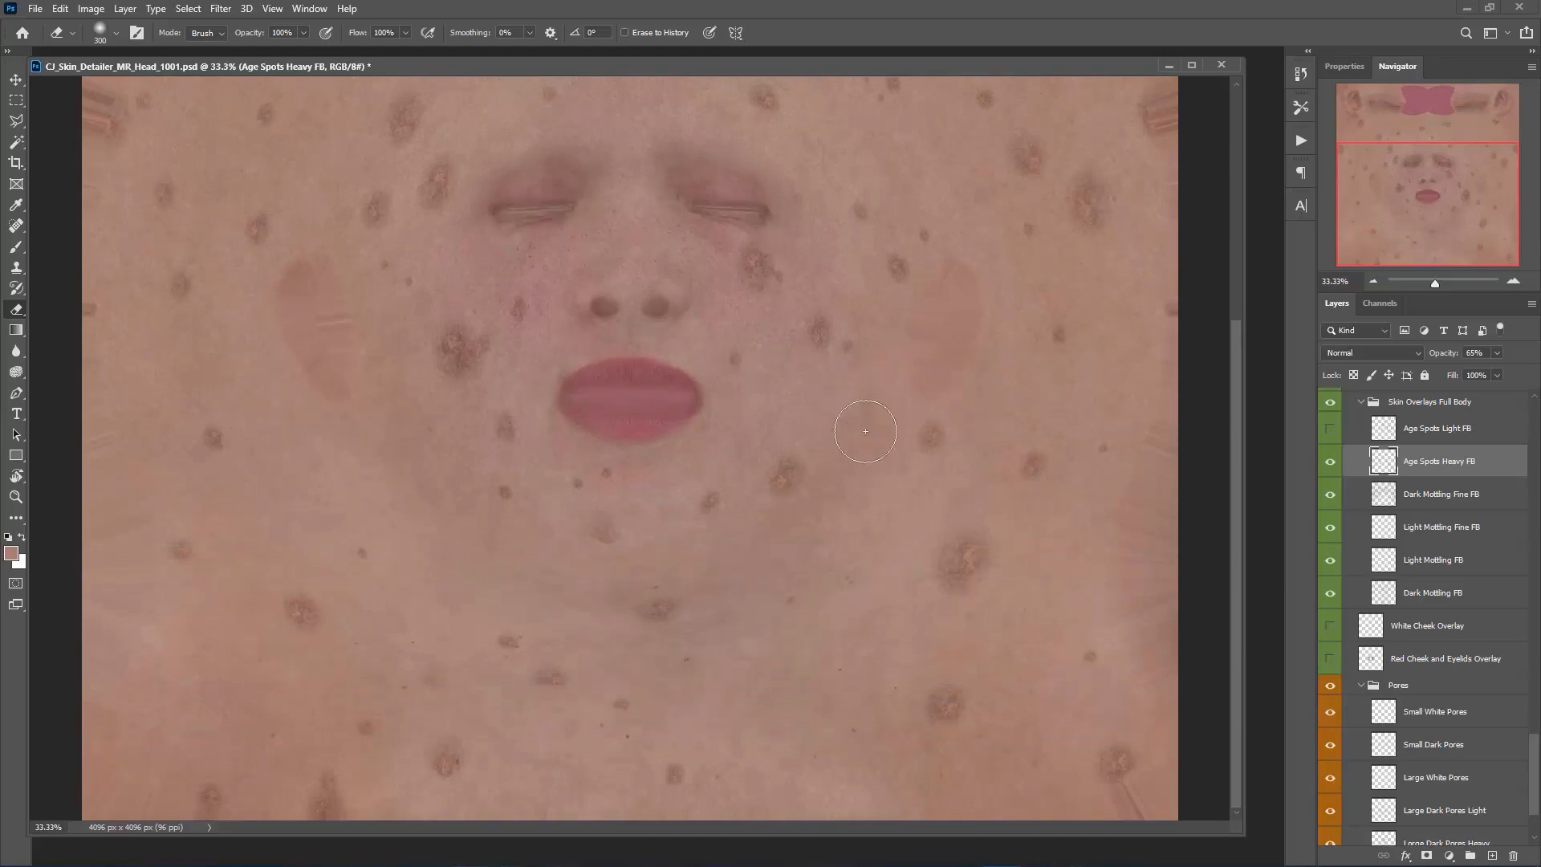
mouse_move(826, 344)
left_mouse_down()
mouse_move(768, 278)
mouse_move(770, 251)
mouse_move(756, 402)
mouse_move(747, 355)
mouse_move(853, 424)
mouse_move(796, 529)
mouse_move(765, 420)
mouse_move(864, 233)
mouse_move(947, 277)
mouse_move(898, 255)
mouse_move(867, 128)
mouse_move(941, 431)
mouse_move(926, 497)
mouse_move(1033, 455)
mouse_move(1068, 417)
mouse_move(966, 582)
mouse_move(1003, 193)
mouse_move(1014, 254)
left_mouse_up()
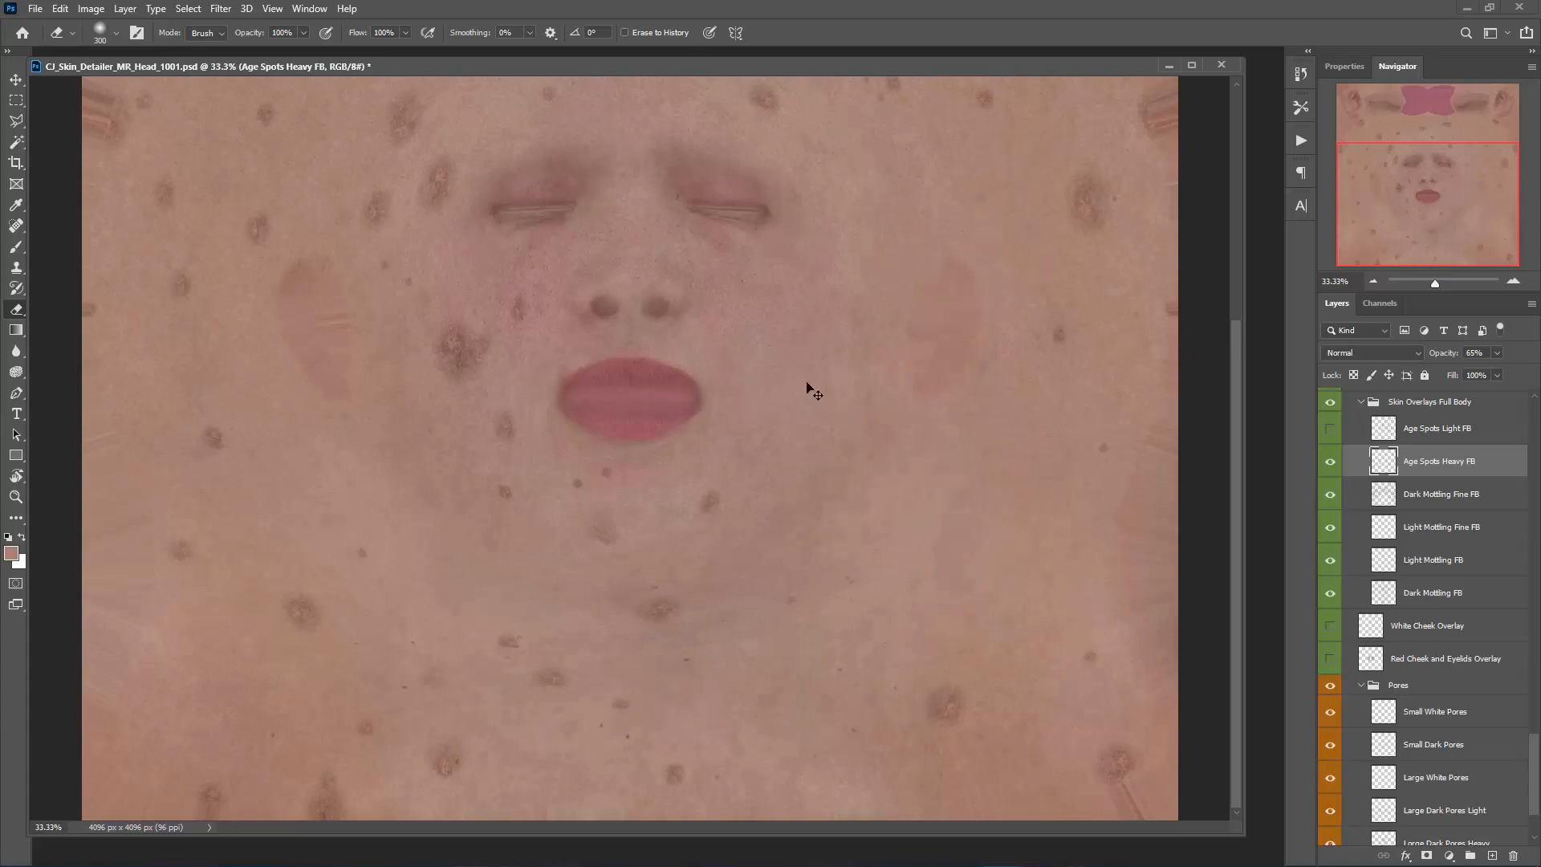
key("ctrl+z")
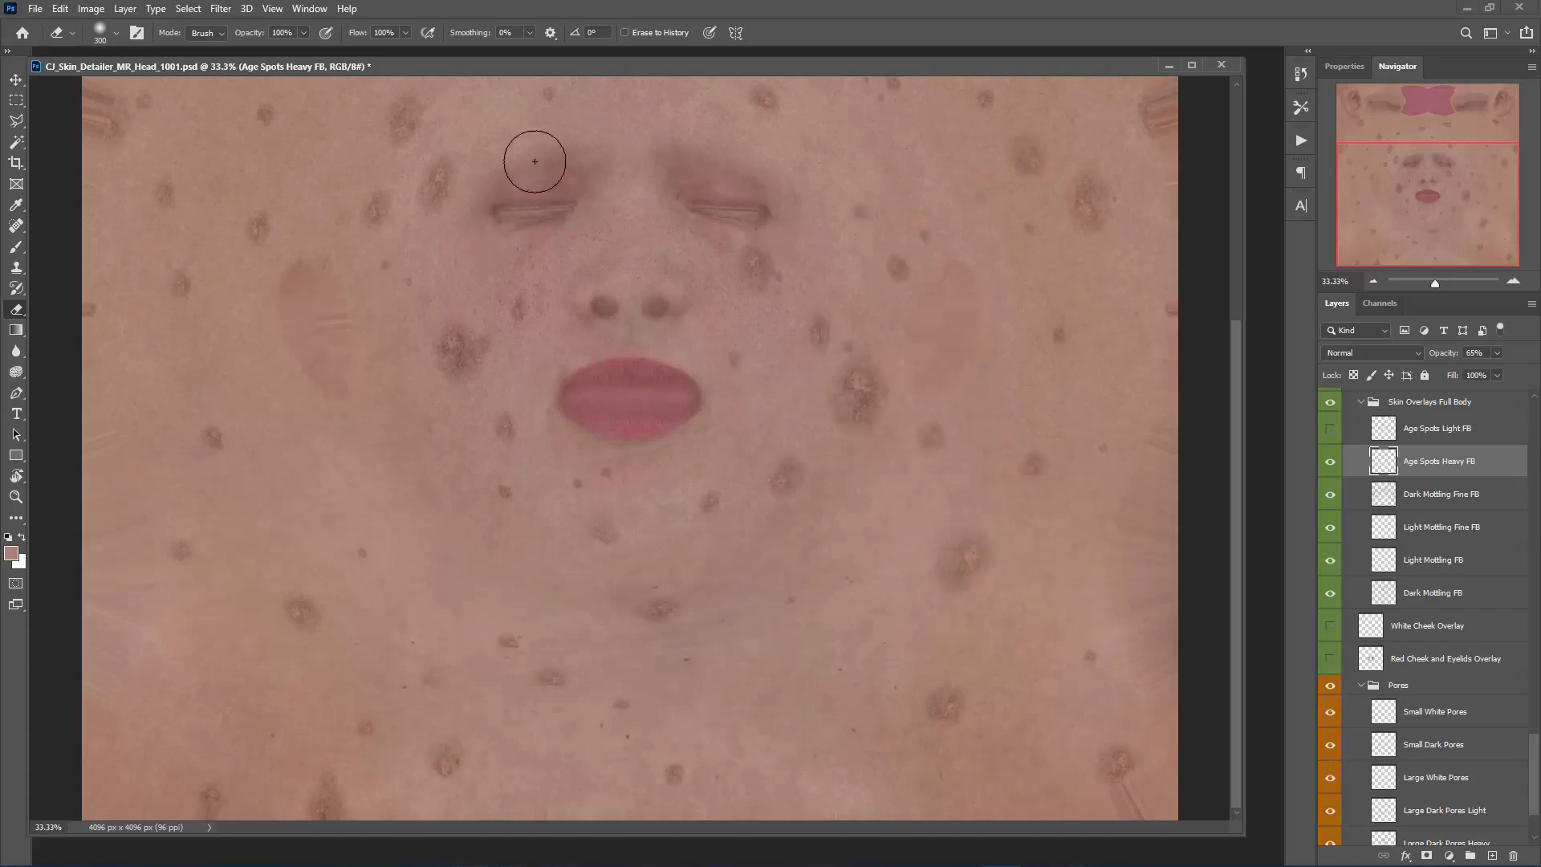
- Darken the large age spot on the left cheek by rectangular selection with a Levels black input of 53, and clear the selection
left_click(16, 99)
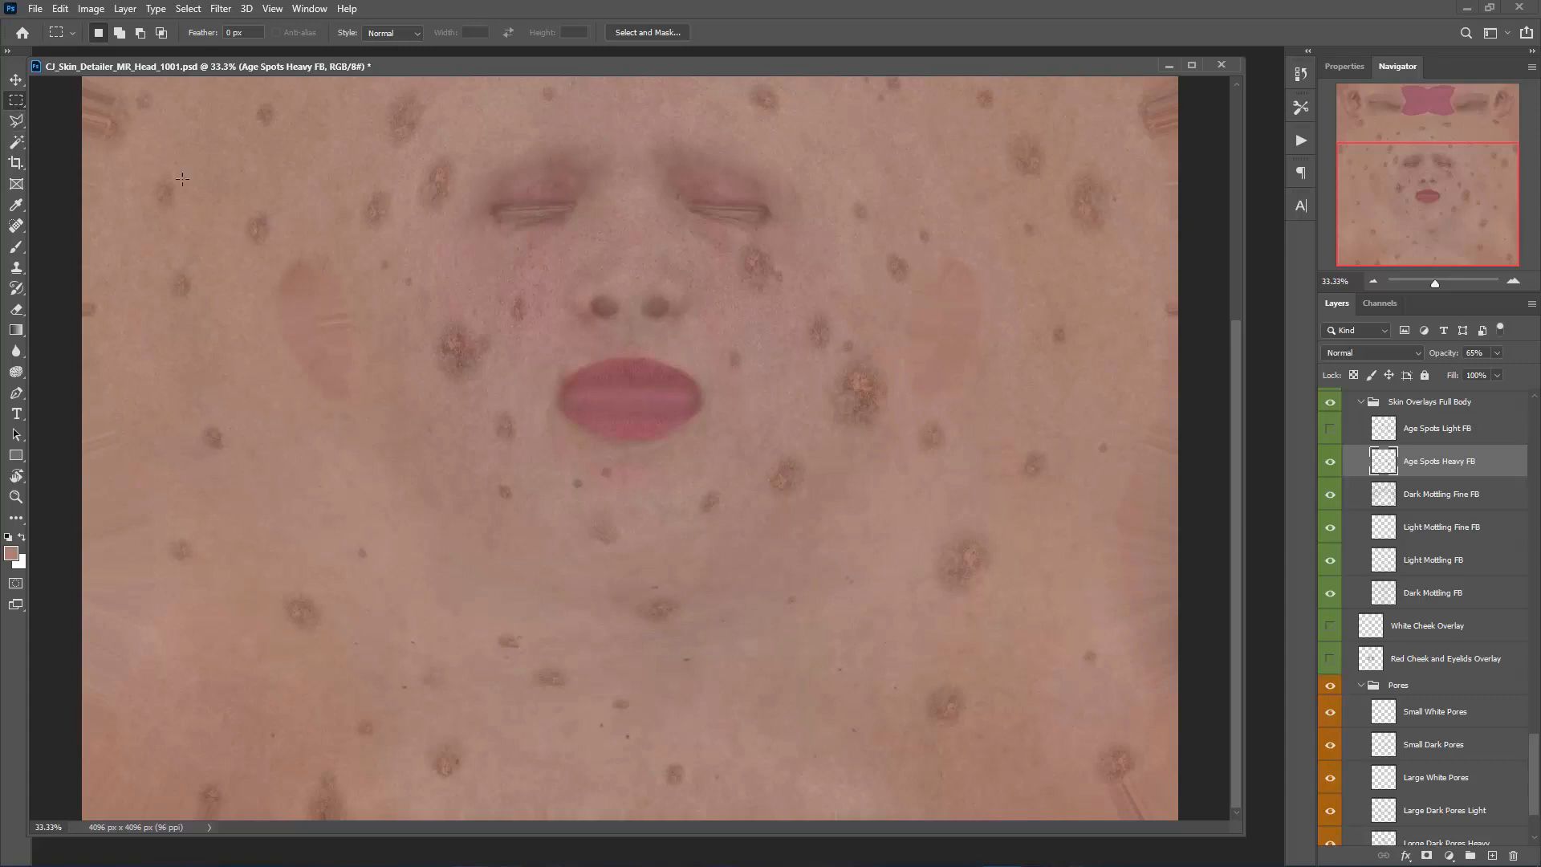
left_click_drag(425, 310, 504, 390)
left_click(96, 11)
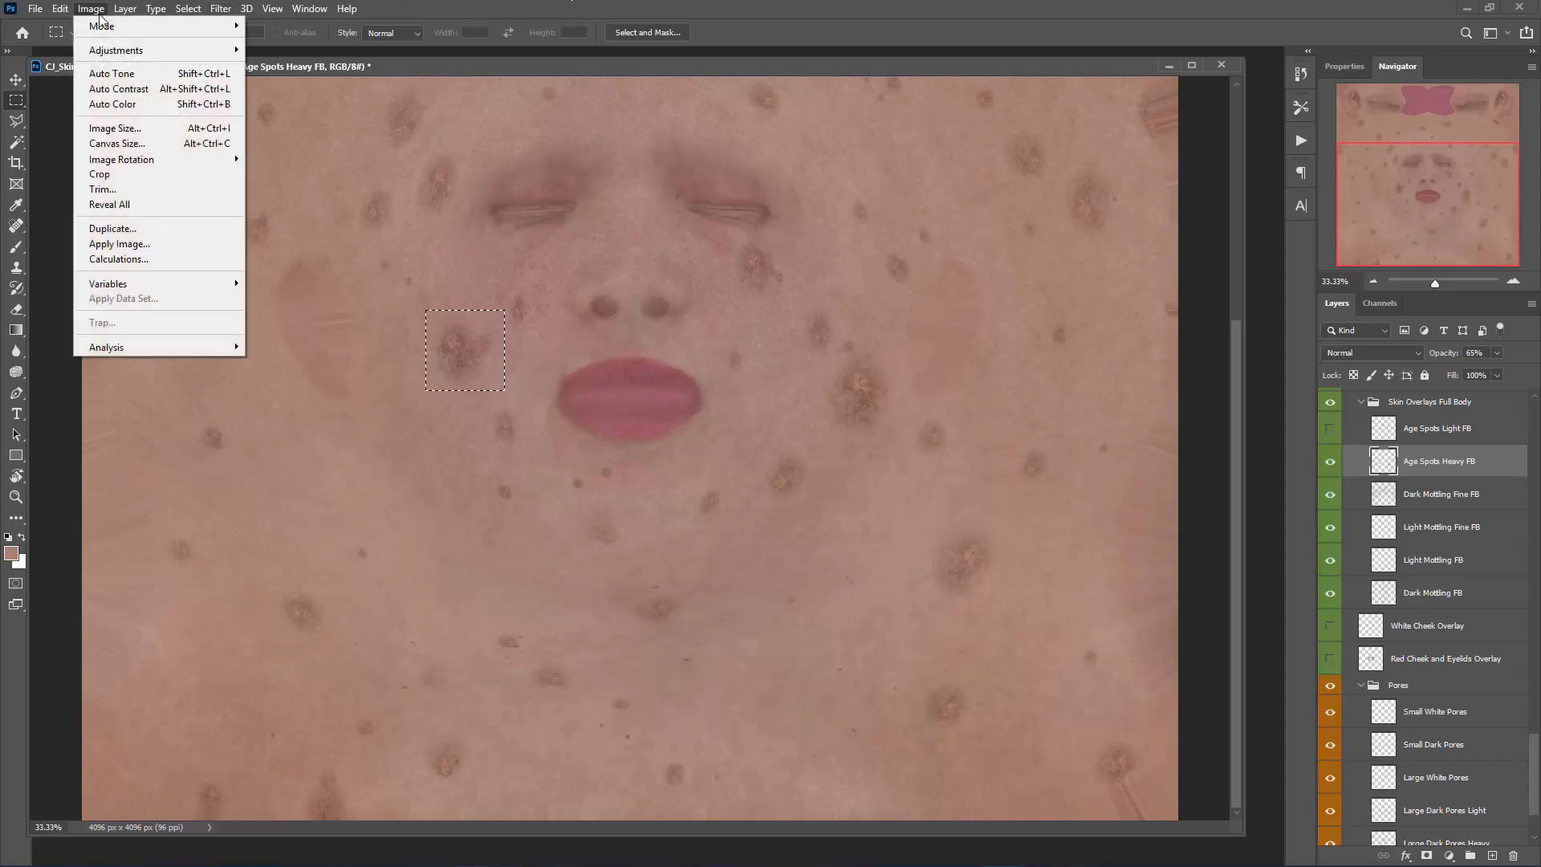
mouse_move(120, 50)
left_click(291, 66)
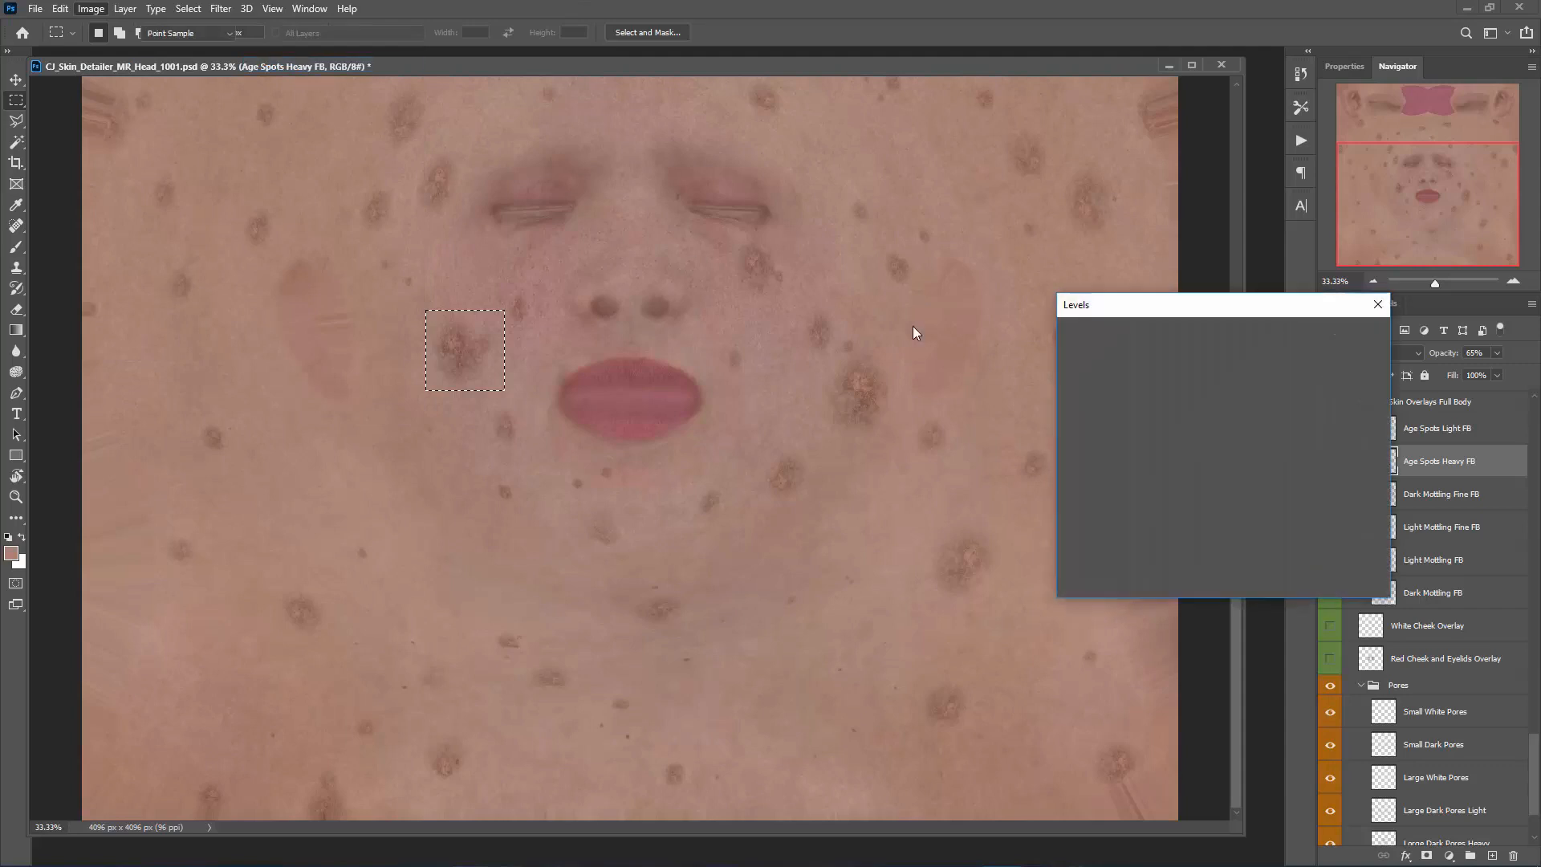
left_click_drag(1082, 484, 1129, 486)
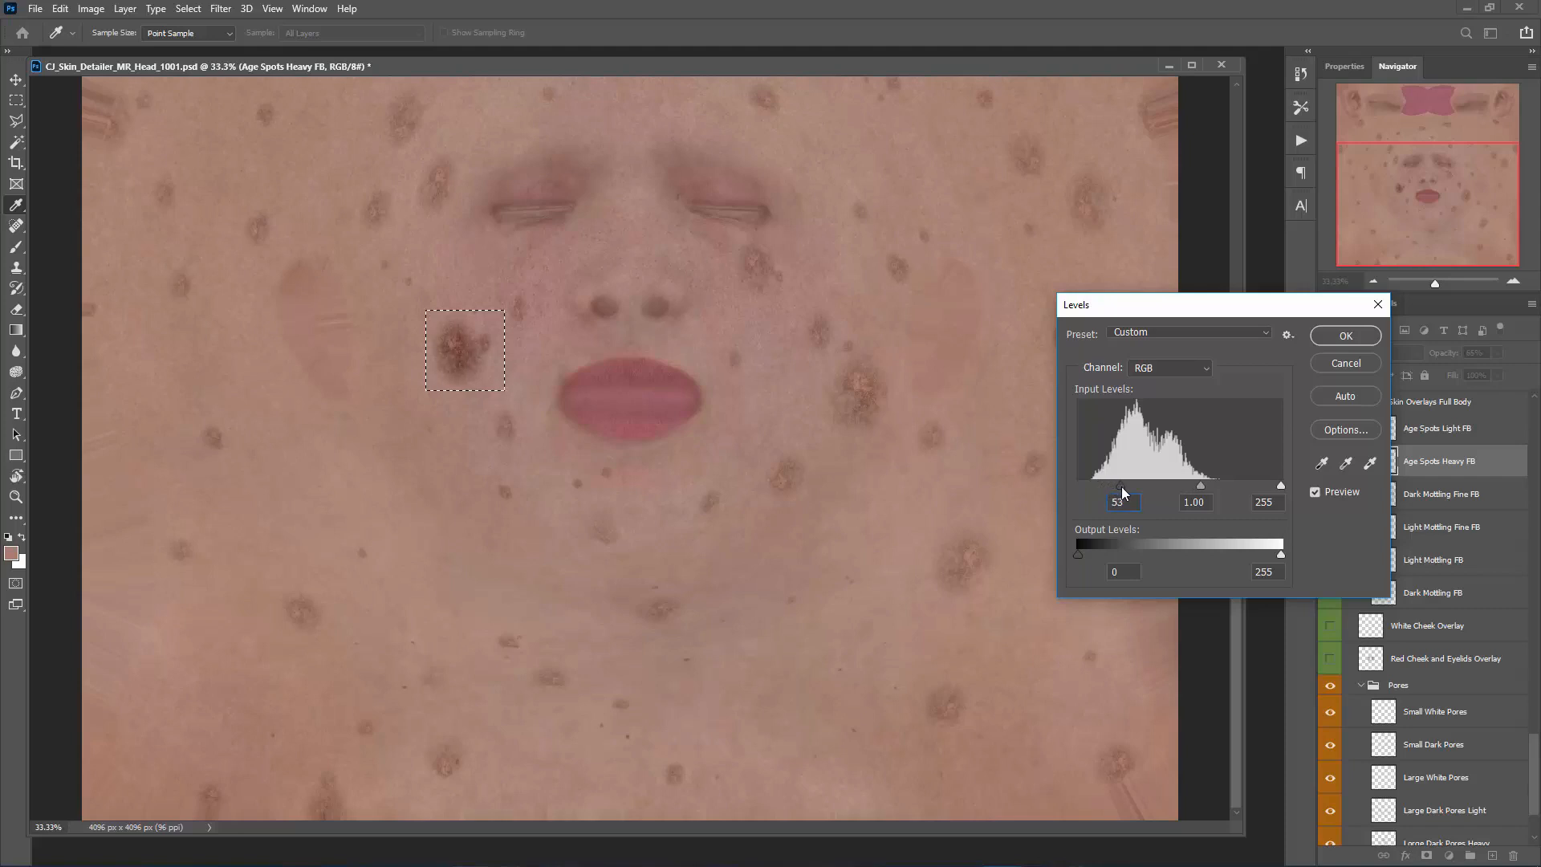
key("Return")
key("m")
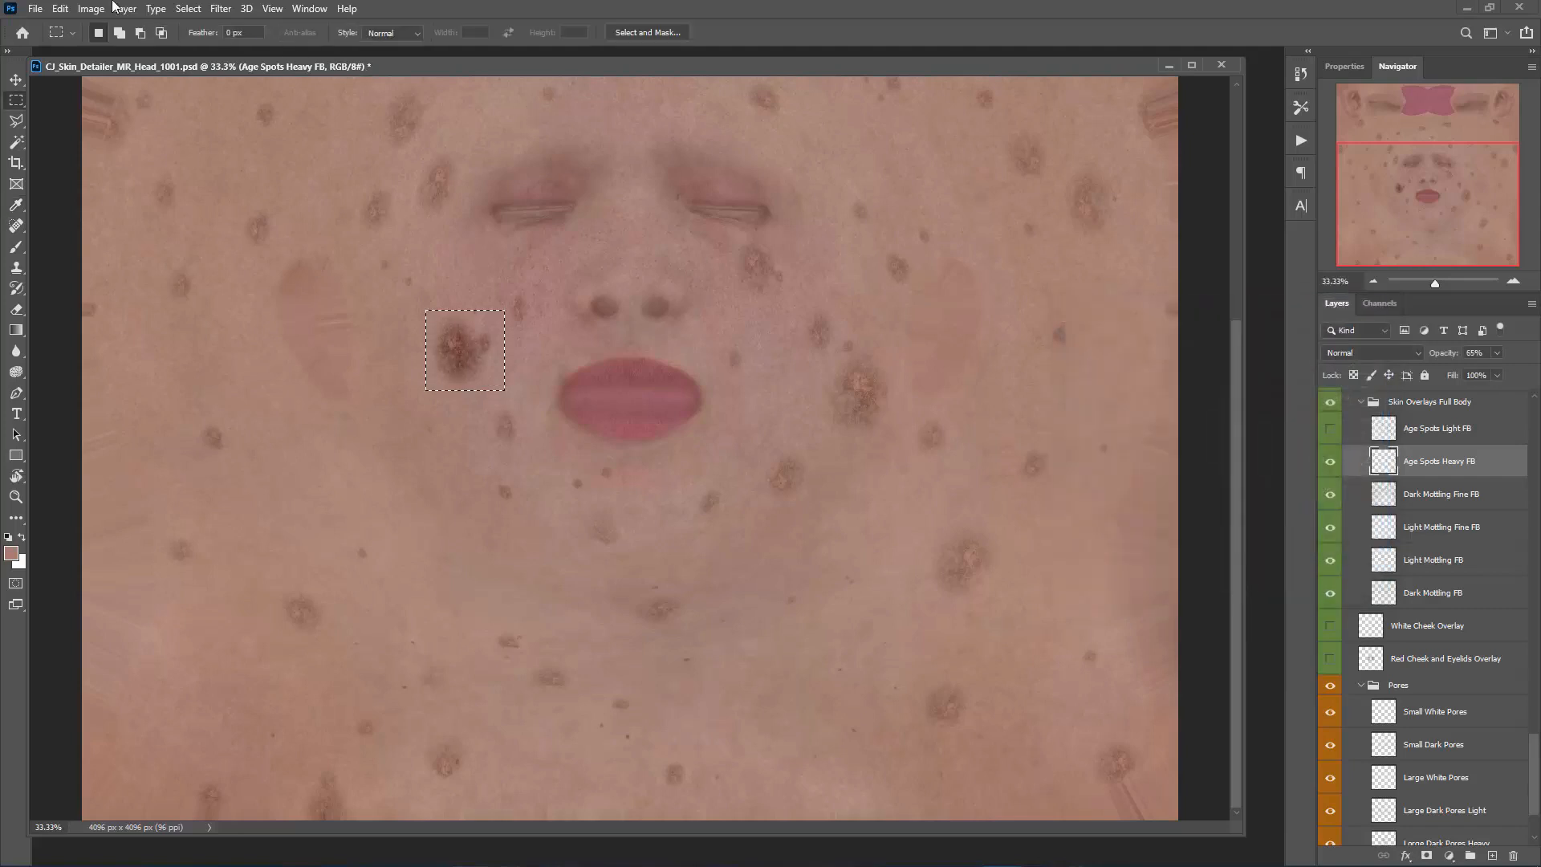
left_click(193, 12)
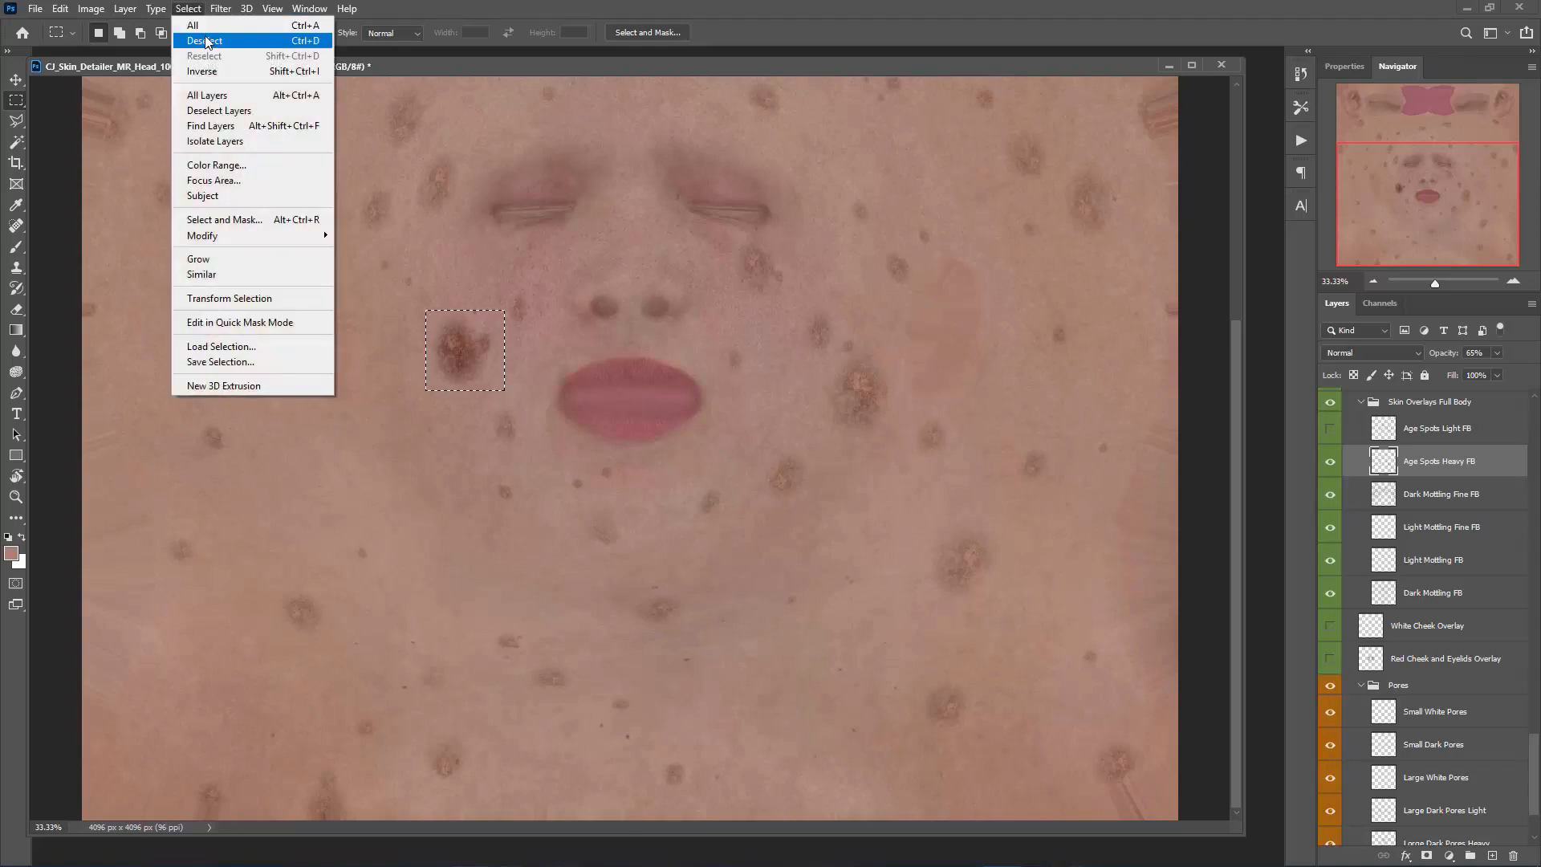
left_click(205, 40)
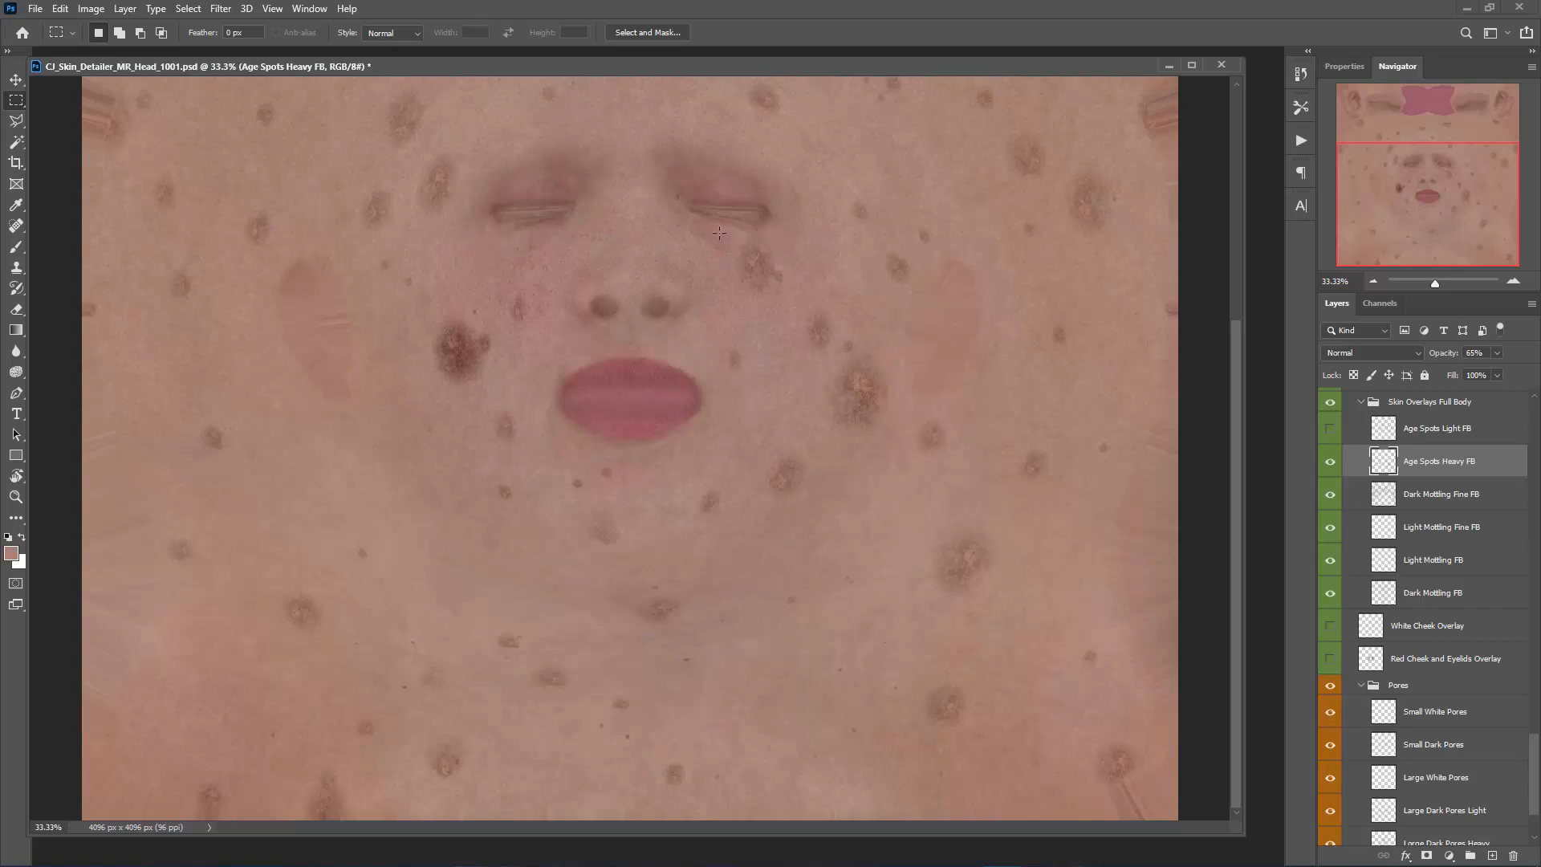
- Move the age spot under the right eye to the left cheek, rotated about -25° and scaled to about 101%, and deselect it
left_click_drag(721, 232, 806, 308)
key("ctrl+t")
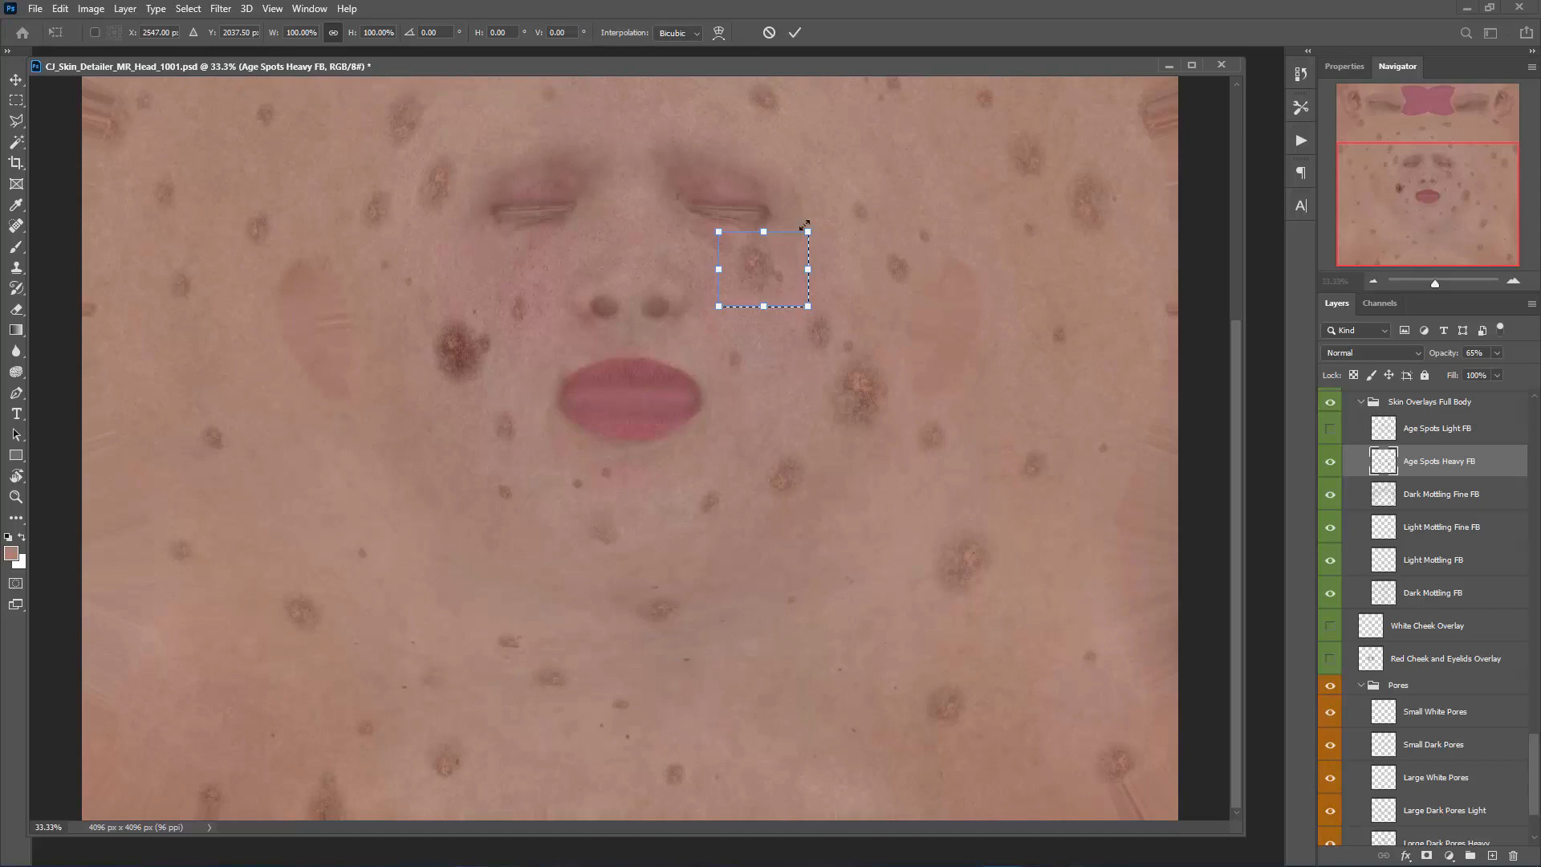
left_click_drag(807, 233, 809, 154)
left_click_drag(779, 240, 478, 229)
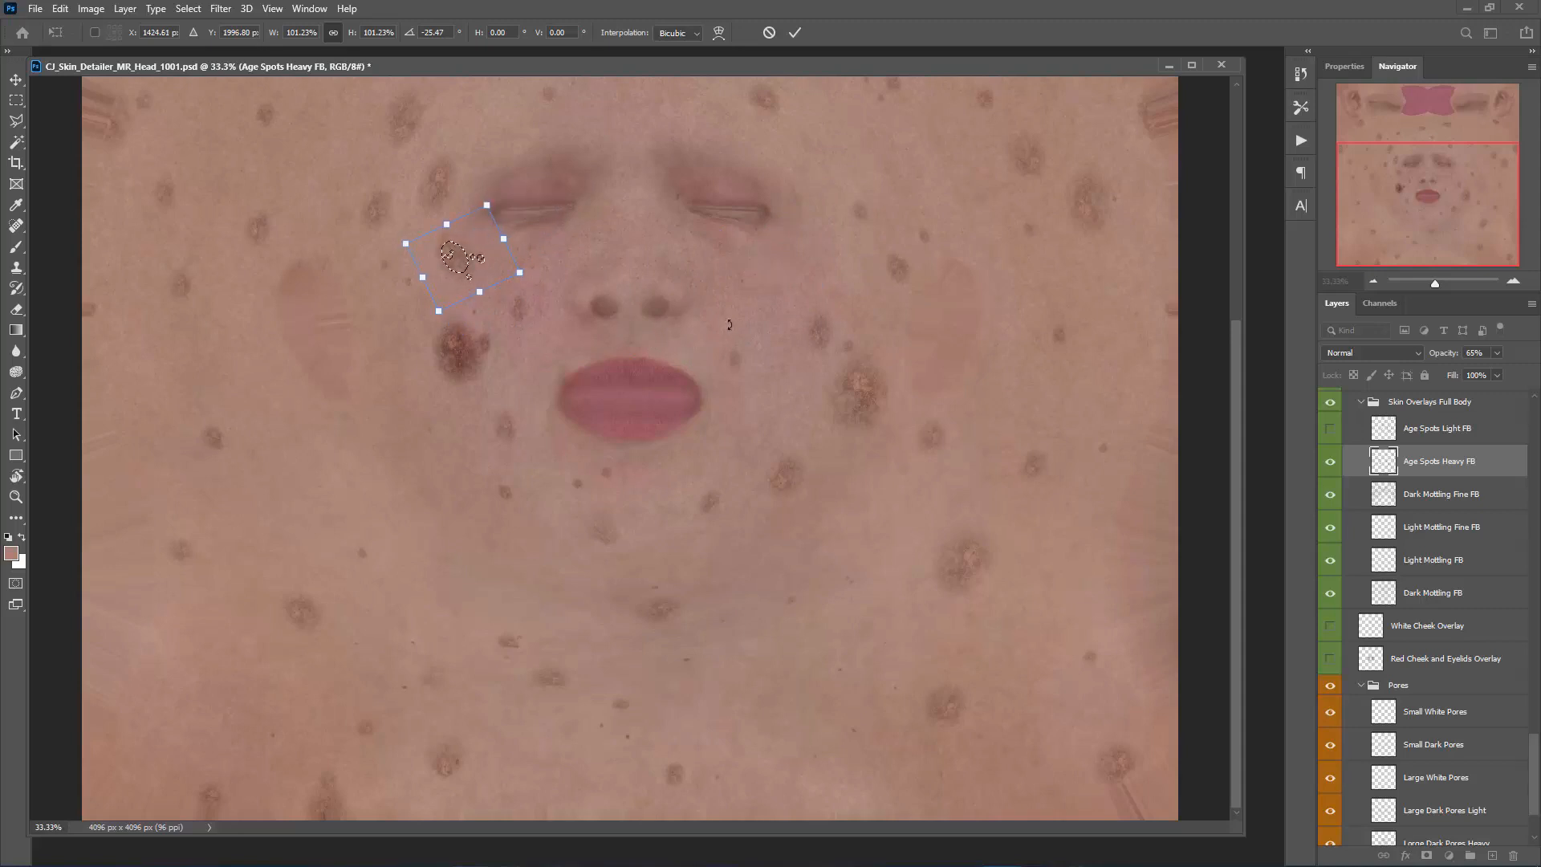
key("Return")
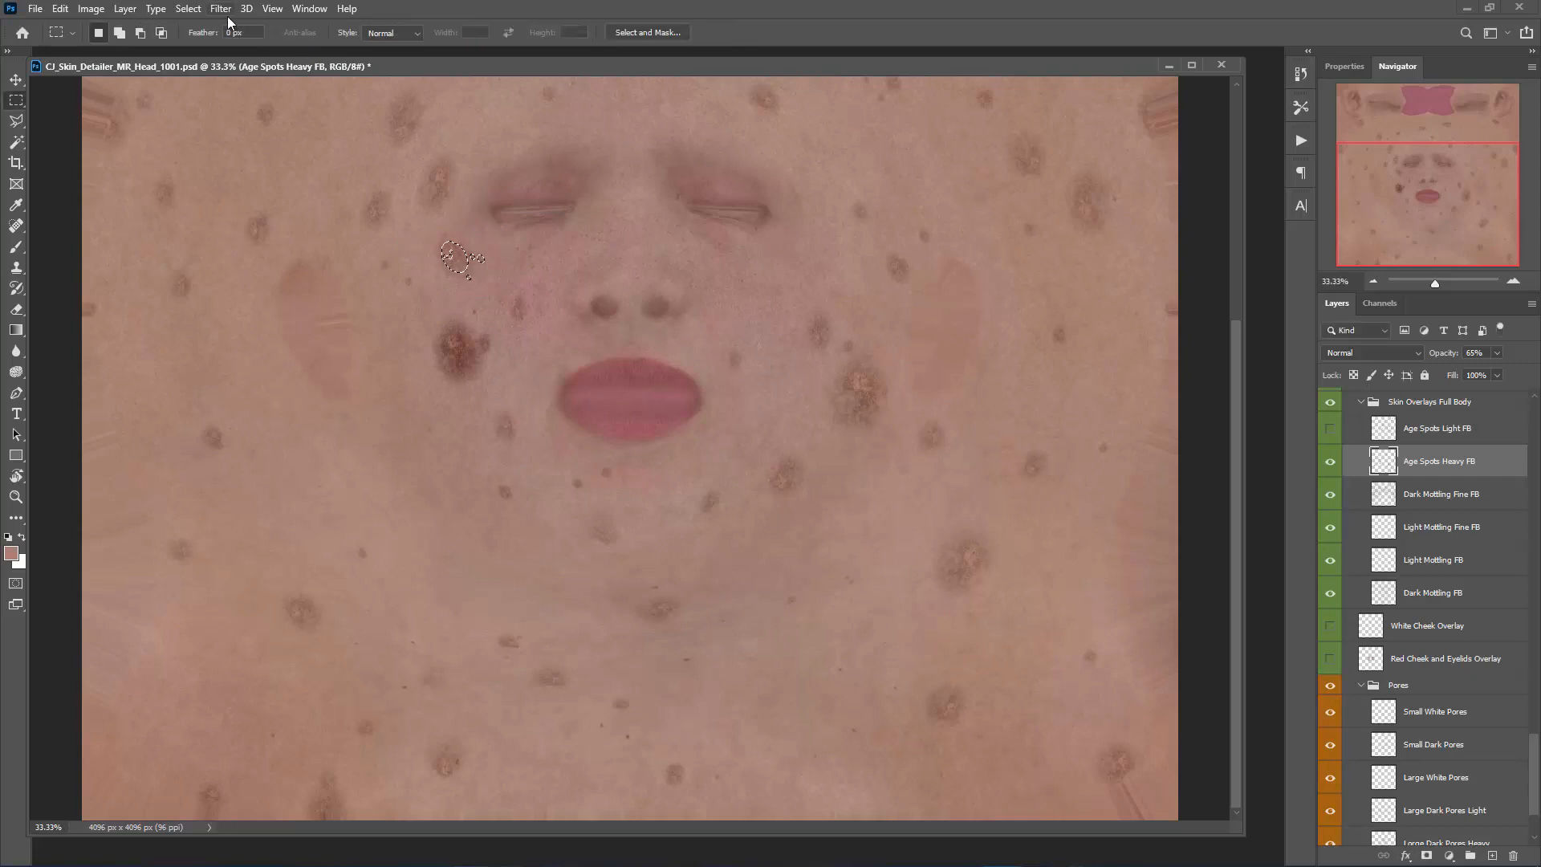
left_click(188, 8)
left_click(193, 45)
- Outline the darkened cheek spot with the Polygonal Lasso, move it down to the left side of the neck at 32.78% size, and deselect it
left_click(16, 100)
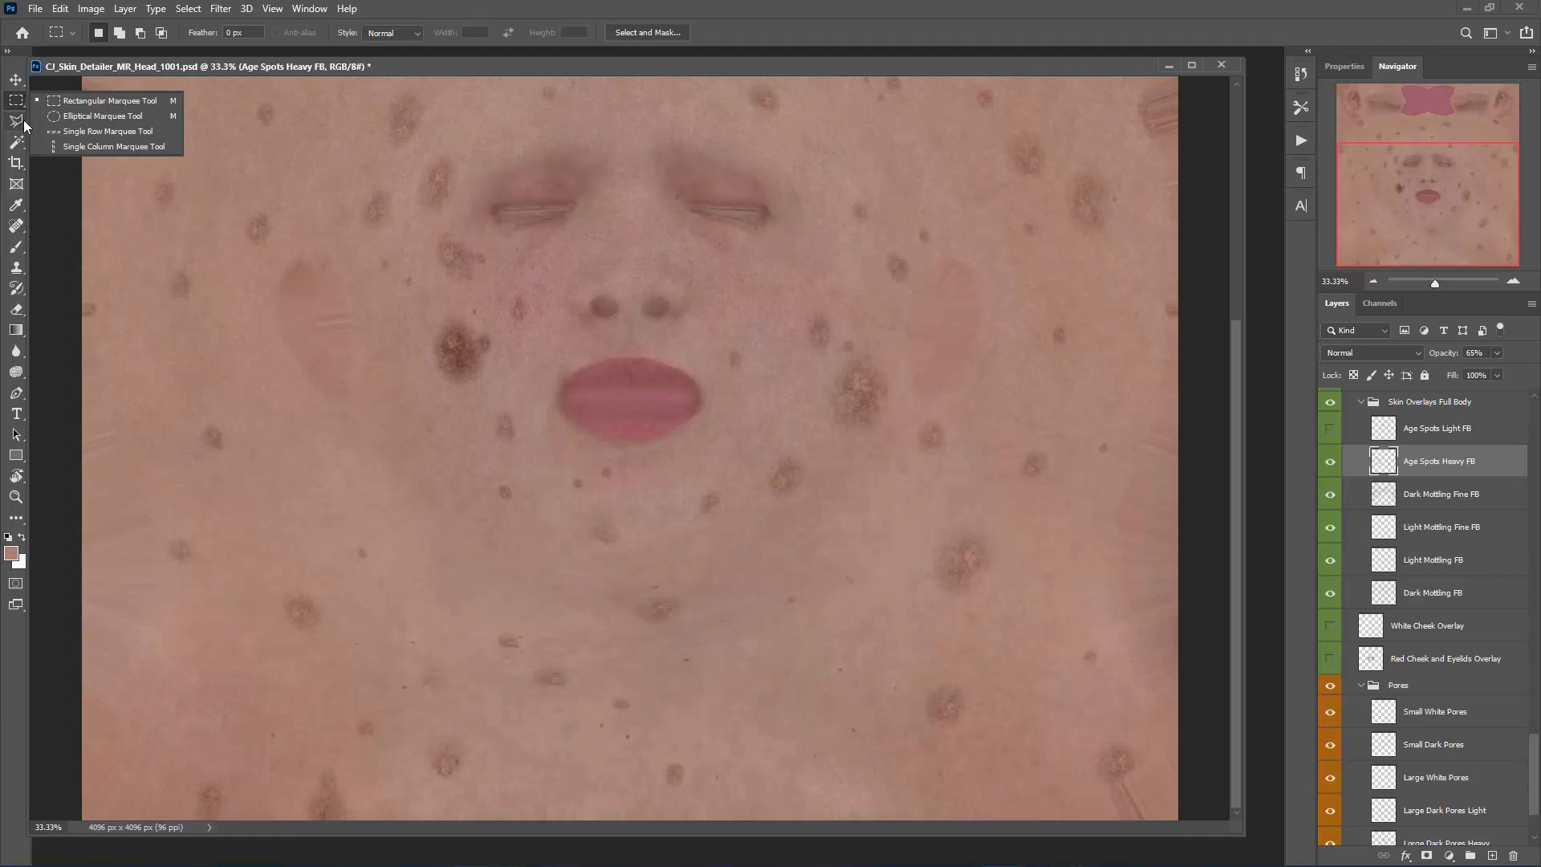
left_click(607, 3)
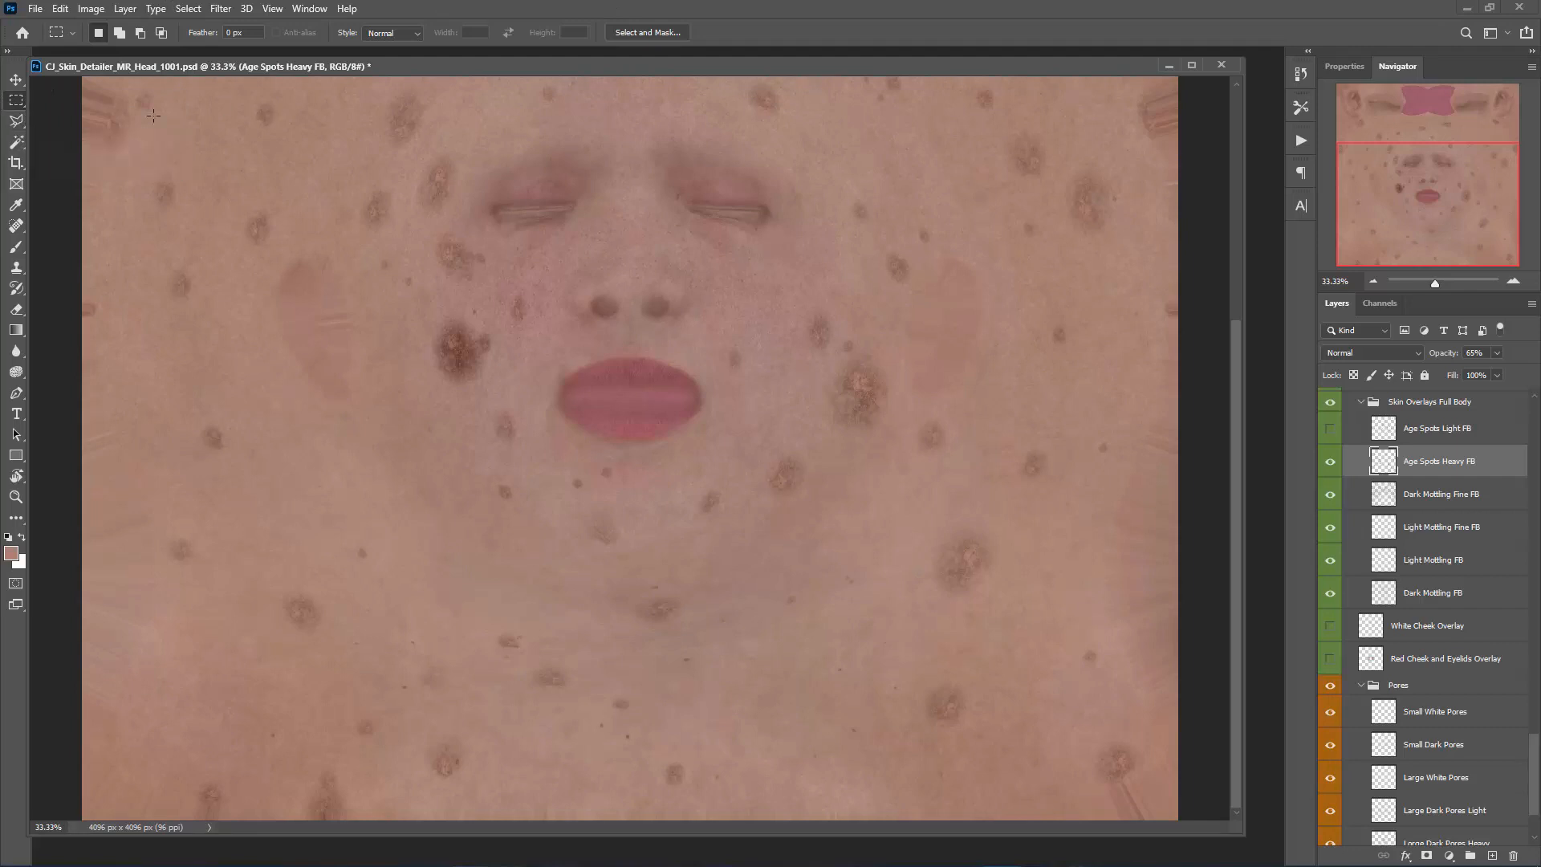
left_click(16, 122)
left_click(454, 303)
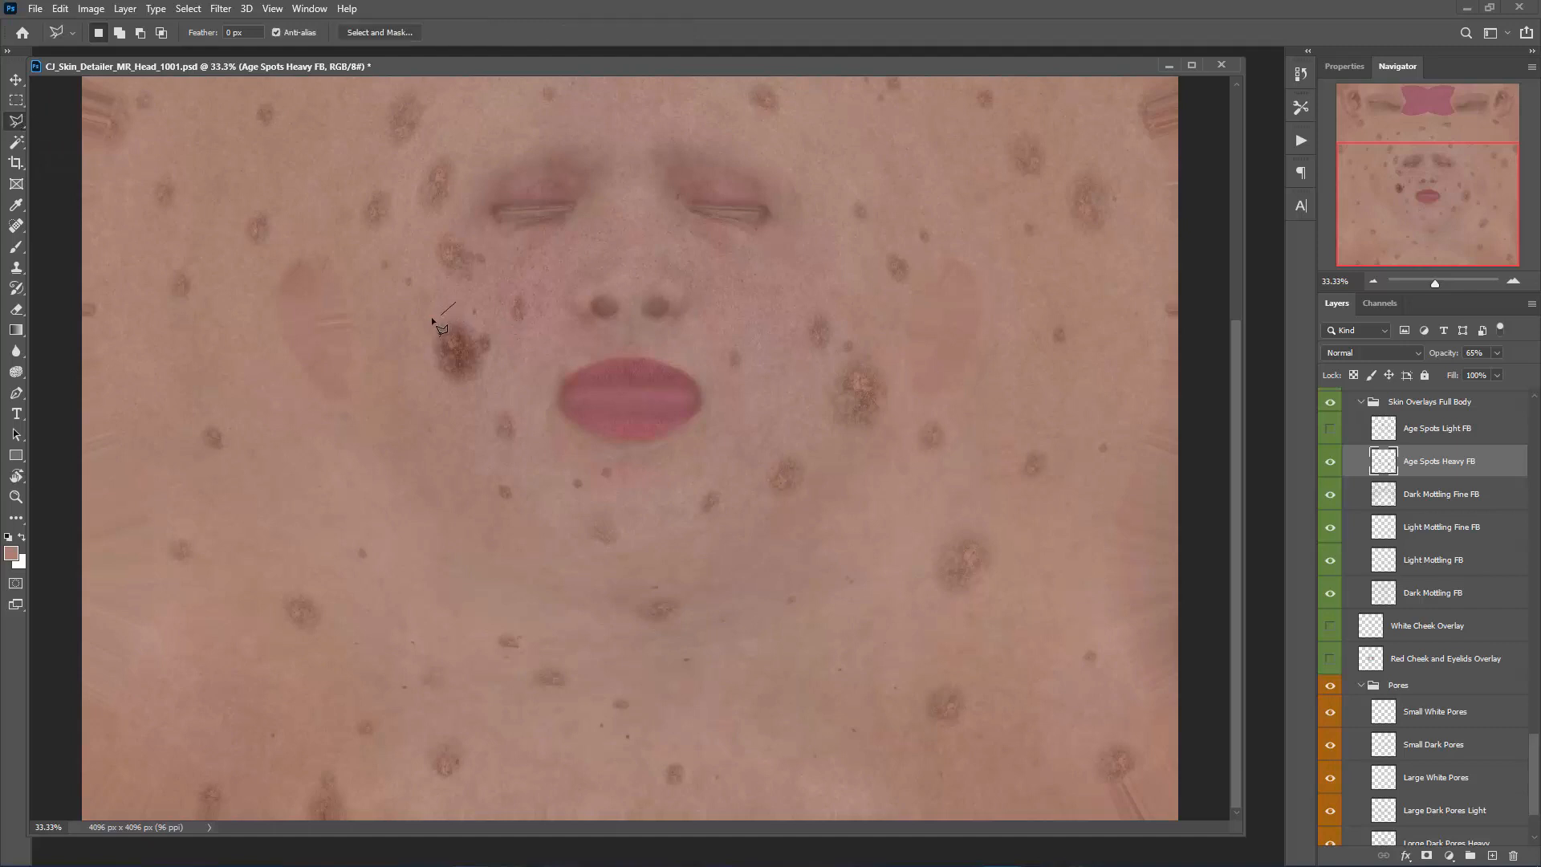
left_click(406, 330)
left_click(425, 392)
left_click(480, 399)
left_click(512, 355)
left_click(489, 293)
left_click(462, 306)
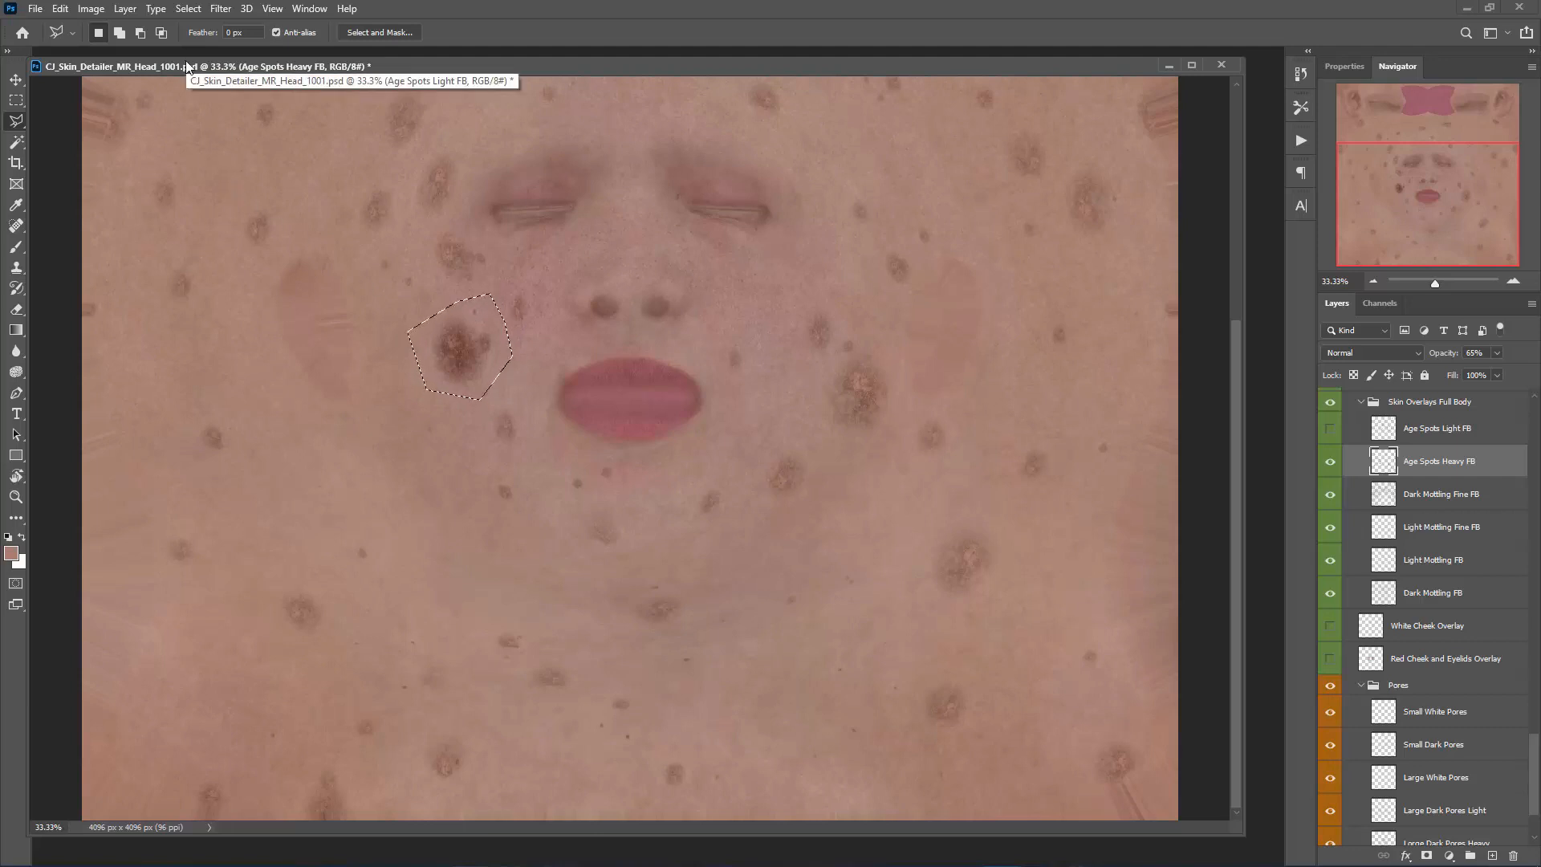
key("ctrl+t")
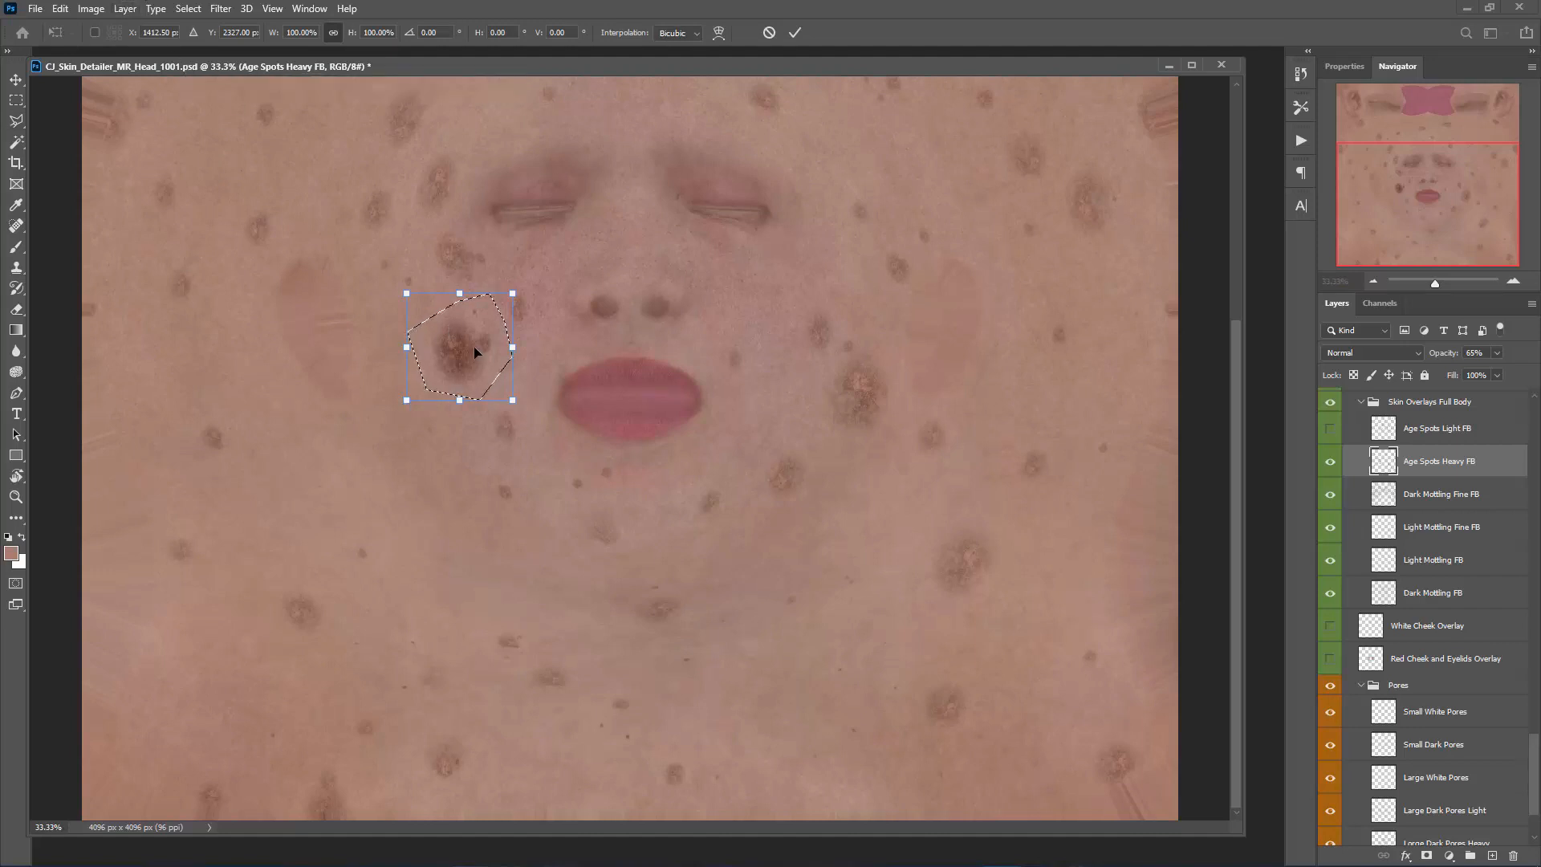
left_click_drag(457, 353, 286, 493)
left_click_drag(324, 435, 257, 523)
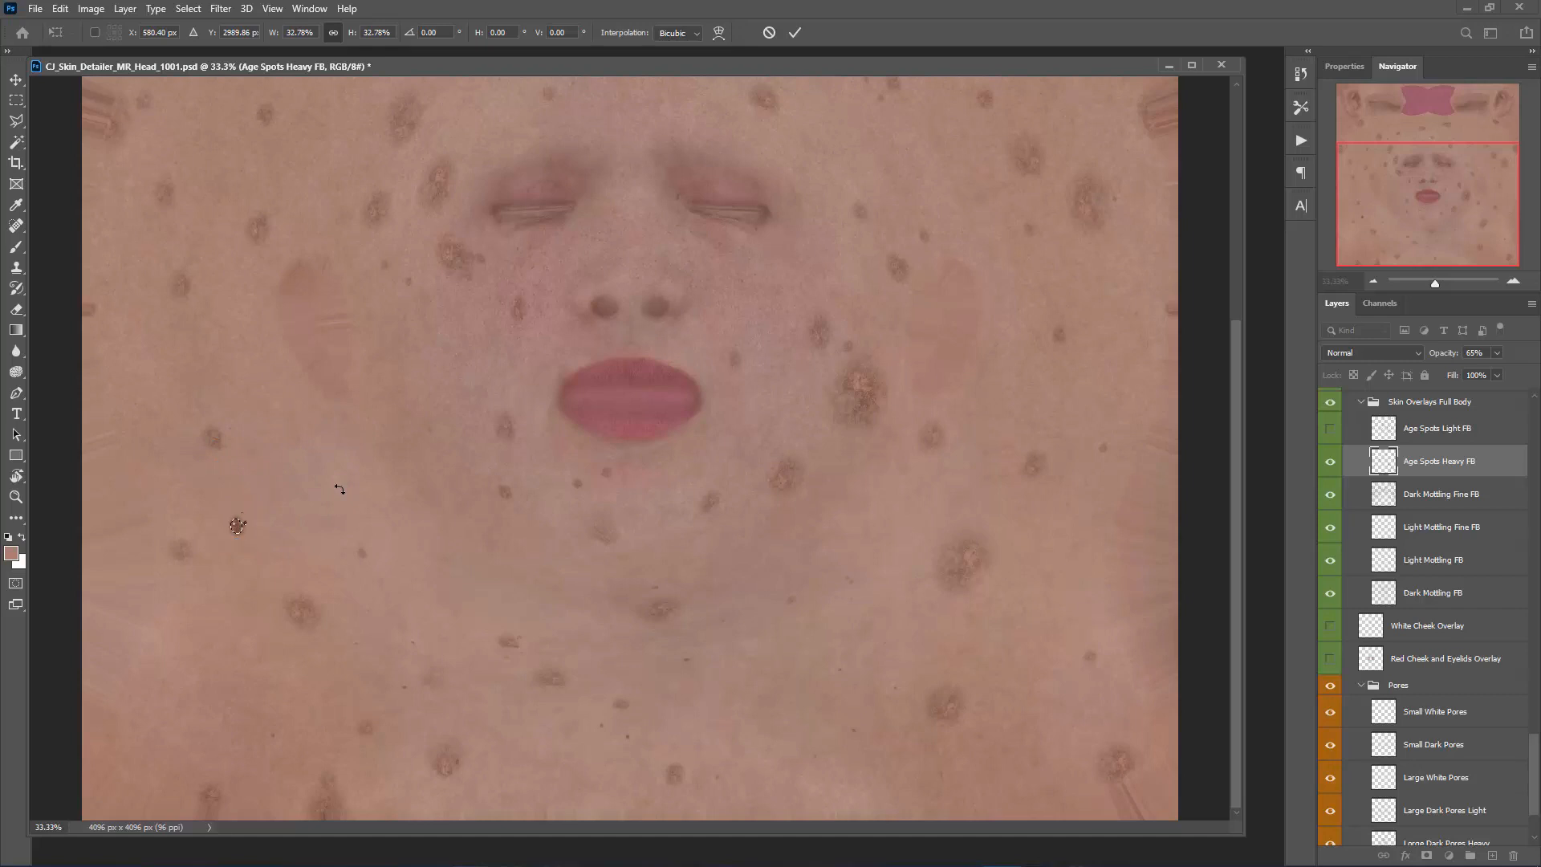
key("Return")
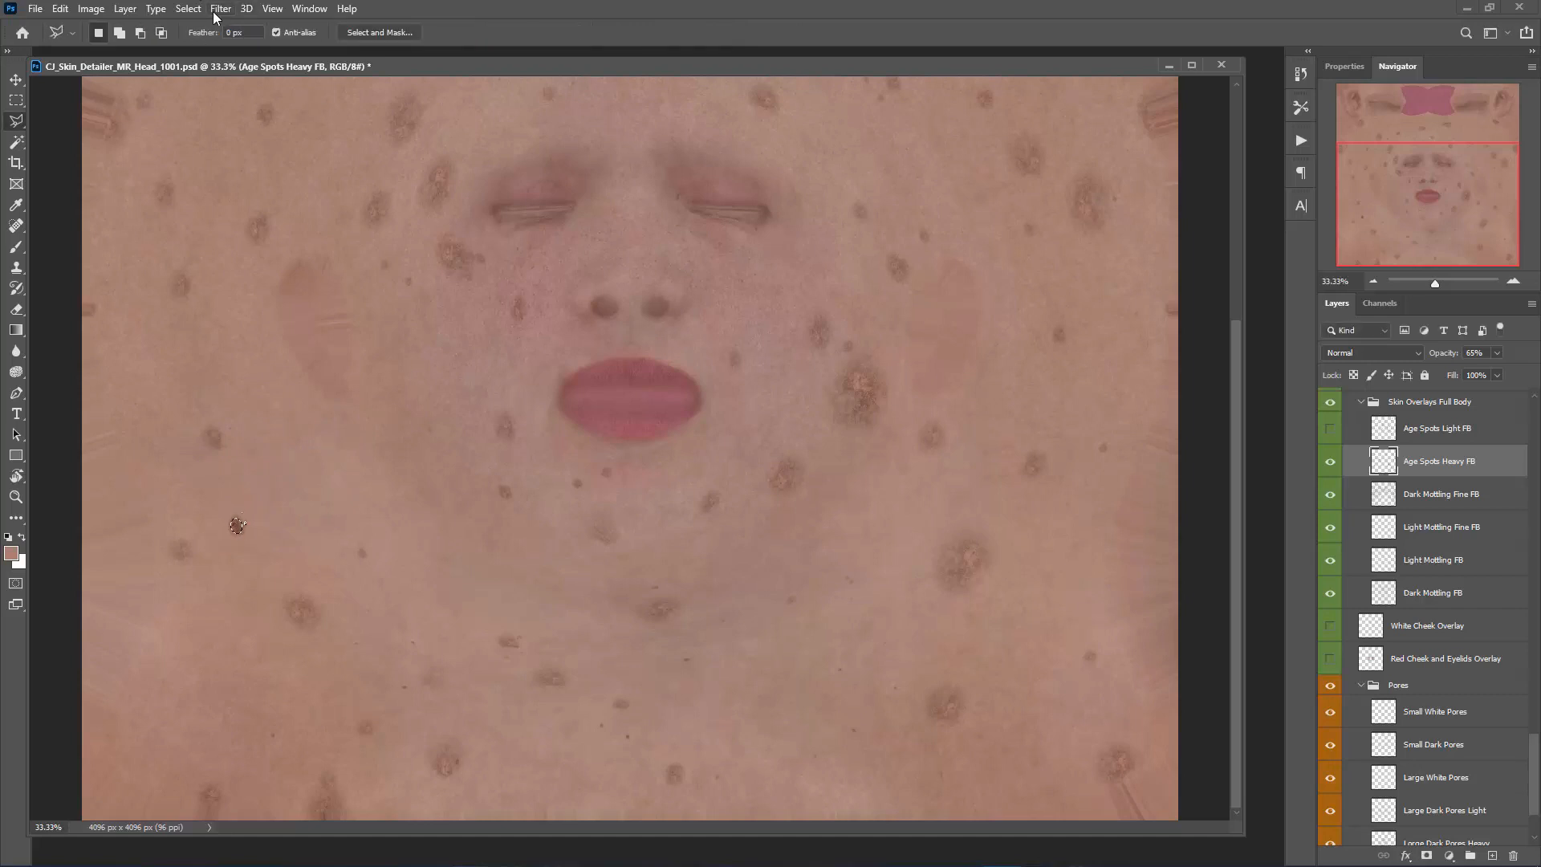
left_click(191, 9)
left_click(207, 39)
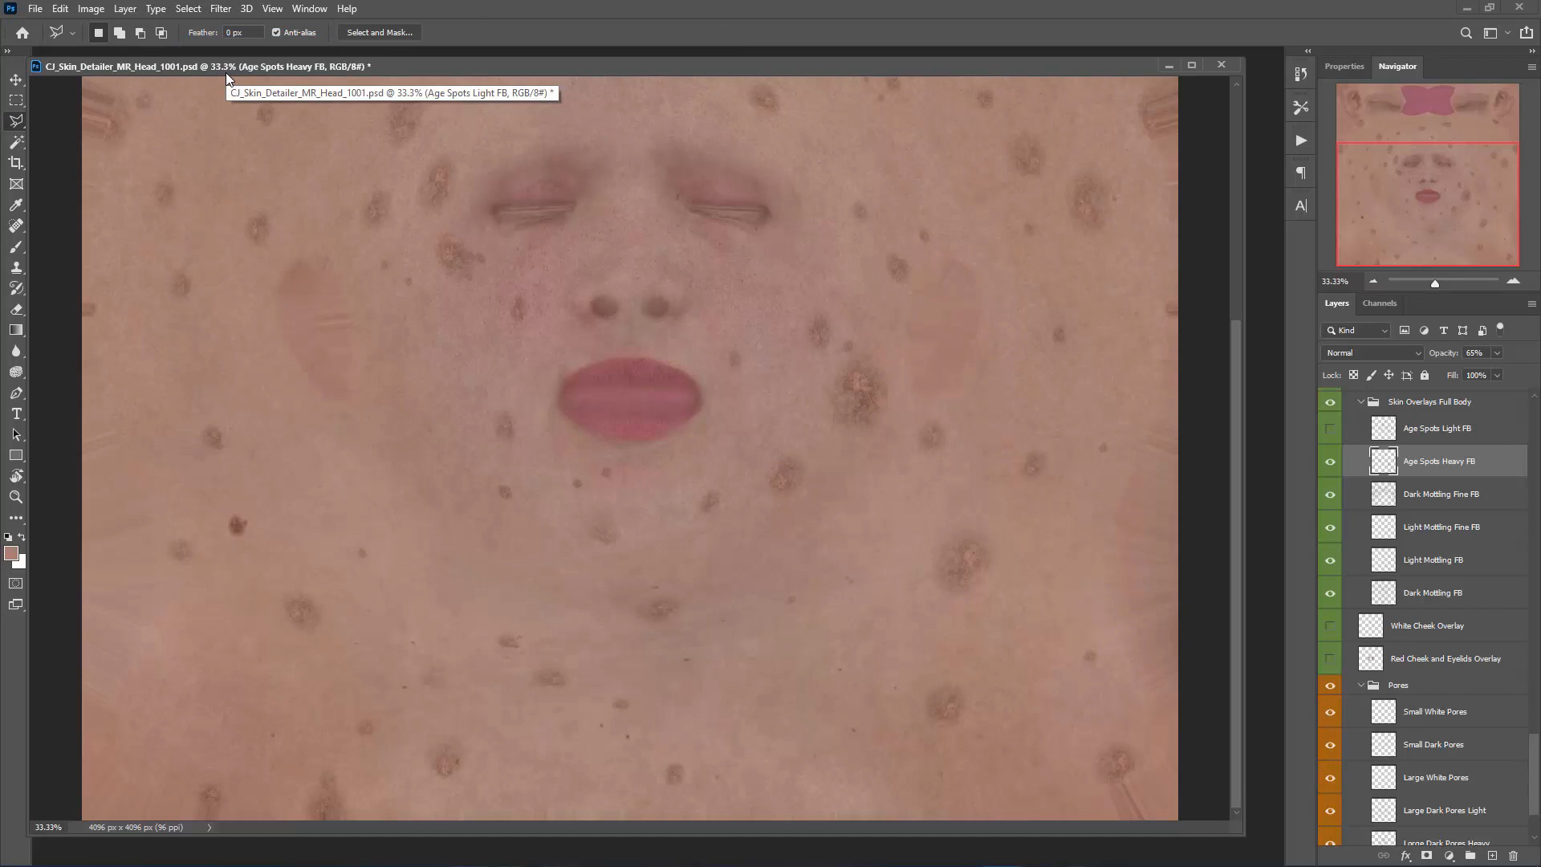
- Hide the Age Spots Heavy FB layer, and make the Spider Veins layer visible and active
left_click(1330, 464)
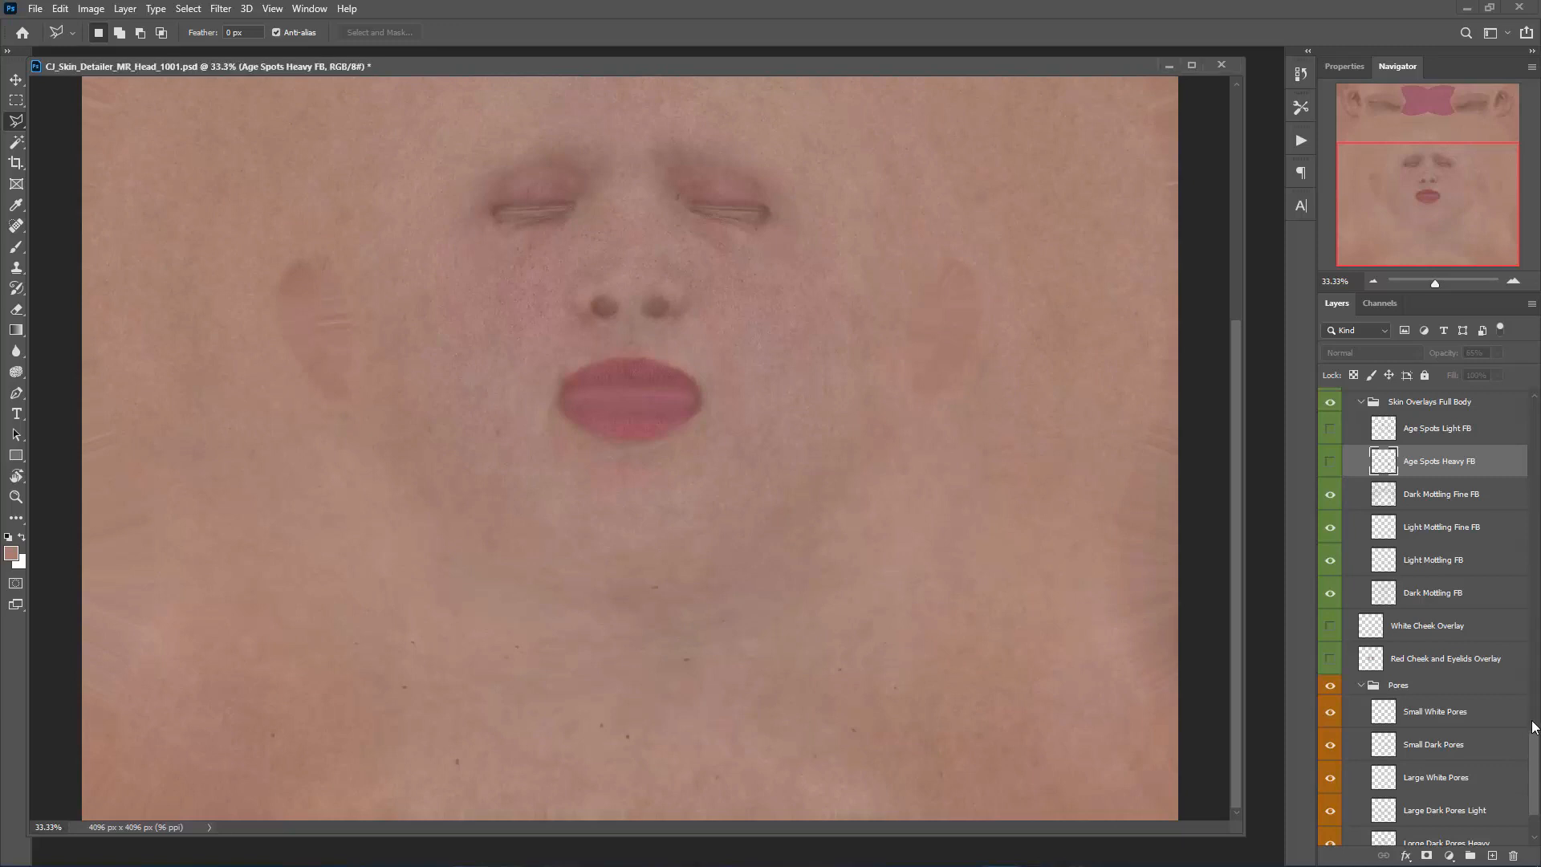
left_click_drag(1534, 754, 1536, 706)
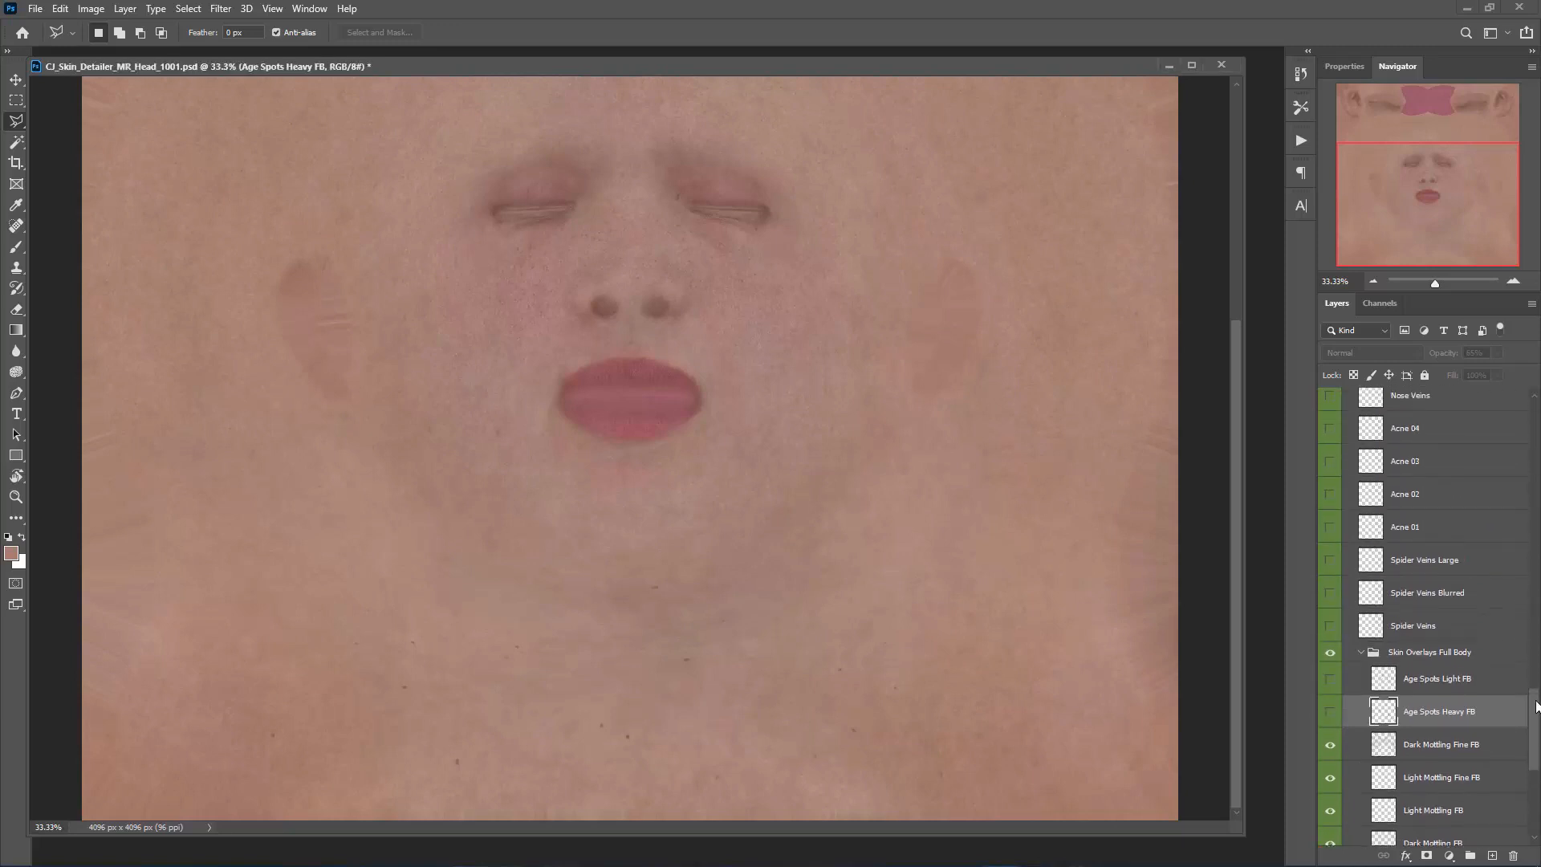
scroll(1362, 441, "up", 3)
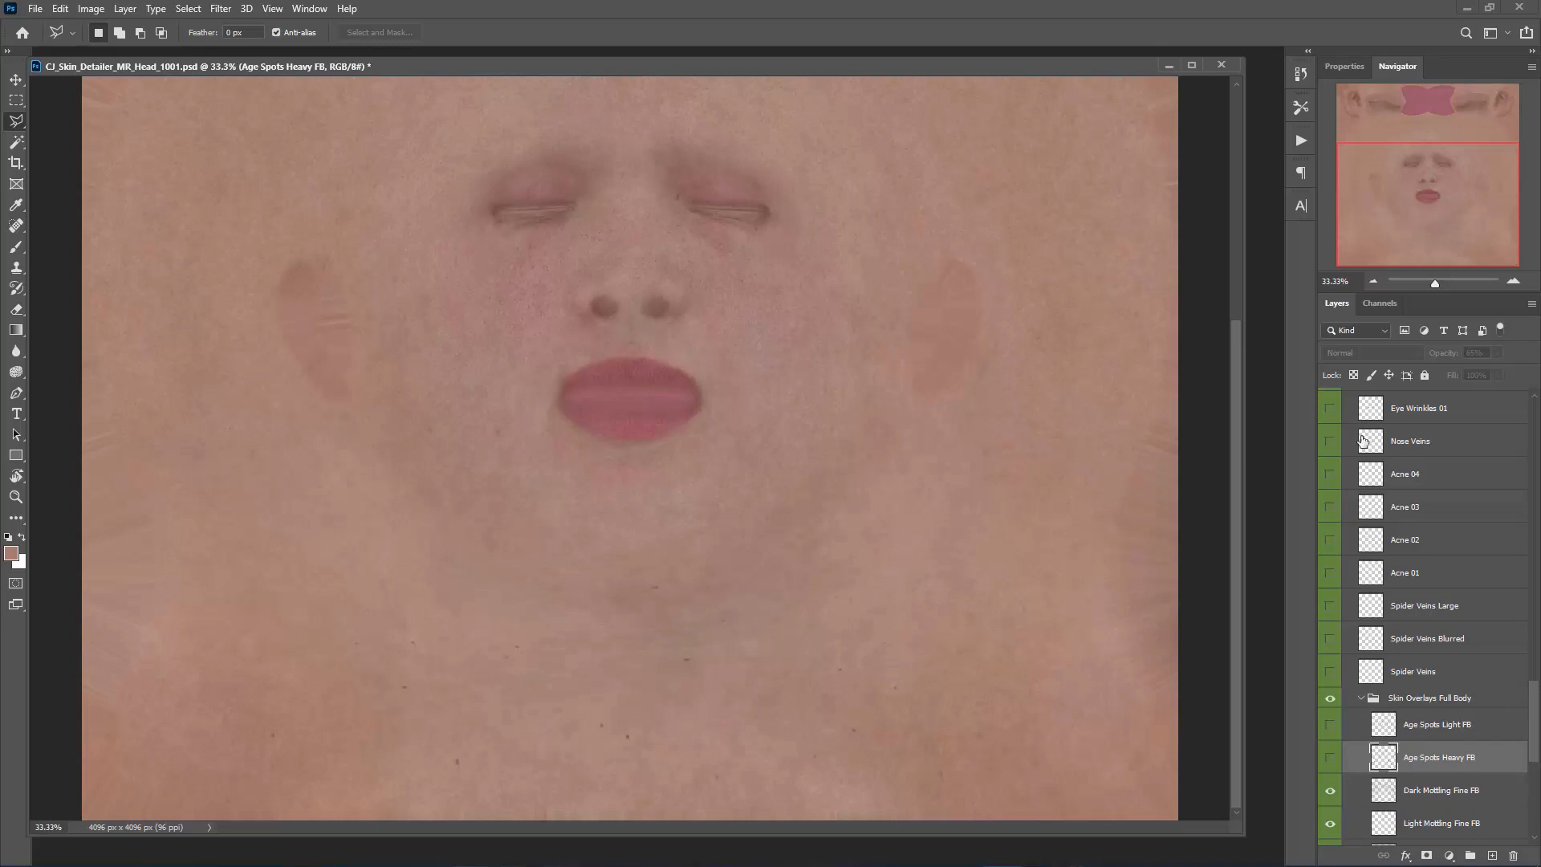
mouse_move(1454, 179)
left_mouse_down()
mouse_move(1453, 146)
mouse_move(1459, 183)
left_mouse_up()
left_click(1513, 281)
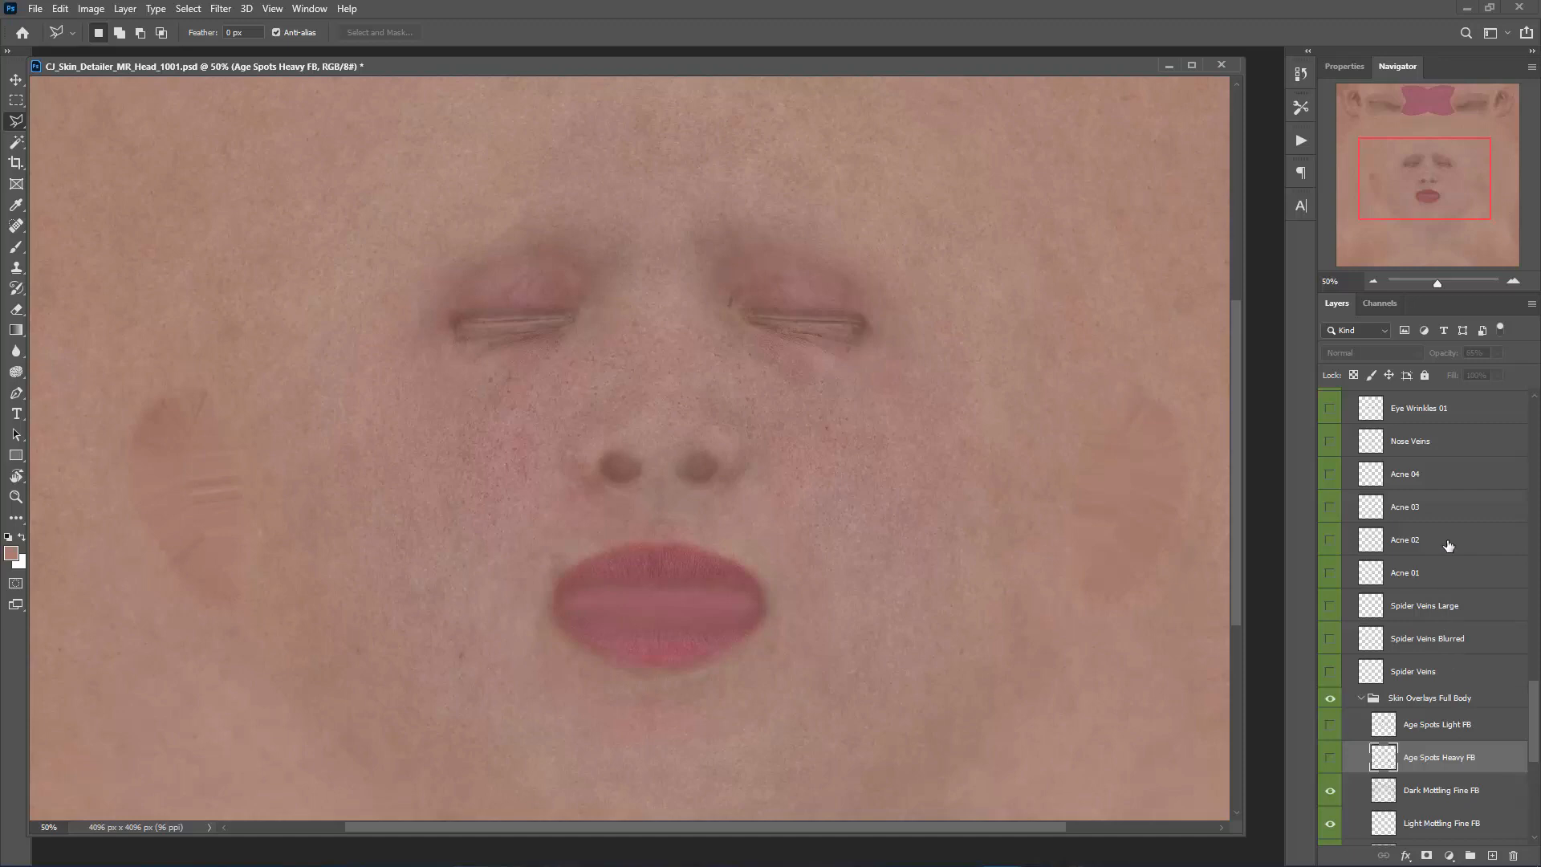
mouse_move(1406, 209)
left_mouse_down()
mouse_move(1384, 177)
mouse_move(1422, 211)
left_mouse_up()
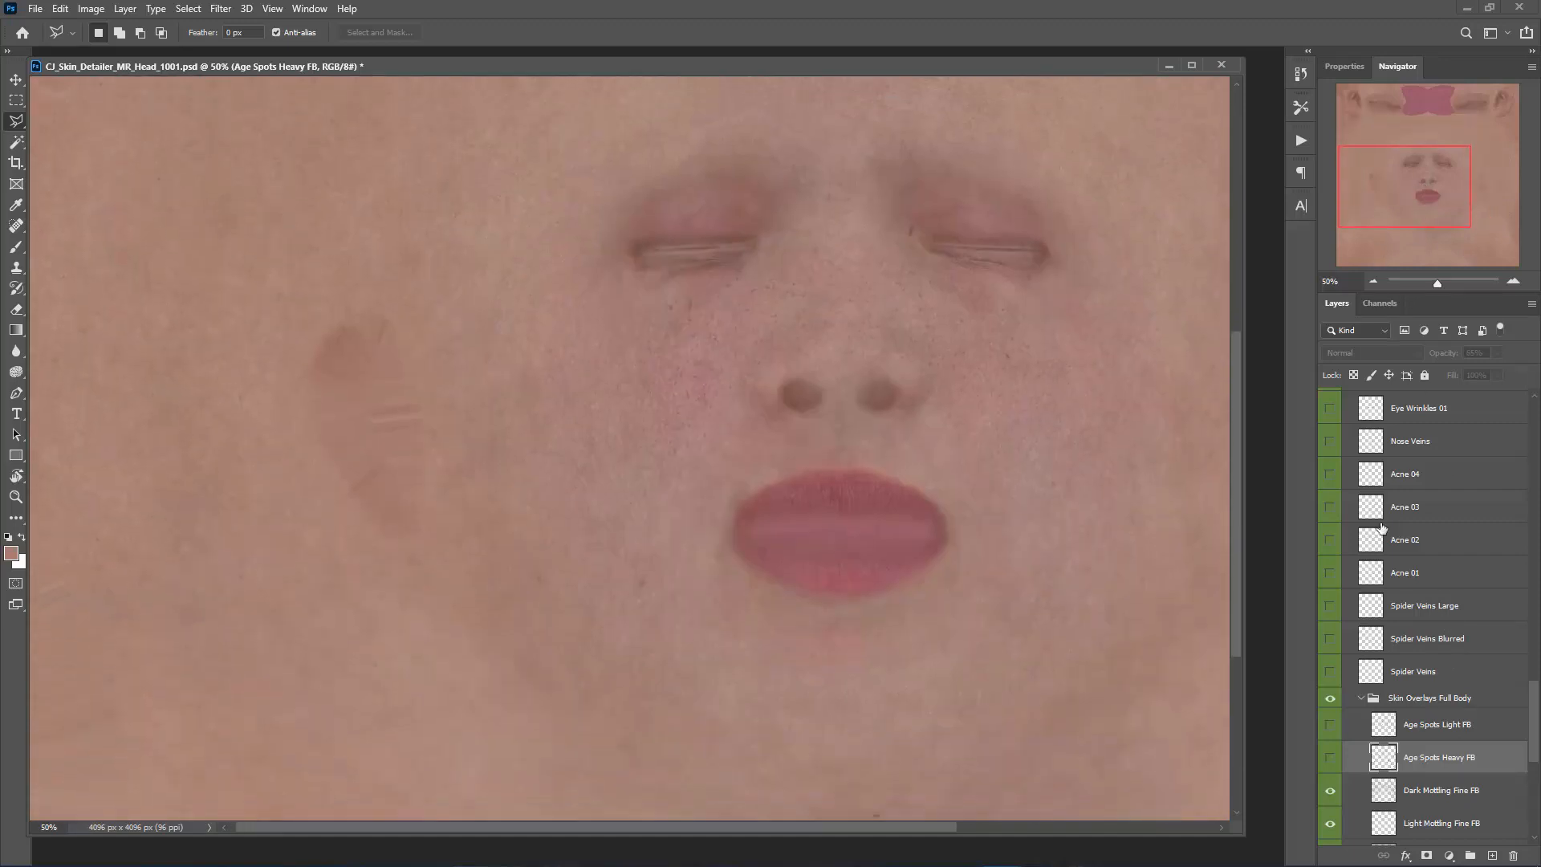
left_click(1329, 672)
left_click(1432, 675)
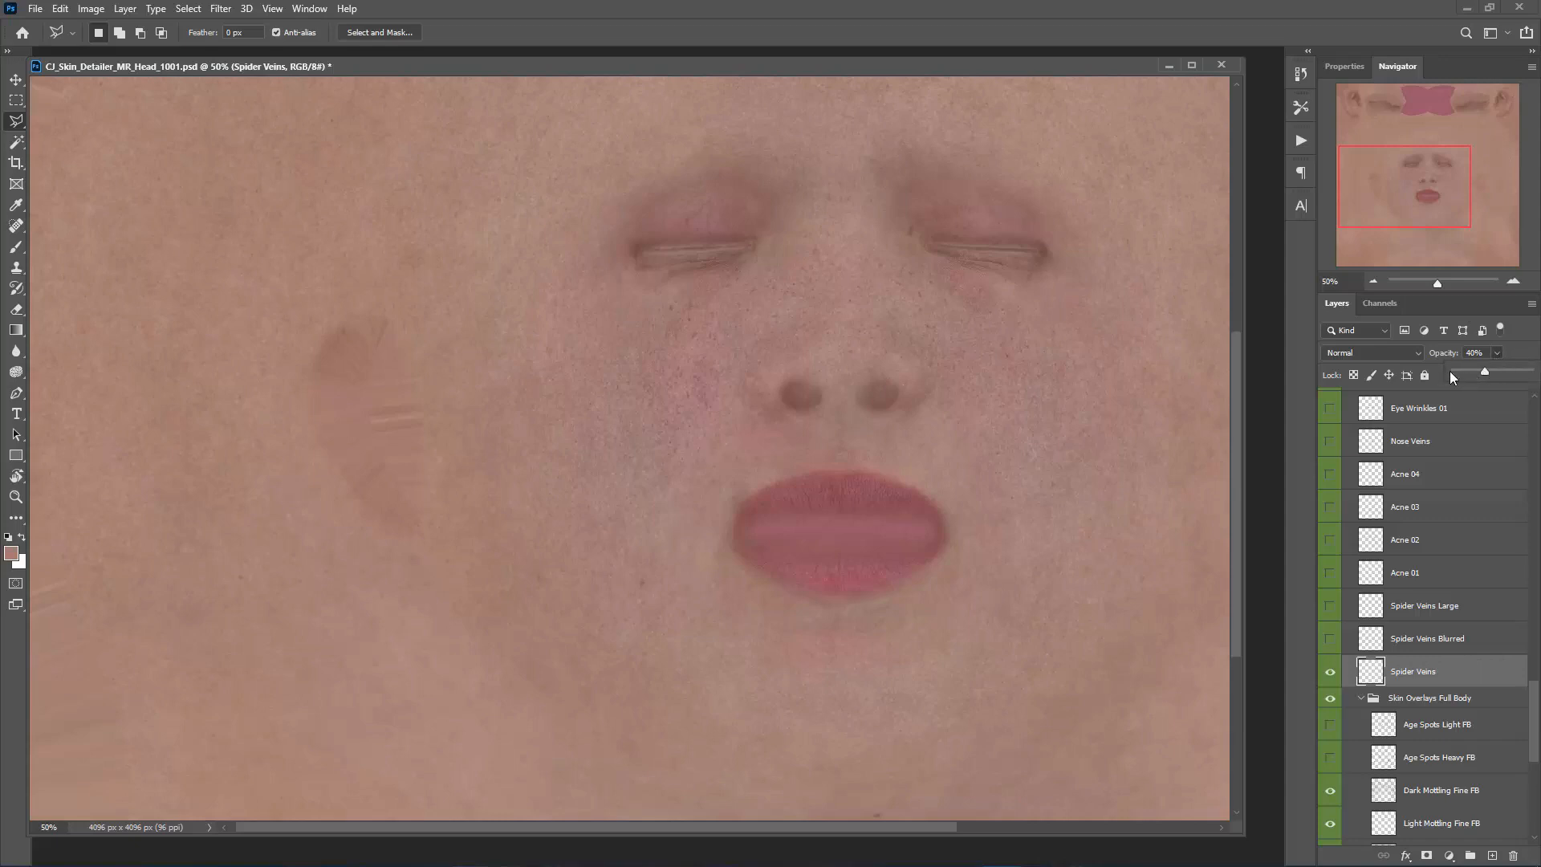
- Preview the Spider Veins layer at 100% opacity and settle on an opacity of 51%
left_click_drag(1486, 374, 1523, 379)
left_click_drag(1425, 212, 1447, 213)
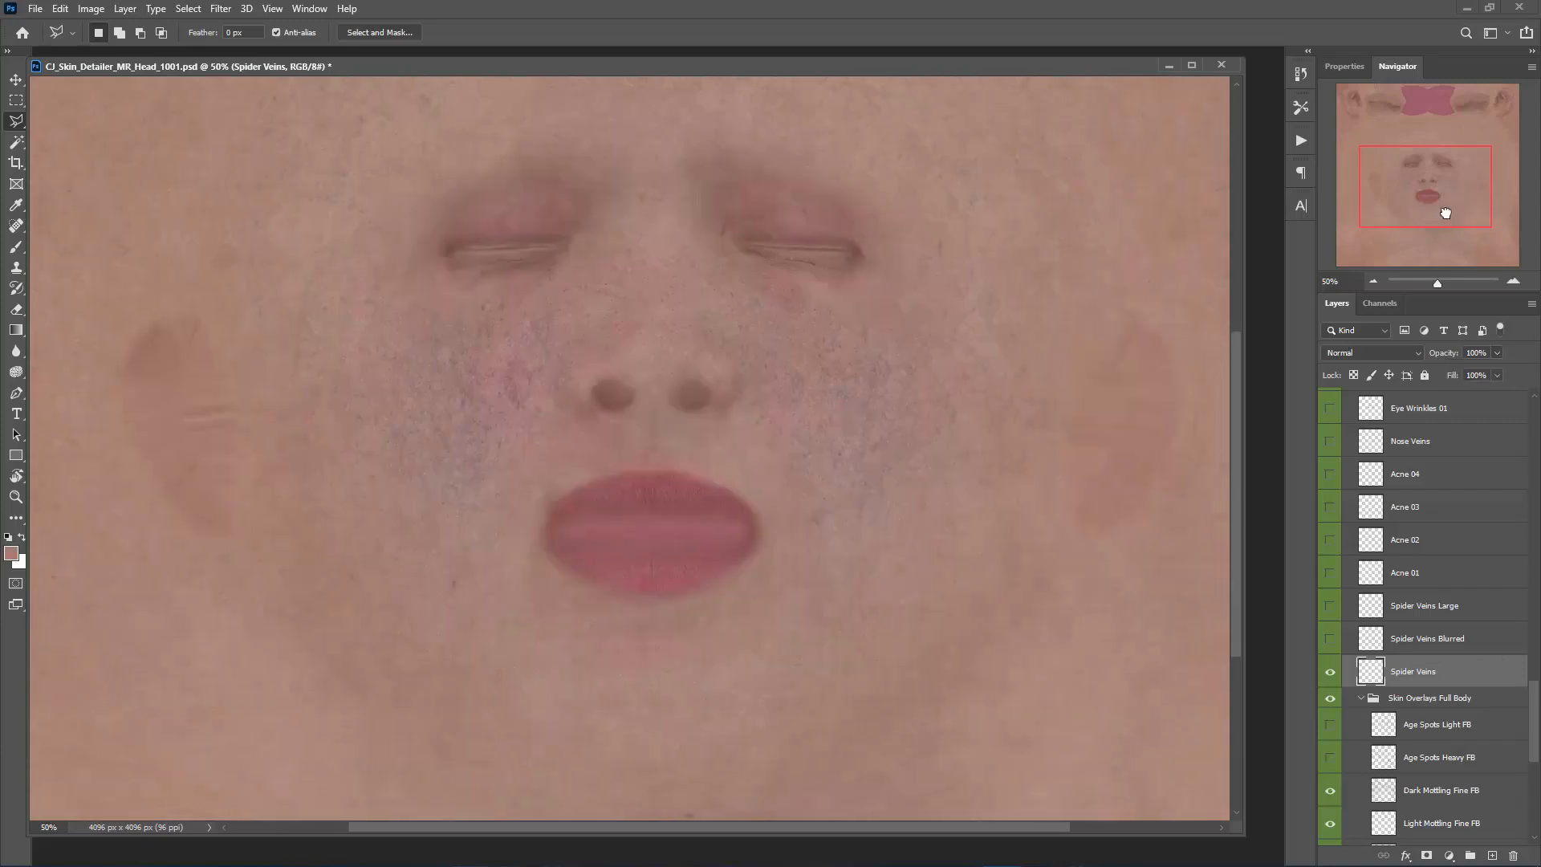
left_click(1498, 353)
- Examine the Spider Veins effect on the cheeks at 50% and 100% zoom by switching the layer off and on
left_click(1330, 674)
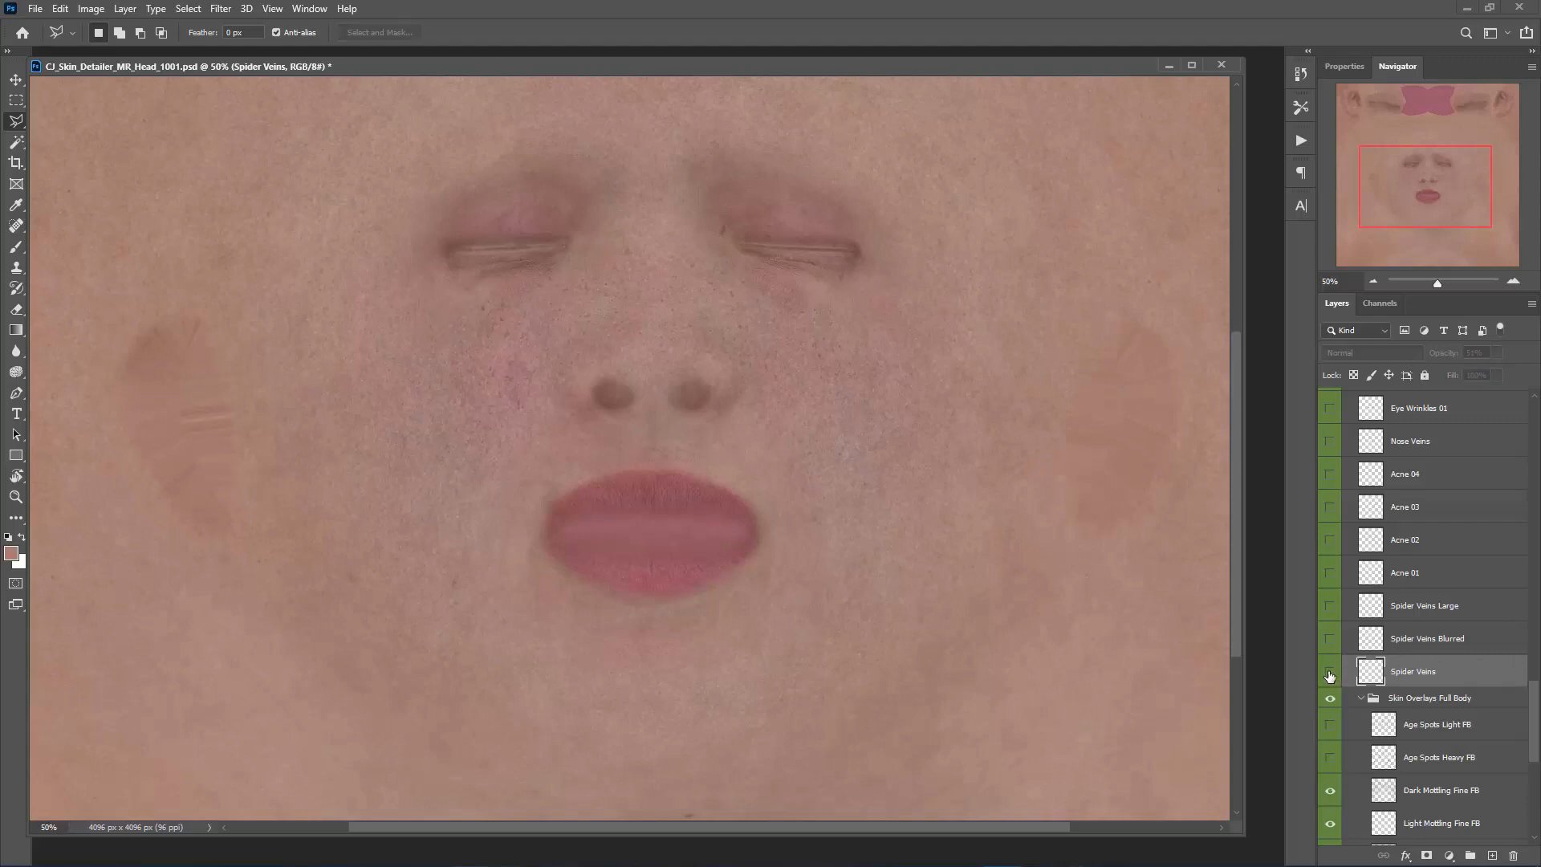
left_click(1329, 674)
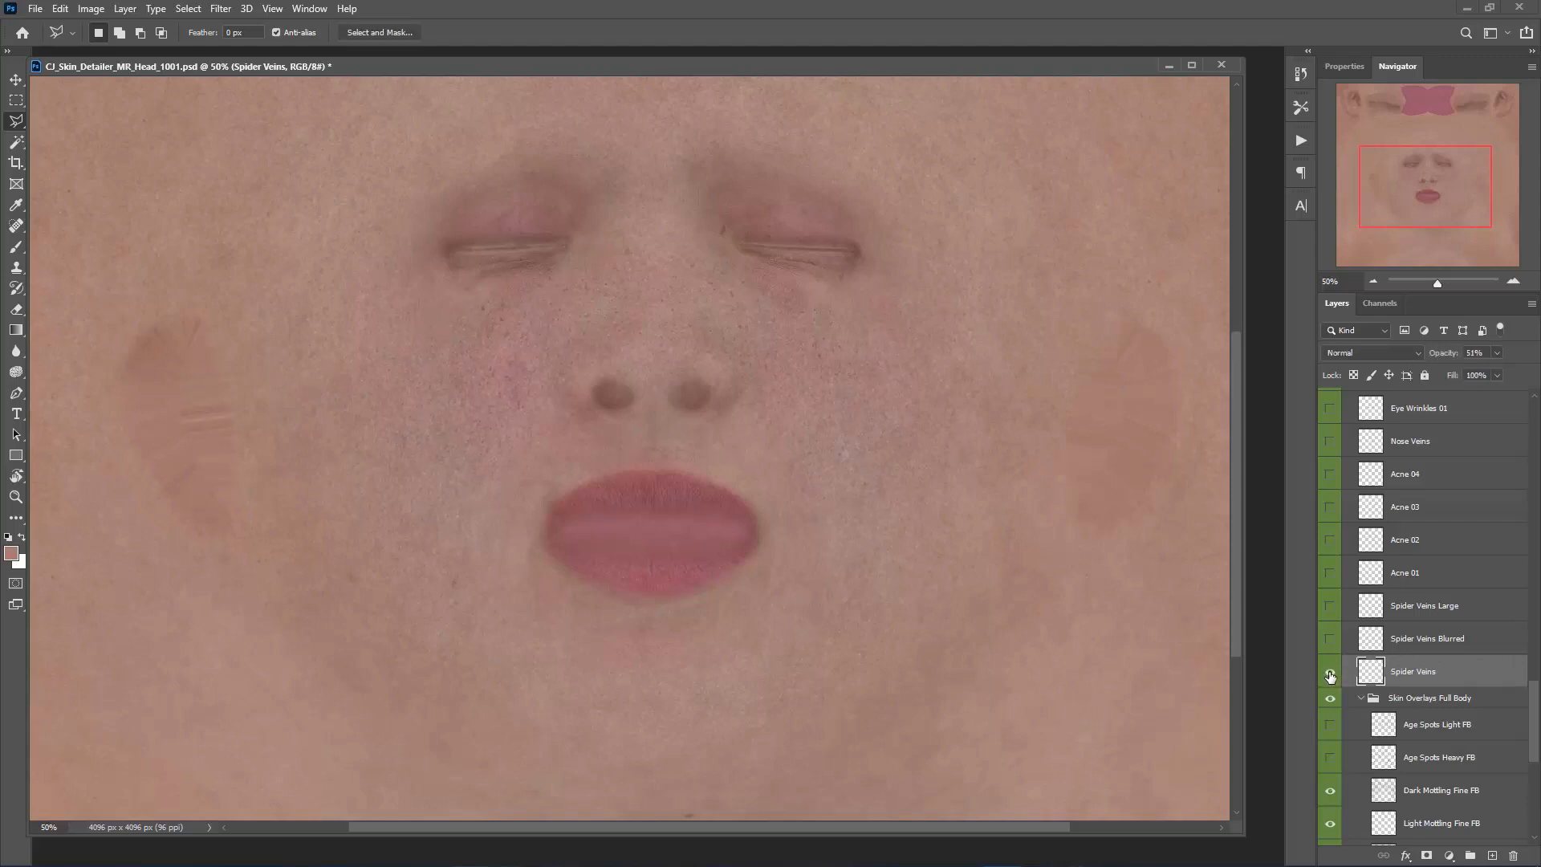
left_click(1513, 282)
left_click(1513, 282)
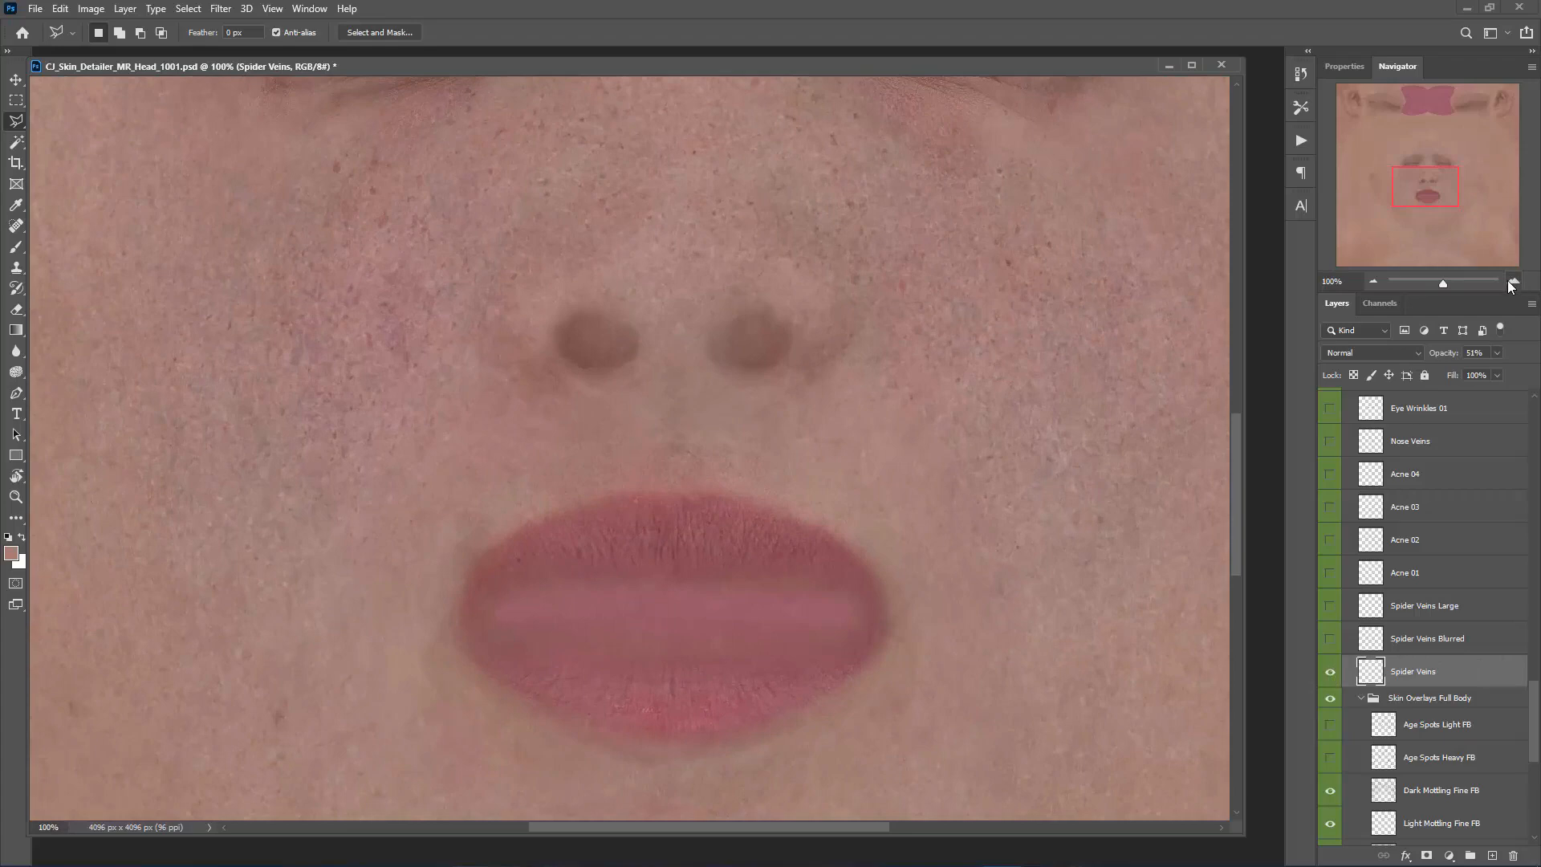
left_click_drag(1415, 174, 1403, 163)
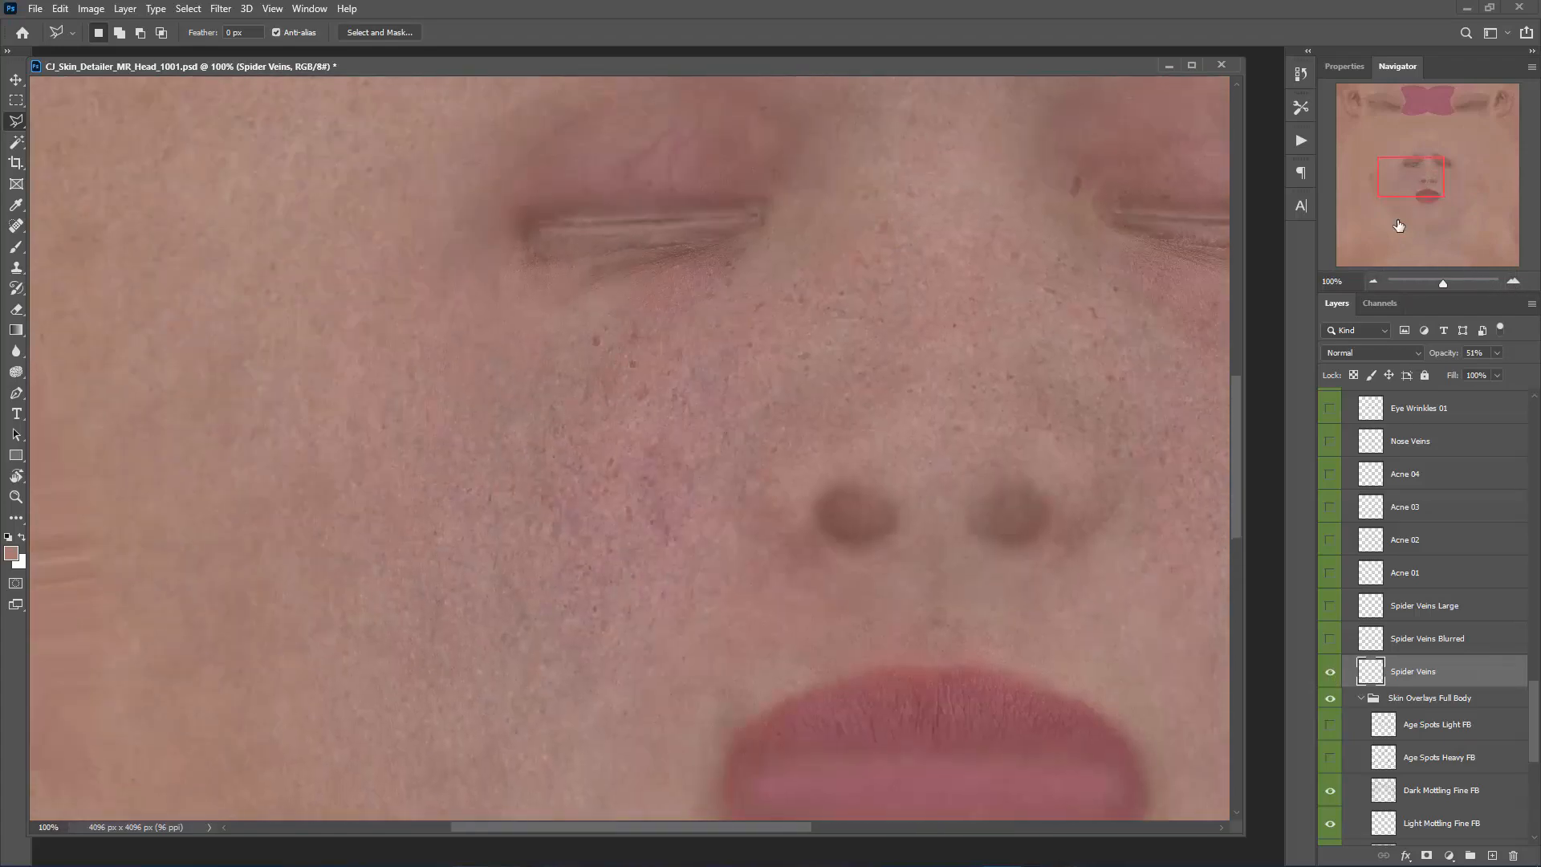
left_click(1330, 674)
left_click(1330, 674)
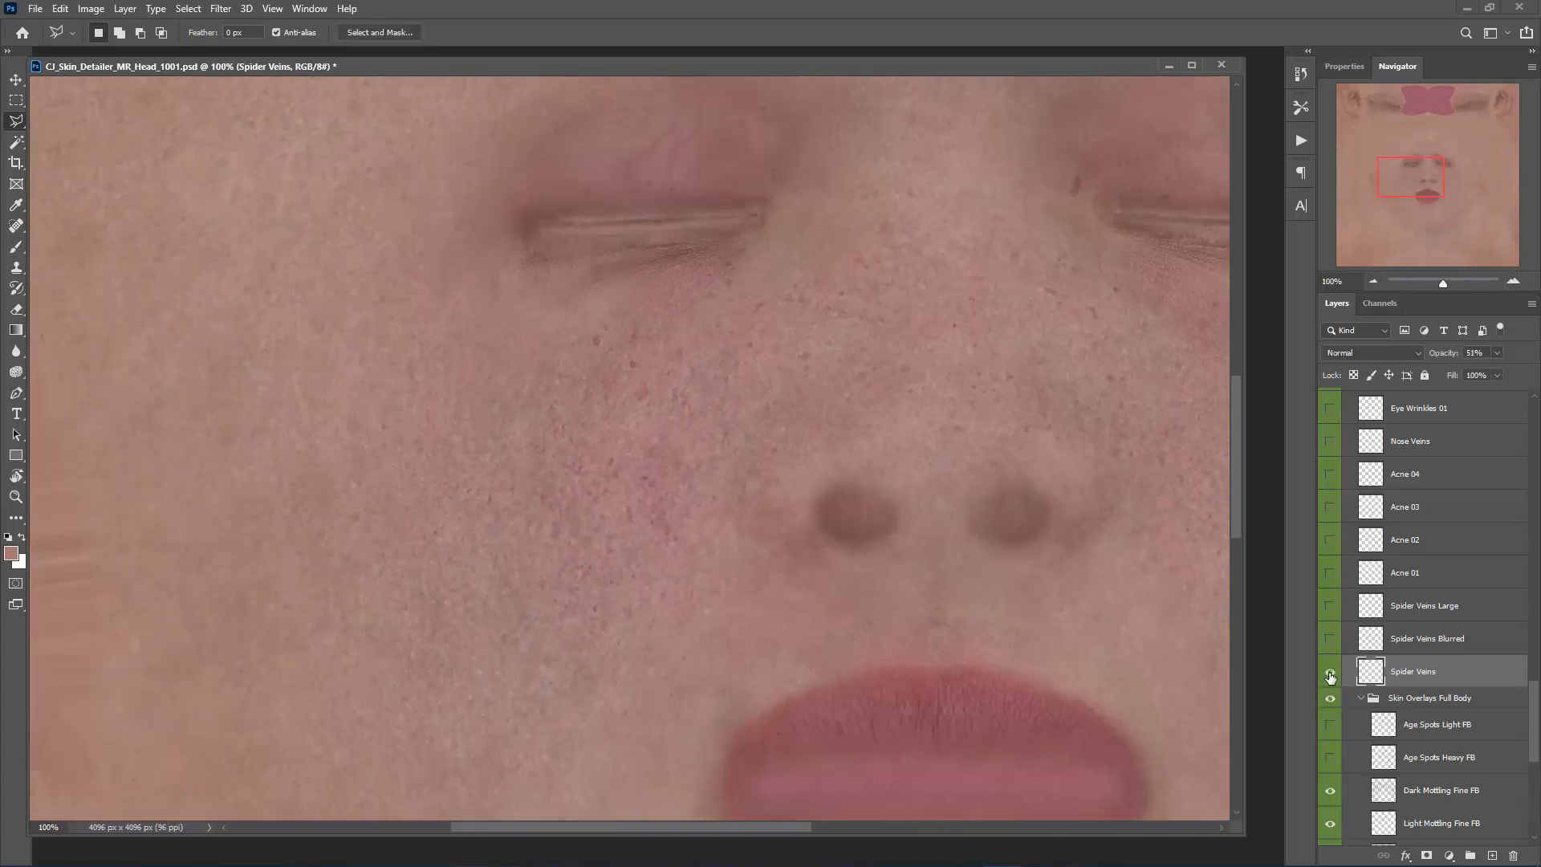
left_click(1374, 278)
left_click(1373, 276)
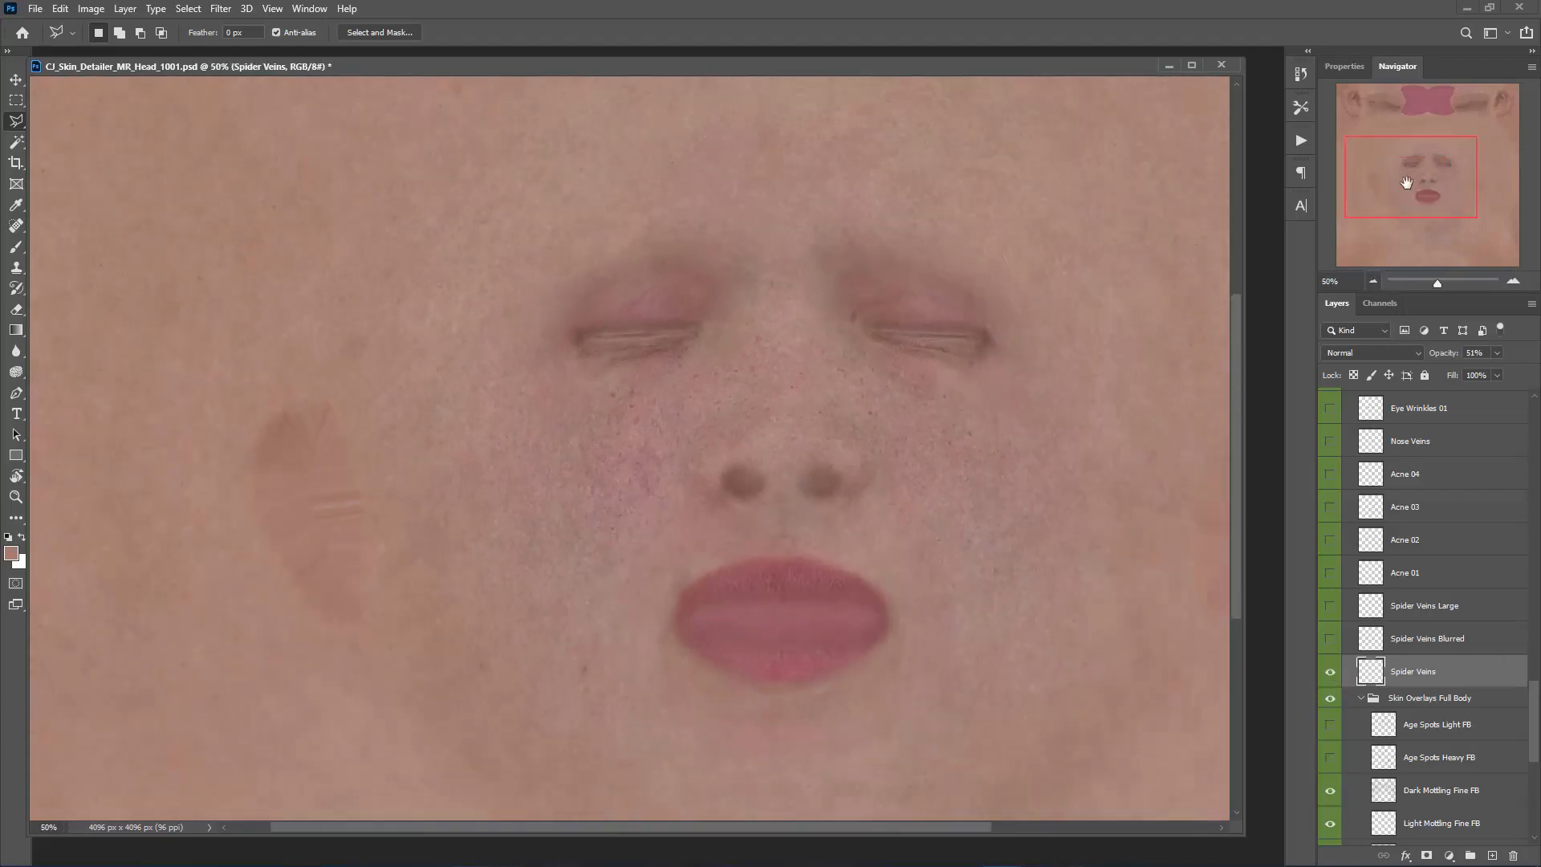
- Make the Spider Veins Large layer visible and active, and set its opacity to 34%
left_click_drag(1396, 185, 1386, 168)
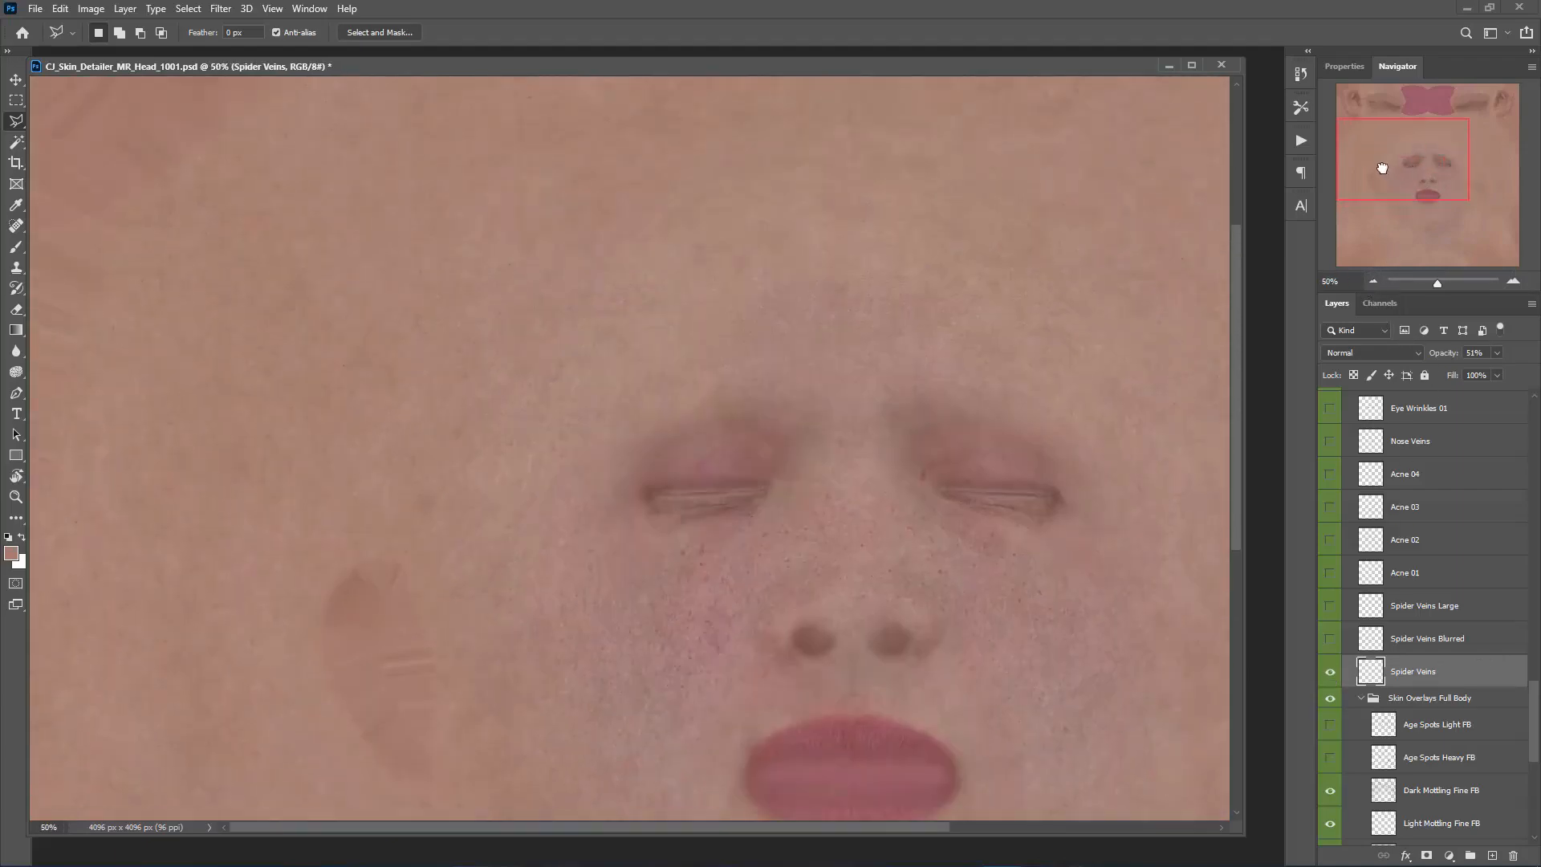
left_click(1331, 608)
left_click(1454, 611)
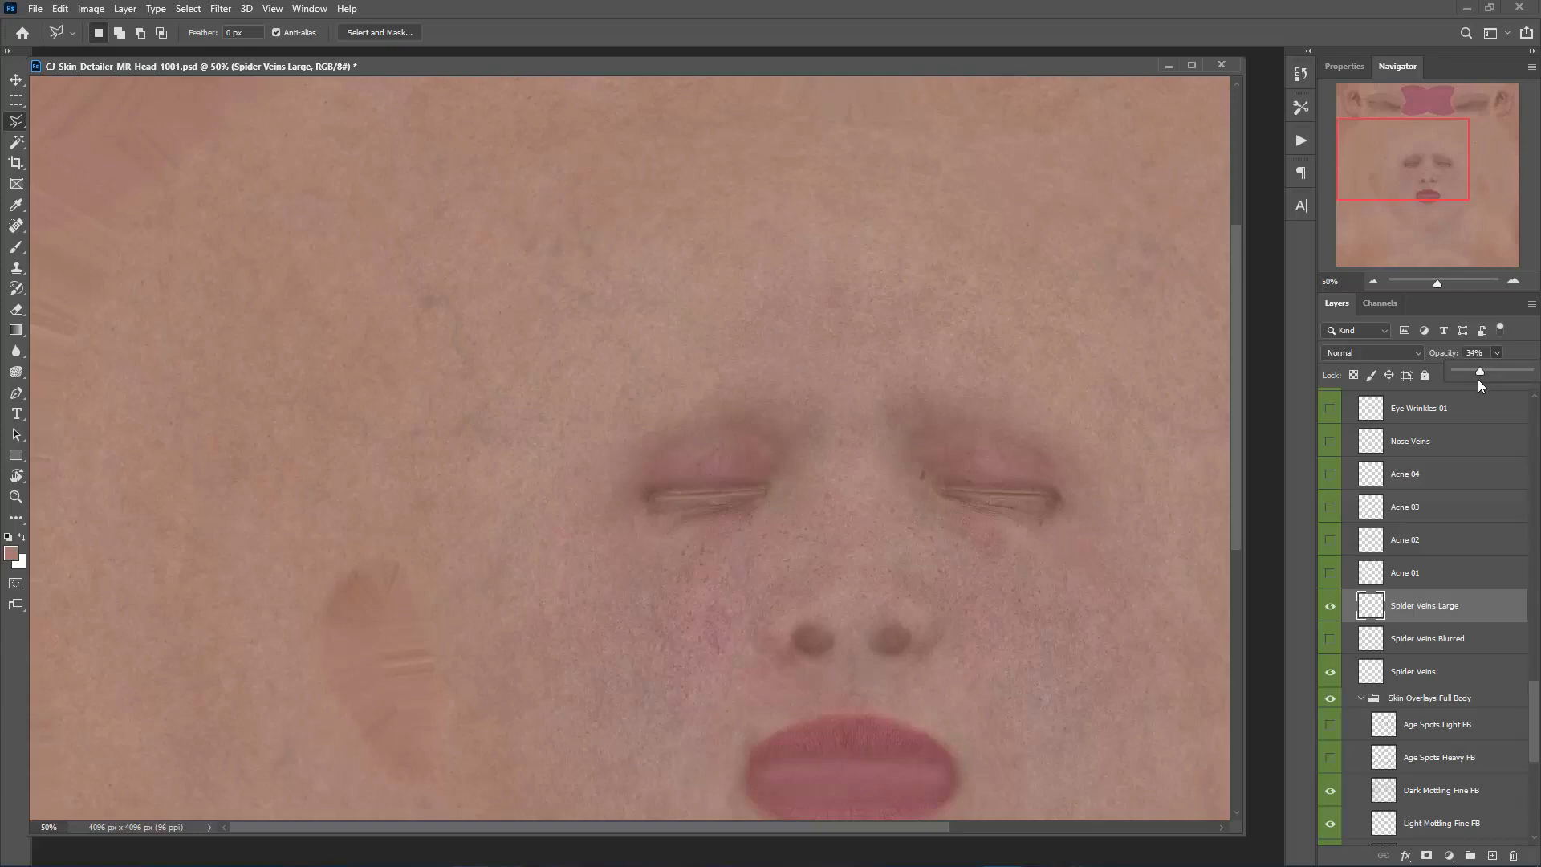
- Examine the Spider Veins Large effect across the face at 25%, 33.33% and 50% zoom, switching the layer off and on
left_click(1372, 280)
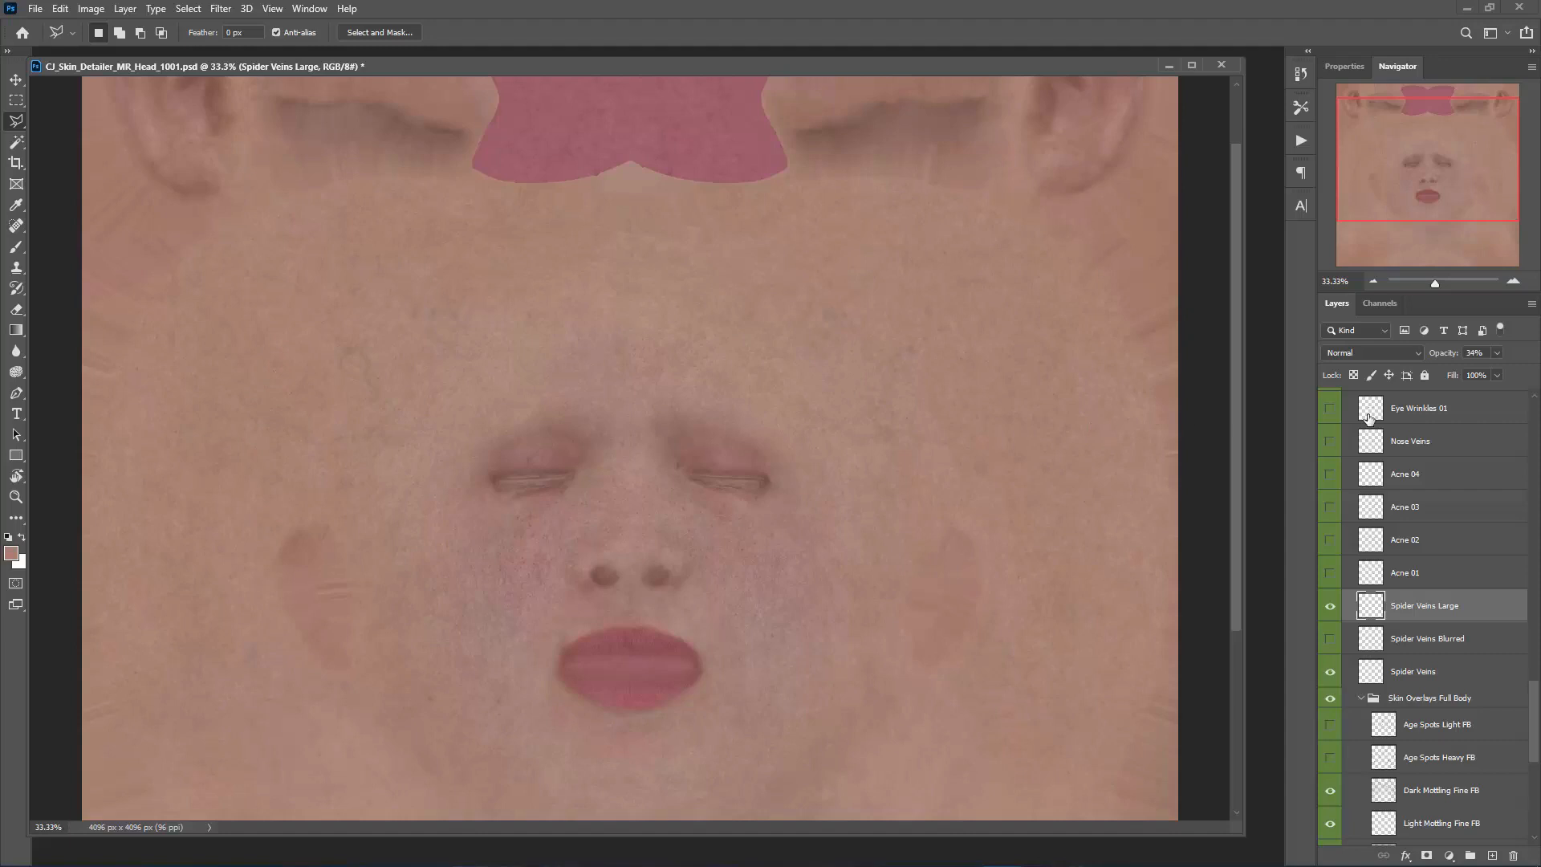
left_click(1513, 281)
left_click_drag(1445, 172, 1450, 170)
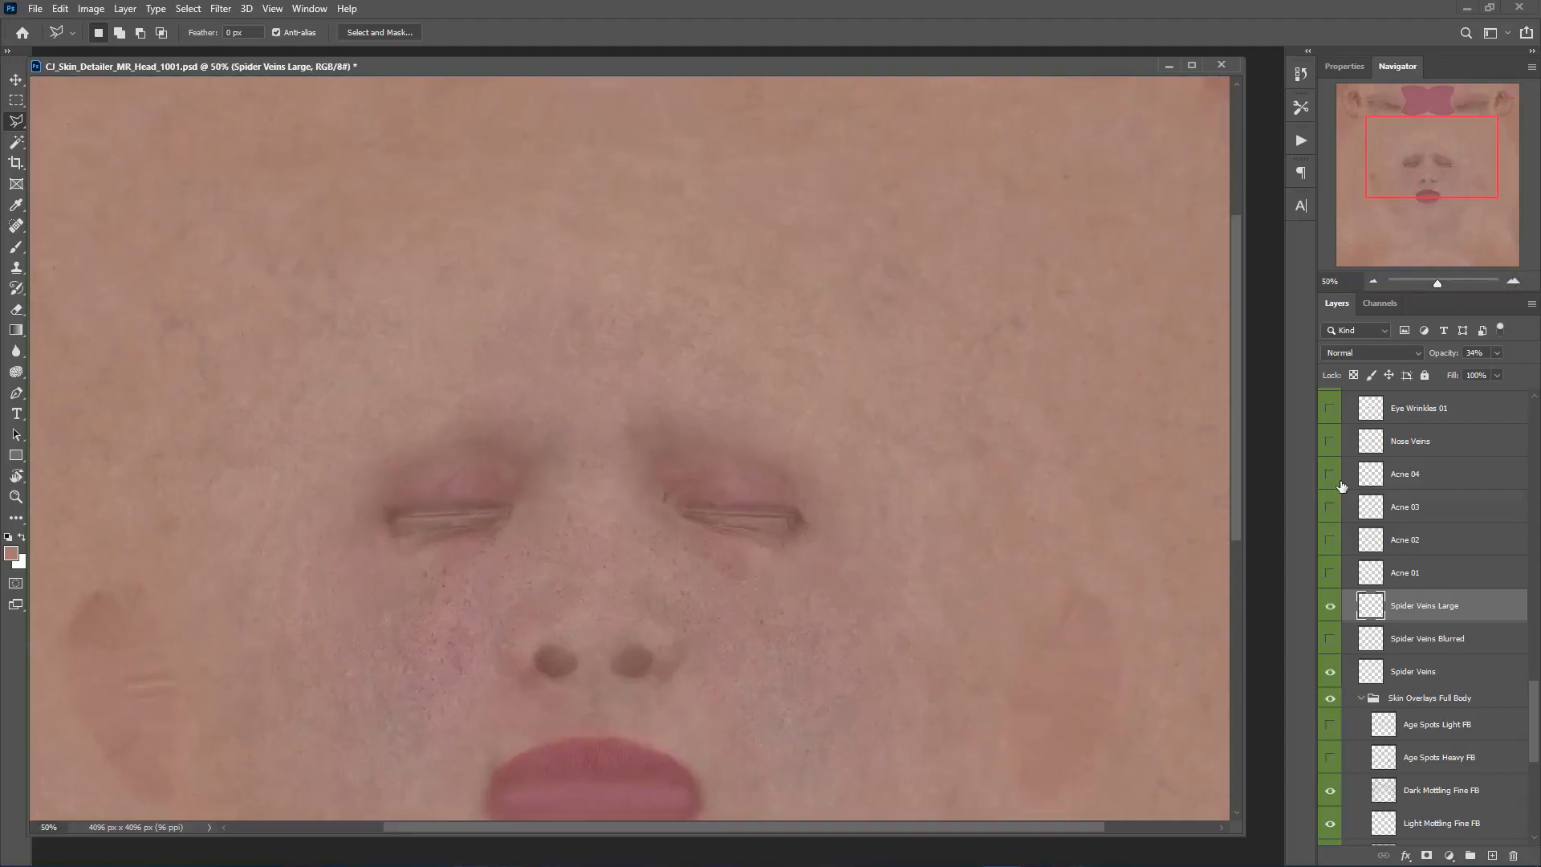
left_click(1329, 606)
left_click(1329, 606)
left_click(1329, 607)
left_click(1329, 607)
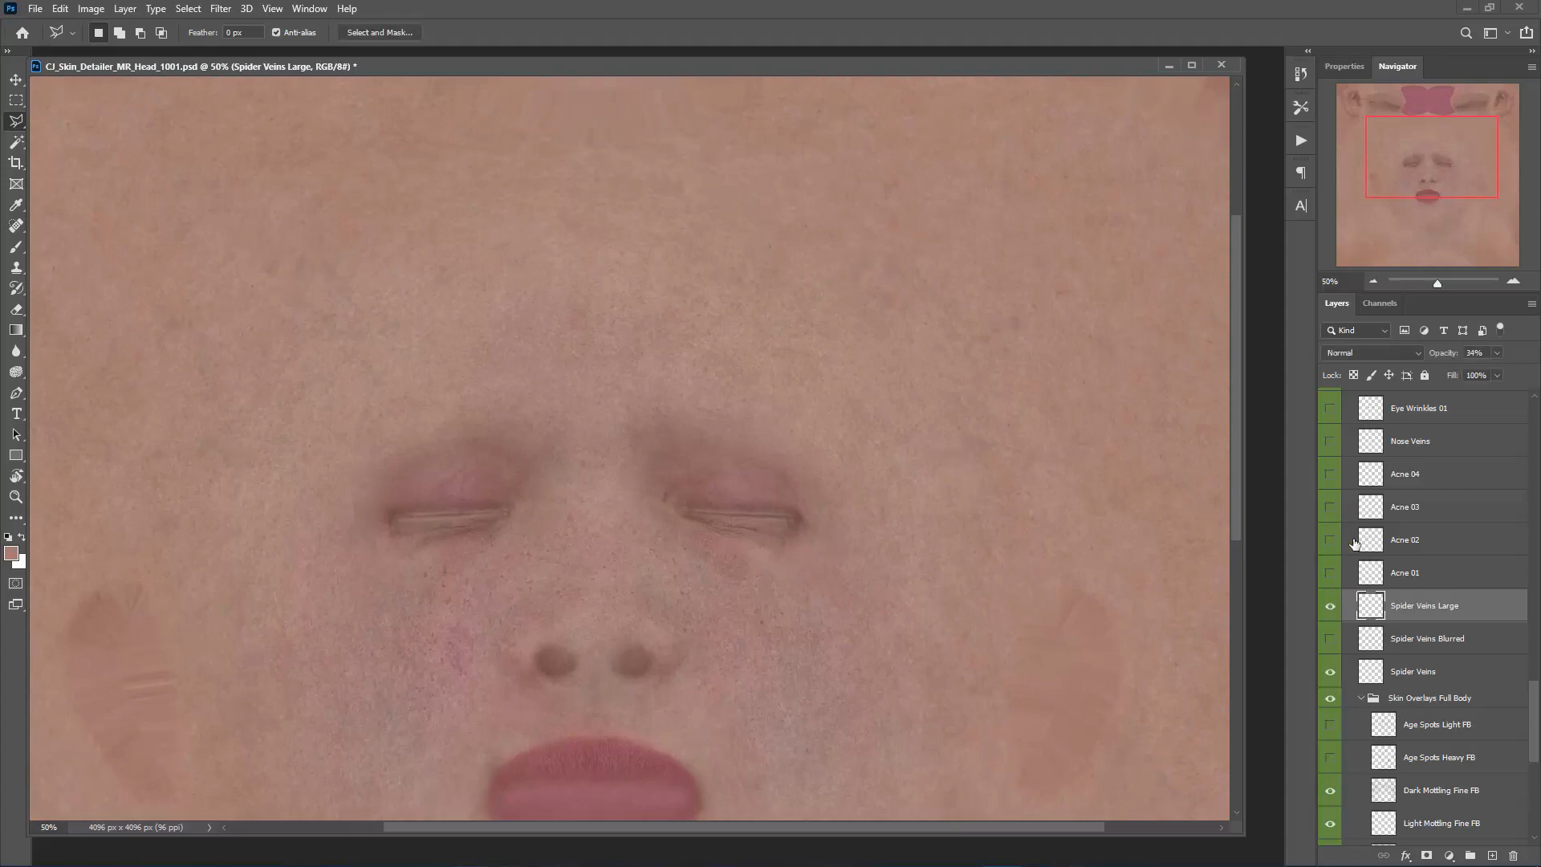
left_click(1373, 281)
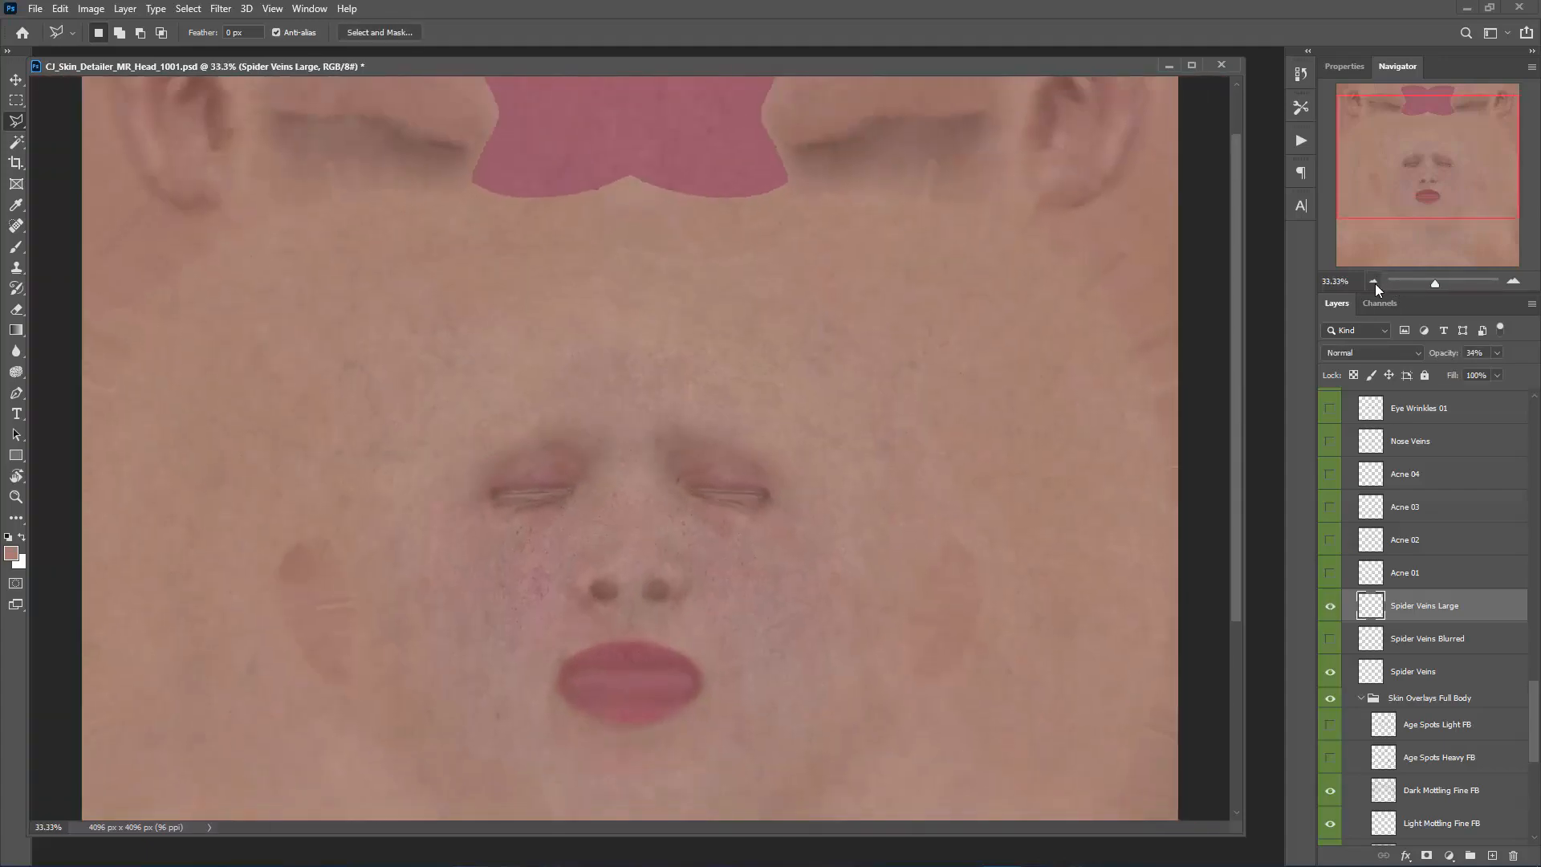
left_click(1373, 282)
left_click(1419, 211)
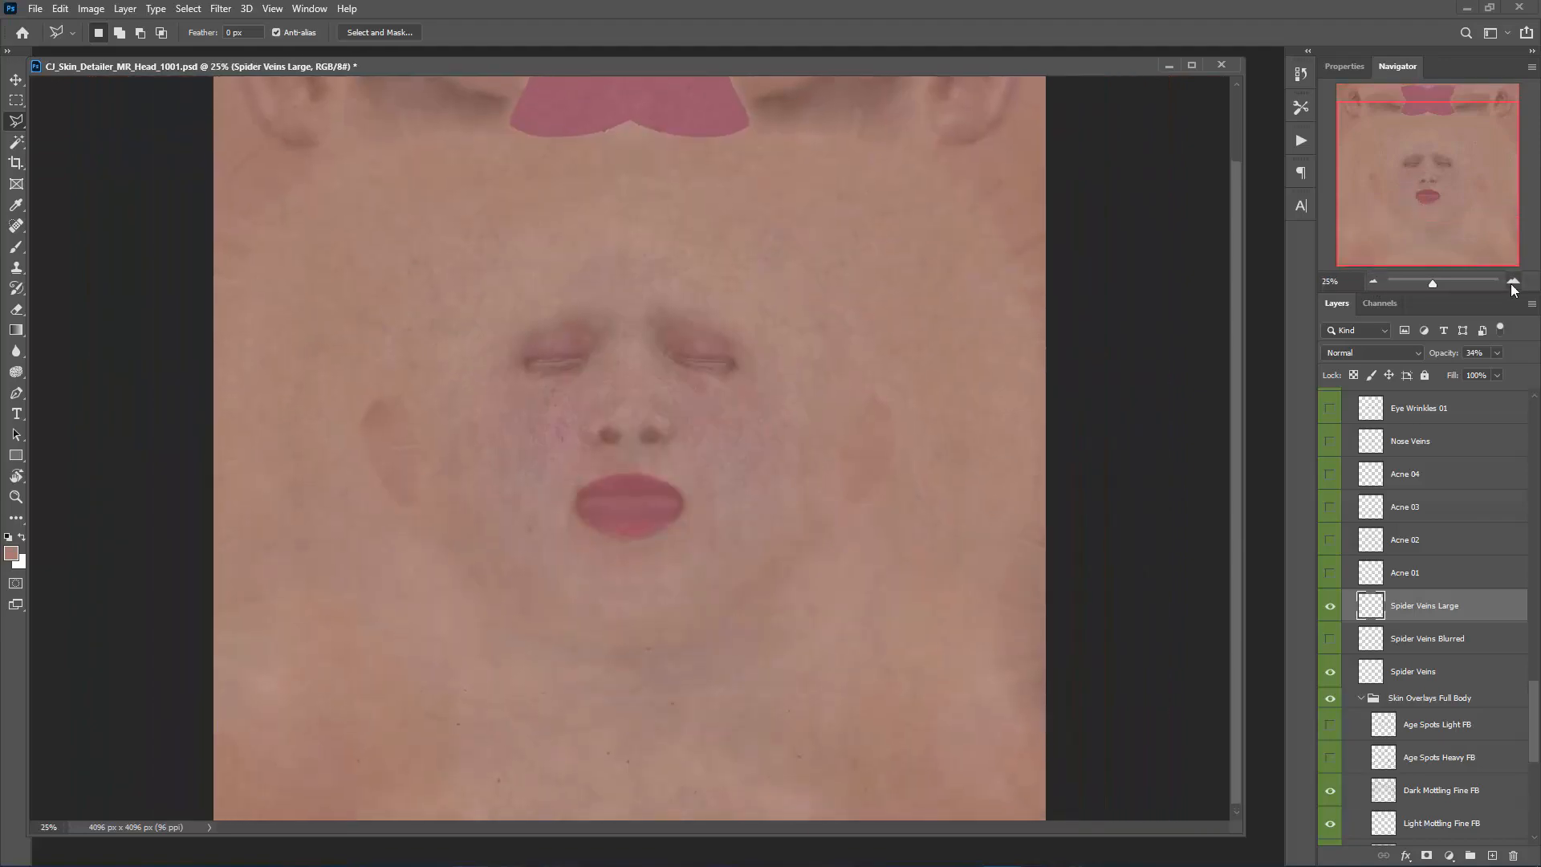
left_click(1513, 283)
left_click_drag(1448, 215, 1445, 205)
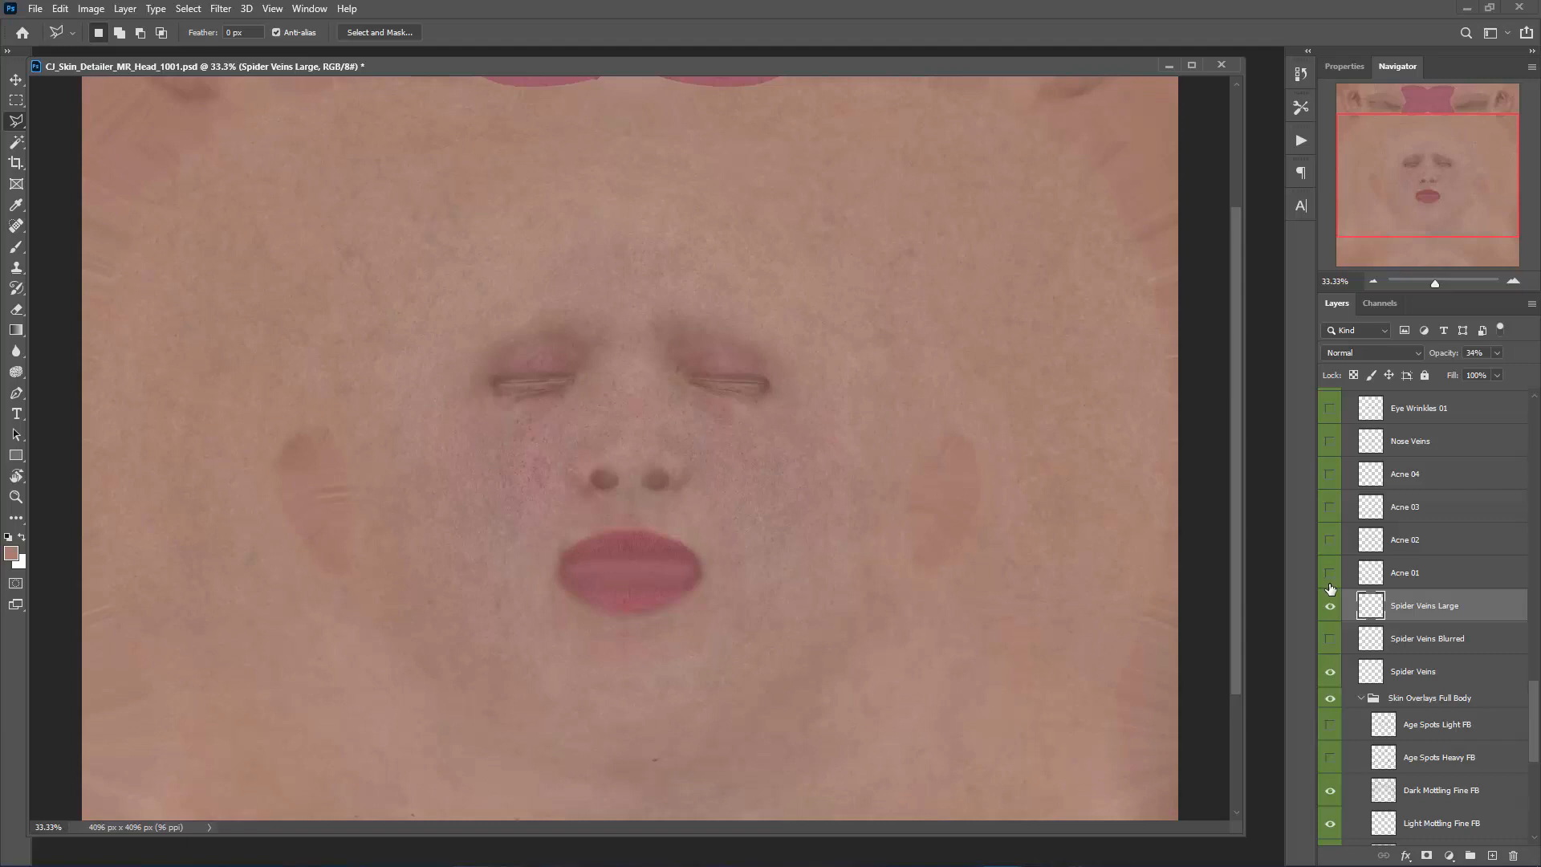
- Make the Acne 01 layer visible and active, preview it at a raised opacity, and return the opacity to 0%
left_click(1514, 282)
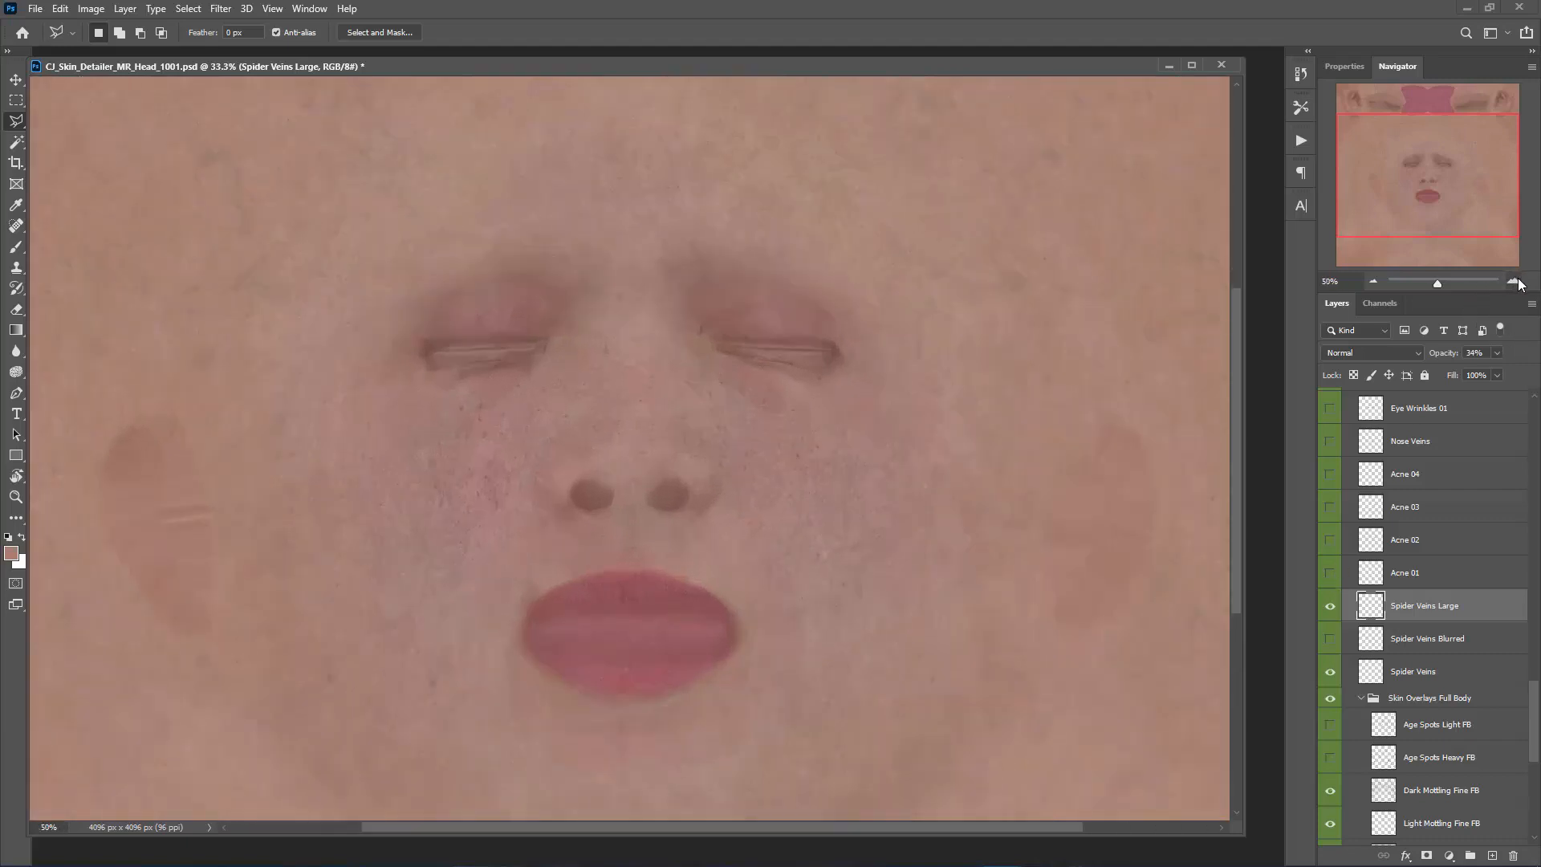
left_click(1330, 575)
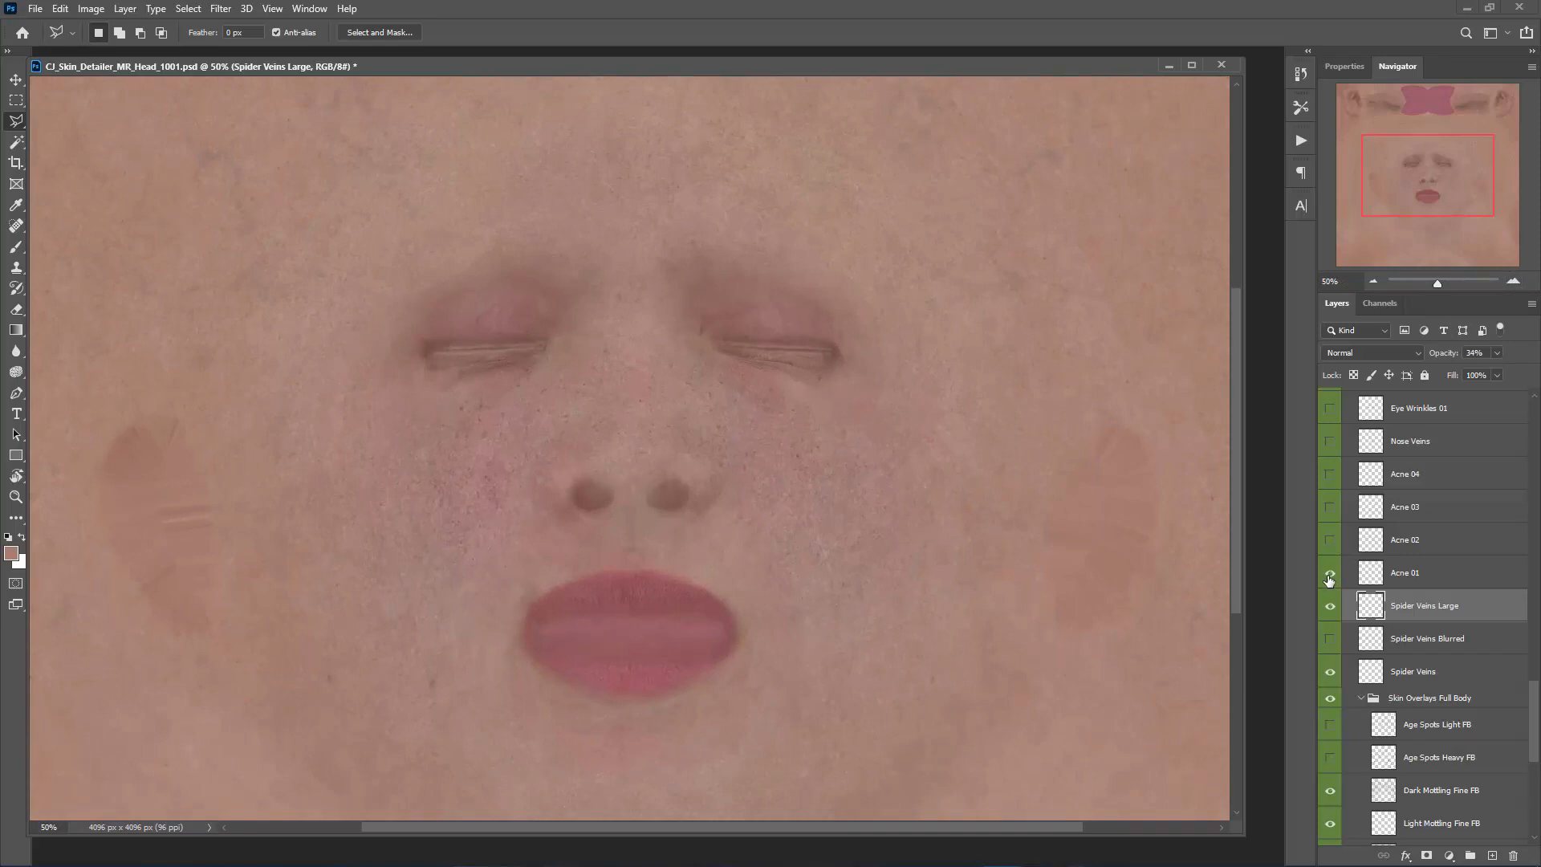
left_click(1444, 578)
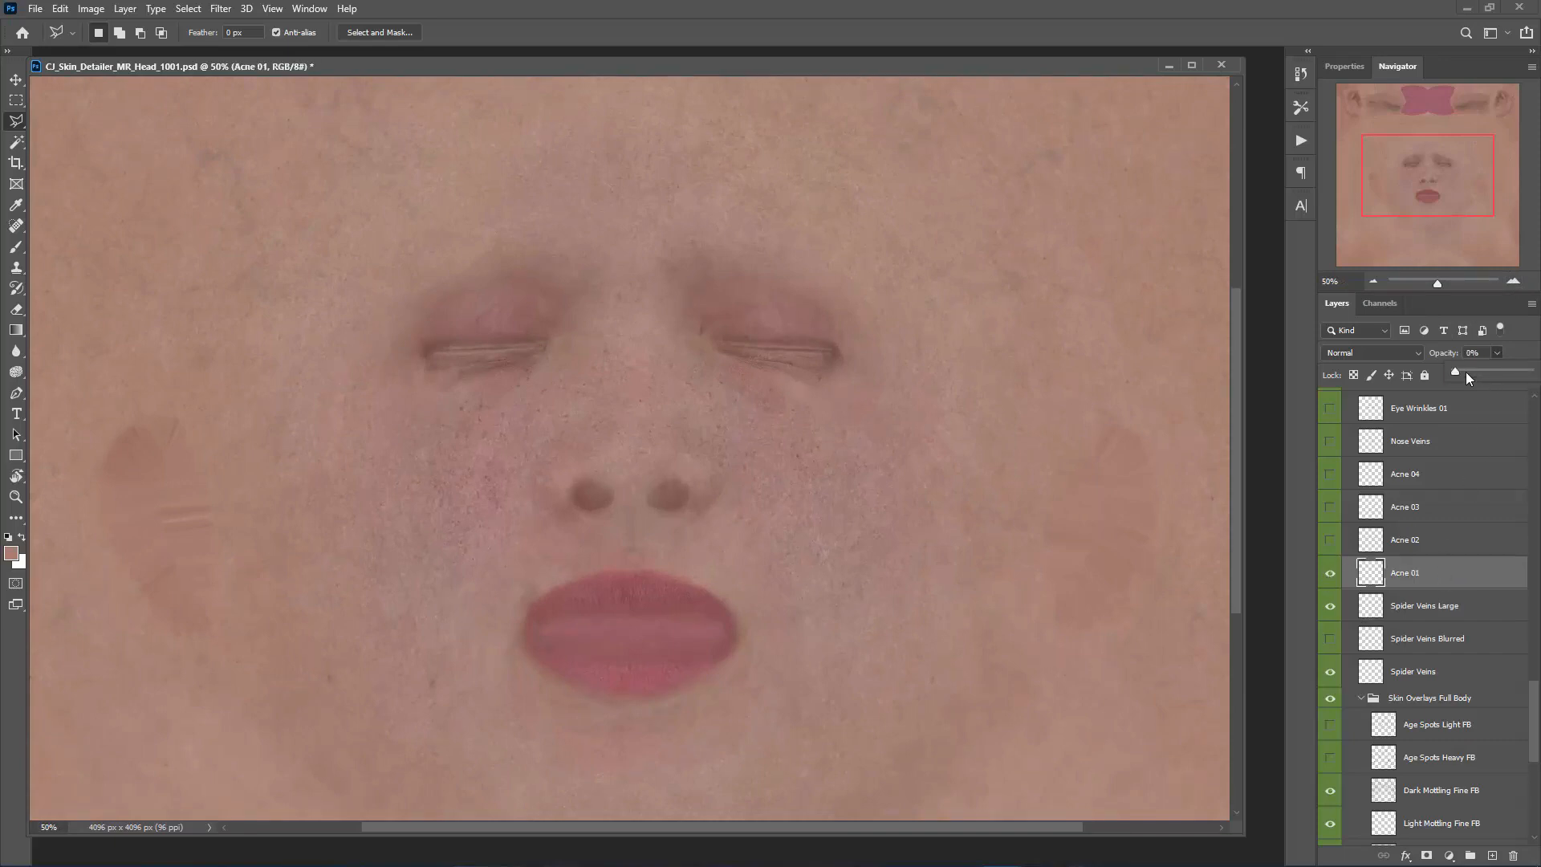
mouse_move(1499, 374)
left_mouse_down()
mouse_move(1536, 373)
mouse_move(1517, 376)
left_mouse_up()
left_click_drag(1442, 378, 1440, 377)
- Make the Acne 02 layer visible and active, preview it at 100% opacity, and set its opacity to 30%
left_click(1330, 539)
left_click(1430, 546)
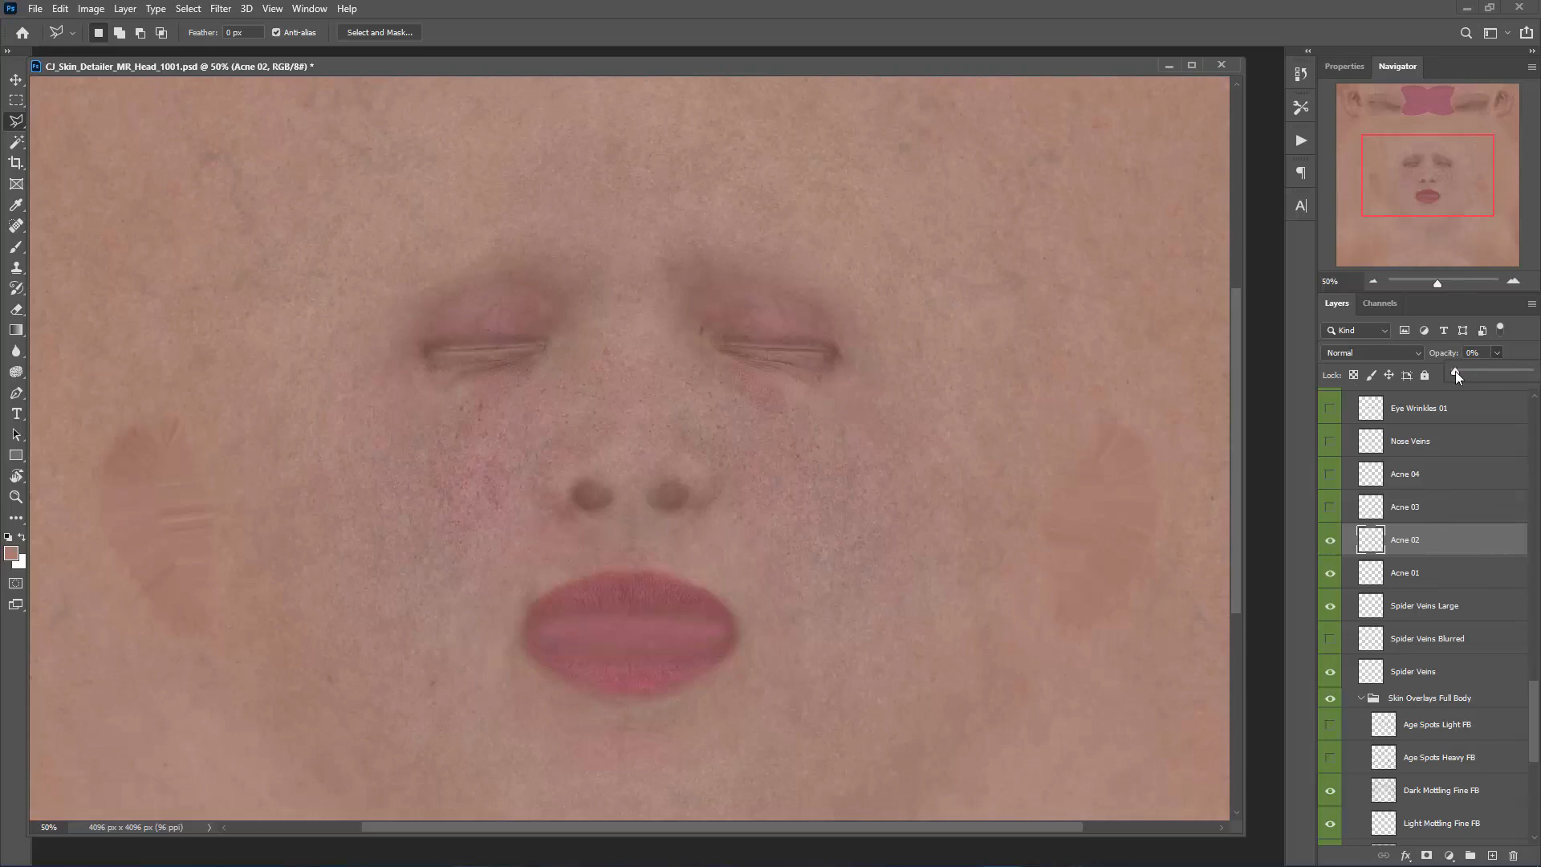
left_click_drag(1492, 373, 1533, 372)
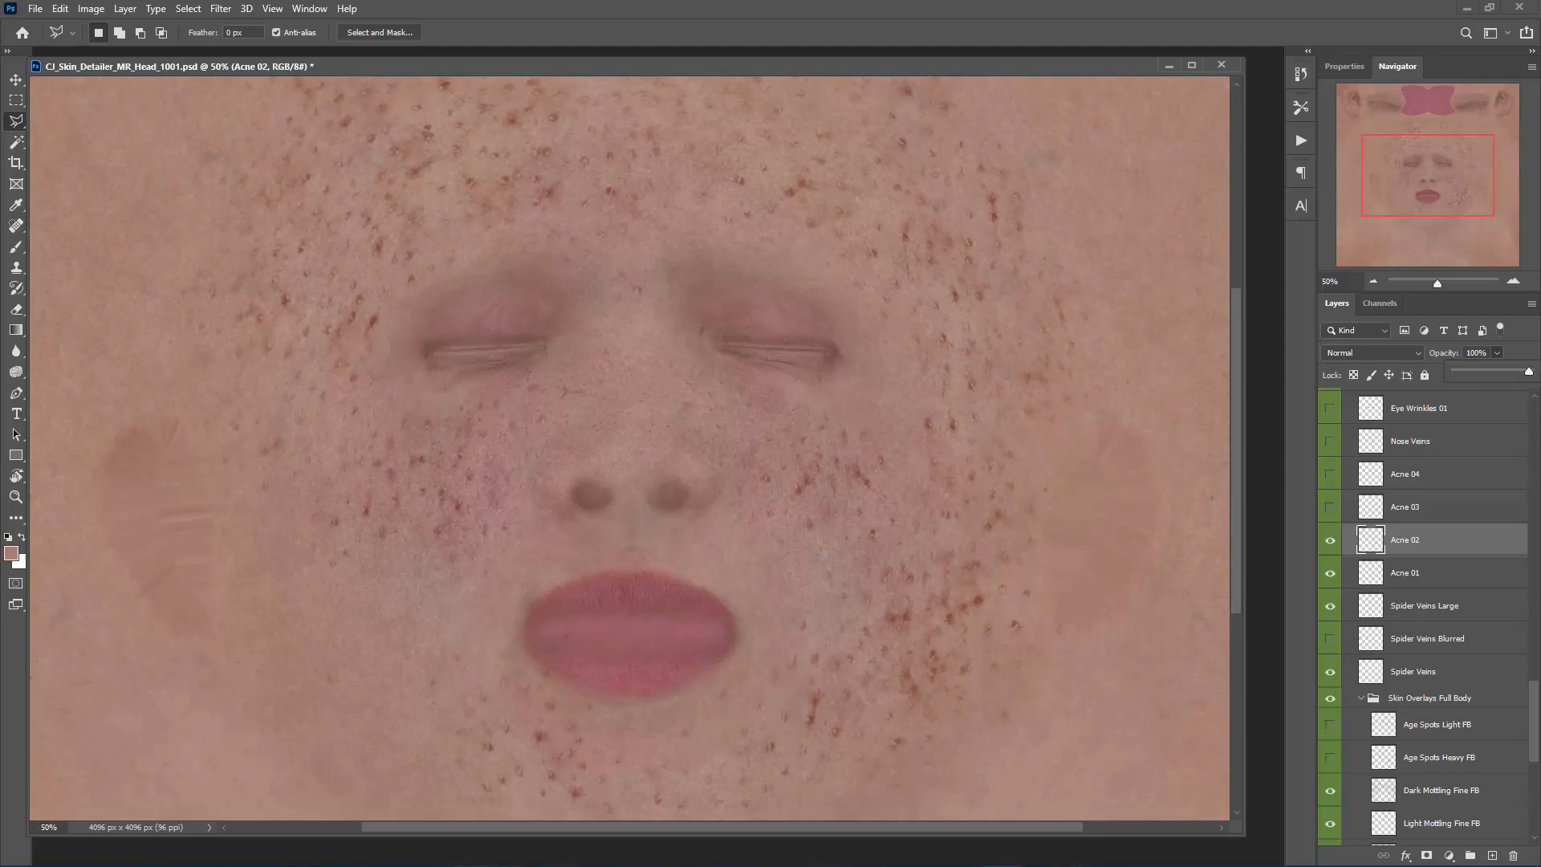
left_click_drag(1533, 372, 1494, 386)
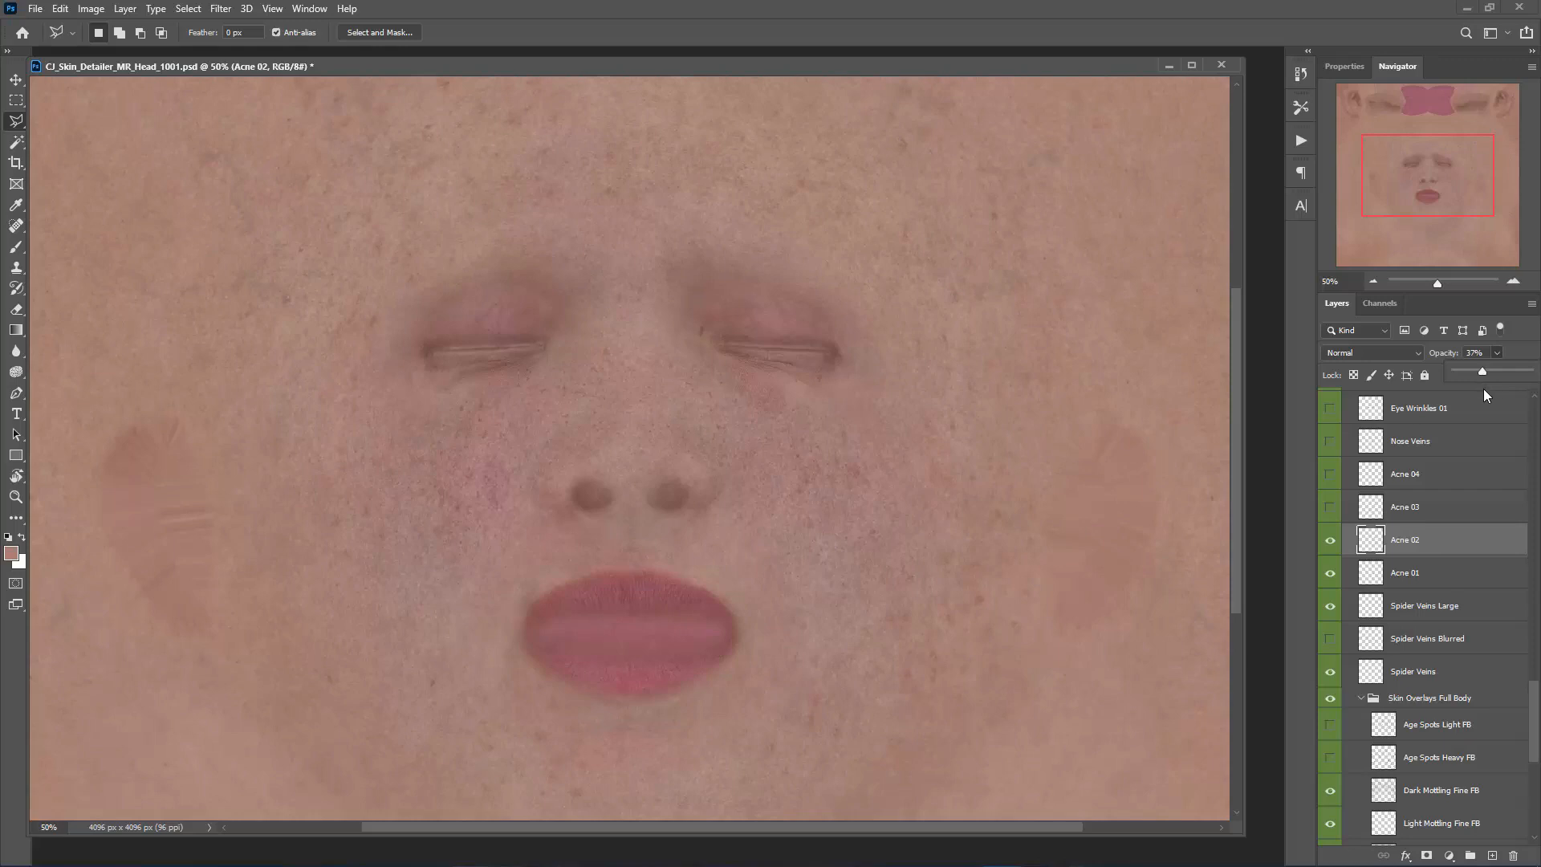
left_click_drag(1420, 197, 1405, 182)
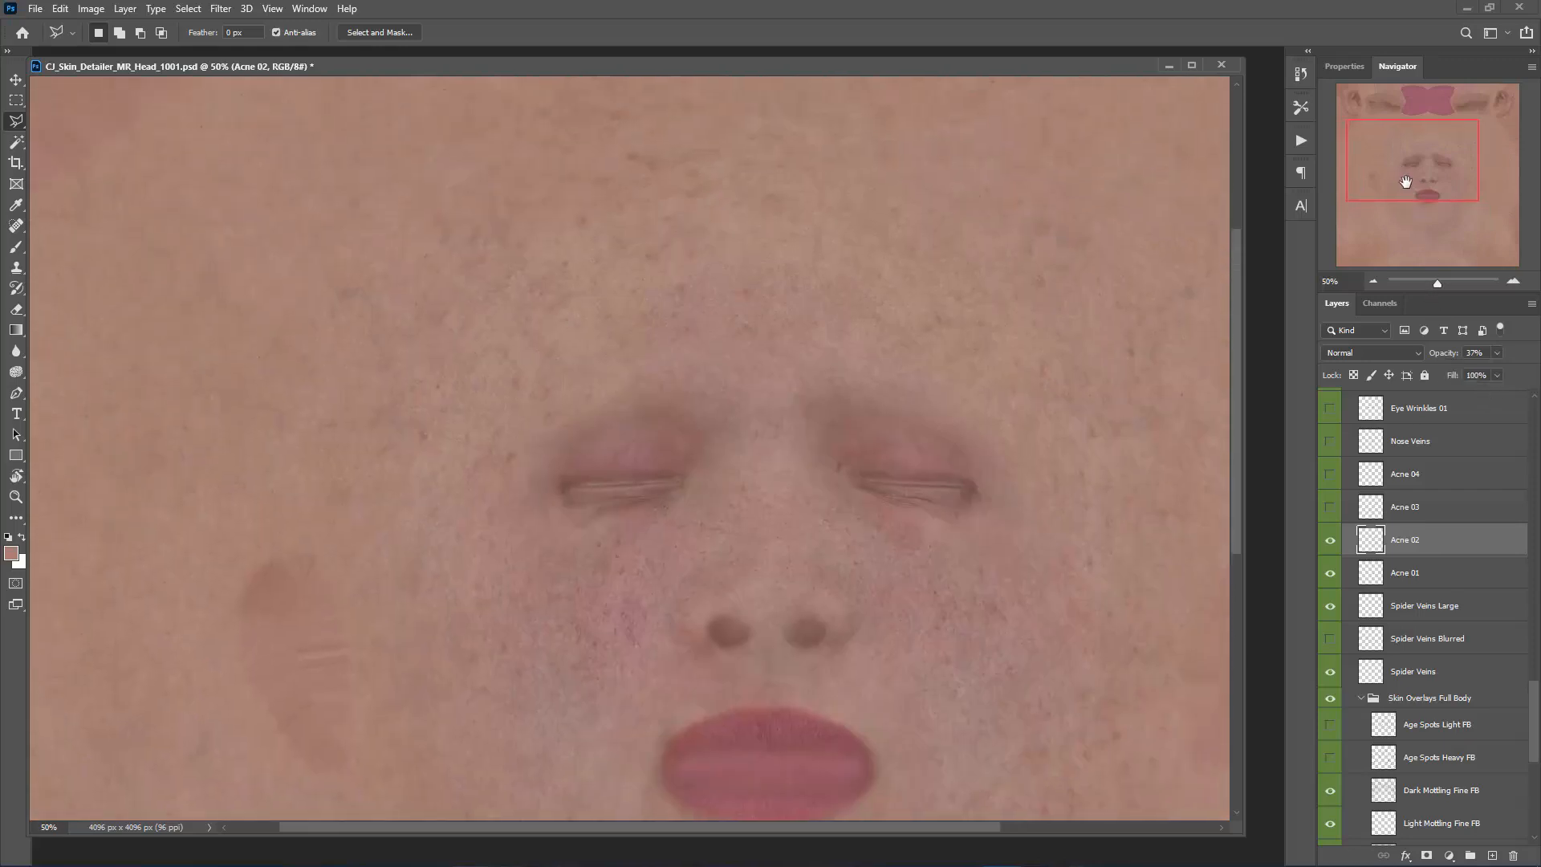
left_click(1475, 355)
type("30")
key("Return")
- Compare the face with and without the Acne 02 layer, leaving the layer hidden
left_click(1331, 544)
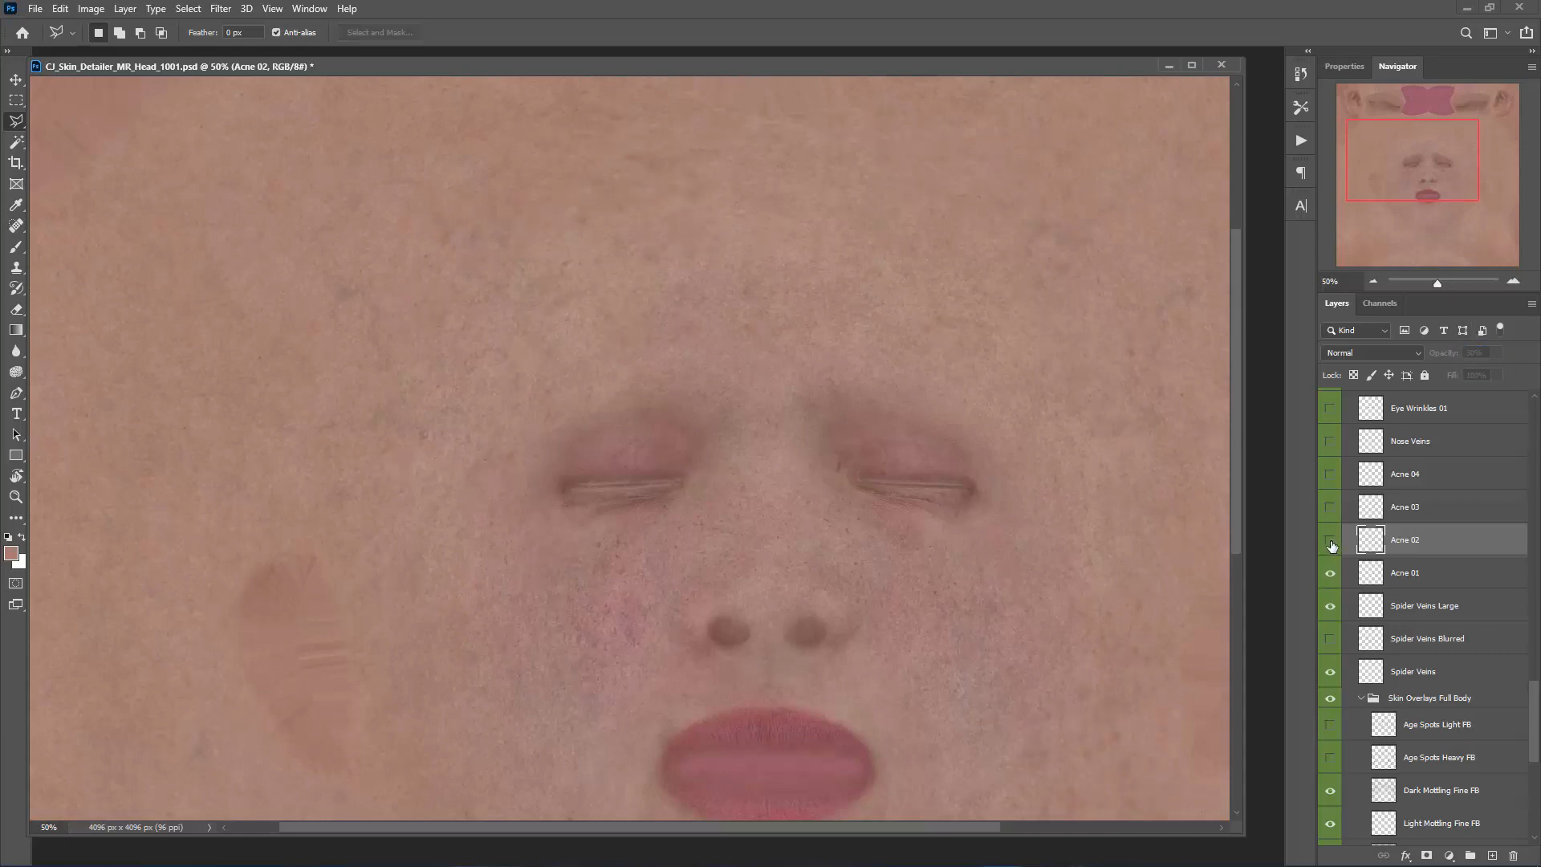
left_click(1332, 544)
left_click(1332, 544)
left_click(1332, 545)
left_click(1332, 545)
left_click(1332, 544)
left_click(1332, 545)
- Show the Acne 03 layer, preview it at about 79% opacity, and hide it again
left_click(1330, 508)
left_click(1422, 502)
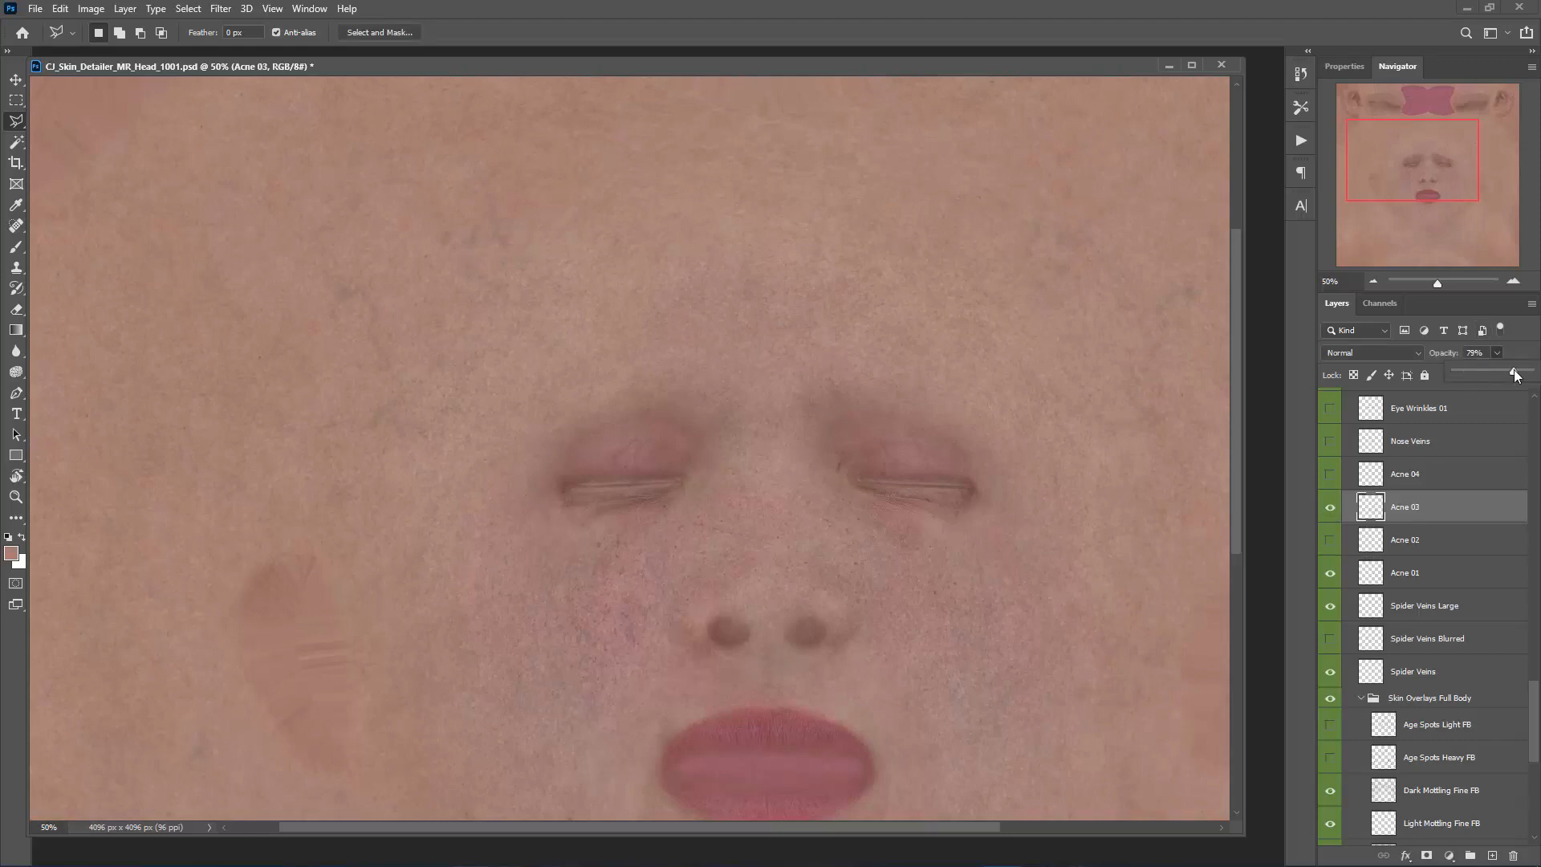
left_click(1330, 506)
- Show the Acne 04 layer, preview its blemishes across the face at 100% opacity, and hide the layer again
left_click(1330, 473)
left_click(1419, 474)
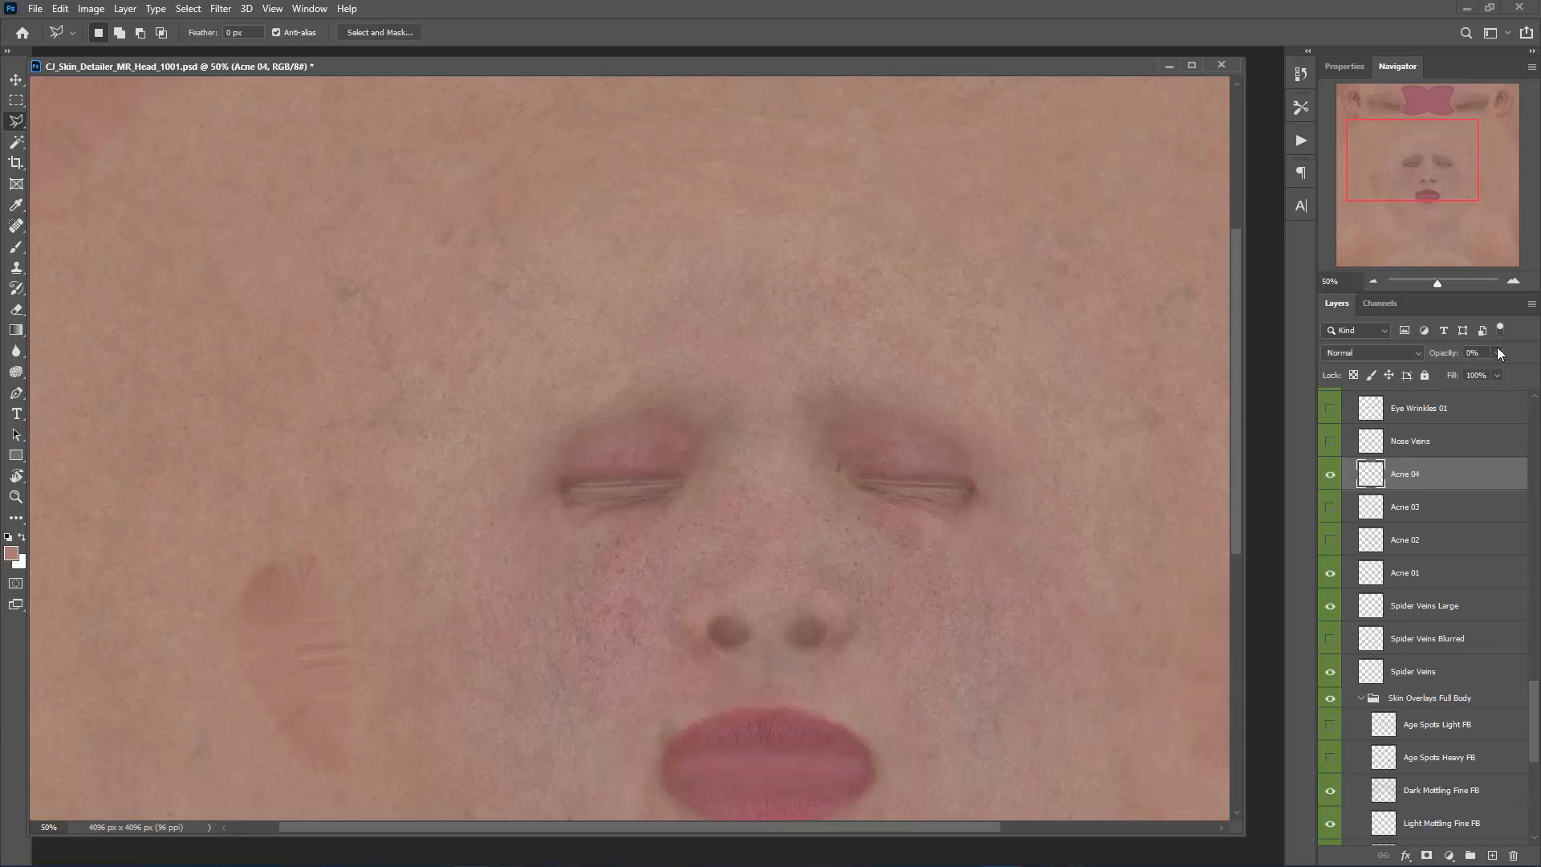
left_click_drag(1509, 374, 1535, 374)
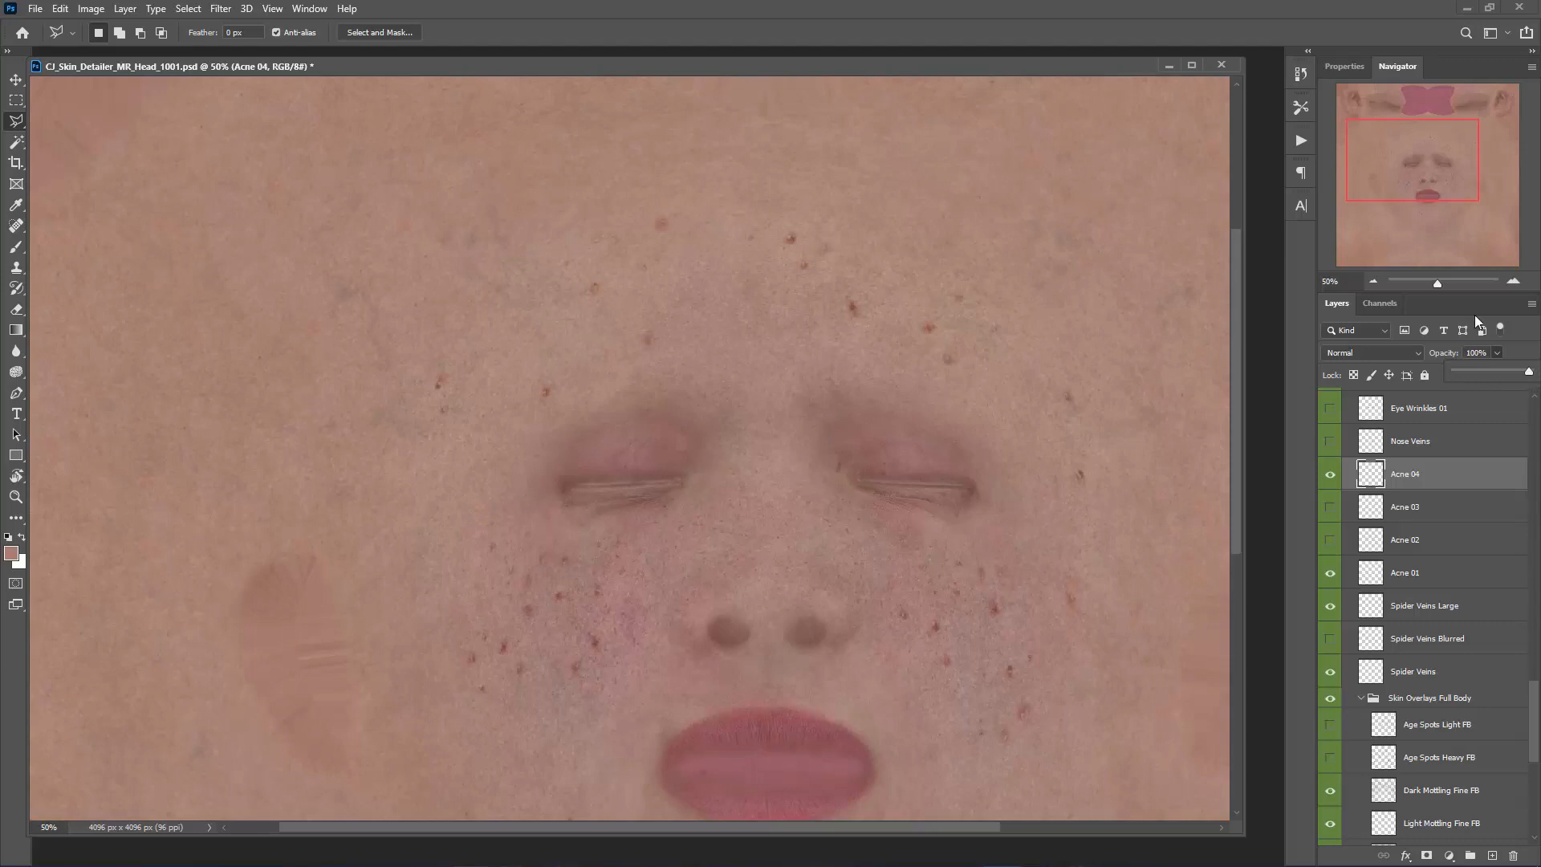
mouse_move(1441, 168)
left_mouse_down()
mouse_move(1462, 189)
mouse_move(1458, 173)
left_mouse_up()
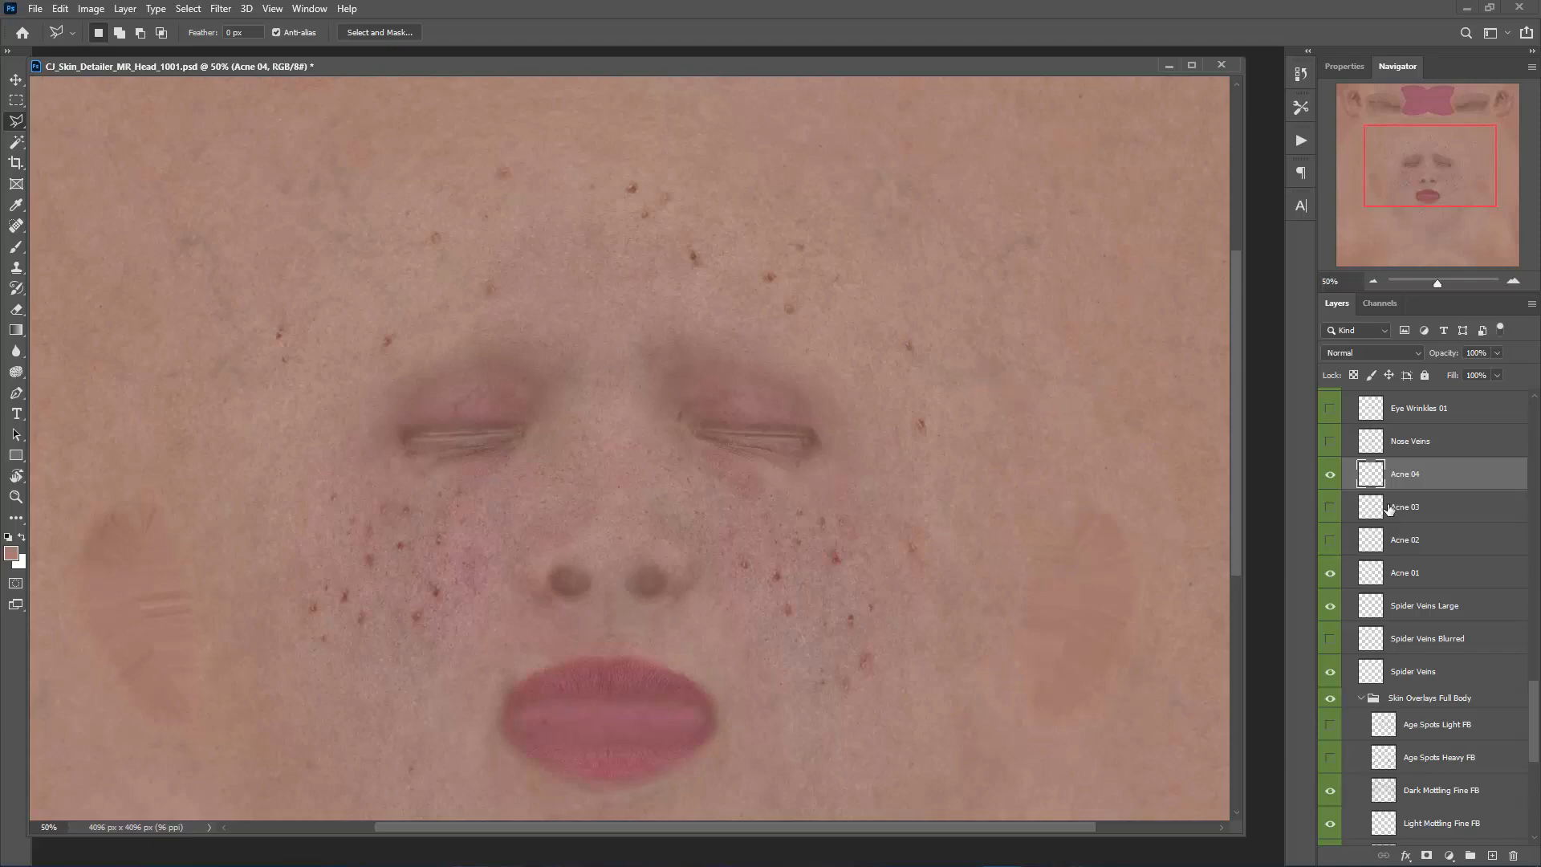
left_click(1330, 473)
- Hide the Acne 01 layer, and make the Acne 02 layer visible and active
left_click(1329, 572)
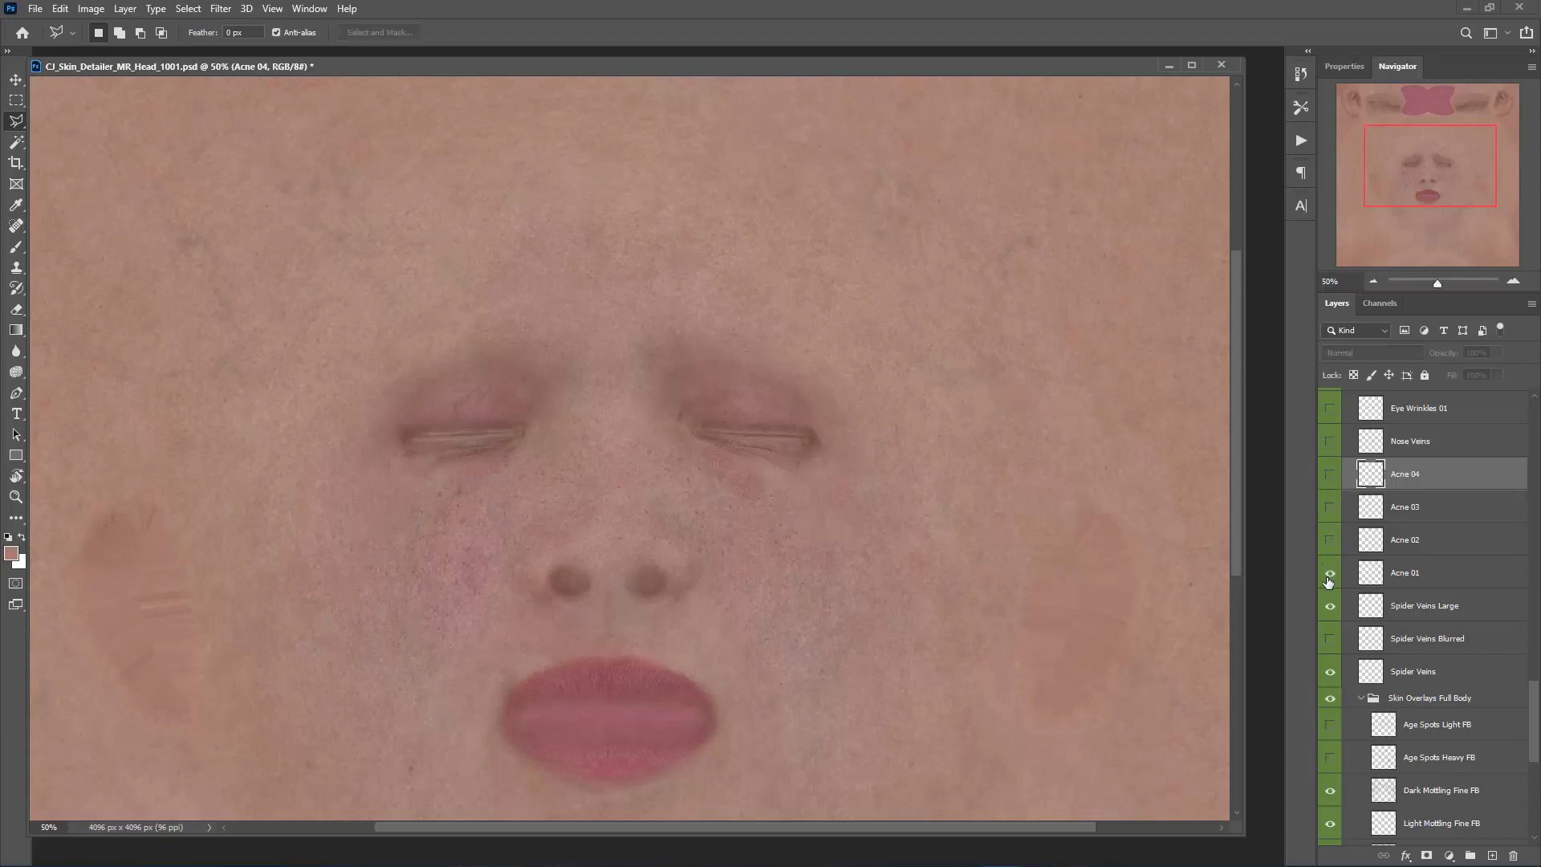
left_click(1328, 574)
left_click(1424, 579)
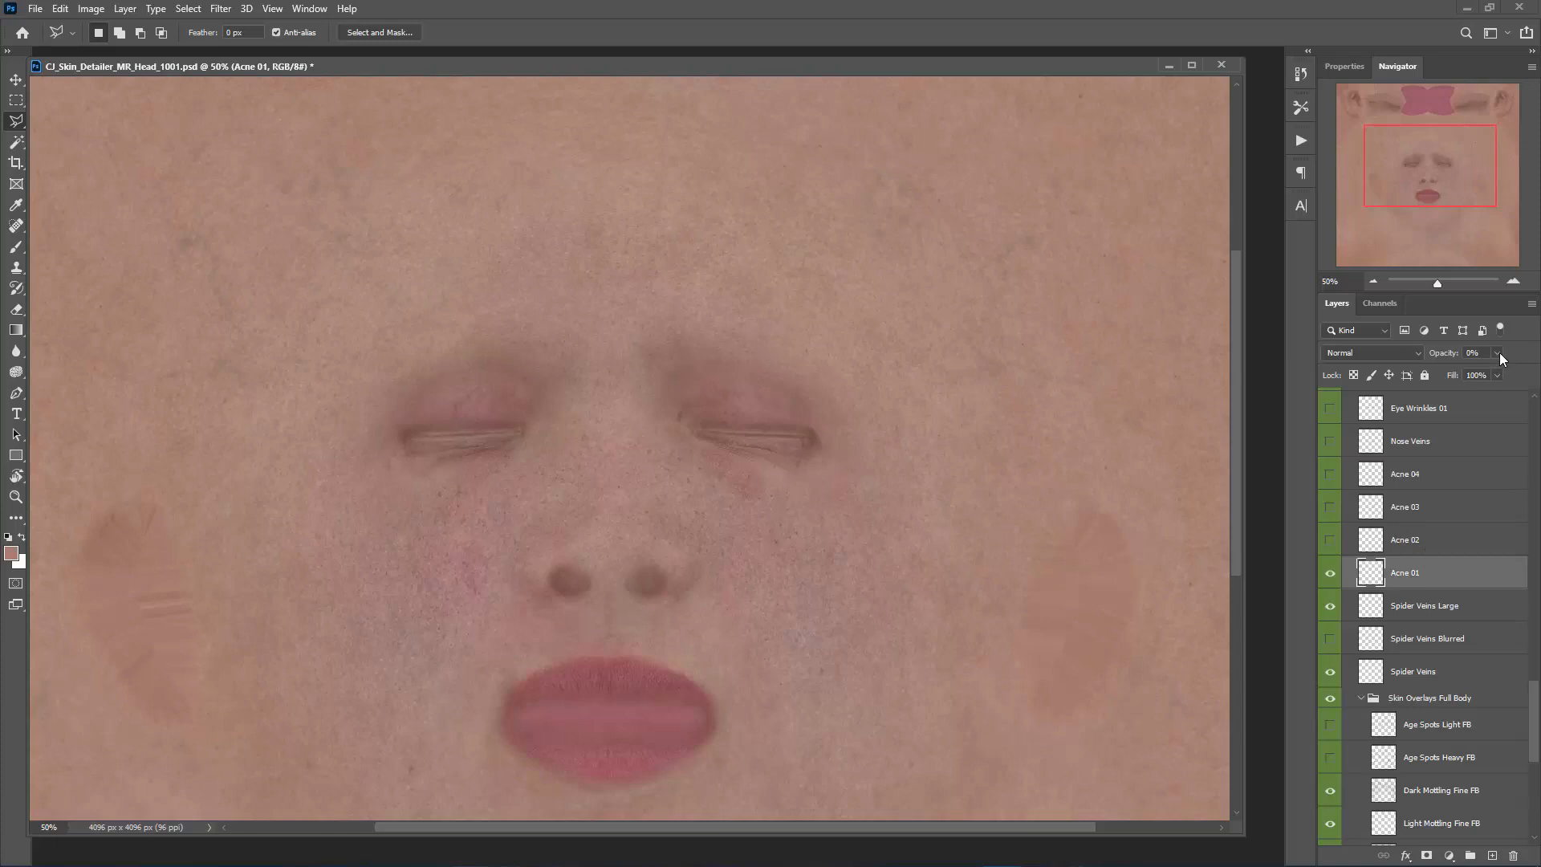
left_click(1328, 574)
left_click(1329, 541)
left_click(1418, 540)
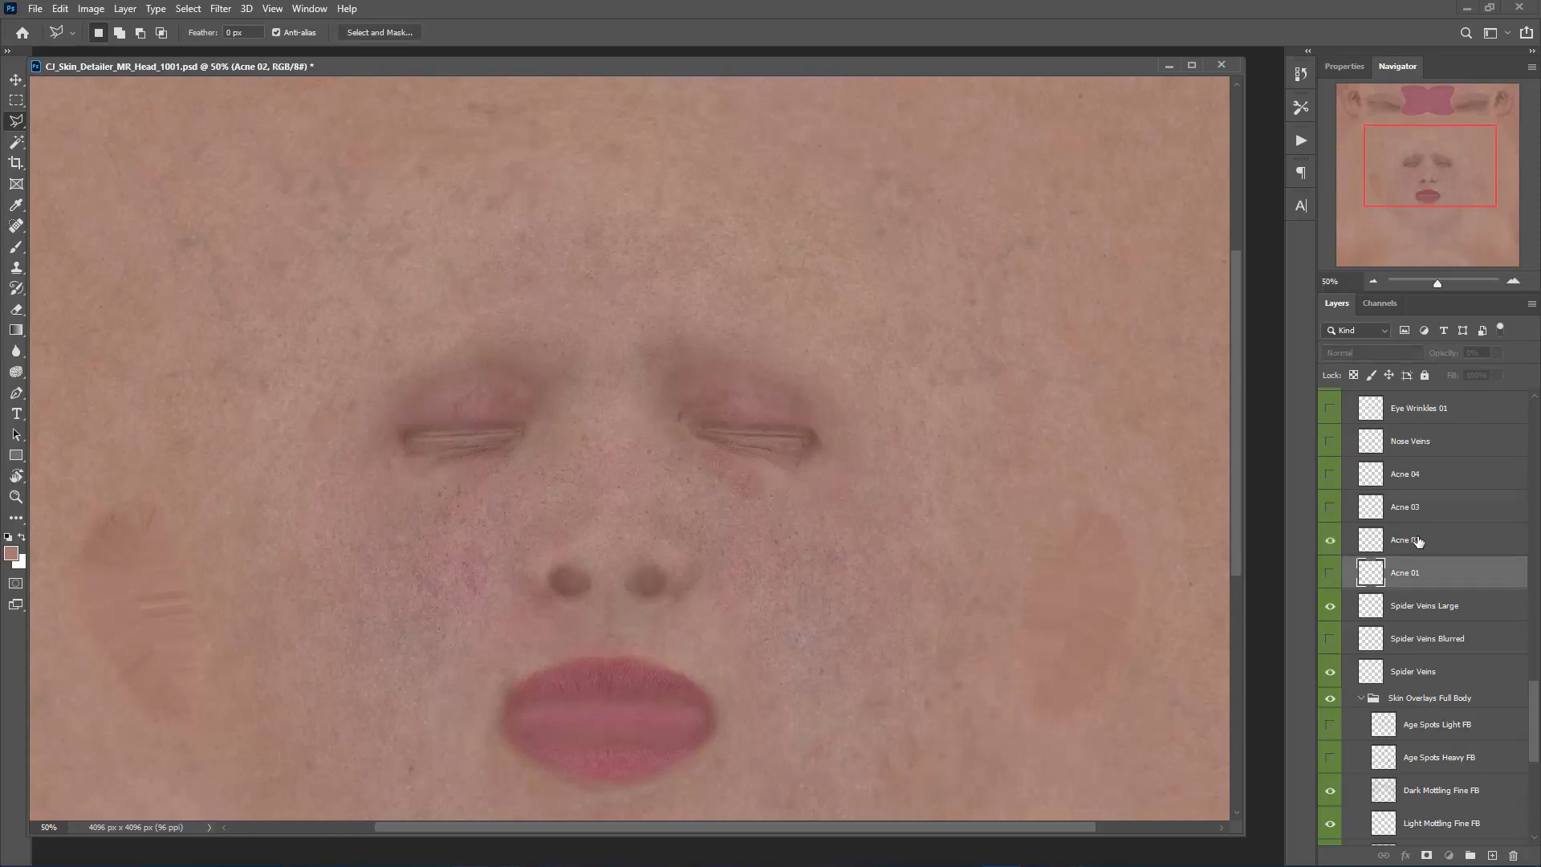
left_click(1330, 542)
left_click(1330, 543)
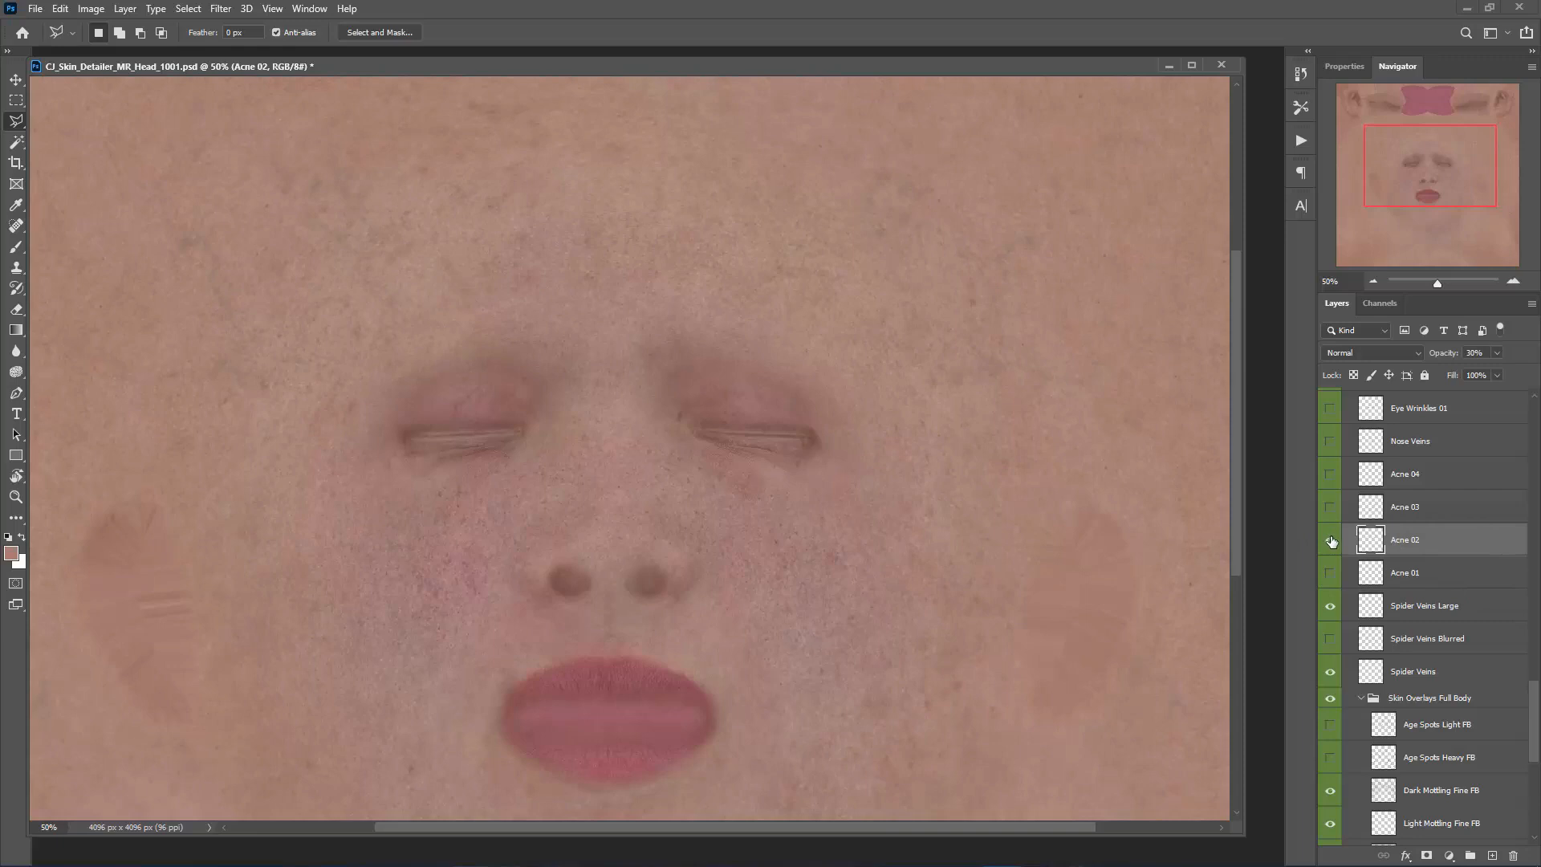
- Show the Nose Veins layer at 26% opacity and compare the nose area with the layer off and on
left_click(1331, 444)
left_click(1424, 454)
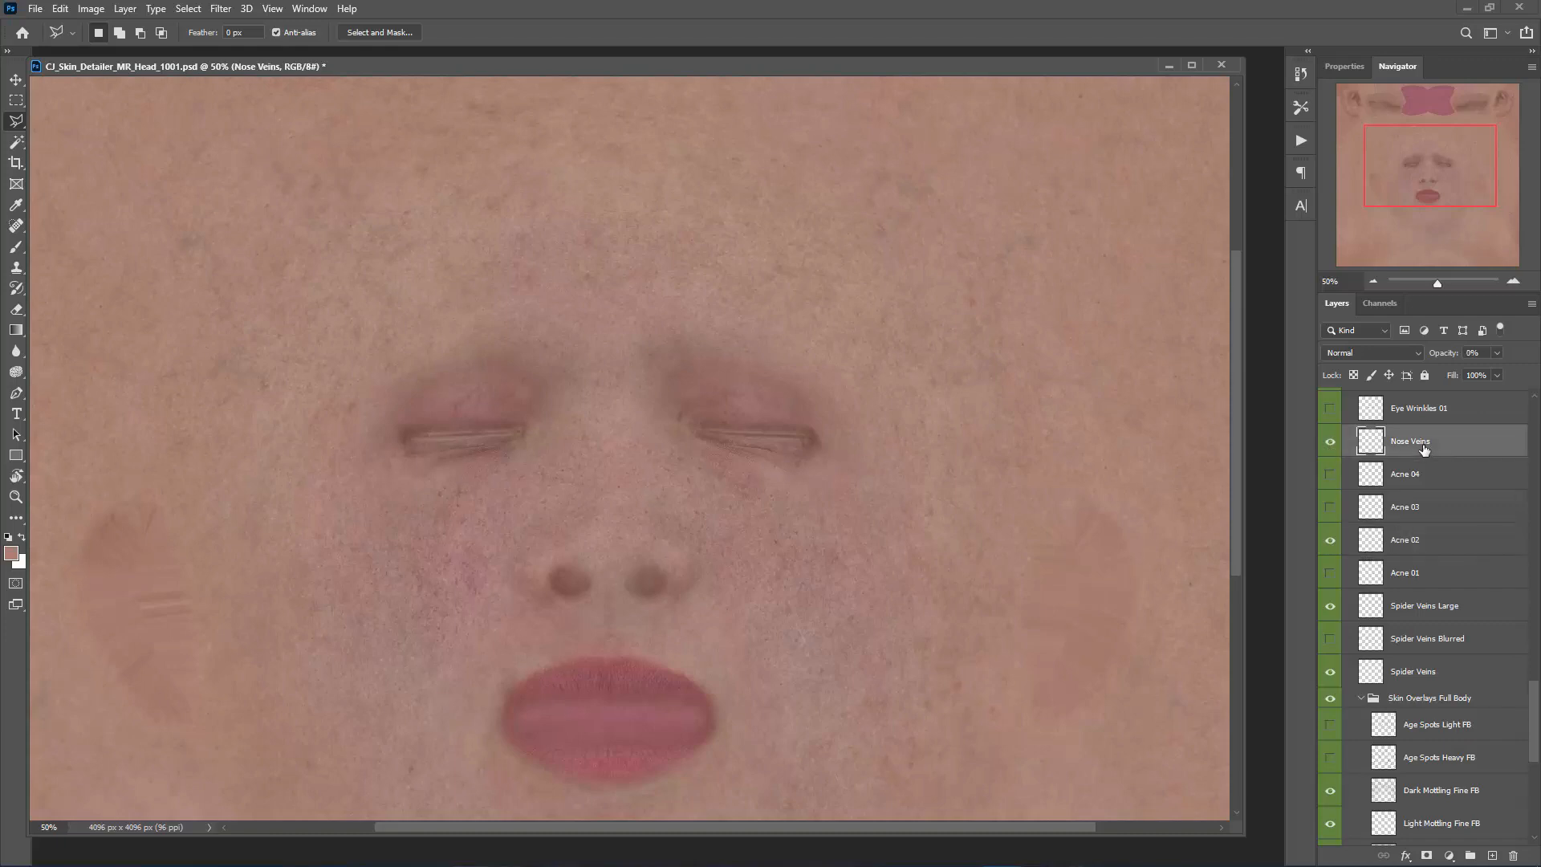
left_click(1513, 281)
left_click_drag(1432, 179, 1430, 211)
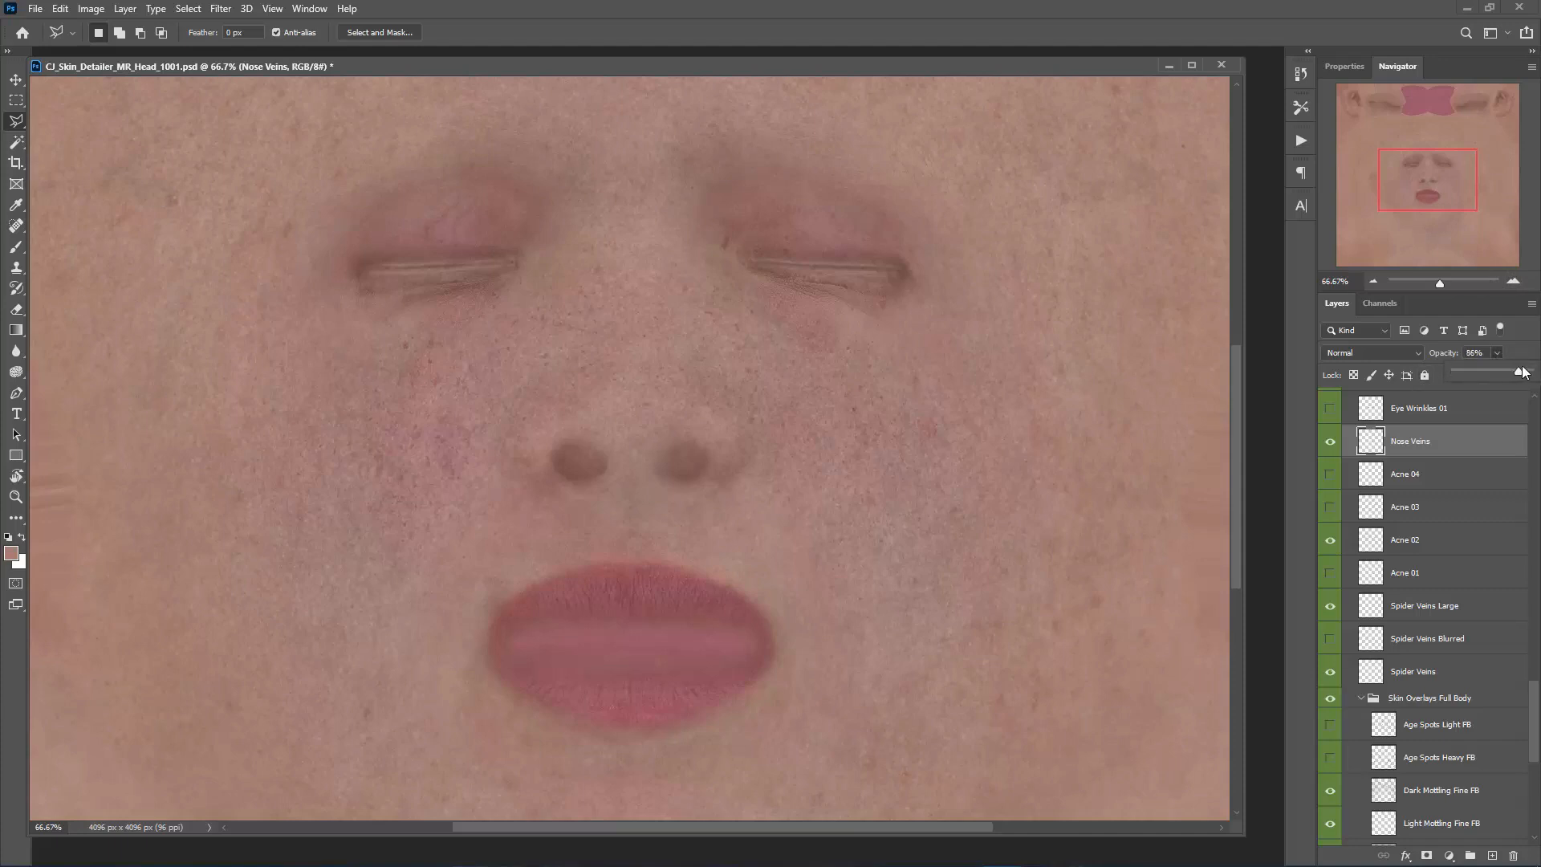
left_click_drag(1522, 372, 1486, 372)
left_click(1332, 443)
left_click(1332, 444)
left_click(1373, 284)
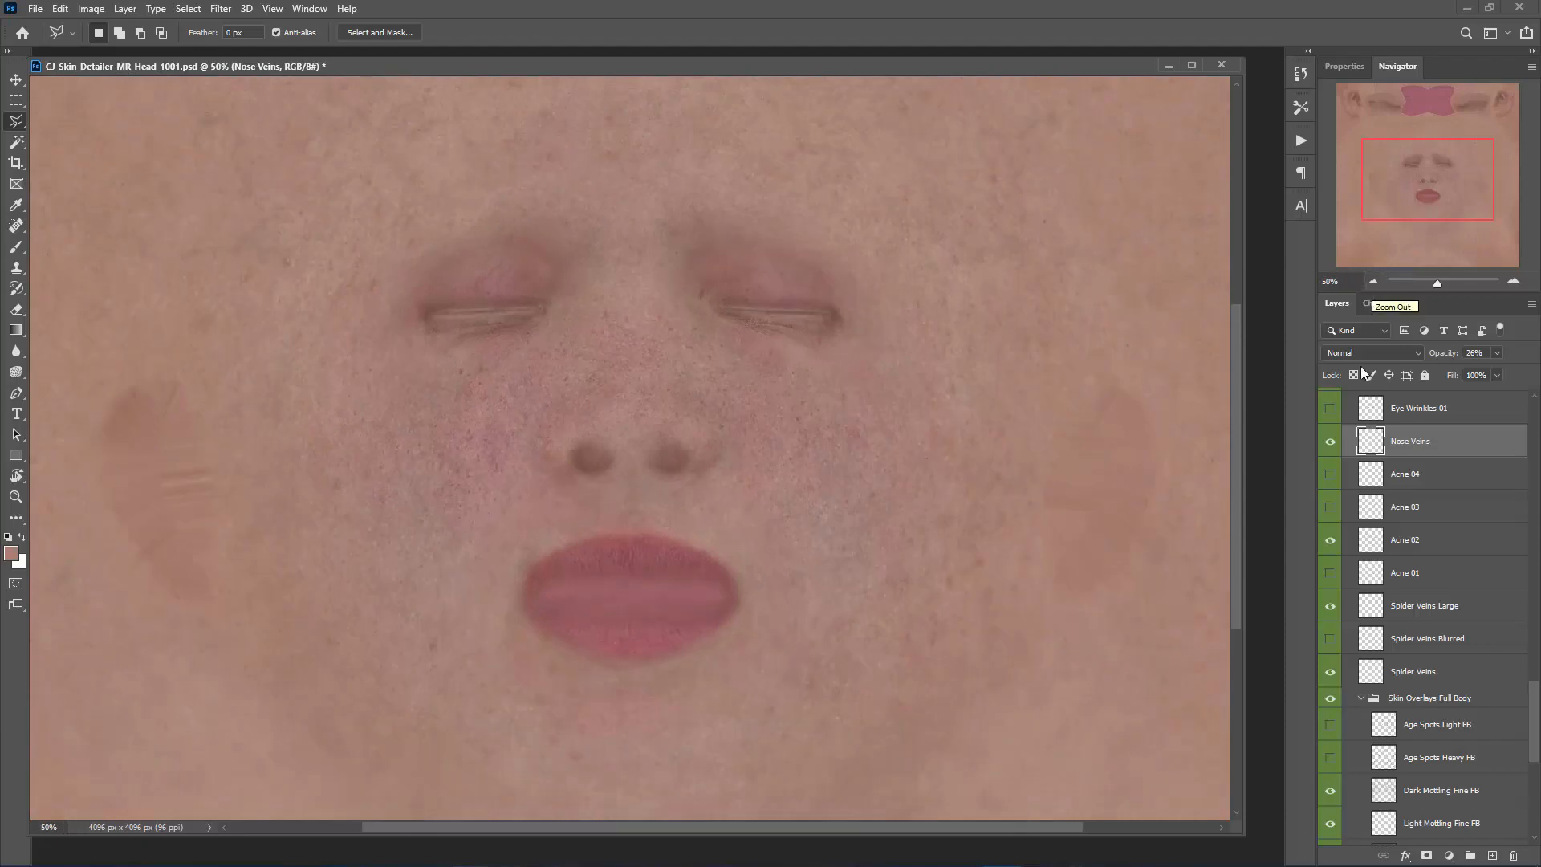
left_click(1330, 442)
- Make the Eye Wrinkles 01 layer visible and active, and set its opacity to 100%, checking the under-eye area at 100% zoom
left_click_drag(1534, 695, 1535, 668)
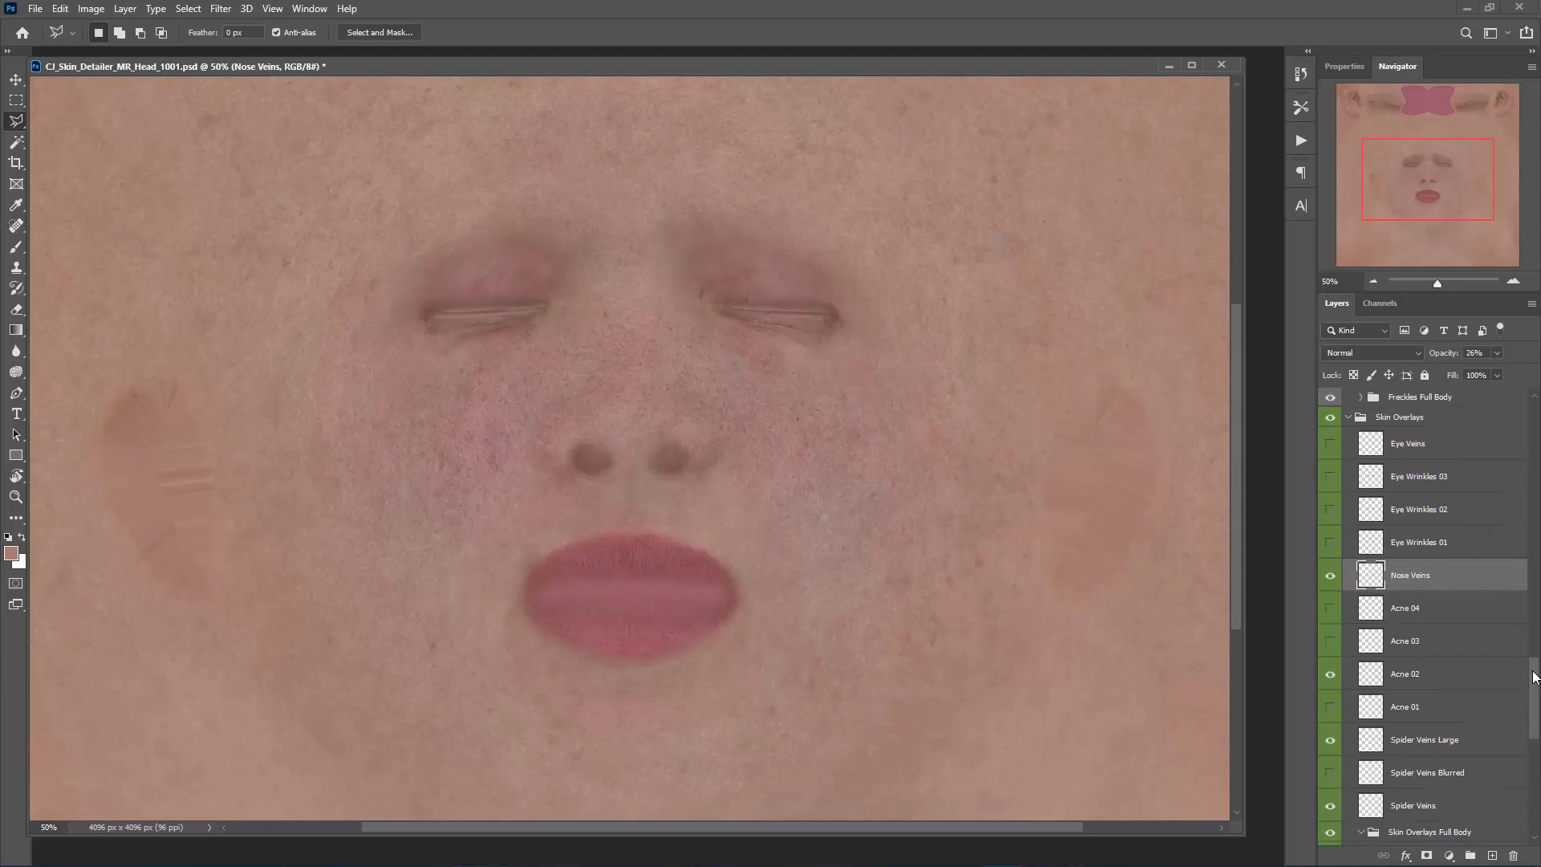
left_click(1514, 281)
left_click(1513, 282)
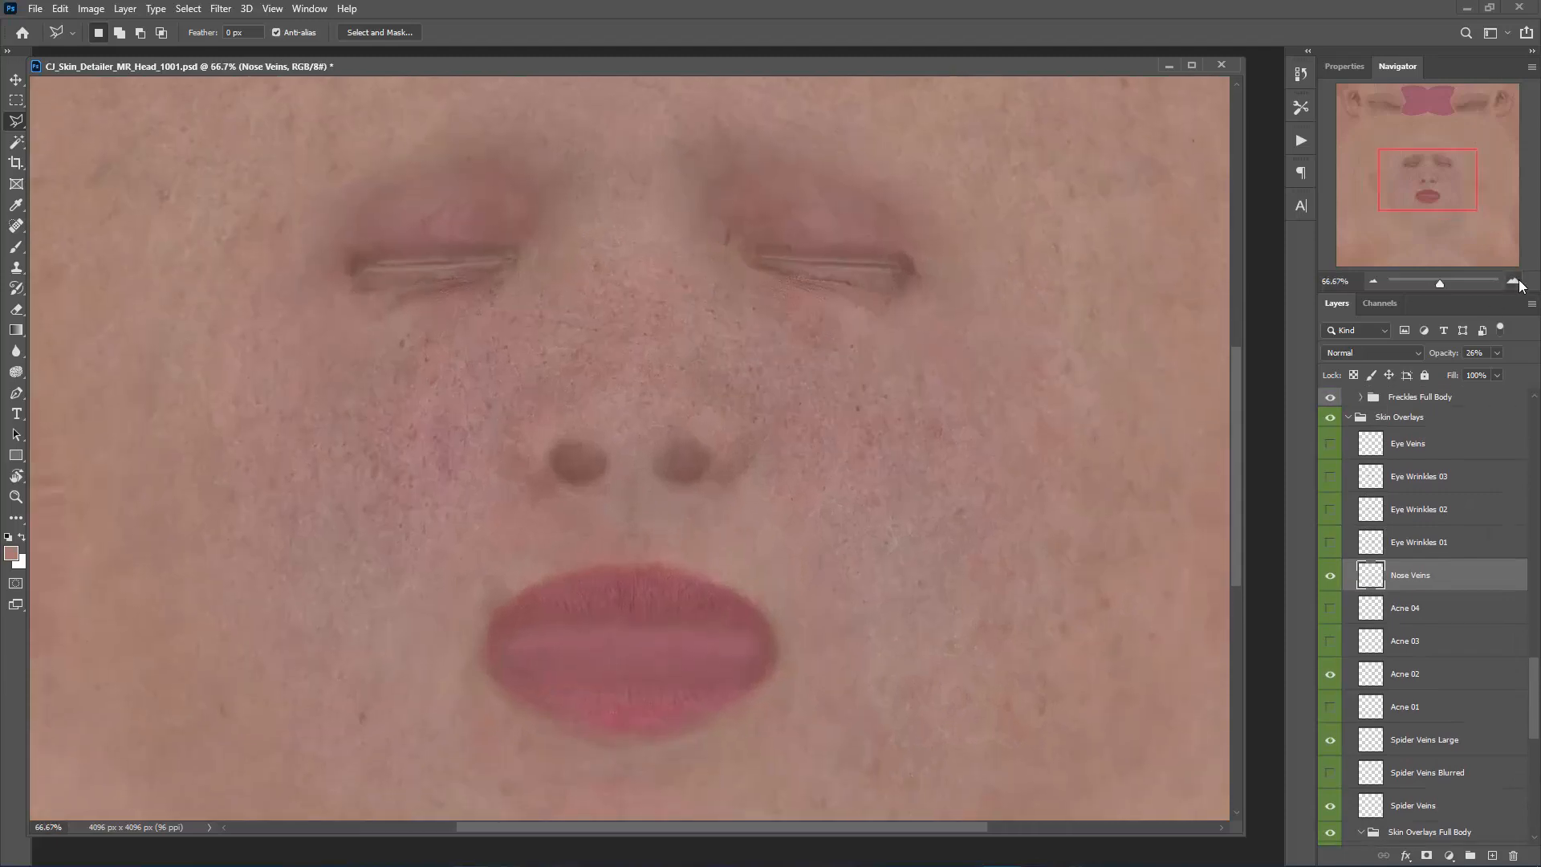
left_click(1513, 282)
left_click_drag(1441, 178, 1440, 172)
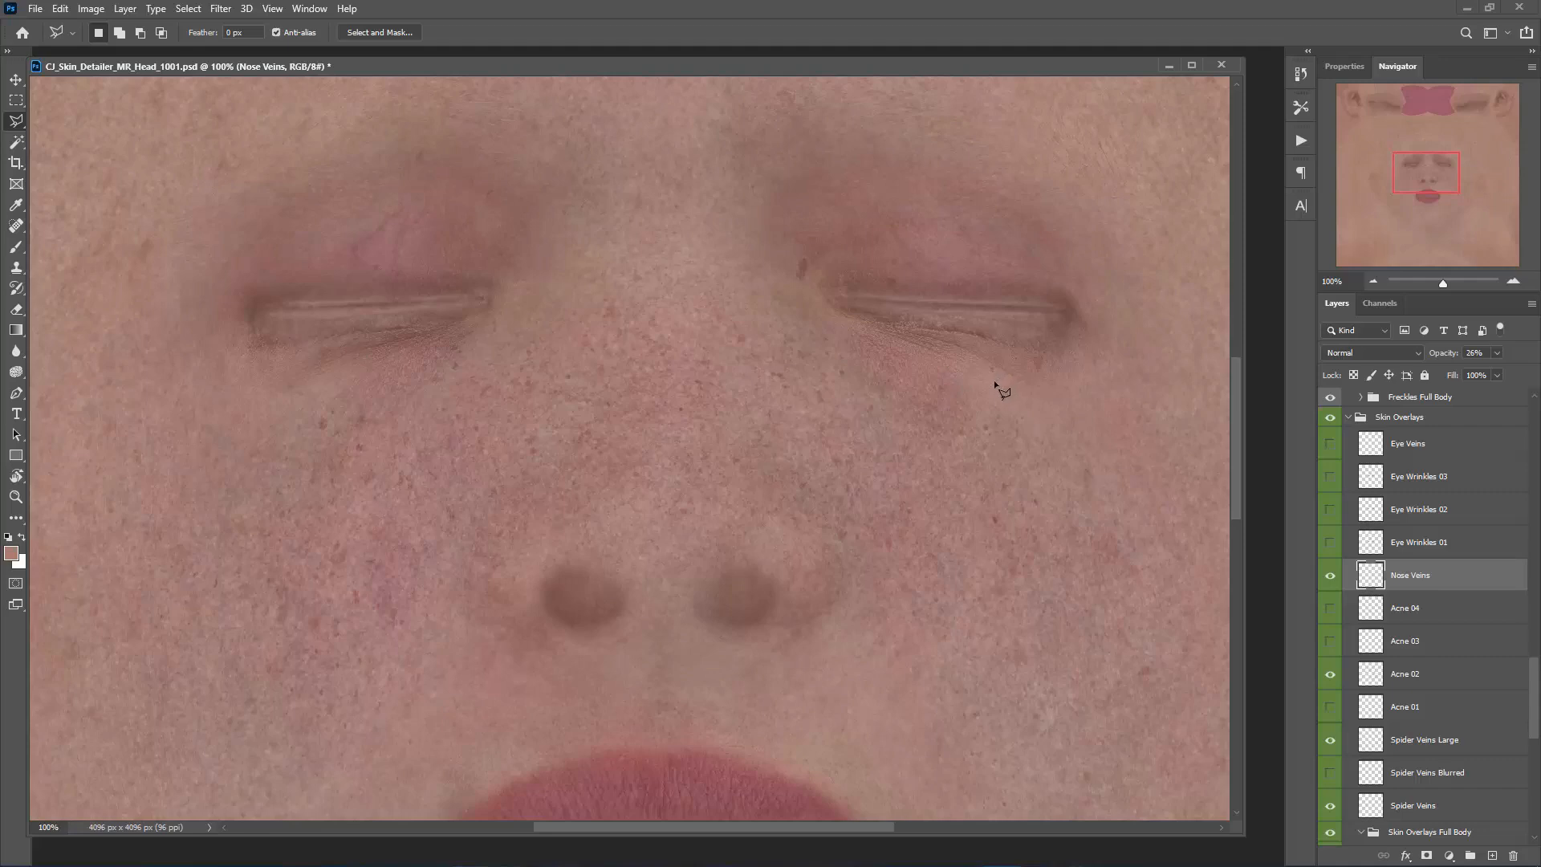
left_click(1330, 542)
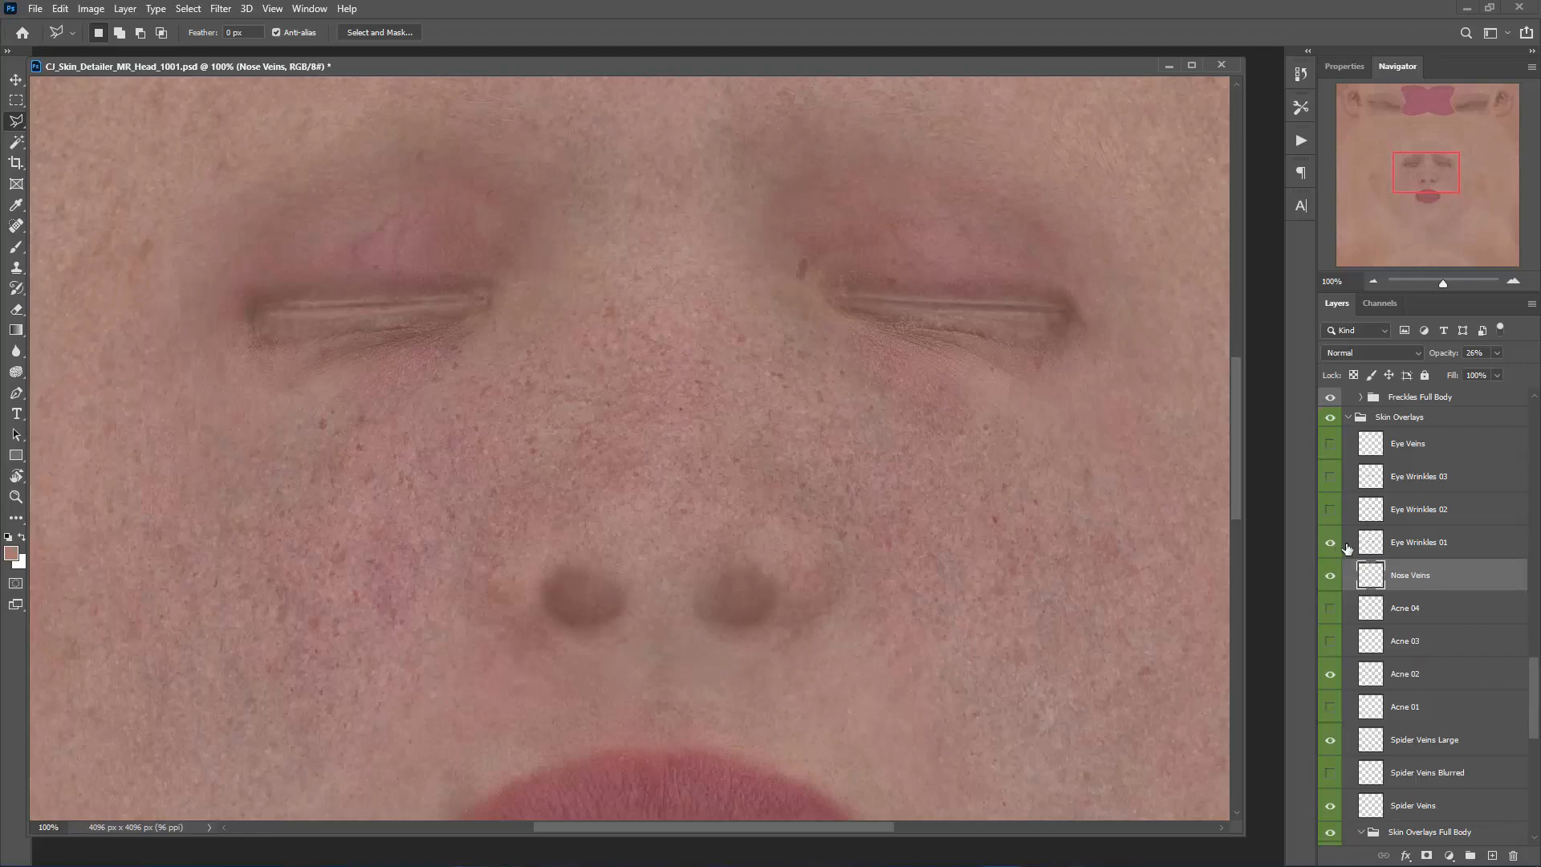
left_click(1454, 546)
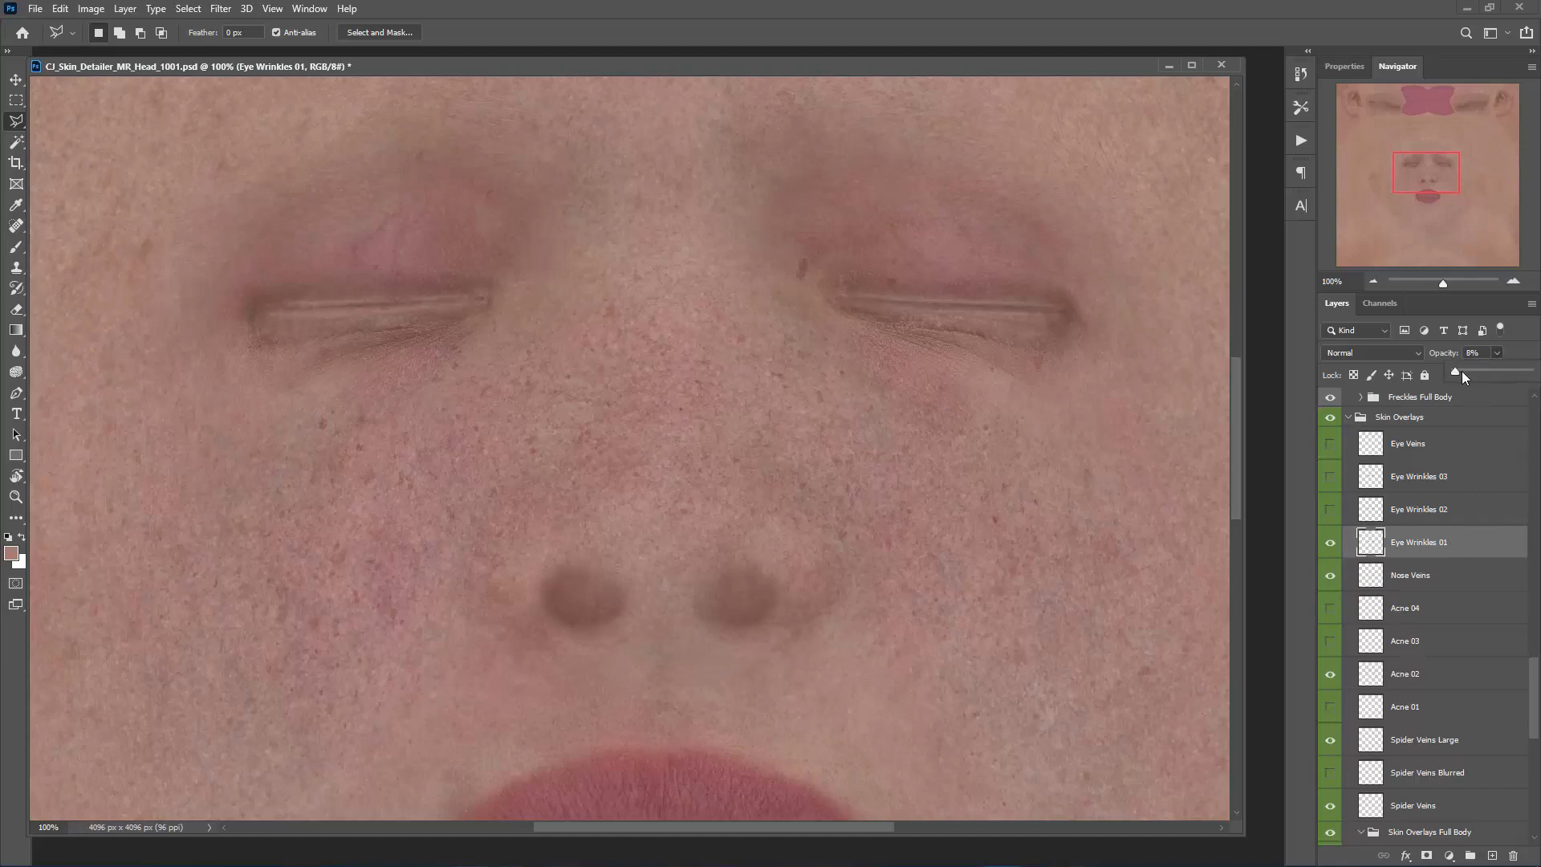
mouse_move(1499, 375)
left_mouse_down()
mouse_move(1462, 373)
mouse_move(1506, 380)
left_mouse_up()
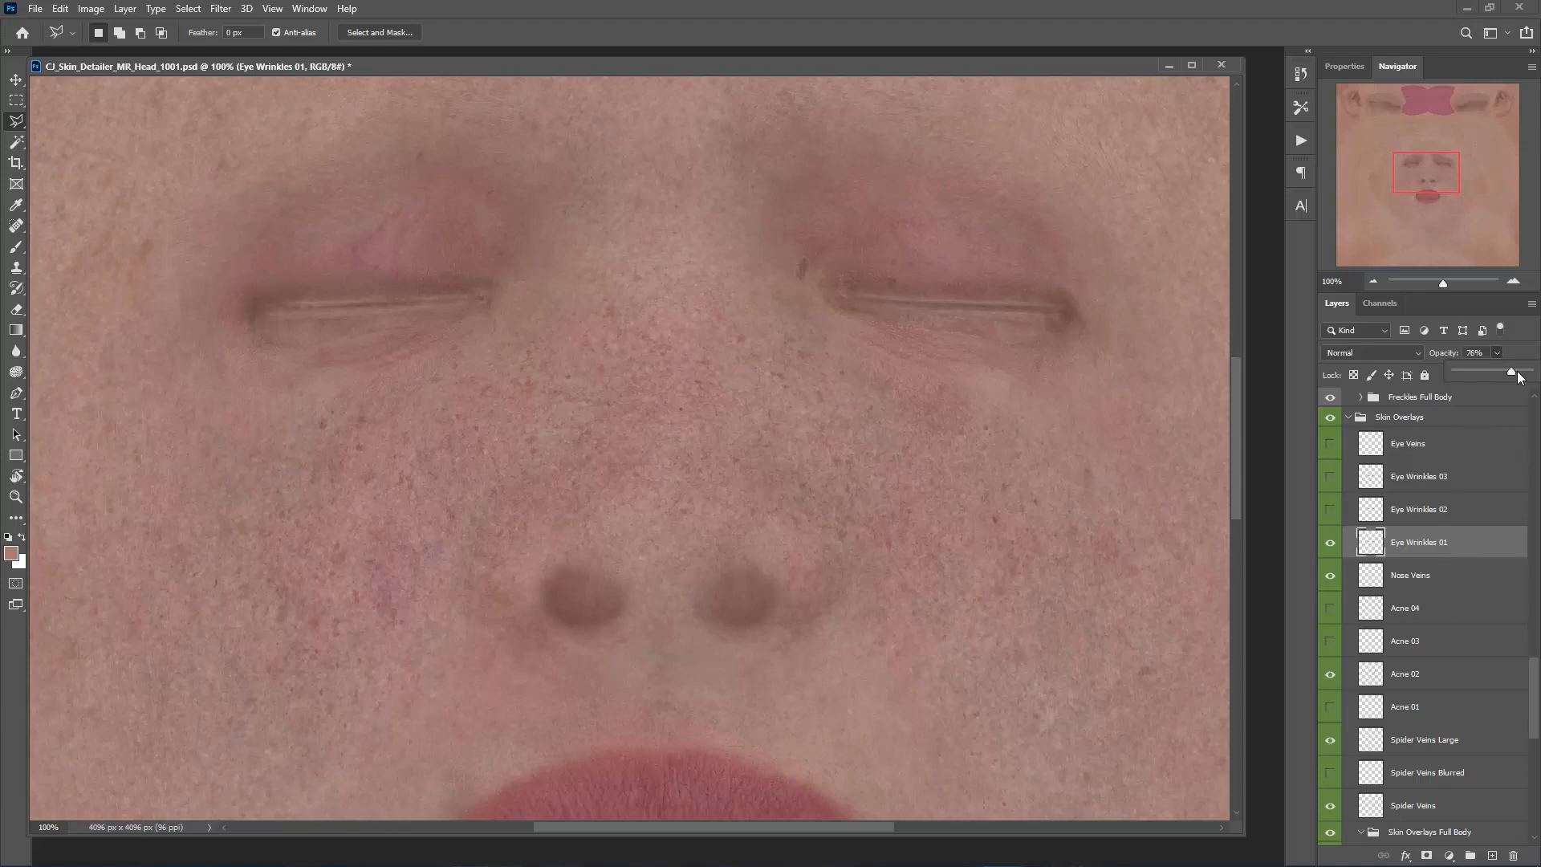
left_click_drag(1505, 373, 1535, 381)
- Darken the Eye Wrinkles 01 layer with a Levels adjustment by slightly raising the black input level
left_click(99, 10)
mouse_move(130, 54)
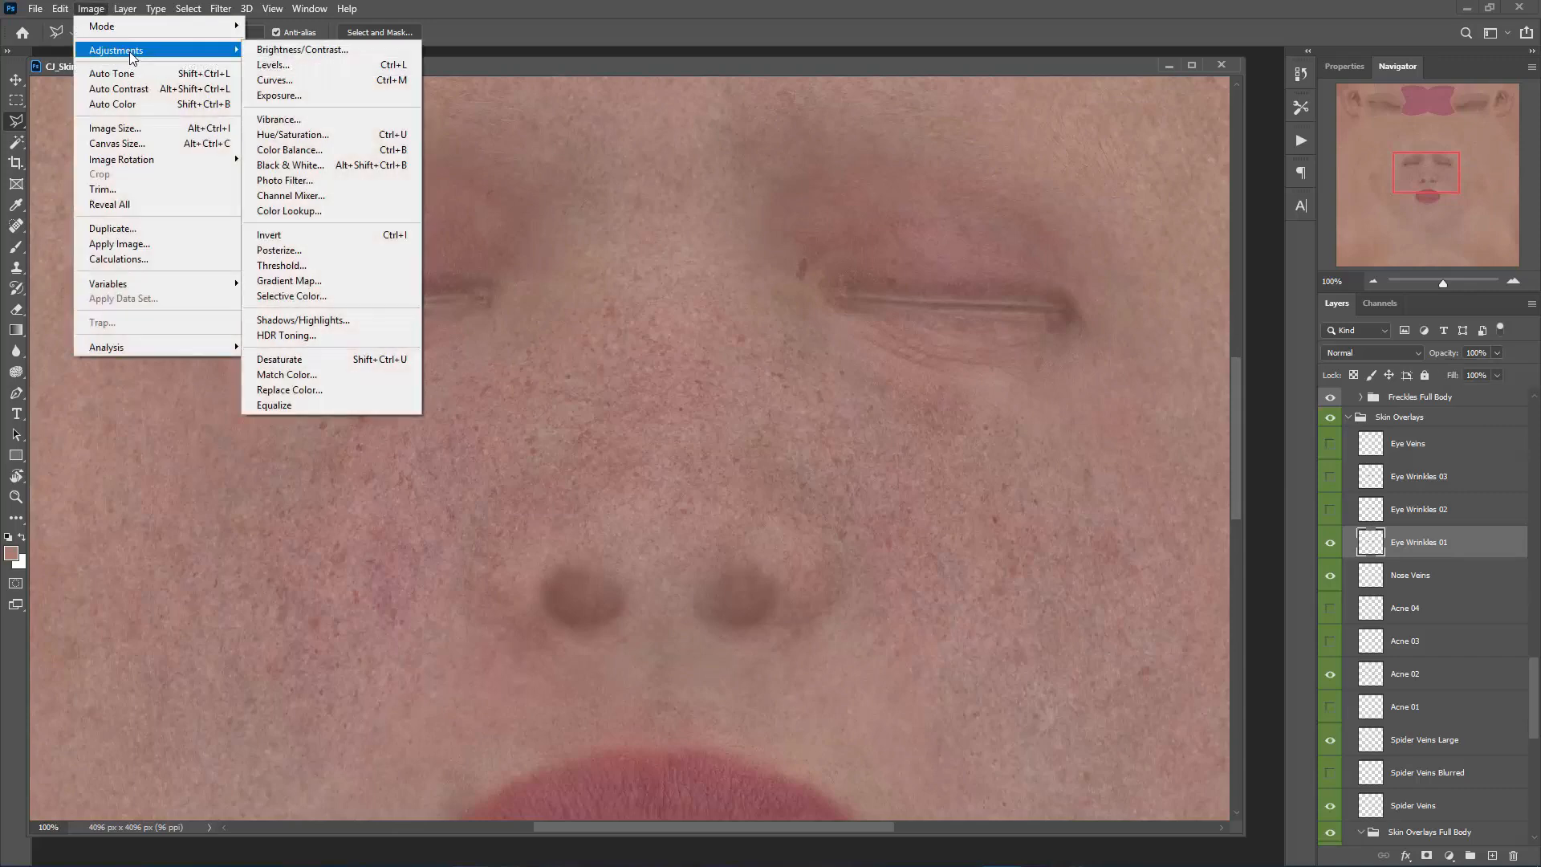
left_click(275, 65)
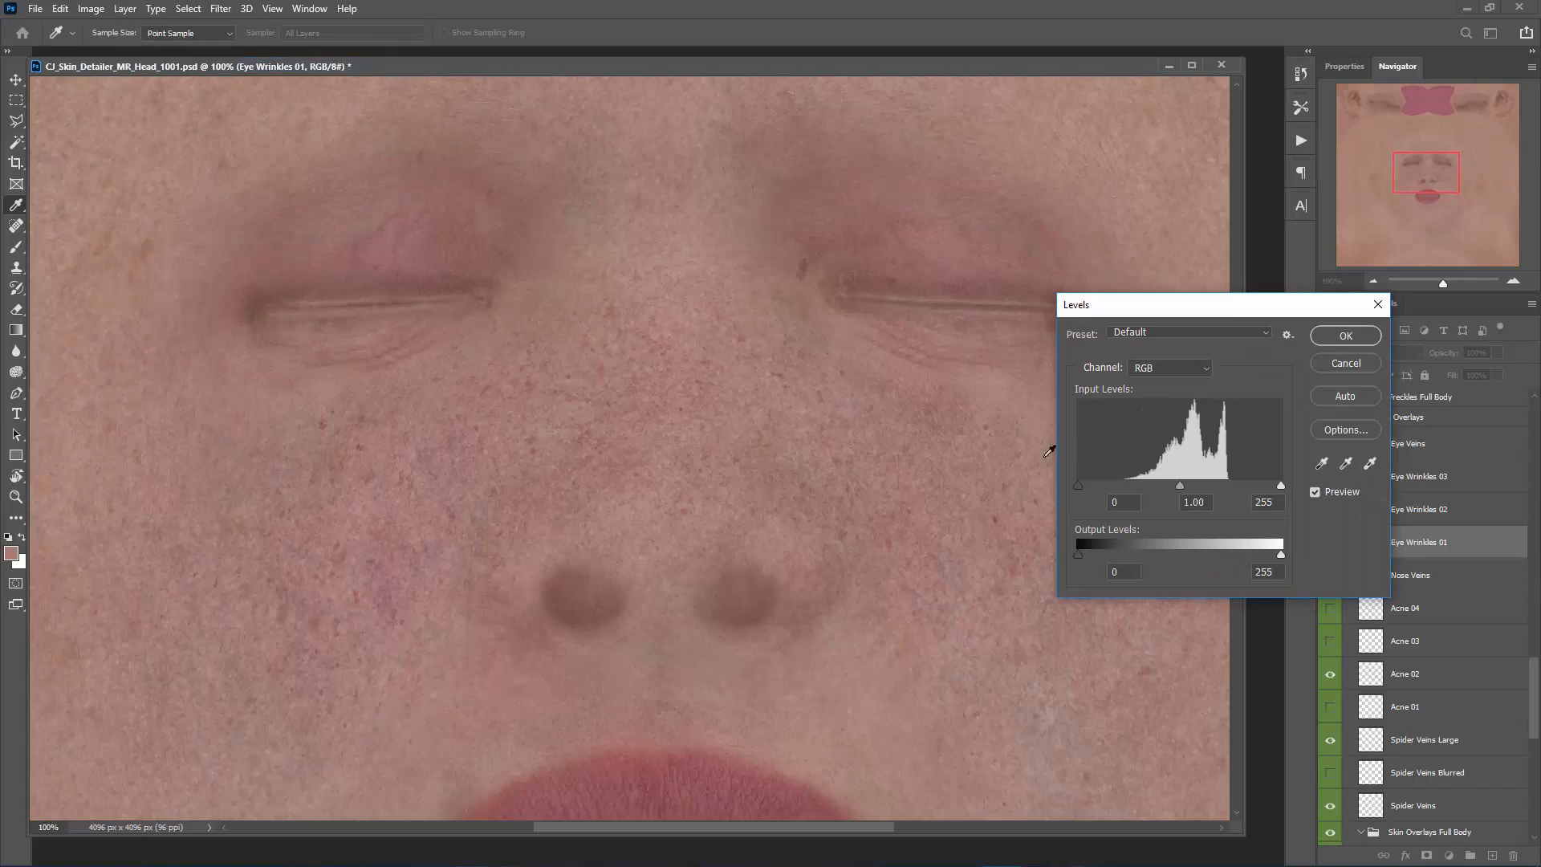
mouse_move(1076, 486)
left_mouse_down()
mouse_move(1119, 485)
mouse_move(1082, 484)
mouse_move(1113, 484)
mouse_move(1094, 486)
left_mouse_up()
left_click(1346, 335)
key("l")
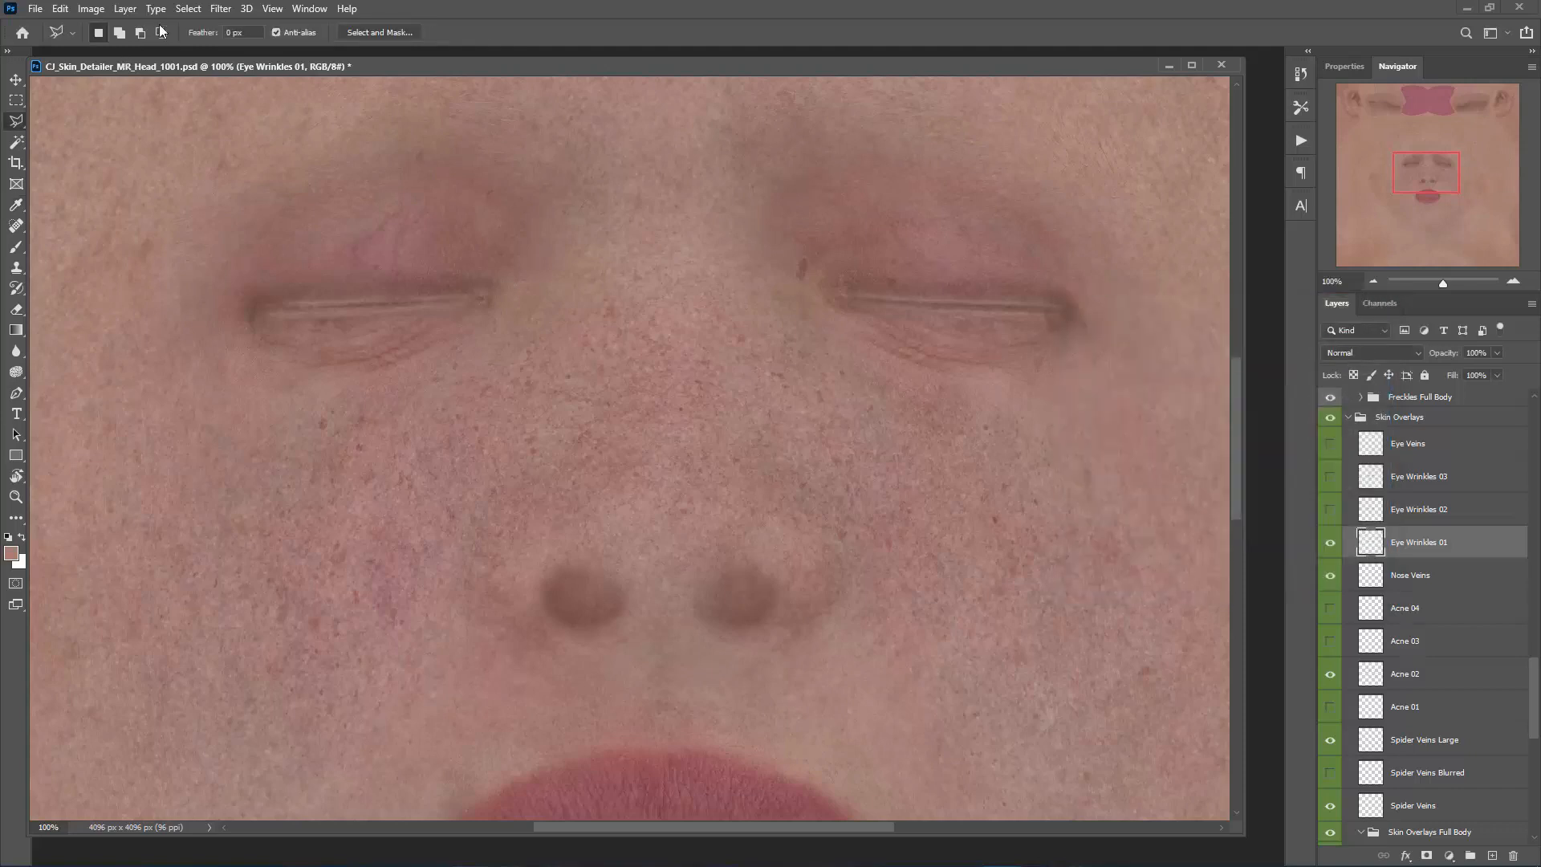
- Reduce the saturation of the Reds in the Eye Wrinkles 01 layer with a Hue/Saturation adjustment
left_click(103, 13)
mouse_move(115, 51)
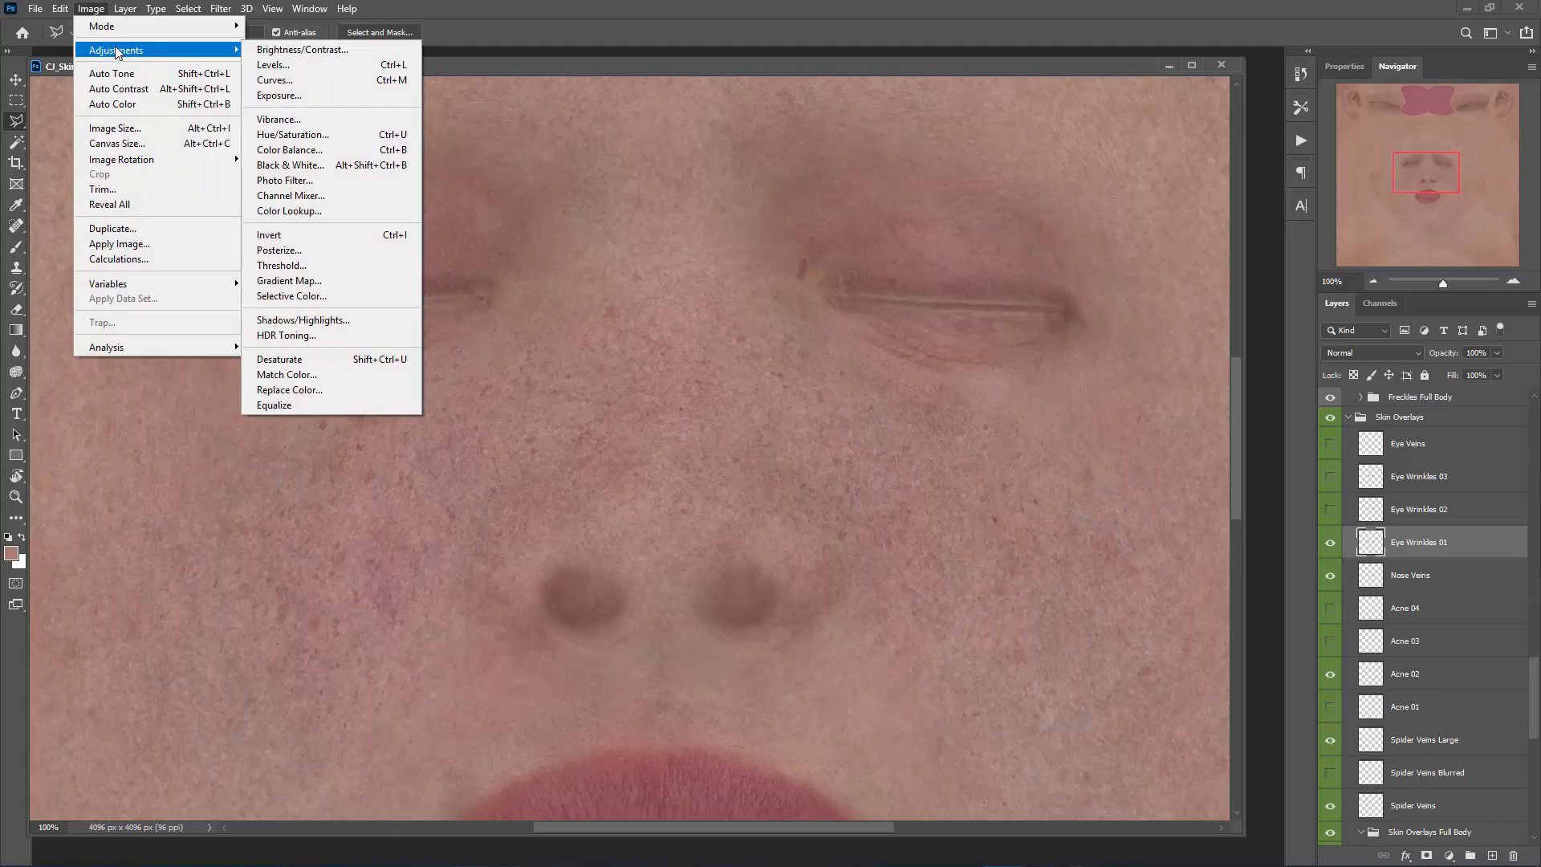
left_click(318, 134)
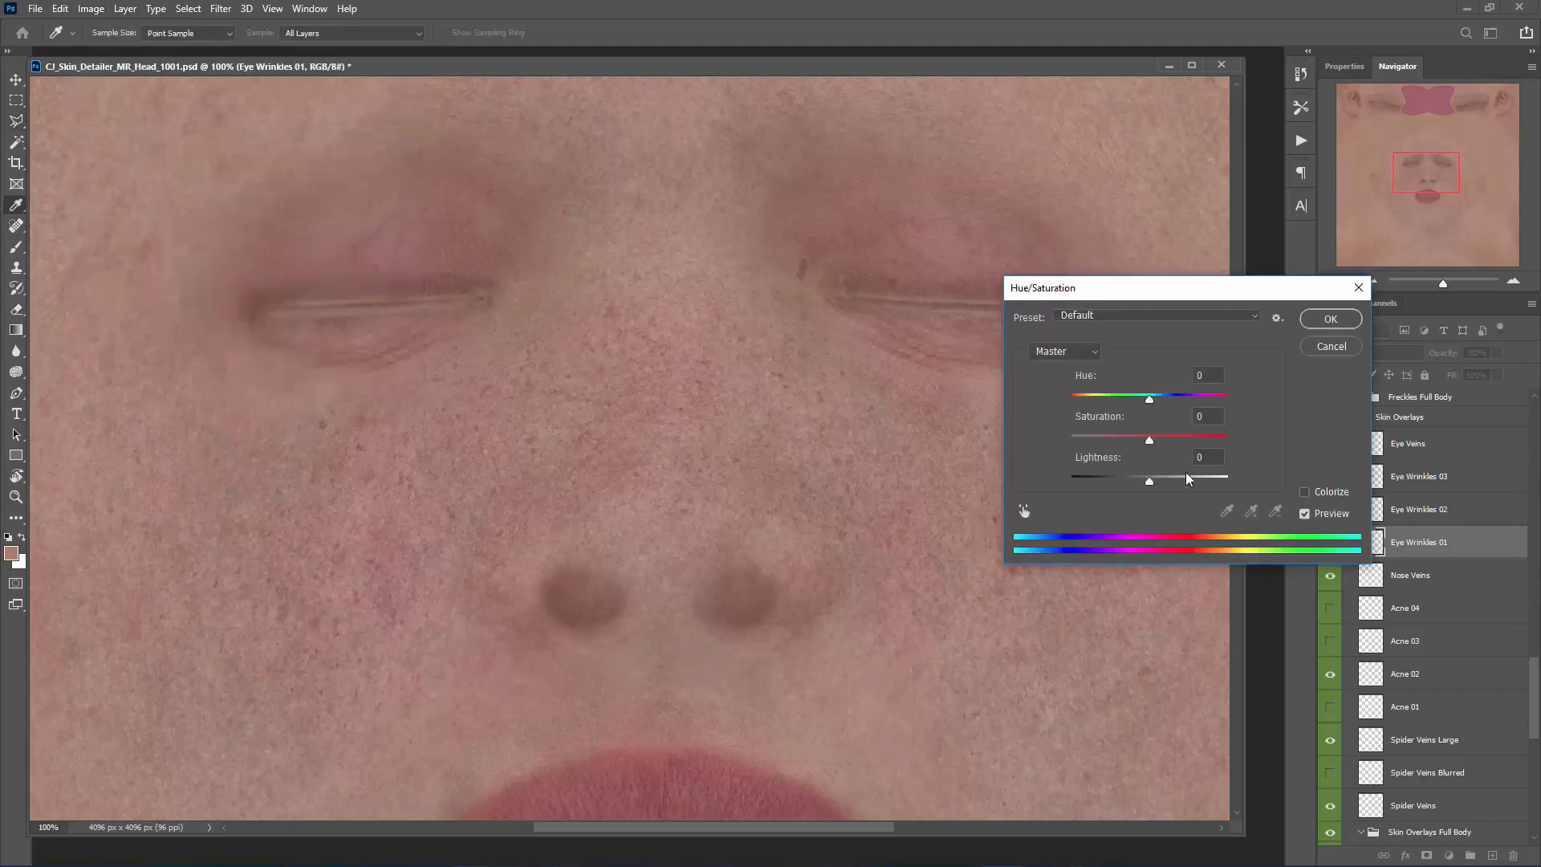
left_click(1088, 356)
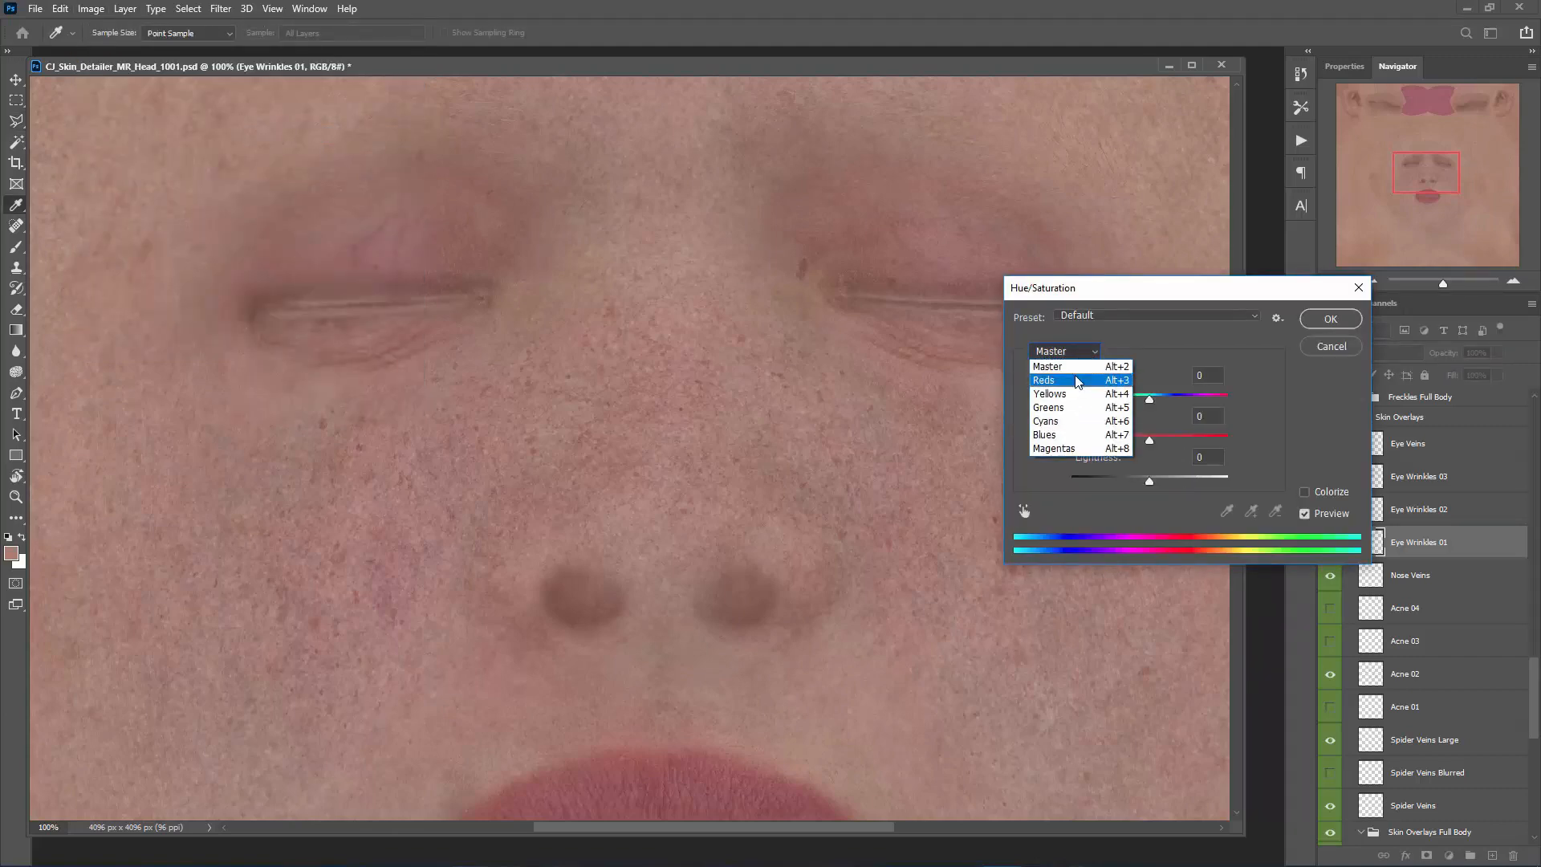
left_click(1080, 371)
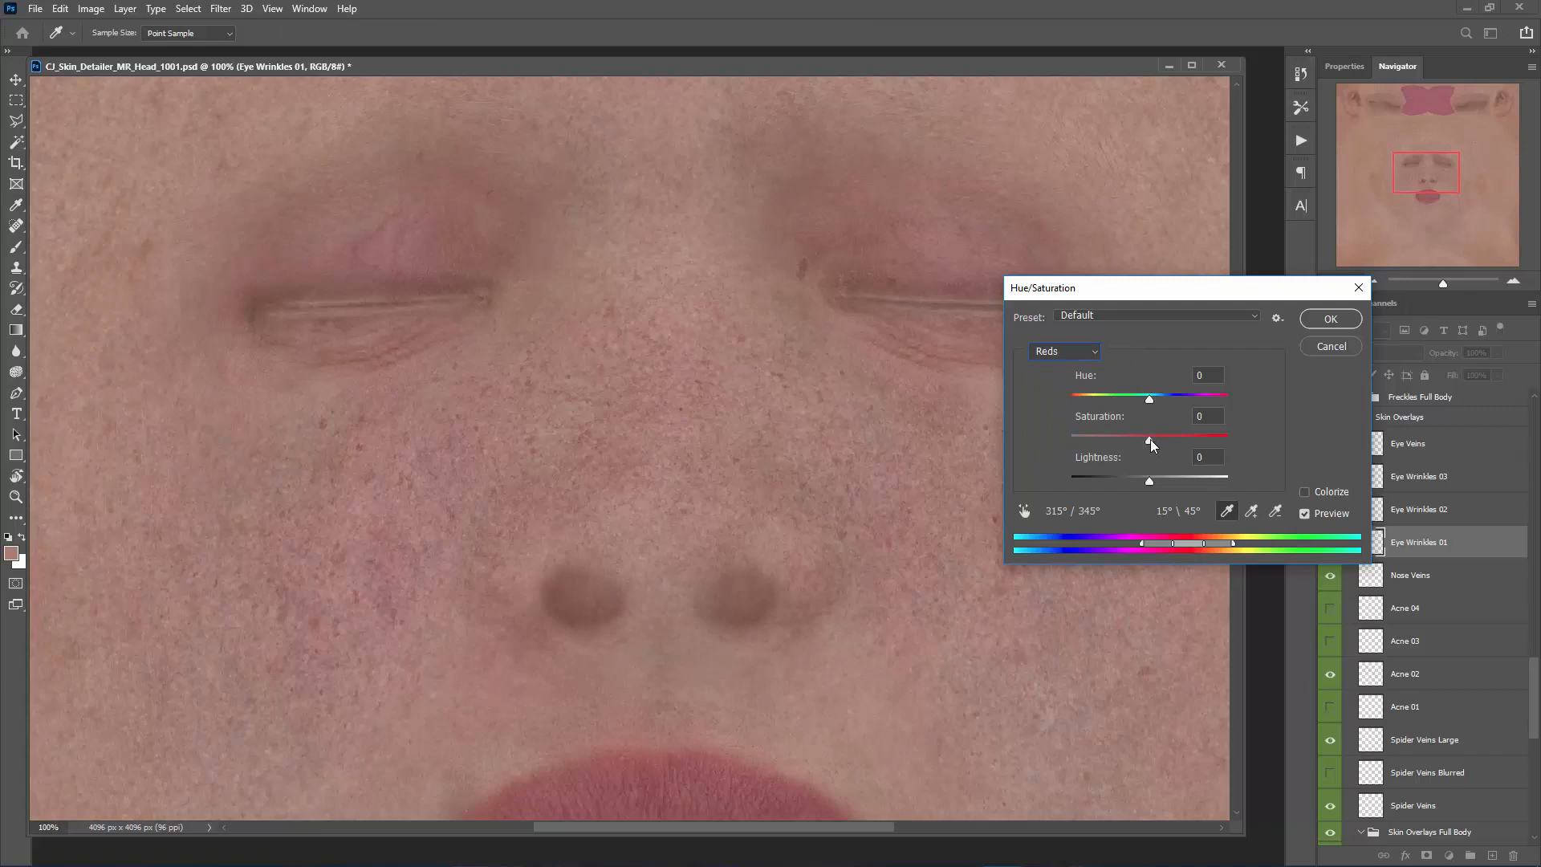
mouse_move(1149, 439)
left_mouse_down()
mouse_move(1064, 444)
mouse_move(1135, 444)
left_mouse_up()
left_click_drag(1135, 445, 1135, 444)
left_click(1341, 325)
key("l")
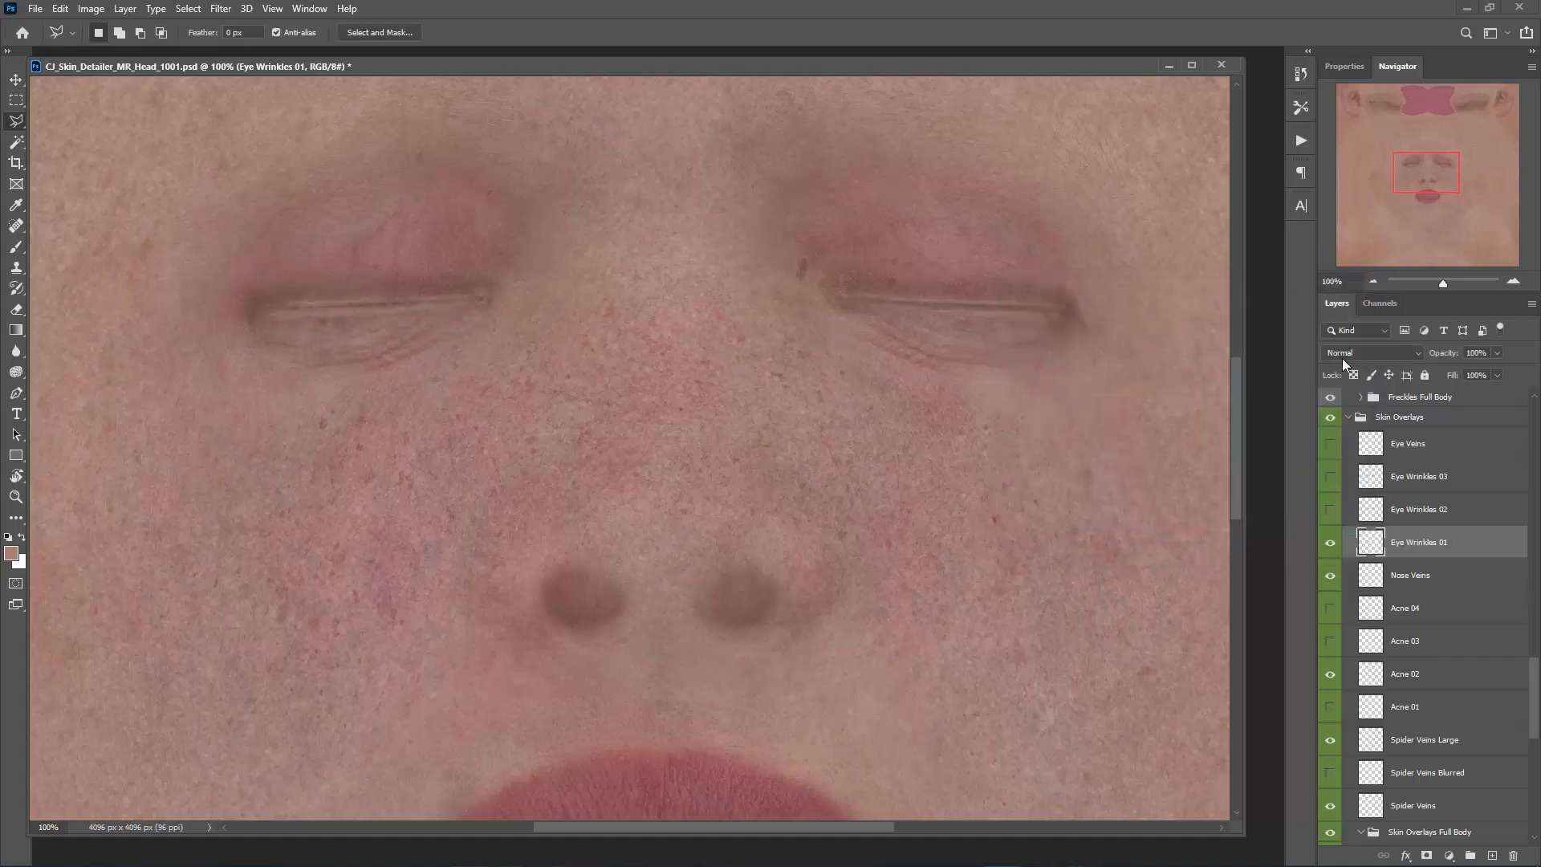
- Compare the under-eye area with the Eye Wrinkles 01 layer off and on, and leave the layer hidden
left_click(1330, 544)
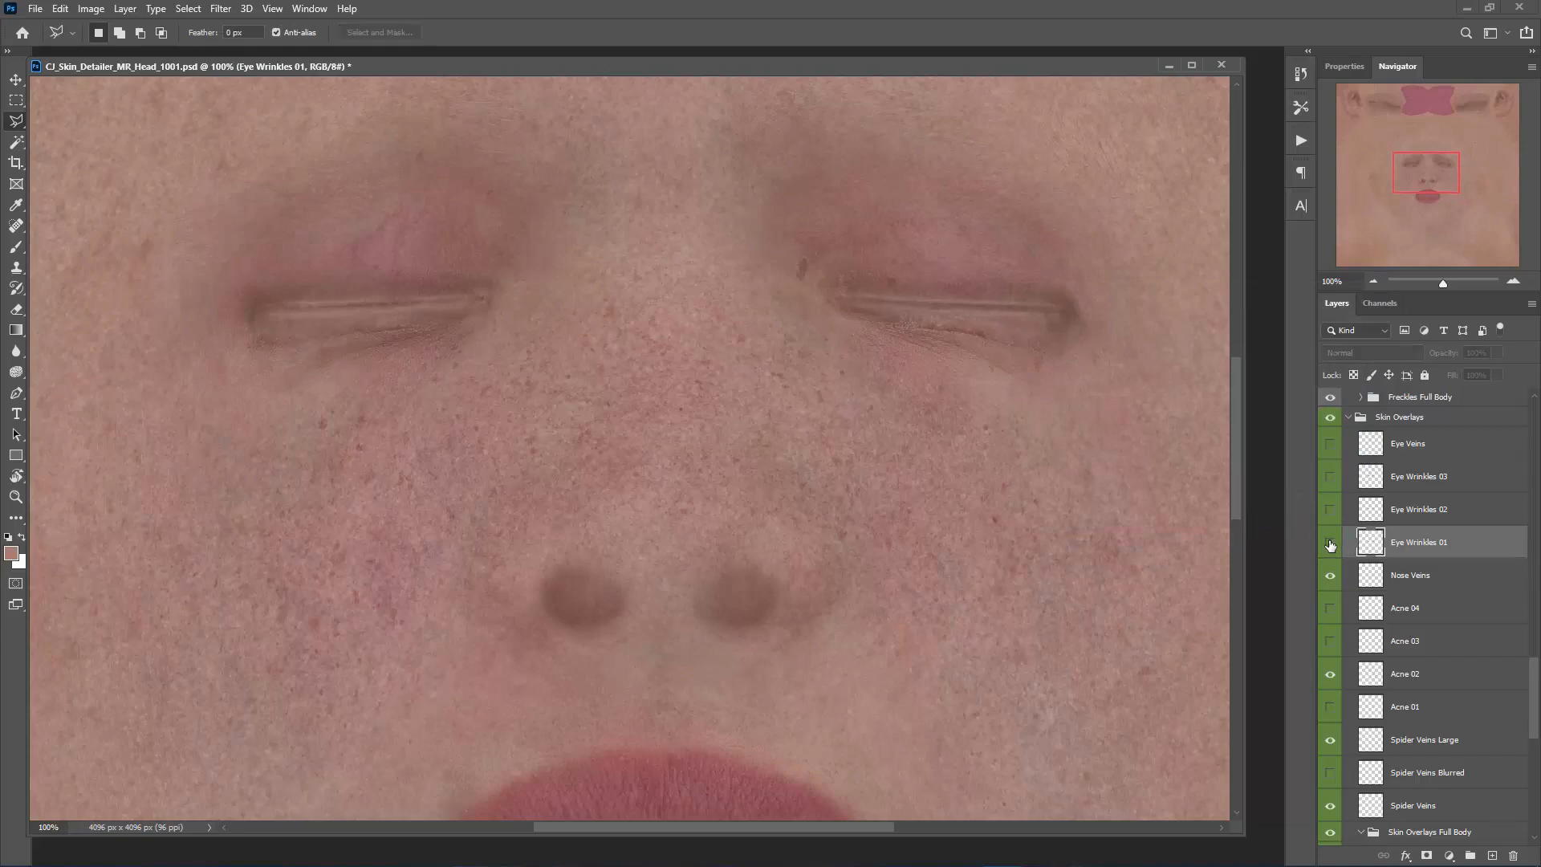
left_click(1329, 545)
left_click(1329, 544)
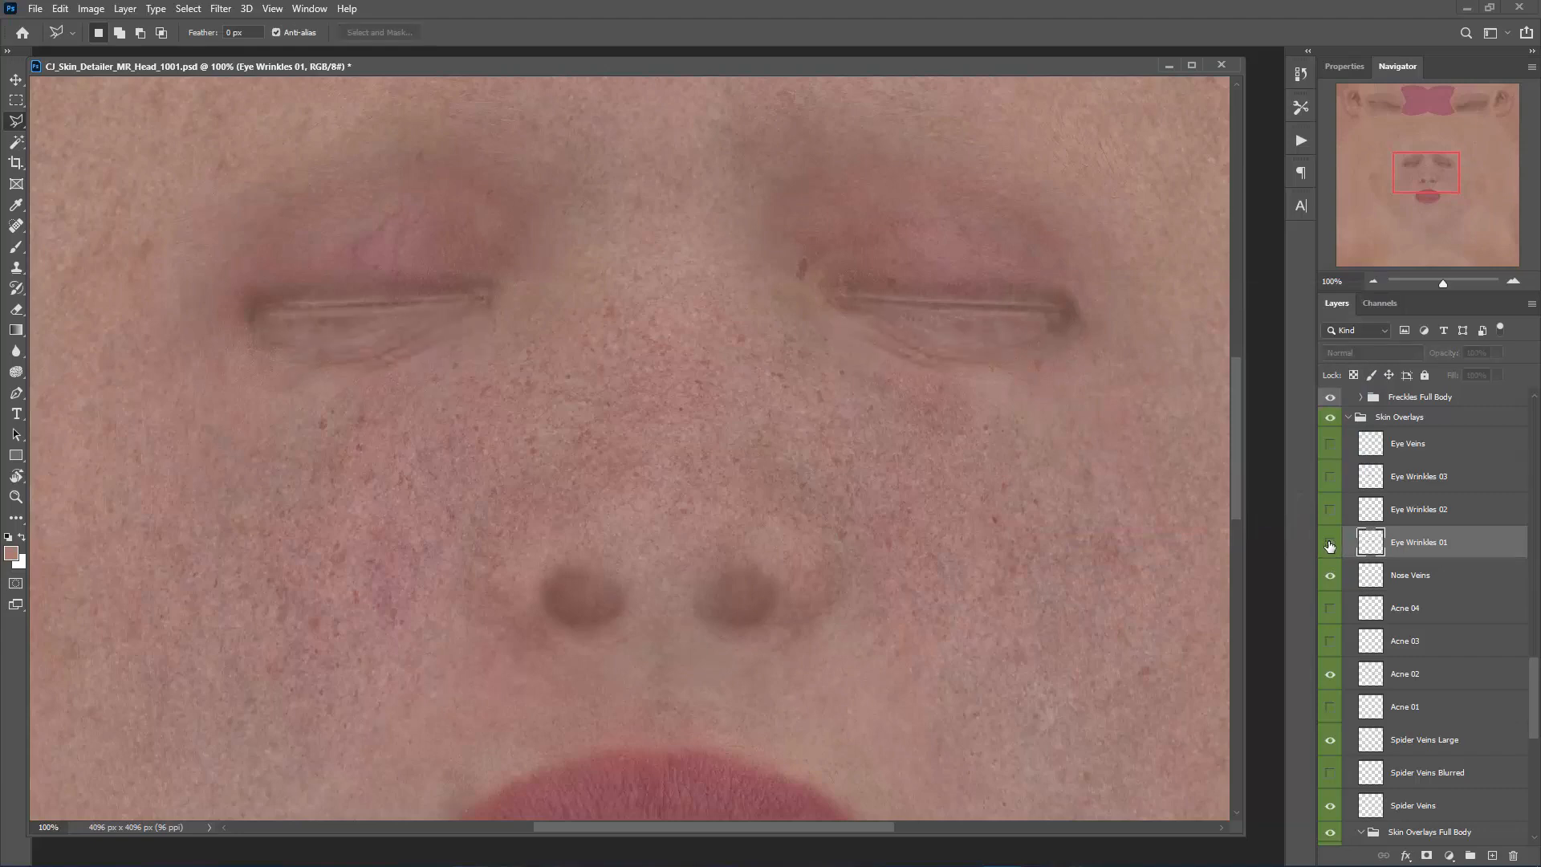
left_click(1330, 545)
left_click(1330, 545)
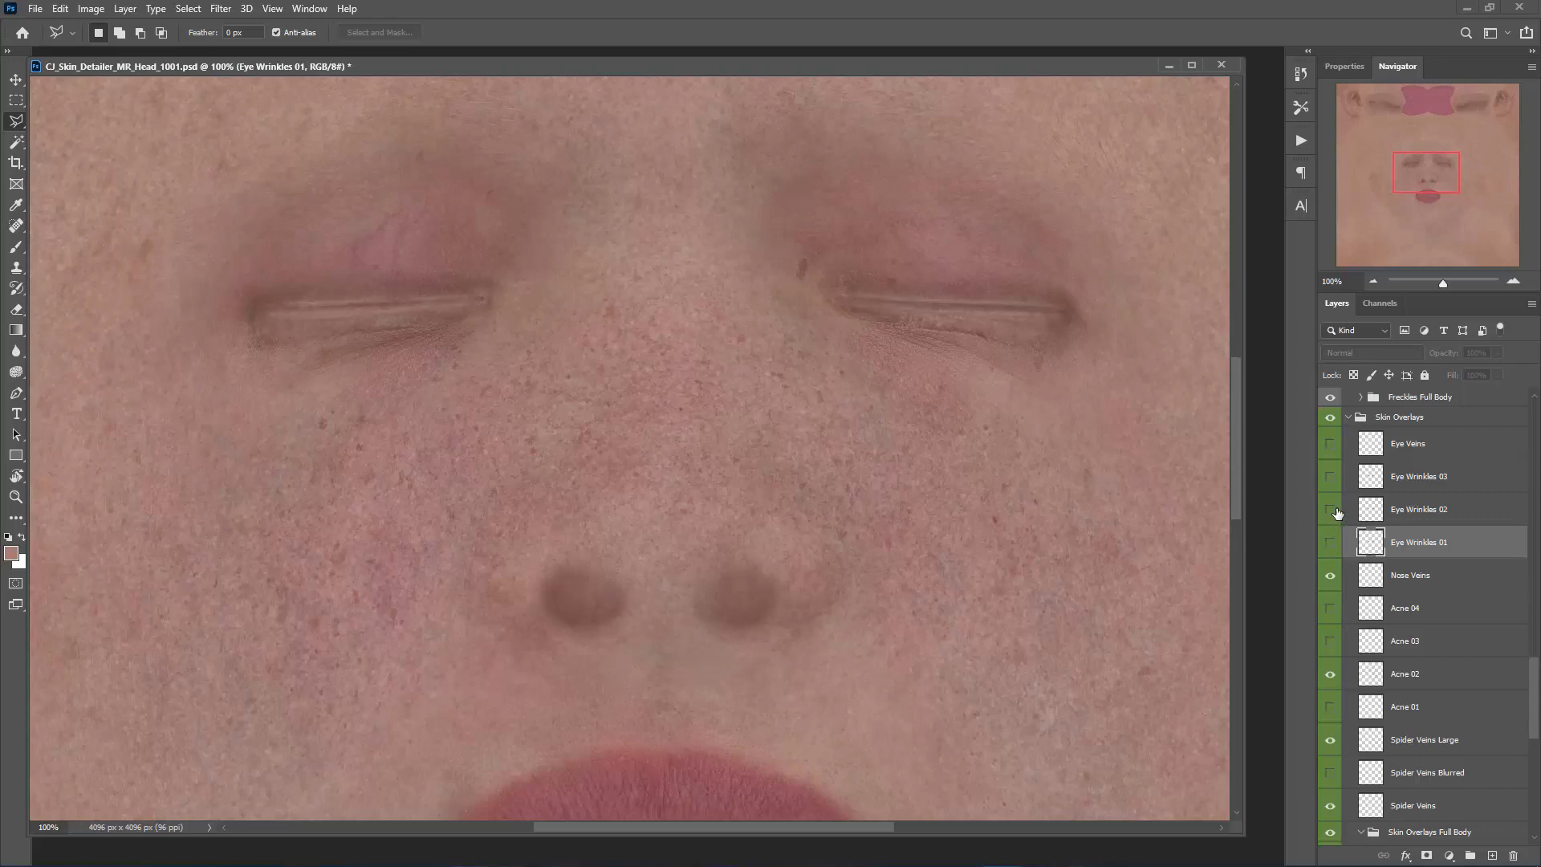
- Make the Eye Wrinkles 02 layer visible and active, and set its opacity to 84%
left_click(1330, 511)
left_click(1430, 514)
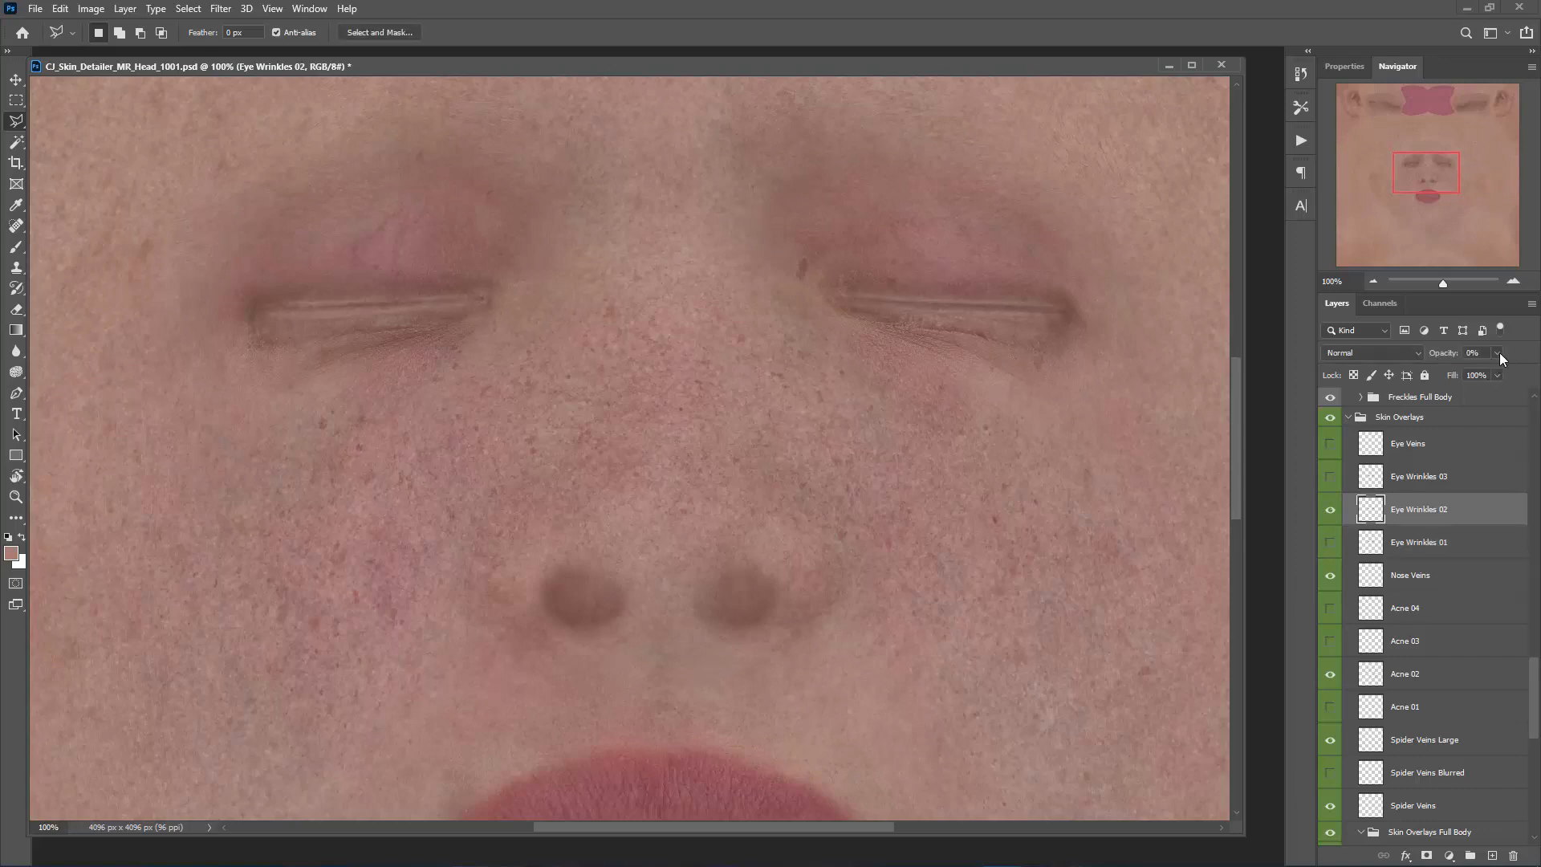
left_click_drag(1458, 374, 1519, 386)
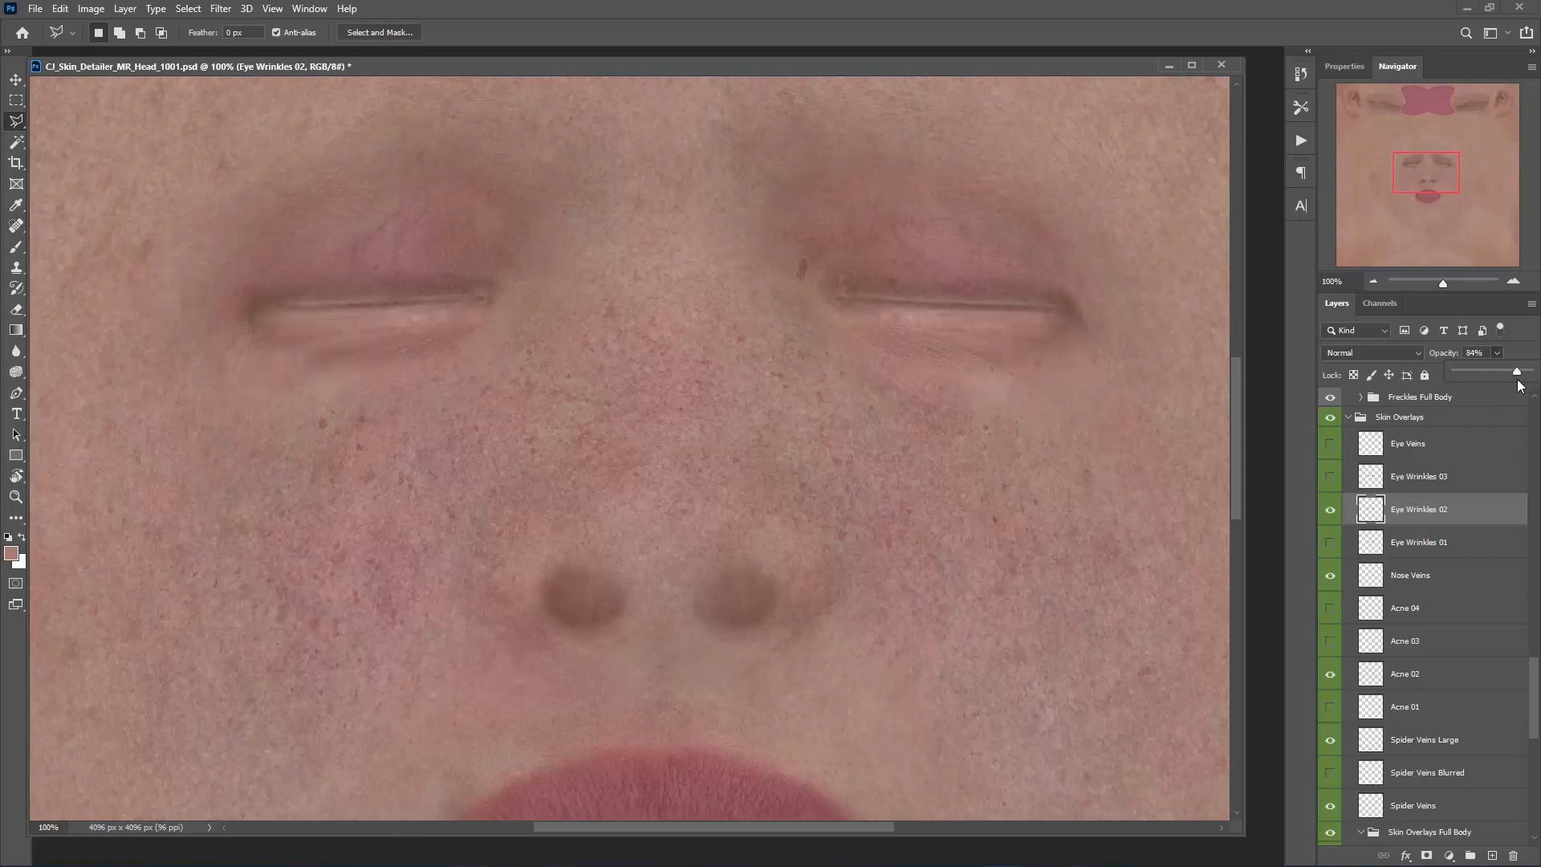
- Darken the highlights of the Eye Wrinkles 02 layer with a Levels adjustment, lowering the white output level to 208
left_click(126, 9)
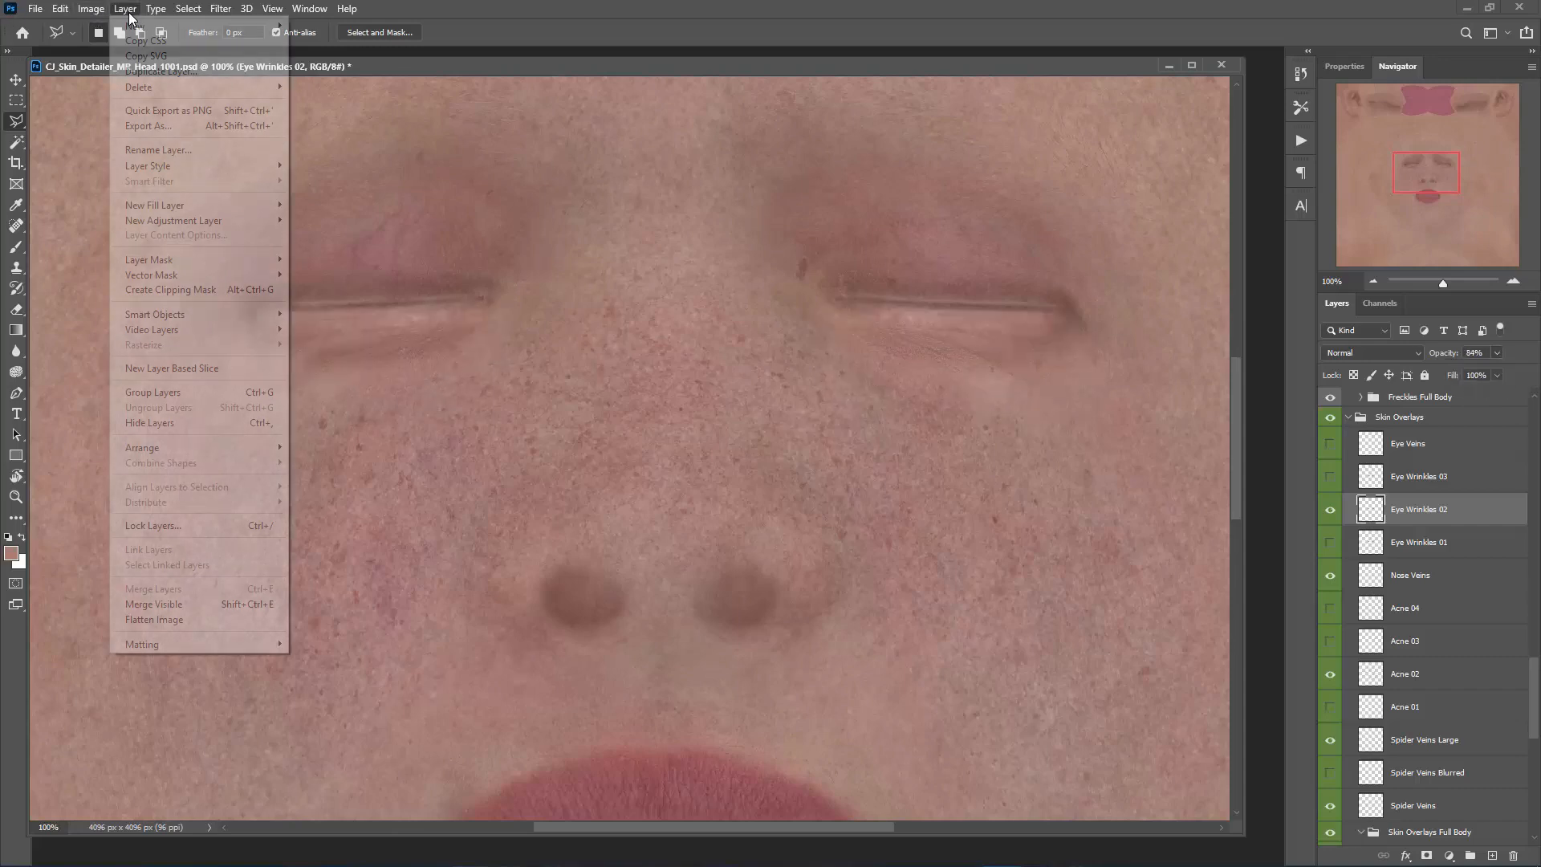
mouse_move(90, 10)
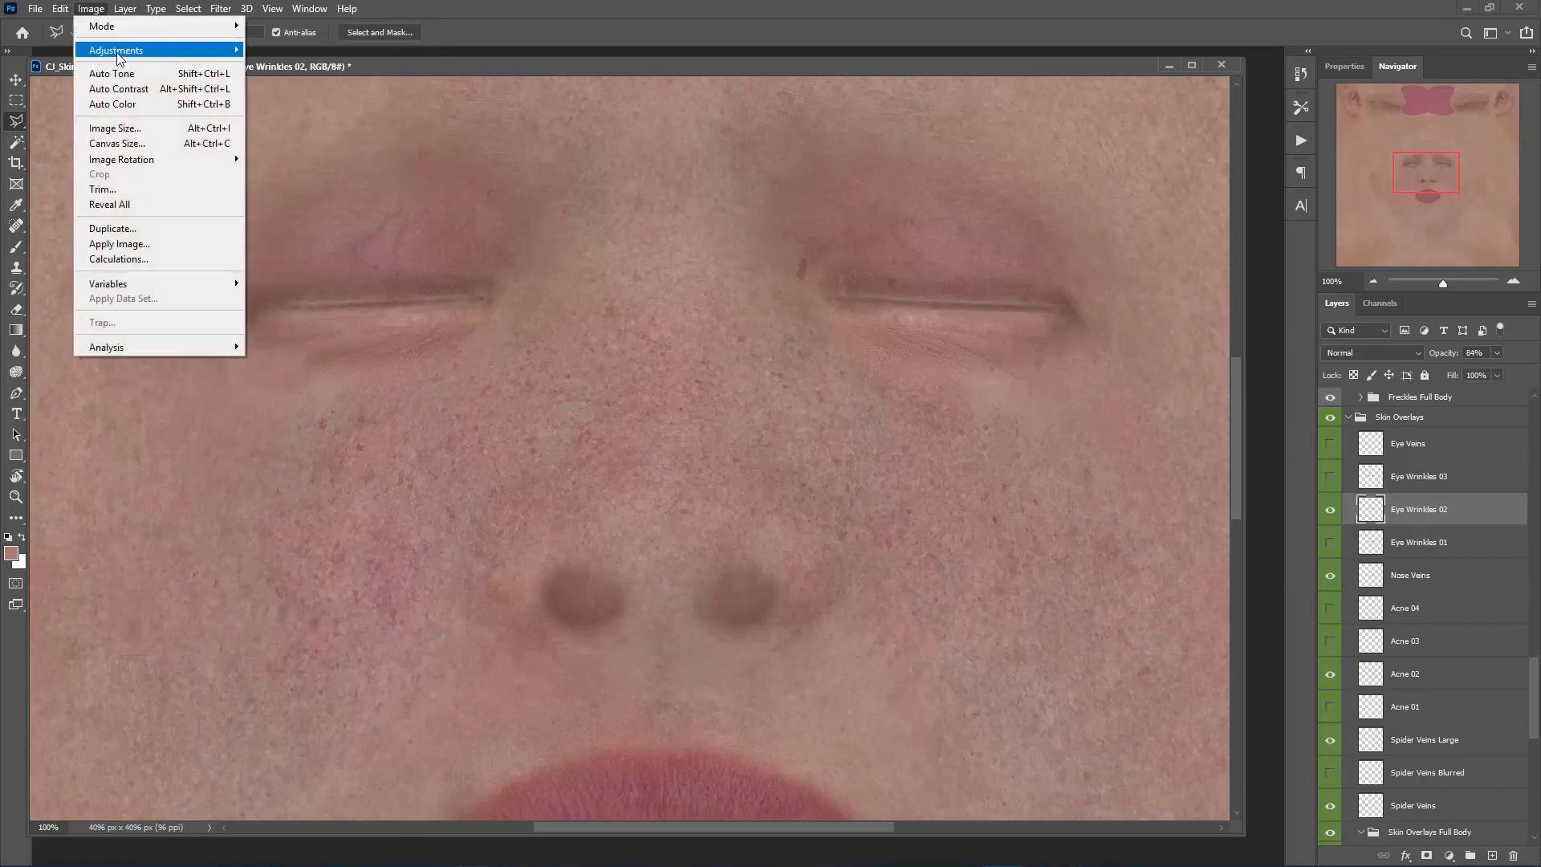
mouse_move(118, 57)
left_click(289, 66)
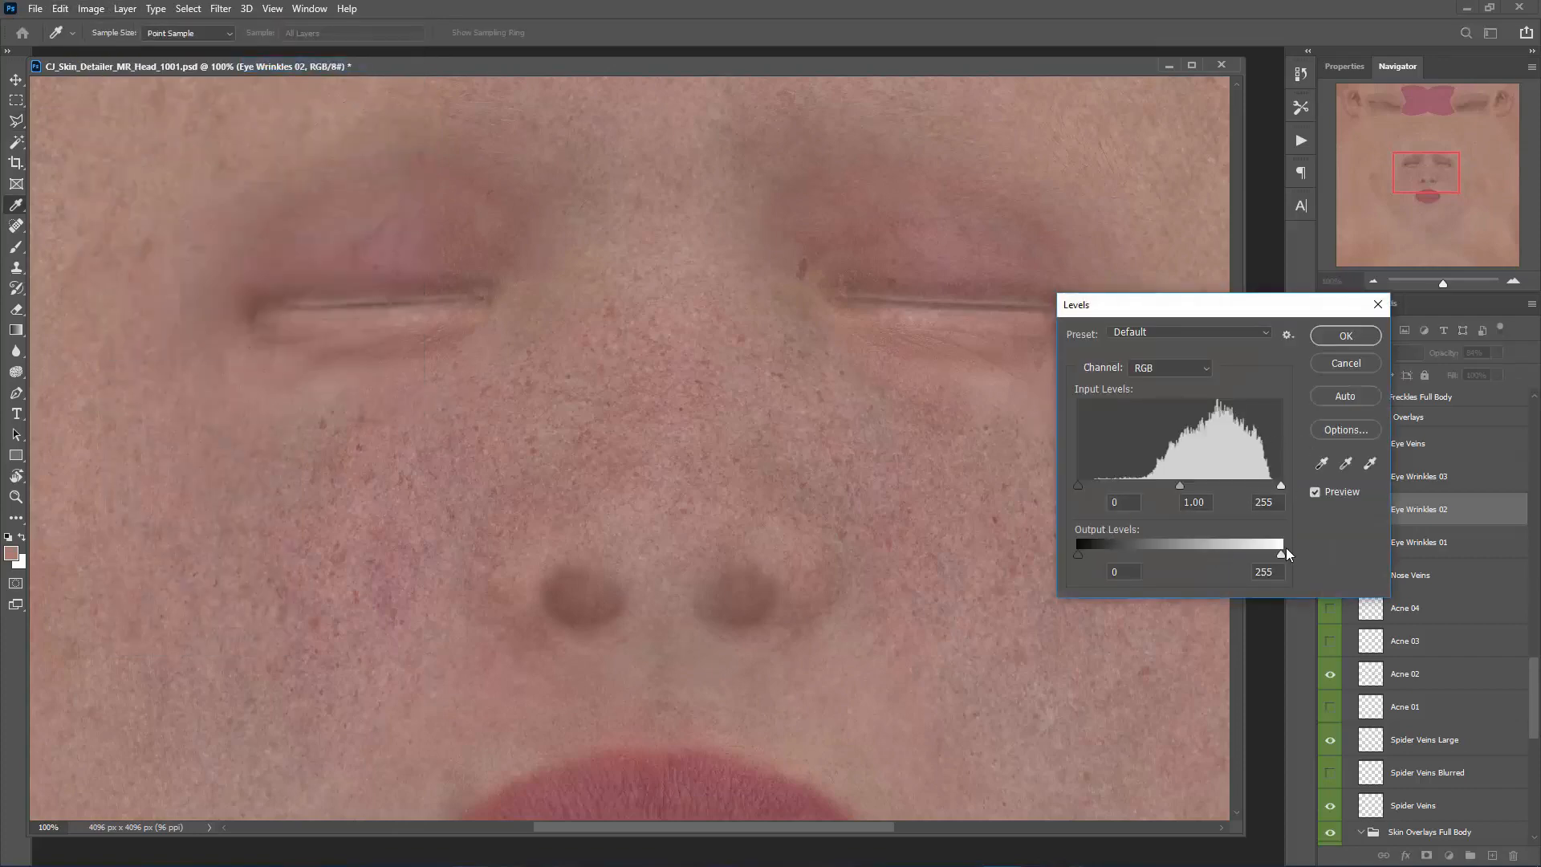
left_click_drag(1281, 560, 1244, 559)
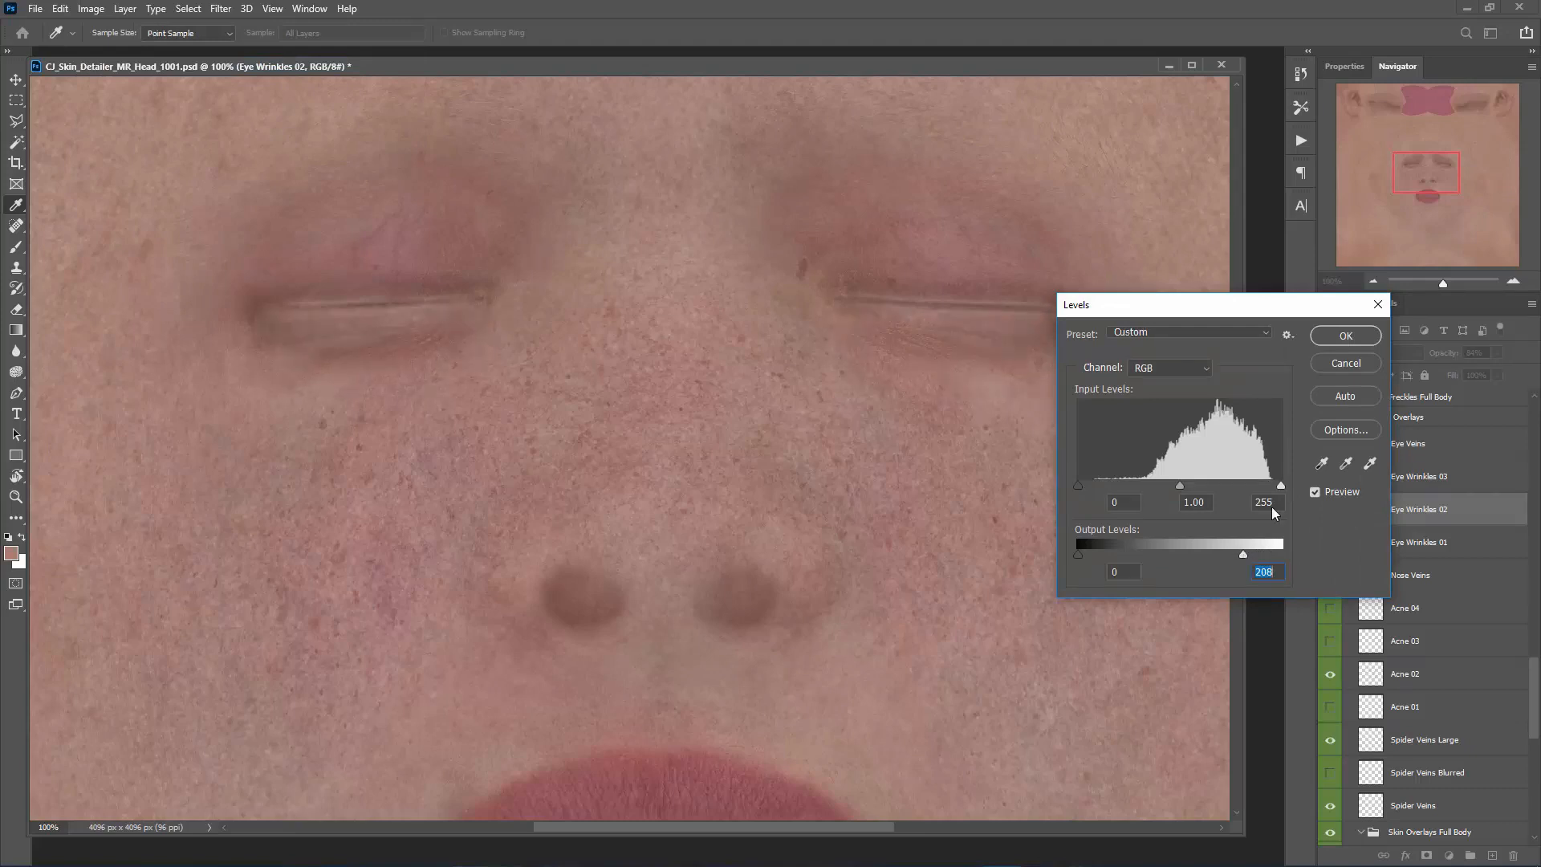
left_click(1361, 340)
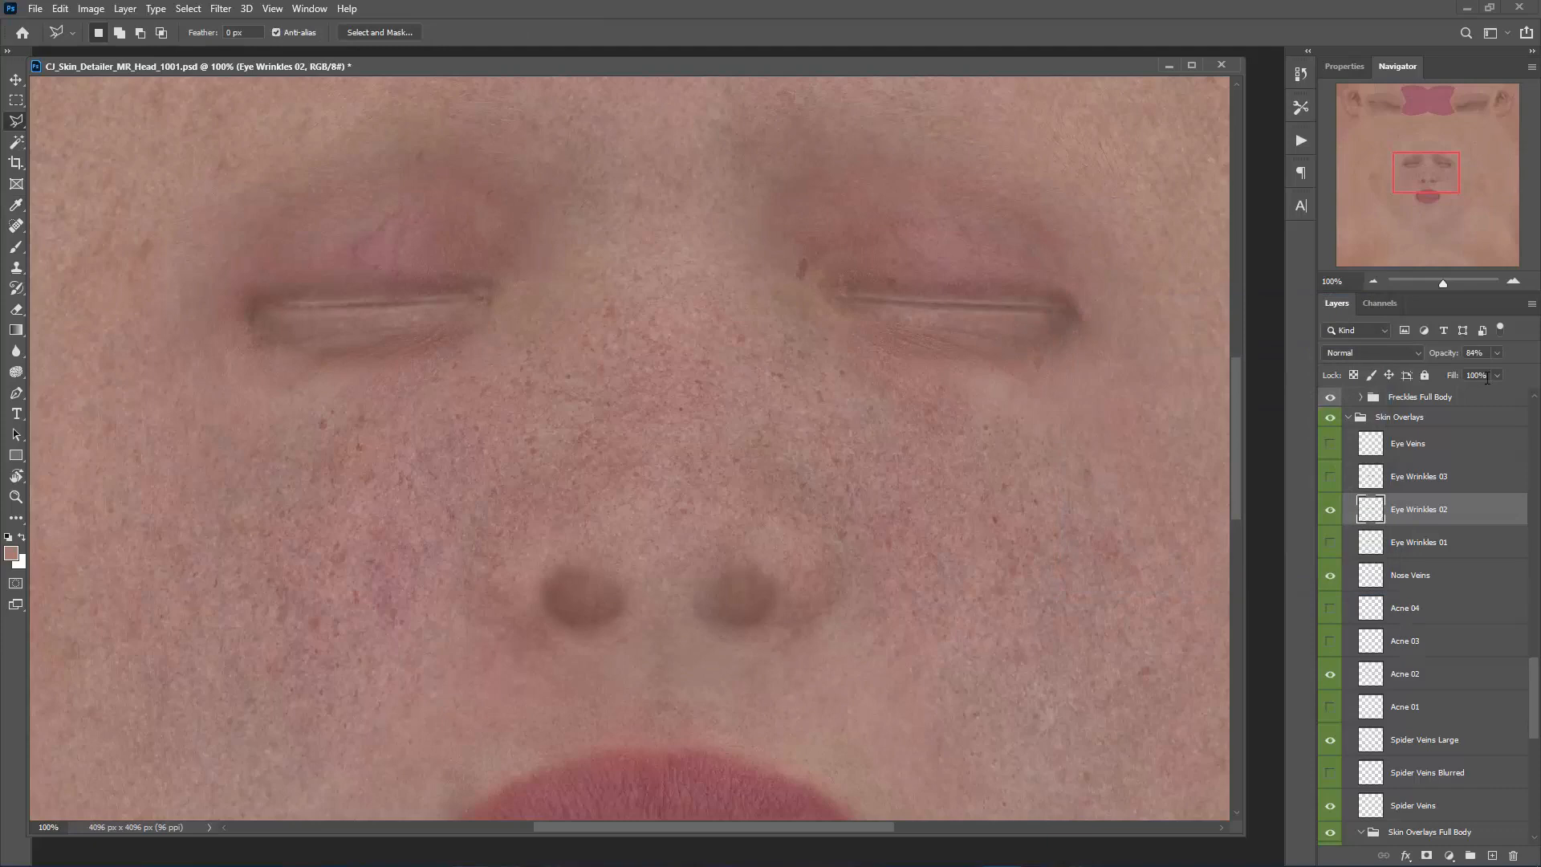
- Compare the under-eye area with the Eye Wrinkles 02 layer off and on, and leave the layer hidden
left_click(1330, 510)
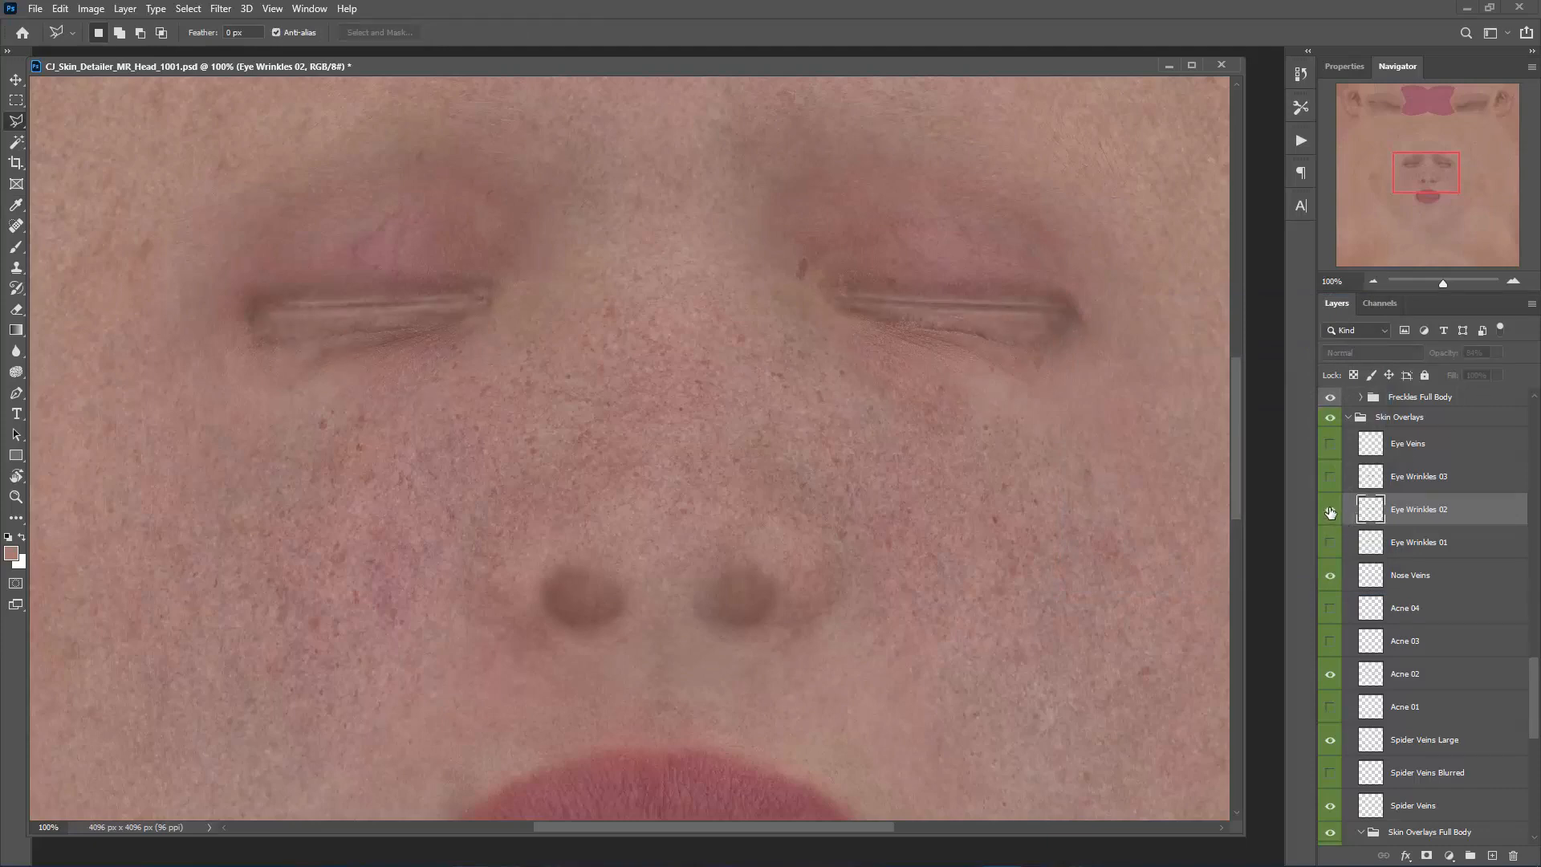
left_click(1330, 510)
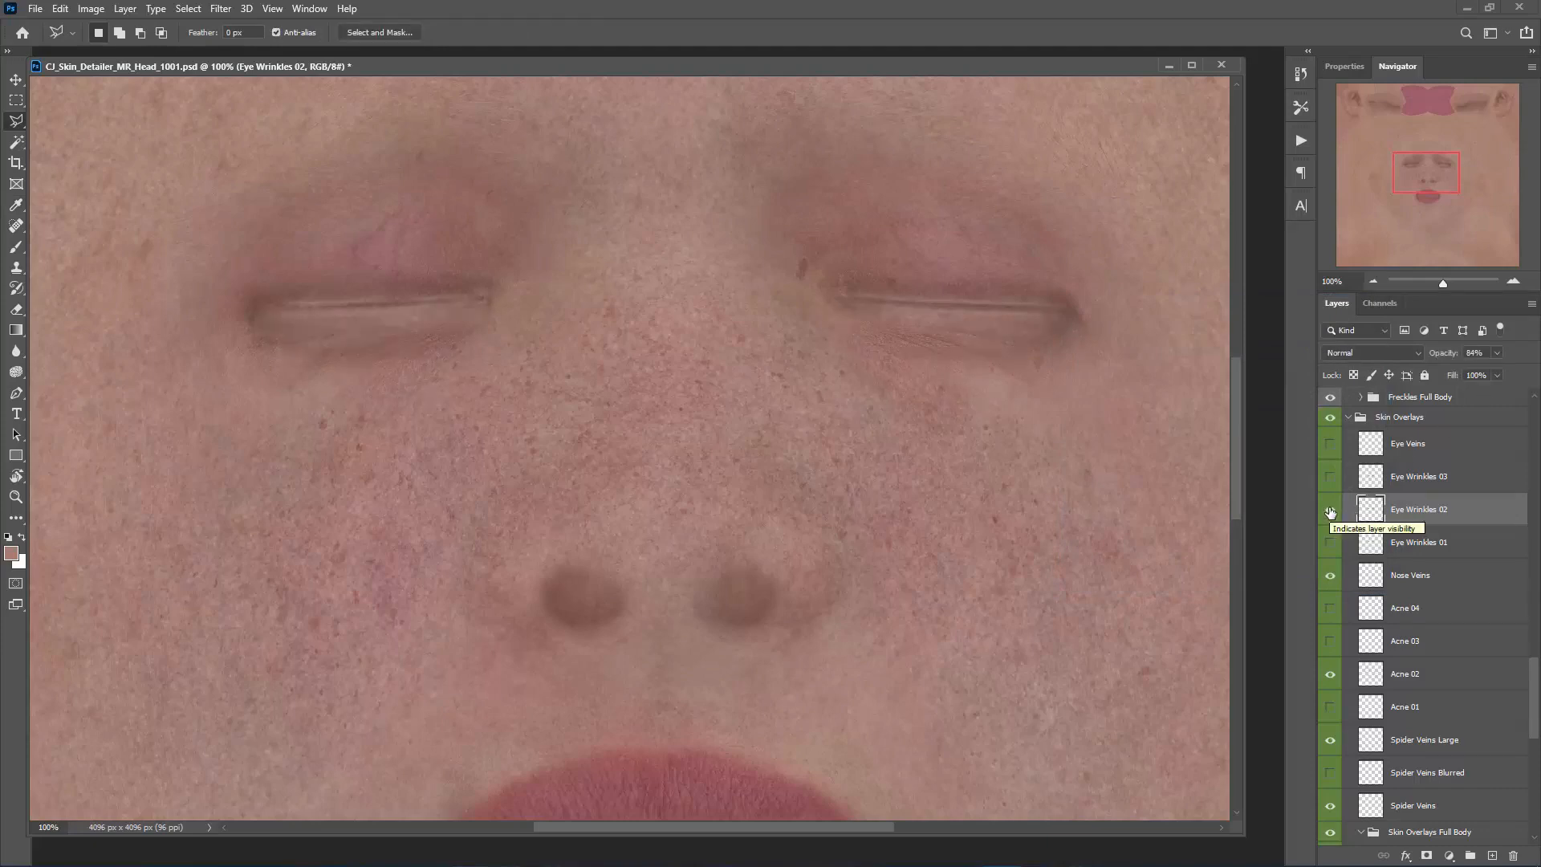
left_click(1494, 353)
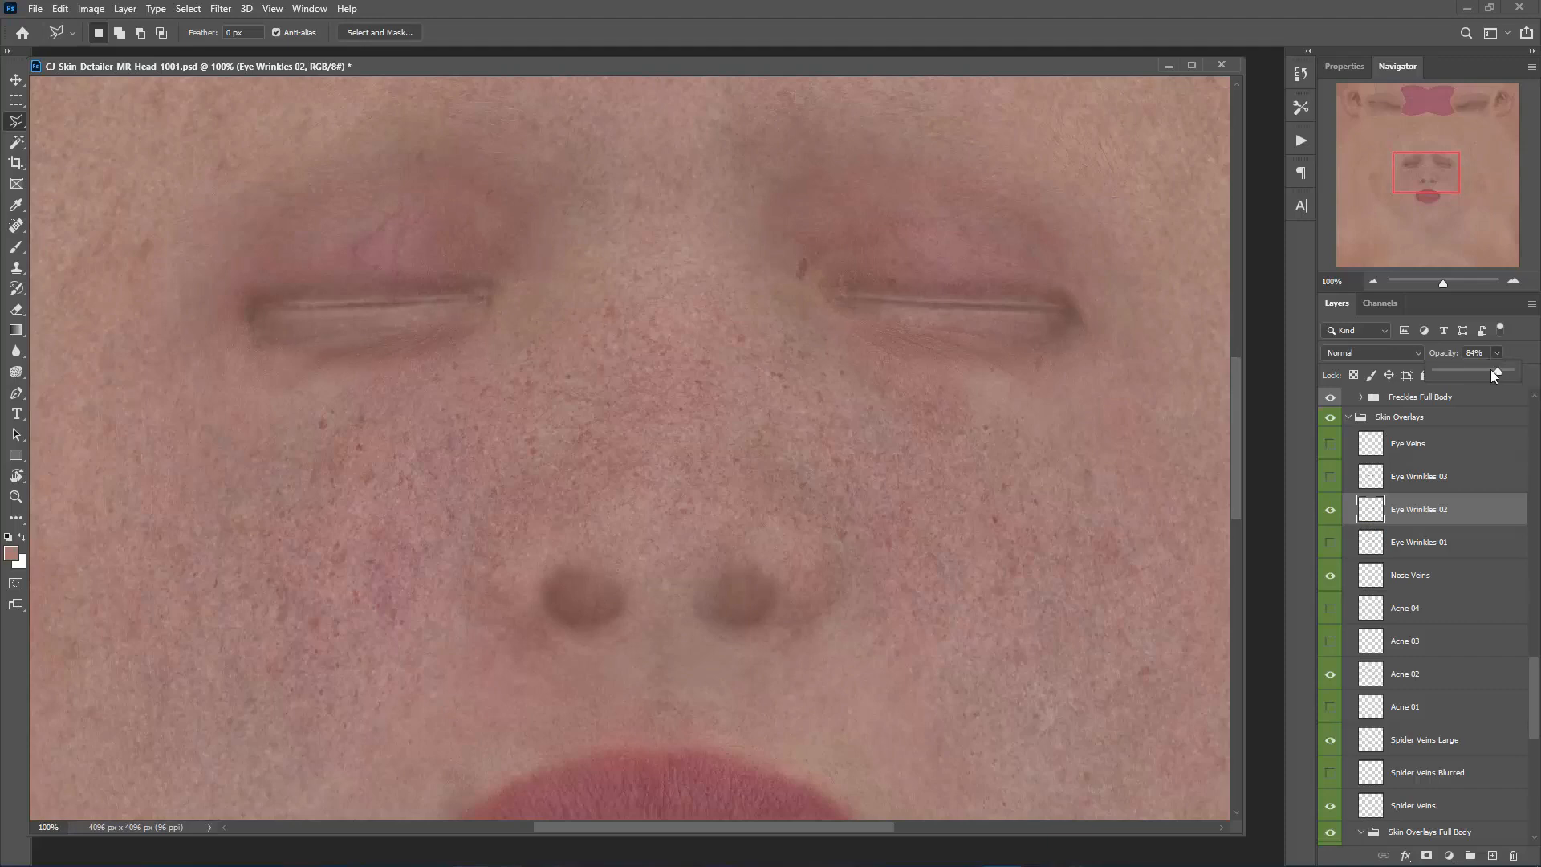
left_click(1330, 510)
left_click(1329, 510)
- Make the Eye Wrinkles 03 layer visible and active, and set its opacity to 100%
left_click(1330, 477)
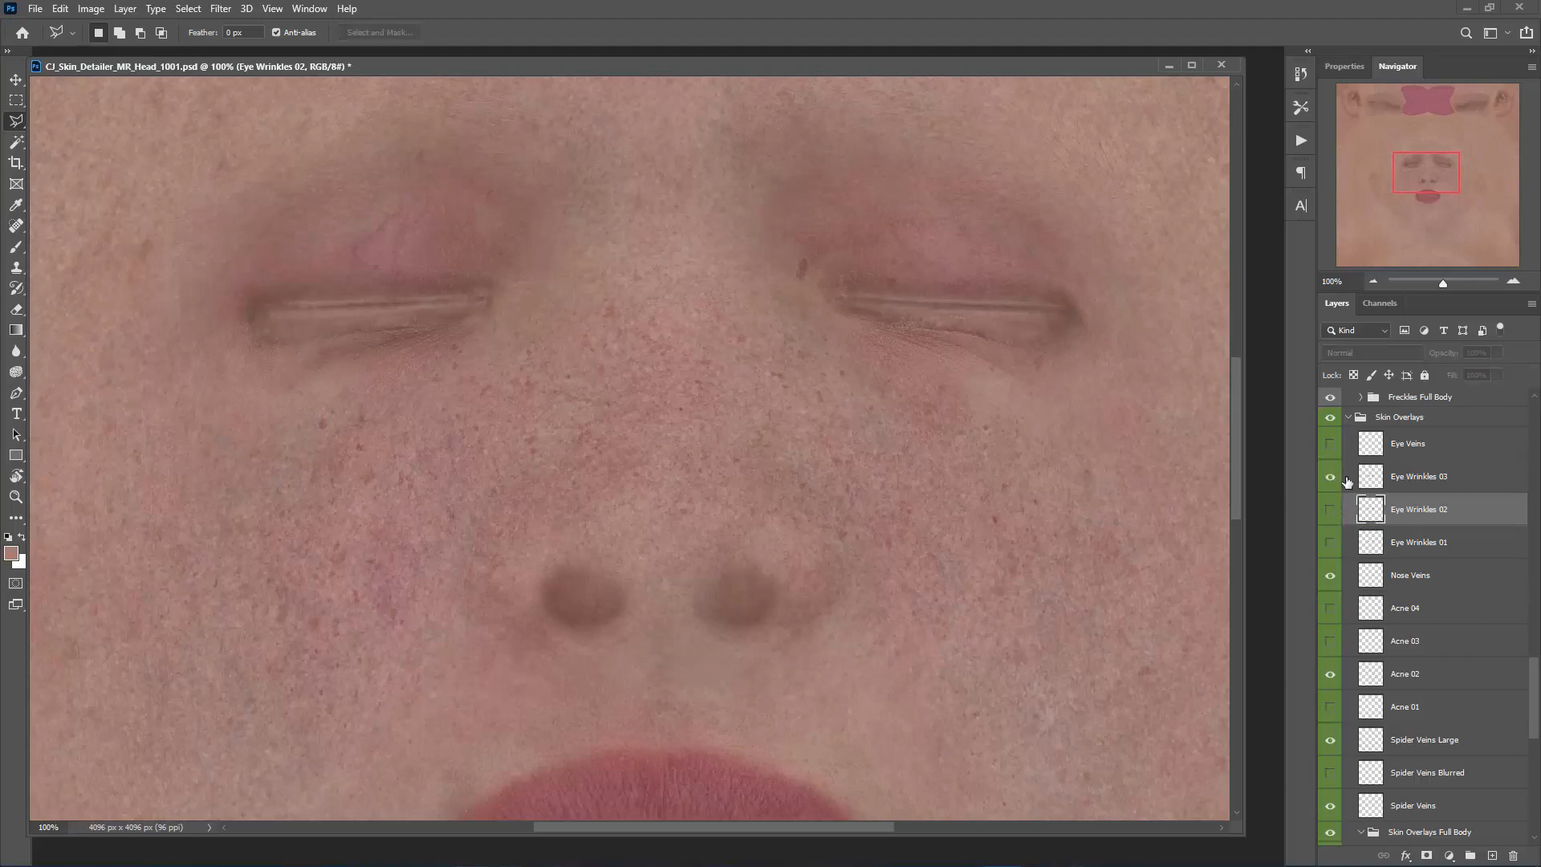
left_click(1417, 477)
left_click(1496, 355)
left_click_drag(1454, 372, 1534, 371)
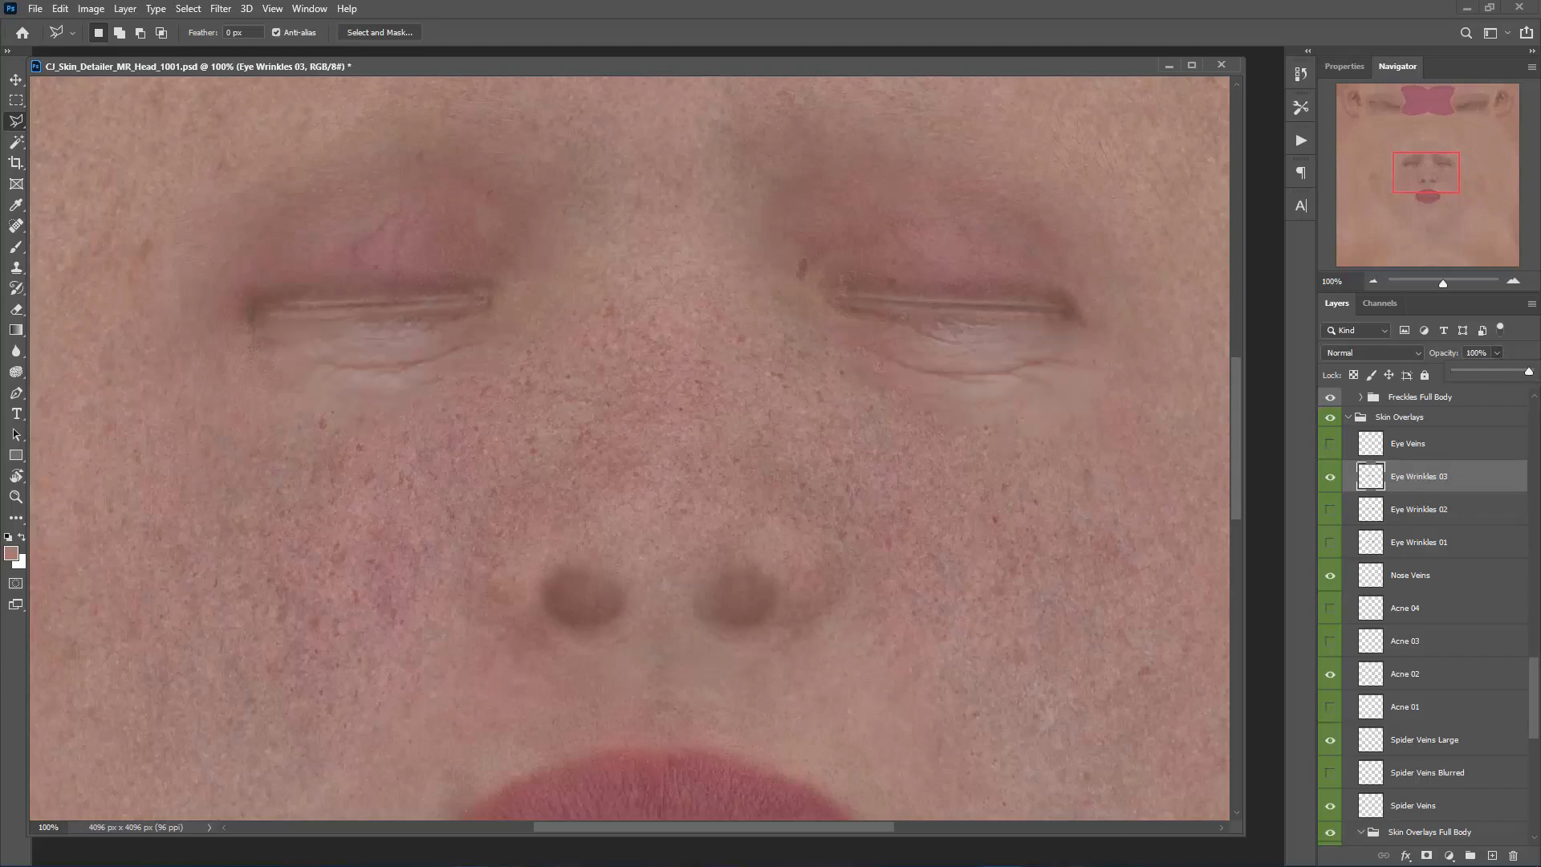
- Apply a Levels adjustment to the Eye Wrinkles 03 layer, slightly lowering the white output level and adjusting the input levels
left_click(97, 10)
left_click(95, 9)
mouse_move(112, 49)
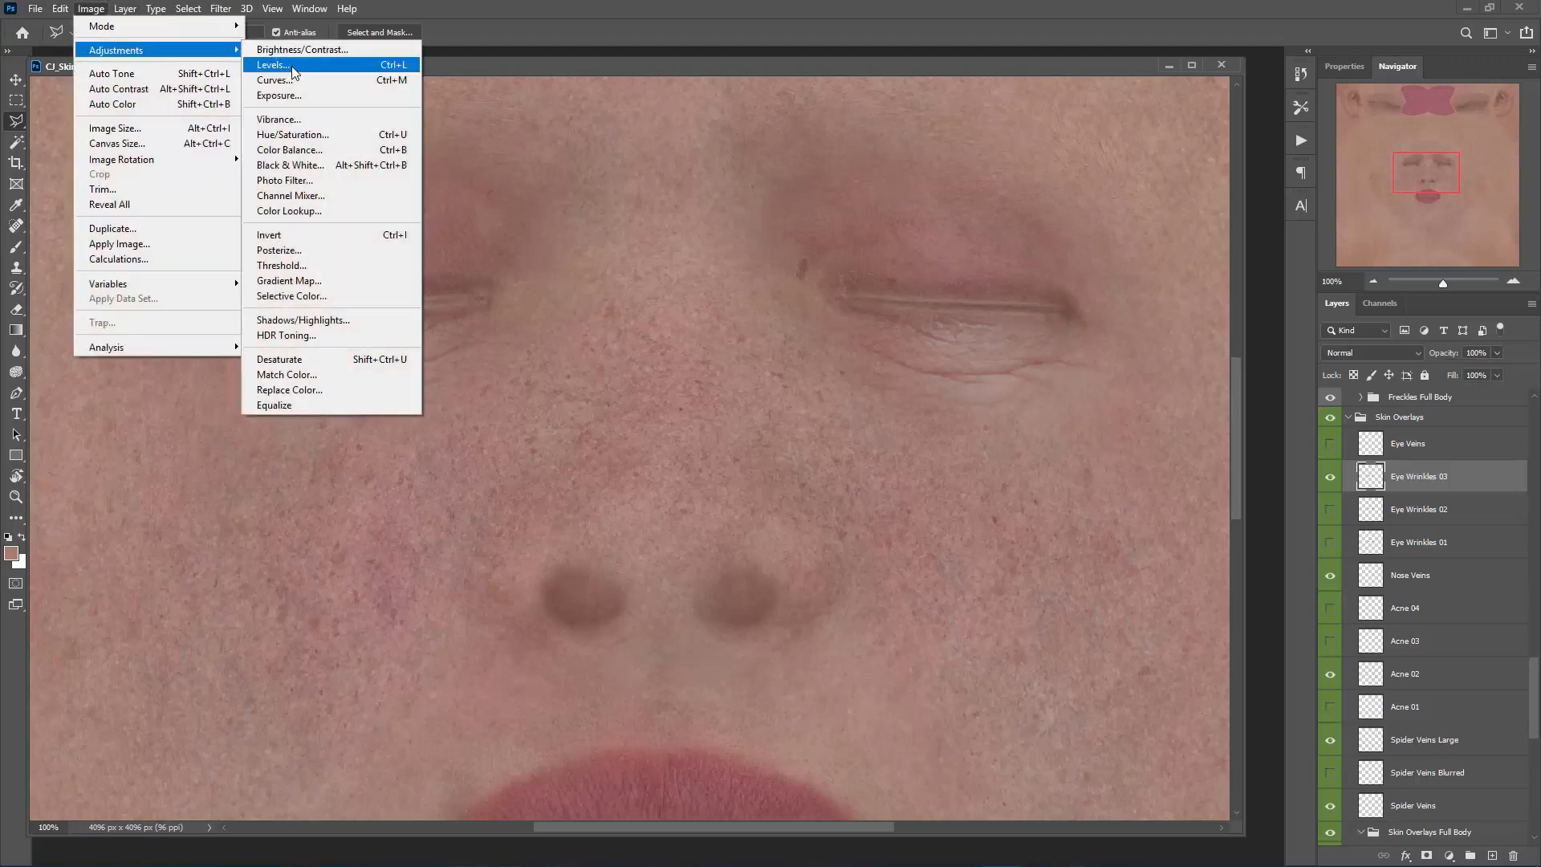
left_click(297, 70)
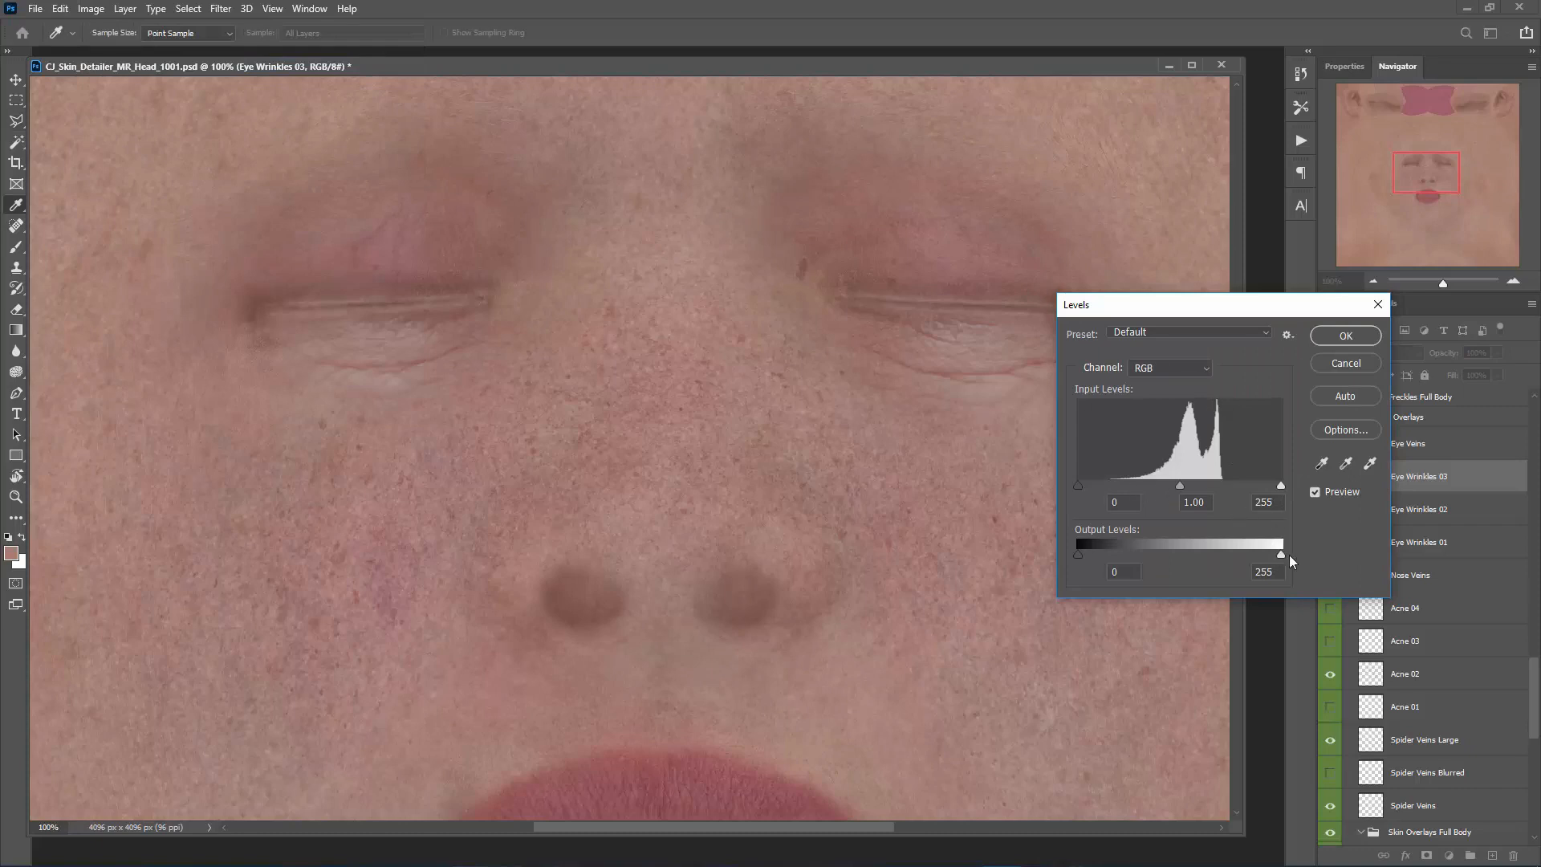
left_click_drag(1281, 553, 1265, 555)
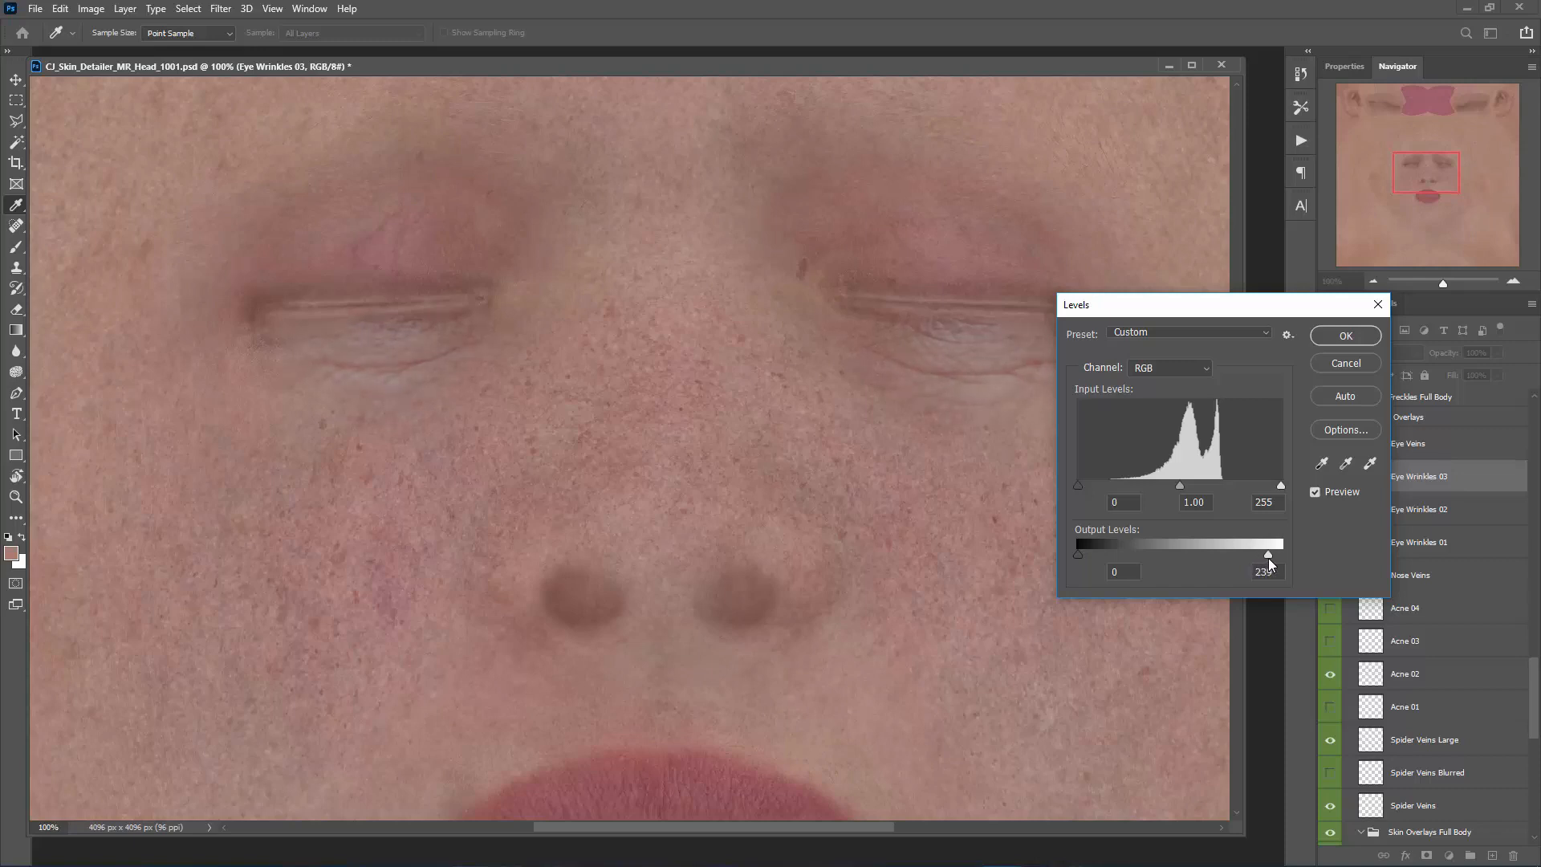
left_click_drag(1269, 557, 1271, 557)
left_click_drag(1080, 484, 1182, 486)
left_click(1186, 485)
left_click(1374, 341)
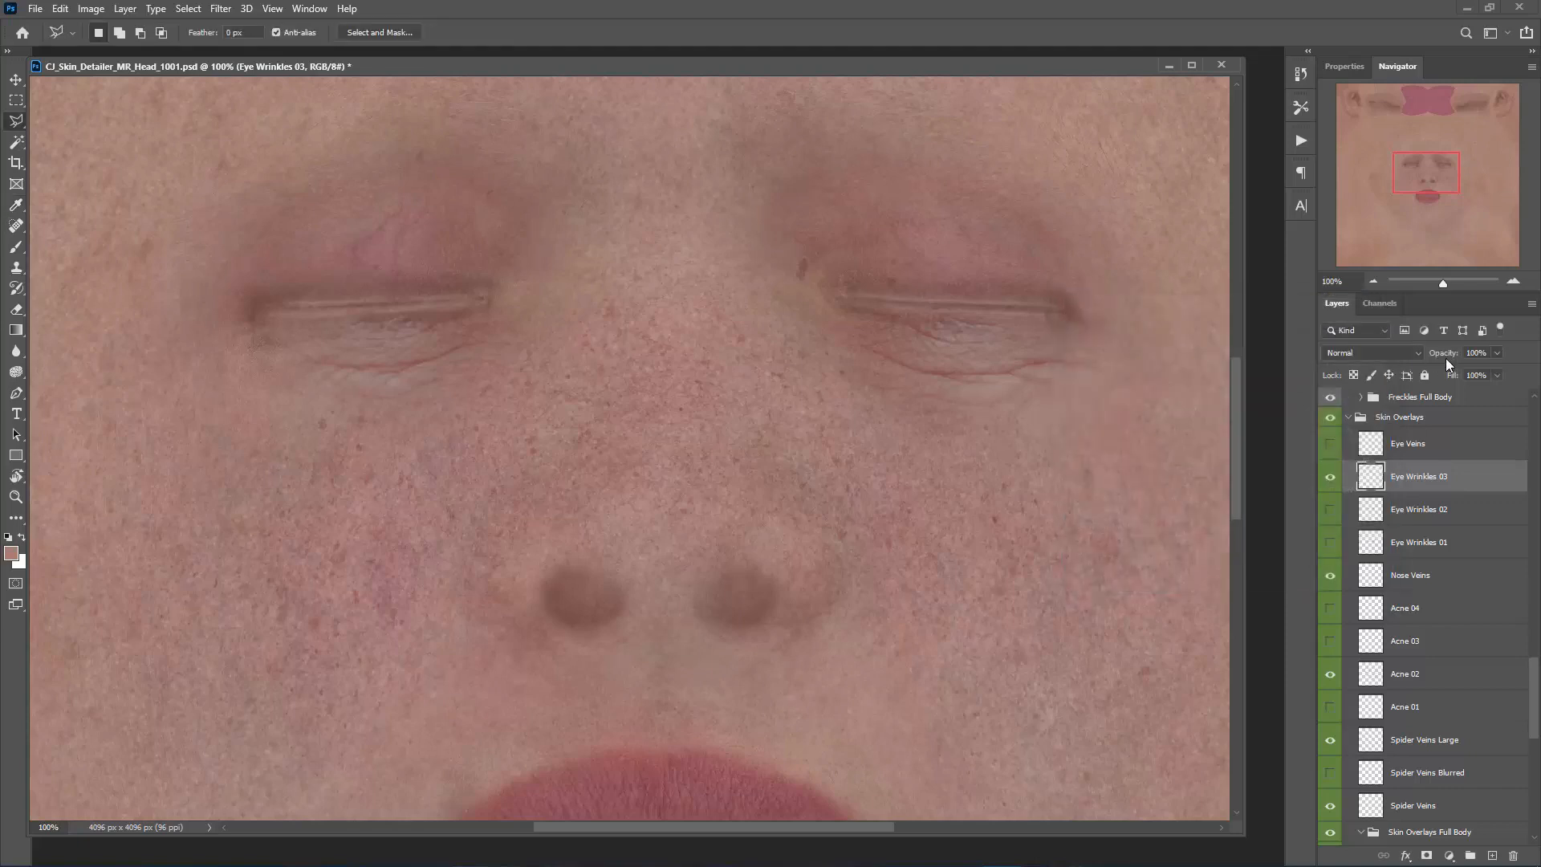
key("l")
- Lower the opacity of the Eye Wrinkles 03 layer, hide it, and show the Eye Wrinkles 01 layer instead
left_click(1499, 353)
left_click_drag(1466, 378, 1459, 379)
left_click(1329, 480)
left_click(1329, 543)
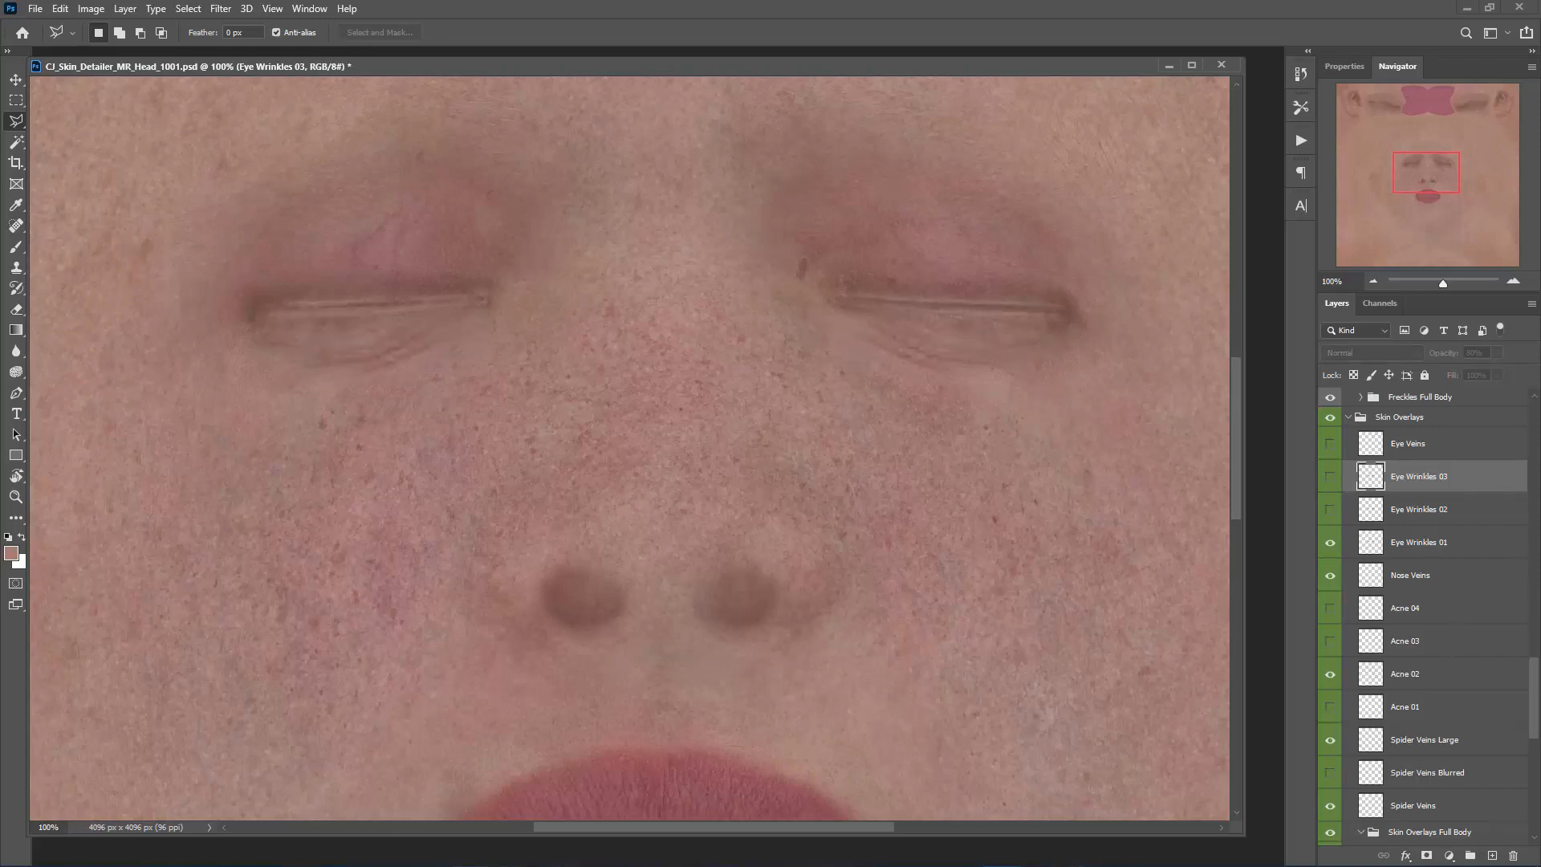
- Compare the face with the whole Skin Overlays group off and on, and leave the group visible
left_click(1330, 418)
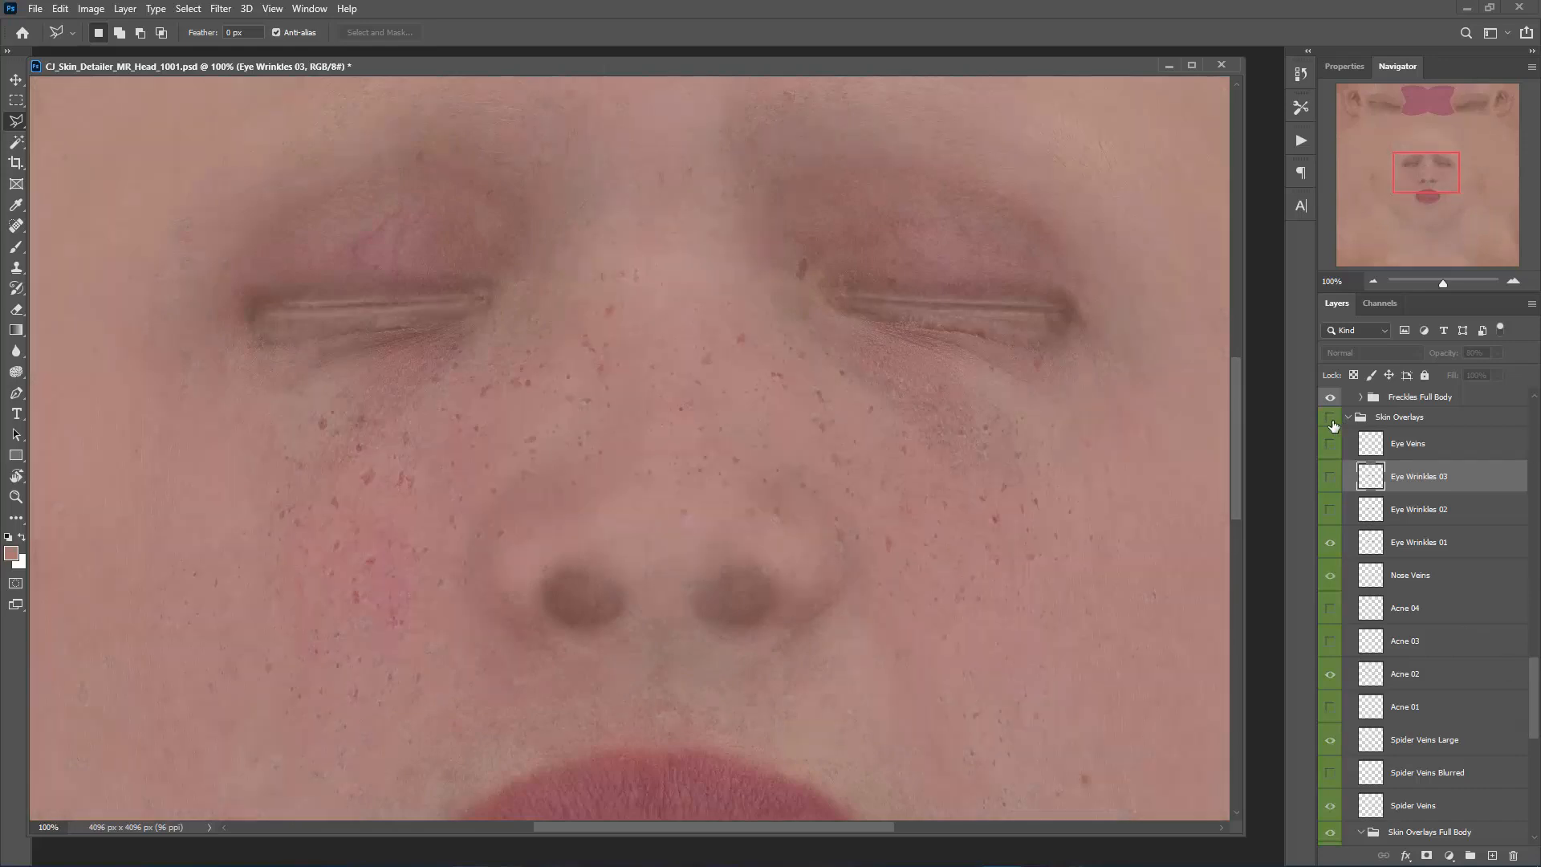
left_click(1331, 418)
left_click(1331, 418)
left_click(1331, 418)
left_click(1330, 418)
left_click(1331, 421)
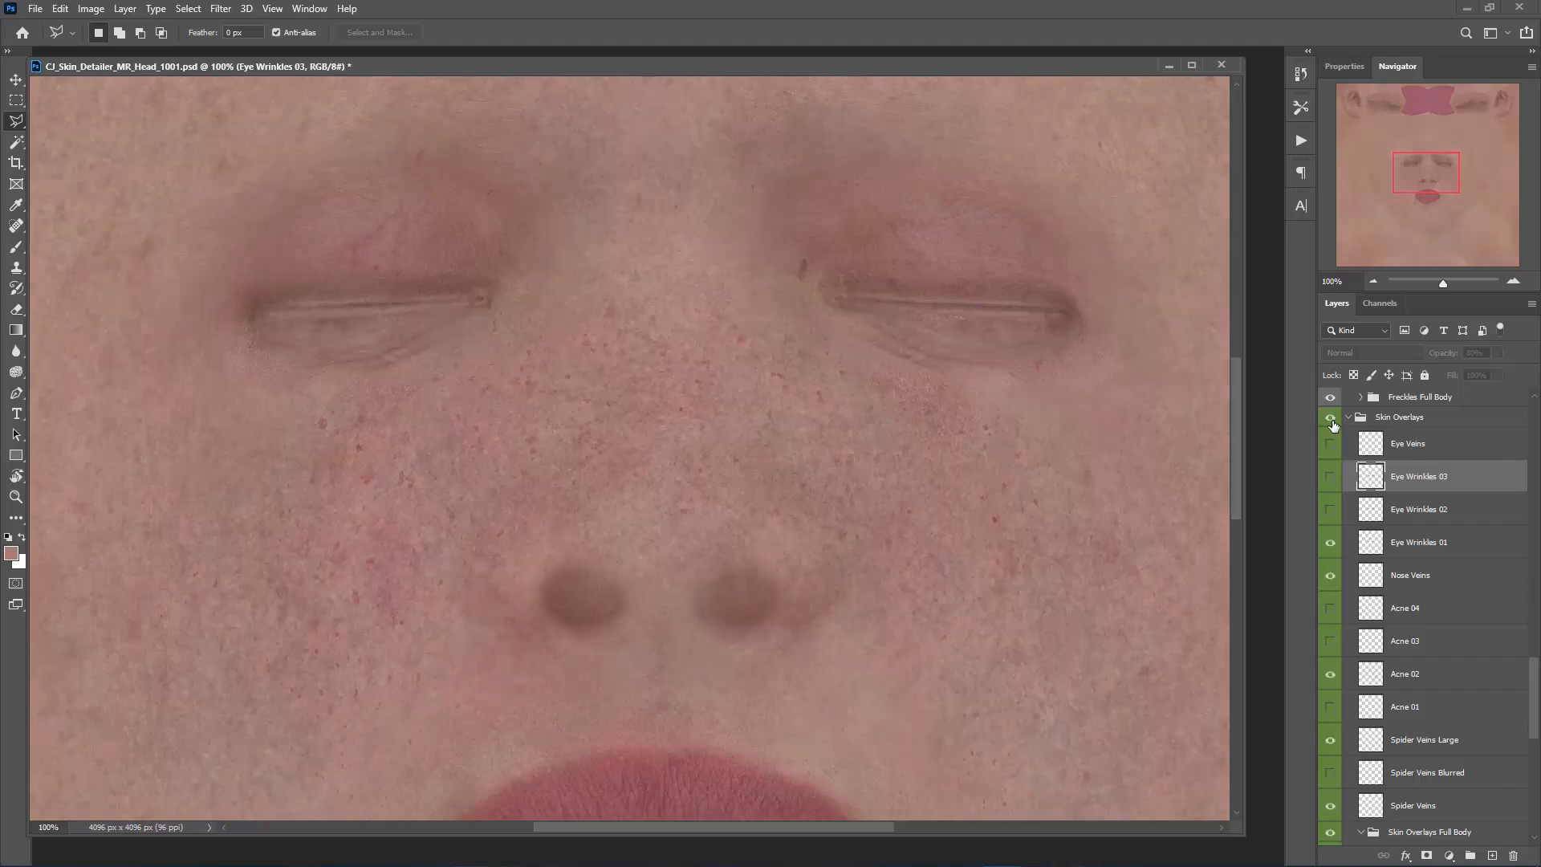
- Expand the Freckles Full Body group to review the freckle layers, and view the whole face at 33.33% zoom
scroll(1535, 664, "up", 2)
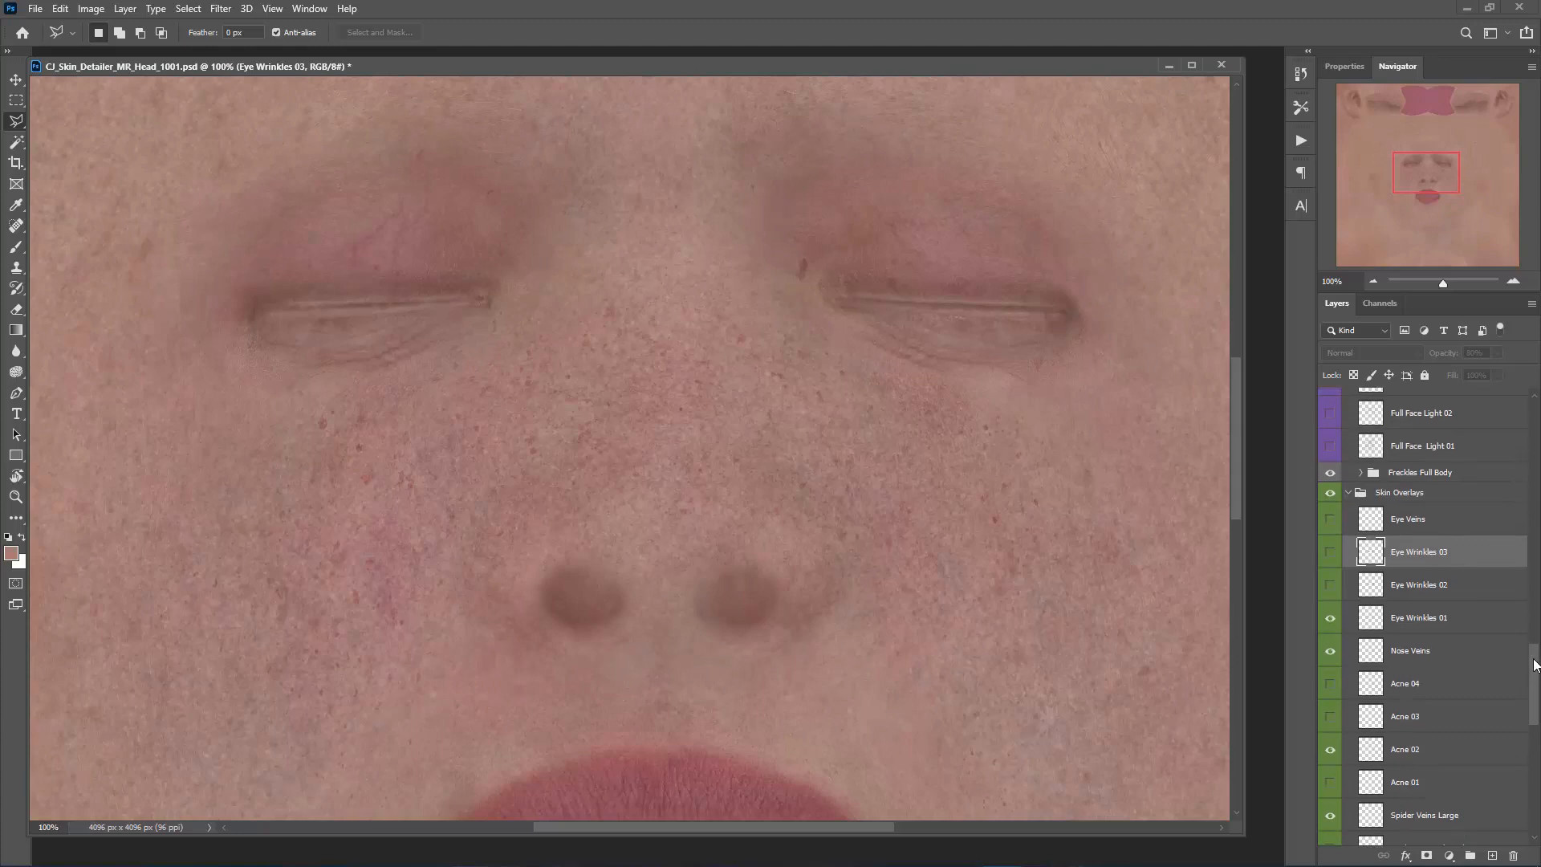
scroll(1535, 664, "up", 6)
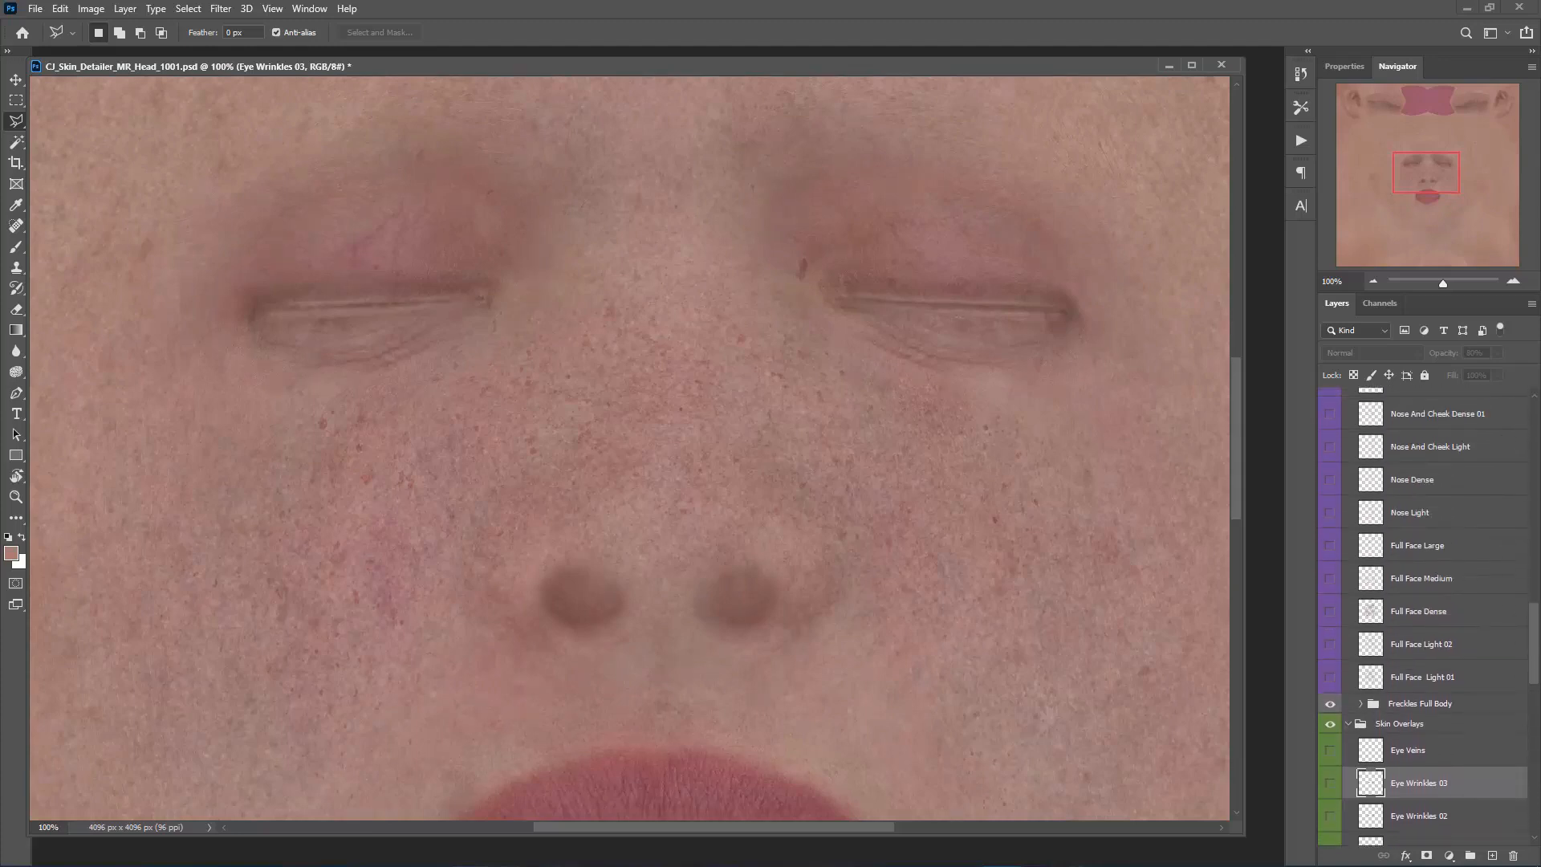
left_click(1360, 704)
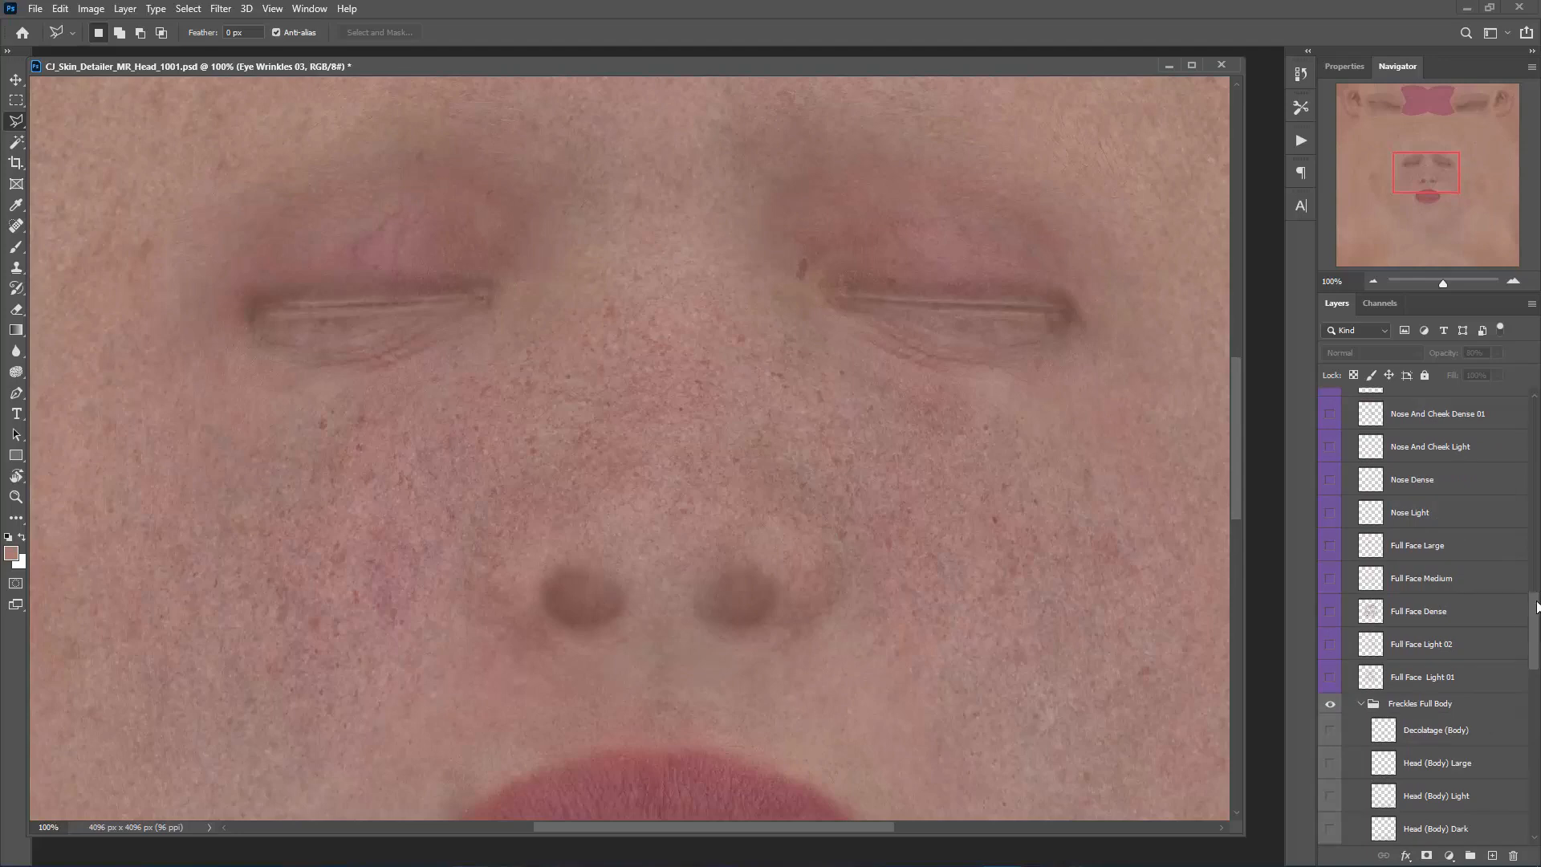
scroll(1525, 614, "down", 4)
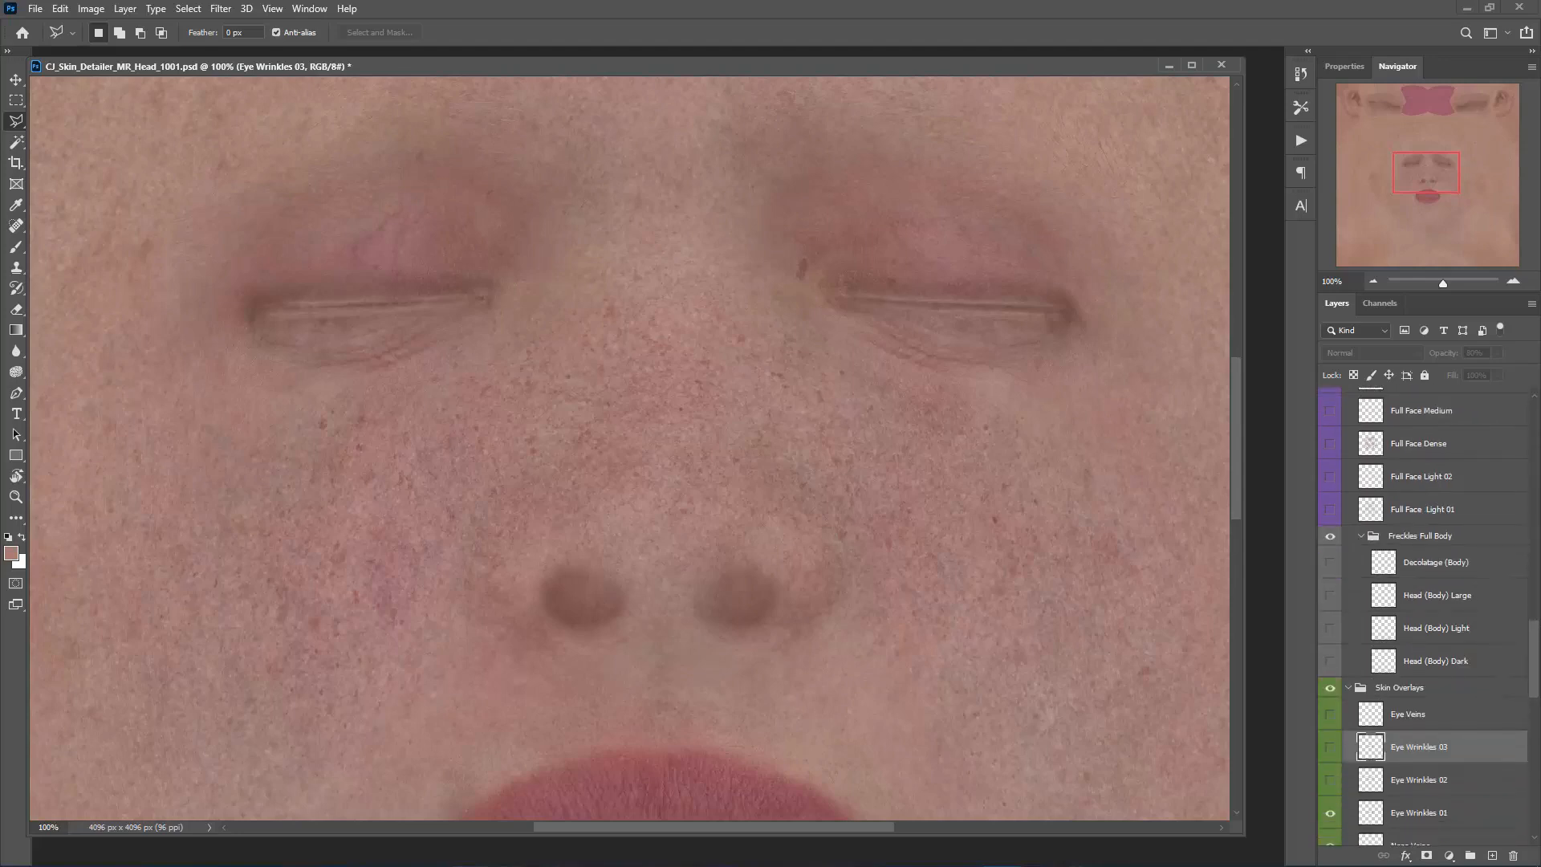
left_click(1374, 281)
left_click(1374, 280)
left_click(1374, 281)
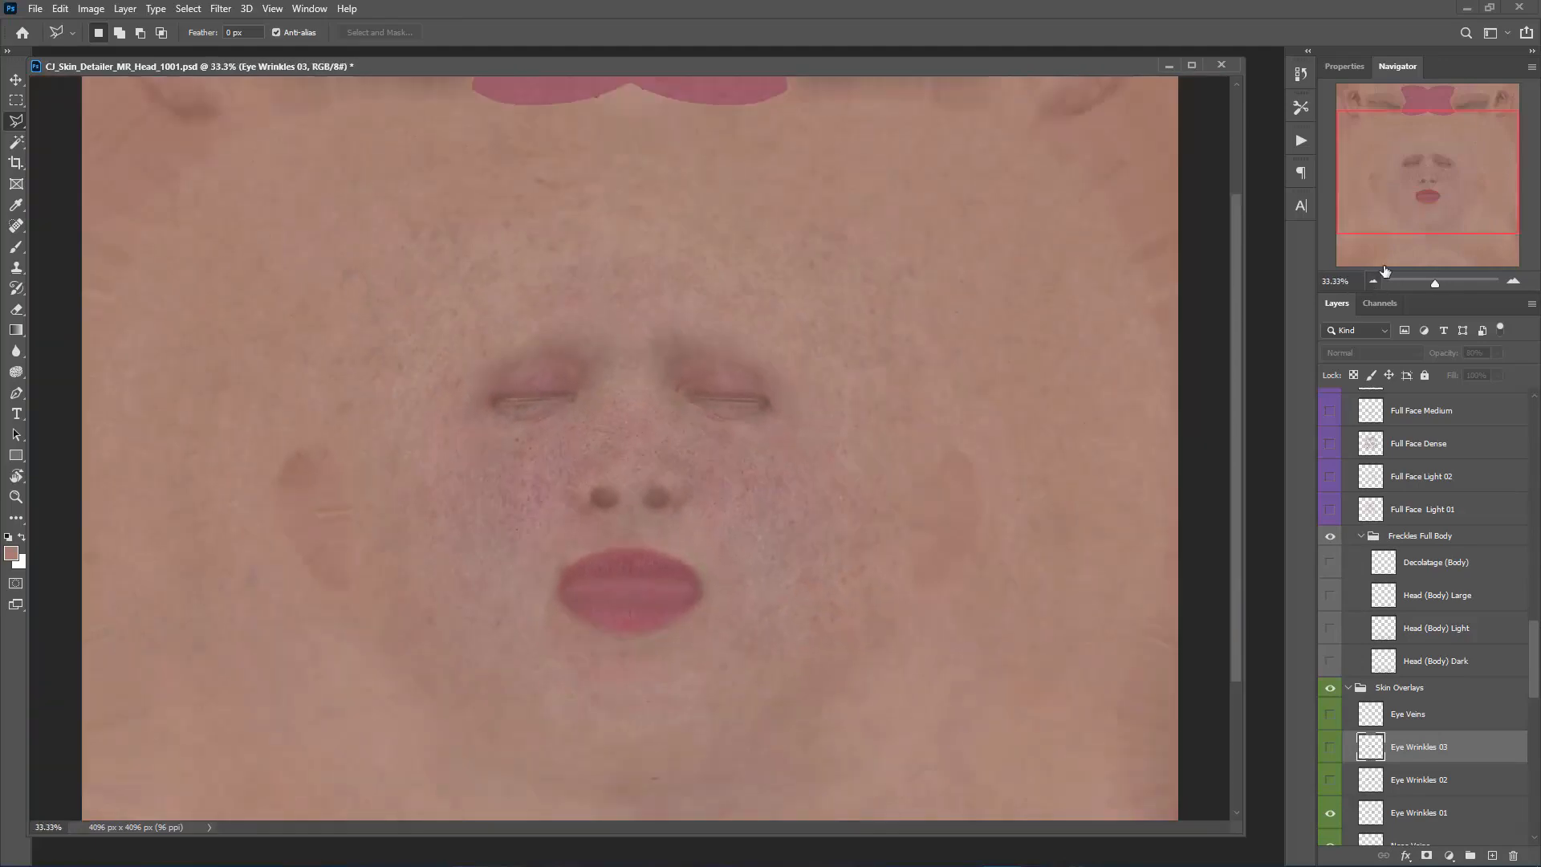
- Preview the Head (Body) Dark, Light, Large and Decolatage (Body) freckle layers one at a time, leaving each hidden
left_click_drag(1423, 195, 1421, 210)
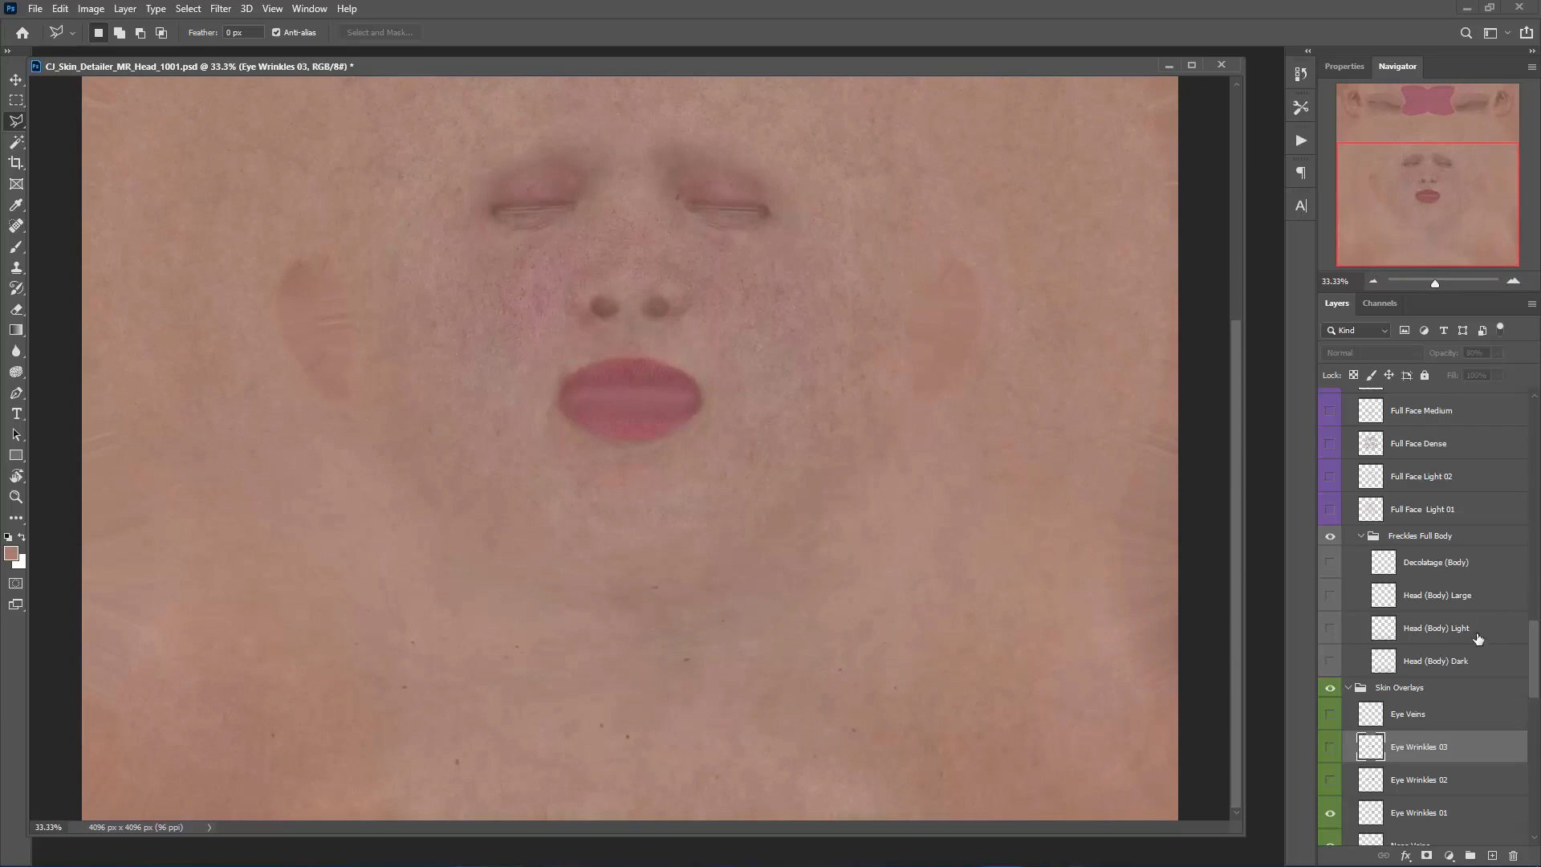
left_click(1440, 668)
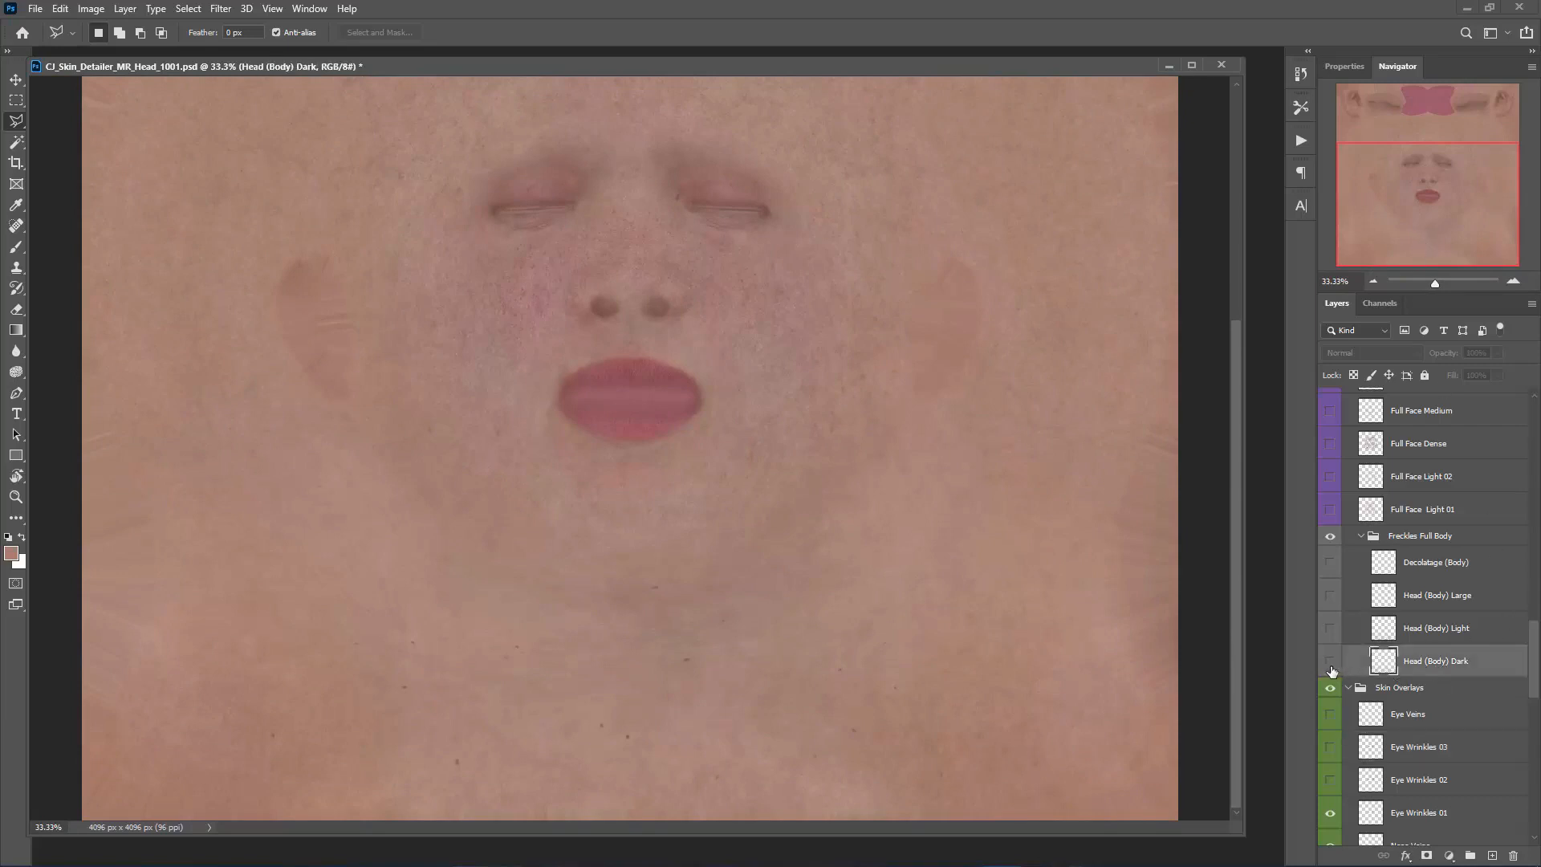
left_click(1330, 661)
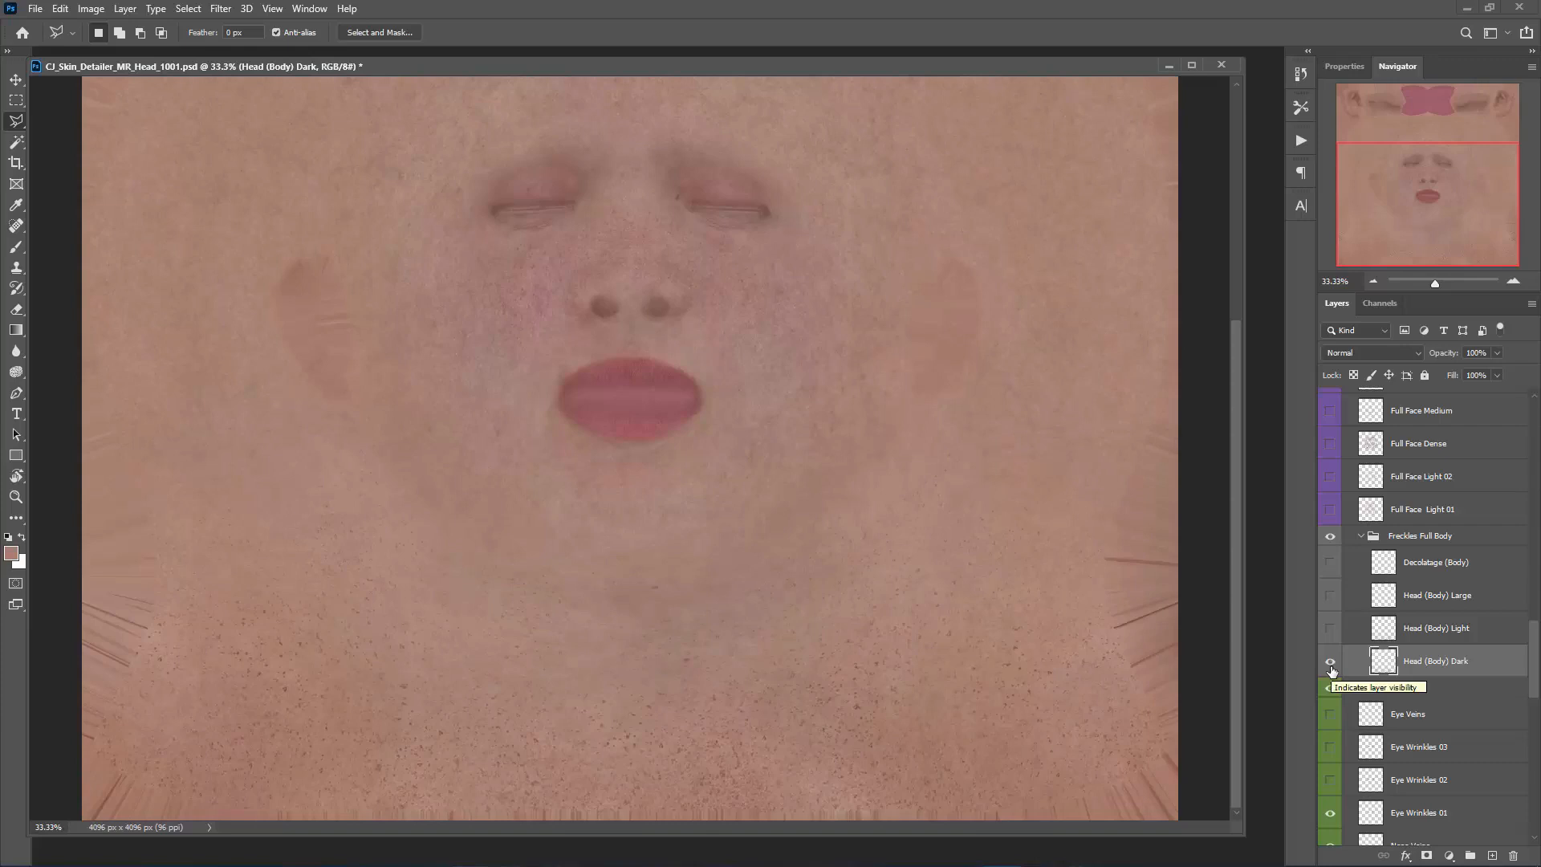
left_click(1329, 661)
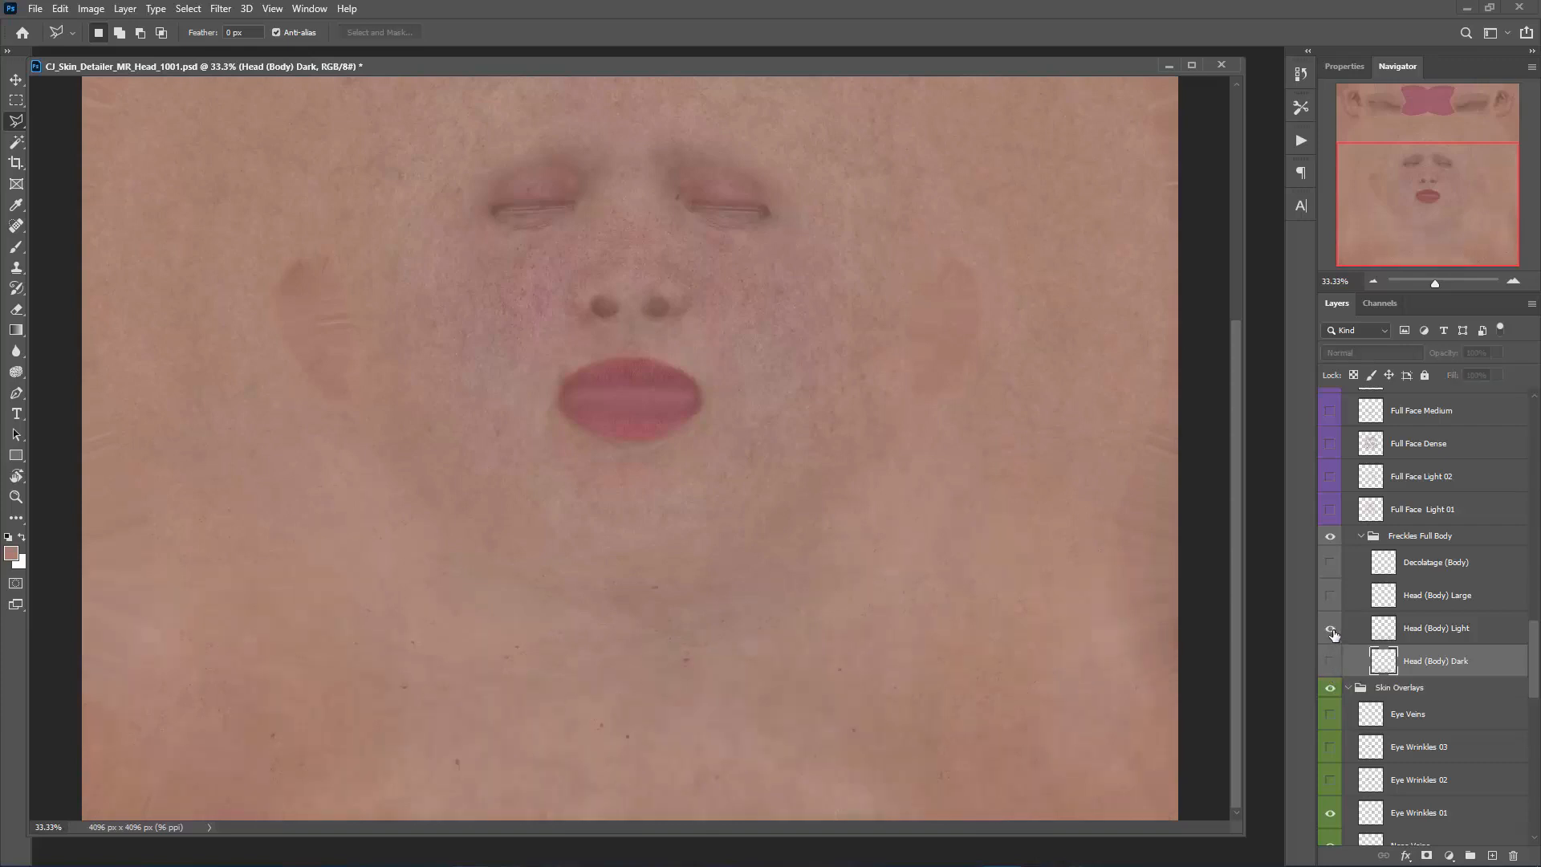
left_click(1330, 628)
left_click(1330, 628)
left_click(1329, 596)
left_click(1330, 596)
left_click(1329, 596)
left_click(1330, 563)
left_click(1330, 563)
- Show the Full Face Light 01 freckle layer and set its opacity to 41%
left_click(1513, 281)
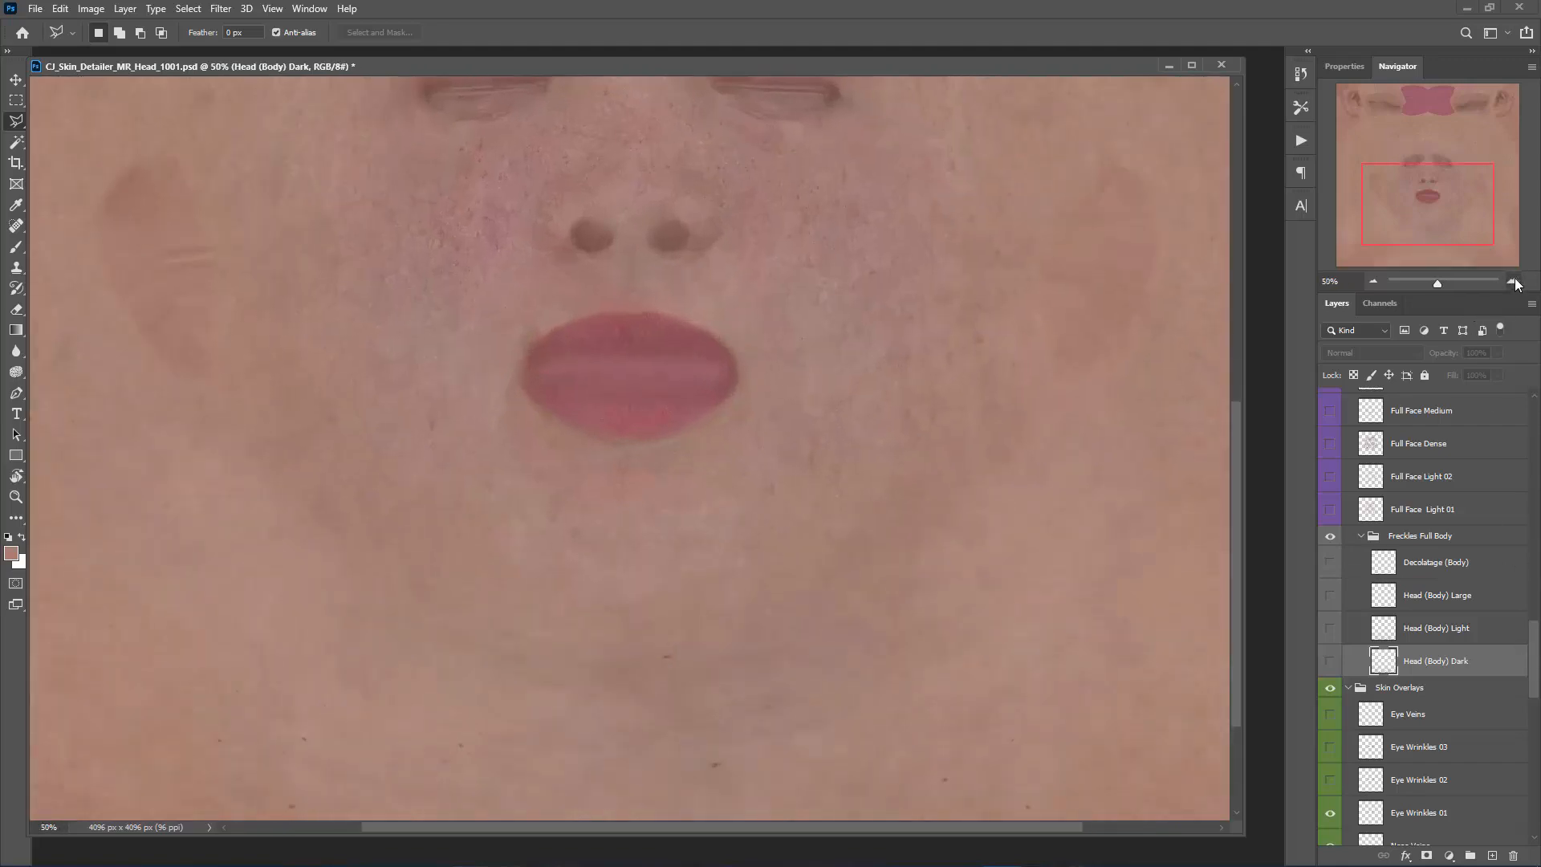
left_click(1513, 282)
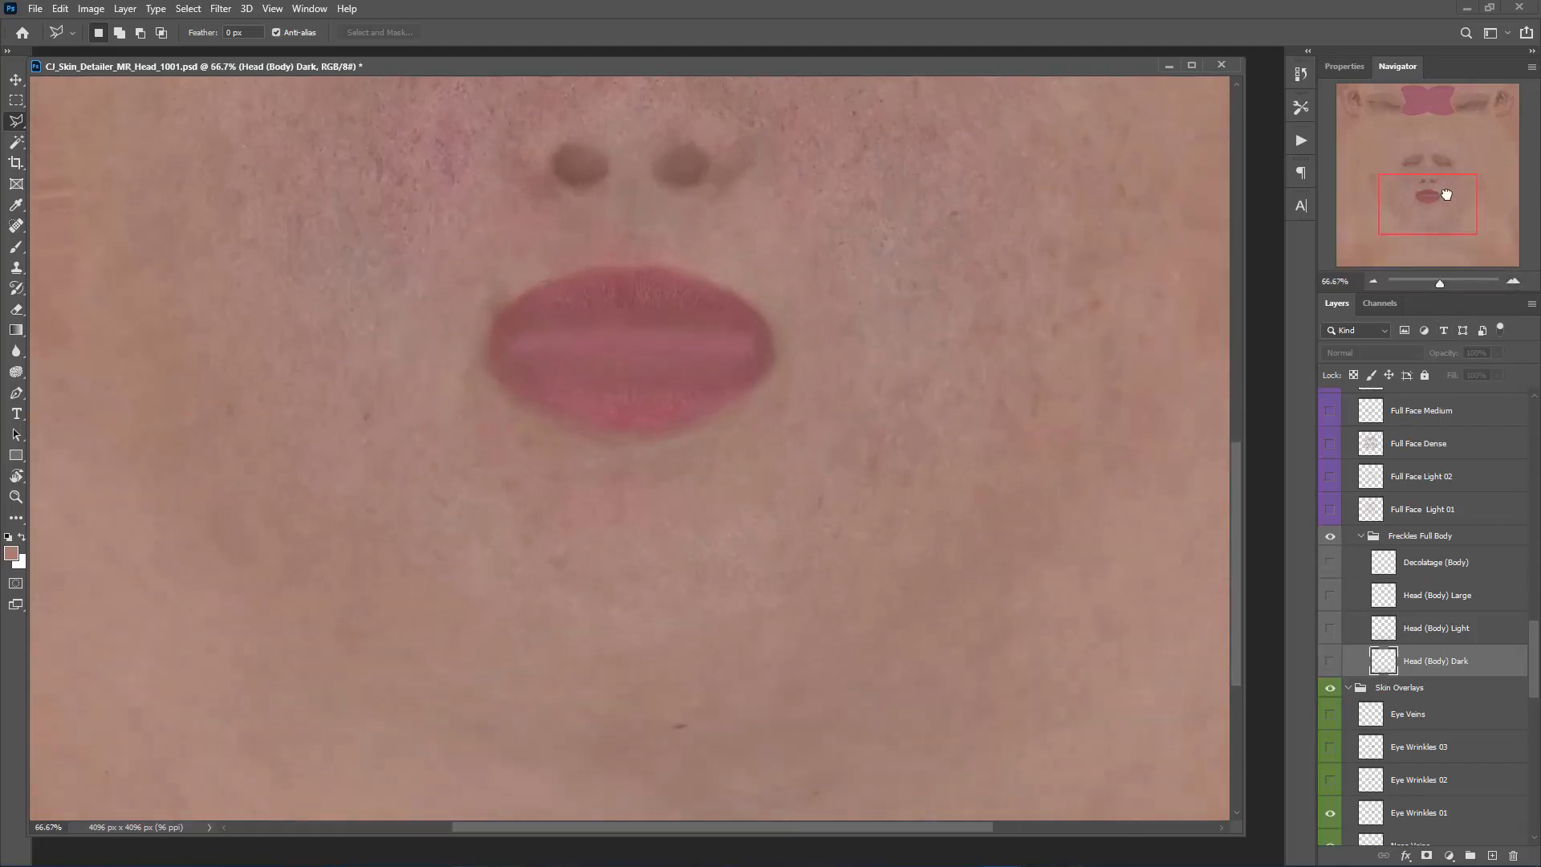
left_click_drag(1446, 194, 1436, 171)
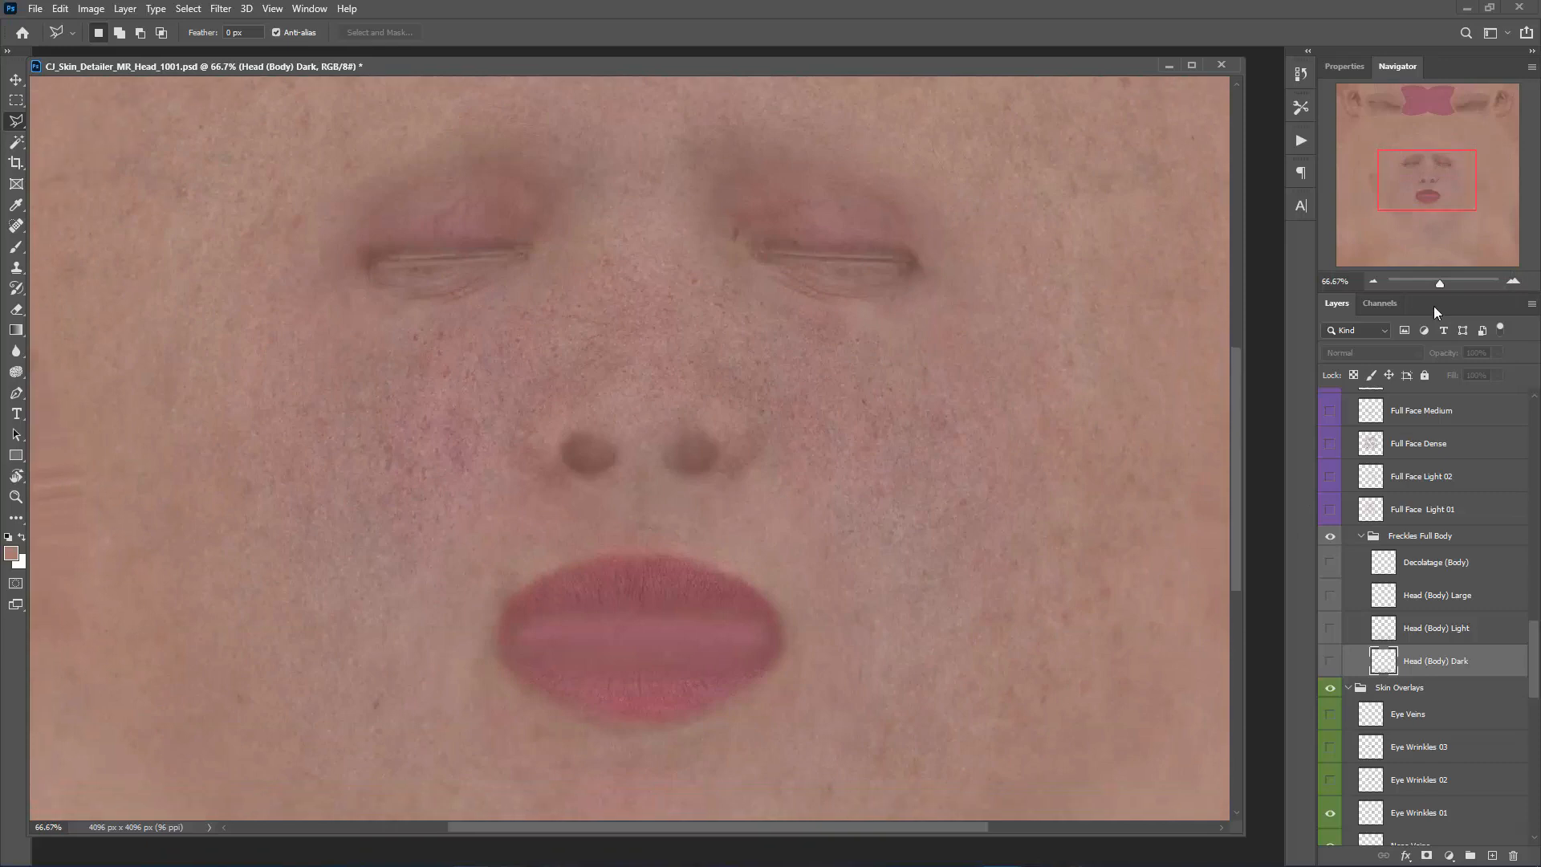
left_click(1329, 510)
left_click(1453, 521)
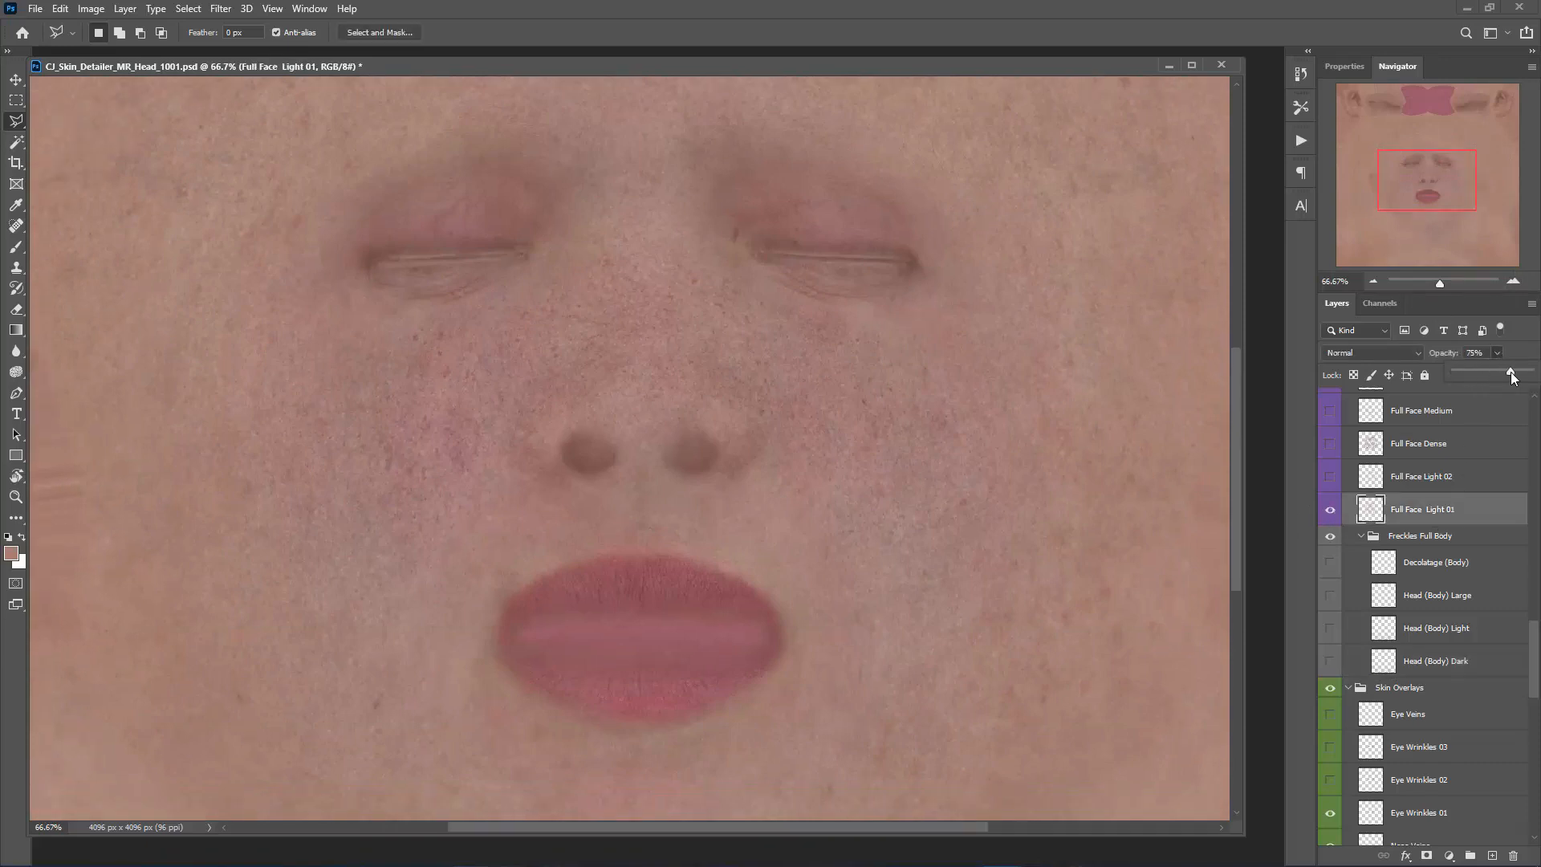
mouse_move(1499, 374)
left_mouse_down()
mouse_move(1531, 381)
mouse_move(1515, 380)
left_mouse_up()
- Compare the eyes, nose and cheeks with and without the Full Face Light 01 freckles
left_click(1385, 121)
left_click_drag(1386, 121, 1430, 170)
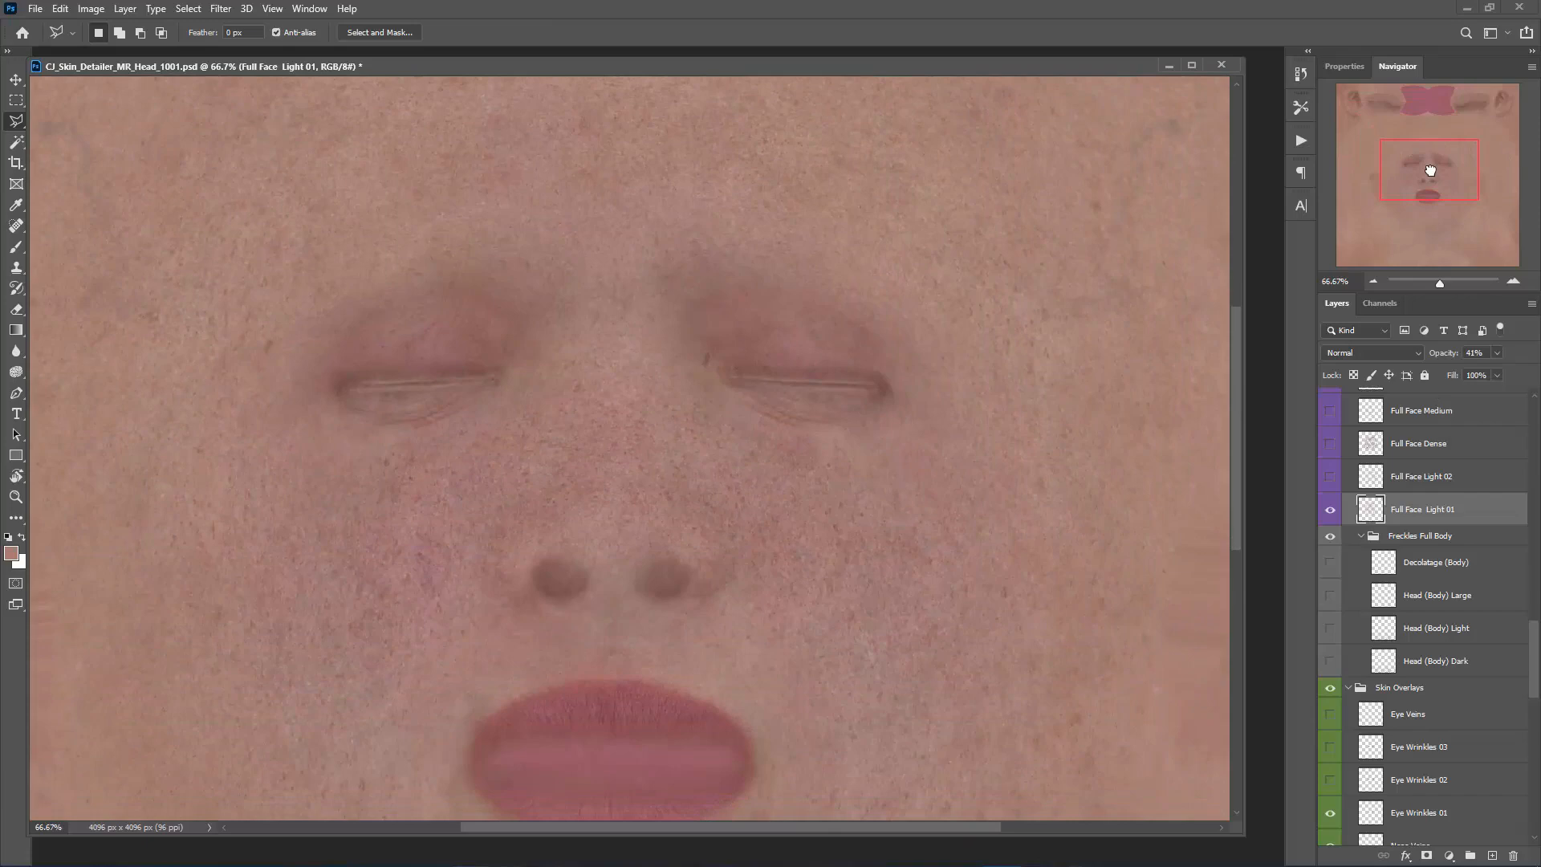
left_click(1330, 512)
left_click(1330, 513)
left_click(1330, 514)
left_click(1328, 518)
left_click(1329, 515)
left_click(1329, 516)
- Show the Full Face Light 02 freckle layer, set its opacity to 42% and compare the face with and without it
left_click(1330, 477)
left_click(1432, 480)
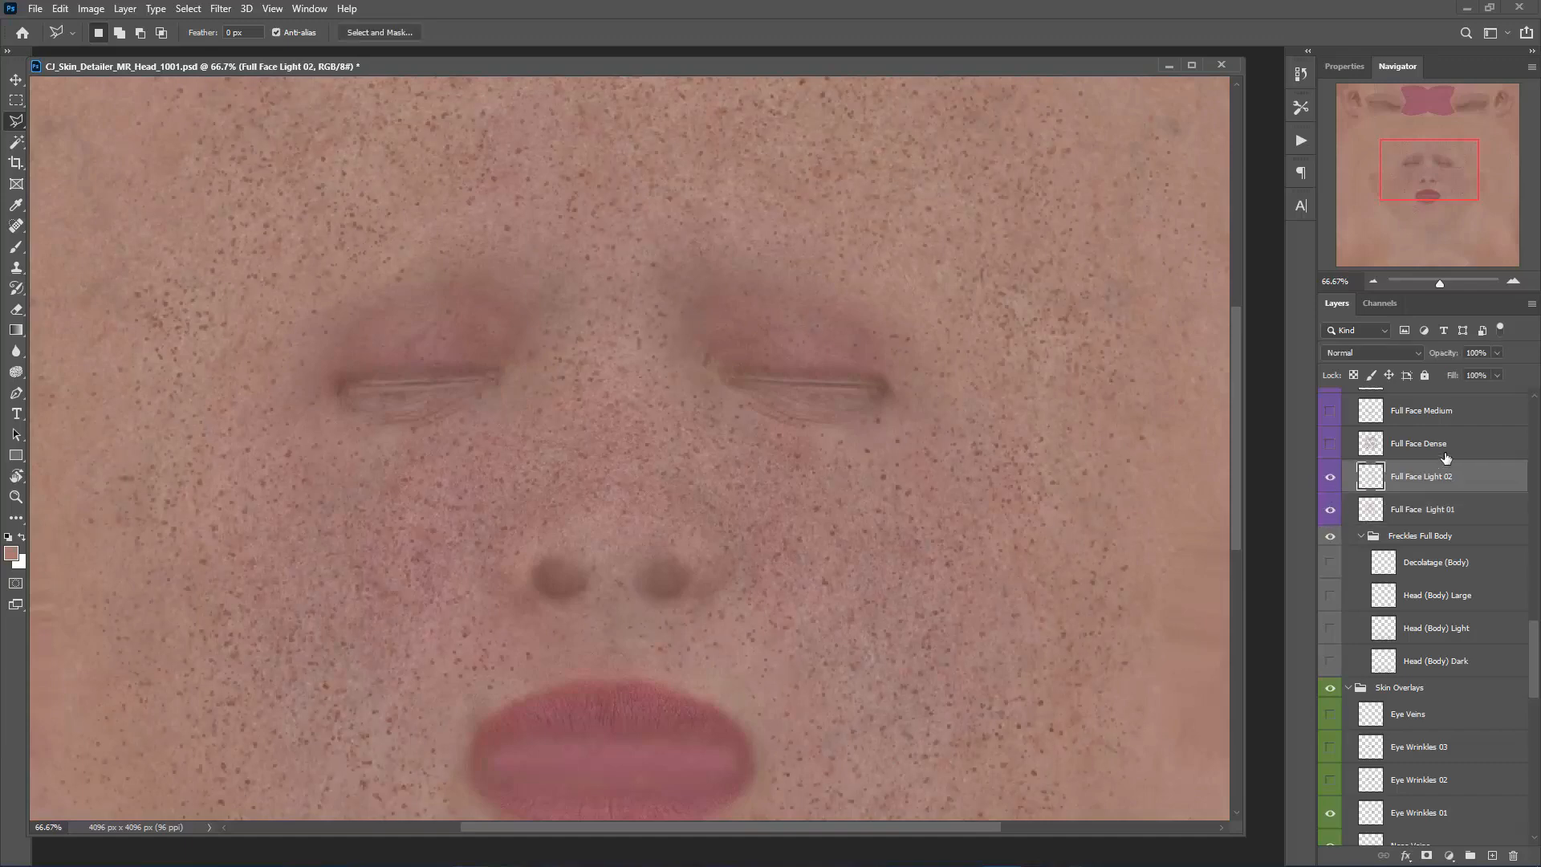
left_click(1497, 353)
left_click_drag(1453, 381, 1474, 379)
left_click(1330, 477)
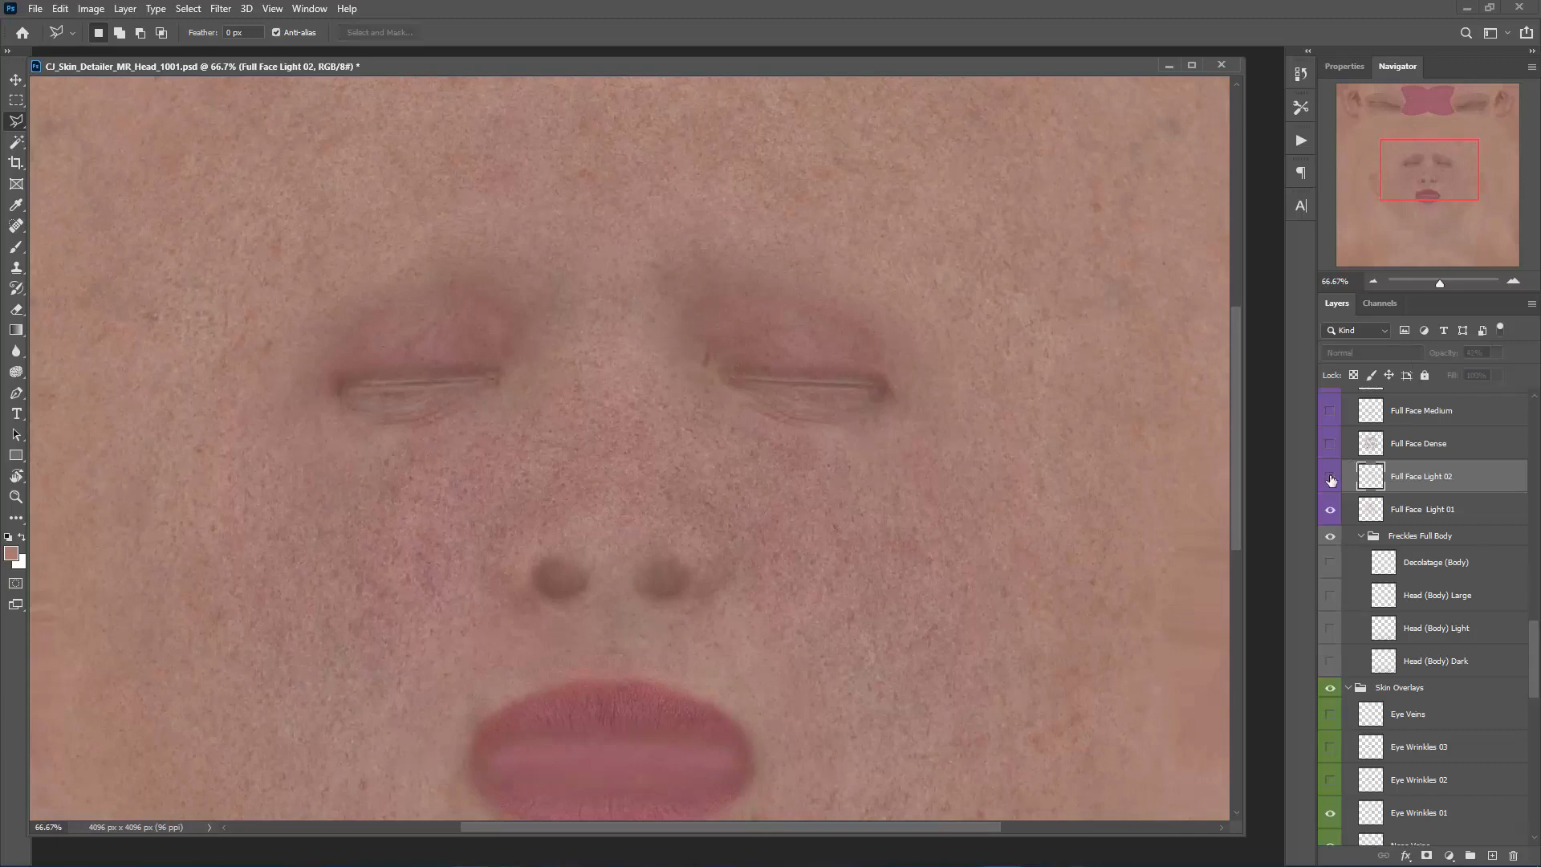
left_click(1330, 478)
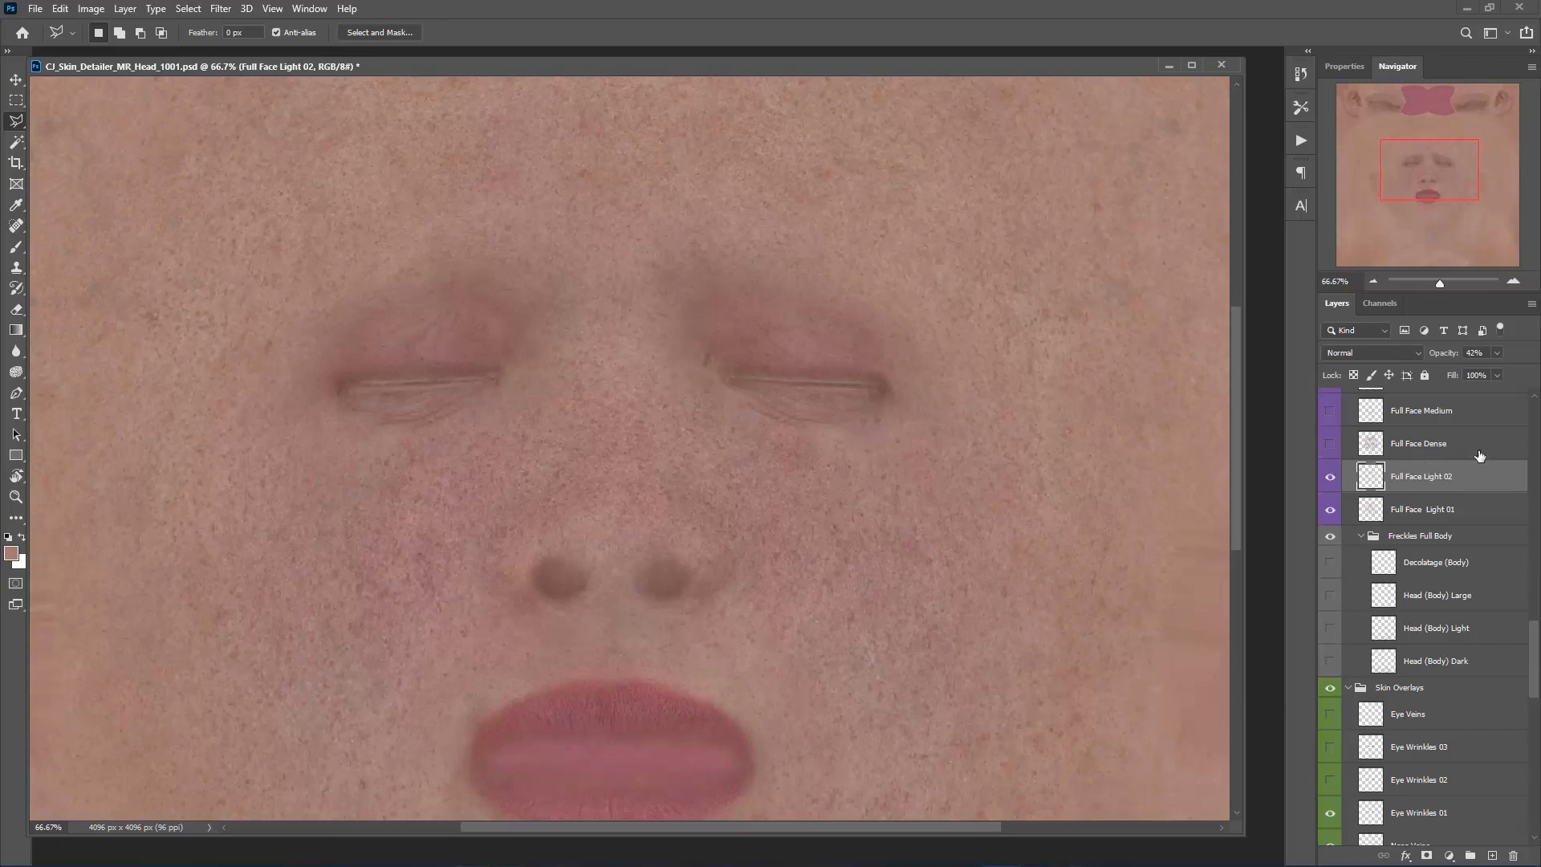
- Try the Full Face Dense freckle layer at several opacities, return it to 0% and hide it
scroll(1485, 624, "up", 5)
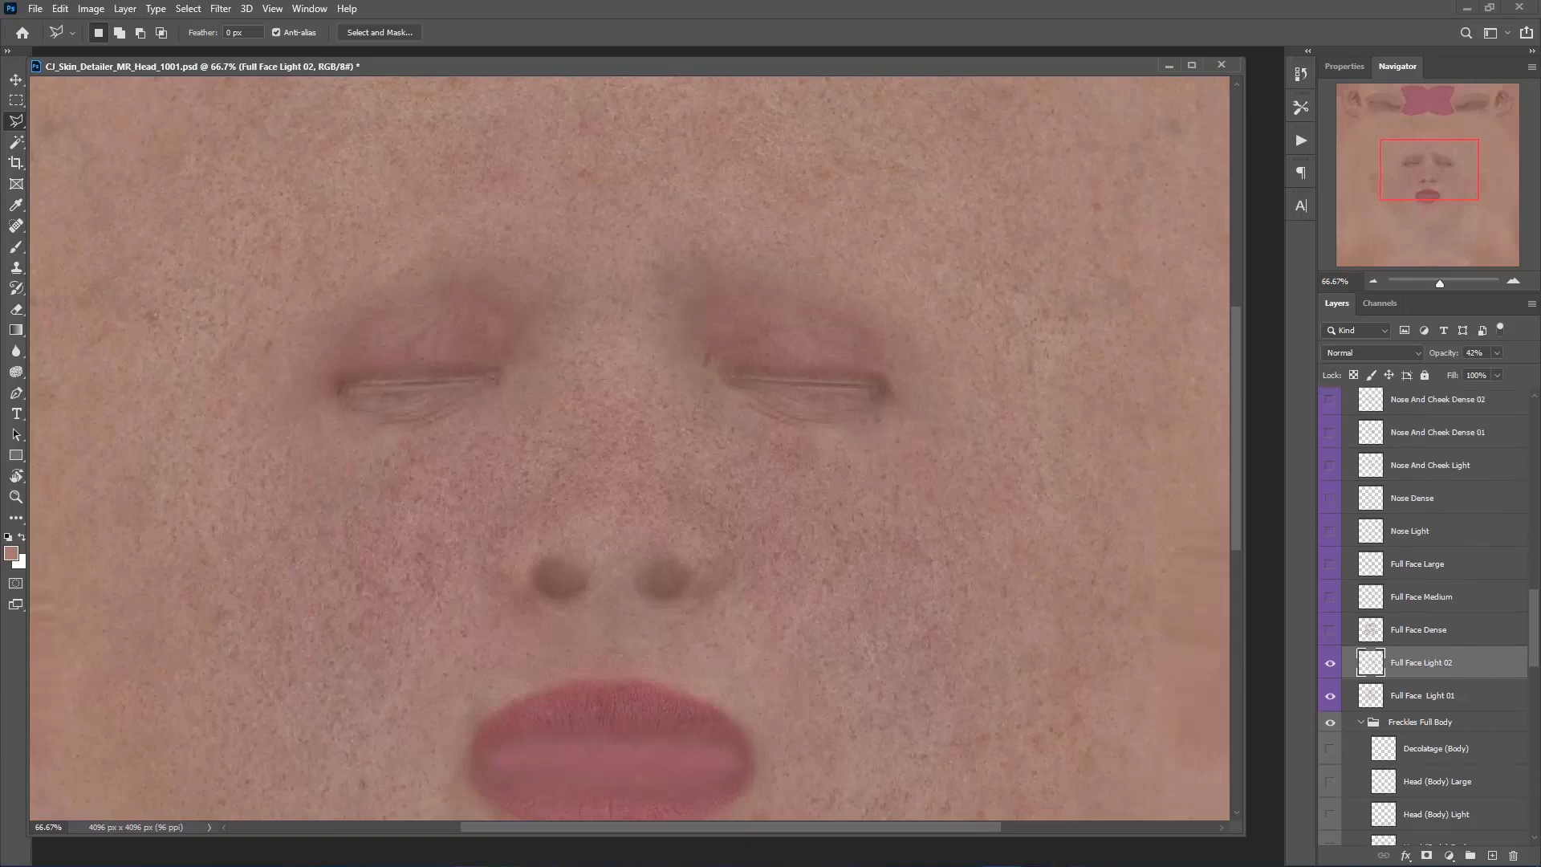
left_click(1329, 630)
left_click(1439, 636)
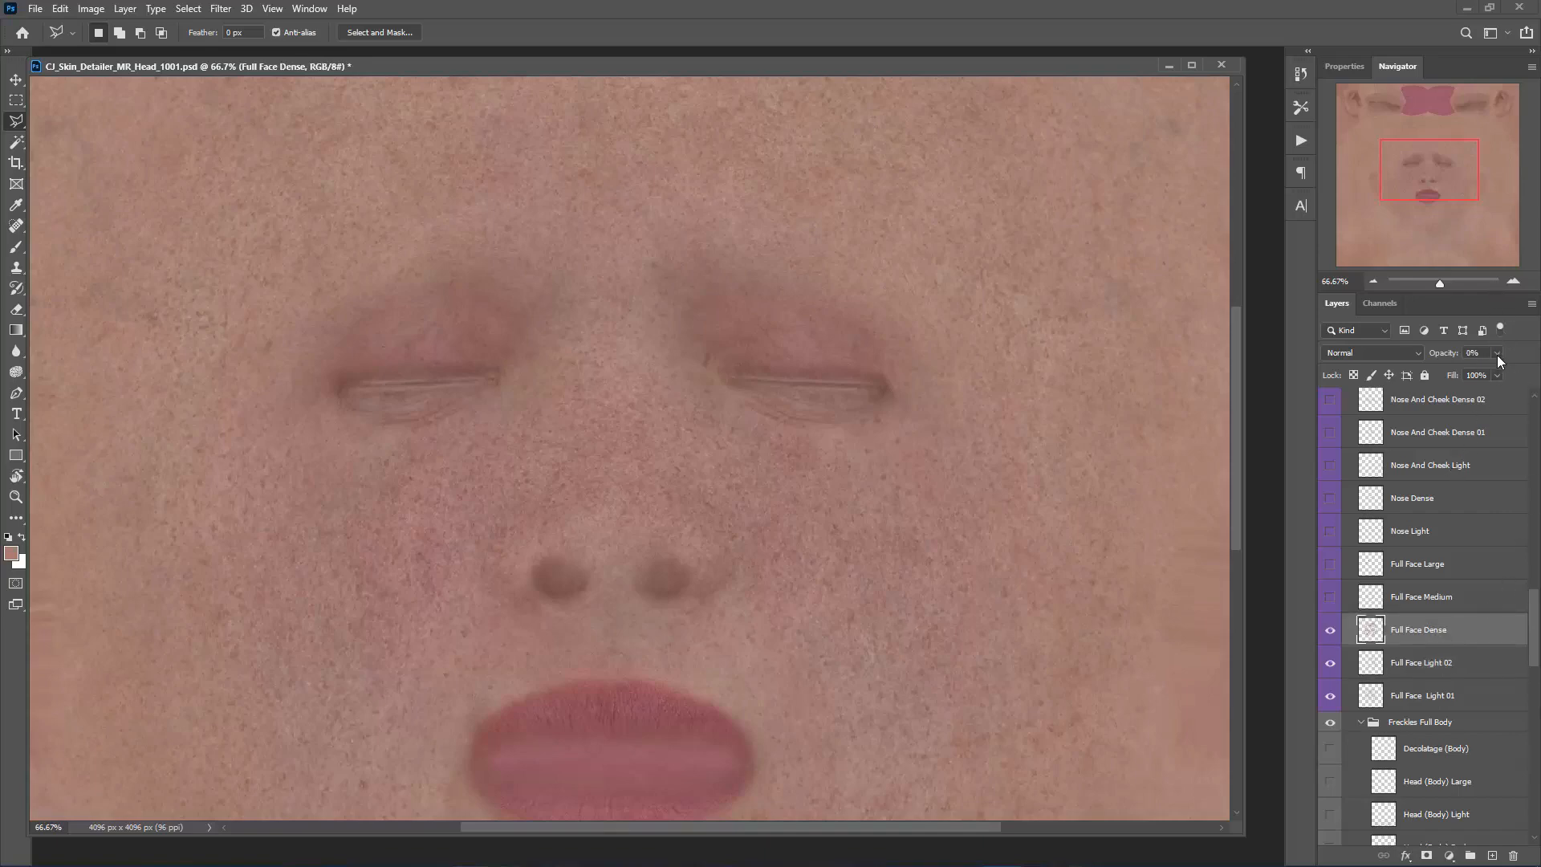
mouse_move(1465, 373)
left_mouse_down()
mouse_move(1534, 376)
mouse_move(1482, 373)
left_mouse_up()
left_click_drag(1491, 370, 1453, 373)
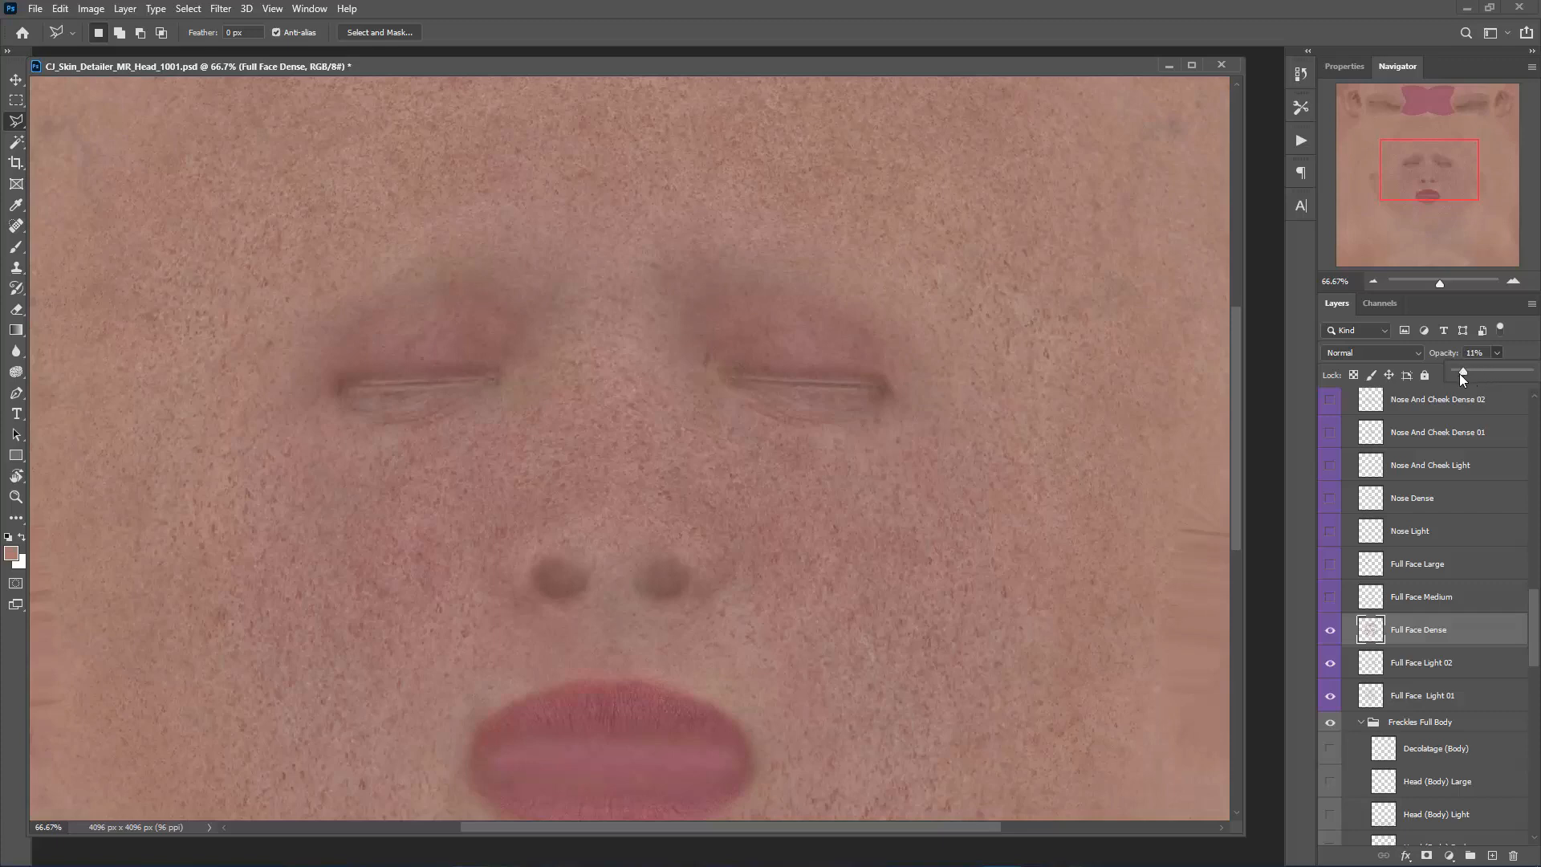
left_click(1330, 630)
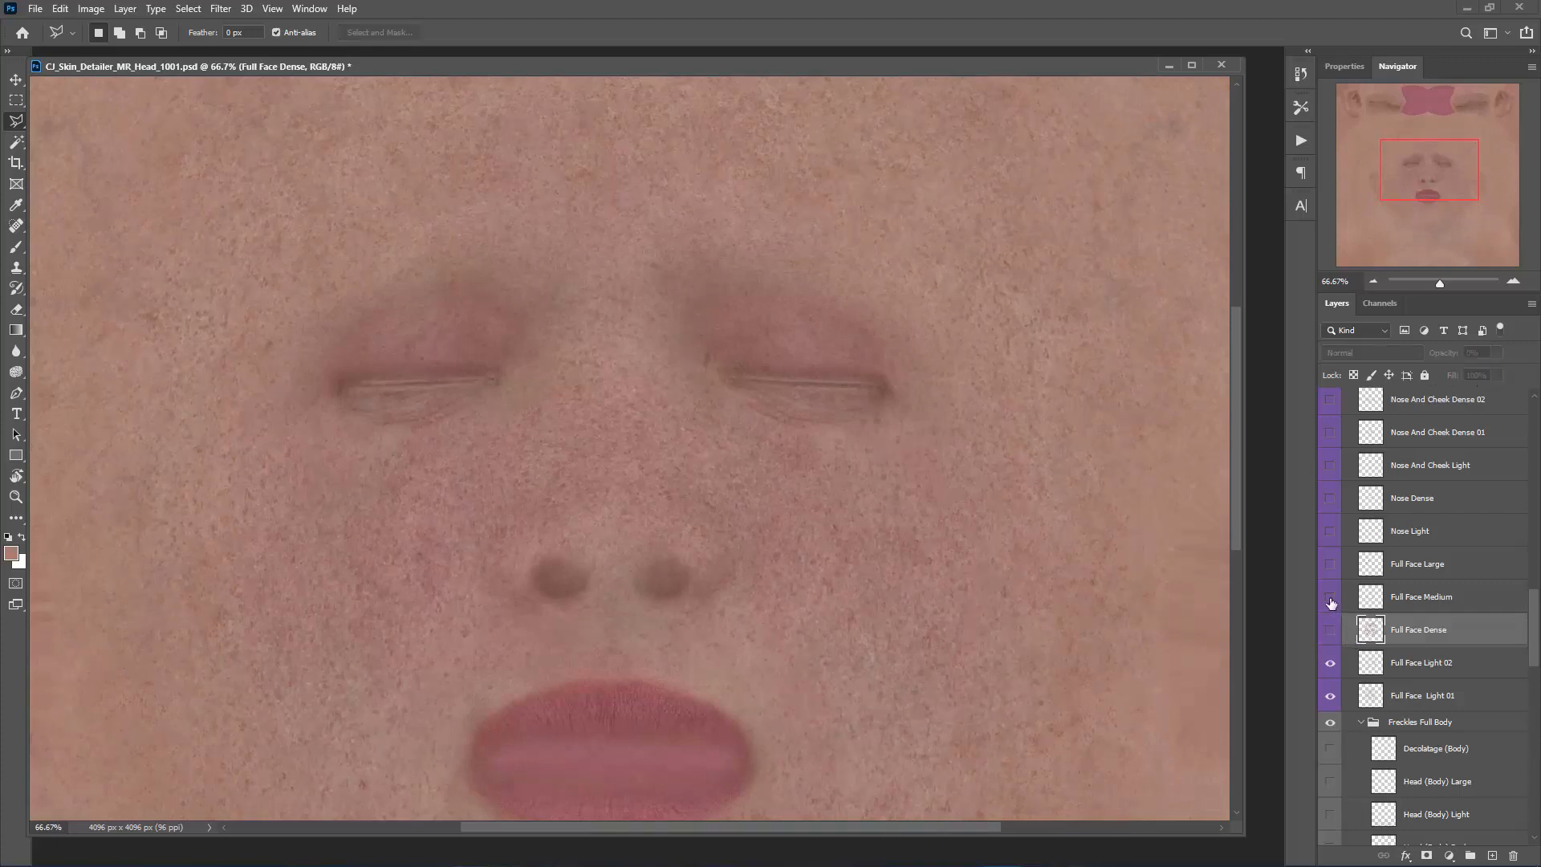
- Show the Full Face Medium freckle layer, set its opacity to 25% and compare the face with and without it
left_click(1331, 597)
left_click(1416, 597)
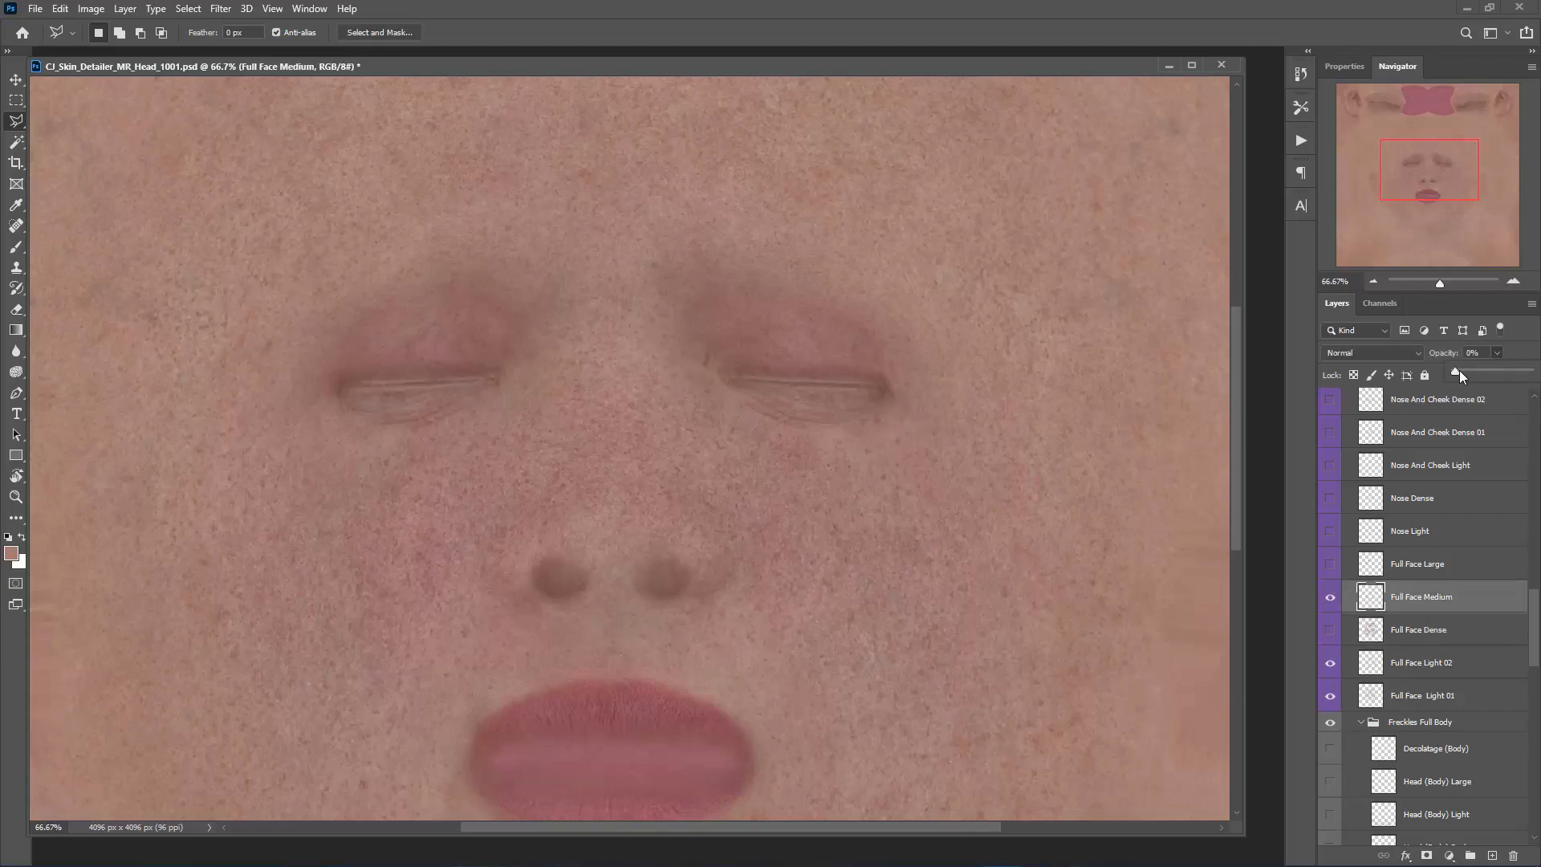
left_click_drag(1514, 375, 1513, 386)
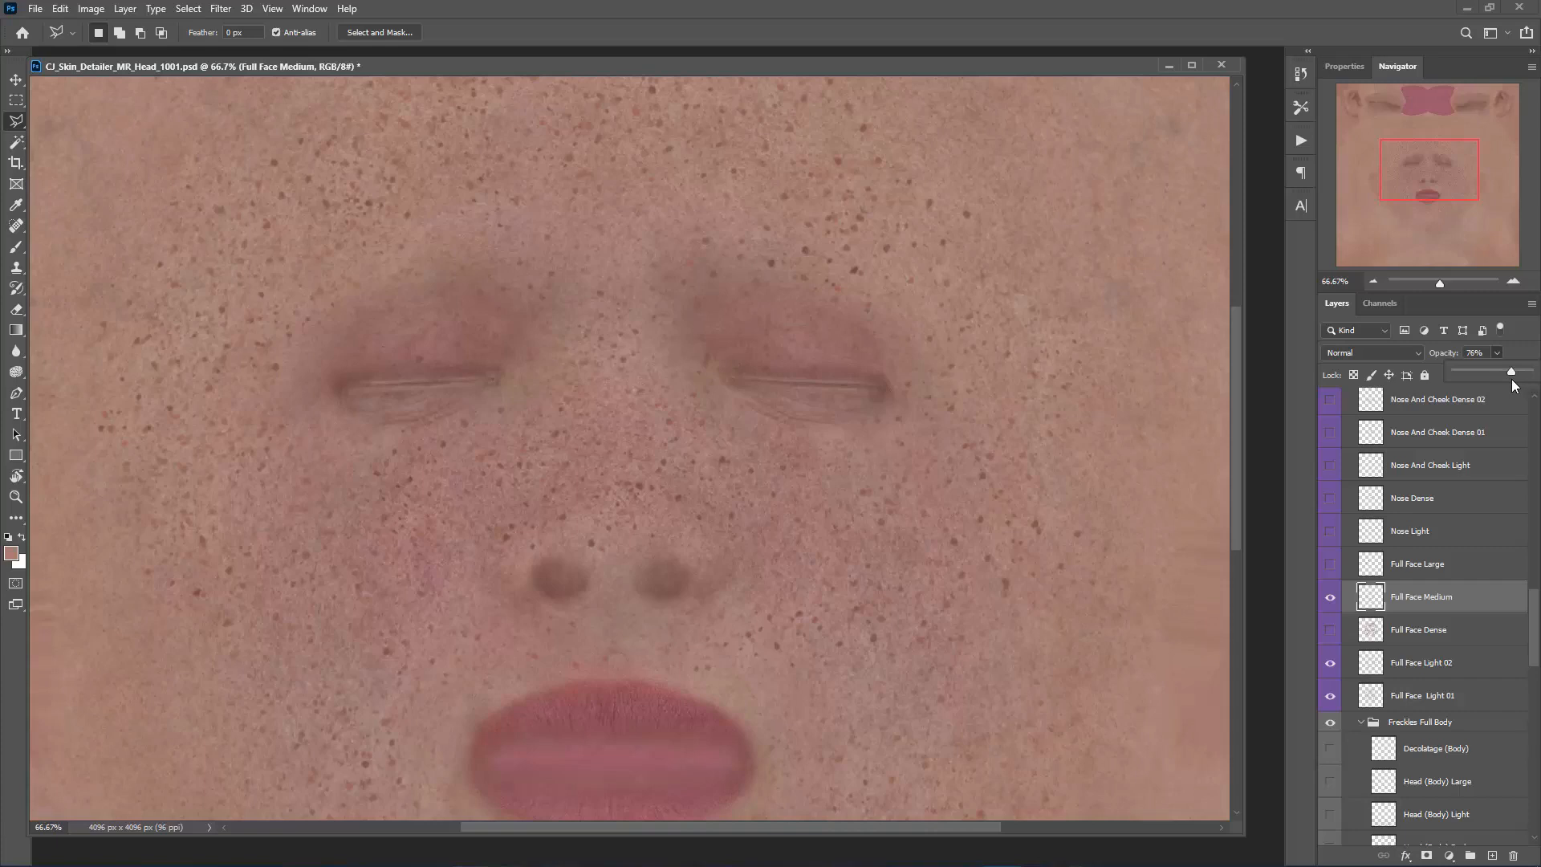
left_click_drag(1476, 384, 1474, 383)
left_click(1332, 599)
left_click(1330, 598)
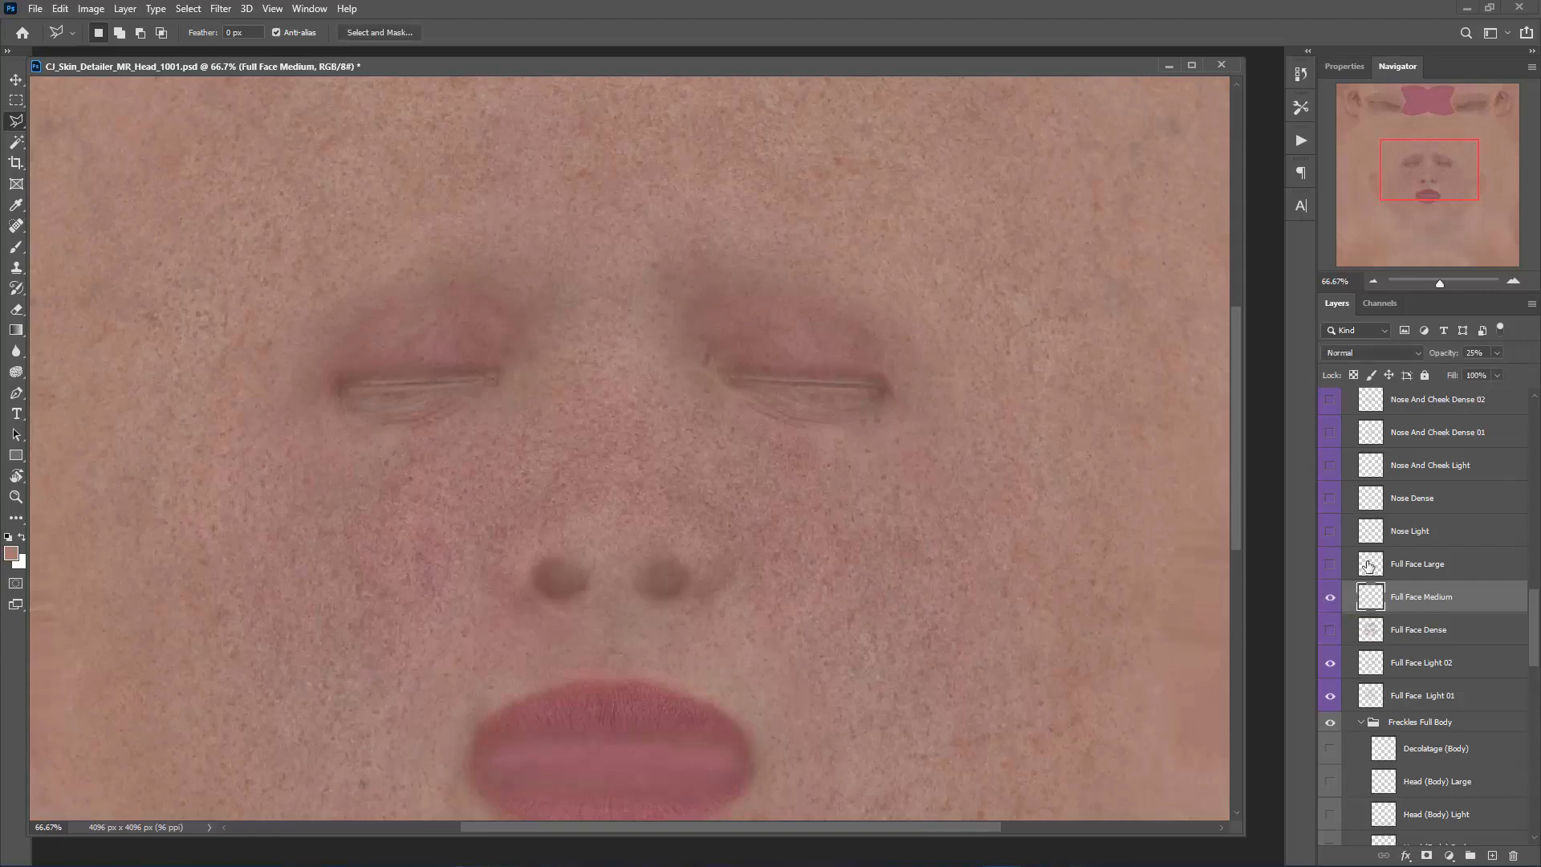
- Show the Full Face Large freckle layer, set its opacity to 23% and inspect the freckles across the face
left_click(1329, 564)
left_click(1422, 566)
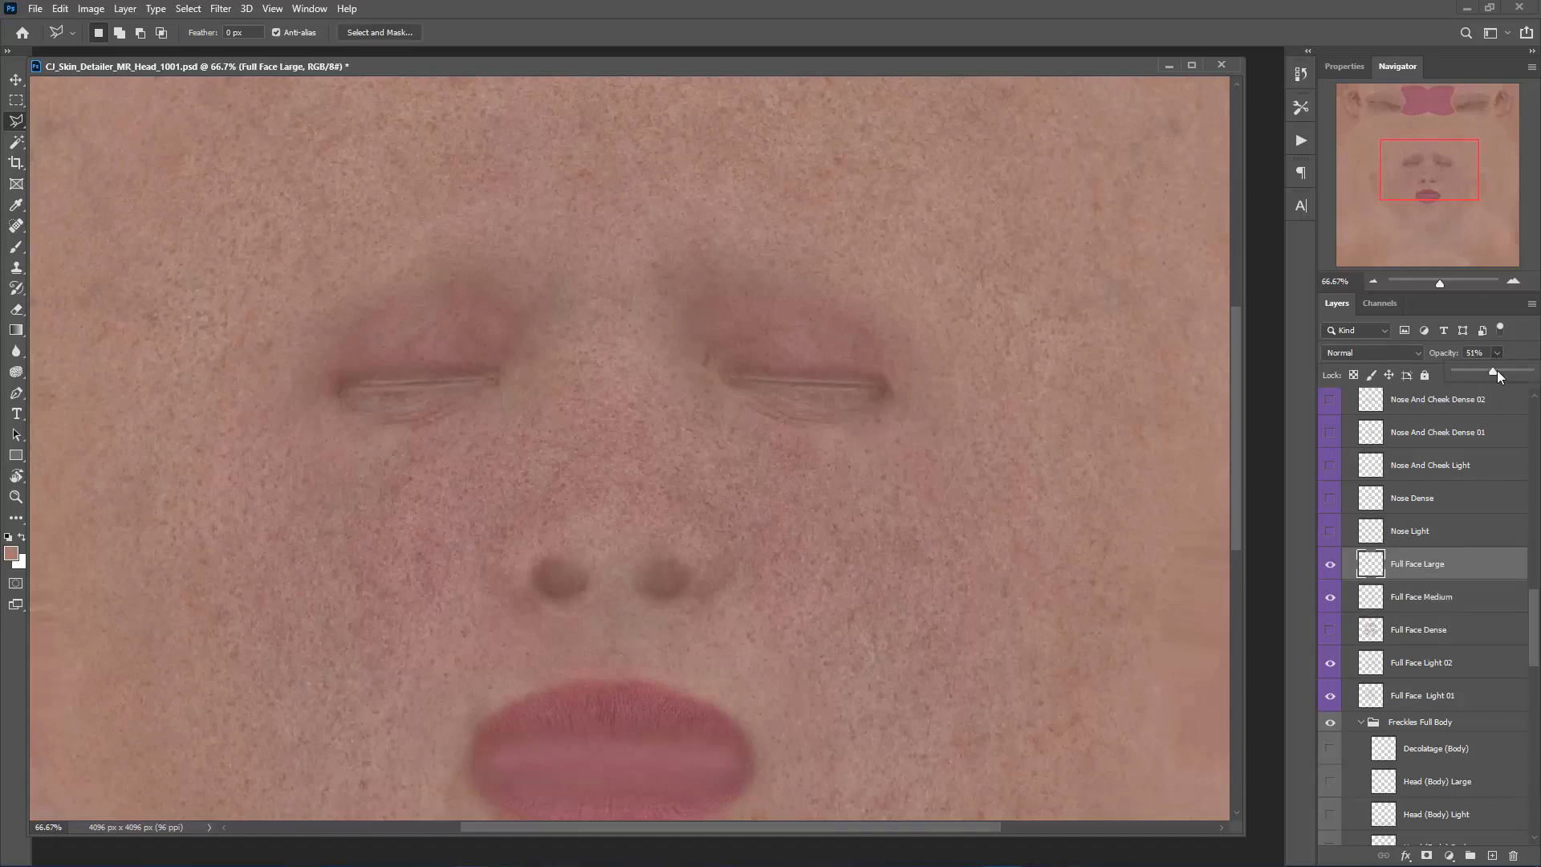
left_click_drag(1497, 370, 1504, 370)
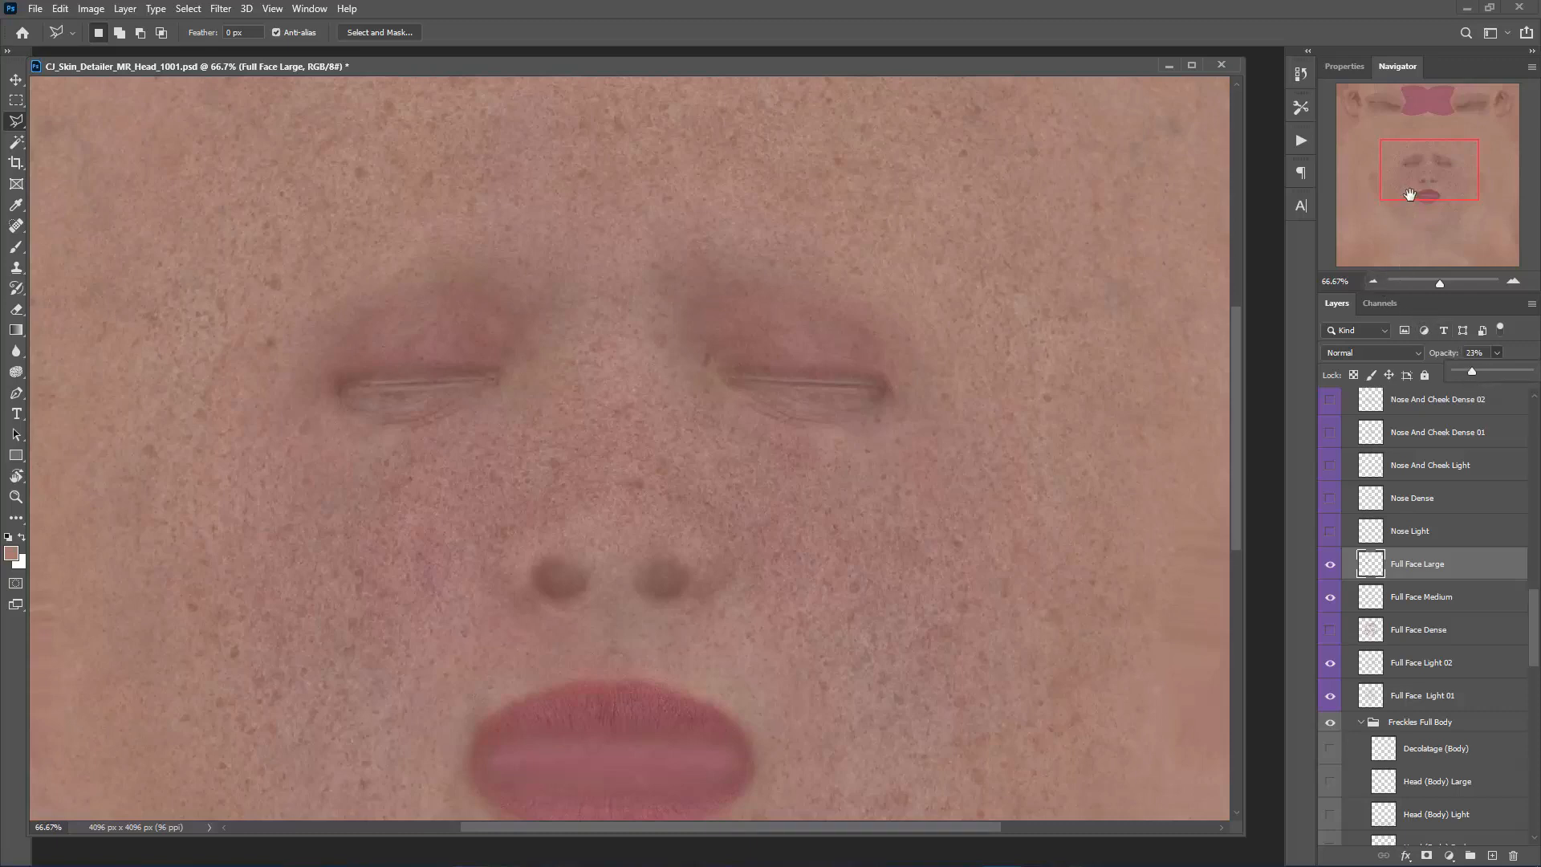
mouse_move(1410, 194)
left_mouse_down()
mouse_move(1400, 178)
mouse_move(1412, 192)
left_mouse_up()
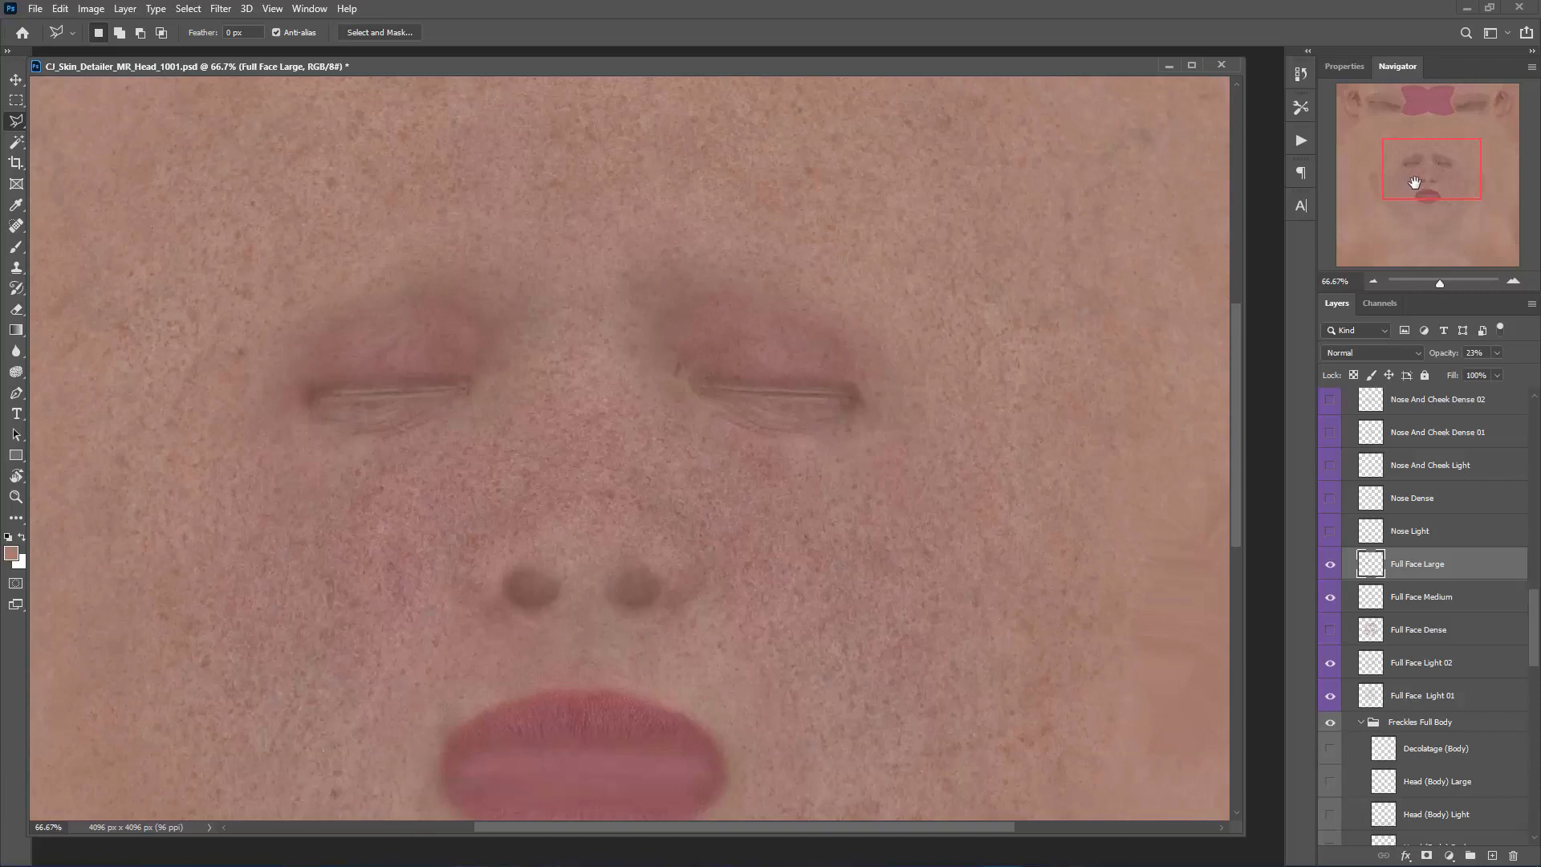
left_click_drag(1414, 183, 1405, 185)
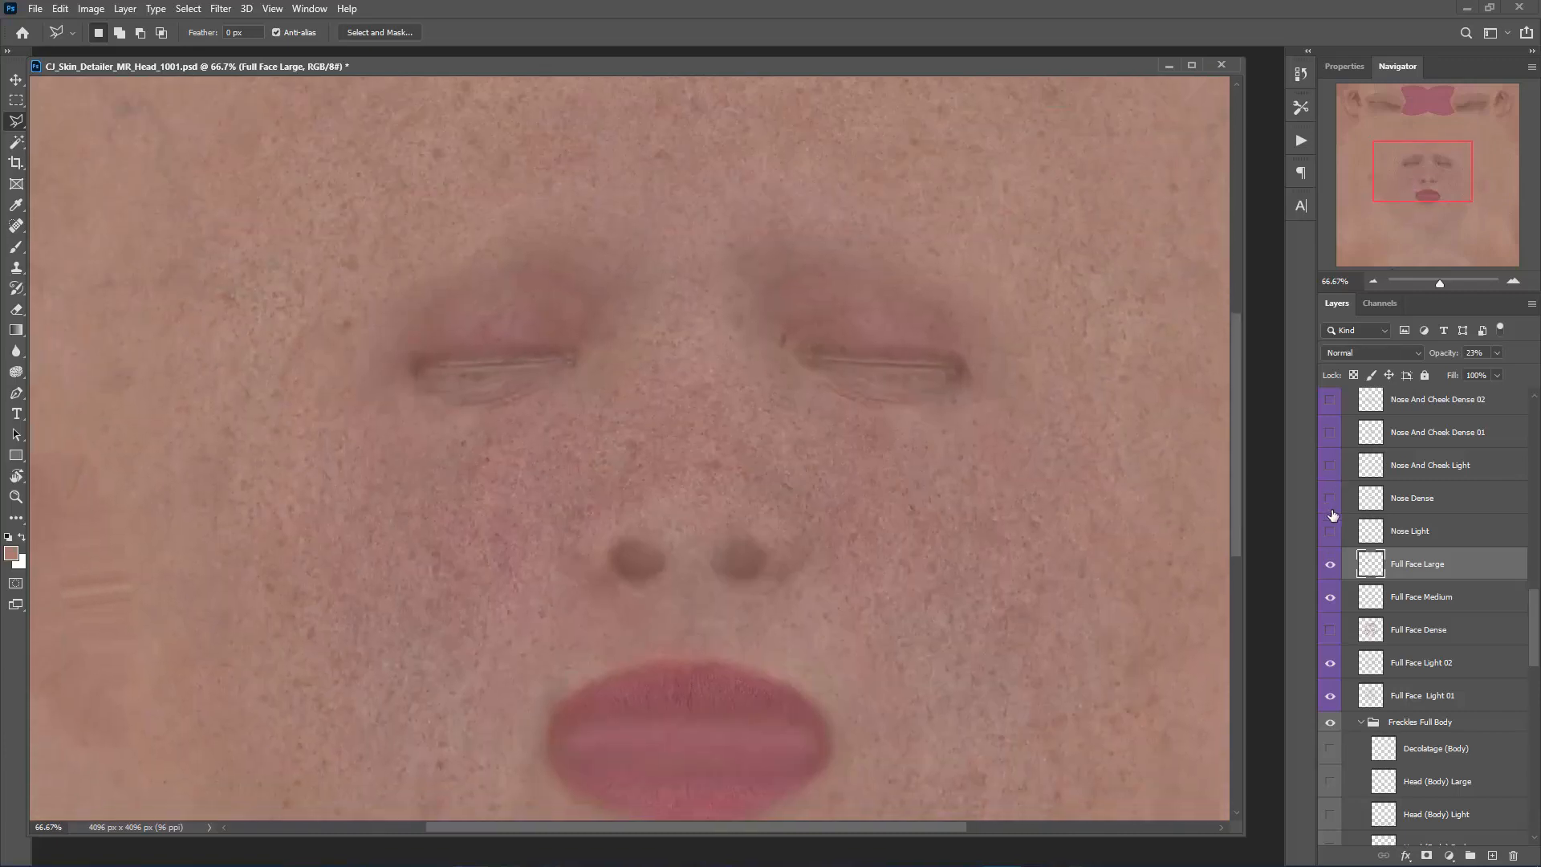
- Try the Nose Light freckle layer at several opacities, return it to 0% and hide it
left_click(1330, 531)
left_click(1442, 539)
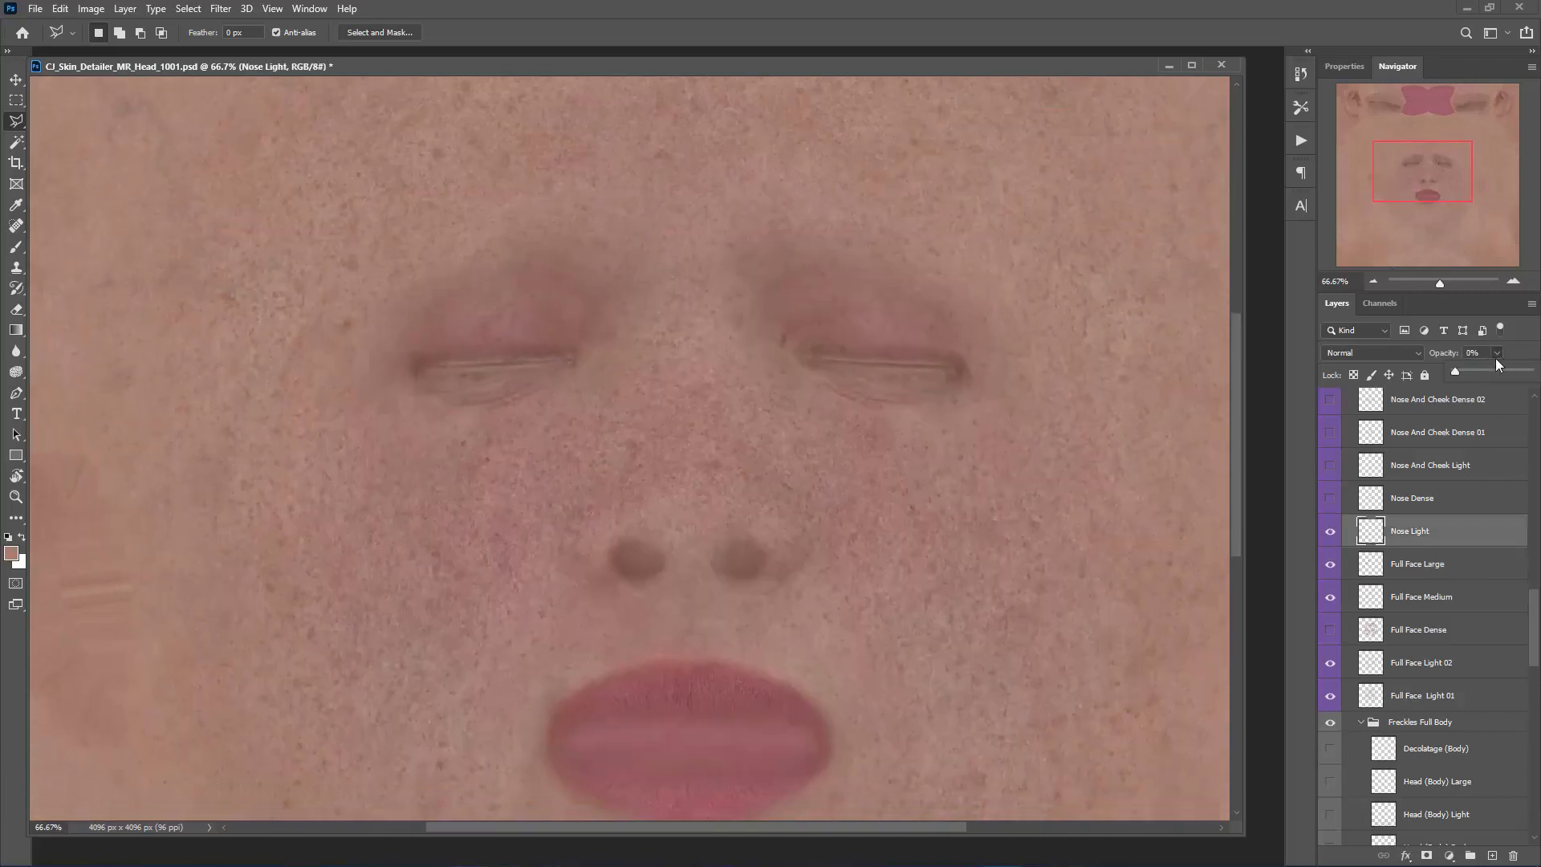
mouse_move(1470, 372)
left_mouse_down()
mouse_move(1523, 374)
mouse_move(1500, 374)
left_mouse_up()
left_click_drag(1512, 374, 1450, 375)
left_click(1330, 532)
- Try the Nose Dense freckle layer at up to 100% opacity, return it to 0% and hide it
left_click(1329, 499)
left_click(1441, 503)
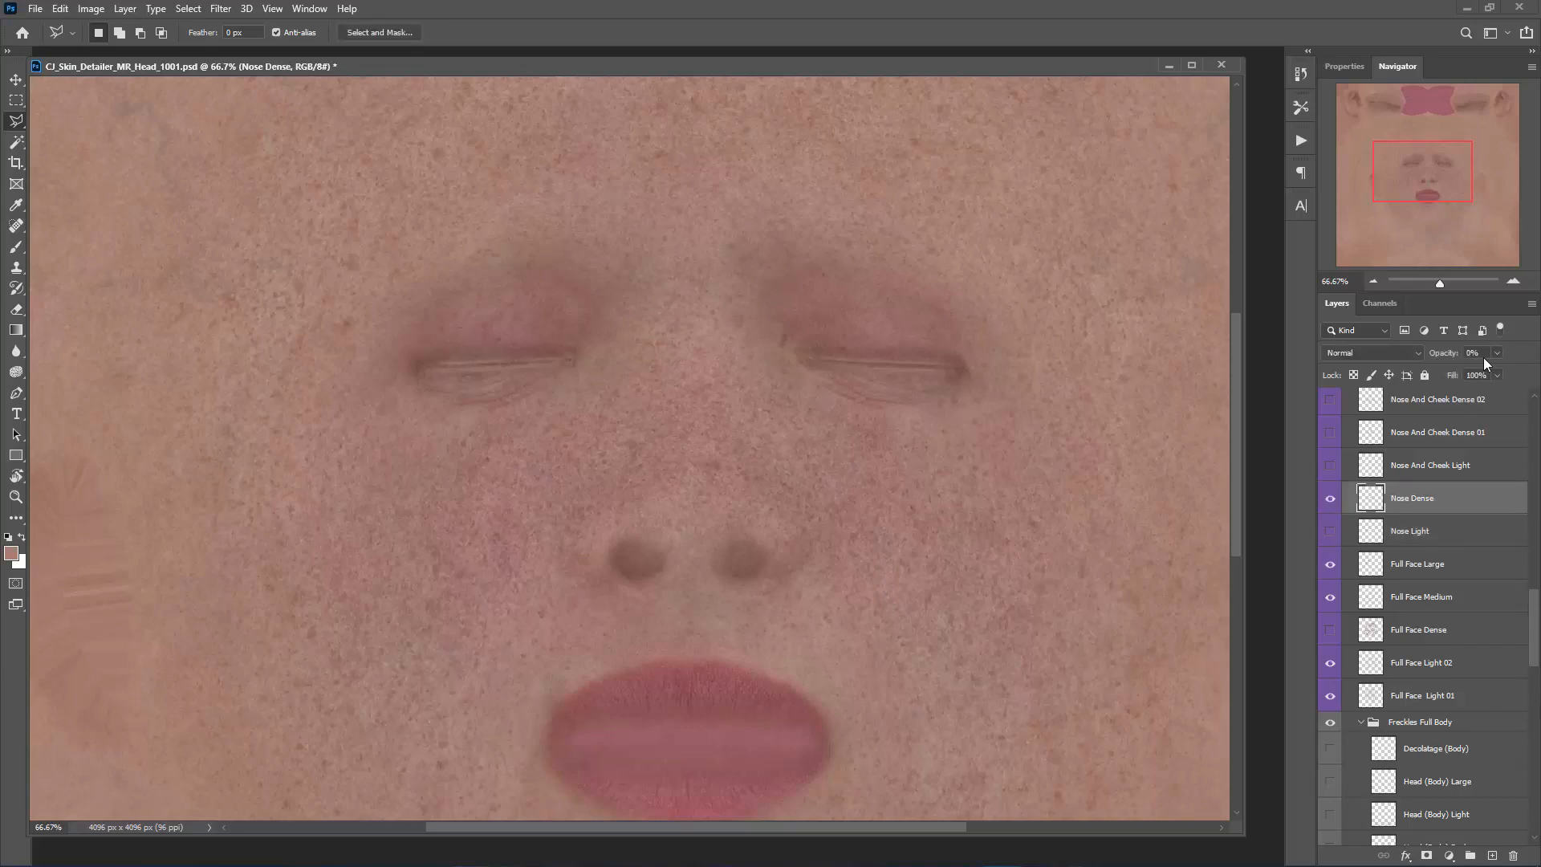
left_click_drag(1486, 375, 1499, 379)
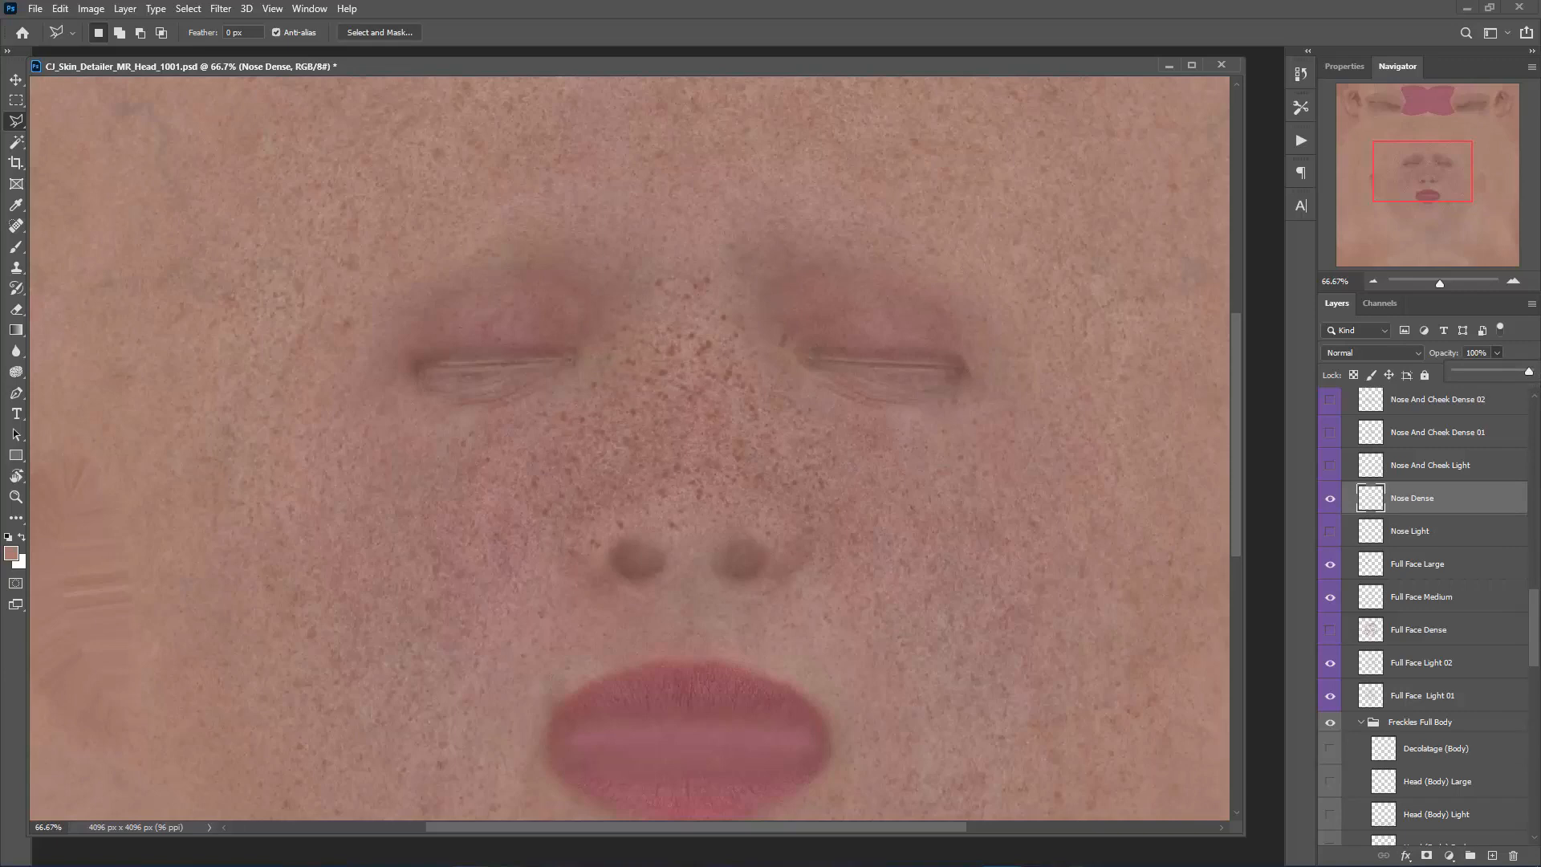
left_click(1330, 499)
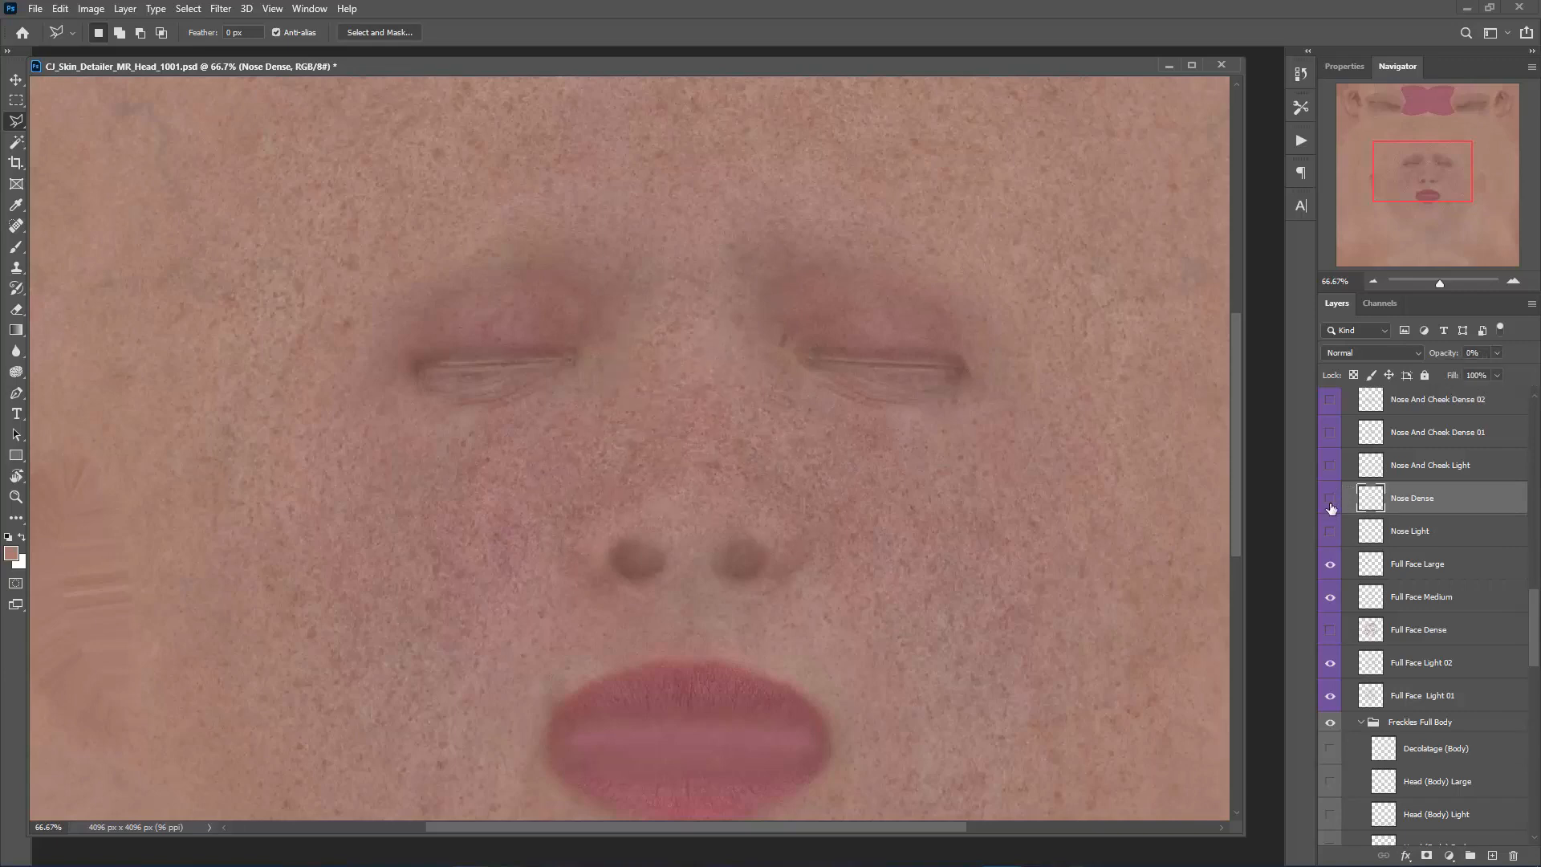
- Try the Nose And Cheek Light freckle layer at a raised opacity, return it to 0% and hide it
left_click(1330, 465)
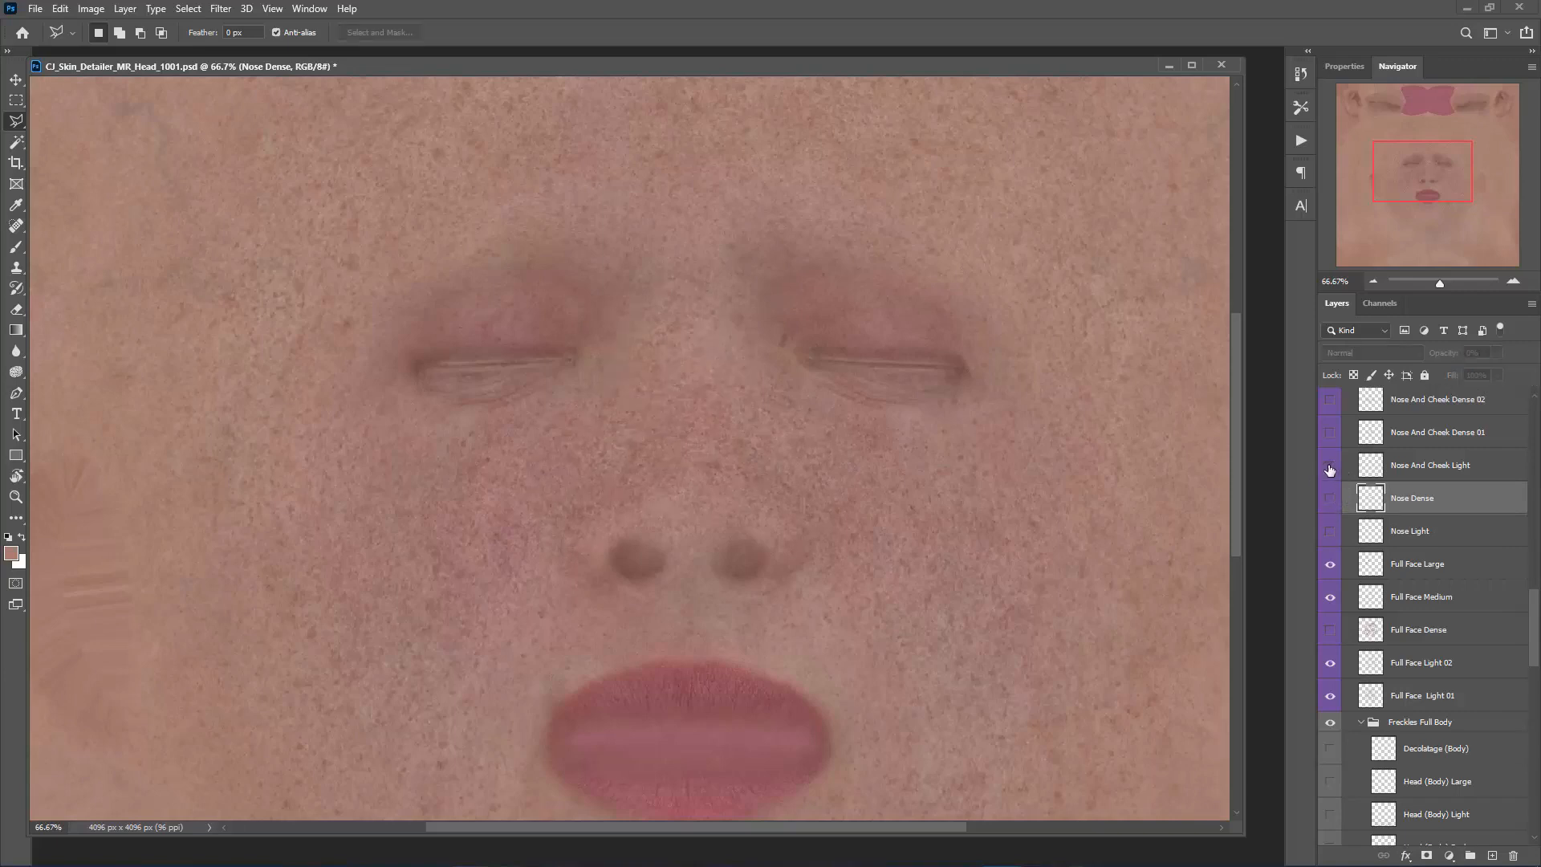
left_click(1421, 469)
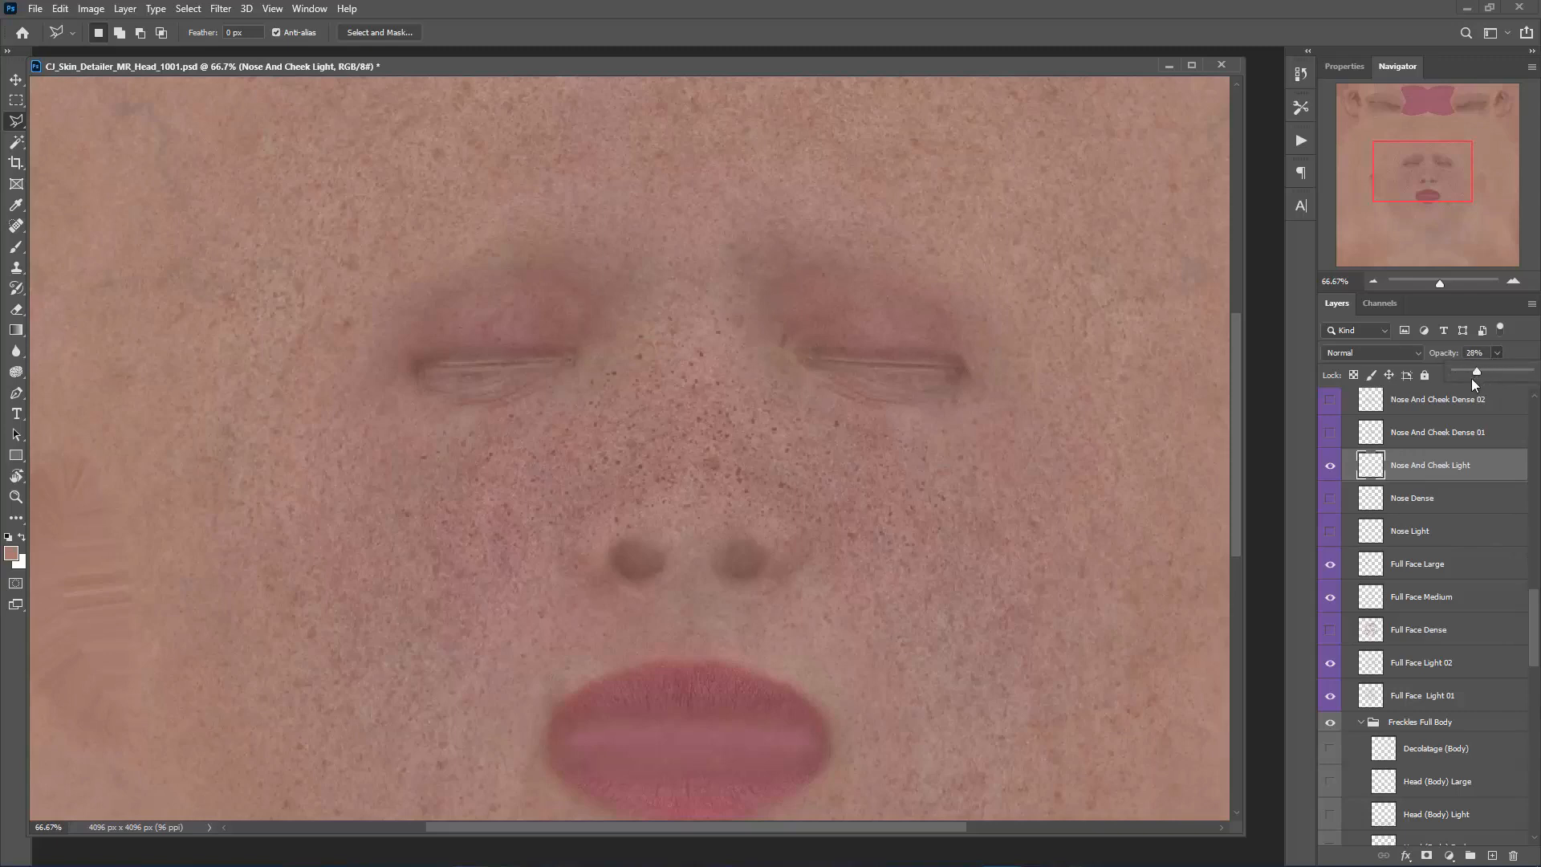
left_click_drag(1472, 379, 1432, 388)
left_click(1330, 466)
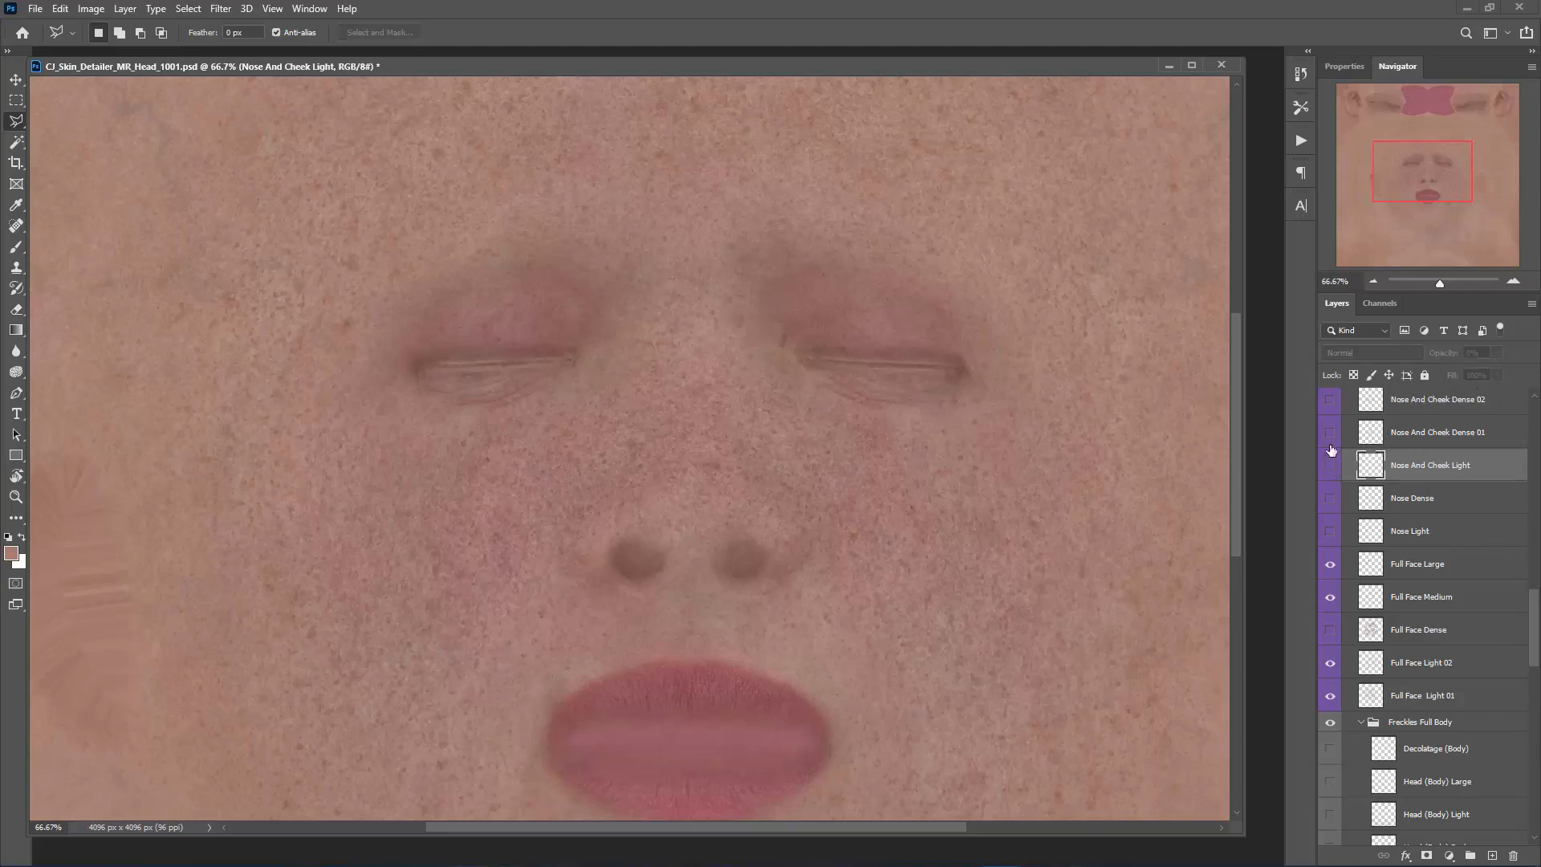
- Show the Nose And Cheek Dense 02 freckle layer, try it at about 64% opacity and return it to 0%
left_click(1330, 433)
left_click(1331, 401)
left_click(1428, 403)
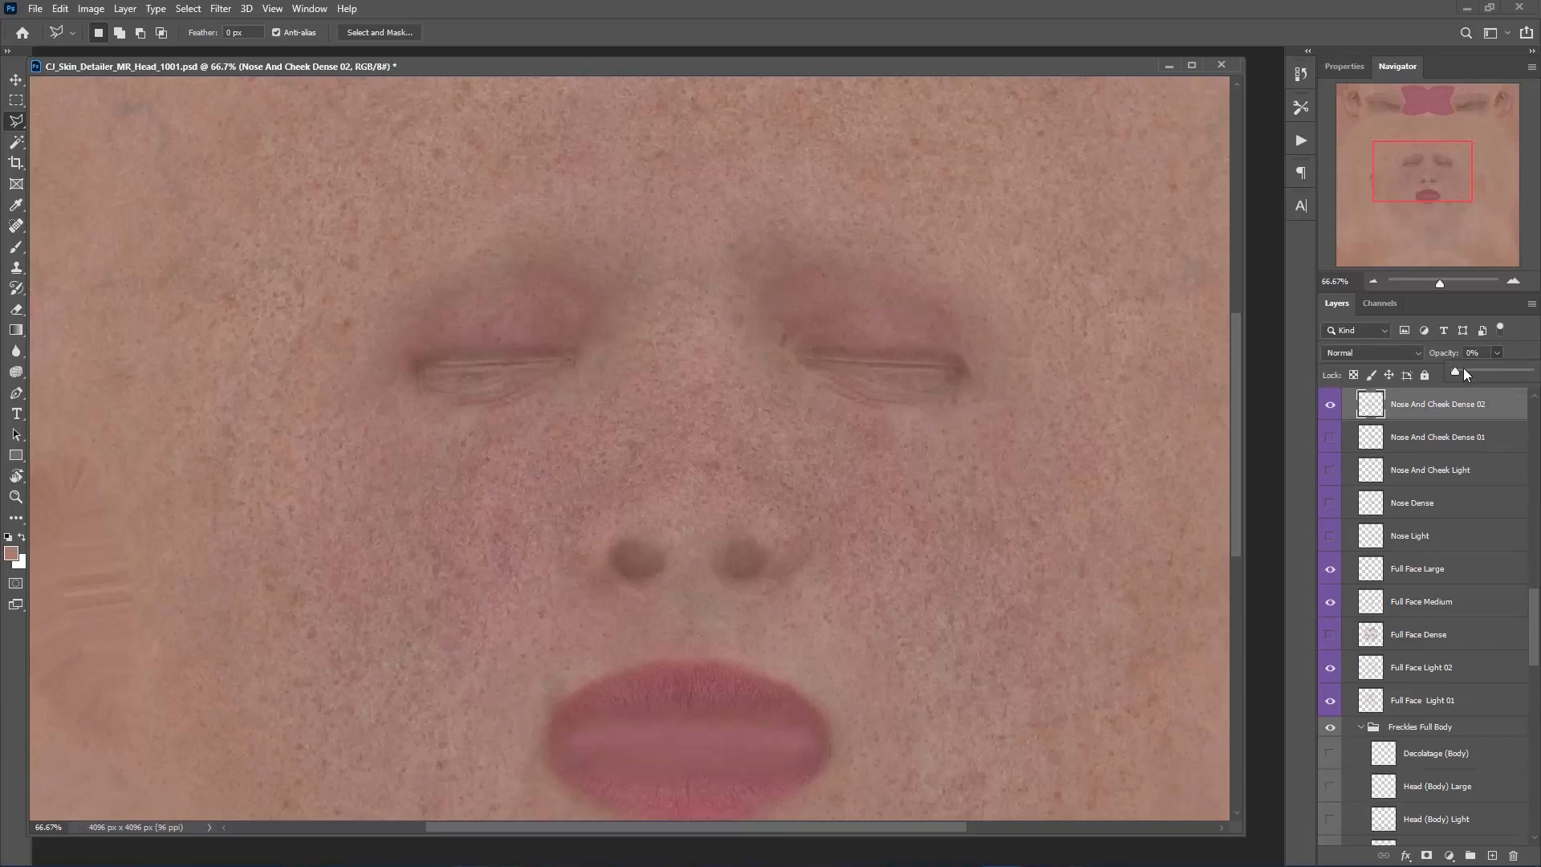
left_click_drag(1500, 367, 1504, 367)
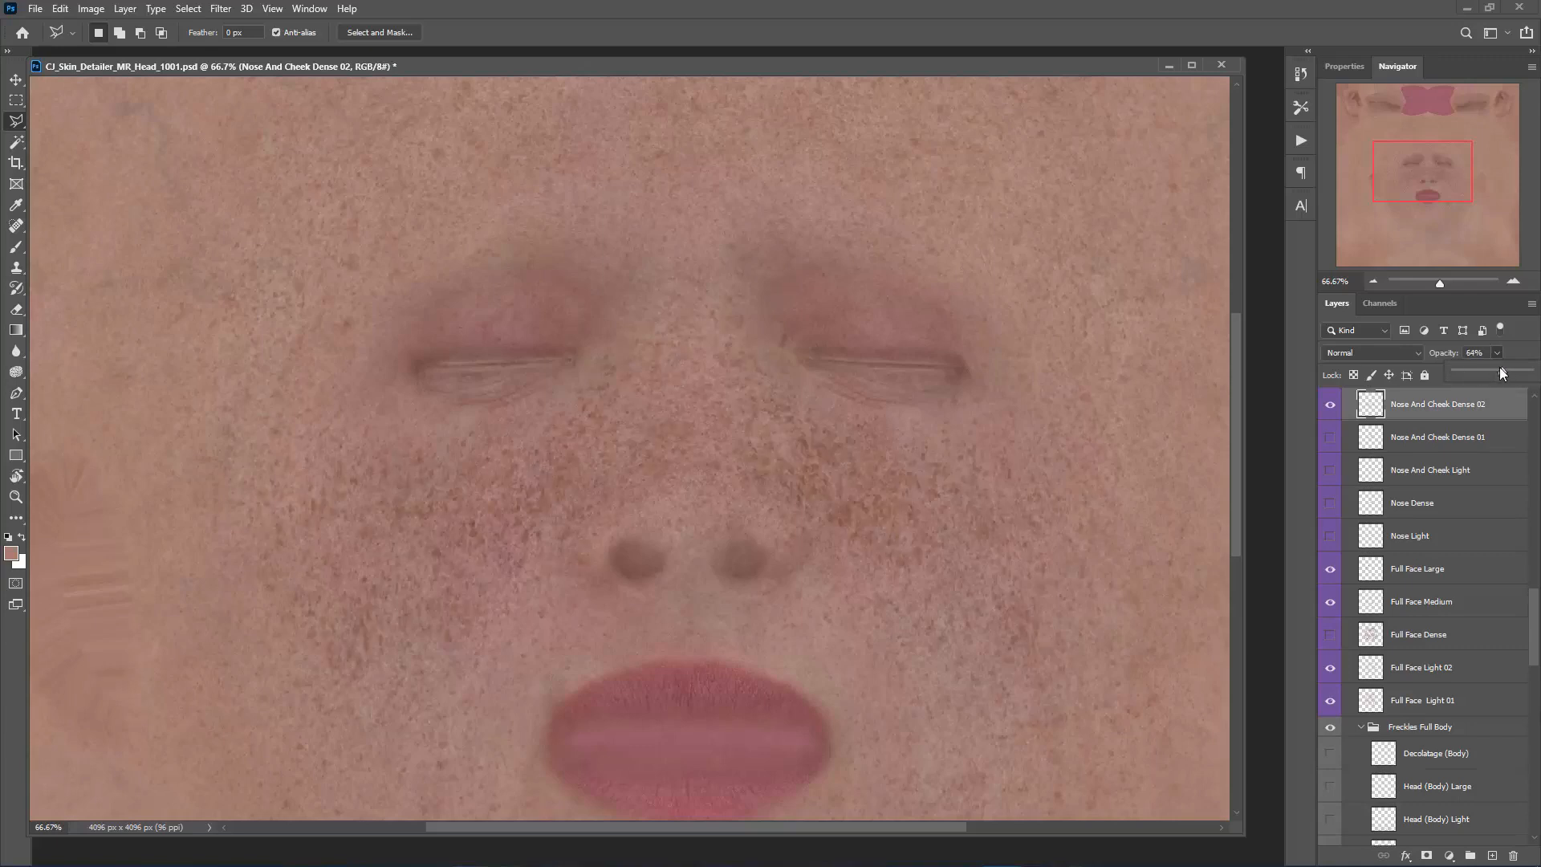
left_click_drag(1446, 378, 1397, 385)
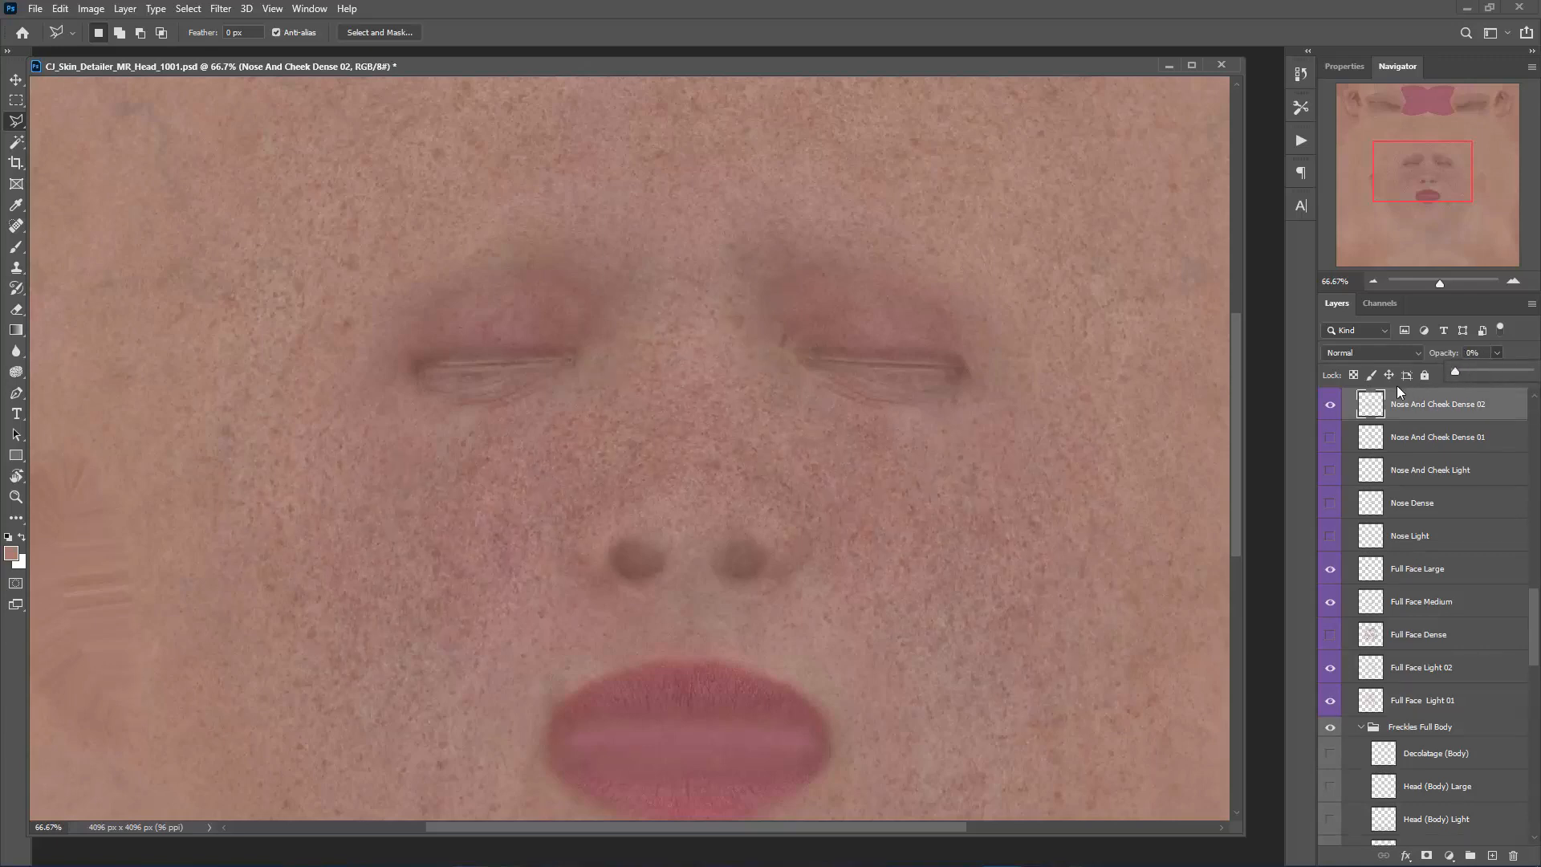
scroll(1437, 511, "up", 2)
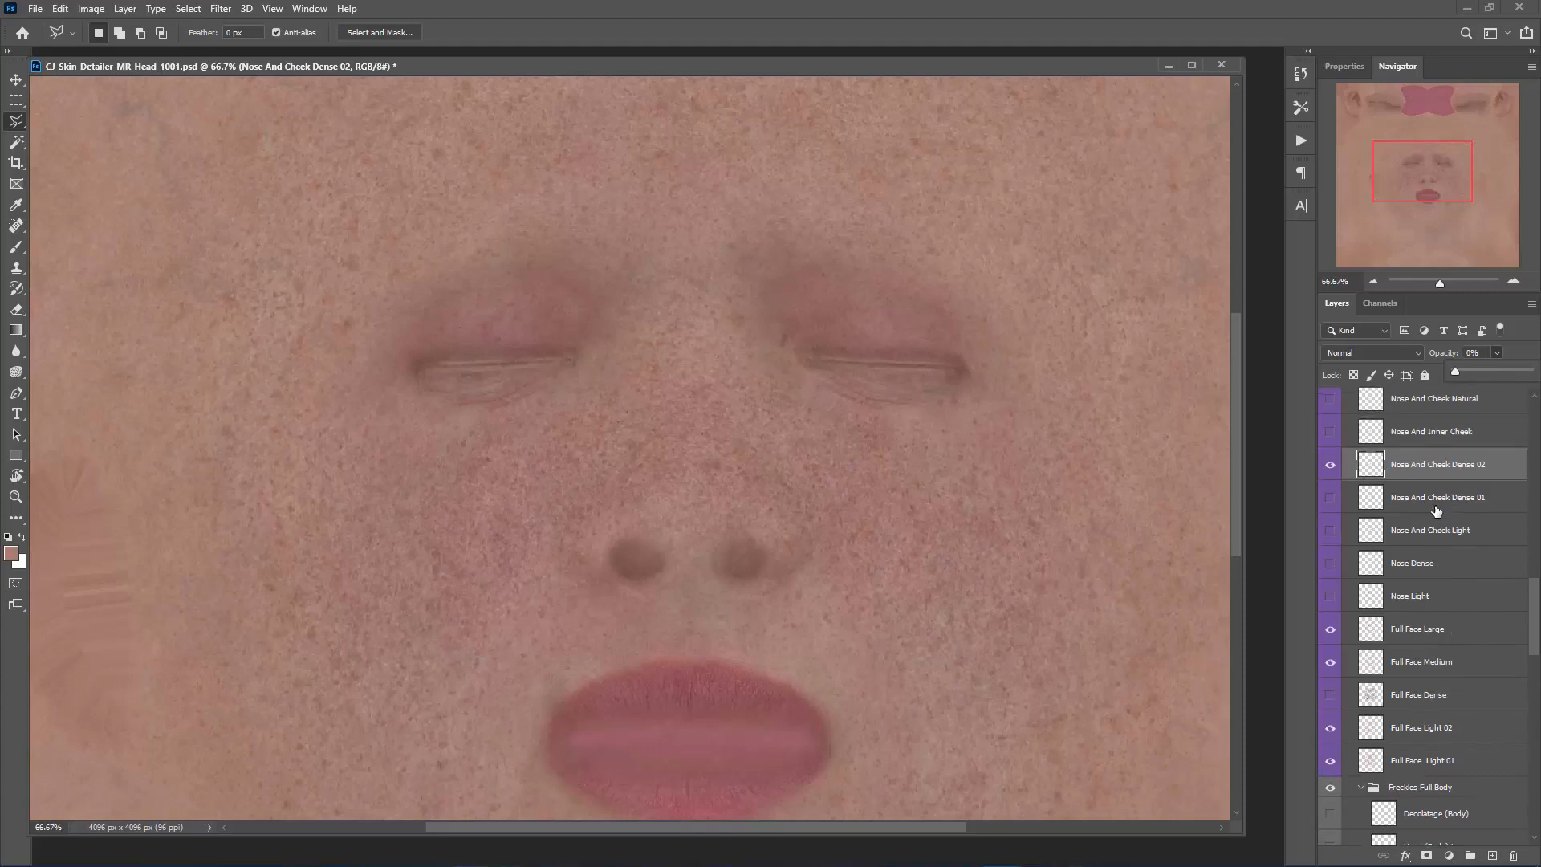
scroll(1436, 511, "up", 3)
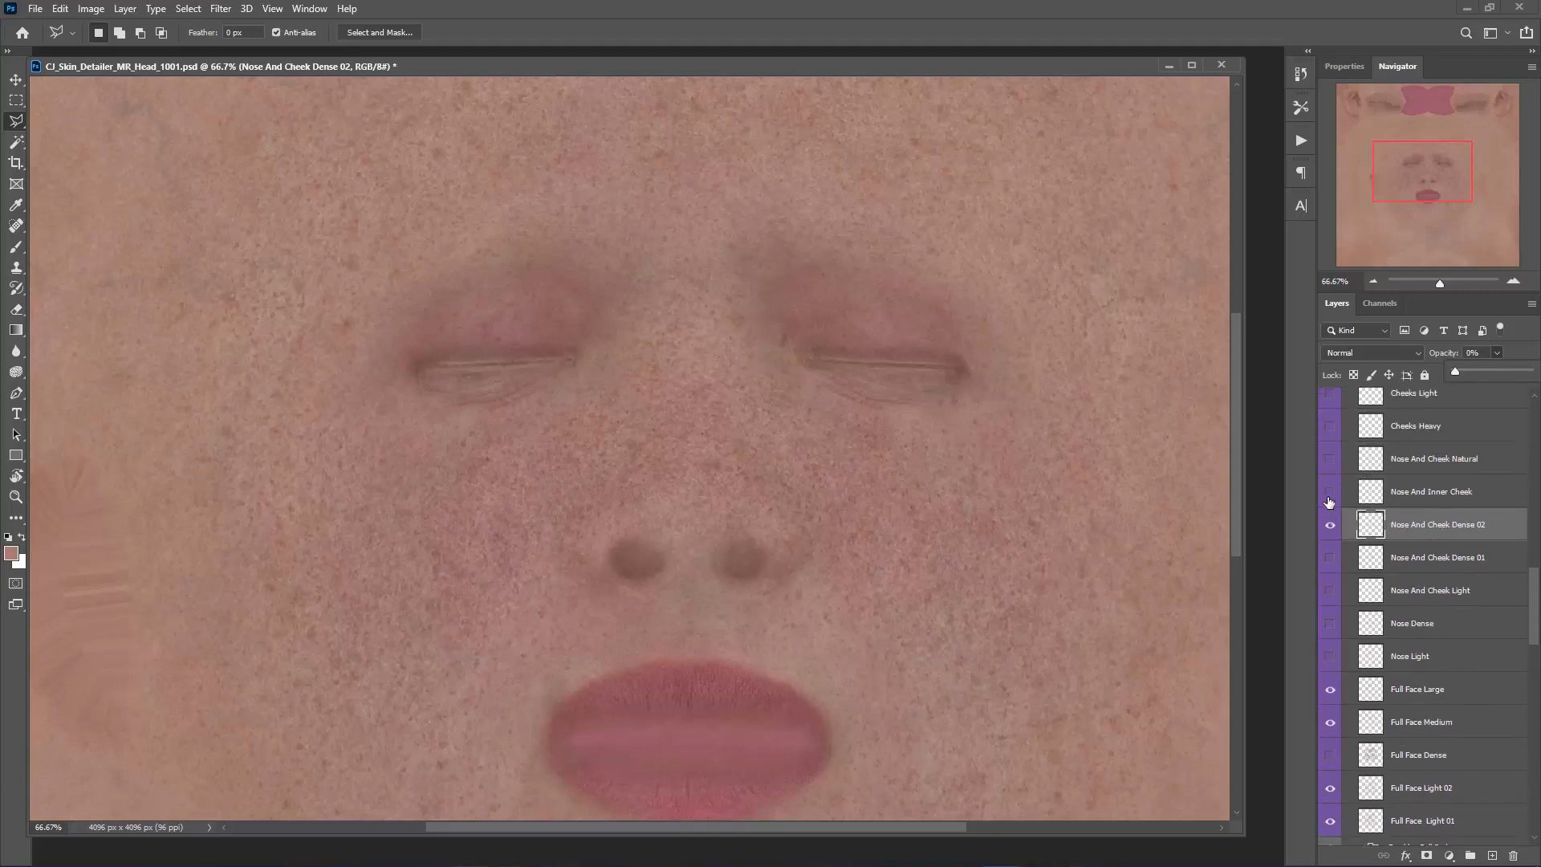
- Try the Nose And Inner Cheek freckle layer at about 62% opacity and hide it
left_click(1330, 492)
left_click(1428, 493)
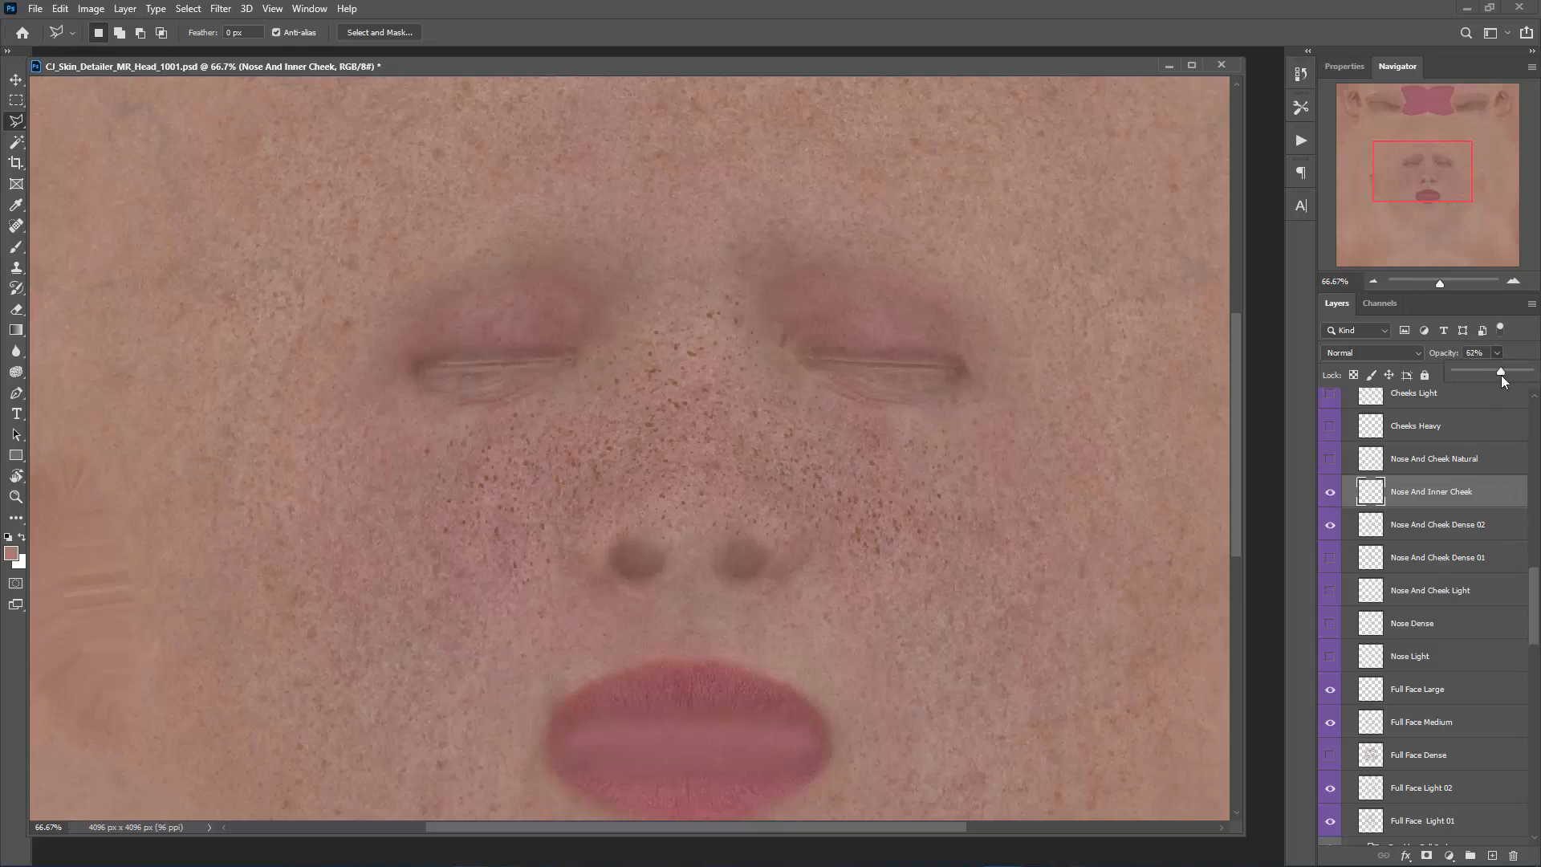
left_click(1330, 492)
- Try the Nose And Cheek Natural freckle layer at 40% opacity and hide it
left_click(1330, 463)
left_click(1432, 461)
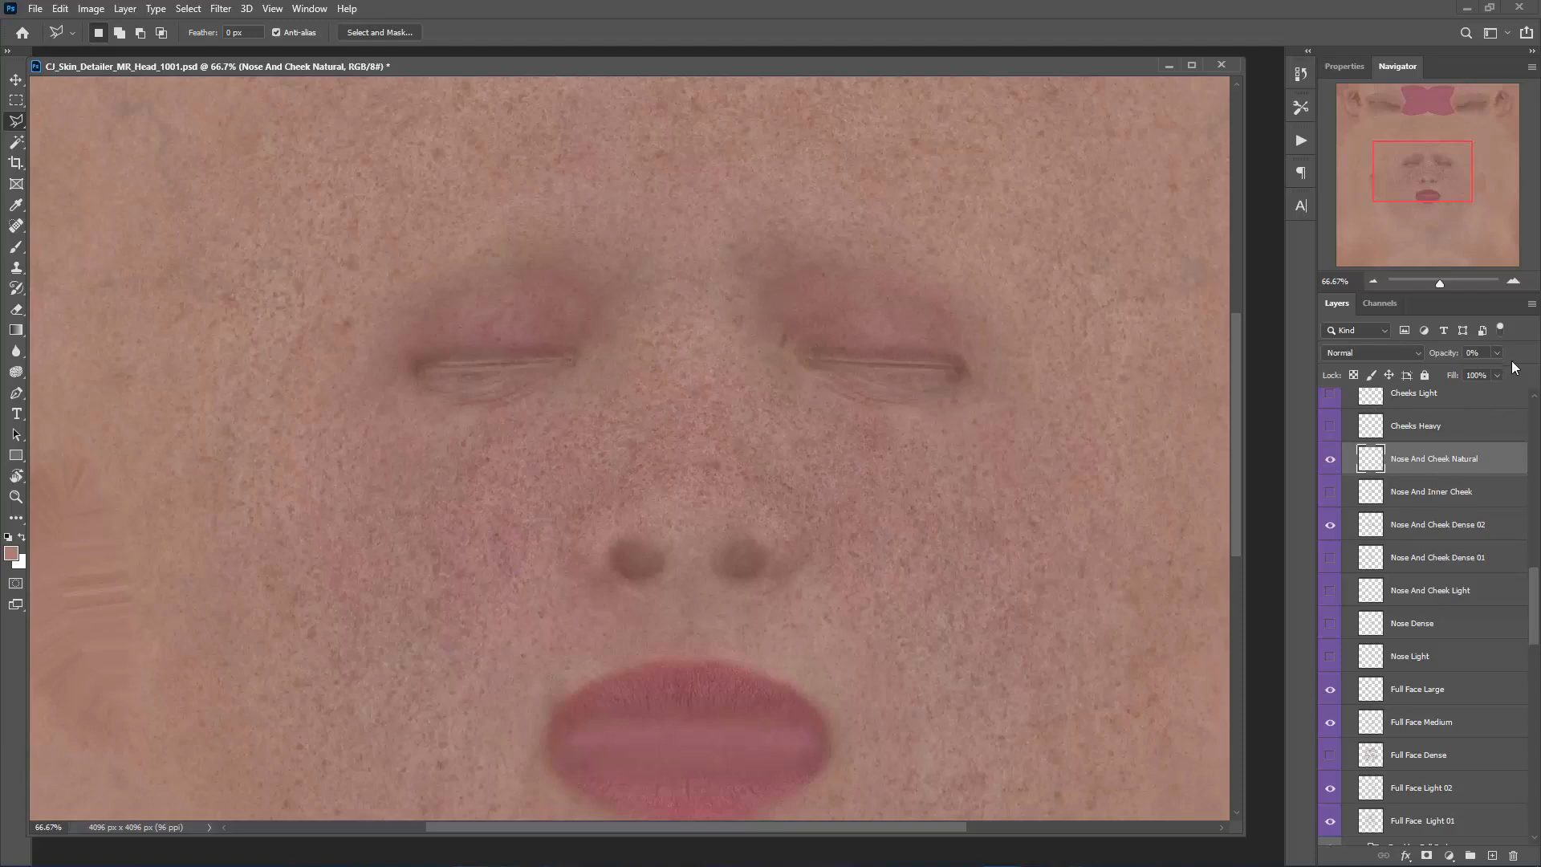
left_click_drag(1465, 370, 1490, 369)
left_click_drag(1527, 593, 1522, 568)
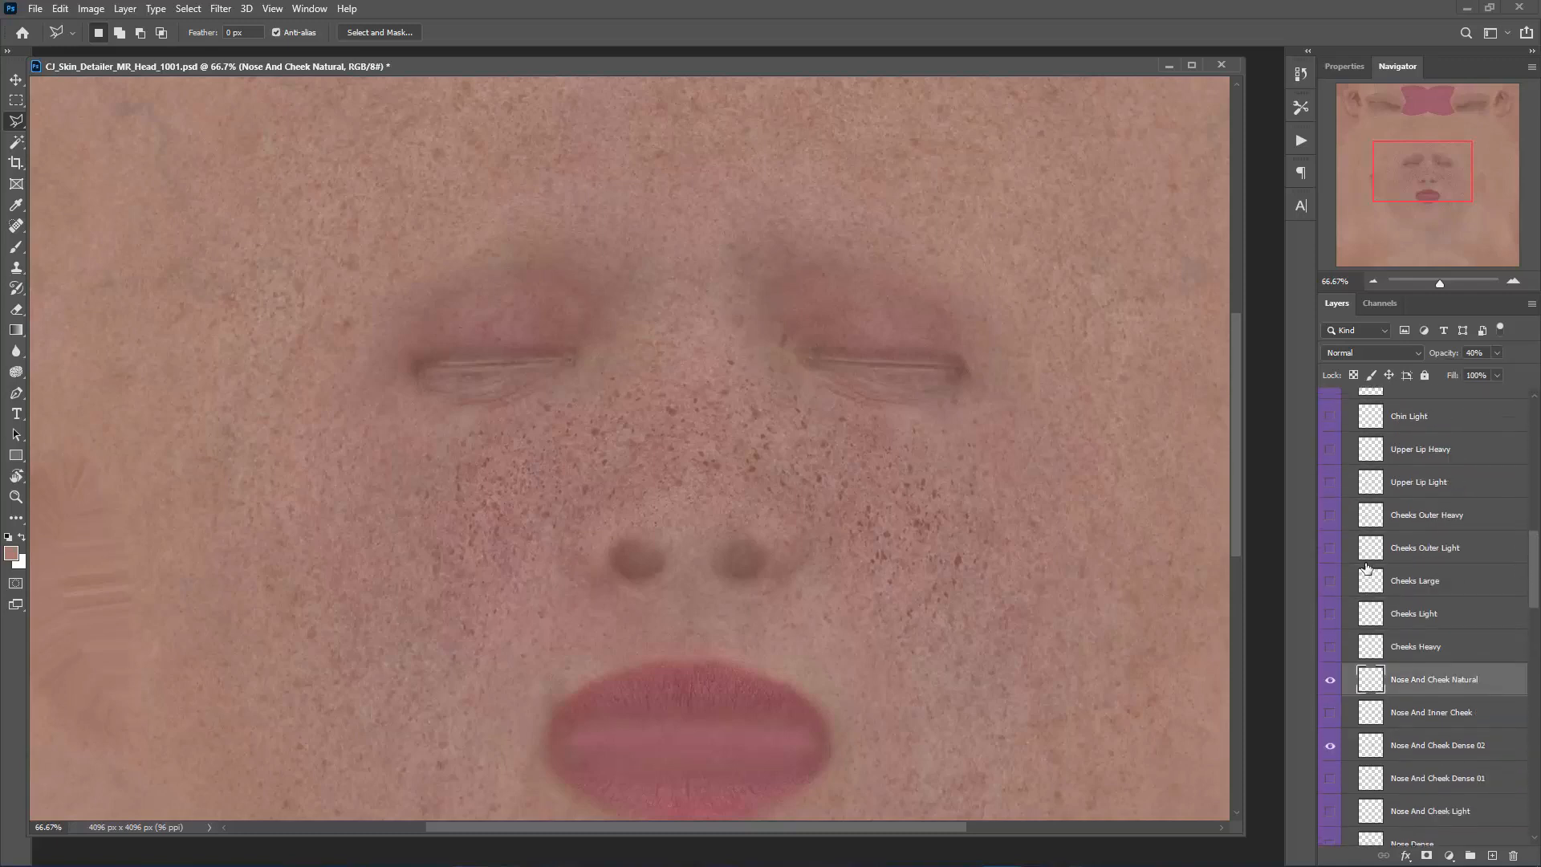
left_click(1330, 679)
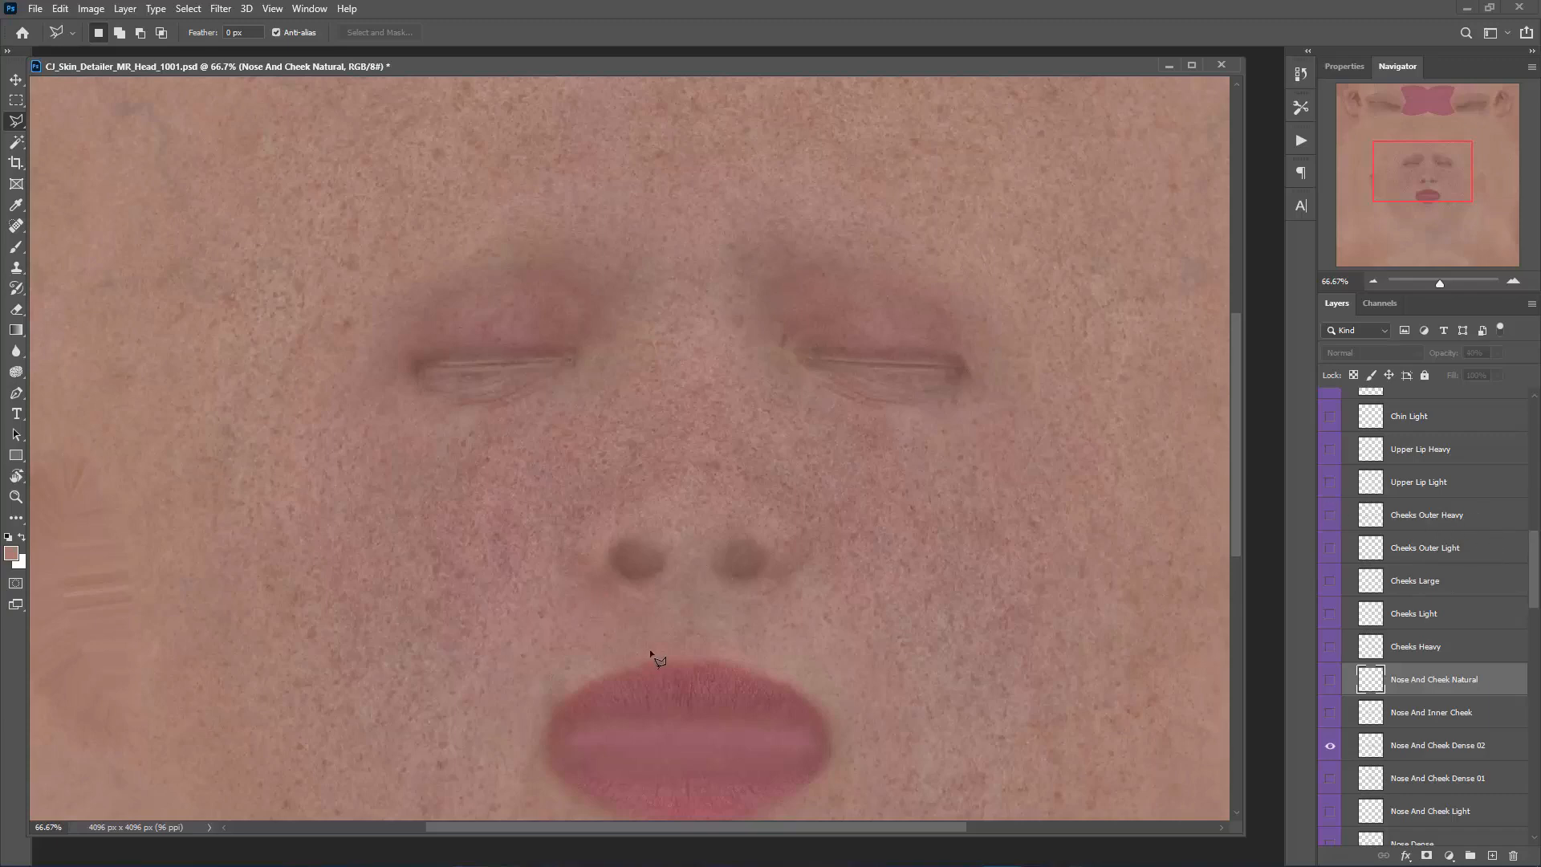
- Try the Upper Lip Light freckle layer at a raised opacity and hide it
left_click_drag(1409, 182, 1411, 198)
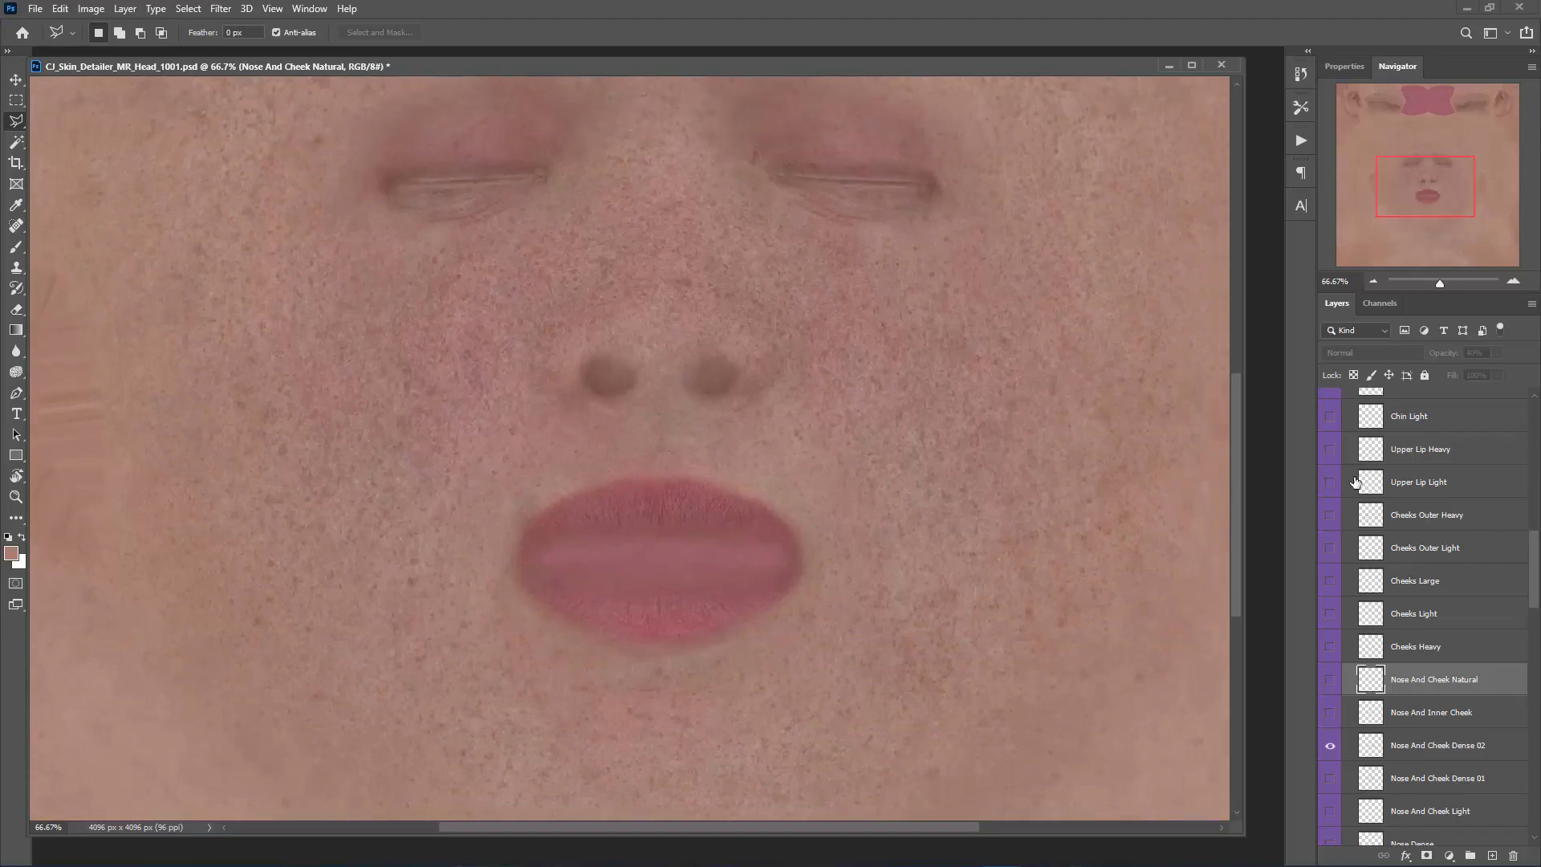
left_click(1330, 483)
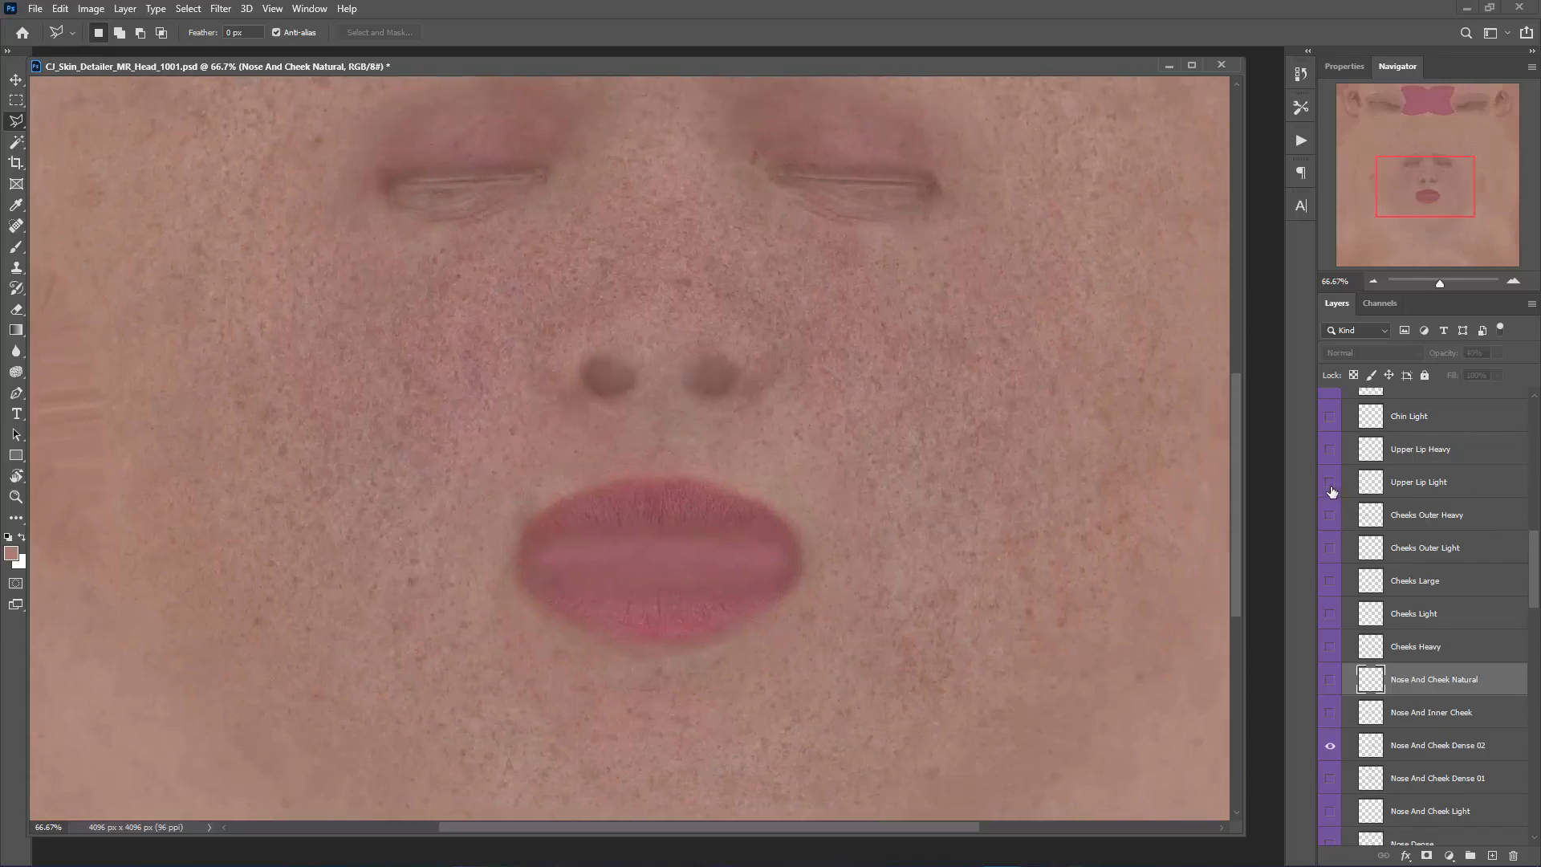
left_click(1441, 494)
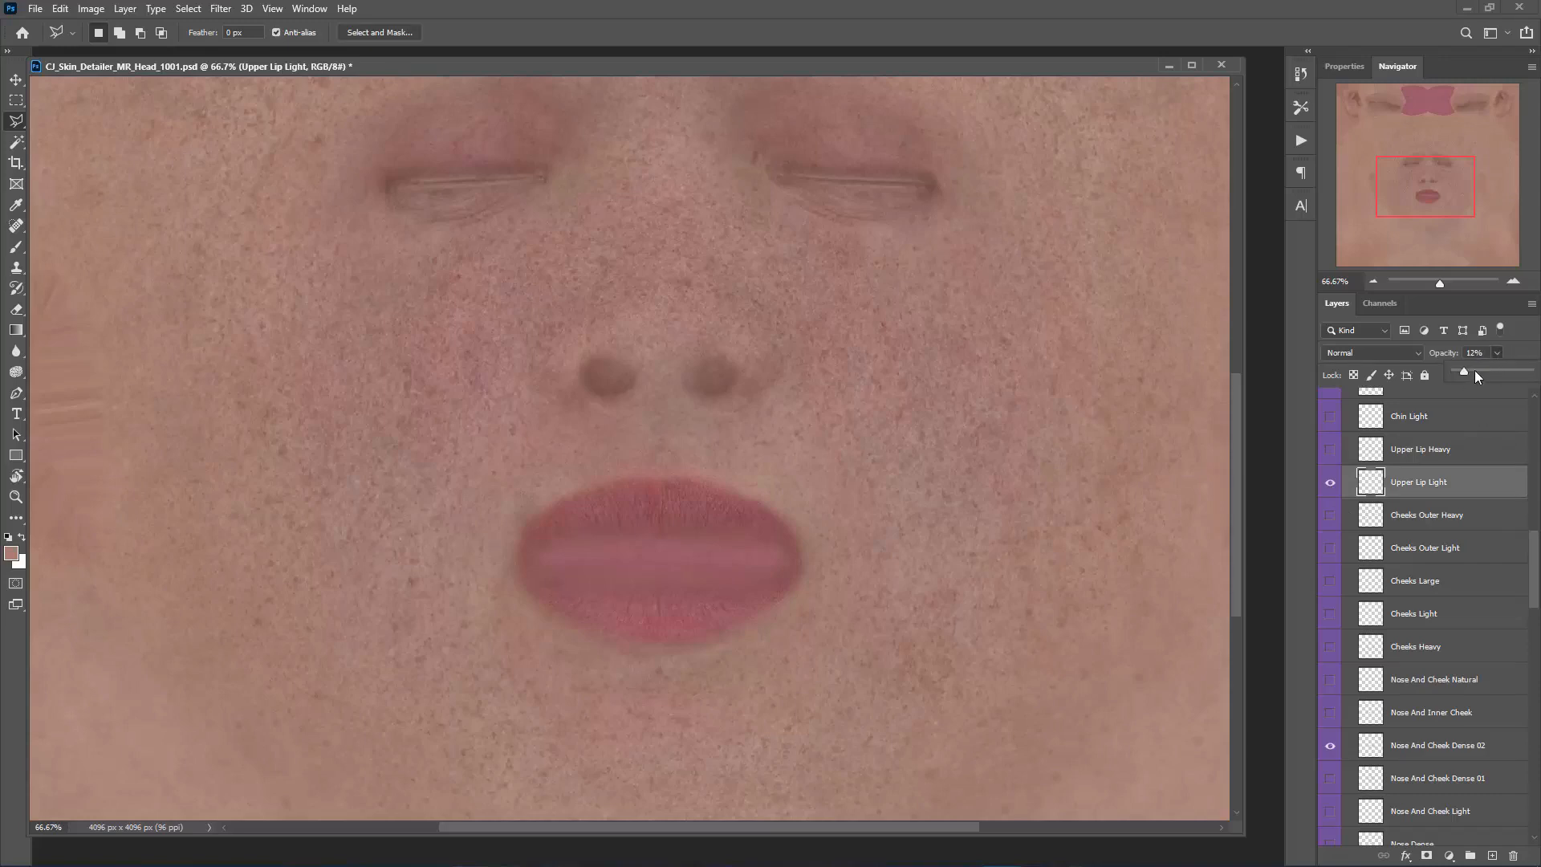
mouse_move(1493, 373)
left_mouse_down()
mouse_move(1527, 370)
mouse_move(1509, 371)
left_mouse_up()
left_click(1330, 482)
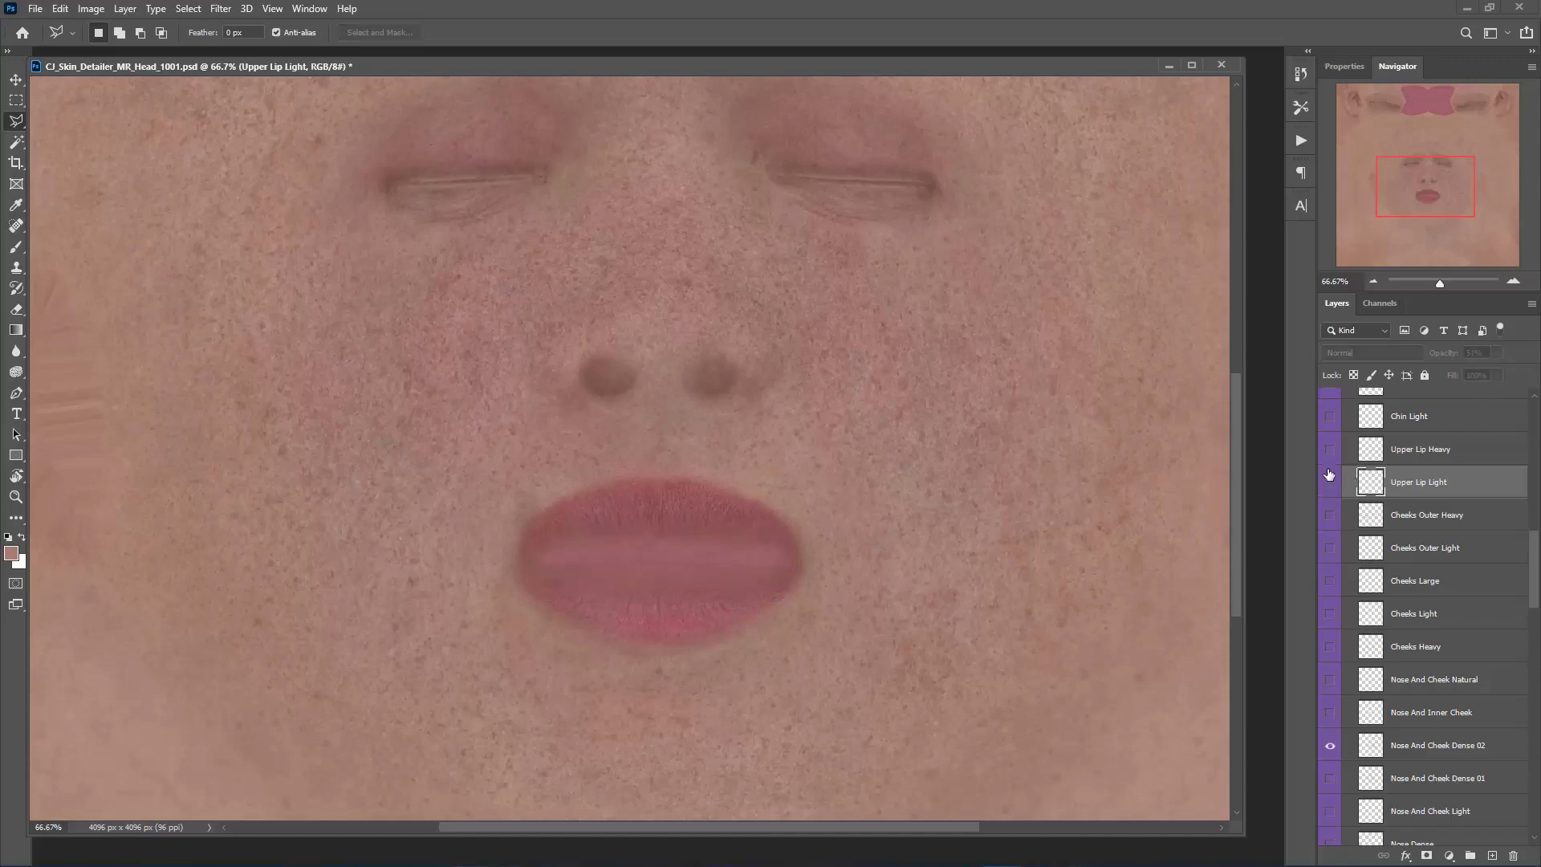
- Show the Upper Lip Heavy freckle layer and set its opacity to 39%
left_click(1330, 449)
left_click(1351, 454)
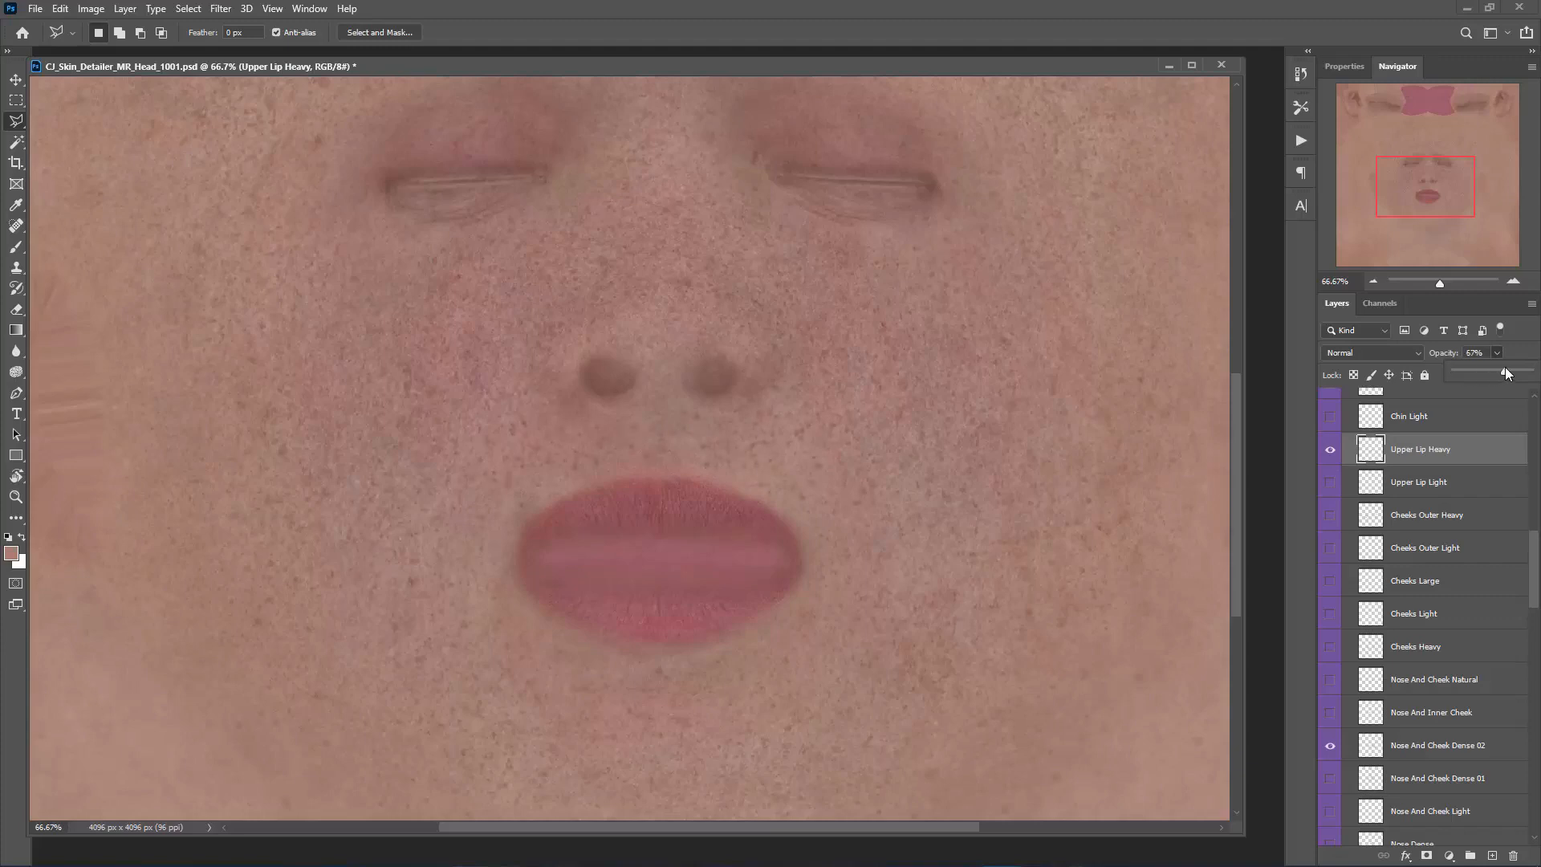
left_click_drag(1505, 372, 1511, 374)
left_click(1334, 452)
- Try the Chin Heavy freckle layer at about 32% opacity and hide it
scroll(1431, 454, "up", 2)
left_click_drag(1412, 194, 1411, 215)
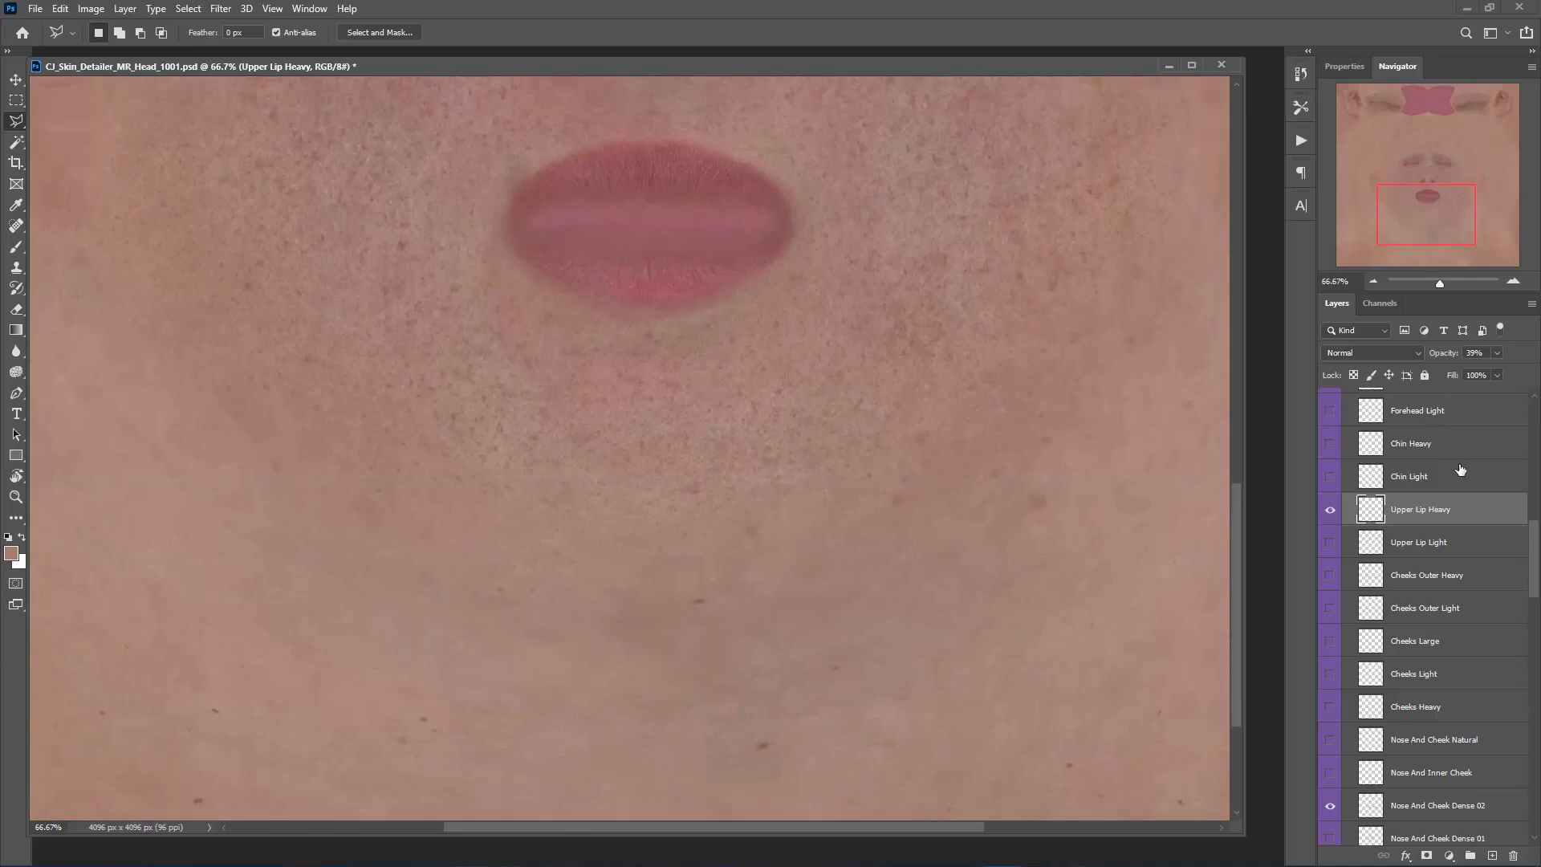
scroll(1536, 538, "up", 3)
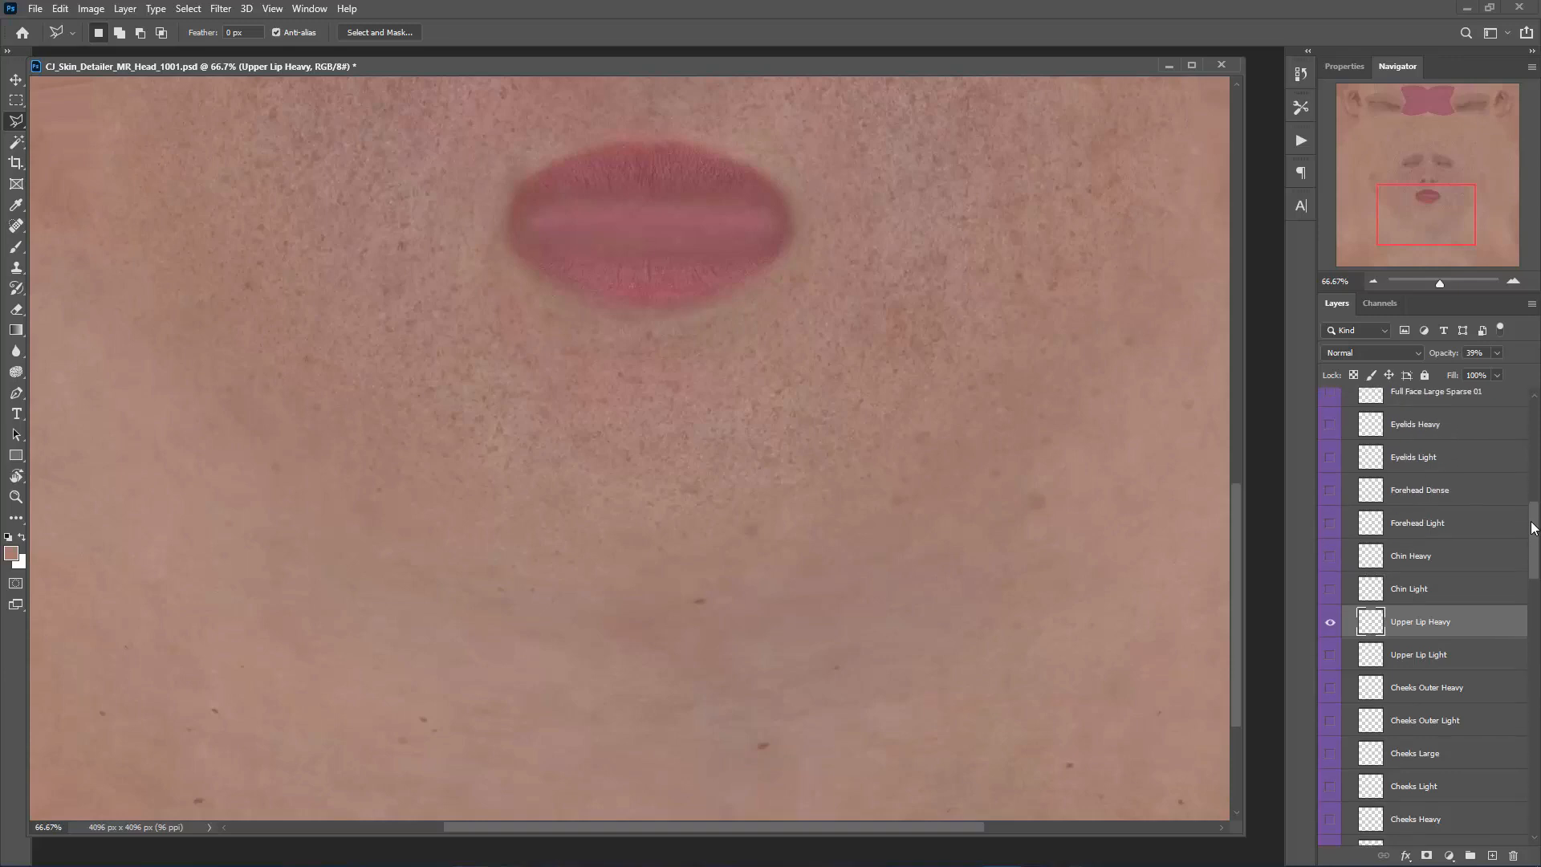
left_click(1330, 559)
left_click(1438, 559)
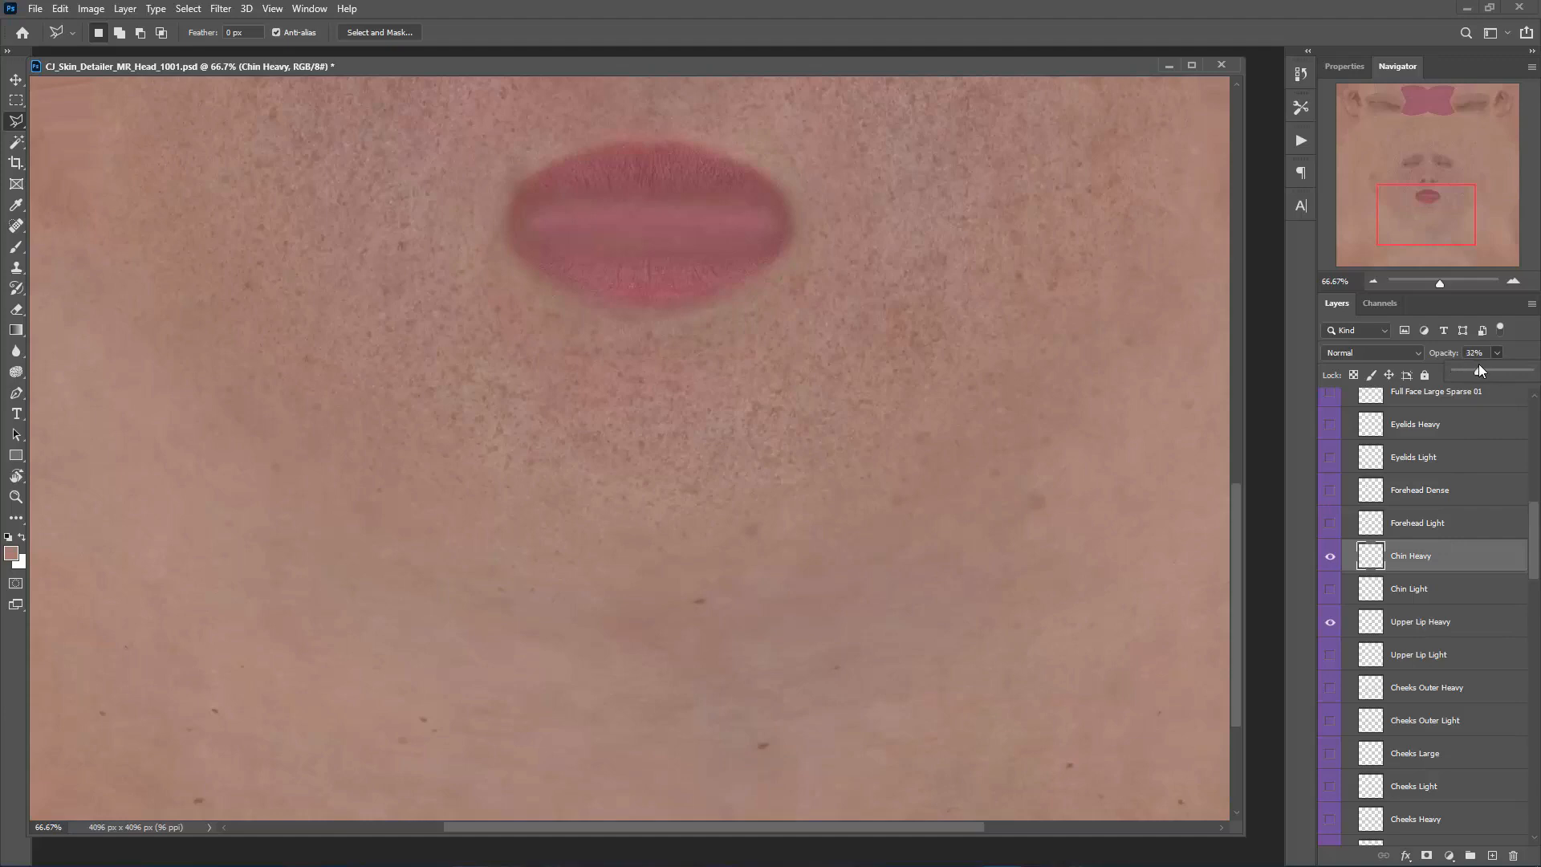
left_click(1330, 556)
- Show the Chin Light freckle layer and set its opacity to 49%
left_click(1330, 593)
left_click(1430, 590)
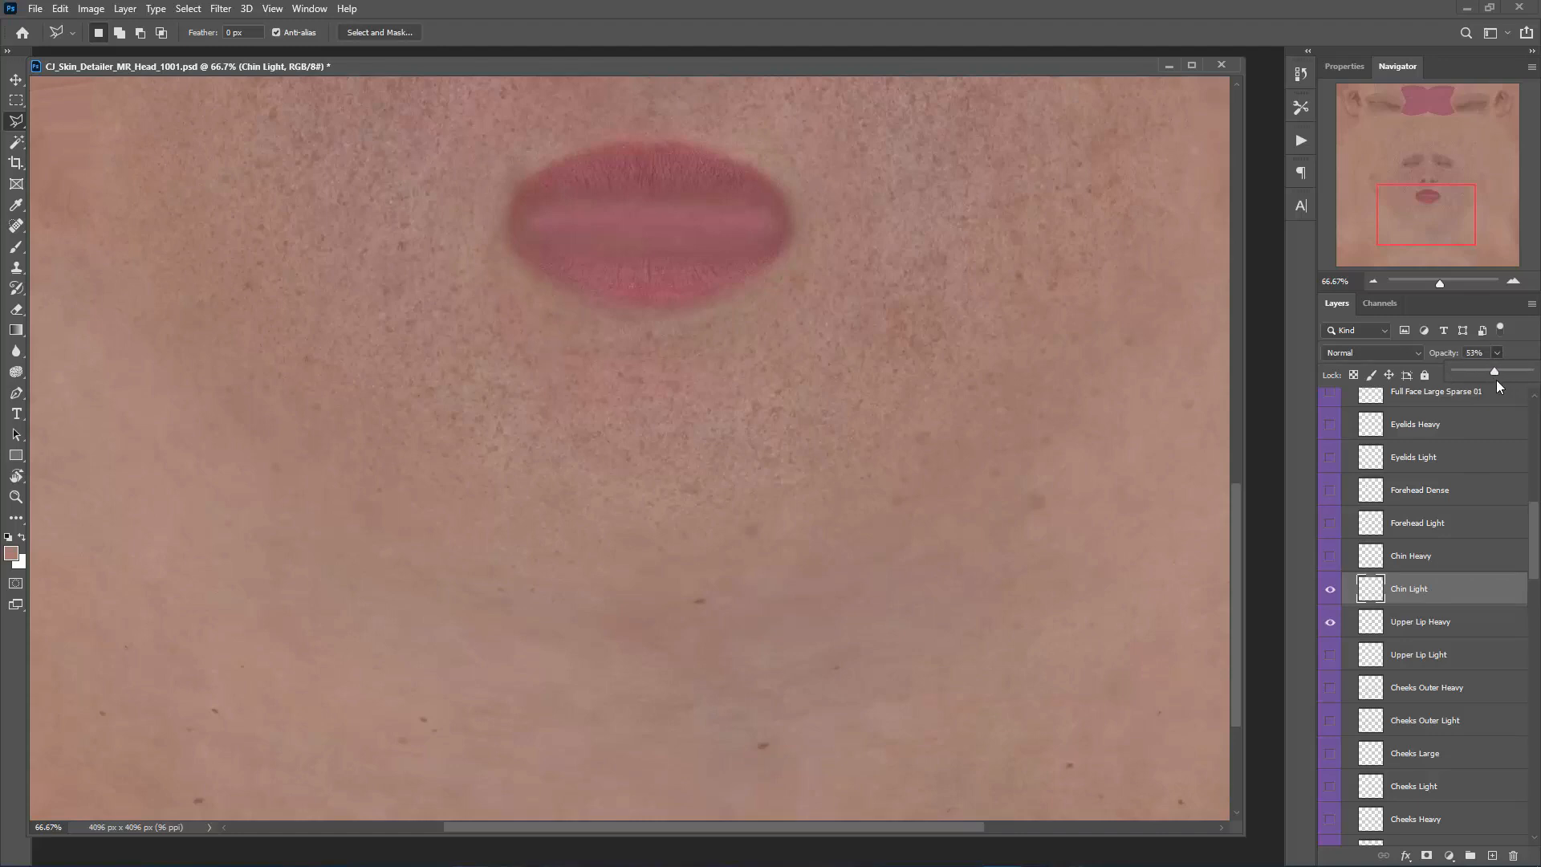
left_click_drag(1497, 387, 1492, 390)
- Show the Forehead Light freckle layer and raise its opacity
left_click_drag(1447, 257, 1435, 156)
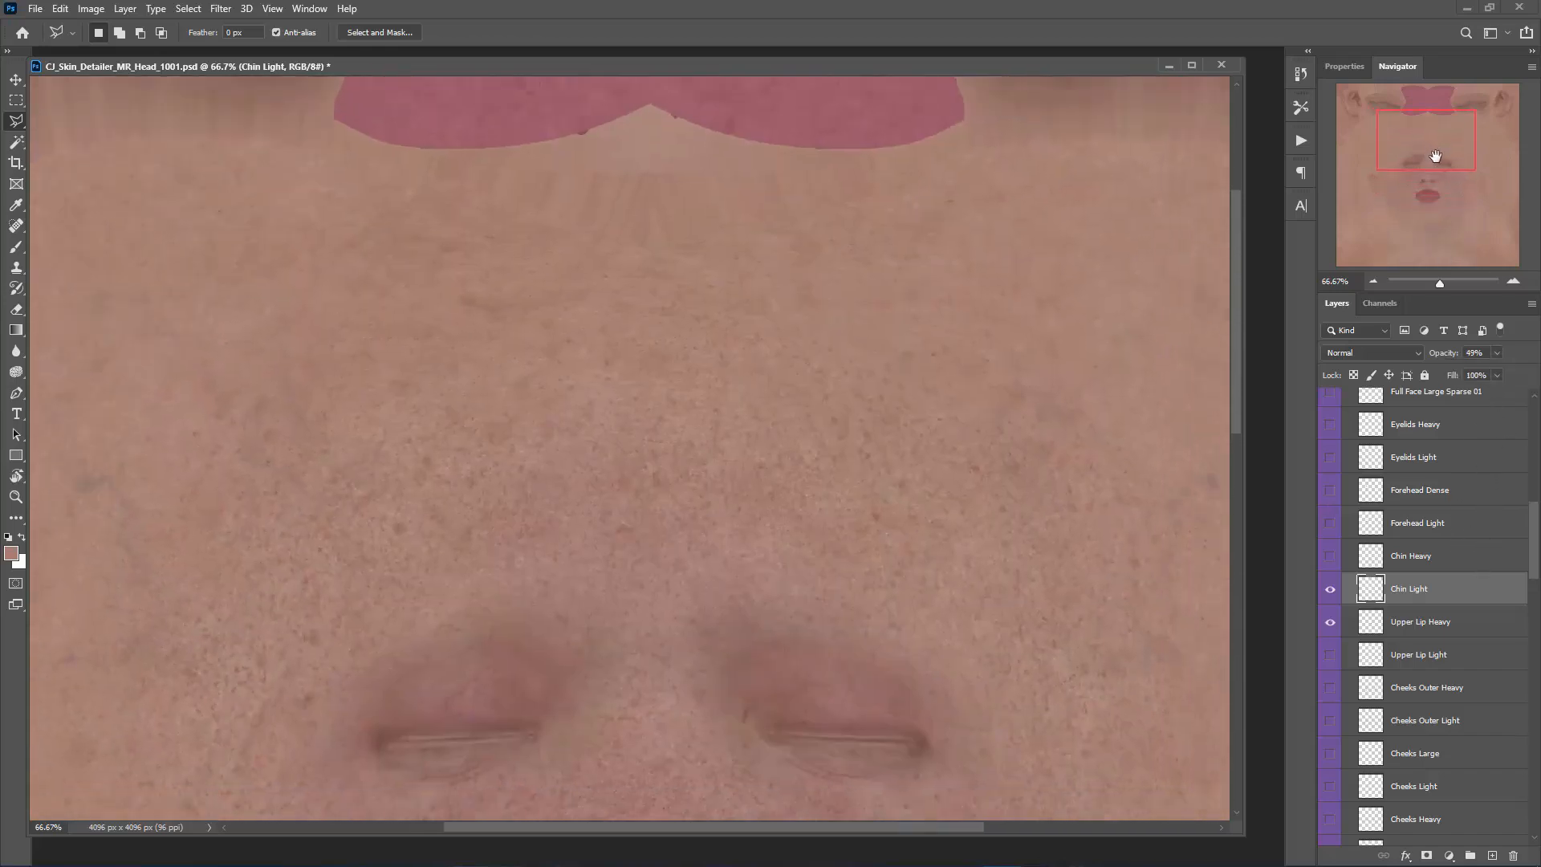
left_click(1330, 526)
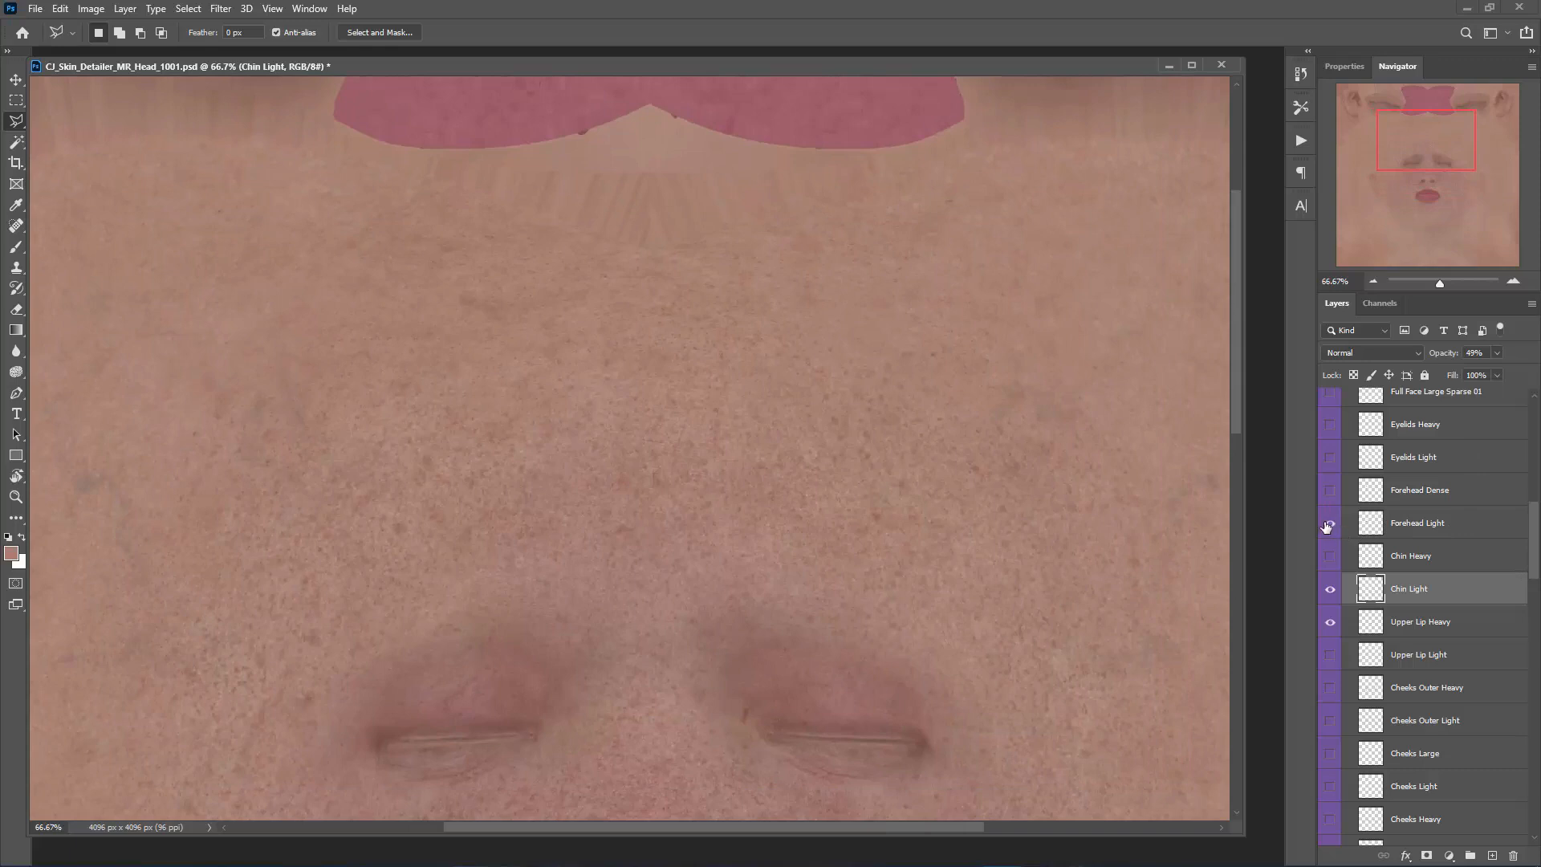
left_click(1437, 526)
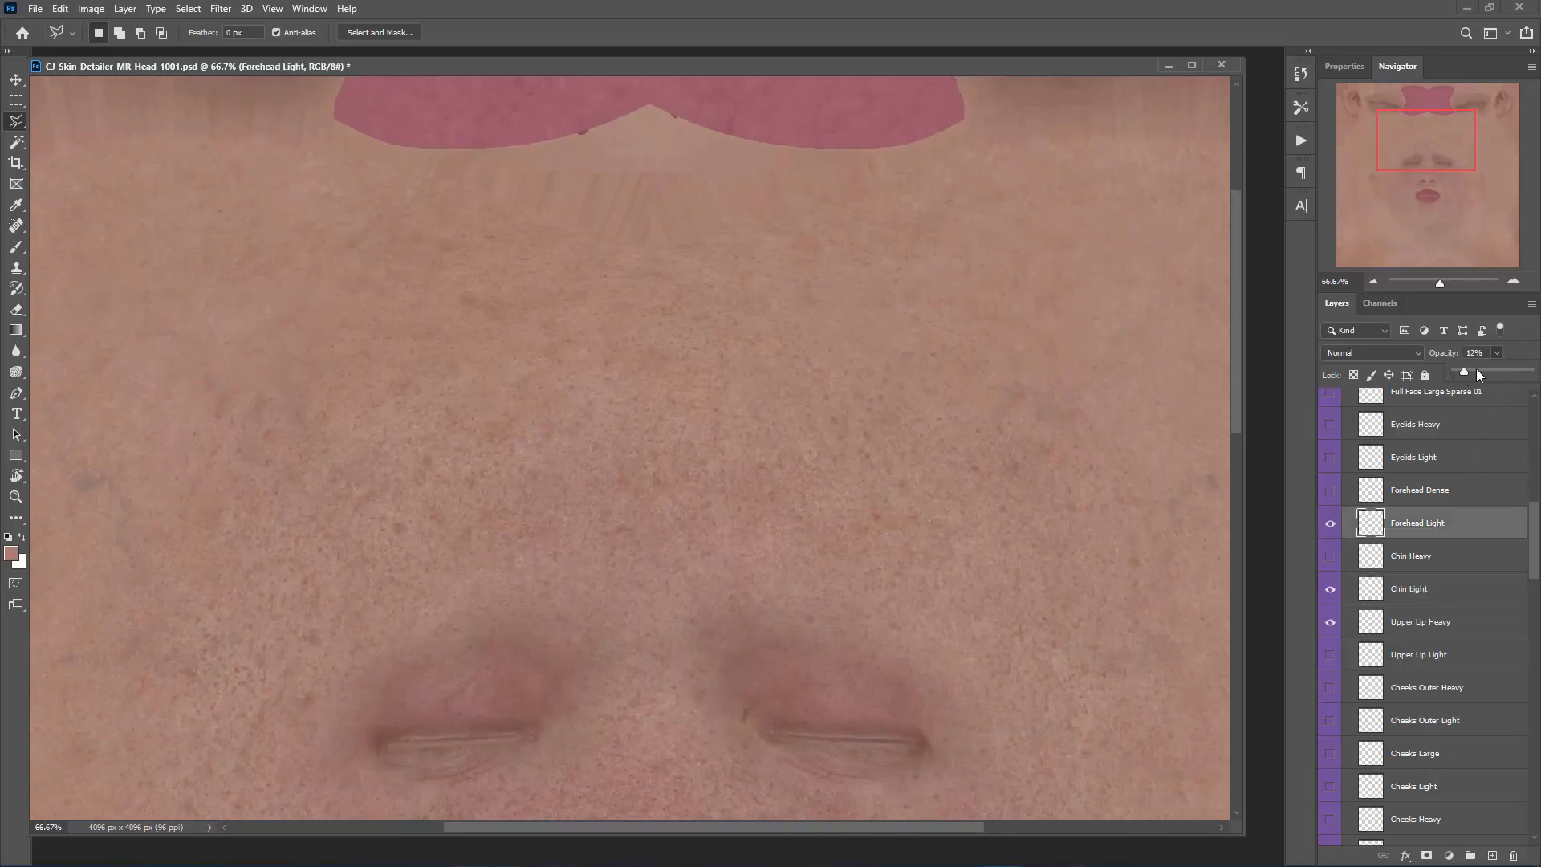
left_click_drag(1503, 364, 1528, 370)
- Show the Forehead Dense freckle layer, try it at about 88% opacity, set it to 21% and compare the forehead with and without it
left_click(1328, 496)
left_click(1329, 491)
left_click(1434, 495)
left_click_drag(1486, 377, 1522, 377)
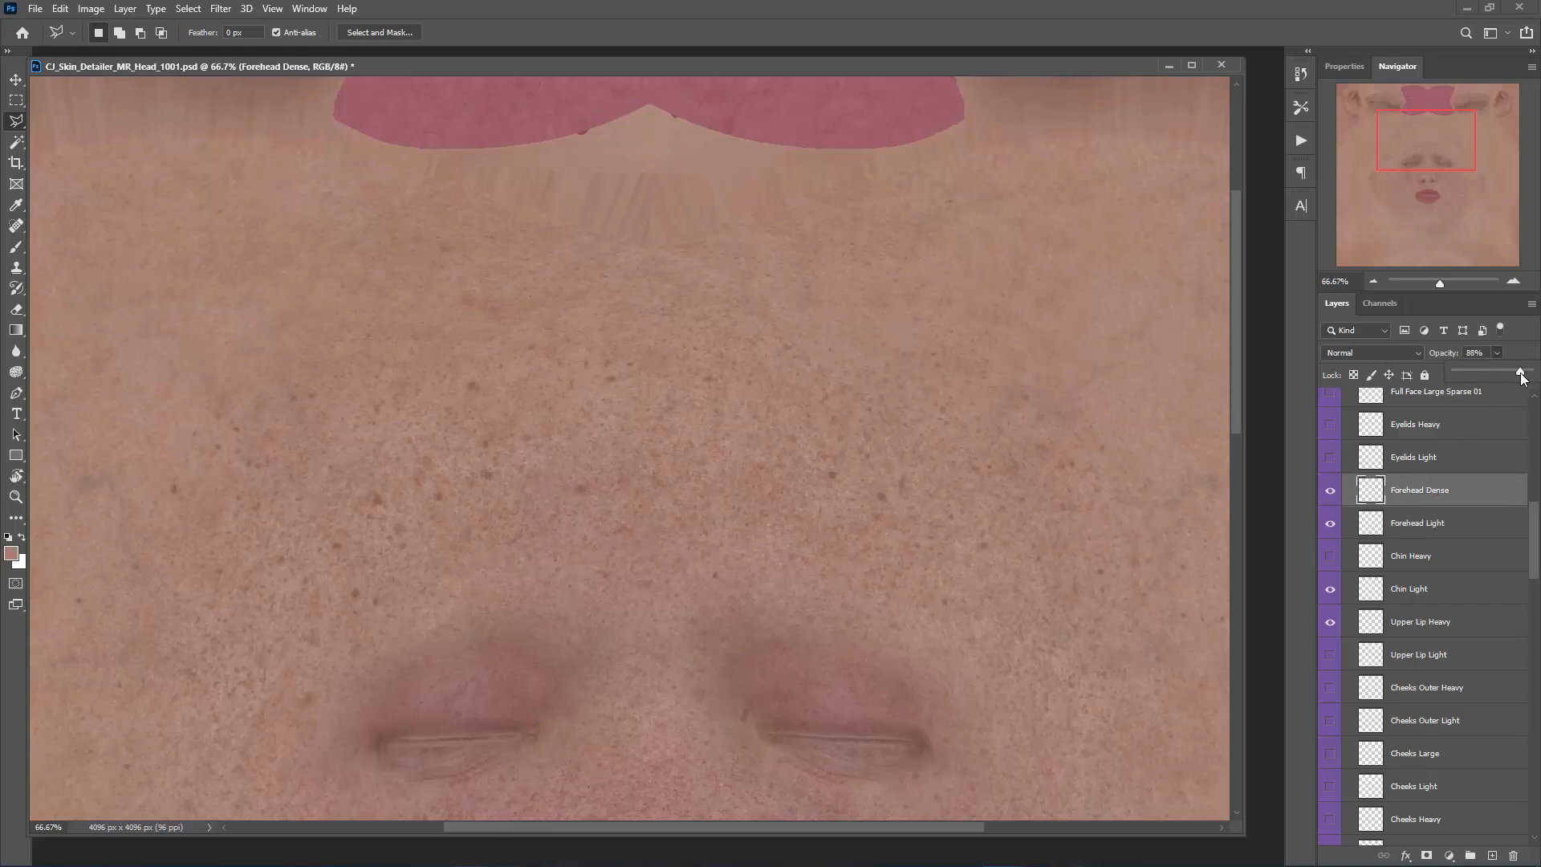
left_click_drag(1522, 378, 1519, 378)
left_click_drag(1457, 387, 1453, 386)
left_click(1330, 491)
left_click(1329, 492)
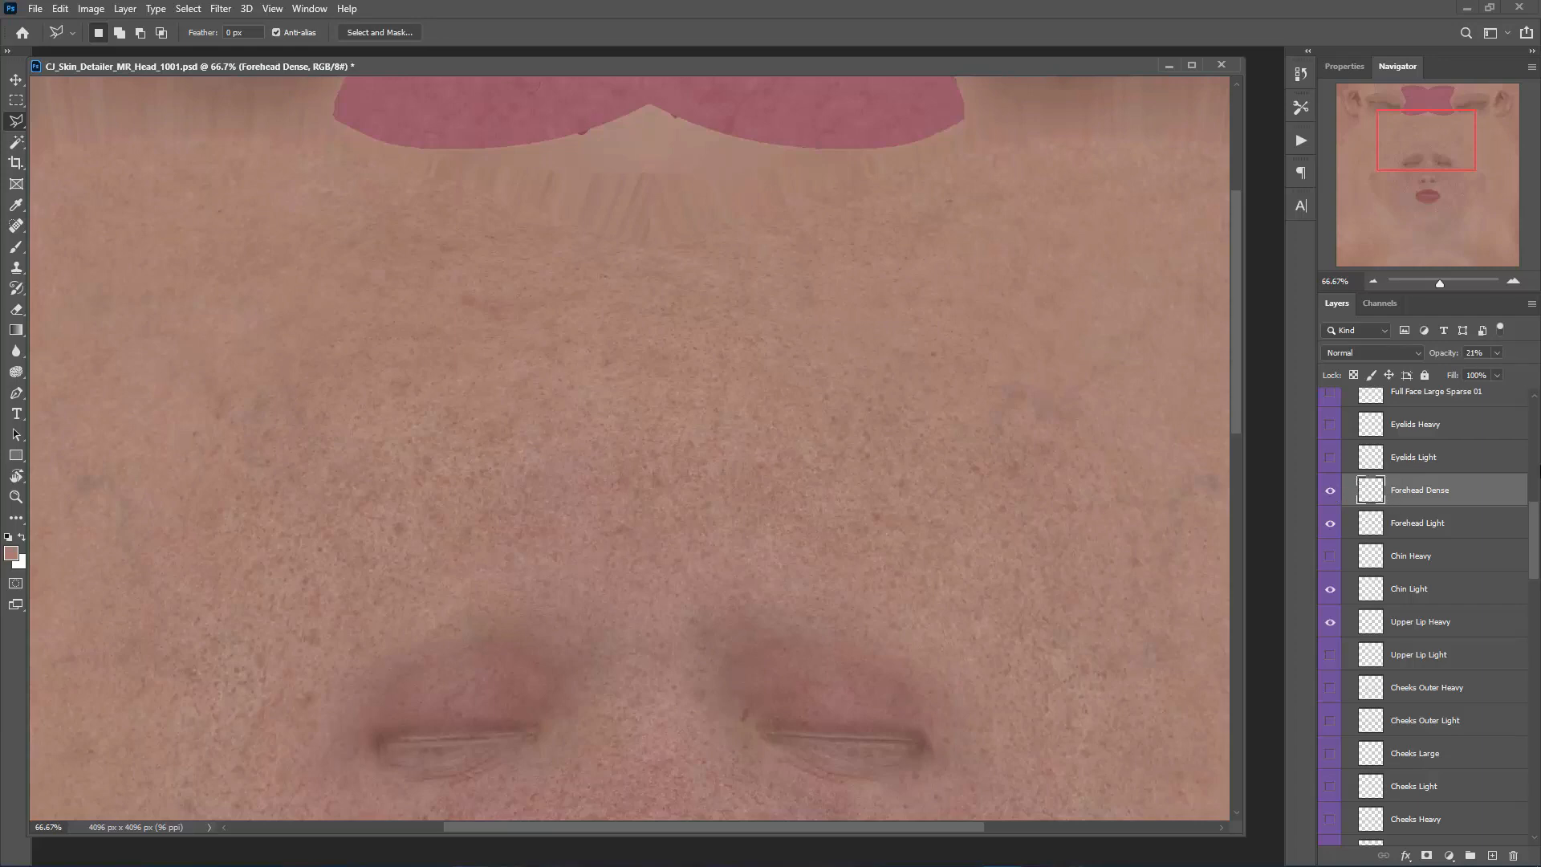
- Show the Eyelids Light freckle layer and raise its opacity to 100%
left_click_drag(1432, 151, 1430, 180)
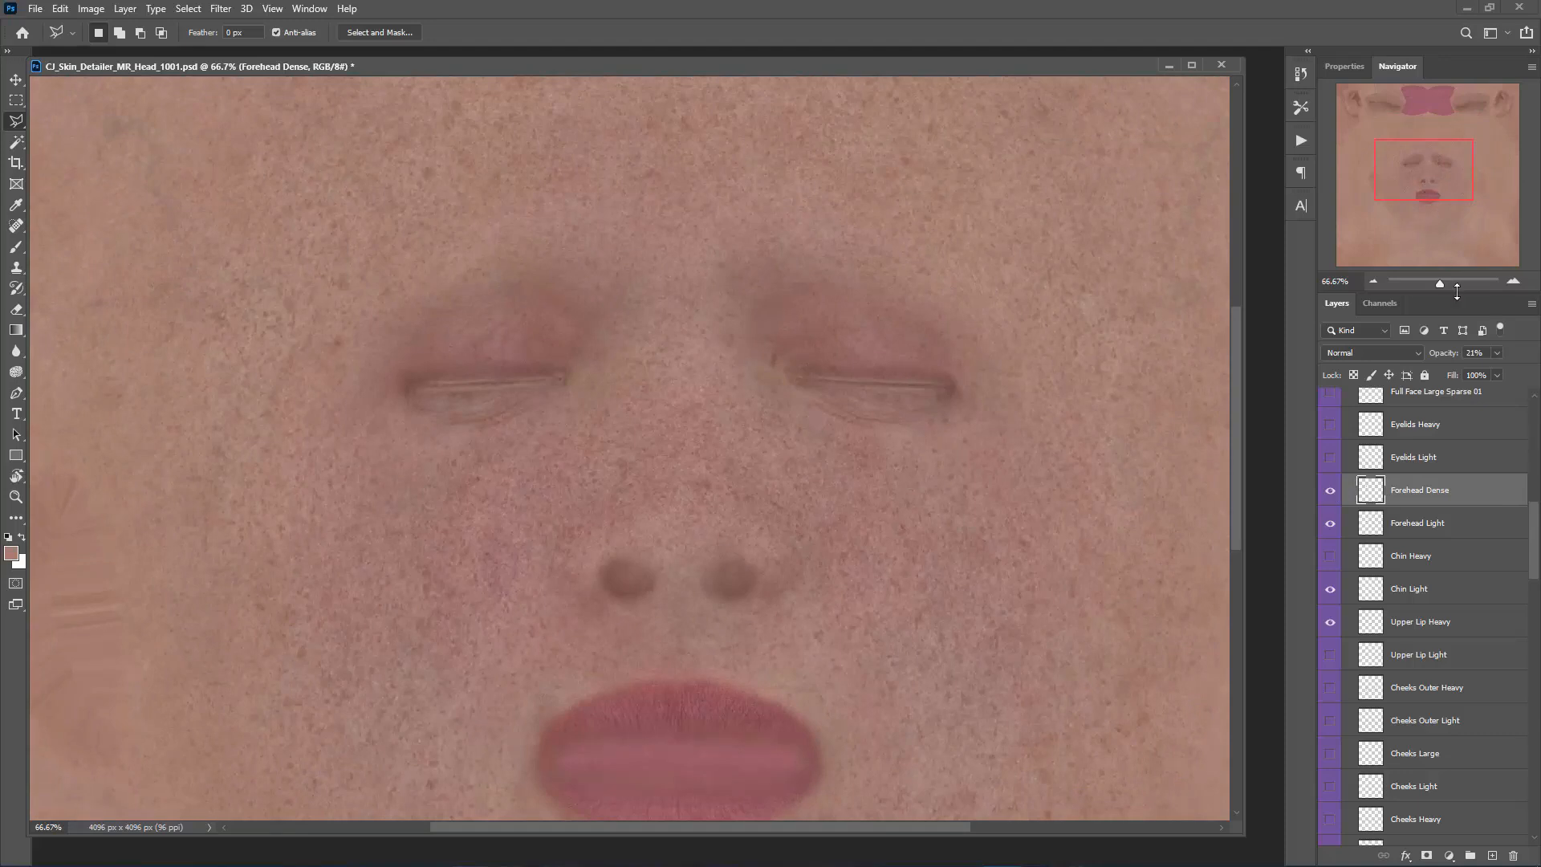
left_click(1329, 467)
left_click(1433, 467)
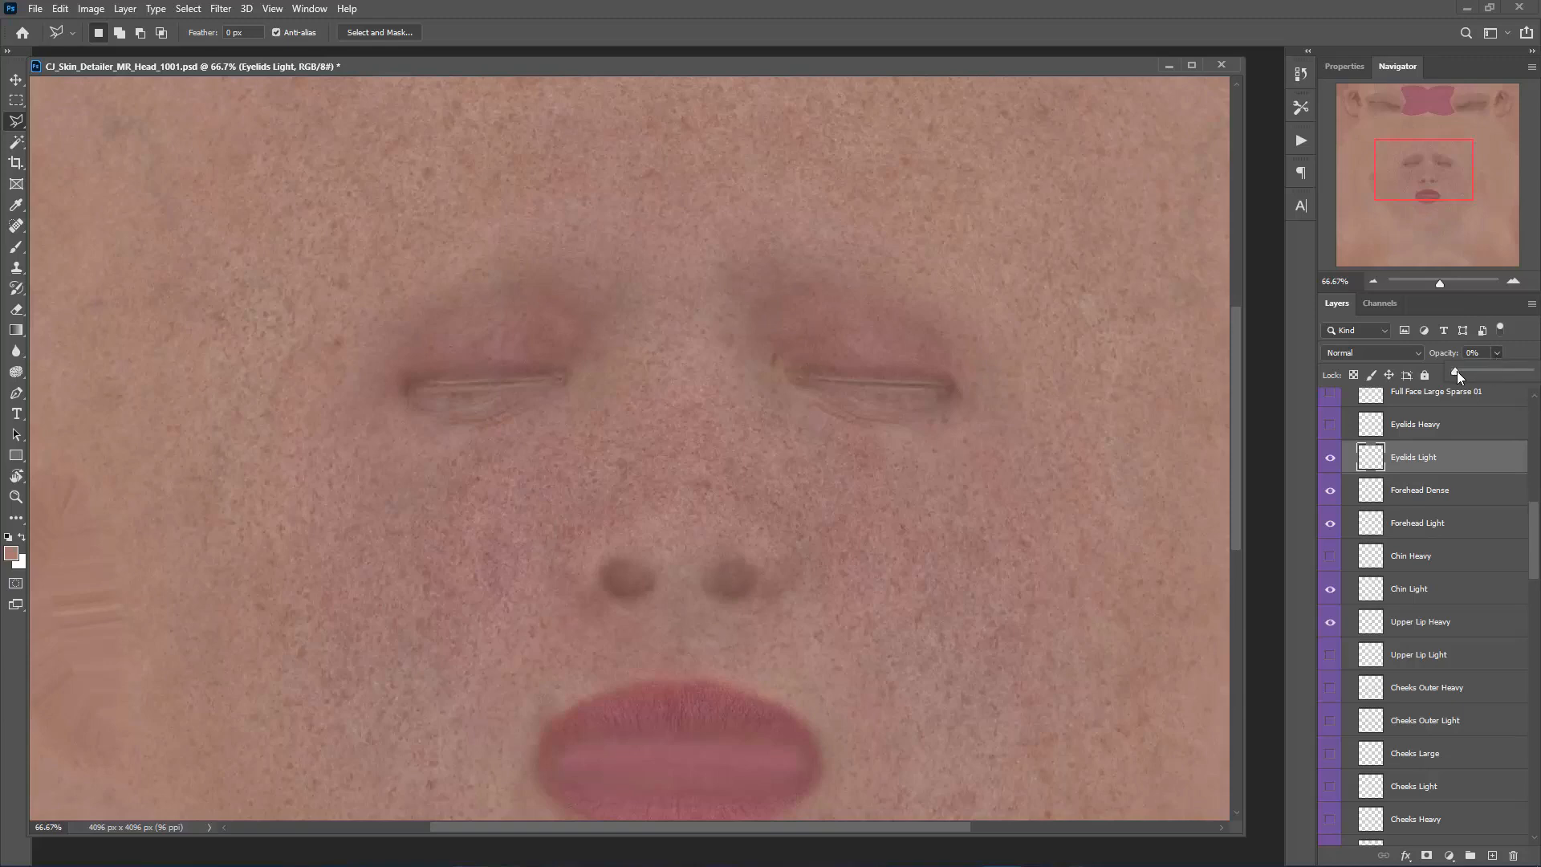
left_click_drag(1489, 367, 1512, 369)
- Duplicate the Eyelids Light layer twice to intensify the eyelid freckles
right_click(1418, 459)
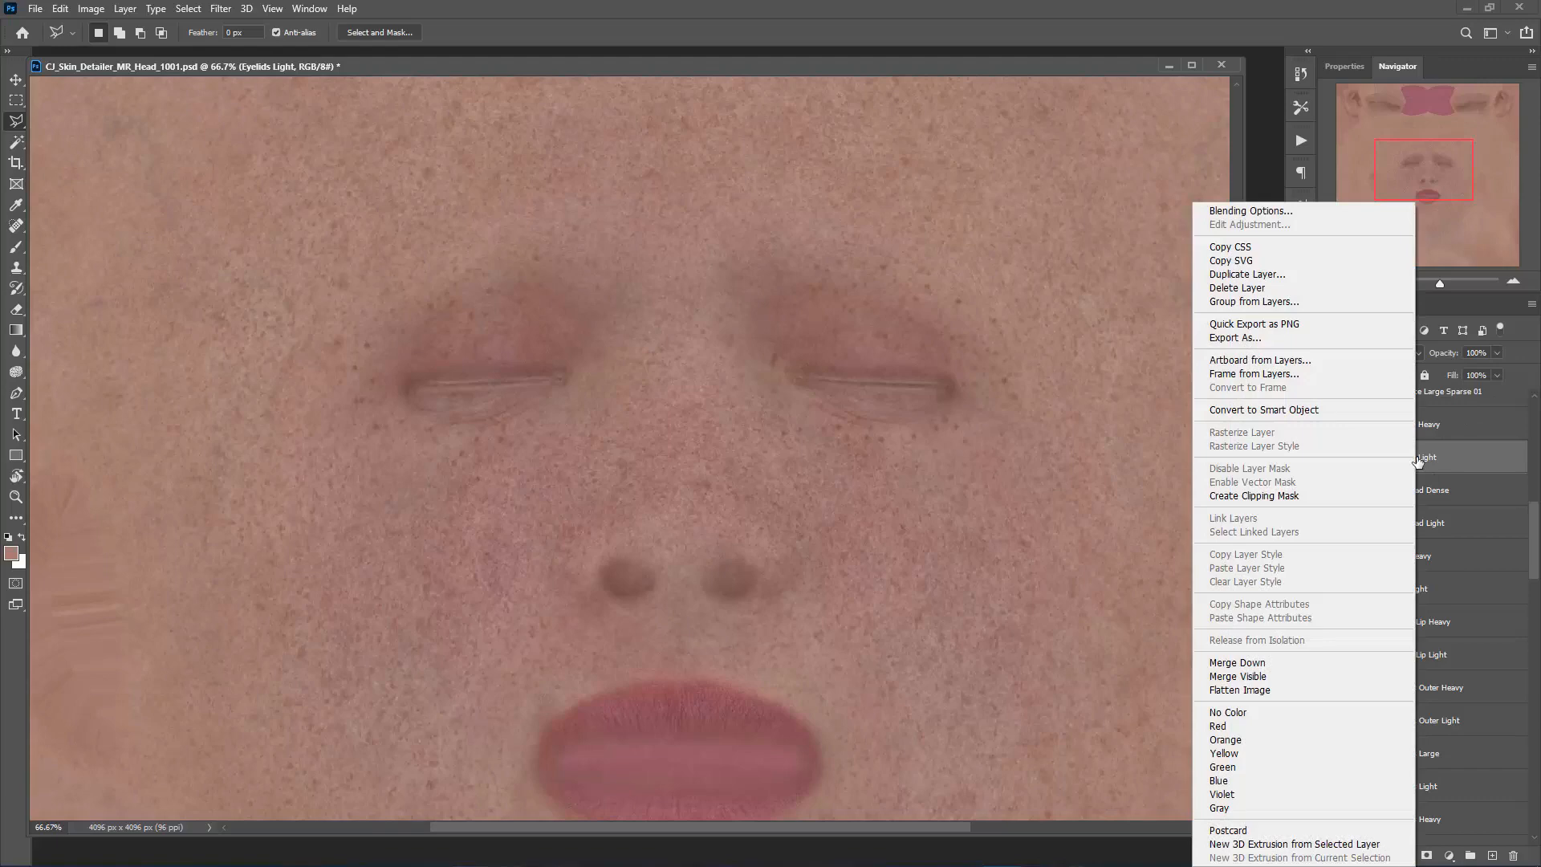
left_click(1292, 274)
left_click(921, 247)
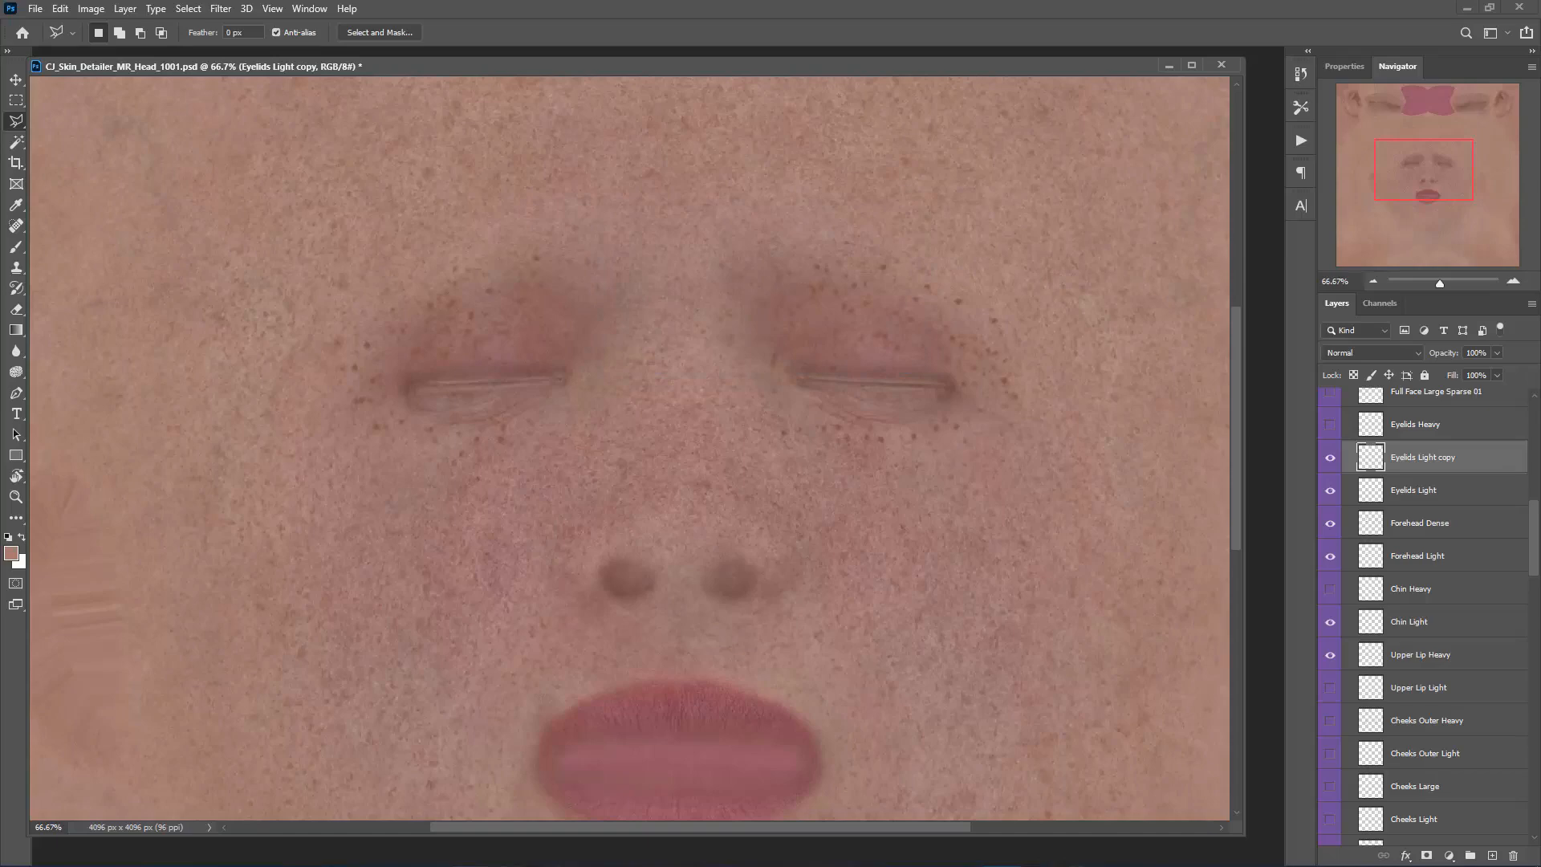
right_click(1419, 456)
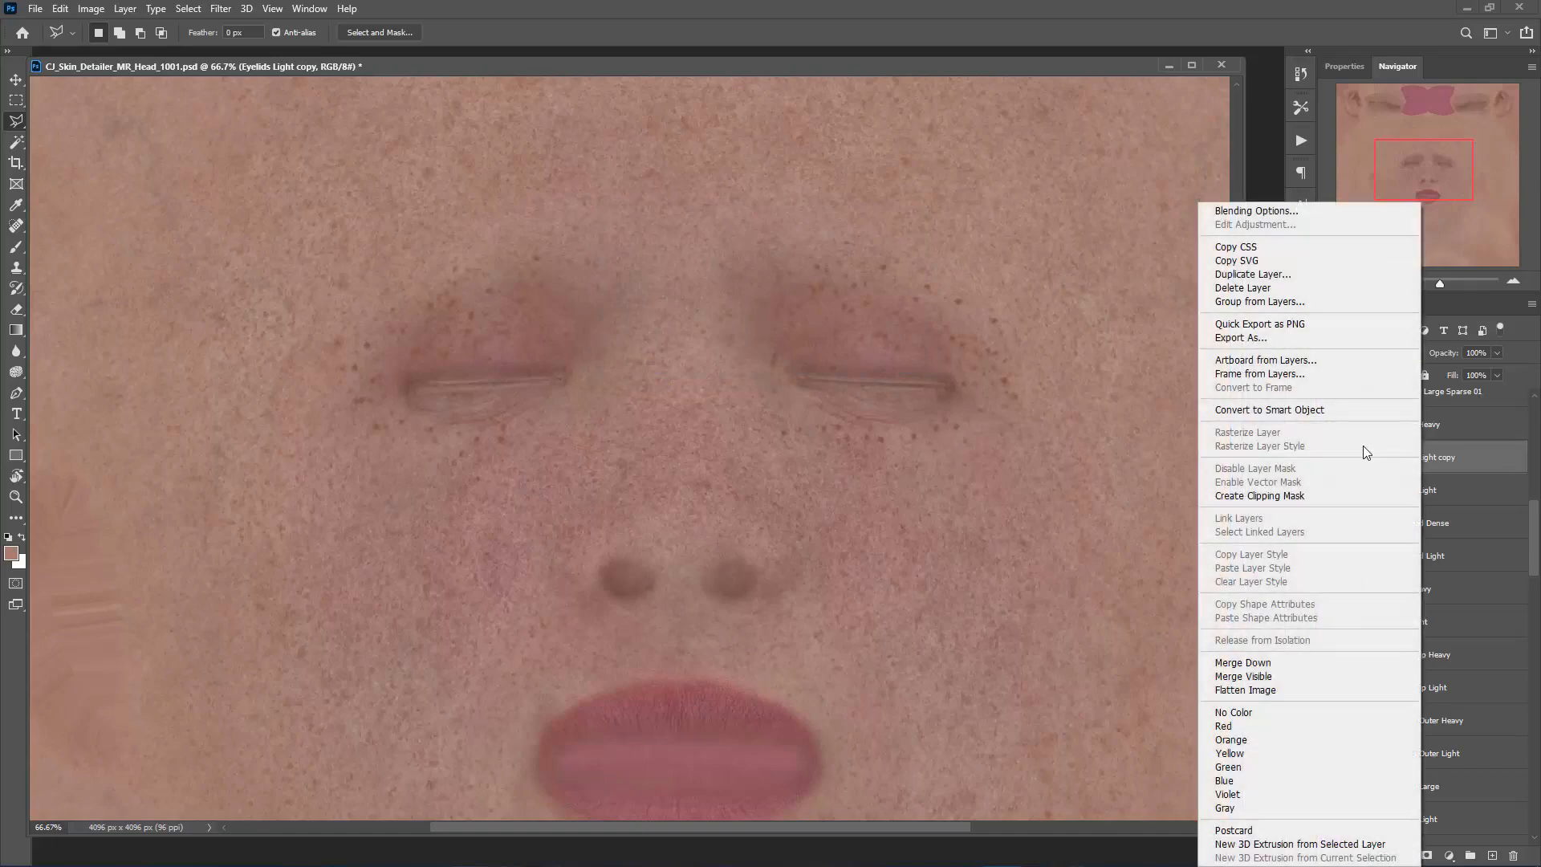
left_click(1292, 274)
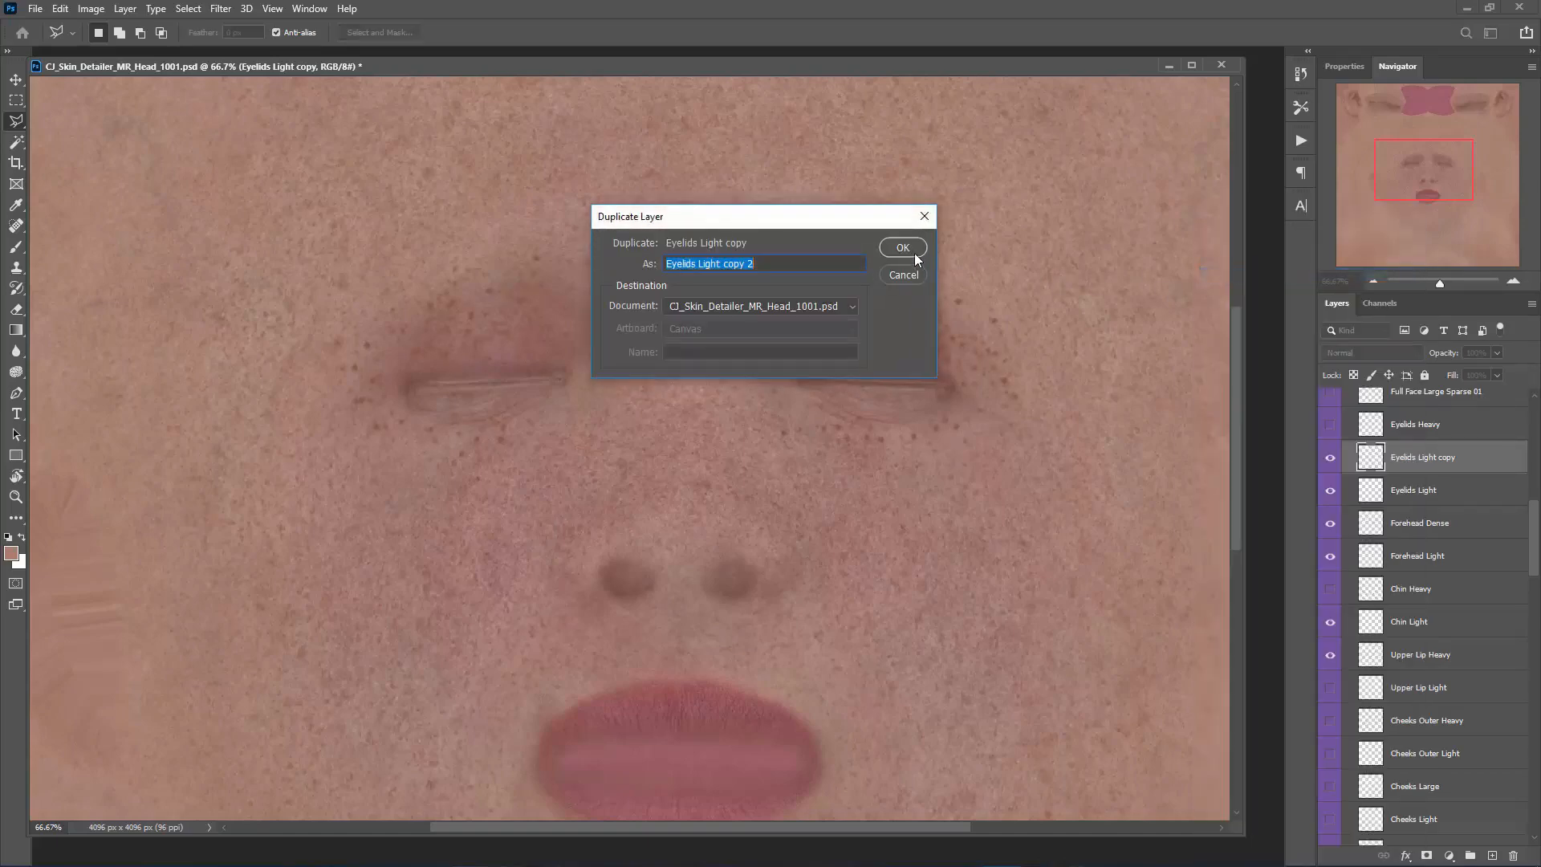
left_click(910, 250)
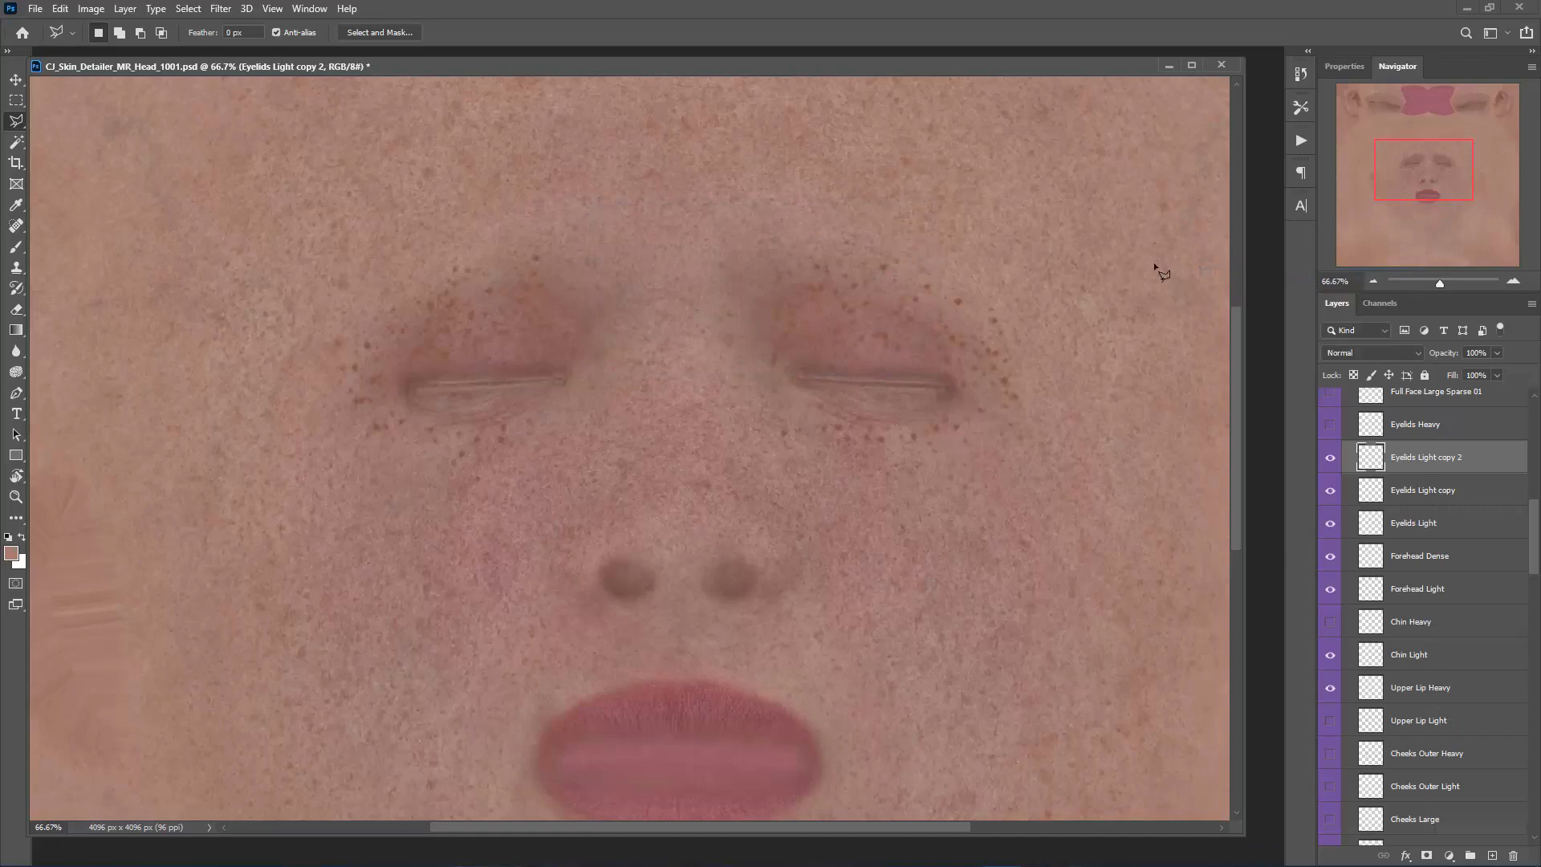
left_click(1448, 527, "shift")
right_click(1447, 527)
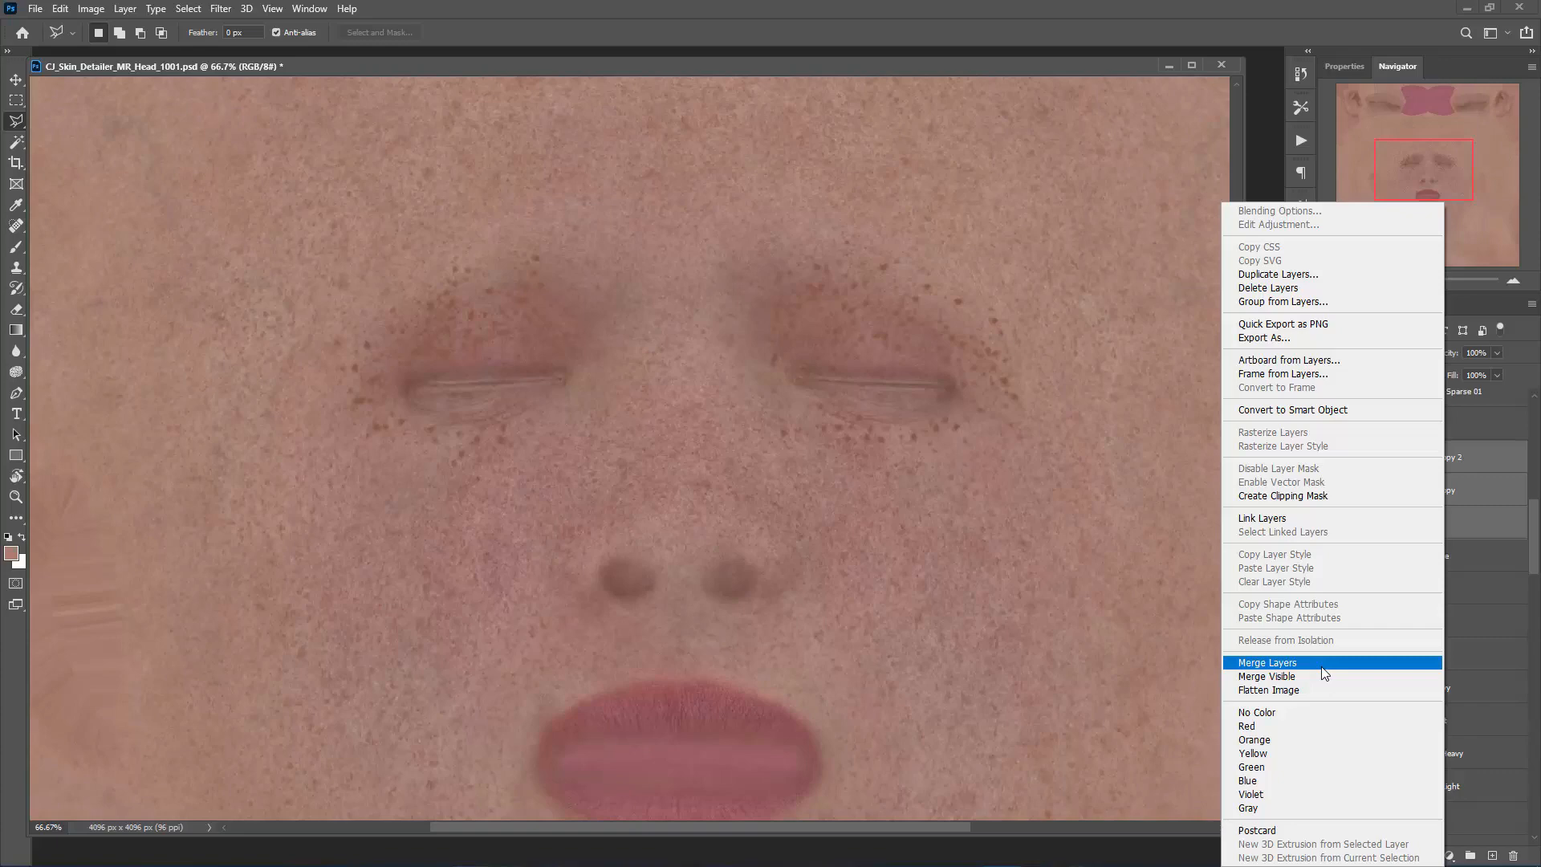
left_click(1122, 4)
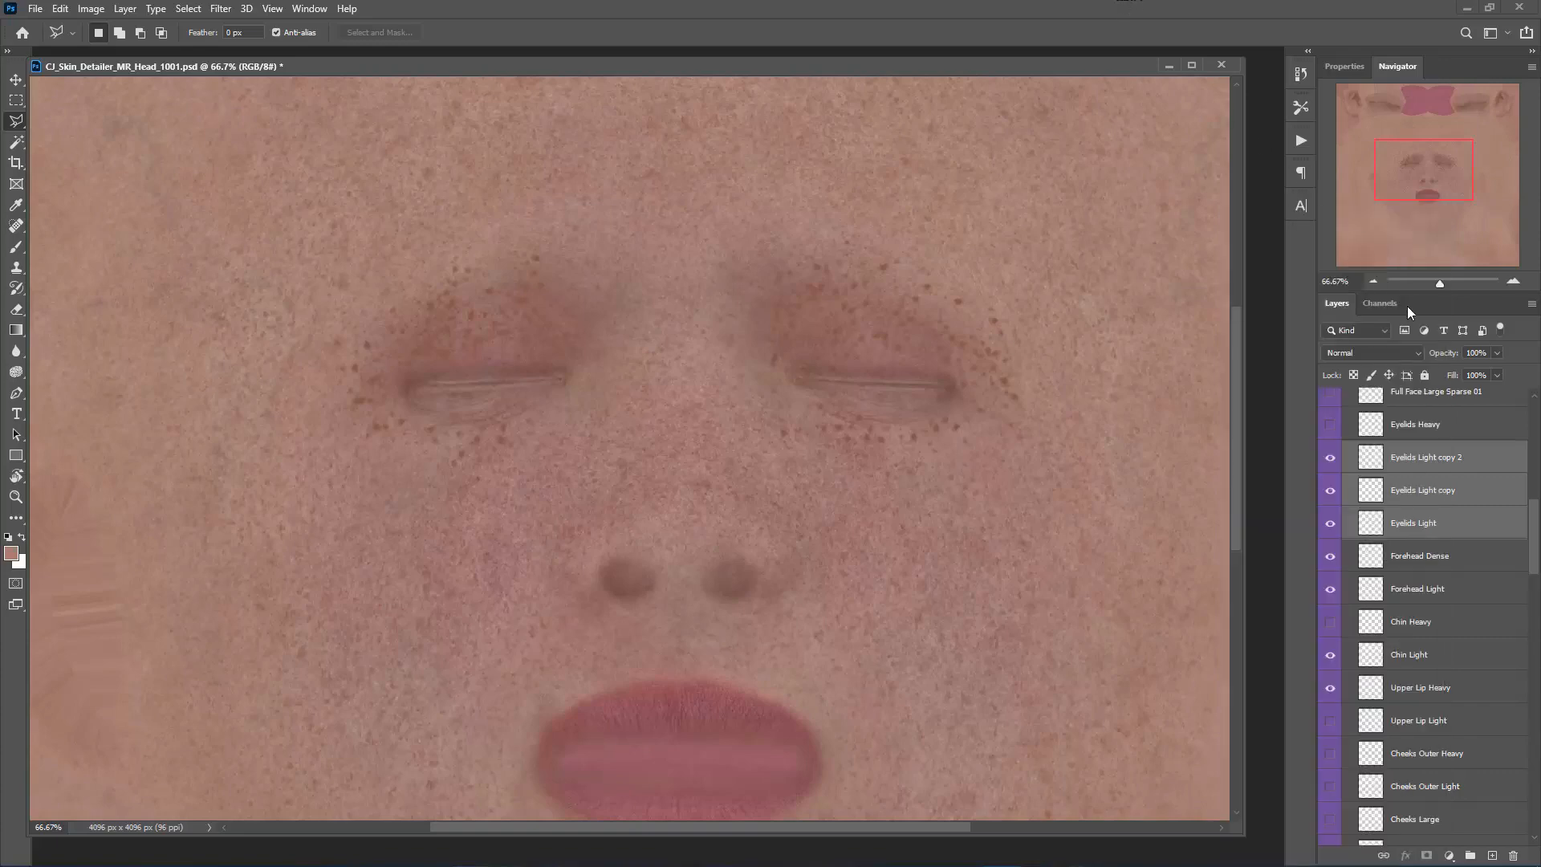
- Delete the two duplicate Eyelids Light layers
left_click(1459, 456)
left_click(1457, 496, "shift")
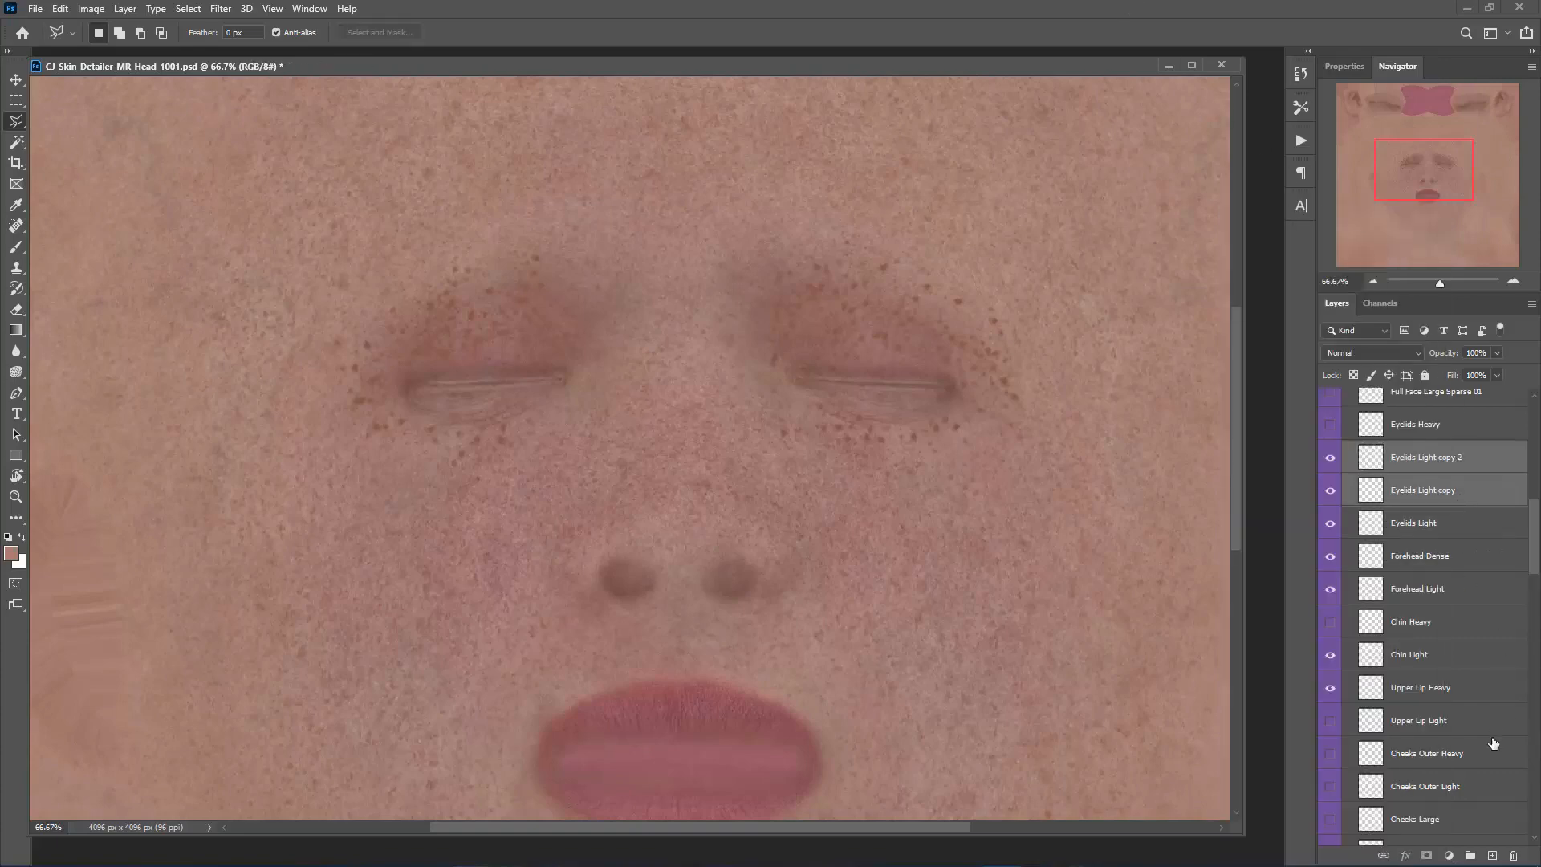
left_click(1513, 855)
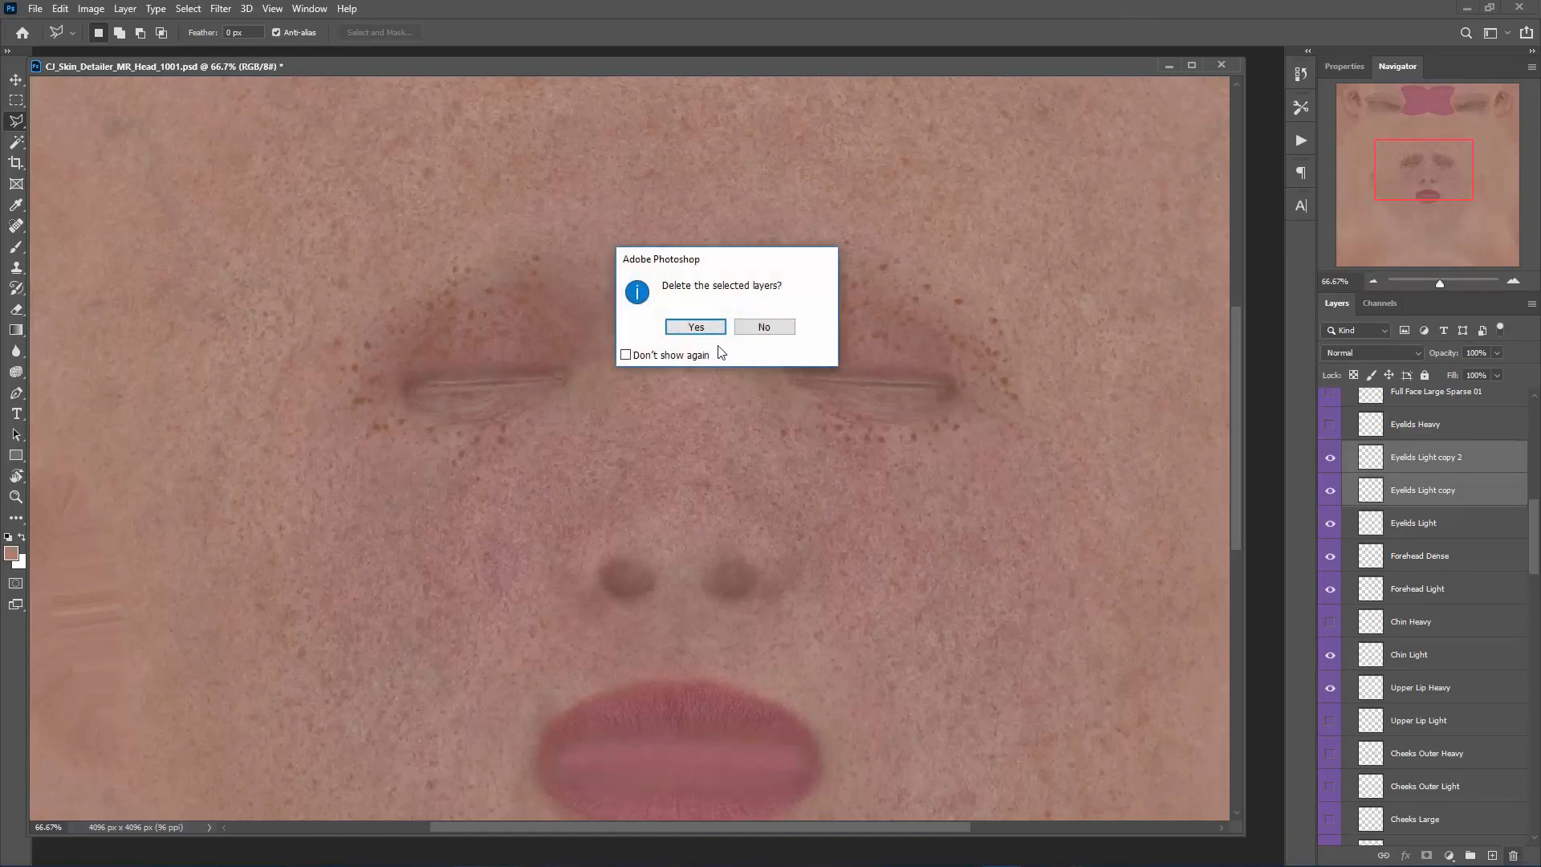
key("Return")
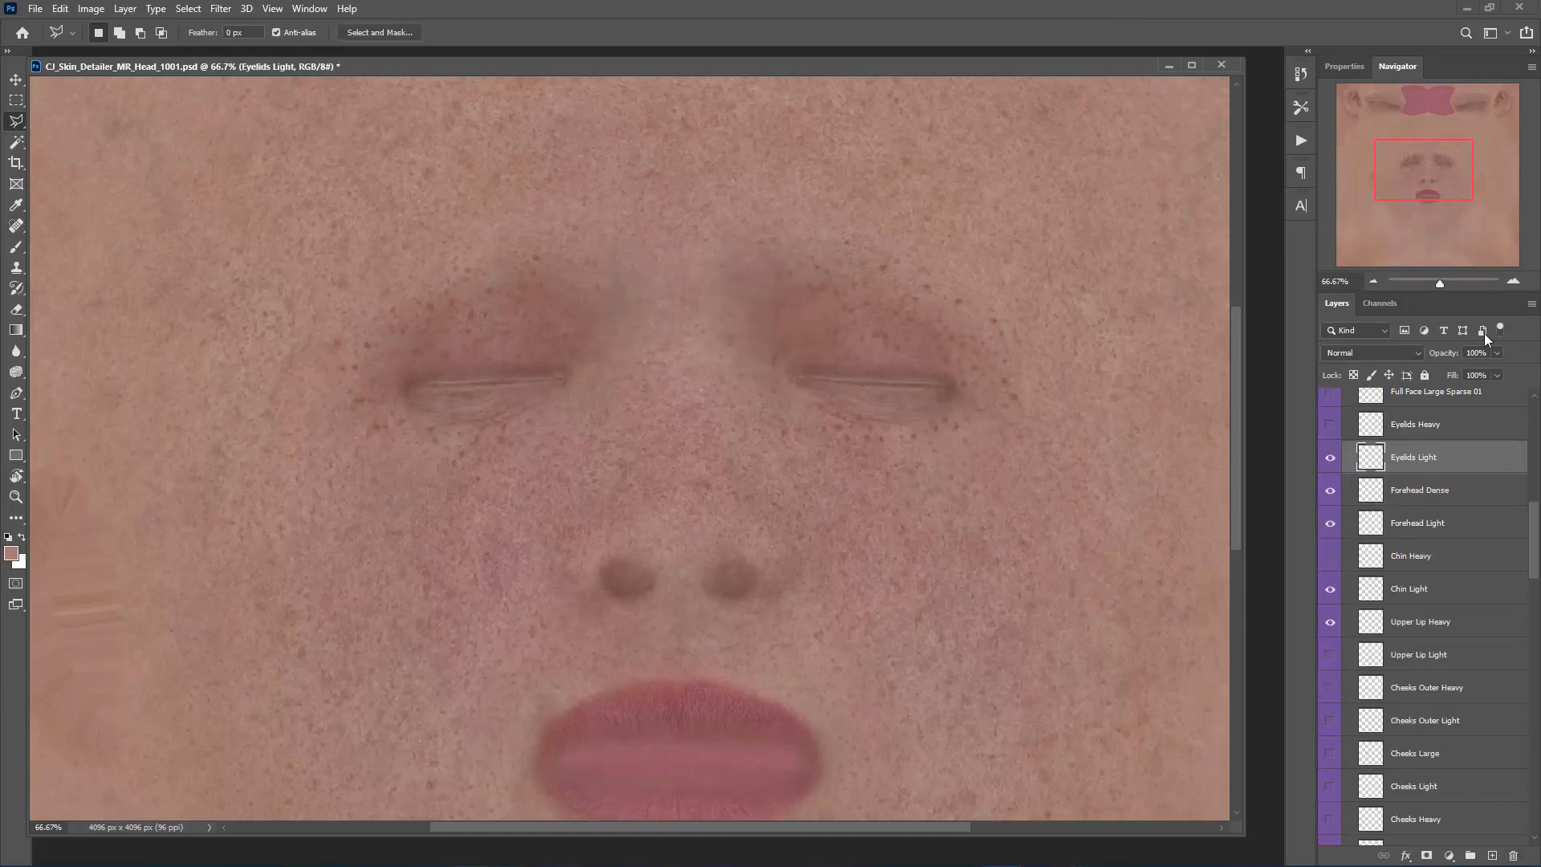
- Set the Eyelids Light layer's opacity to 76%
left_click(1496, 352)
left_click_drag(1480, 375, 1480, 376)
- Try the Full Face Large Sparse 01 freckle layer at about 66% opacity over the whole face and hide it
left_click_drag(1536, 528, 1536, 507)
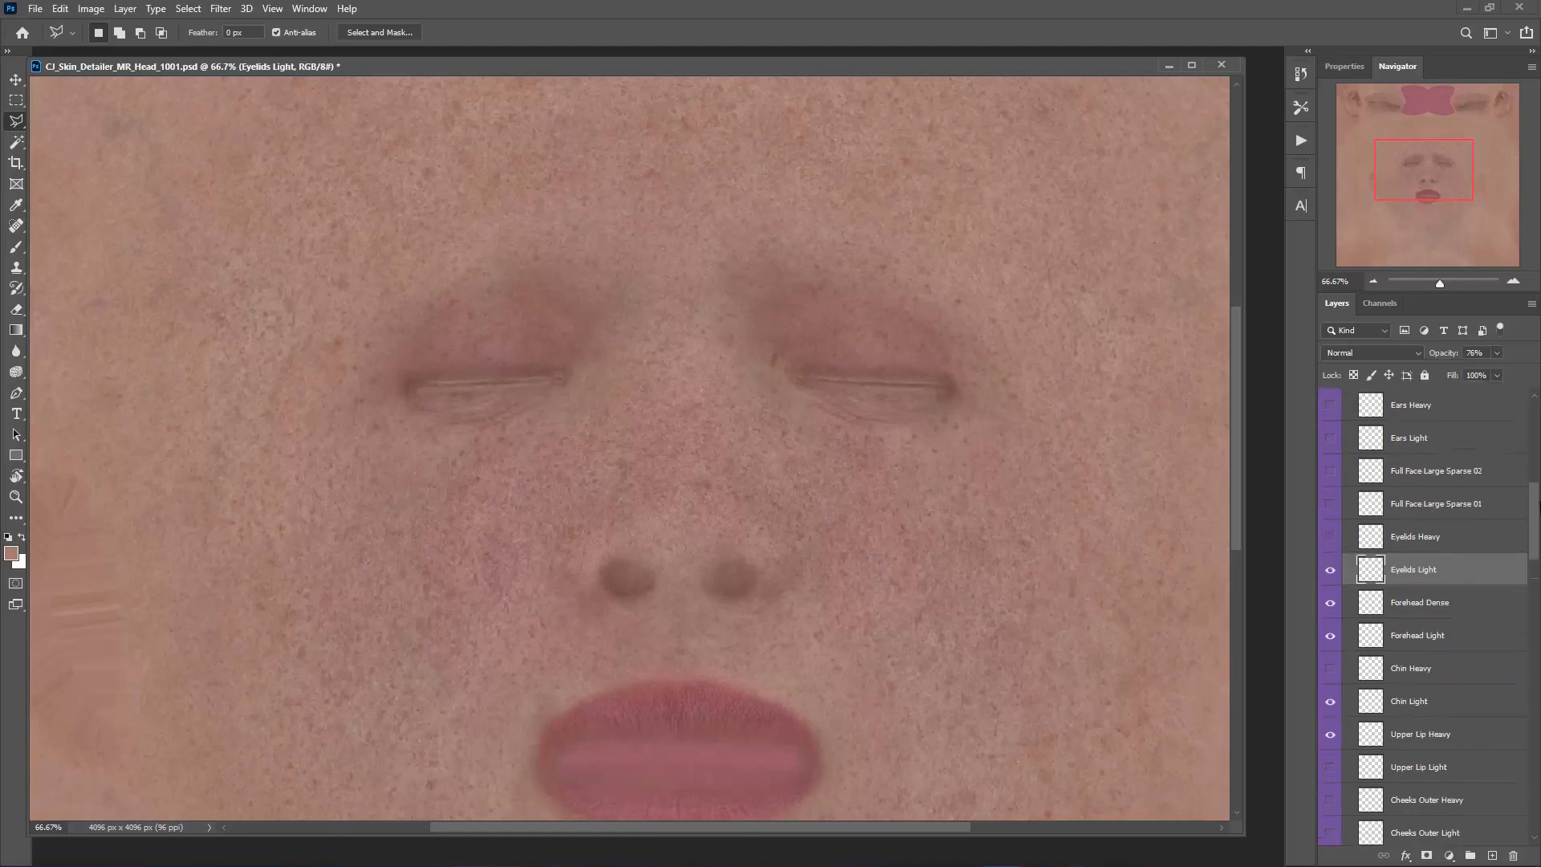
left_click(1374, 280)
left_click(1374, 280)
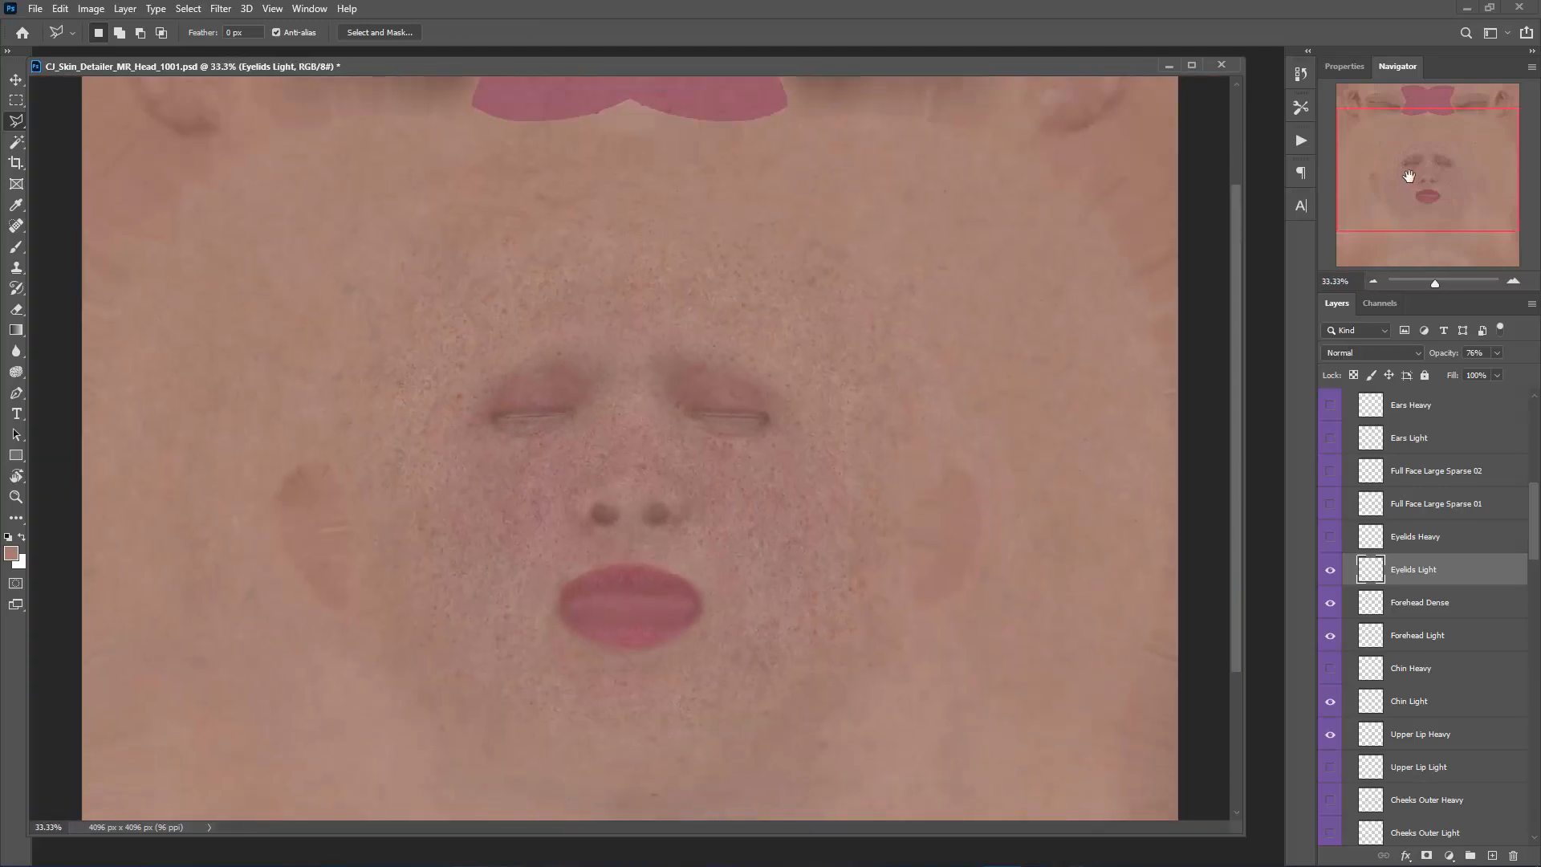
left_click(1330, 503)
left_click(1434, 506)
left_click_drag(1462, 373, 1506, 400)
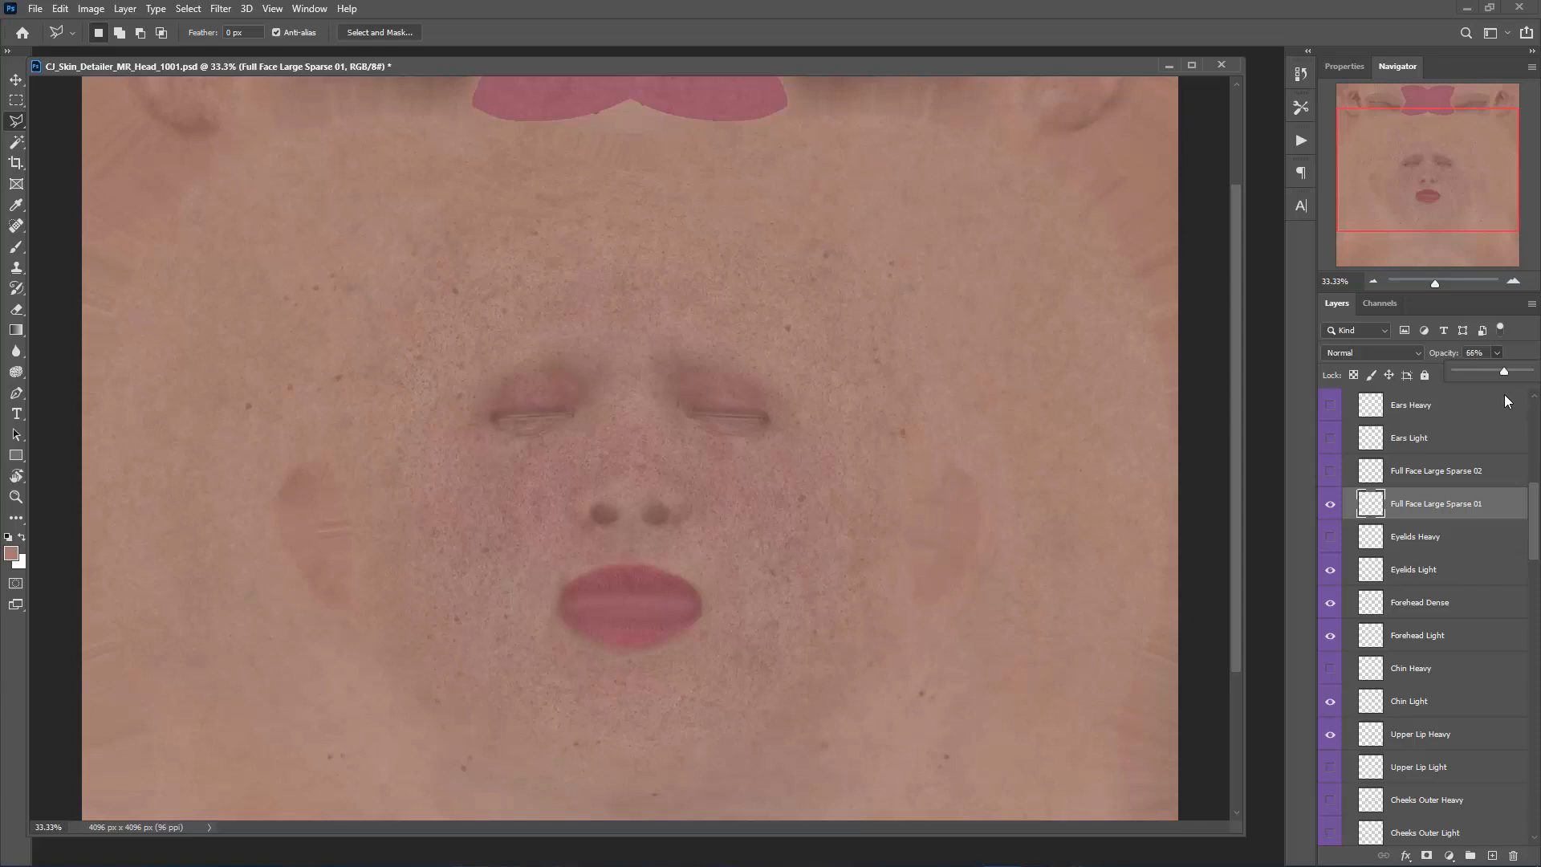
left_click(1329, 503)
- Show the Full Face Large Sparse 02 freckle layer, try it at about 66% opacity and lower it again
left_click(1330, 471)
left_click(1433, 481)
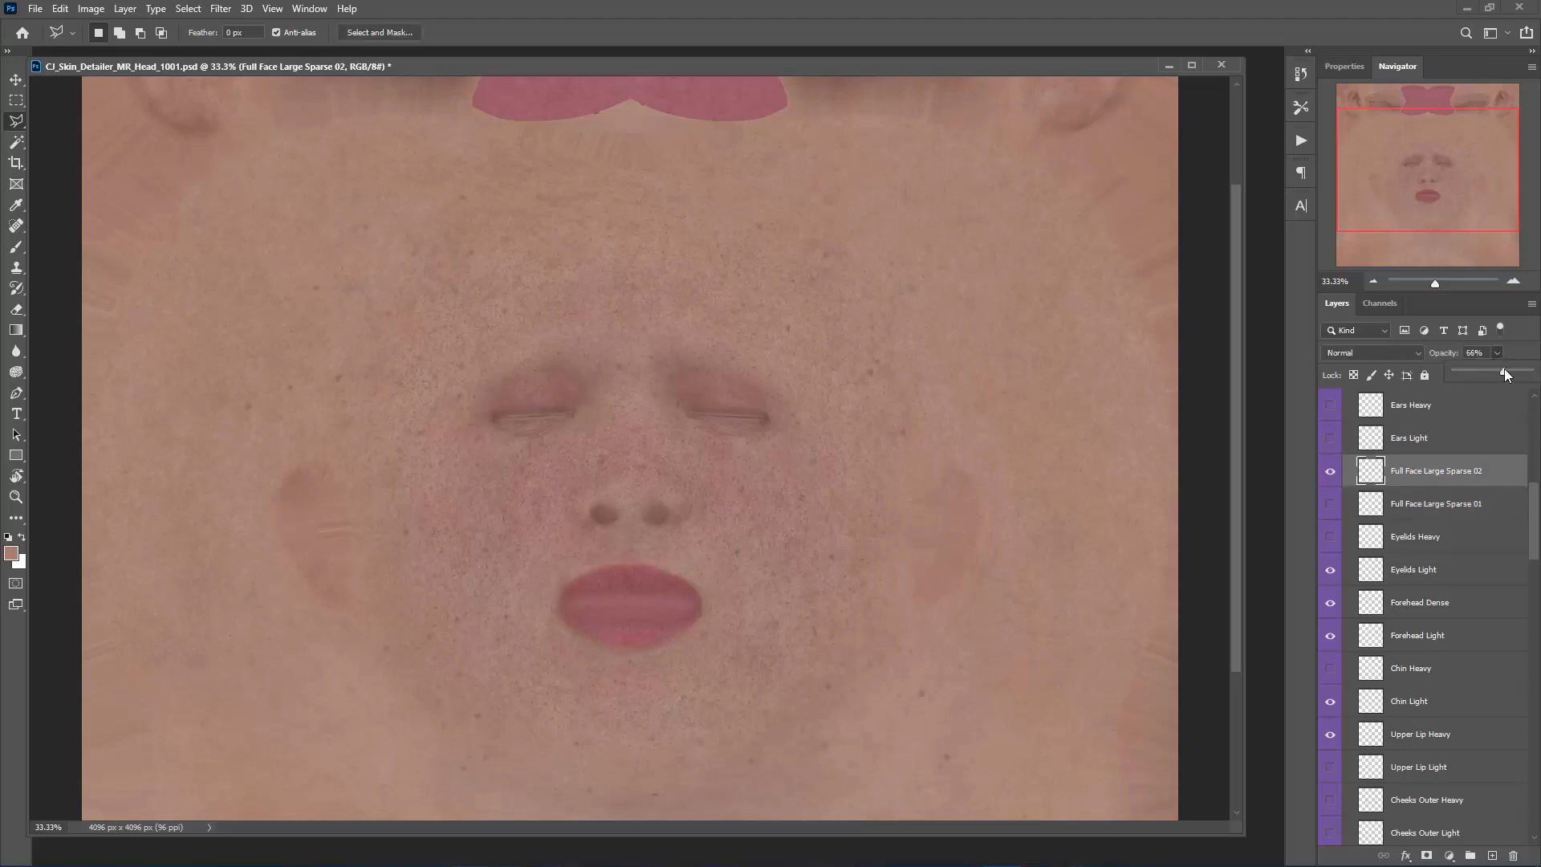
left_click_drag(1505, 374, 1381, 385)
left_click(1440, 505)
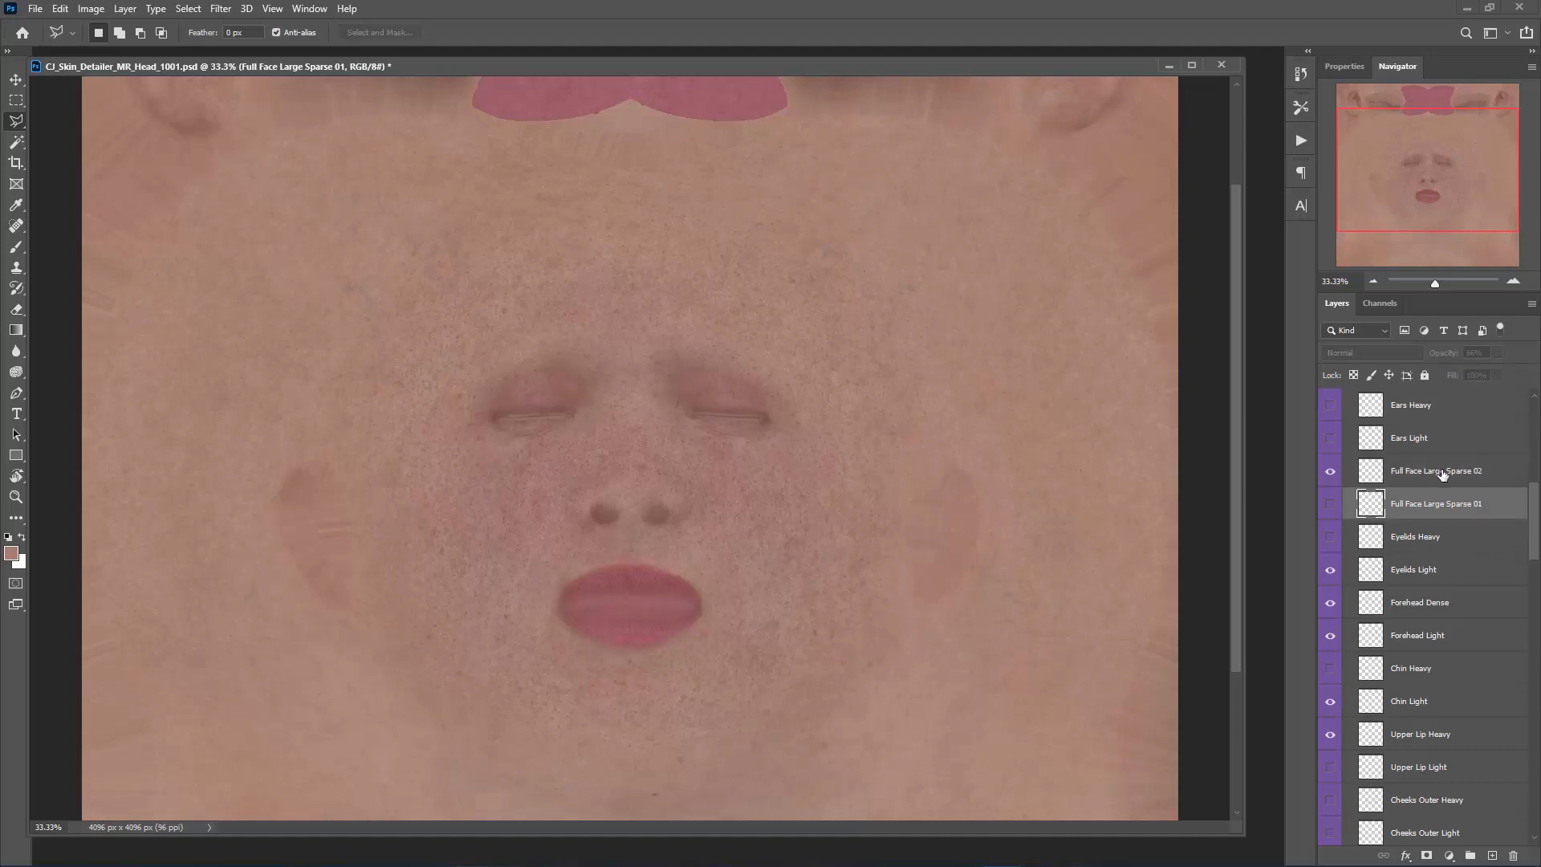
- Hide the Full Face Large Sparse 02 layer, then try Full Face Large Sparse 01 at about 96% opacity and hide it
left_click(1330, 475)
left_click(1330, 503)
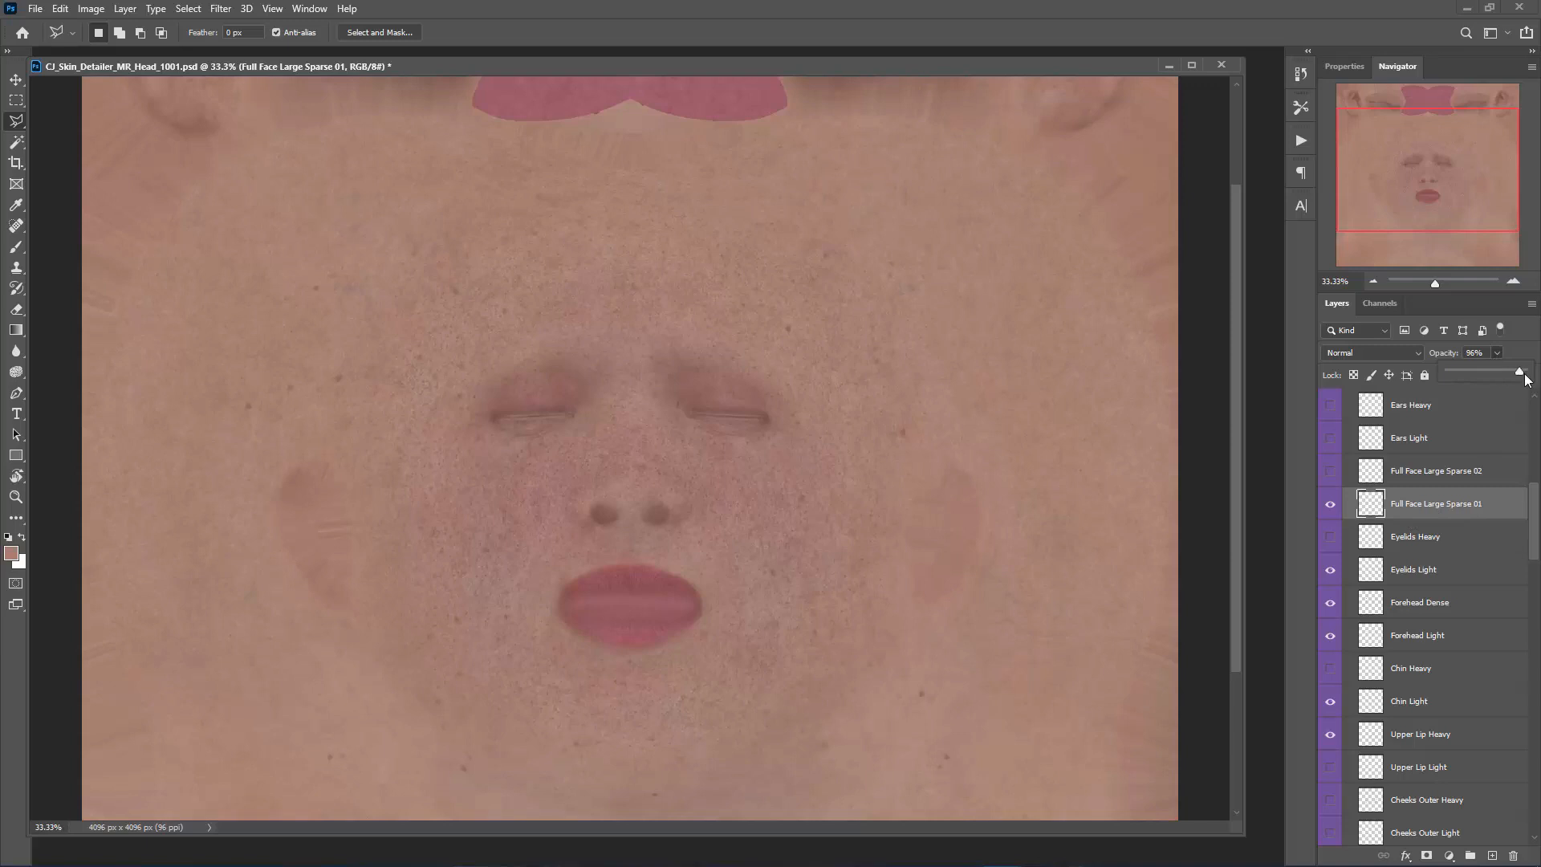
left_click_drag(1499, 369, 1503, 379)
left_click(1330, 505)
left_click(1332, 509)
left_click(1332, 510)
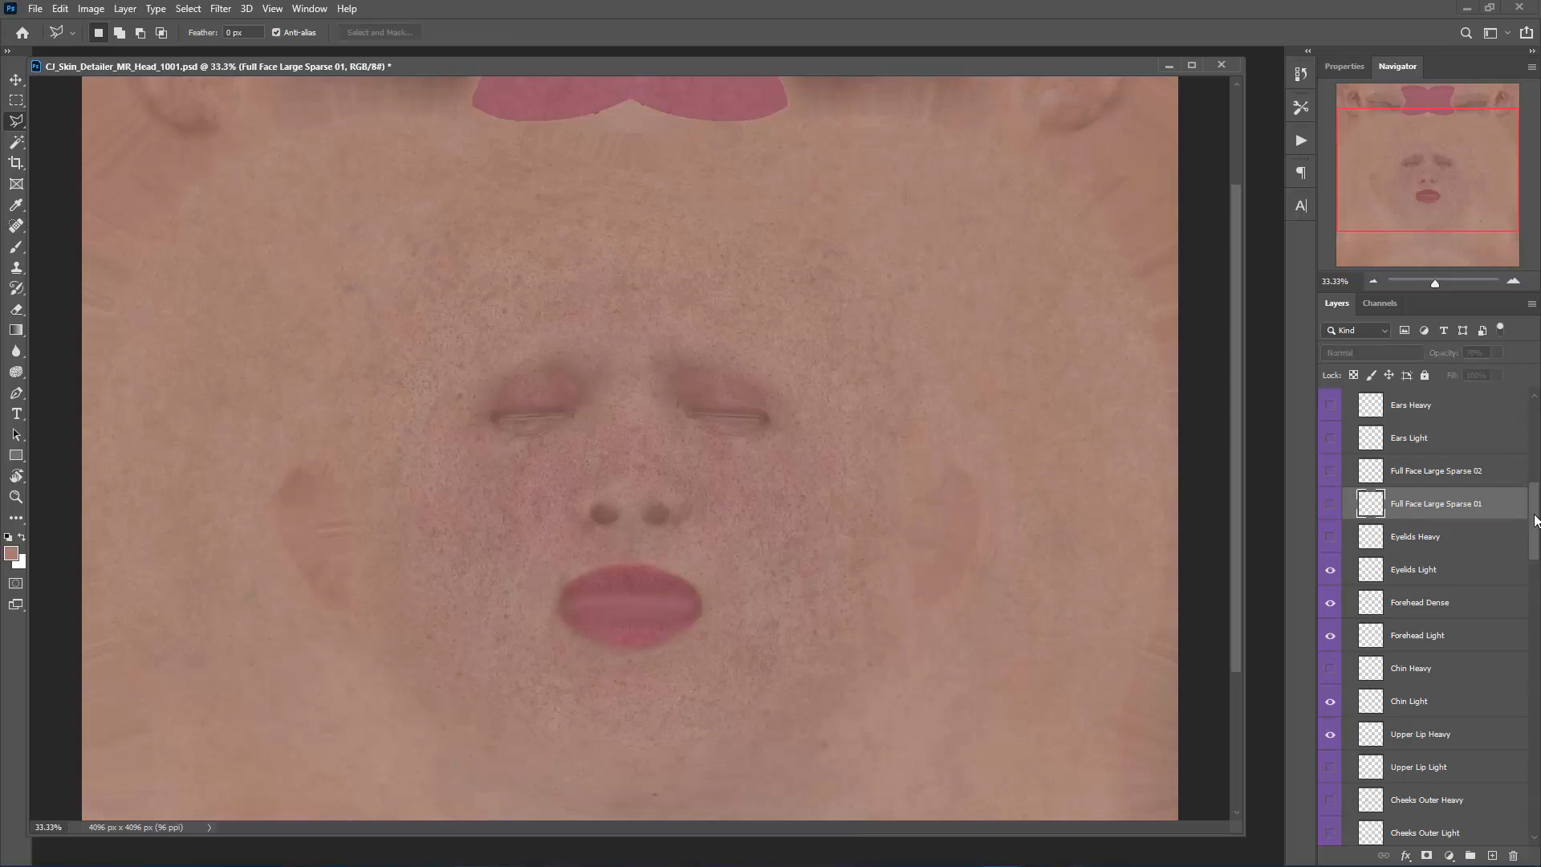
- Show the Ears Light freckle layer and raise its opacity to 100%
left_click_drag(1536, 514, 1536, 489)
left_click_drag(1410, 161, 1398, 137)
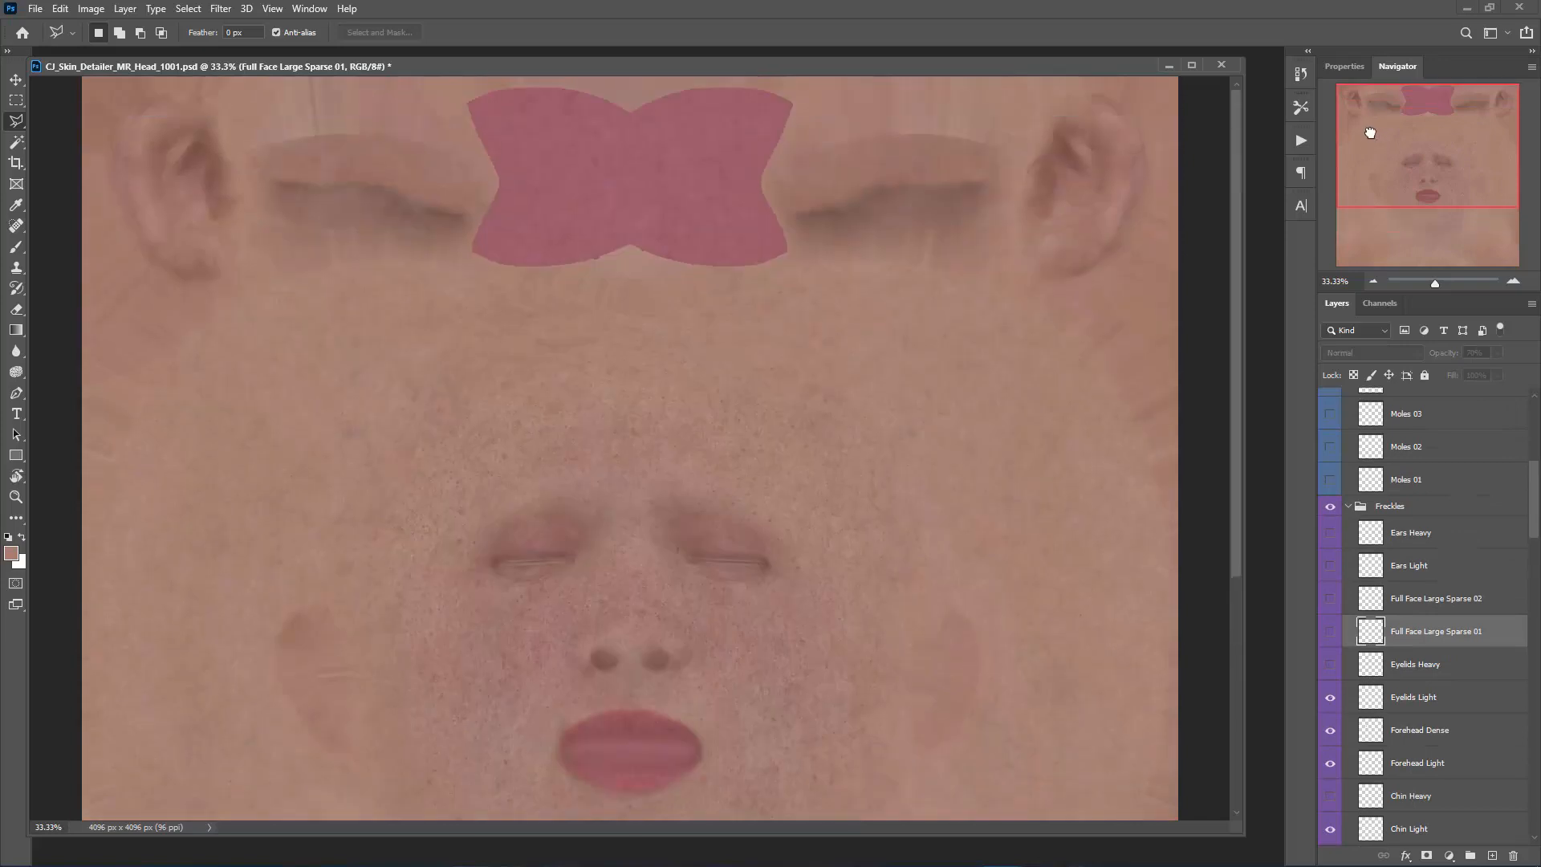
left_click(1330, 565)
left_click(1440, 570)
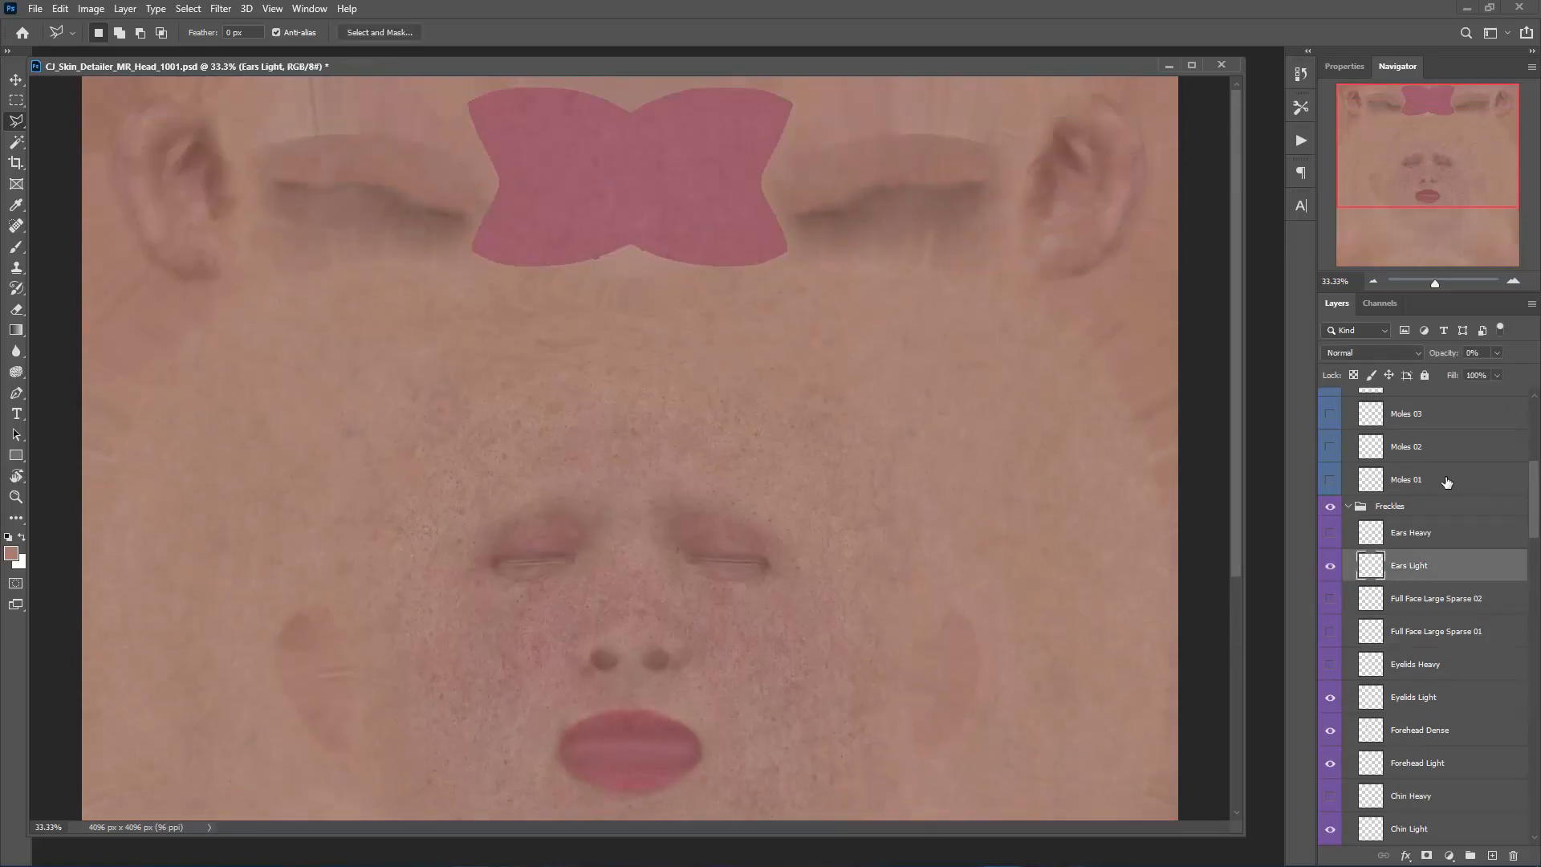
left_click_drag(1463, 372, 1529, 371)
- Compare the ear up close with and without the Ears Light freckles, leaving the layer hidden
left_click(1513, 281)
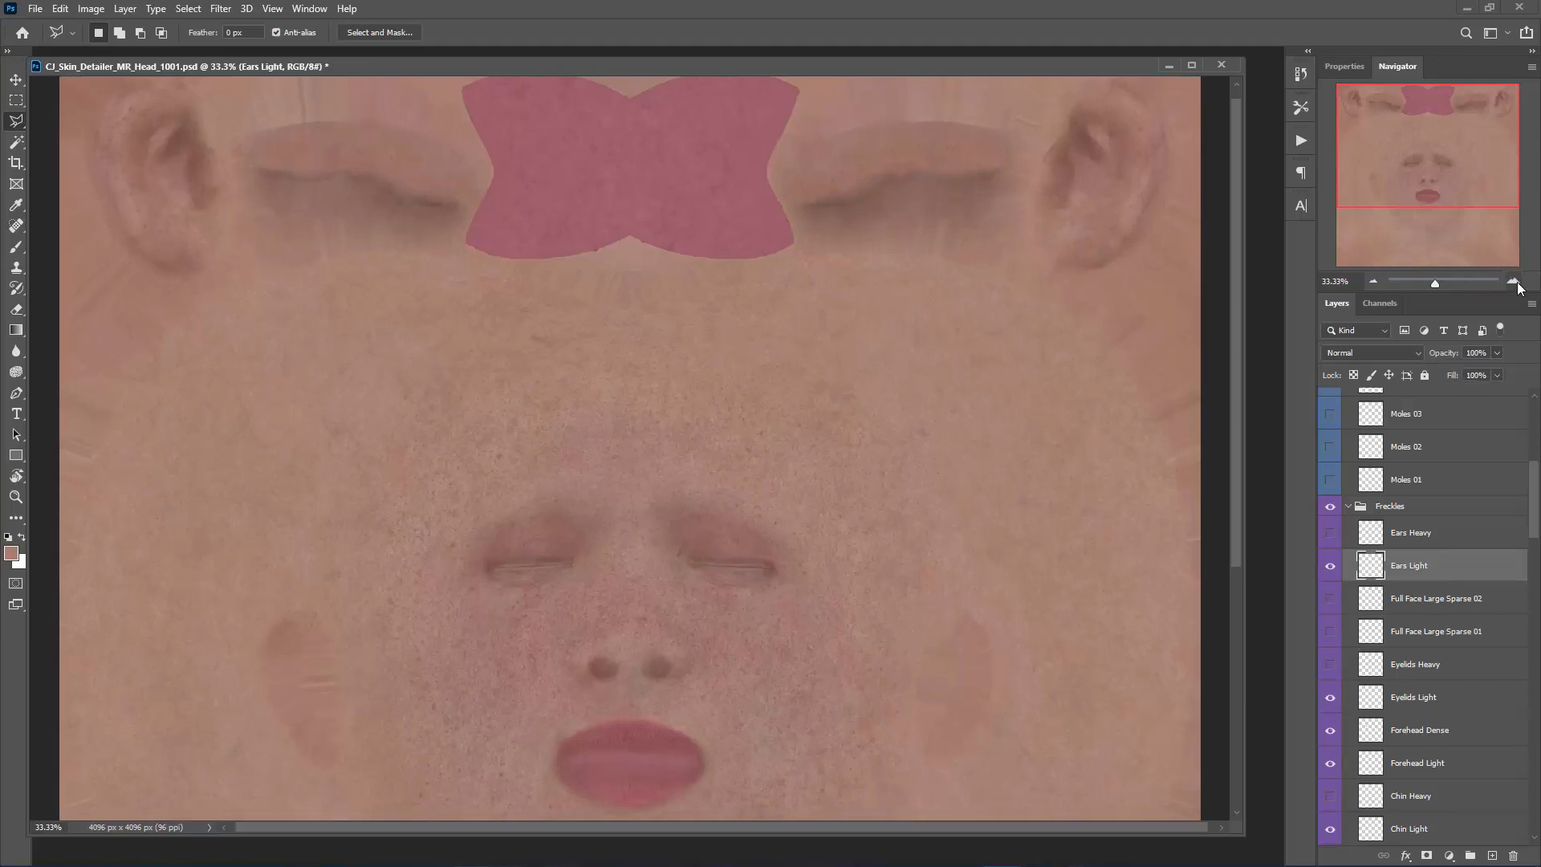
left_click(1514, 281)
left_click(1513, 280)
left_click_drag(1408, 159, 1345, 116)
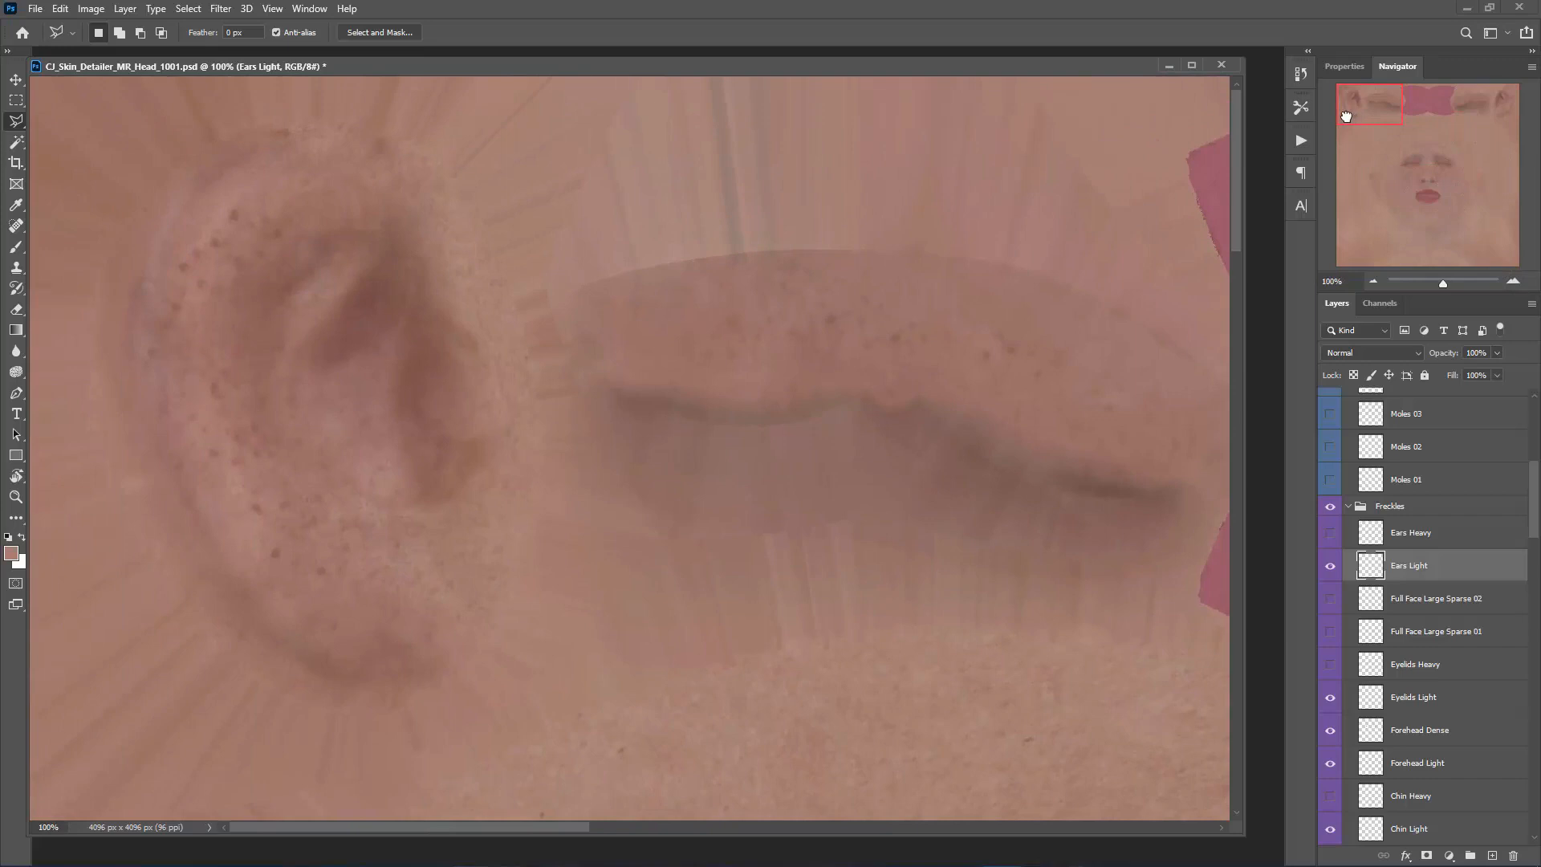
left_click(1330, 568)
left_click(1330, 568)
left_click(1331, 568)
left_click(1330, 568)
left_click(1330, 568)
- Show the Ears Heavy freckle layer and adjust its opacity
left_click(1330, 533)
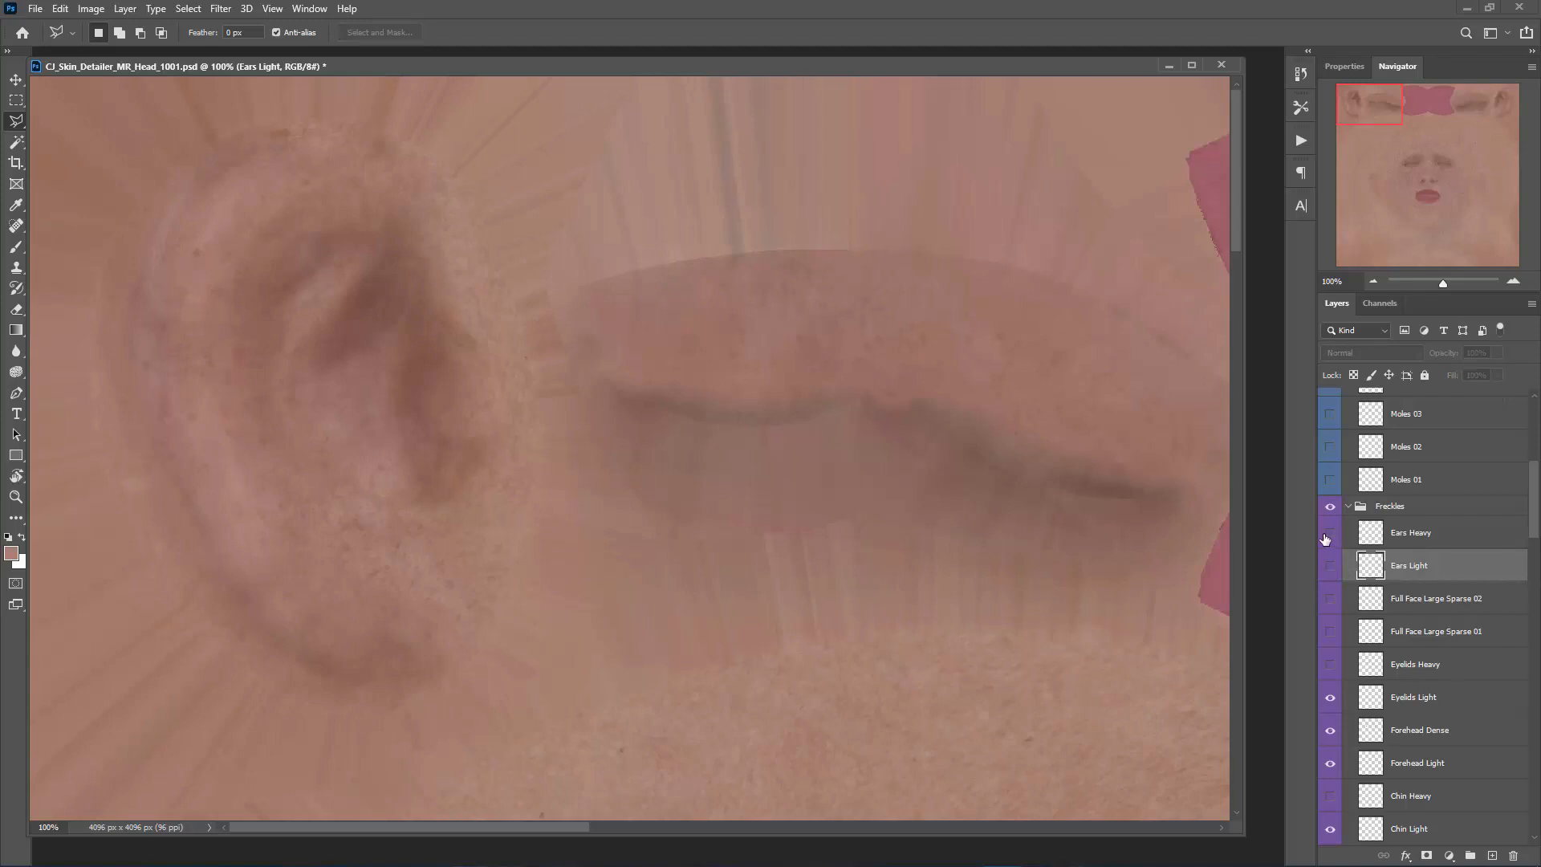
left_click(1419, 533)
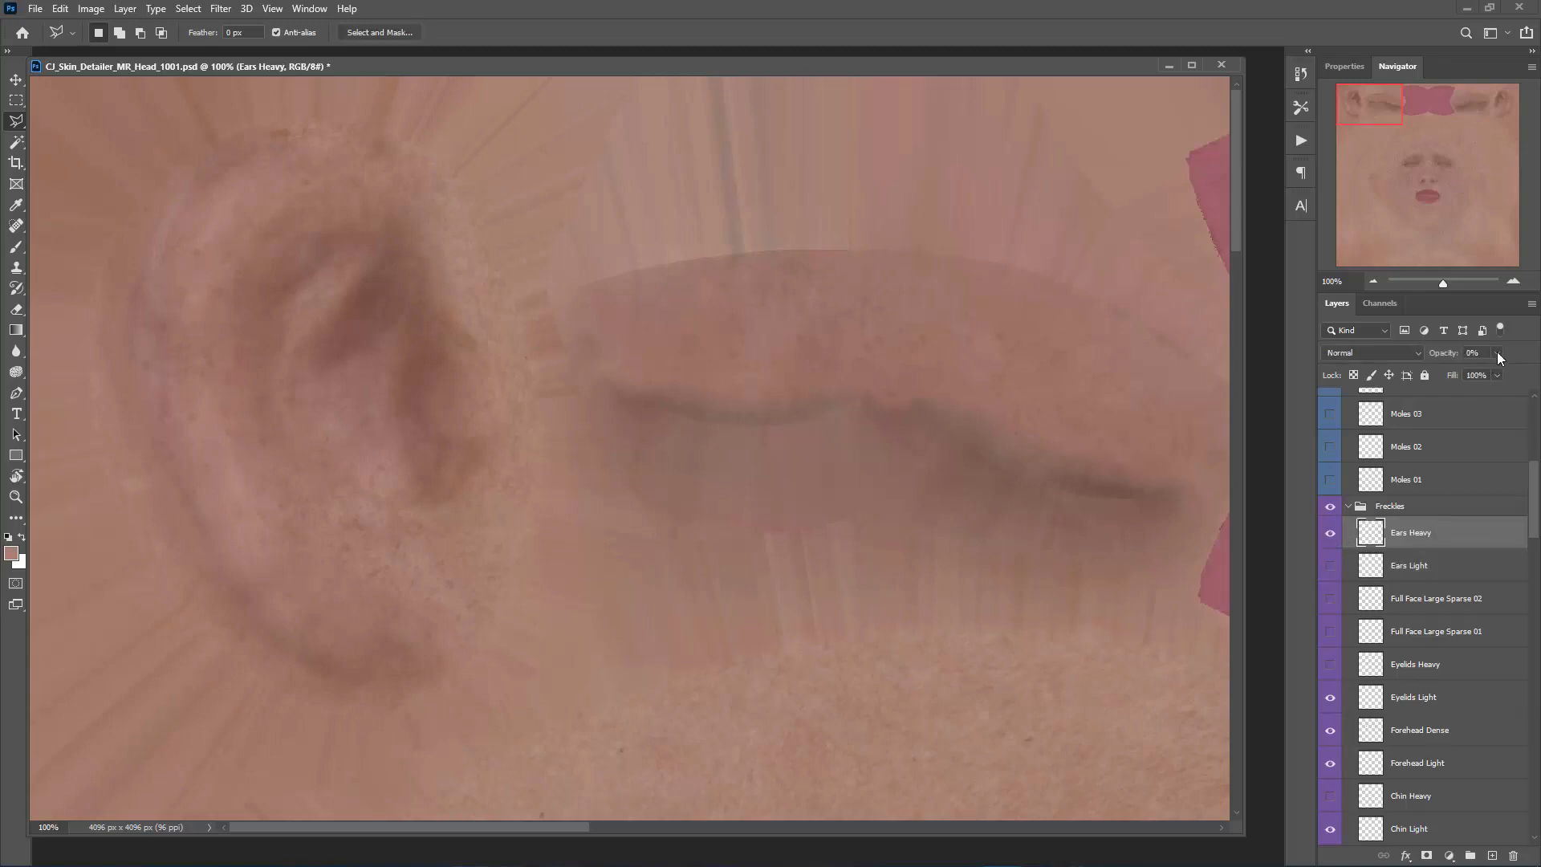
mouse_move(1469, 374)
left_mouse_down()
mouse_move(1529, 371)
mouse_move(1463, 379)
left_mouse_up()
- Show the Ears Light freckle layer again and set its opacity to 37%
left_click(1332, 568)
left_click(1410, 567)
left_click(1497, 353)
left_click_drag(1502, 371, 1442, 386)
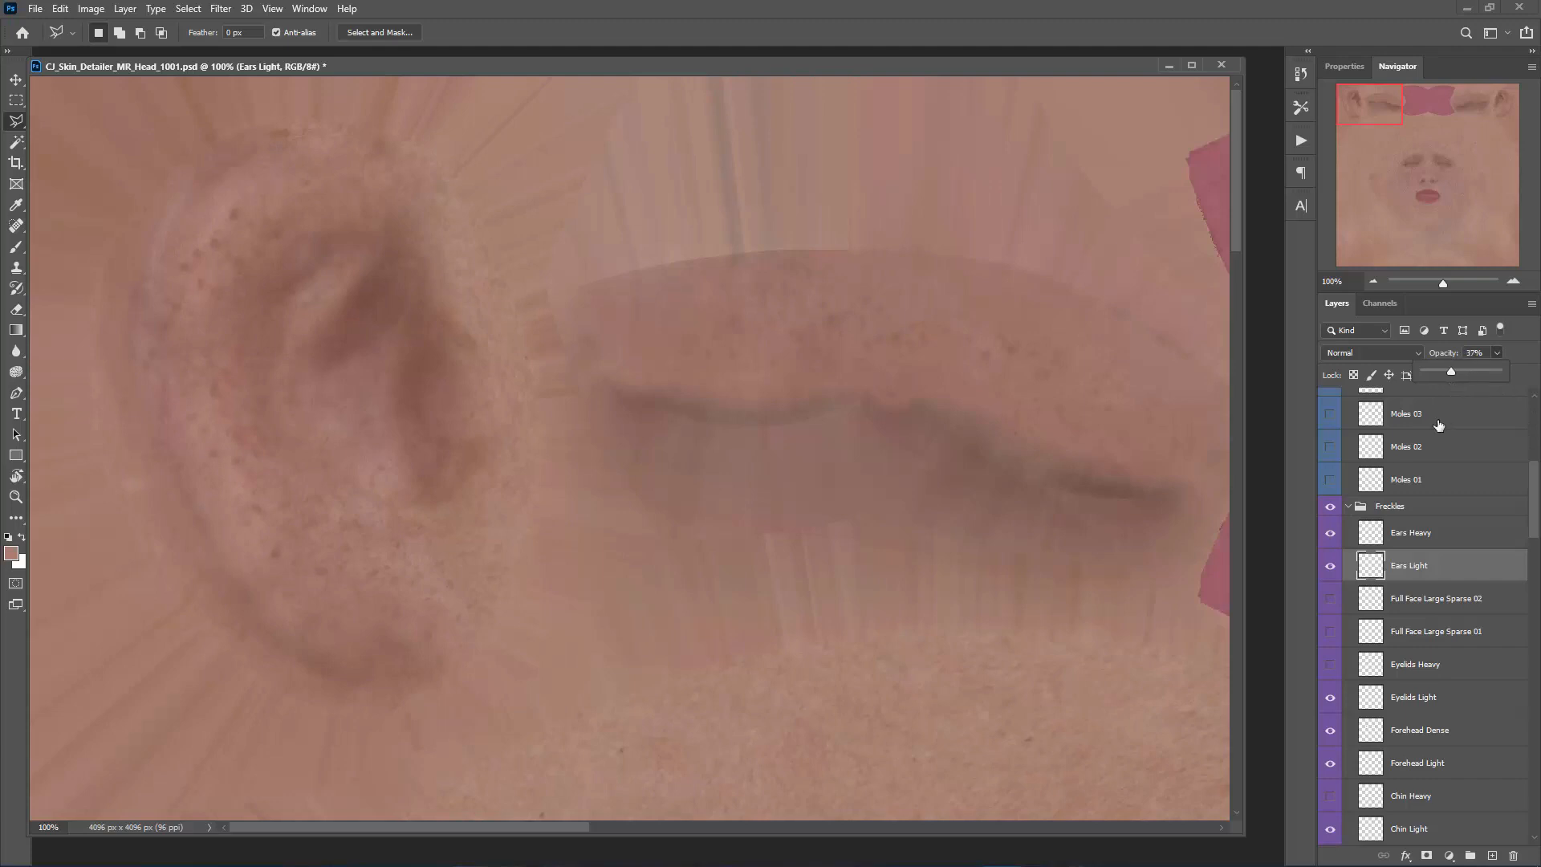
- Compare the whole head texture and the lower face with the Freckles group shown and hidden
left_click(1370, 283)
left_click(1371, 283)
left_click(1371, 283)
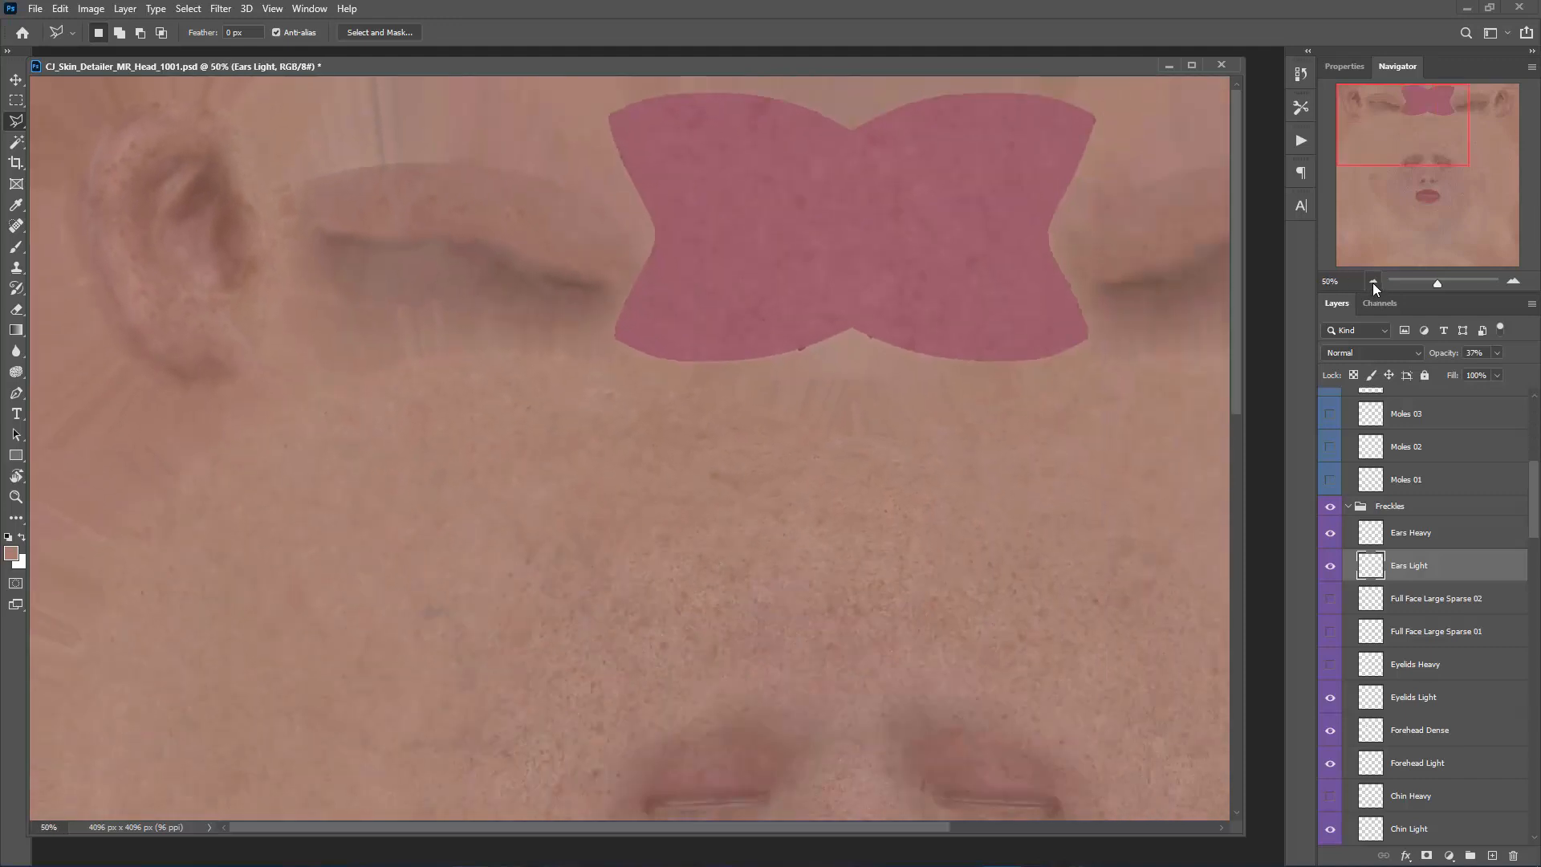
left_click(1372, 283)
left_click(1372, 283)
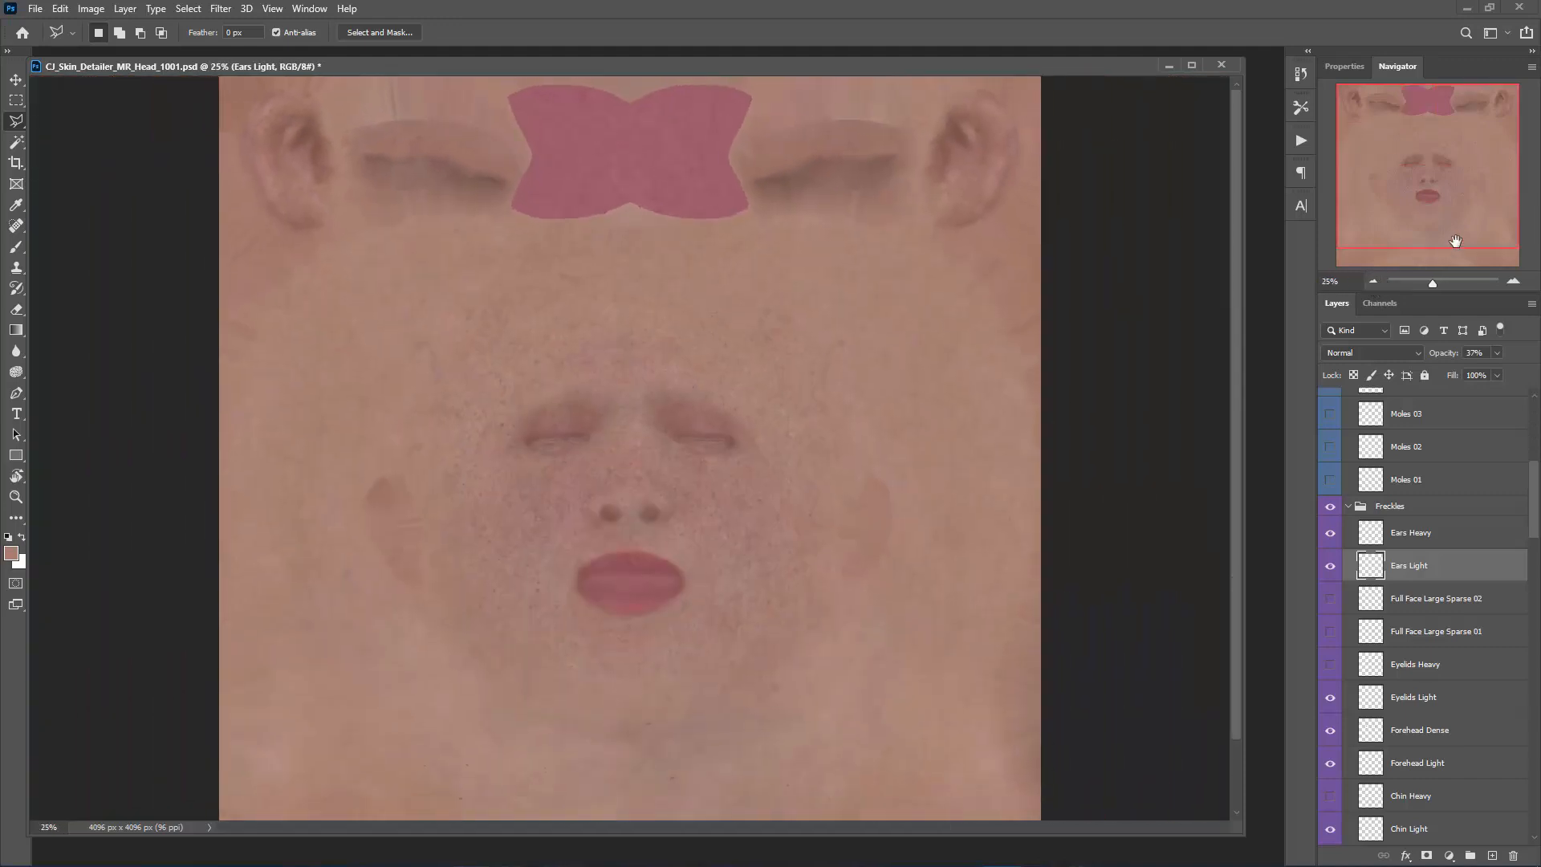
left_click_drag(1441, 219, 1440, 238)
left_click(1330, 507)
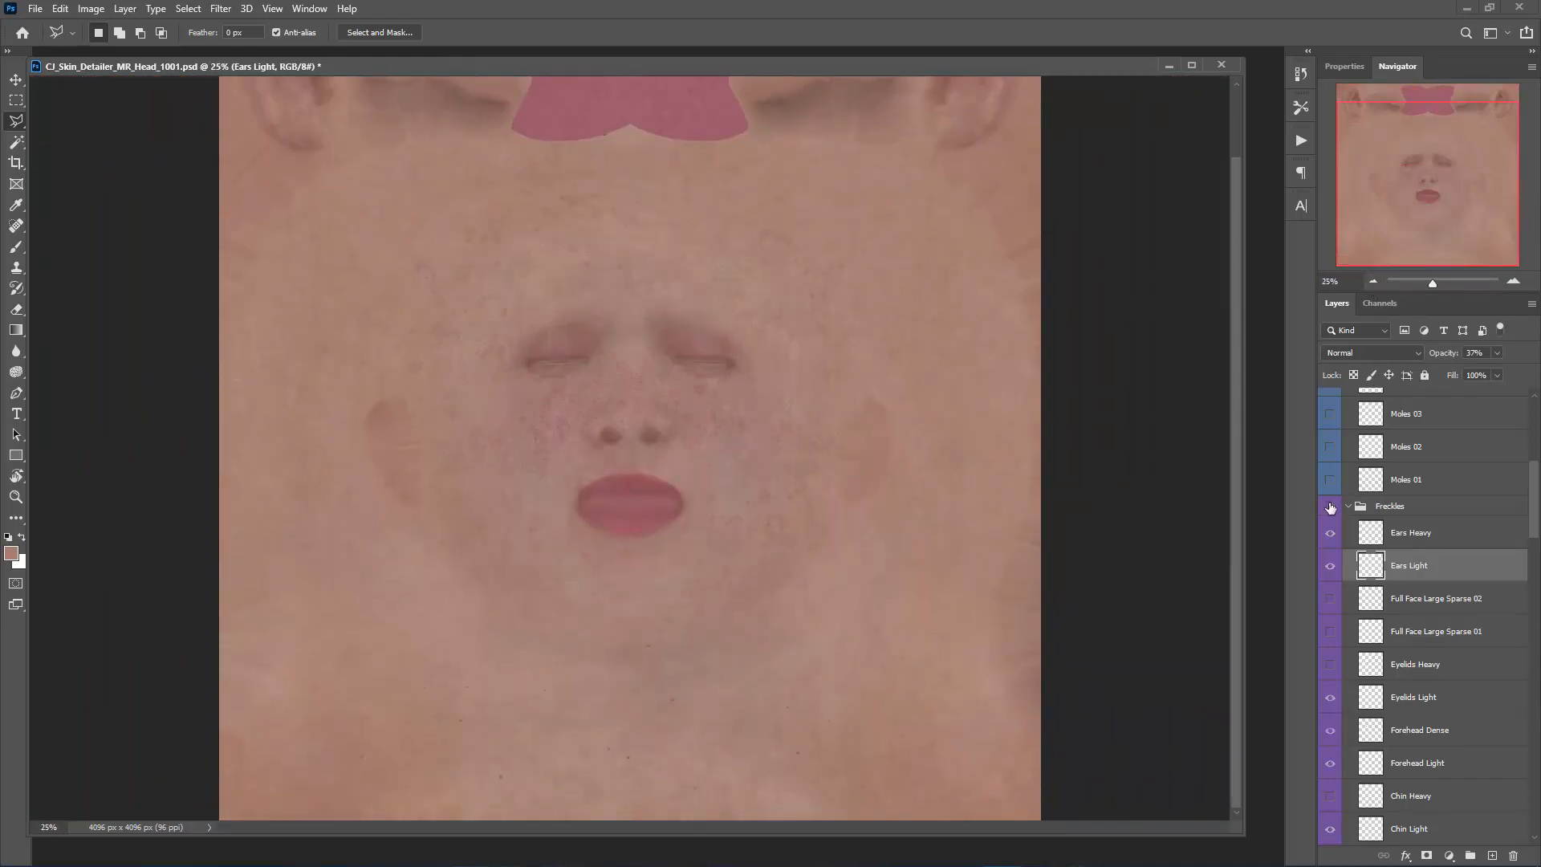
left_click(1513, 280)
left_click(1513, 281)
left_click_drag(1427, 186, 1424, 246)
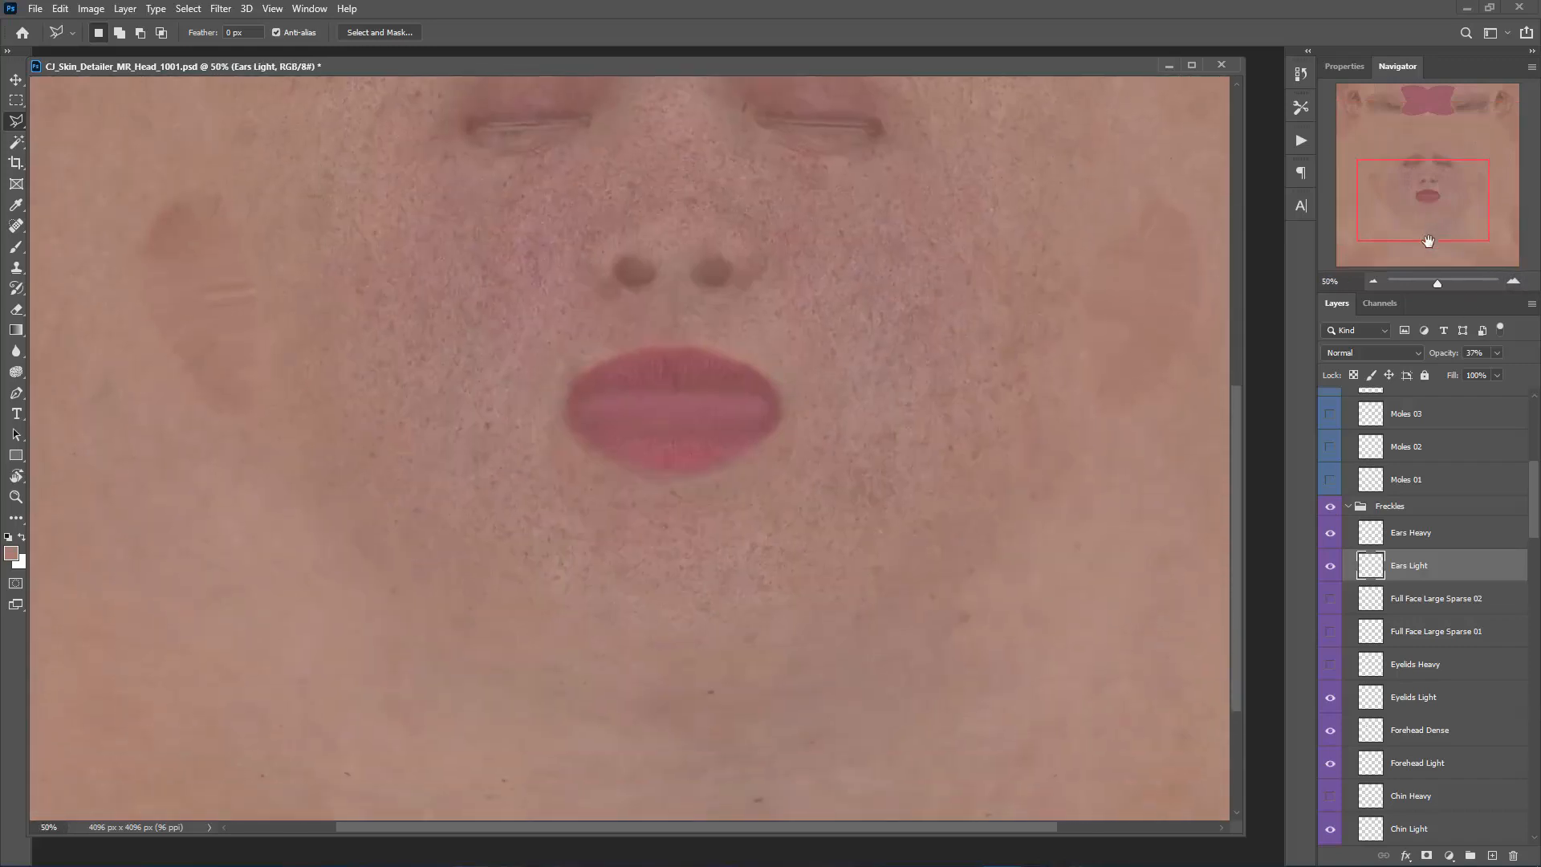
left_click(1332, 507)
left_click(1330, 507)
left_click_drag(1402, 219, 1403, 201)
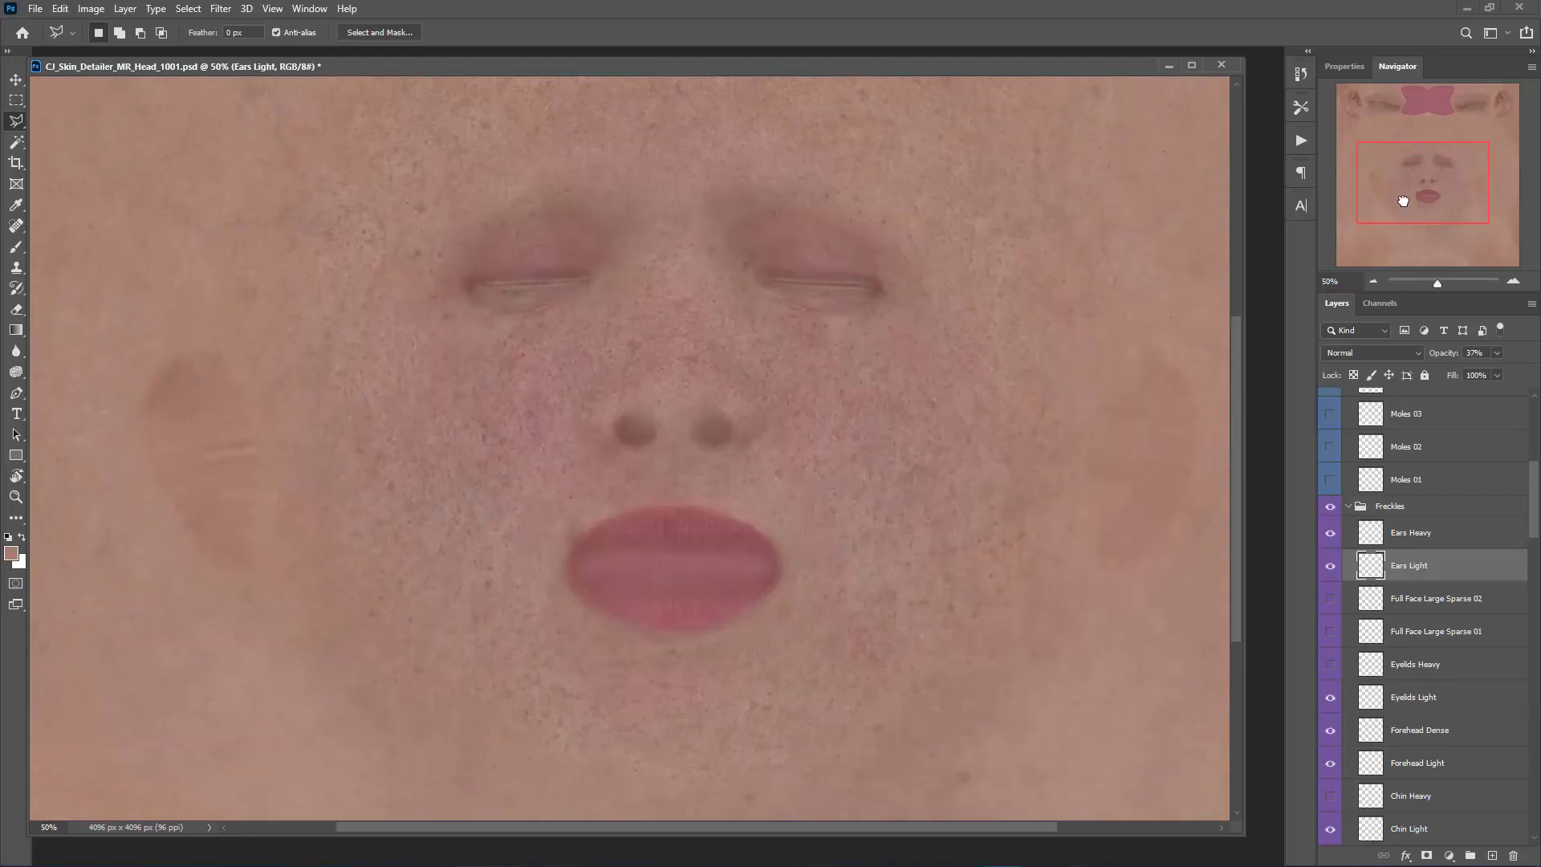
left_click(1331, 537)
- Preview the Moles 01 and Moles 02 layers one at a time on the face, hiding each again
left_click_drag(1534, 512, 1532, 417)
scroll(1525, 460, "down", 1)
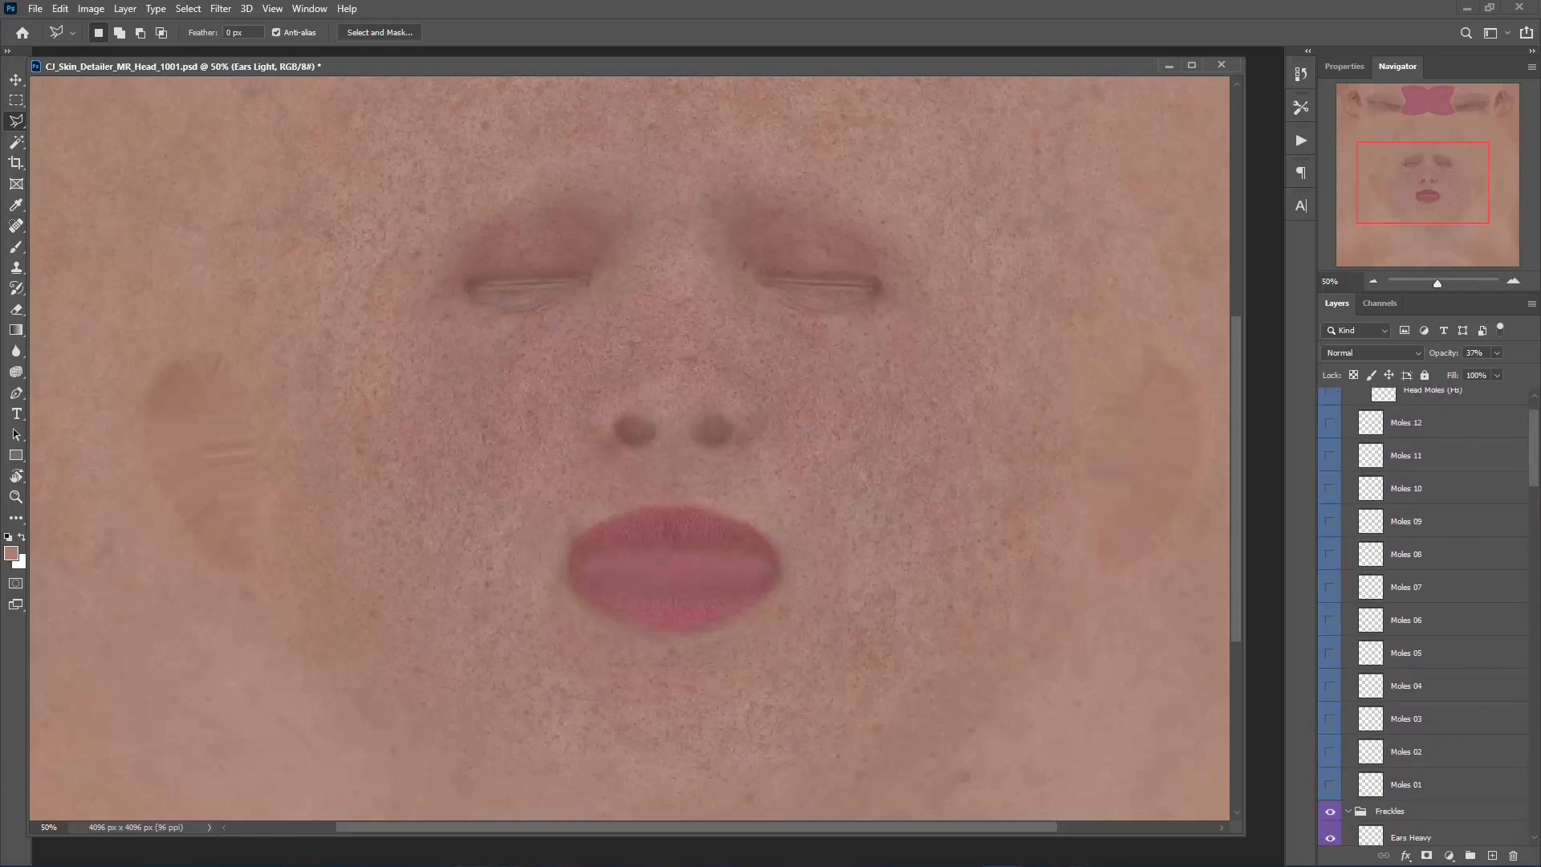
left_click_drag(1456, 182, 1471, 191)
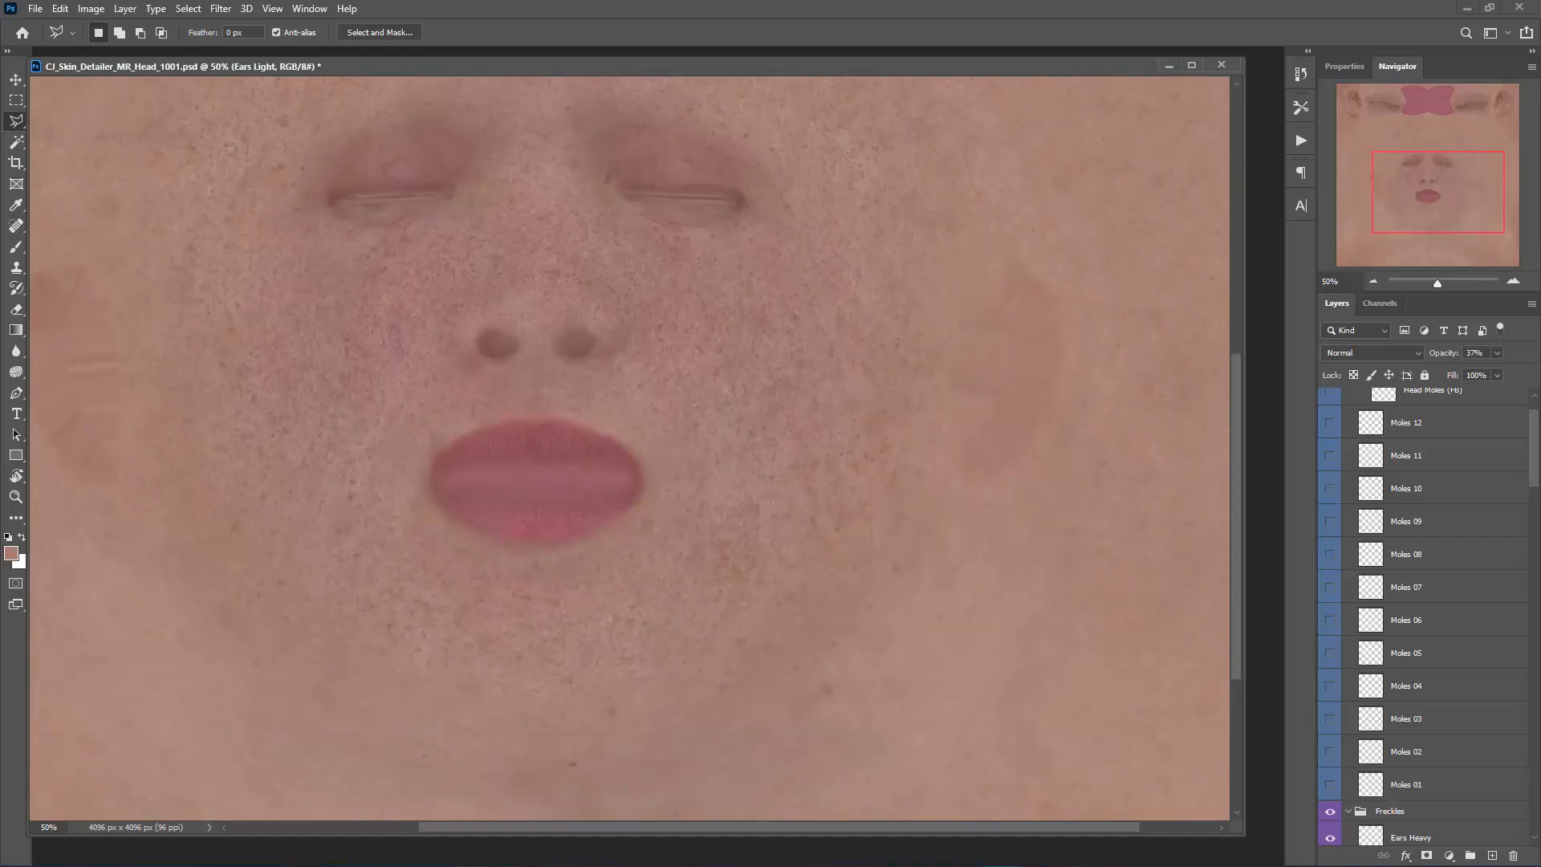
mouse_move(1537, 449)
left_mouse_down()
mouse_move(1537, 470)
mouse_move(1538, 444)
left_mouse_up()
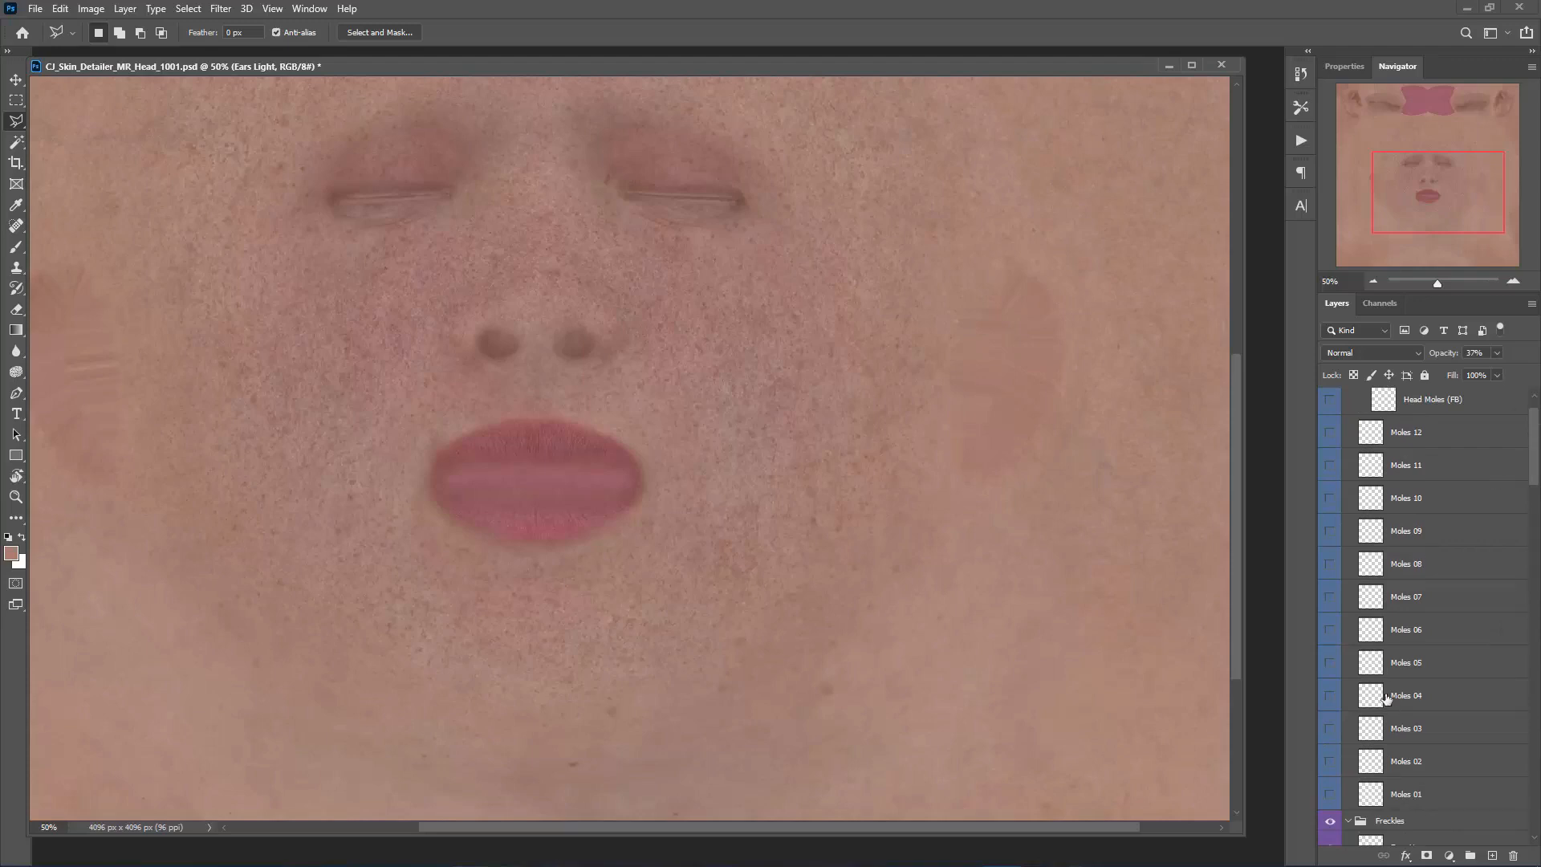
left_click(1330, 796)
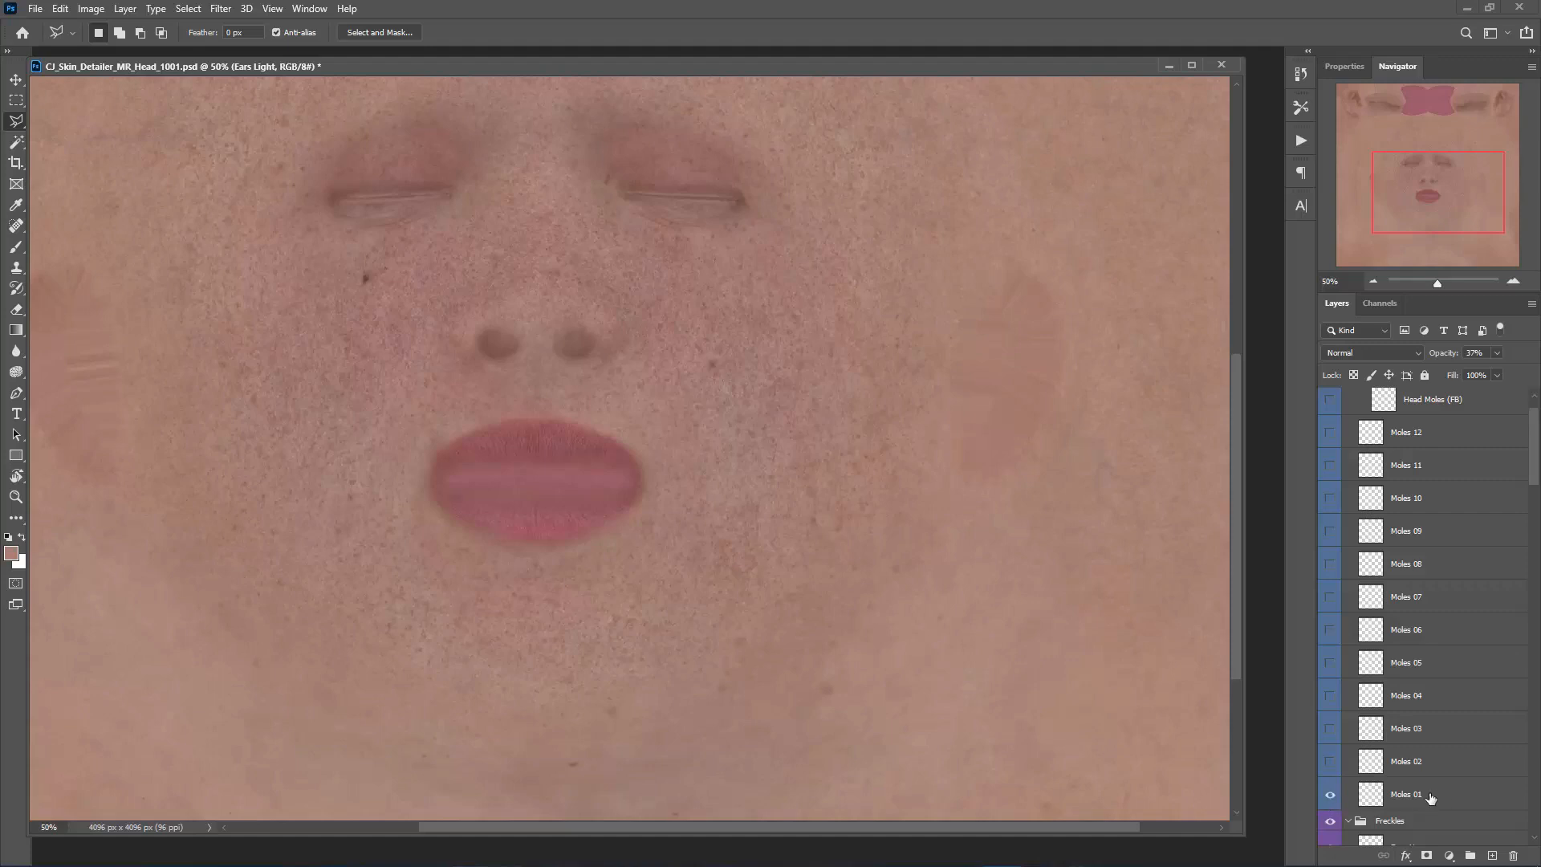
left_click(1330, 795)
left_click(1332, 762)
left_click(1335, 762)
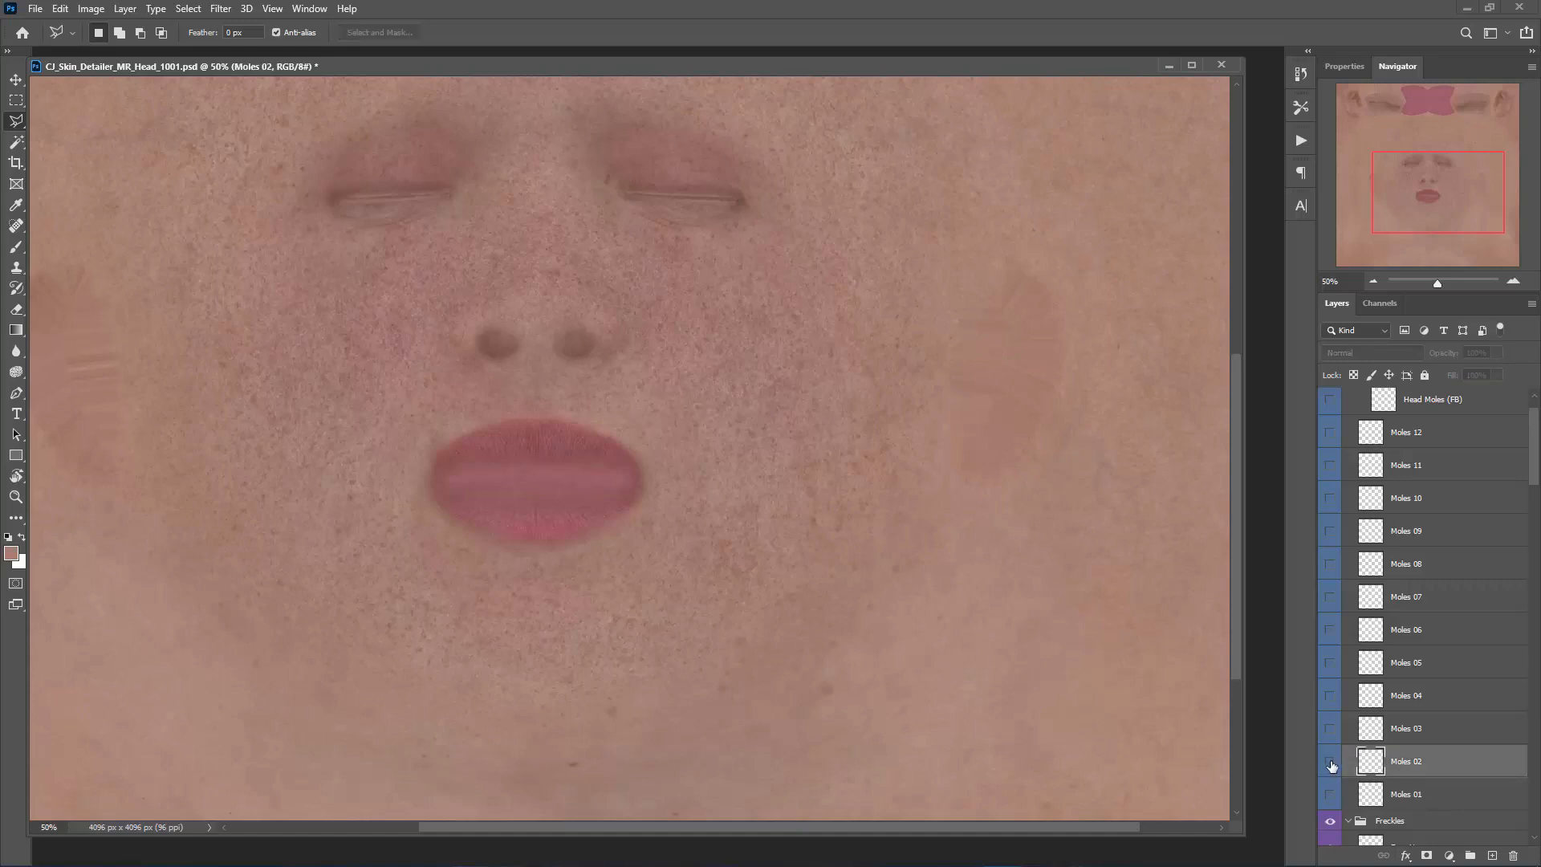
left_click(1417, 798)
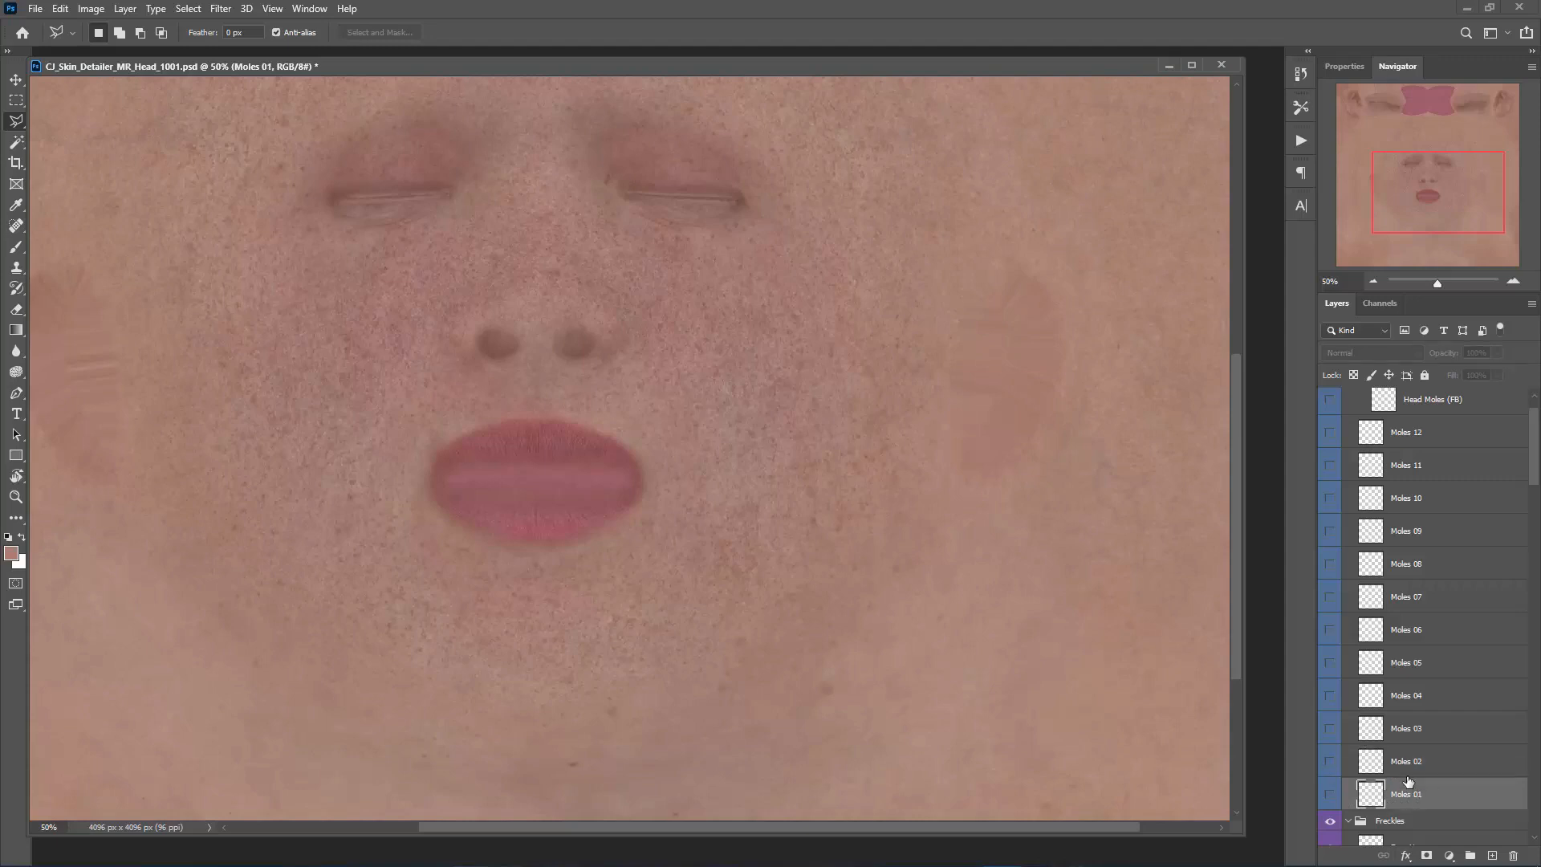
left_click(1412, 766)
left_click(1328, 763)
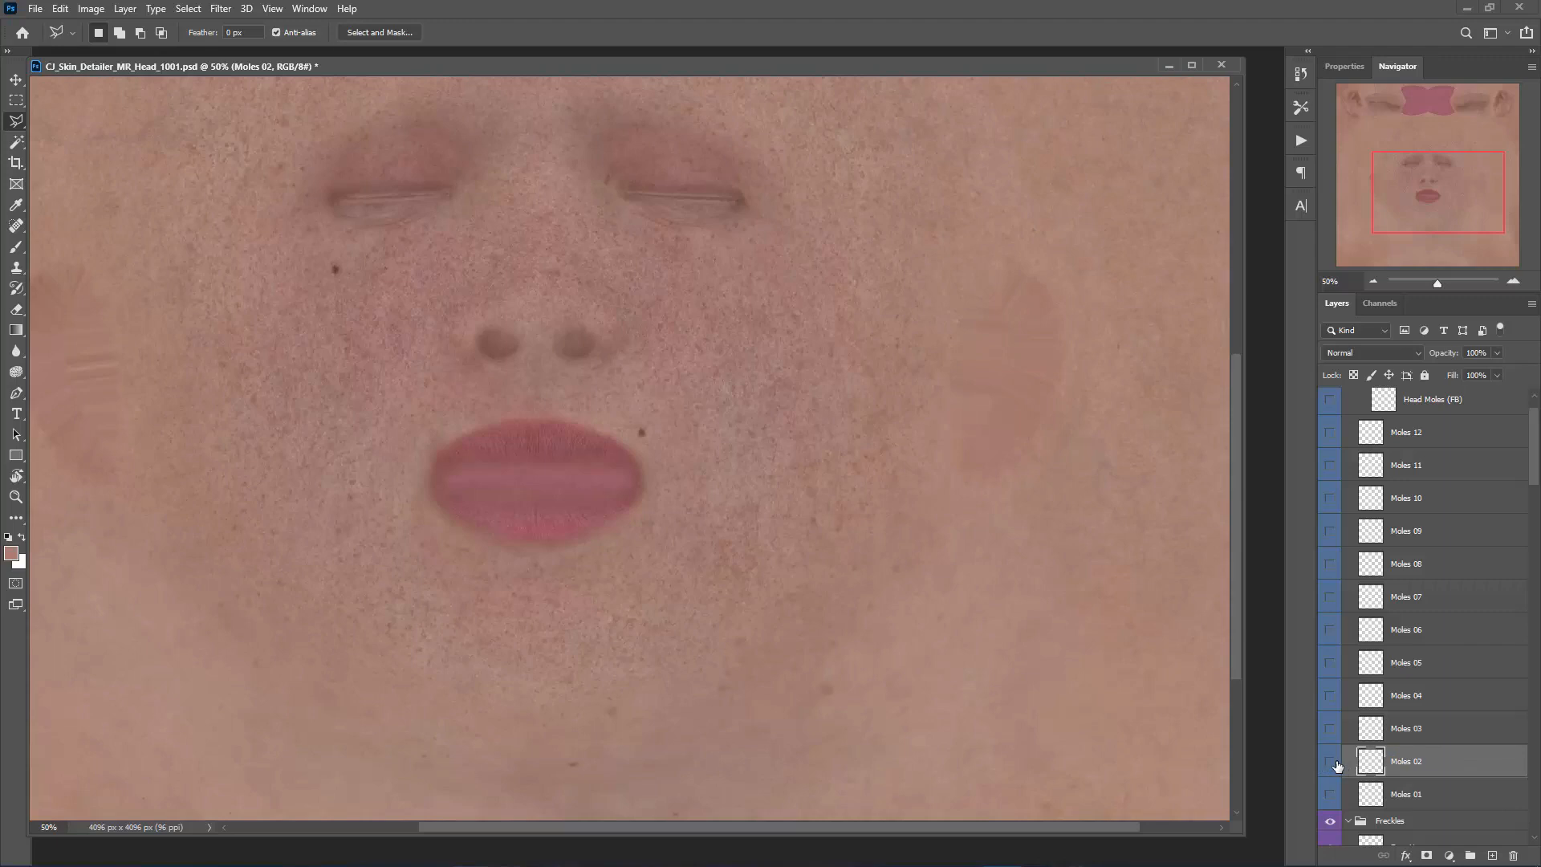
left_click(1332, 762)
- Preview the Moles 03 and Moles 04 layers in turn, hiding each again
left_click(1331, 730)
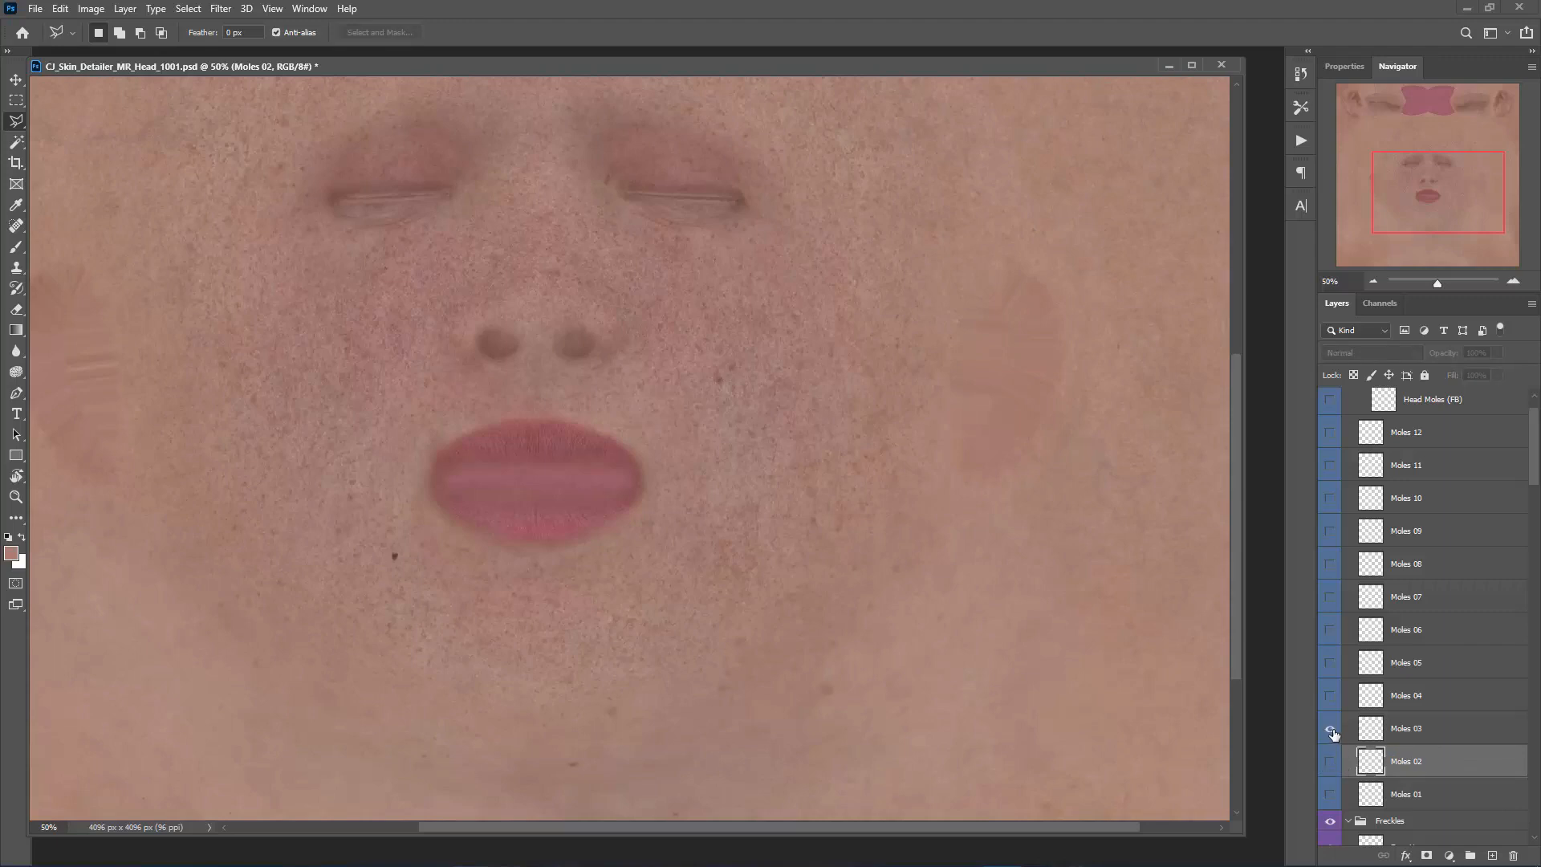
left_click(1331, 729)
left_click(1331, 696)
left_click(1331, 696)
- Show the Moles 05 layer and move its mole from one corner of the mouth to just above the opposite corner
left_click(1331, 664)
left_click(1330, 666)
left_click(1447, 668)
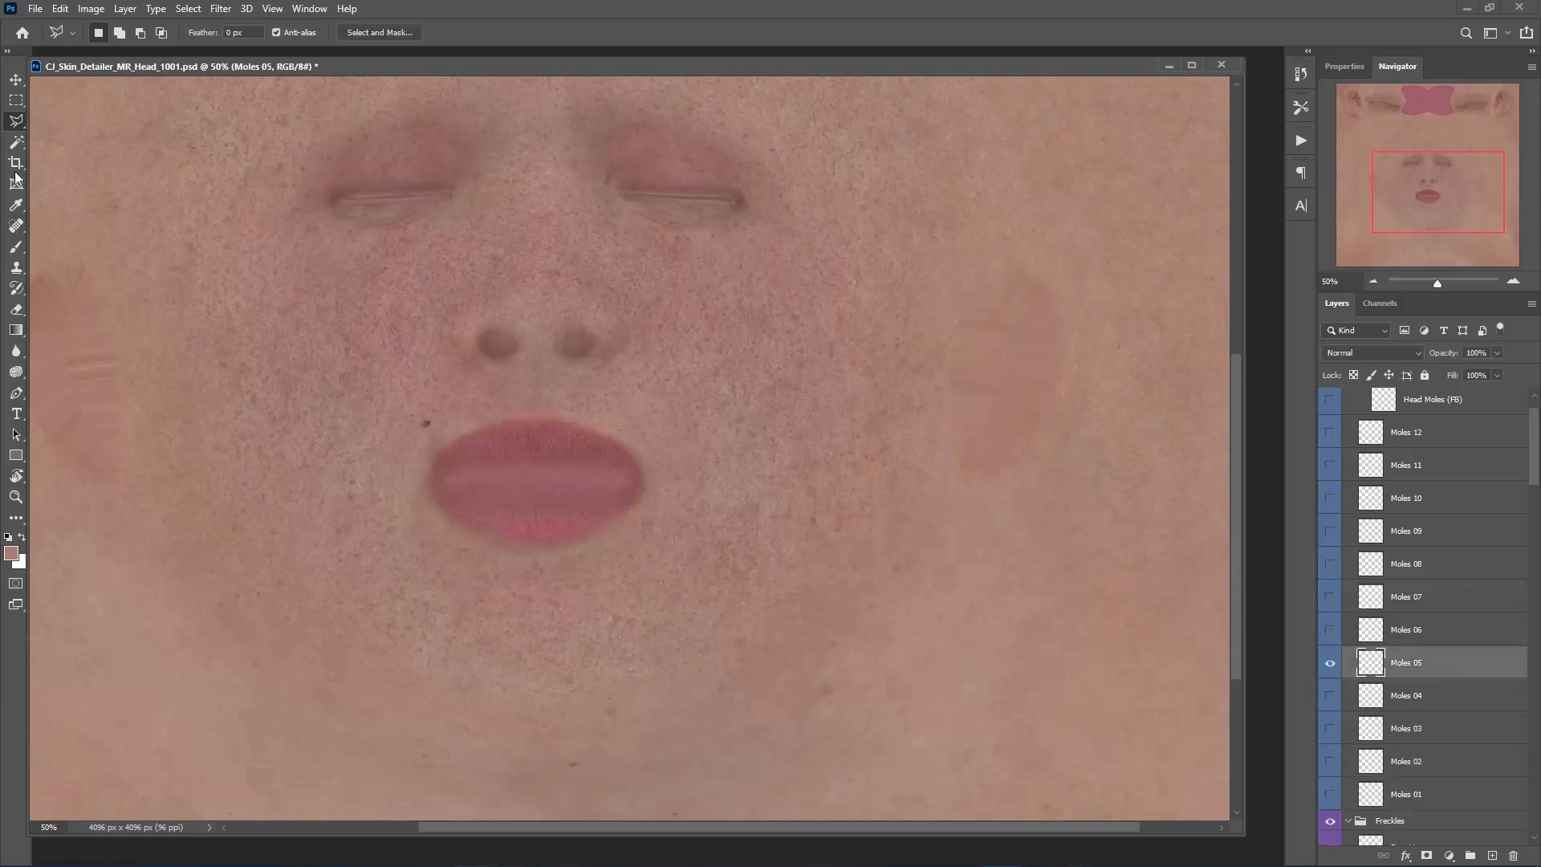
left_click(16, 99)
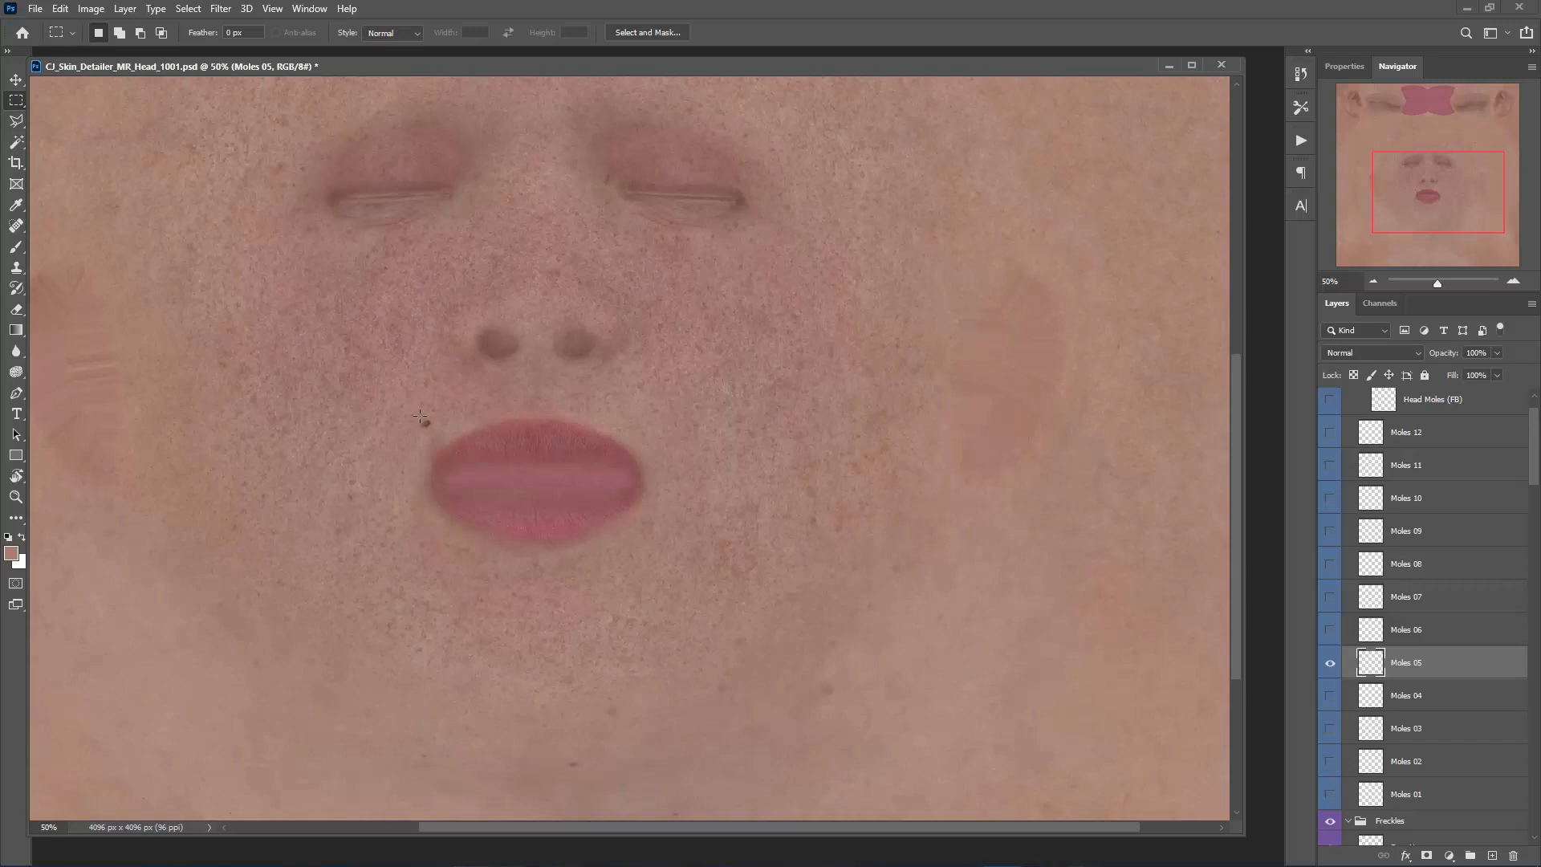
left_click_drag(401, 406, 454, 440)
key("ctrl+t")
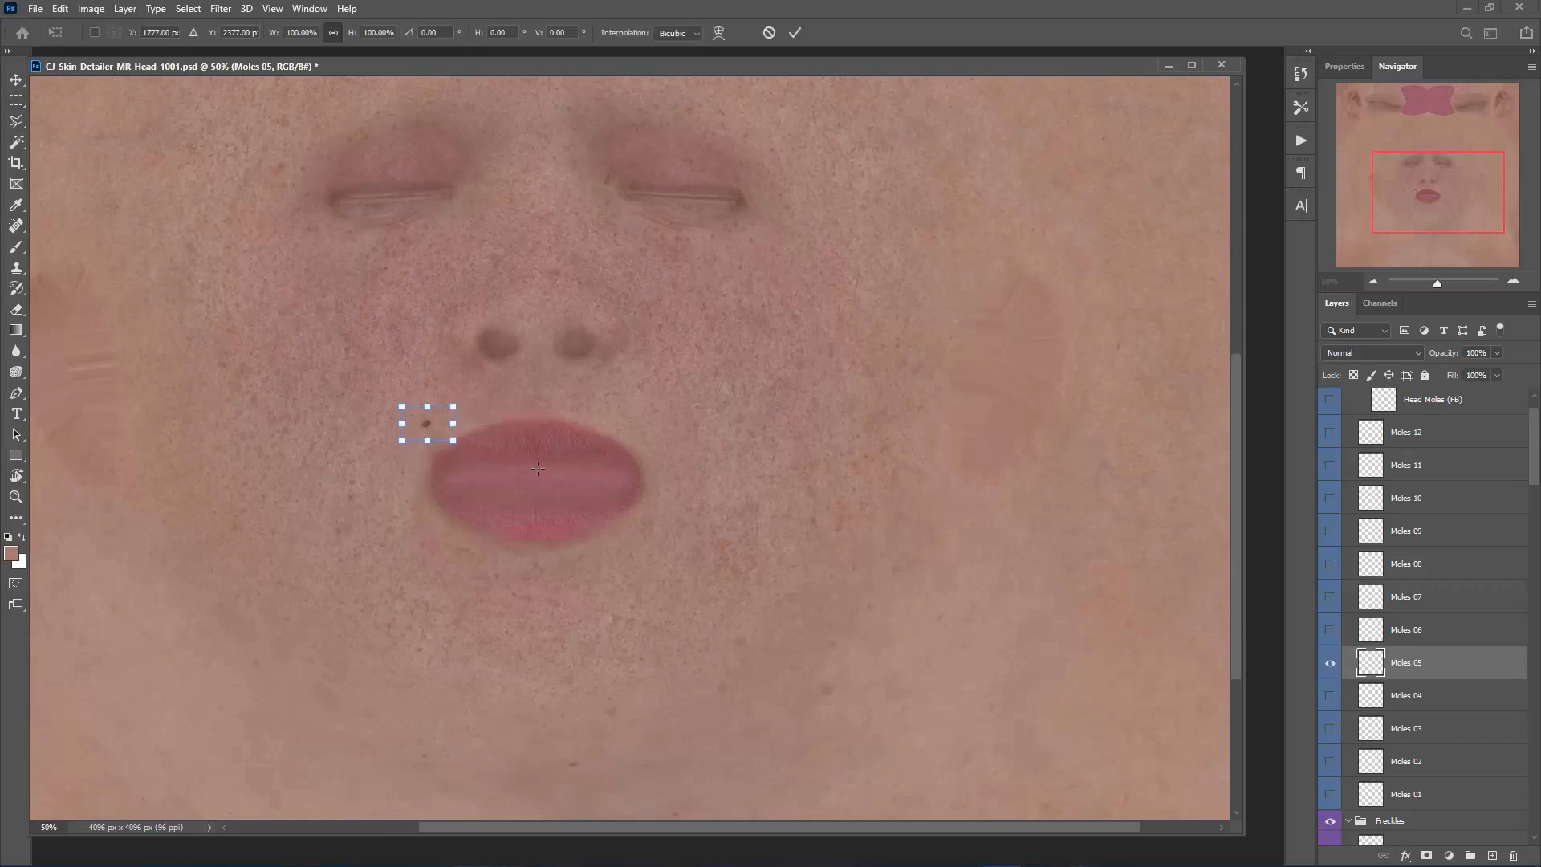
left_click_drag(427, 423, 575, 441)
key("Return")
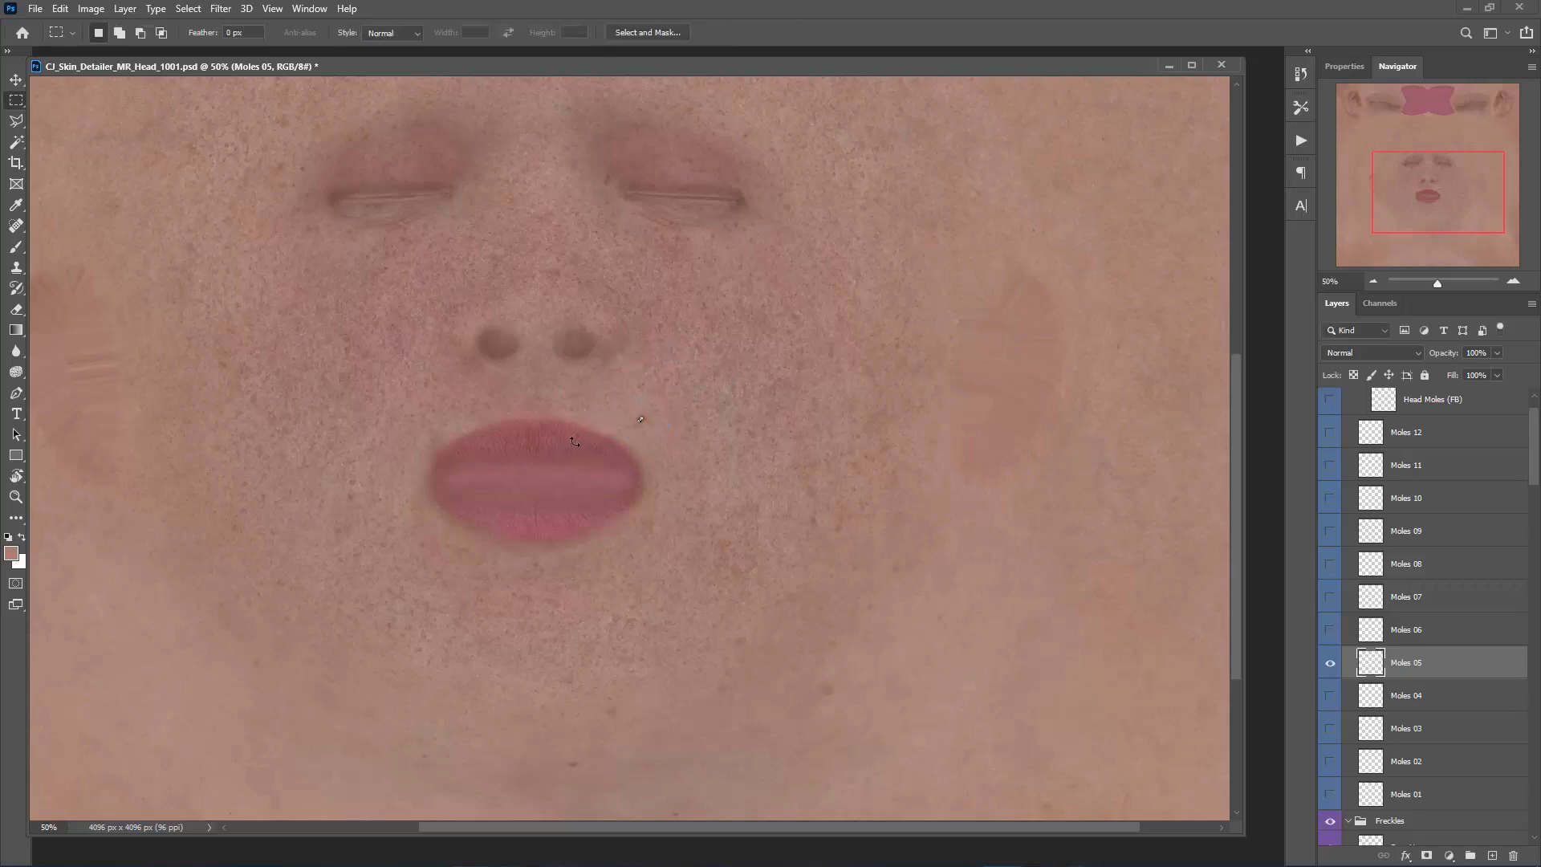
left_click(189, 9)
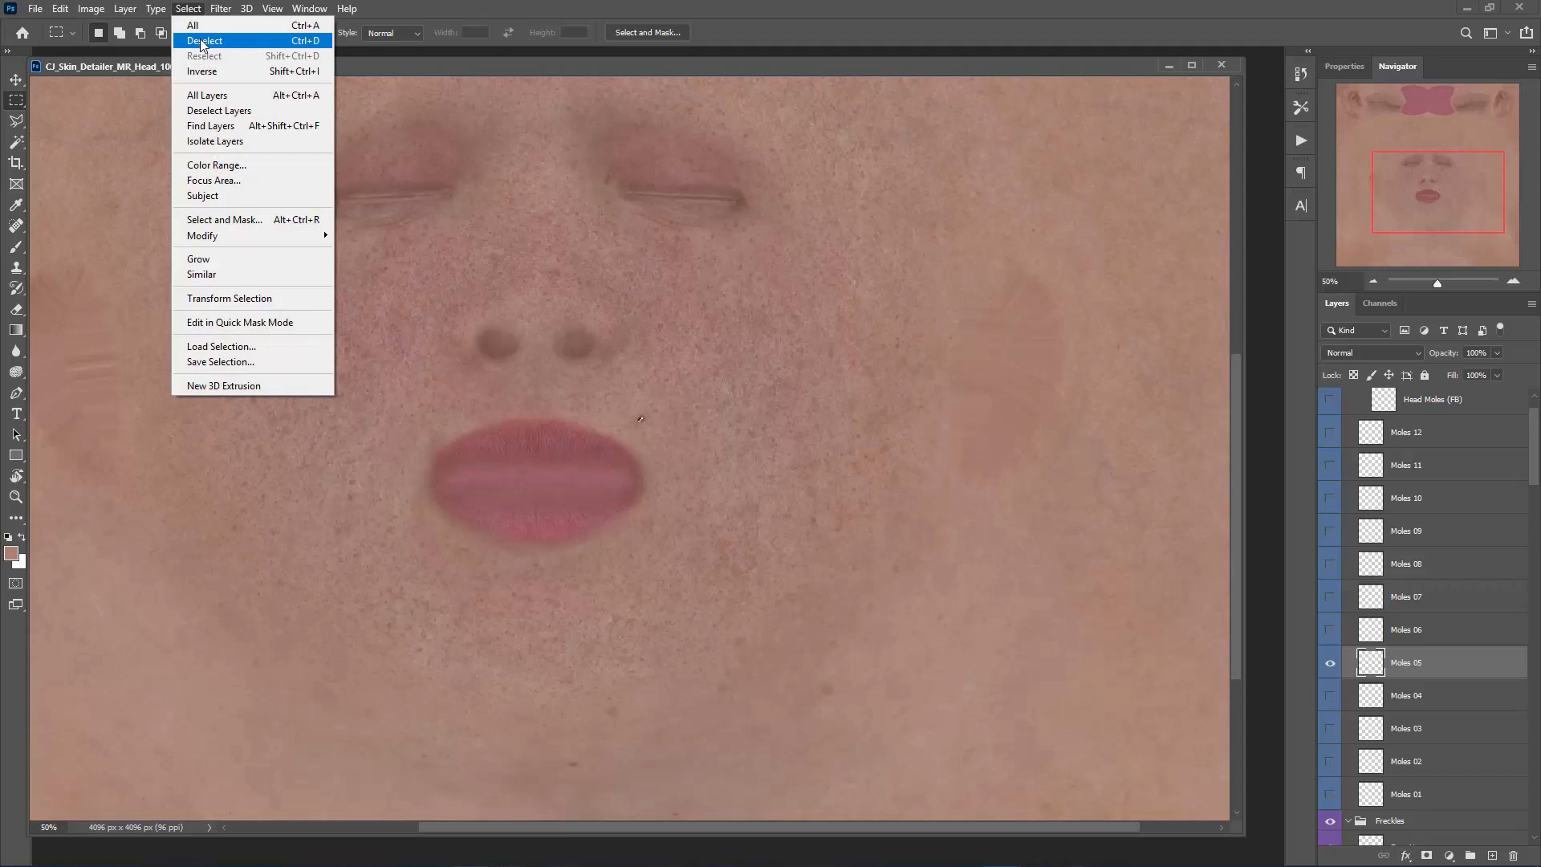
left_click(199, 40)
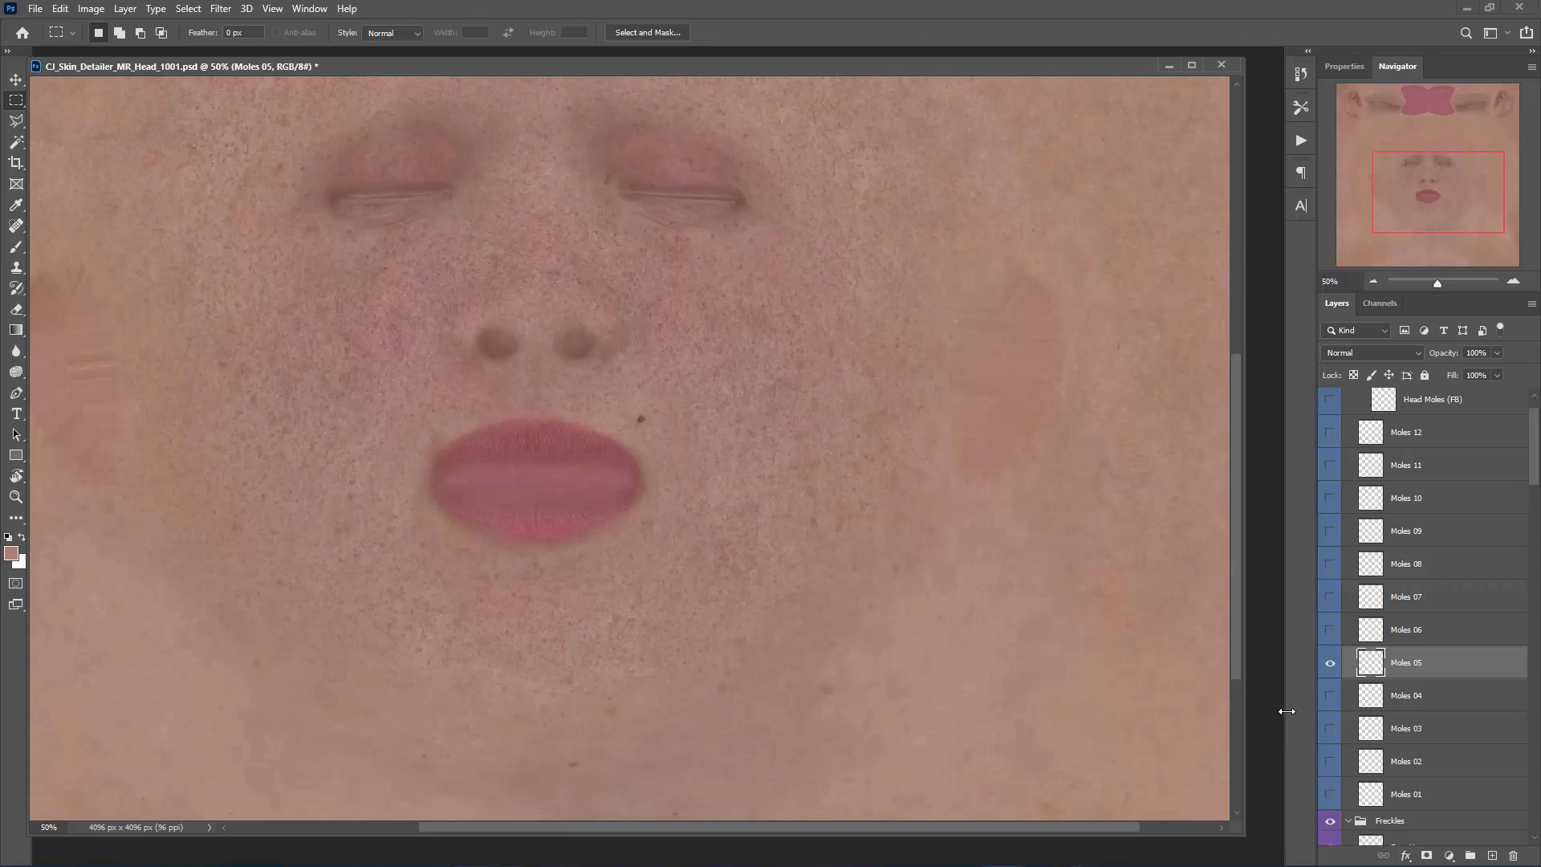
- Show the Moles 06 layer and compare the face with and without its moles
left_click(1330, 630)
left_click(1330, 630)
left_click(1330, 630)
left_click(1428, 630)
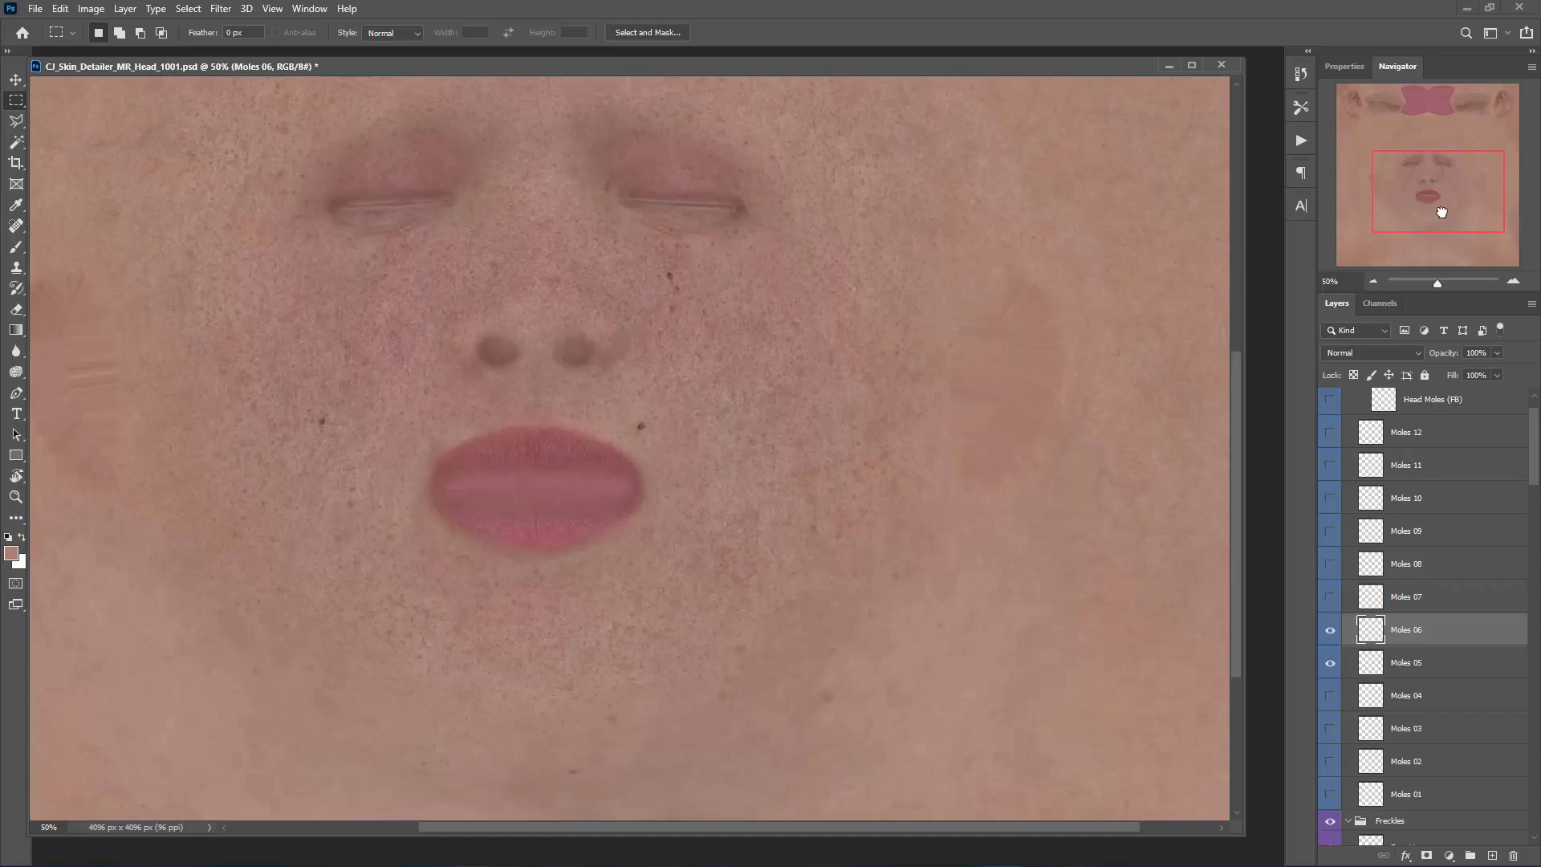
left_click_drag(1447, 227, 1436, 202)
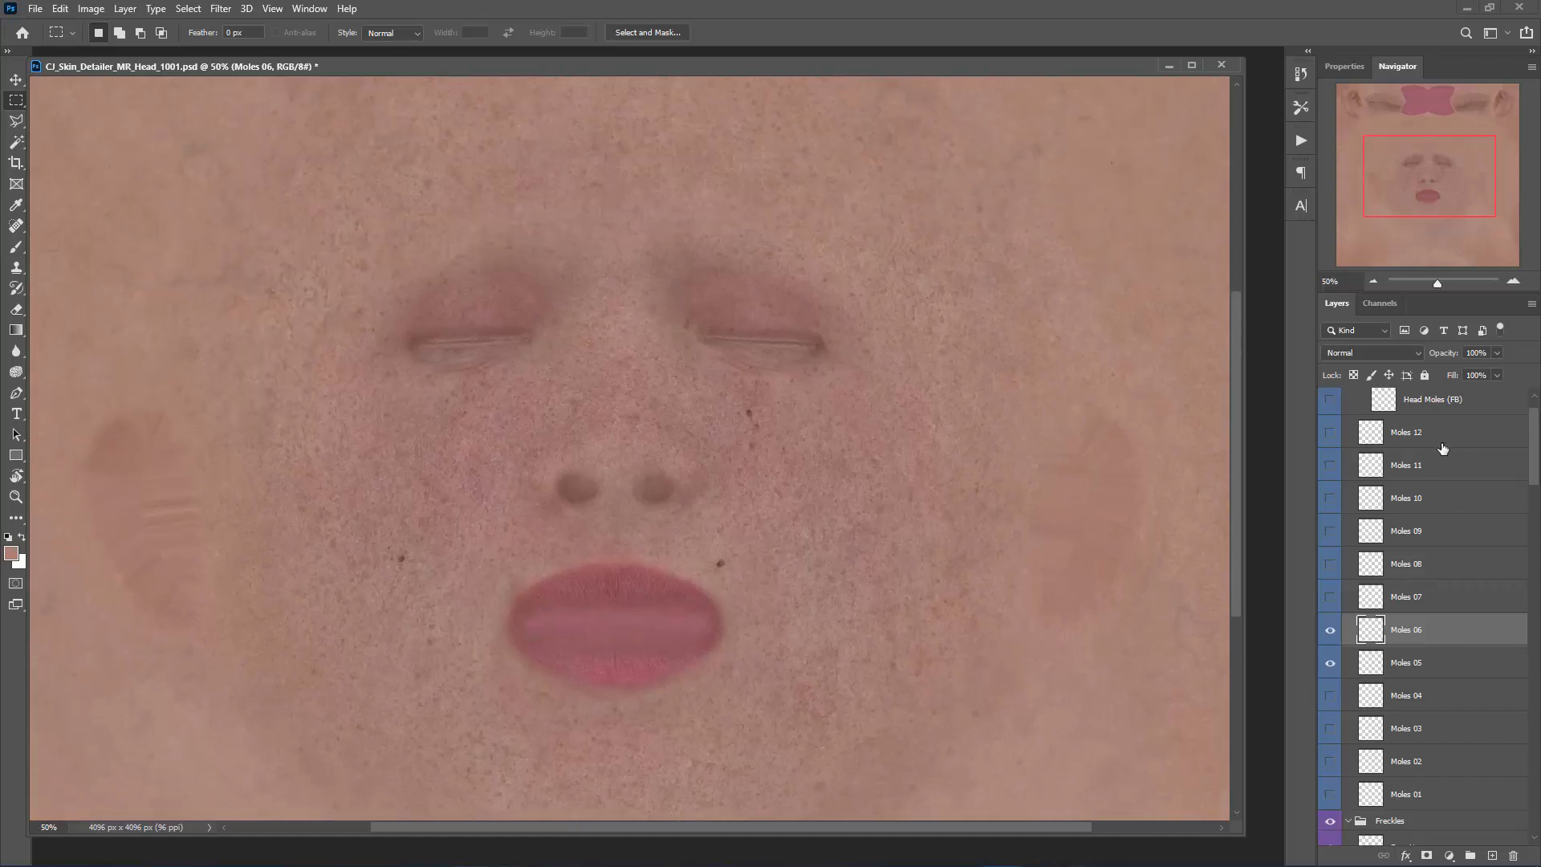
- Try the Moles 12 layer on the face at a raised opacity and hide it
scroll(1533, 438, "up", 1)
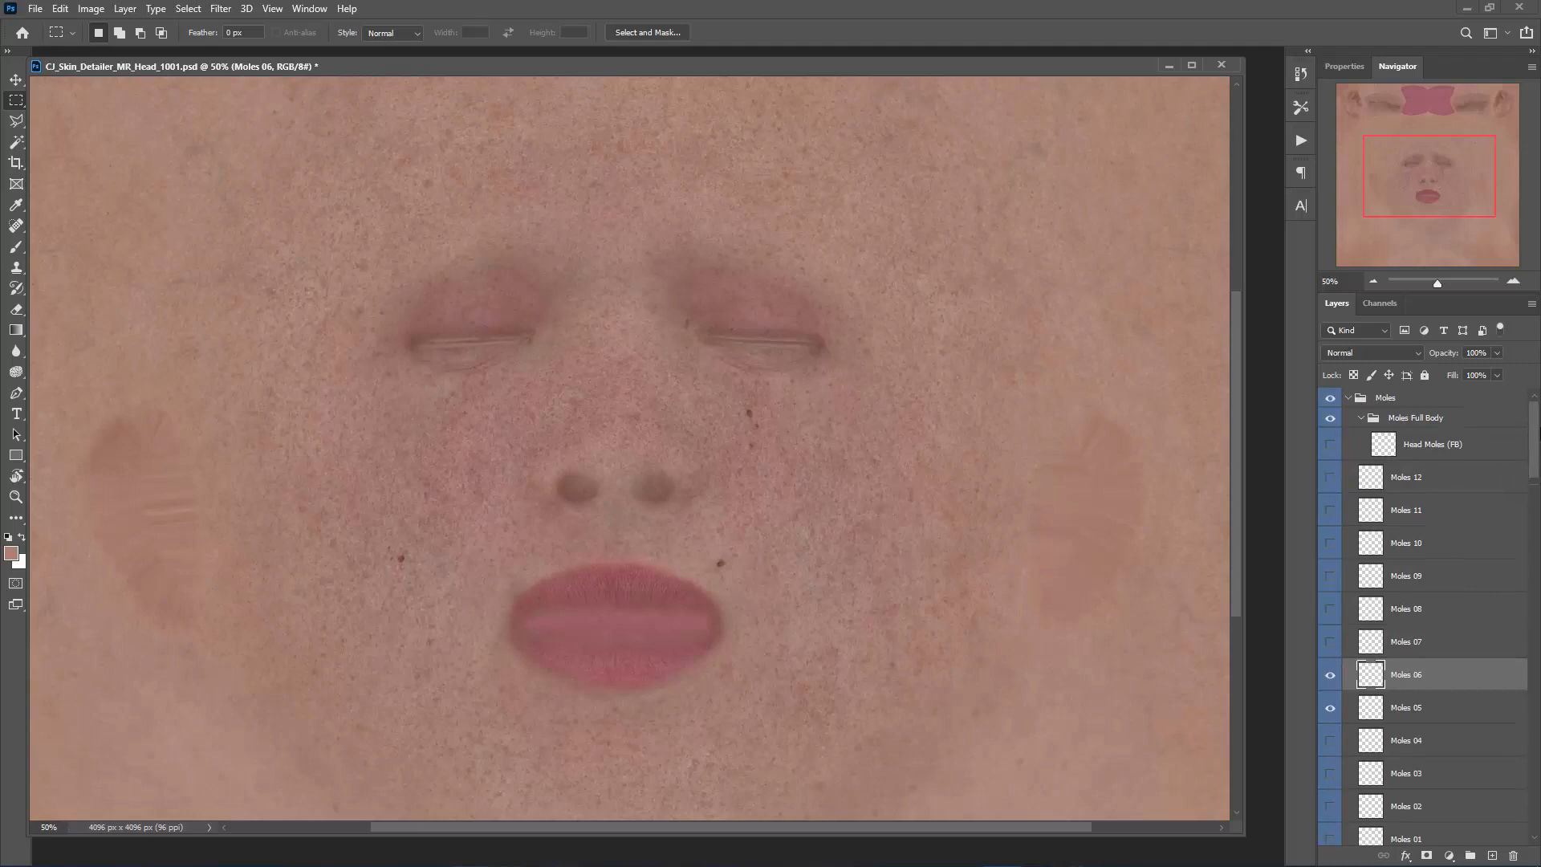
left_click(1330, 478)
left_click(1454, 484)
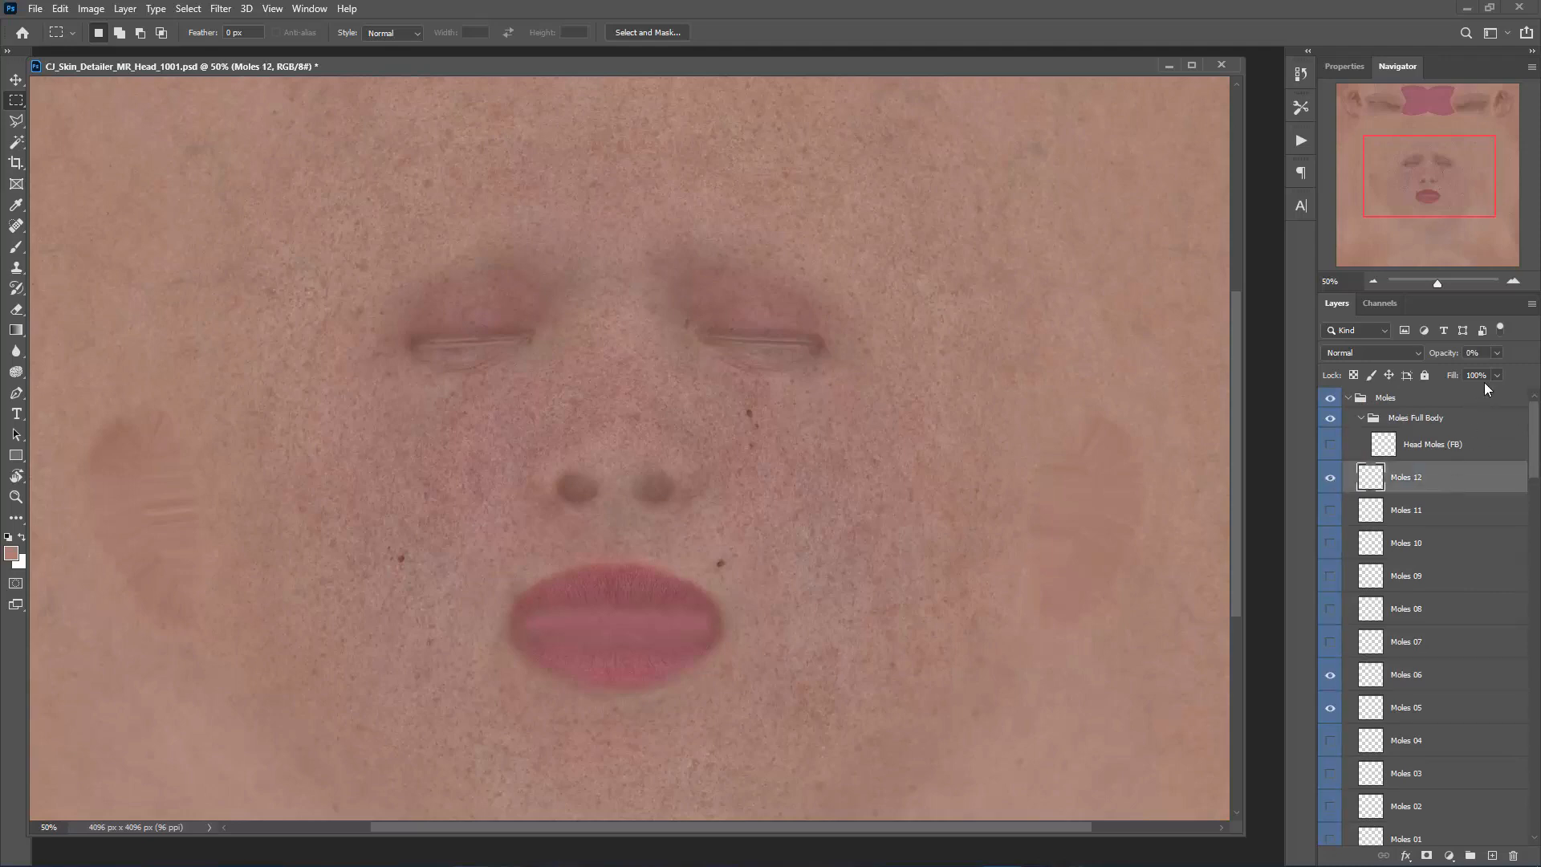
left_click_drag(1459, 369, 1528, 371)
left_click(1329, 477)
- Preview the Moles 11 layer by toggling its visibility and leave it hidden
left_click(1330, 510)
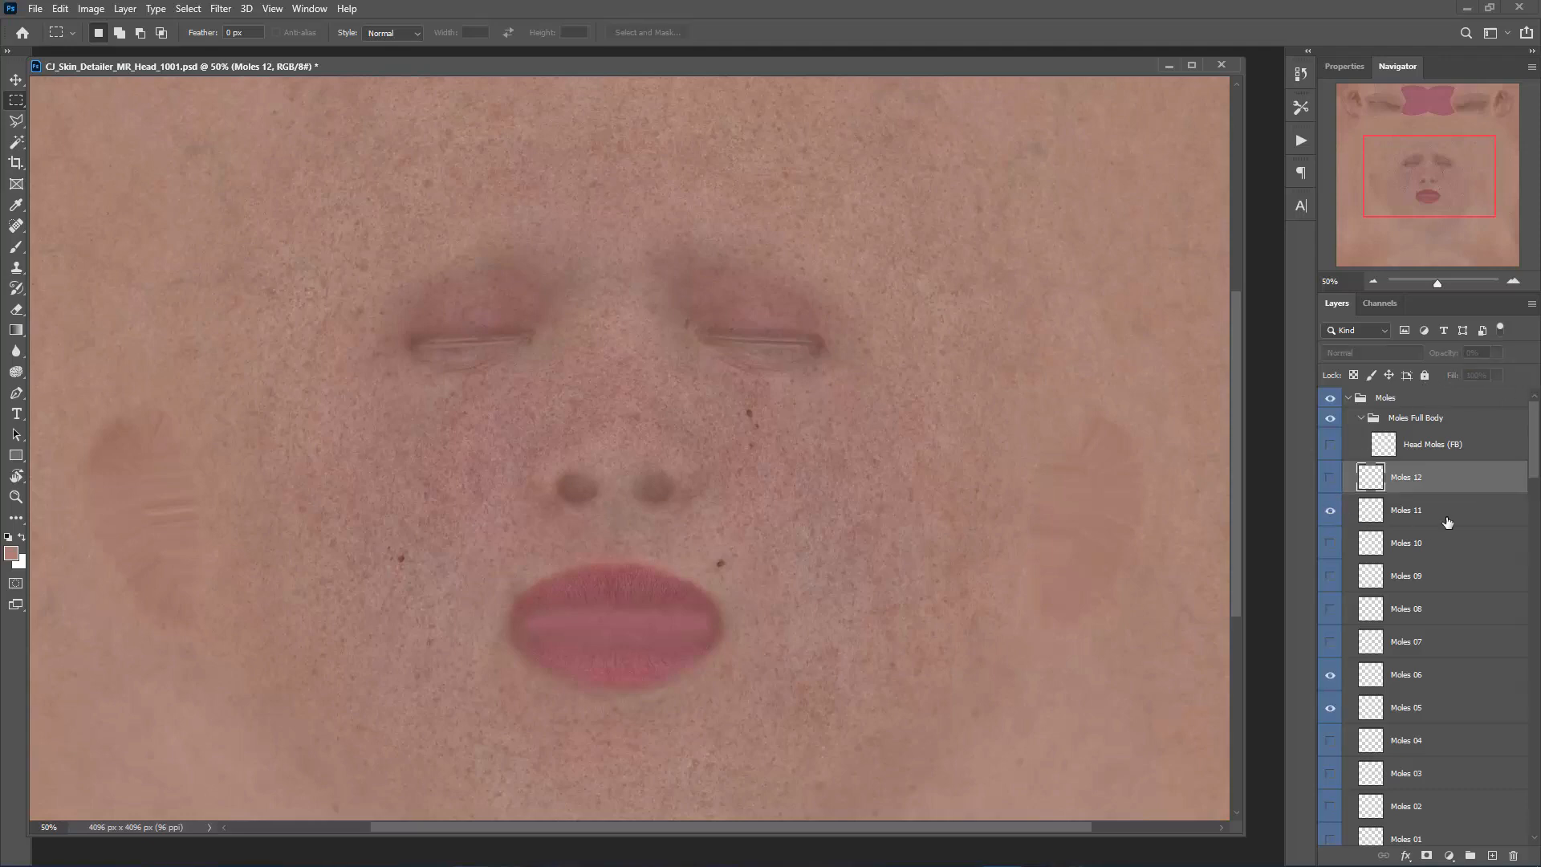
left_click(1444, 519)
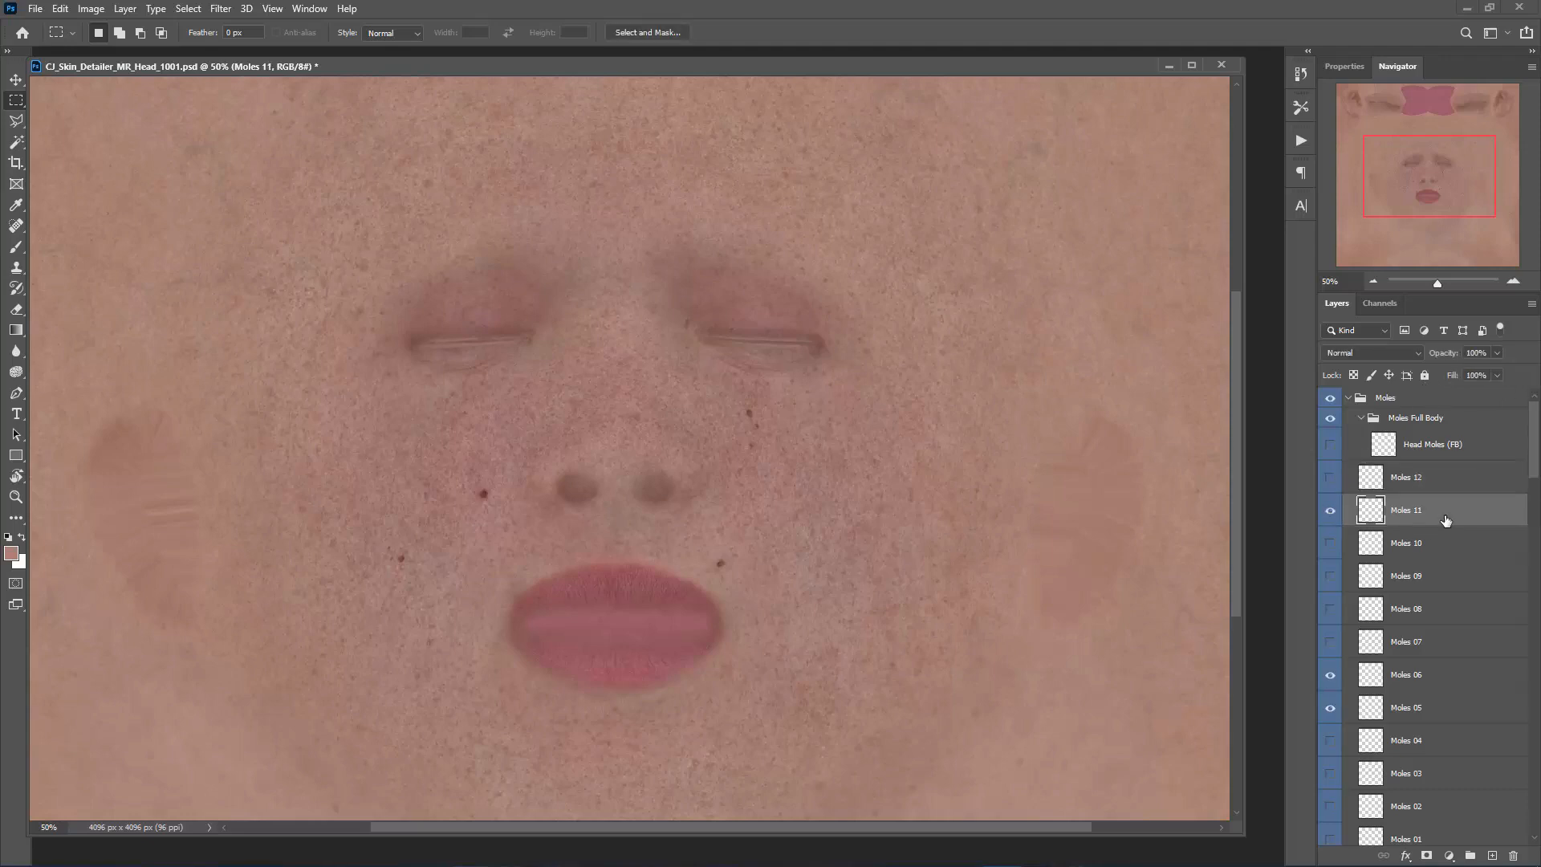
left_click(1331, 510)
left_click(1331, 510)
left_click(1331, 510)
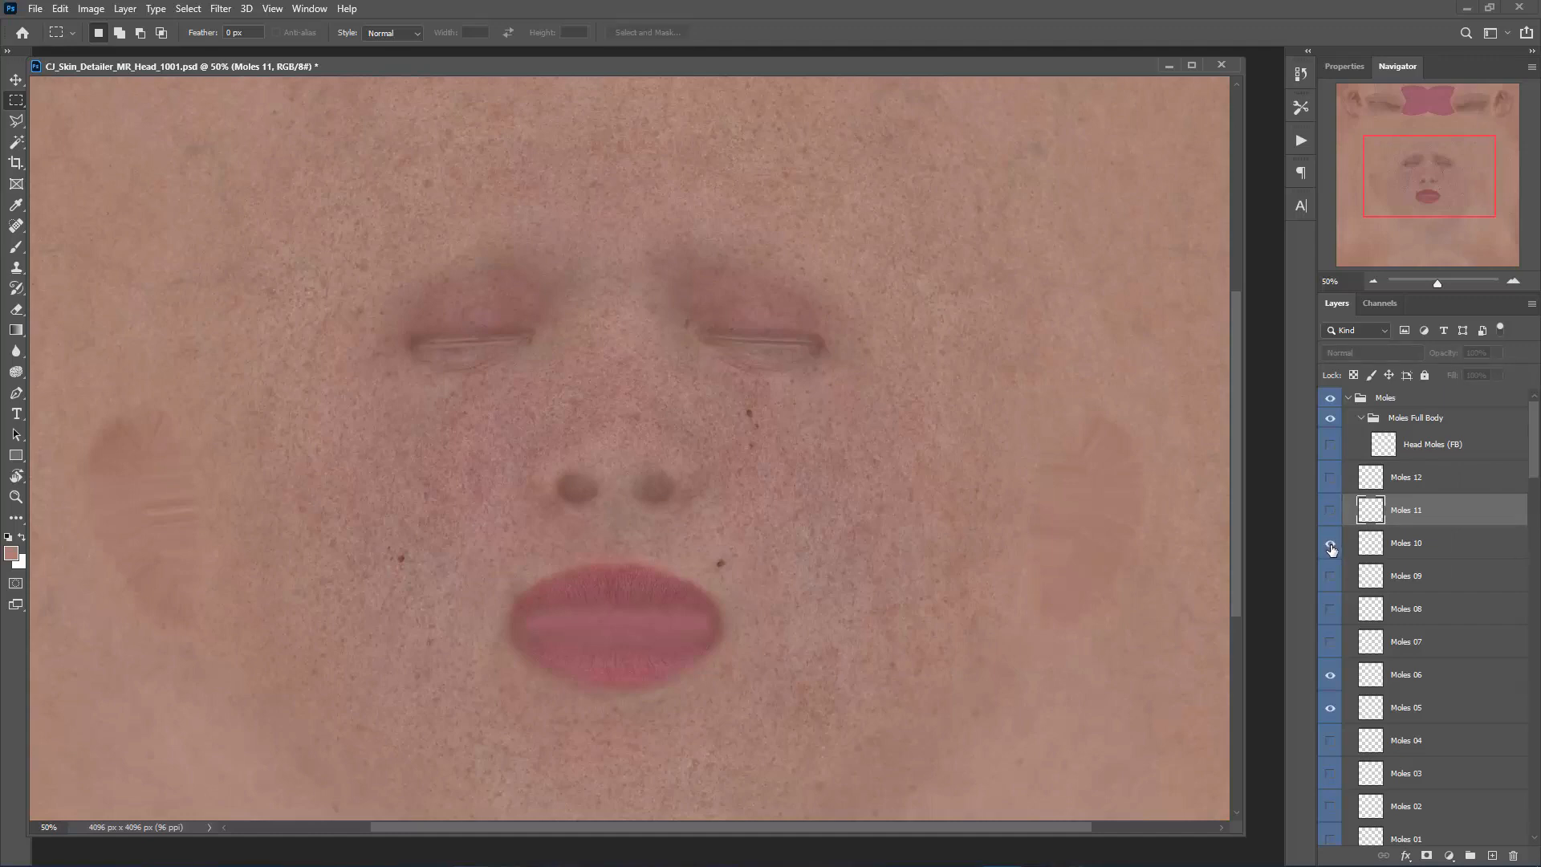
- Preview the Moles 10 layer on the face by toggling its visibility and leave it hidden
left_click(1331, 544)
left_click(1433, 550)
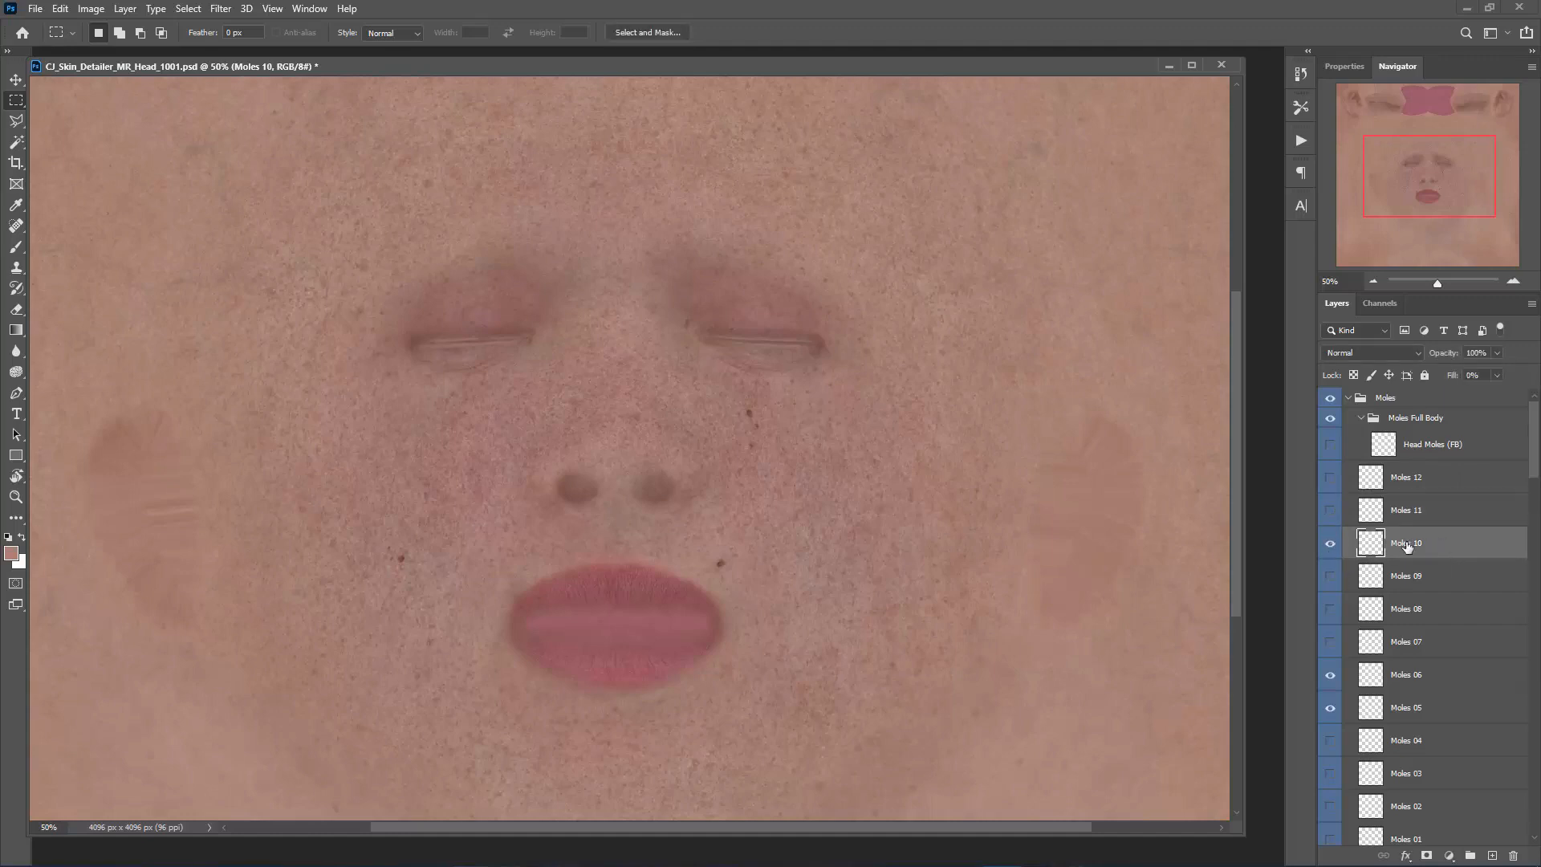
left_click(1332, 546)
left_click(1330, 546)
left_click(1330, 545)
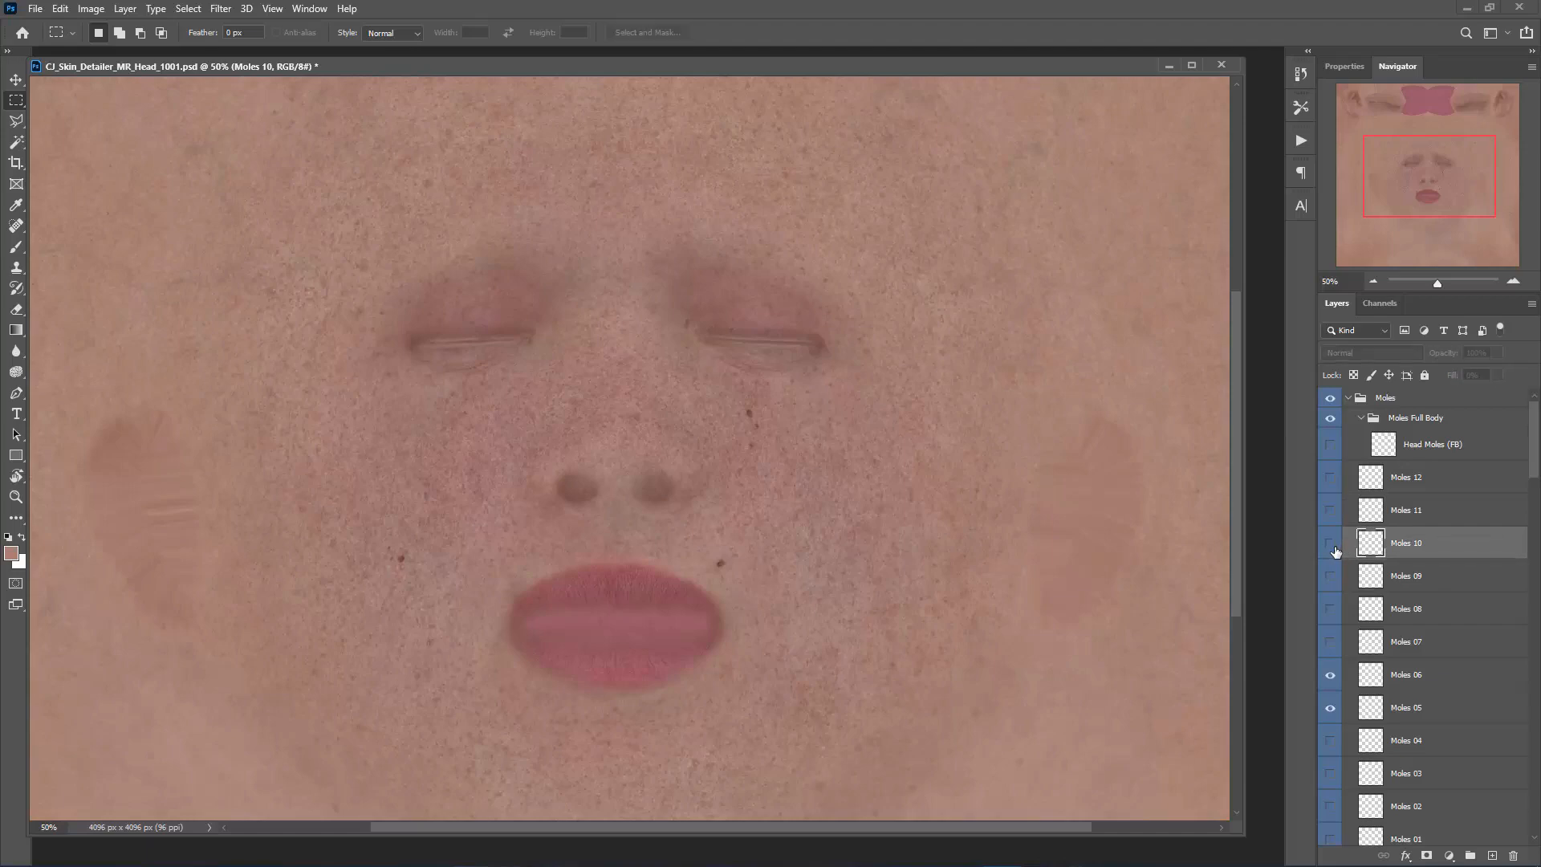
- Try the Moles 09 layer on the face with a duplicate to strengthen it, then delete the copy and hide the layer
mouse_move(1411, 205)
left_mouse_down()
mouse_move(1405, 171)
mouse_move(1389, 206)
left_mouse_up()
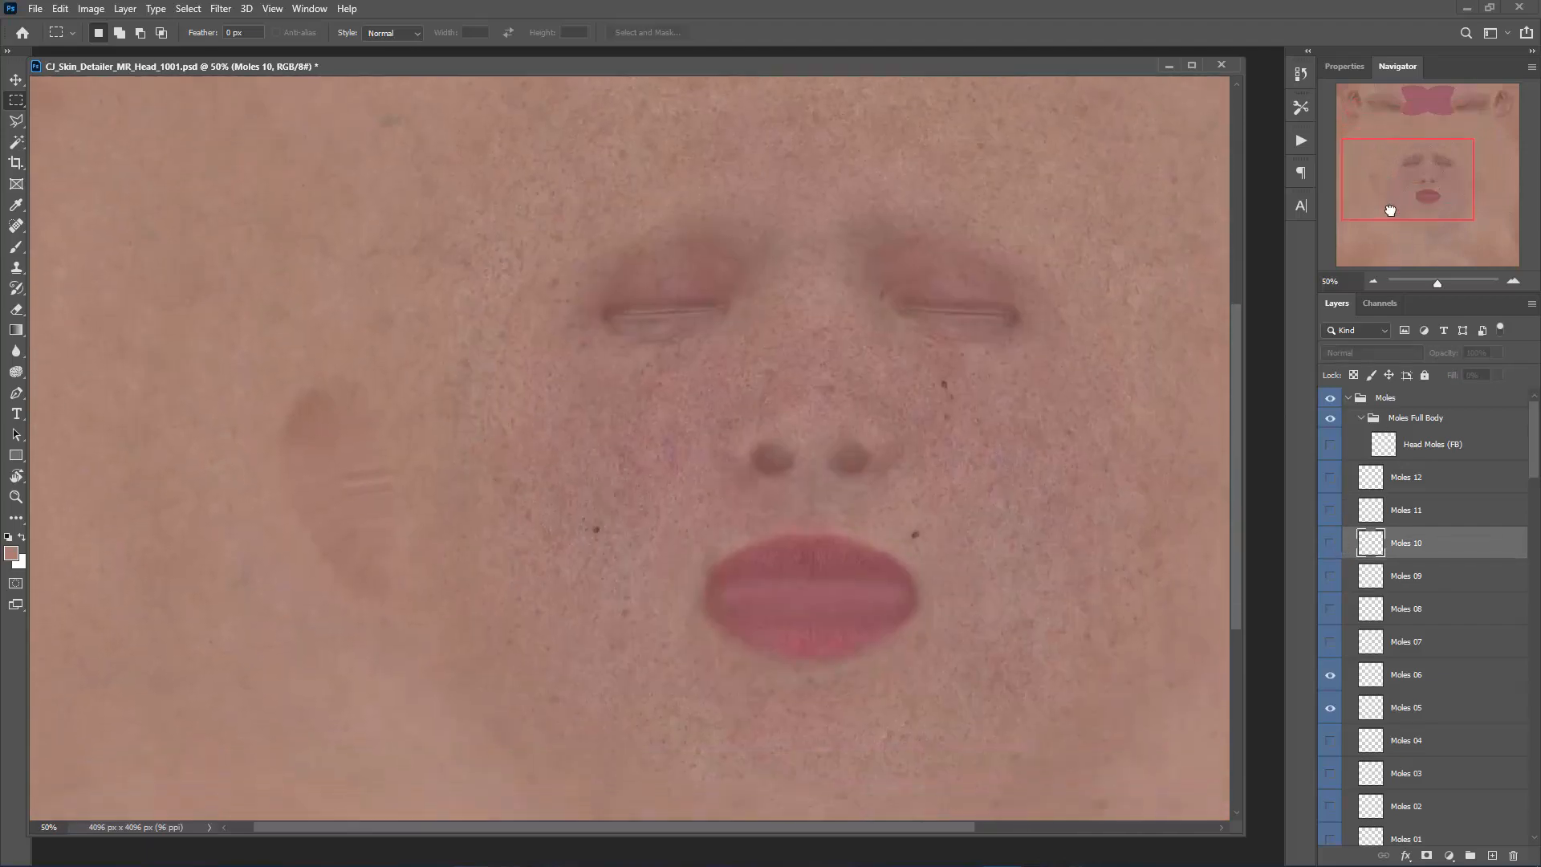
left_click(1330, 576)
left_click(1424, 578)
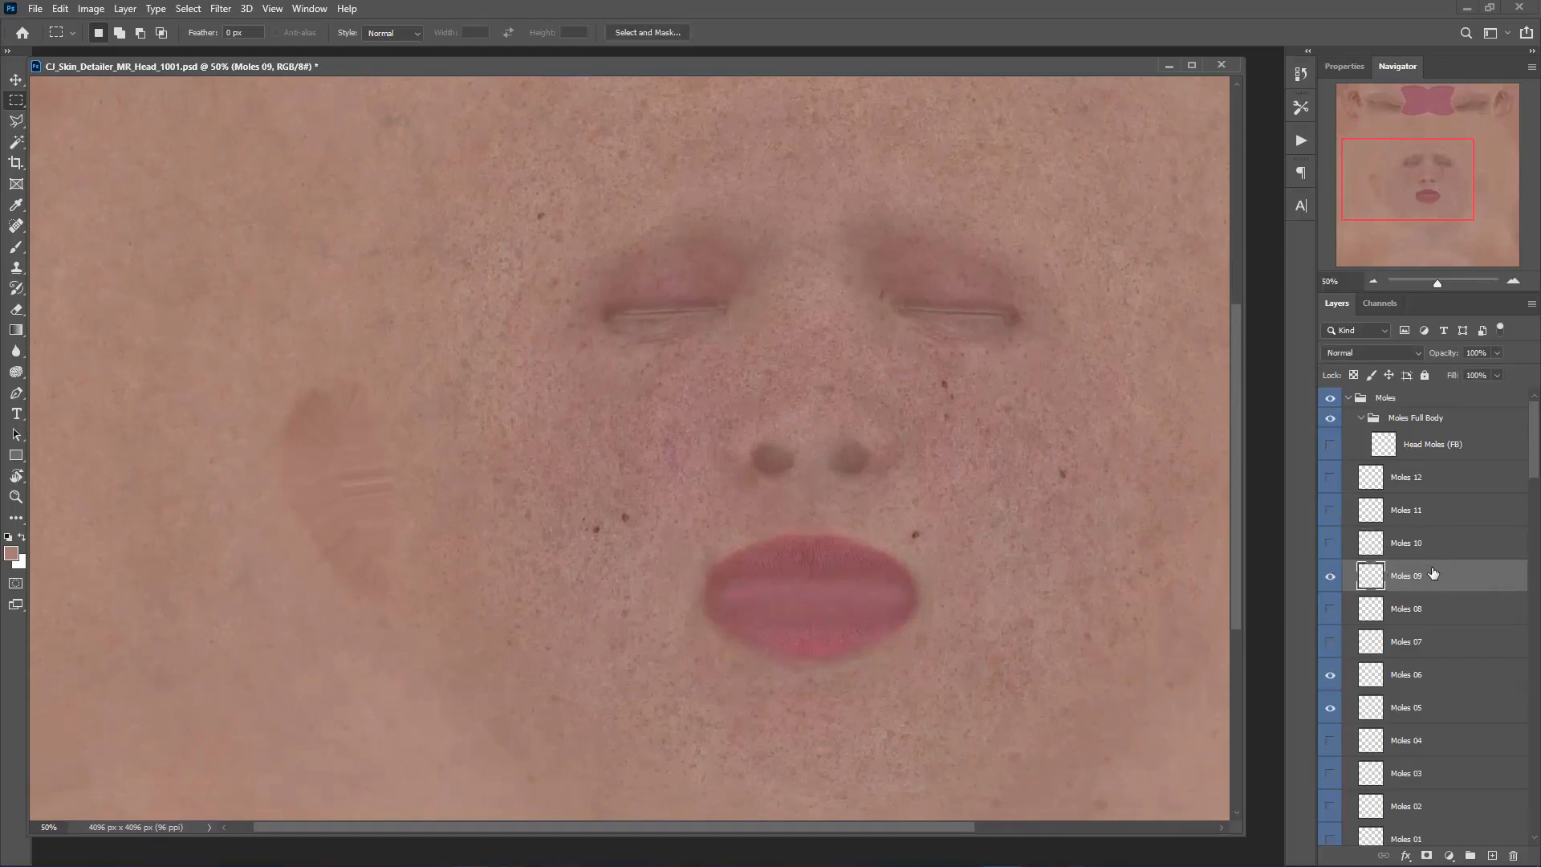
right_click(1431, 575)
left_click(1261, 273)
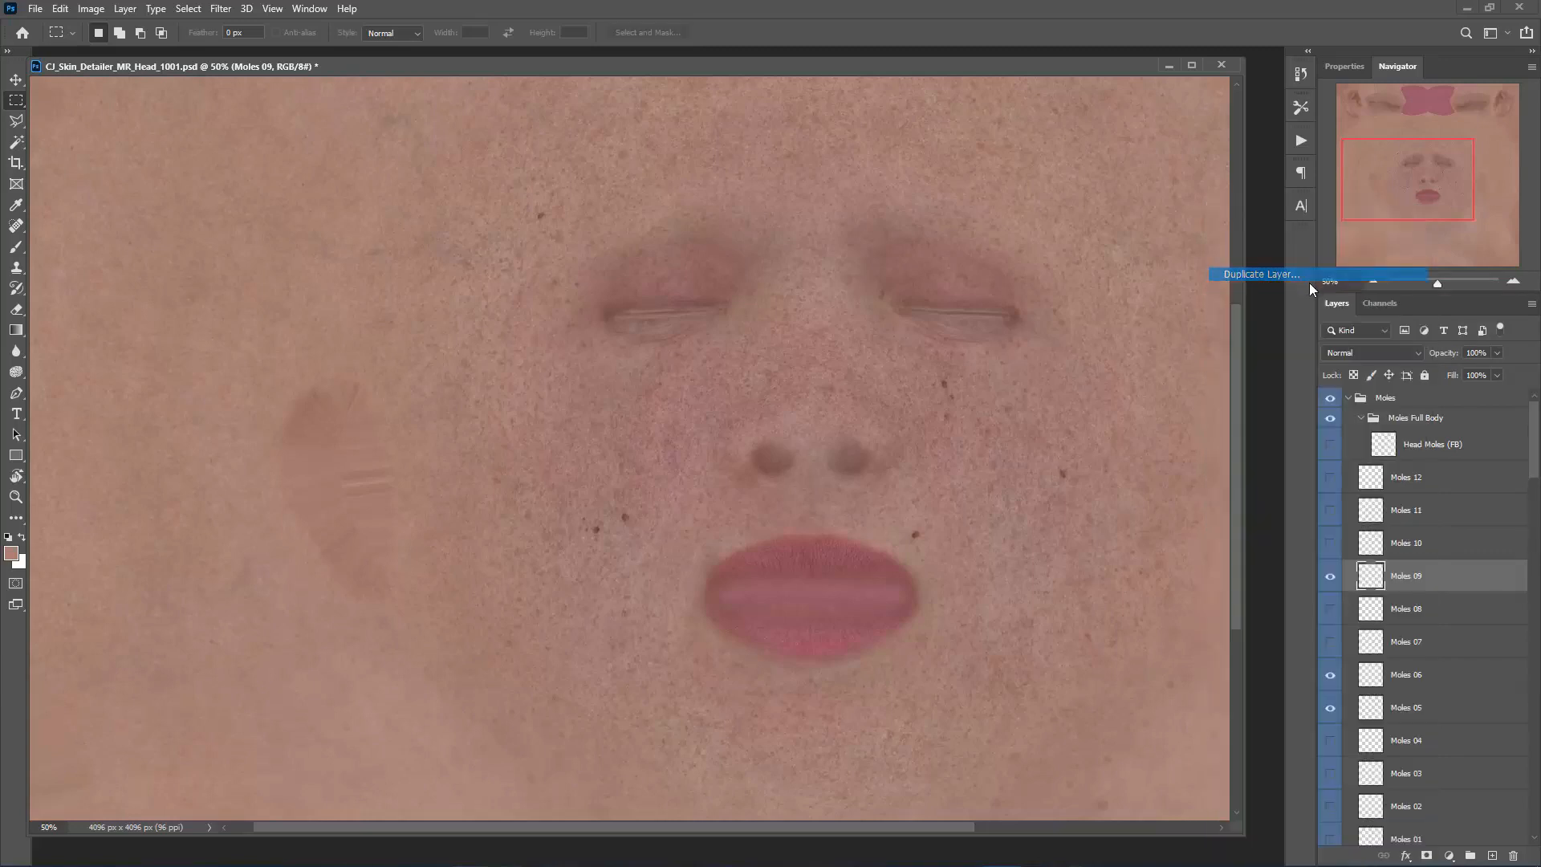
left_click(906, 249)
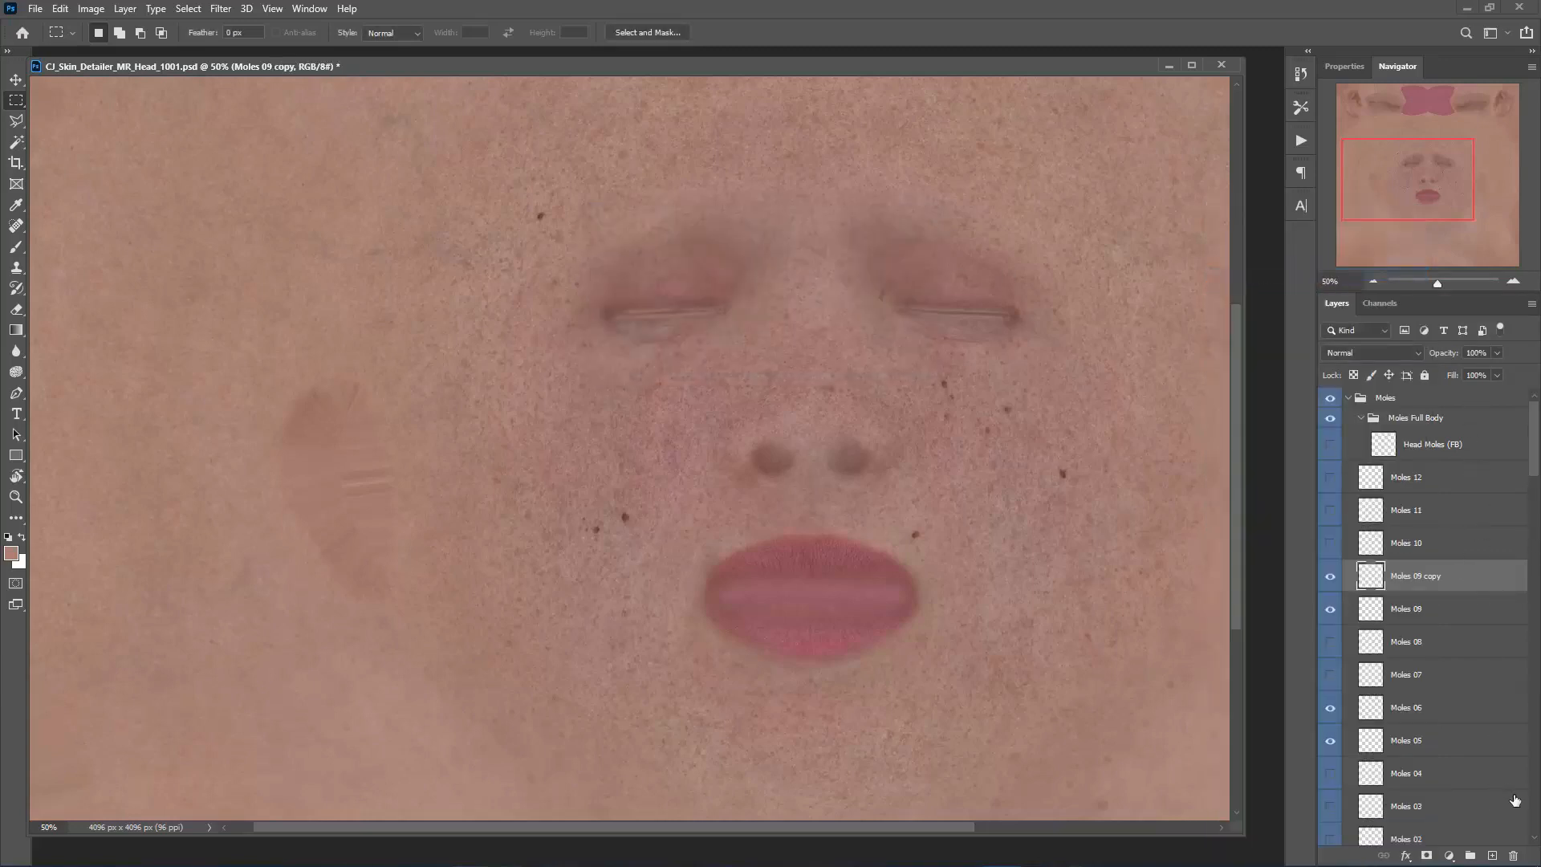
left_click(1513, 855)
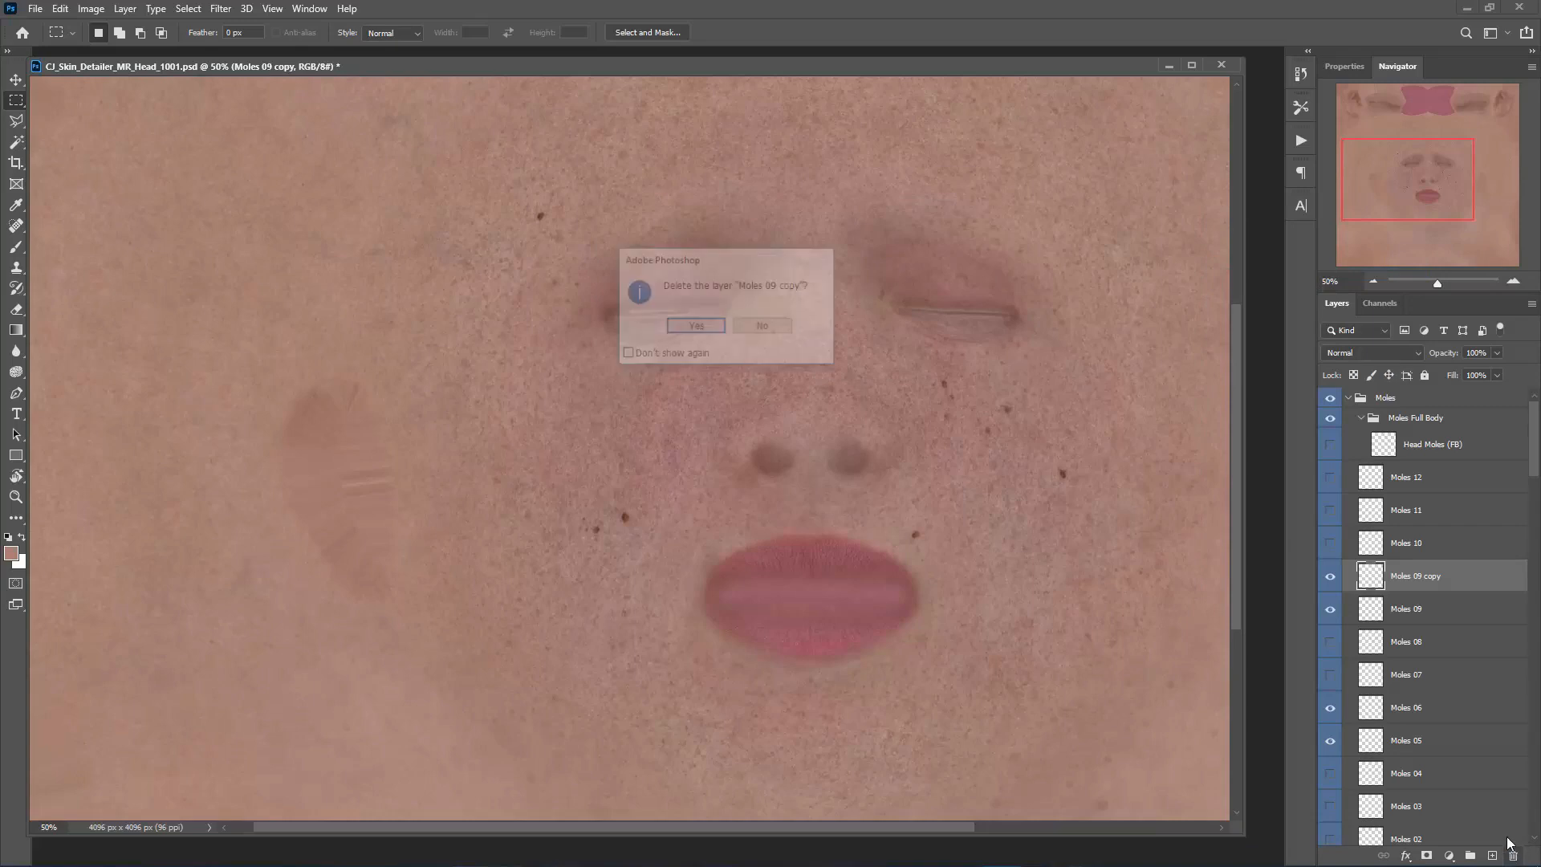
left_click(702, 329)
left_click(1329, 576)
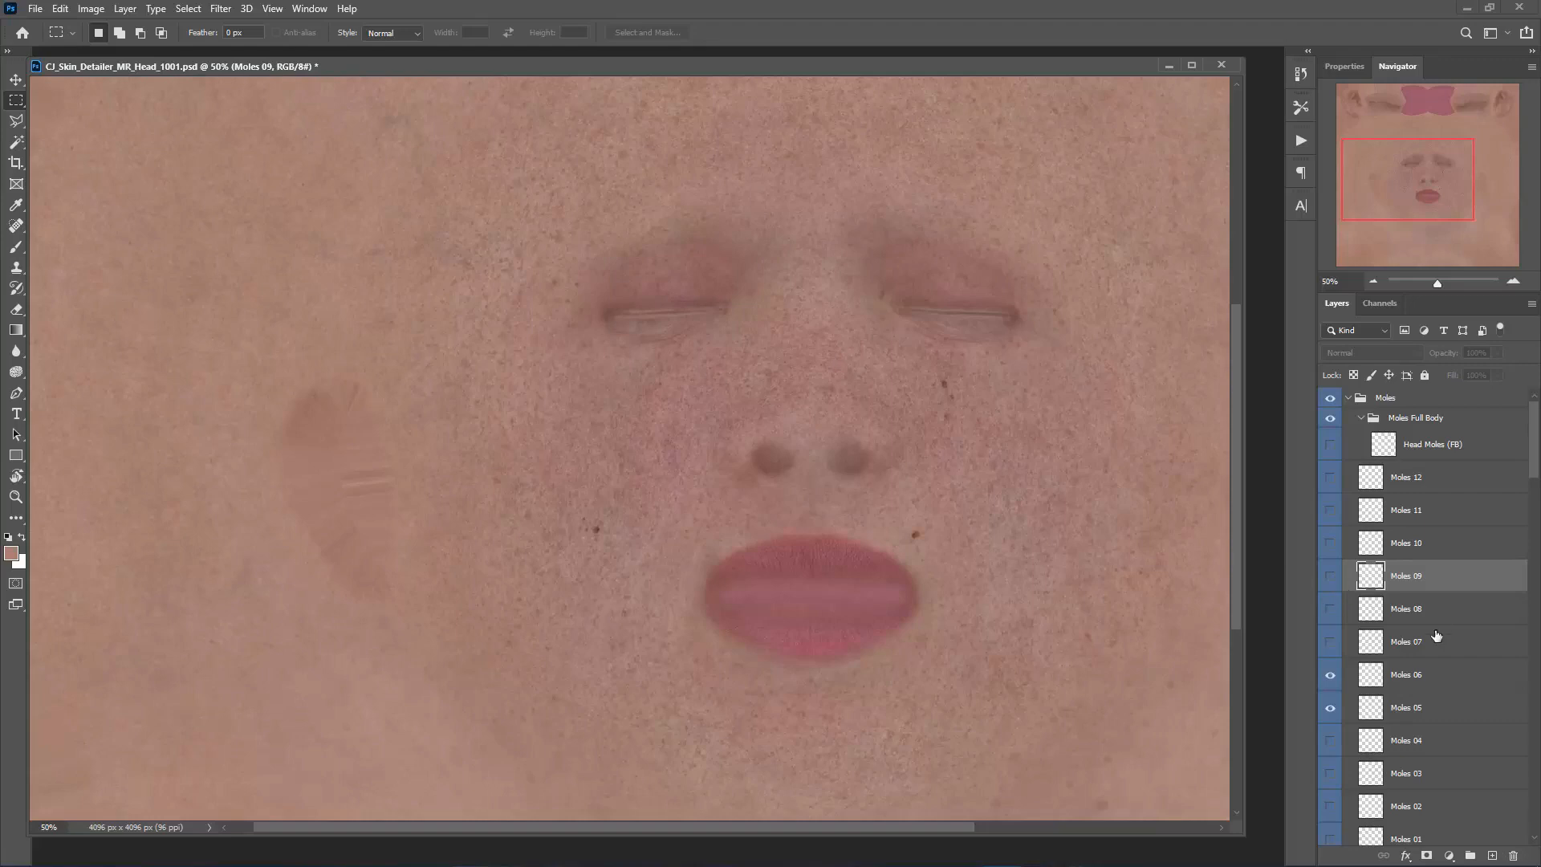
- Move the Moles 06 mole from beside the mouth up onto the cheek below the eye and clear any selection
left_click(1329, 675)
left_click(1336, 680)
left_click_drag(1410, 213, 1416, 227)
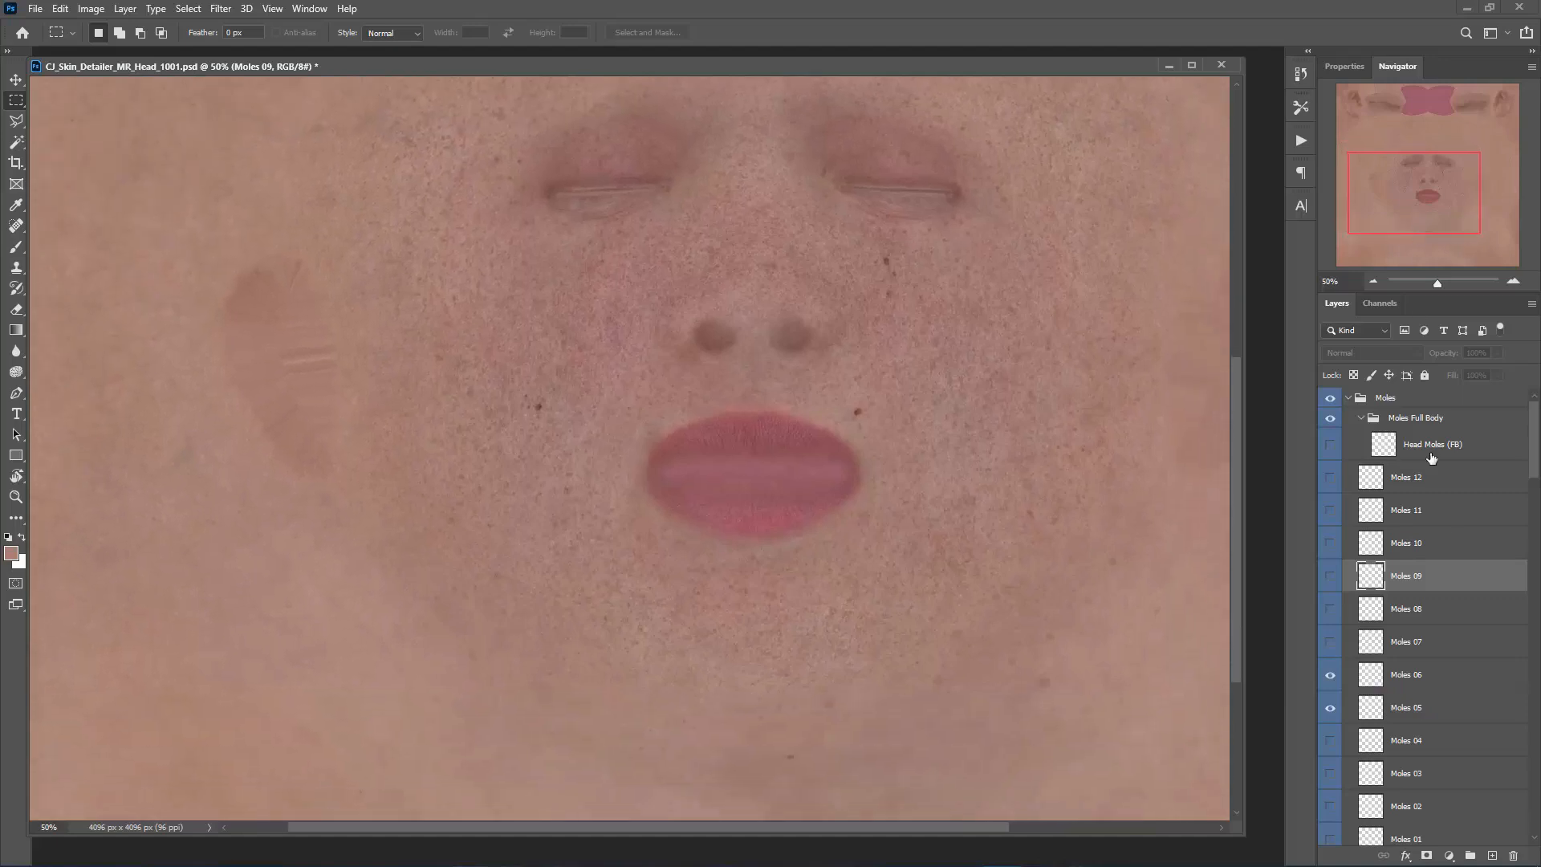
left_click(1331, 711)
left_click(1451, 678)
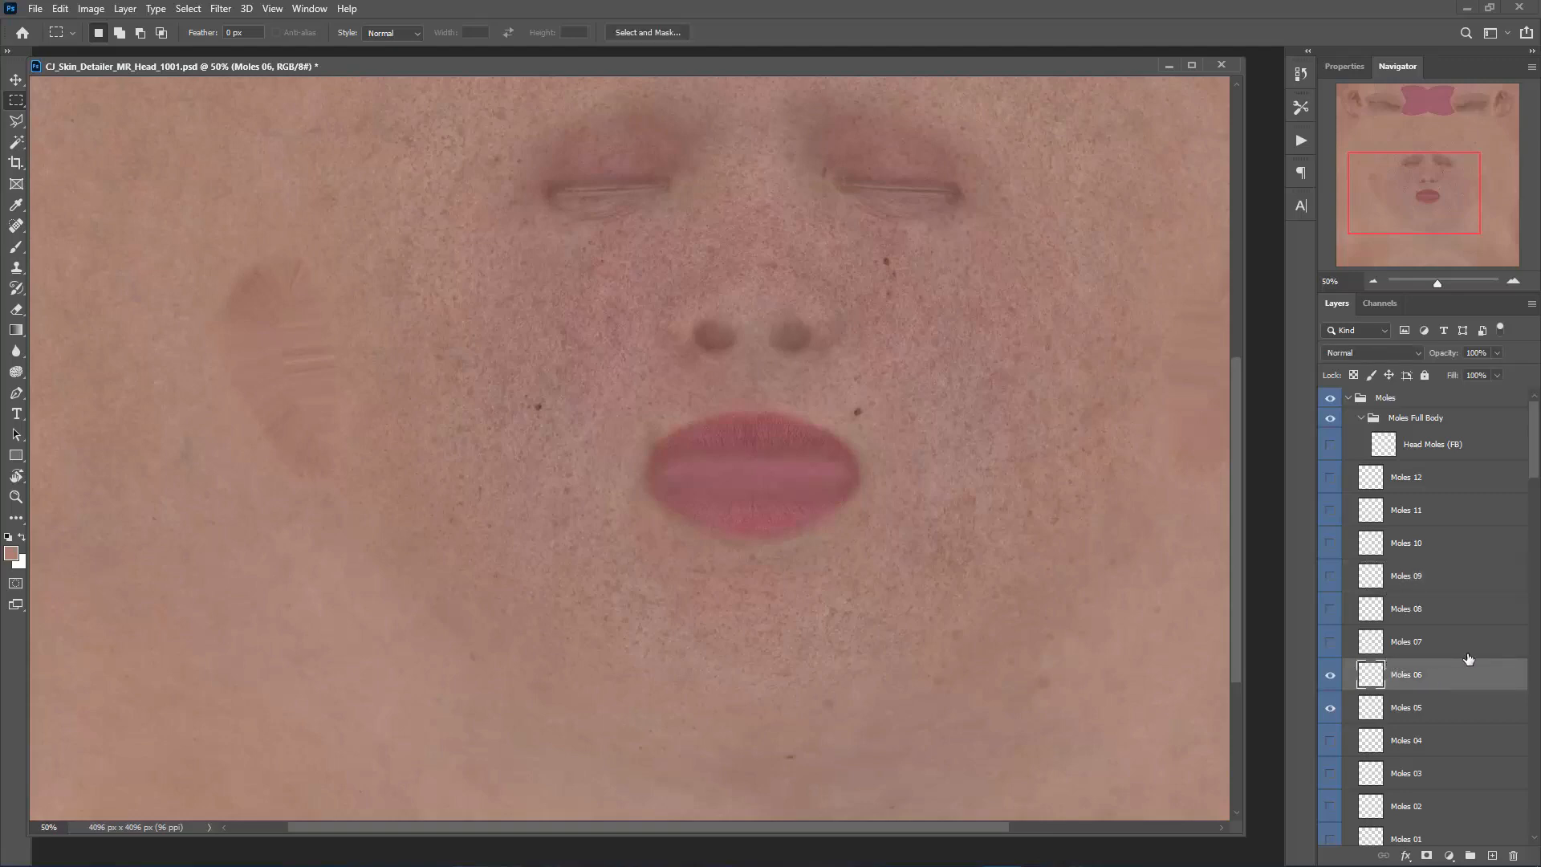
key("ctrl+t")
left_click_drag(507, 373, 583, 305)
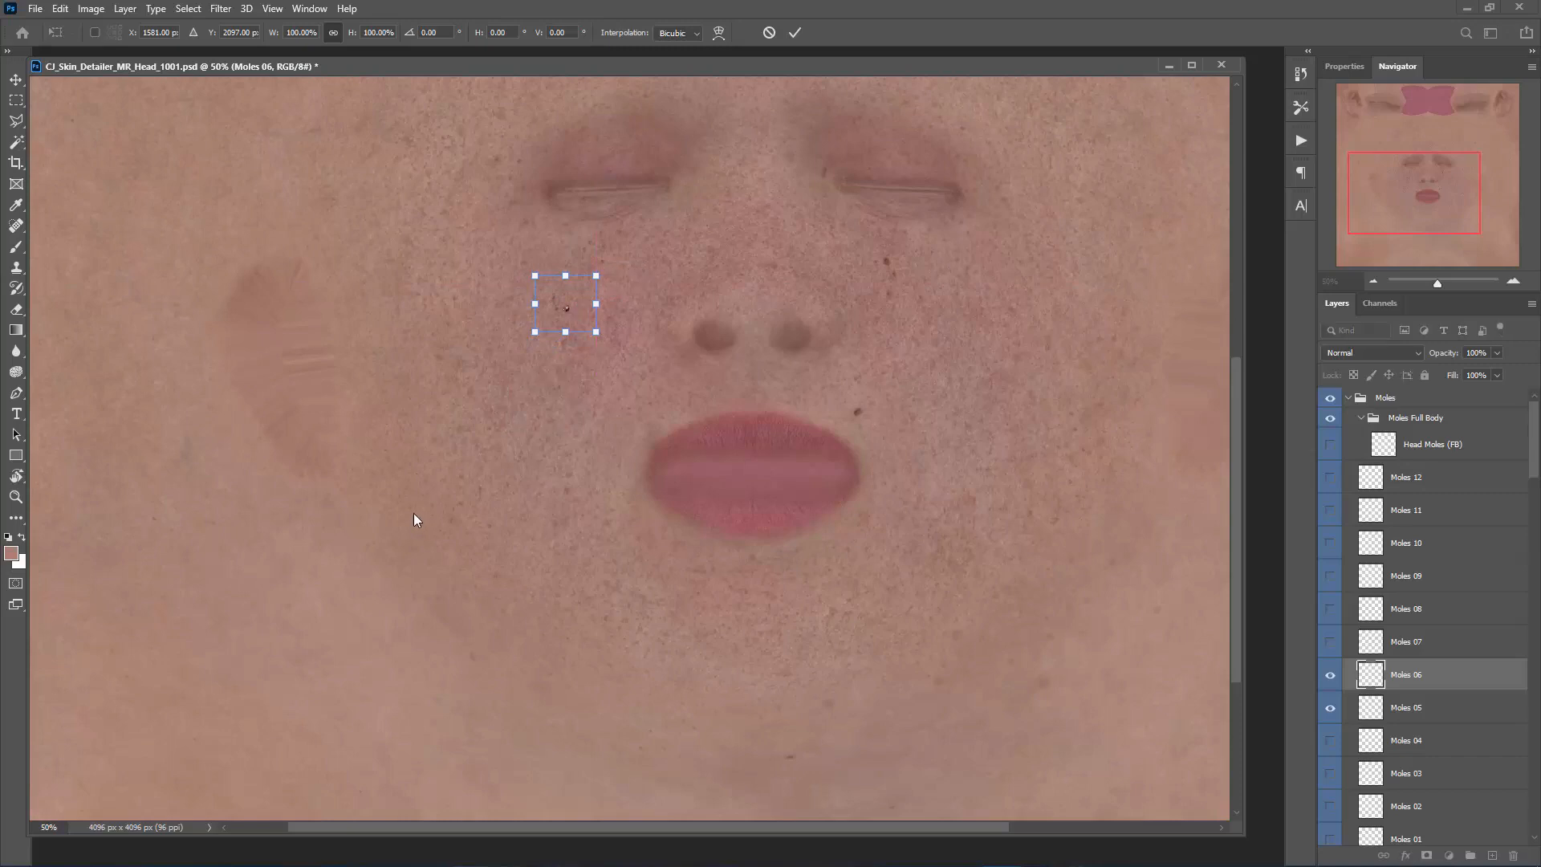
key("Return")
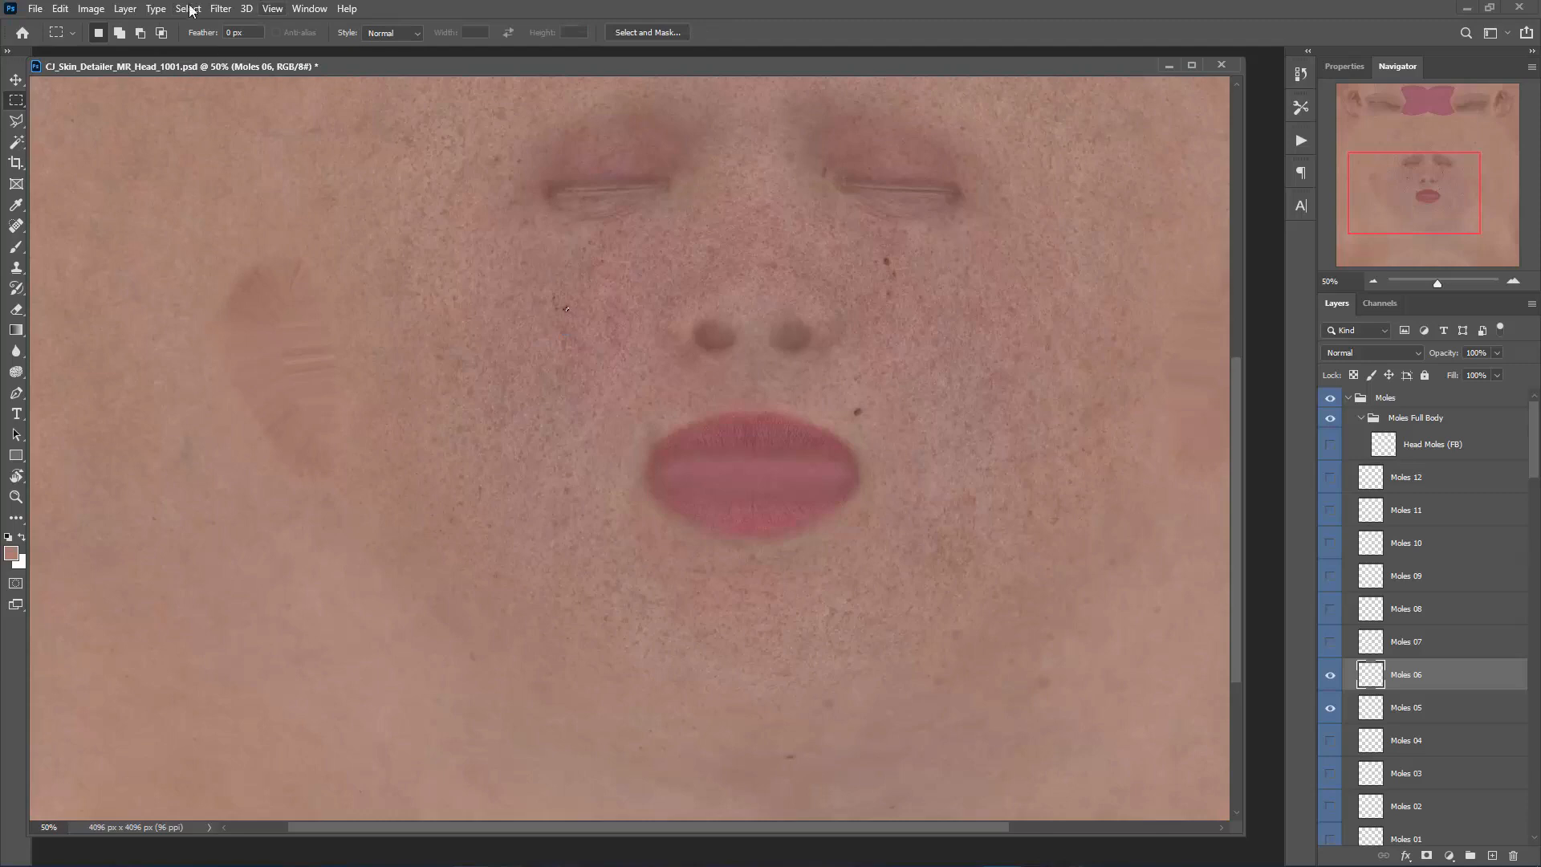
left_click(188, 9)
left_click(202, 45)
- Show the Head Moles (FB) layer and compare the neck area with and without its moles
left_click_drag(1409, 210, 1446, 211)
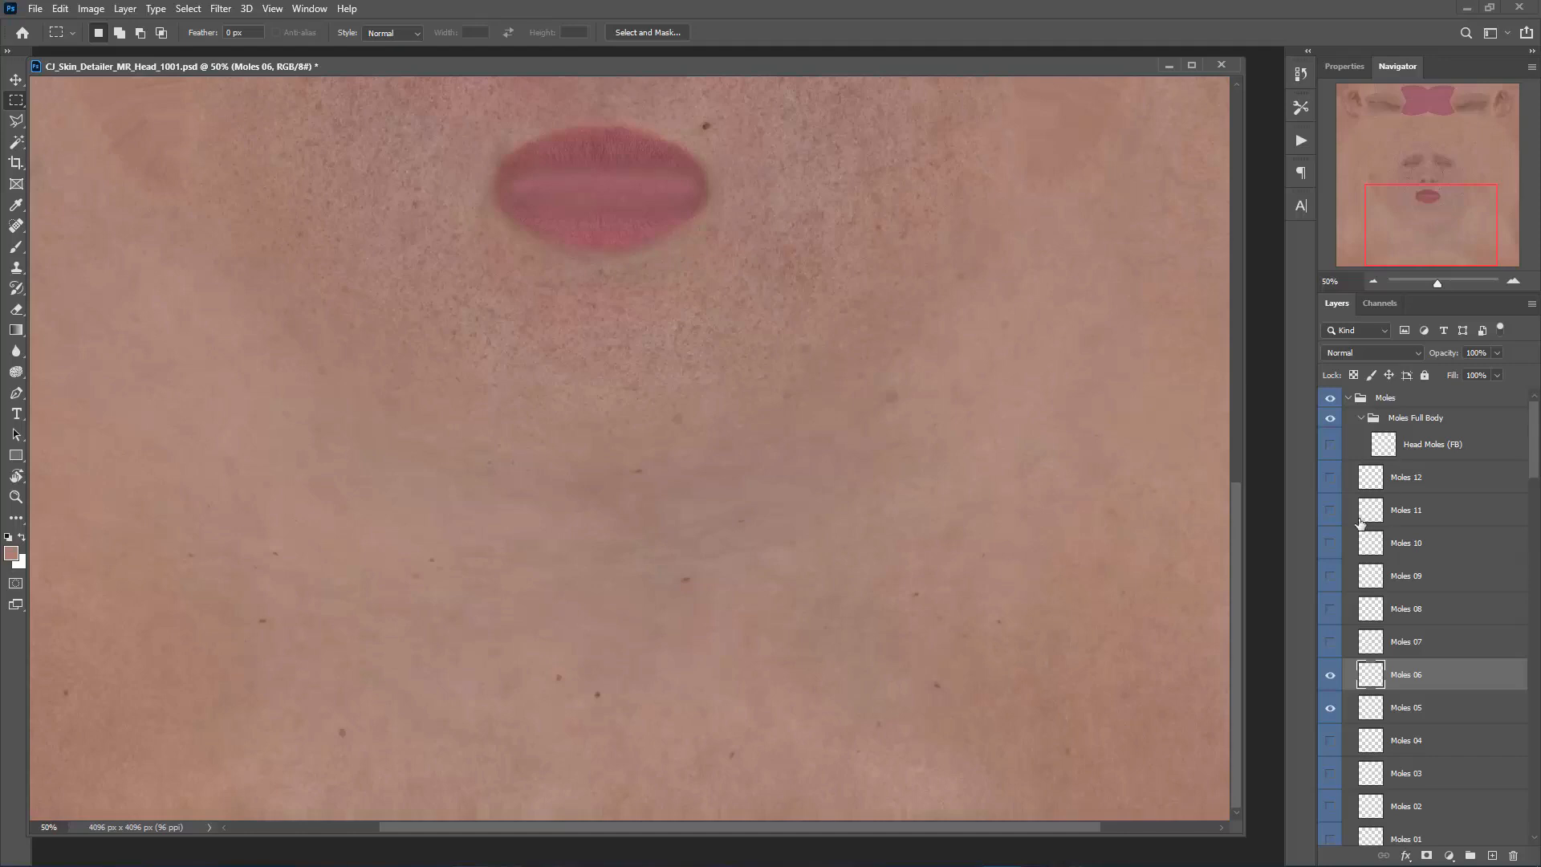
left_click(1331, 444)
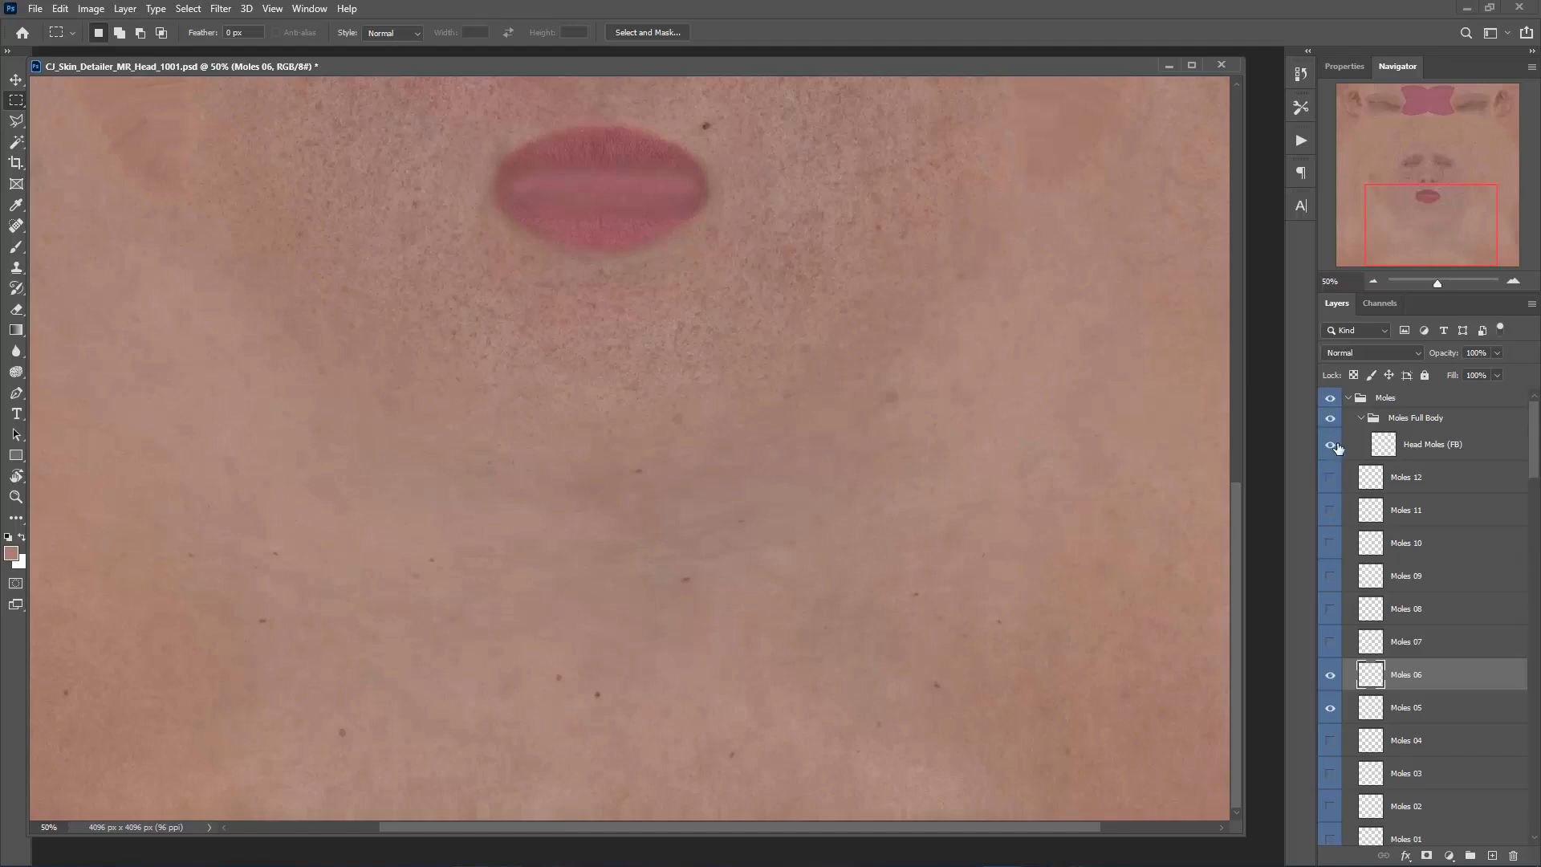
left_click(1444, 446)
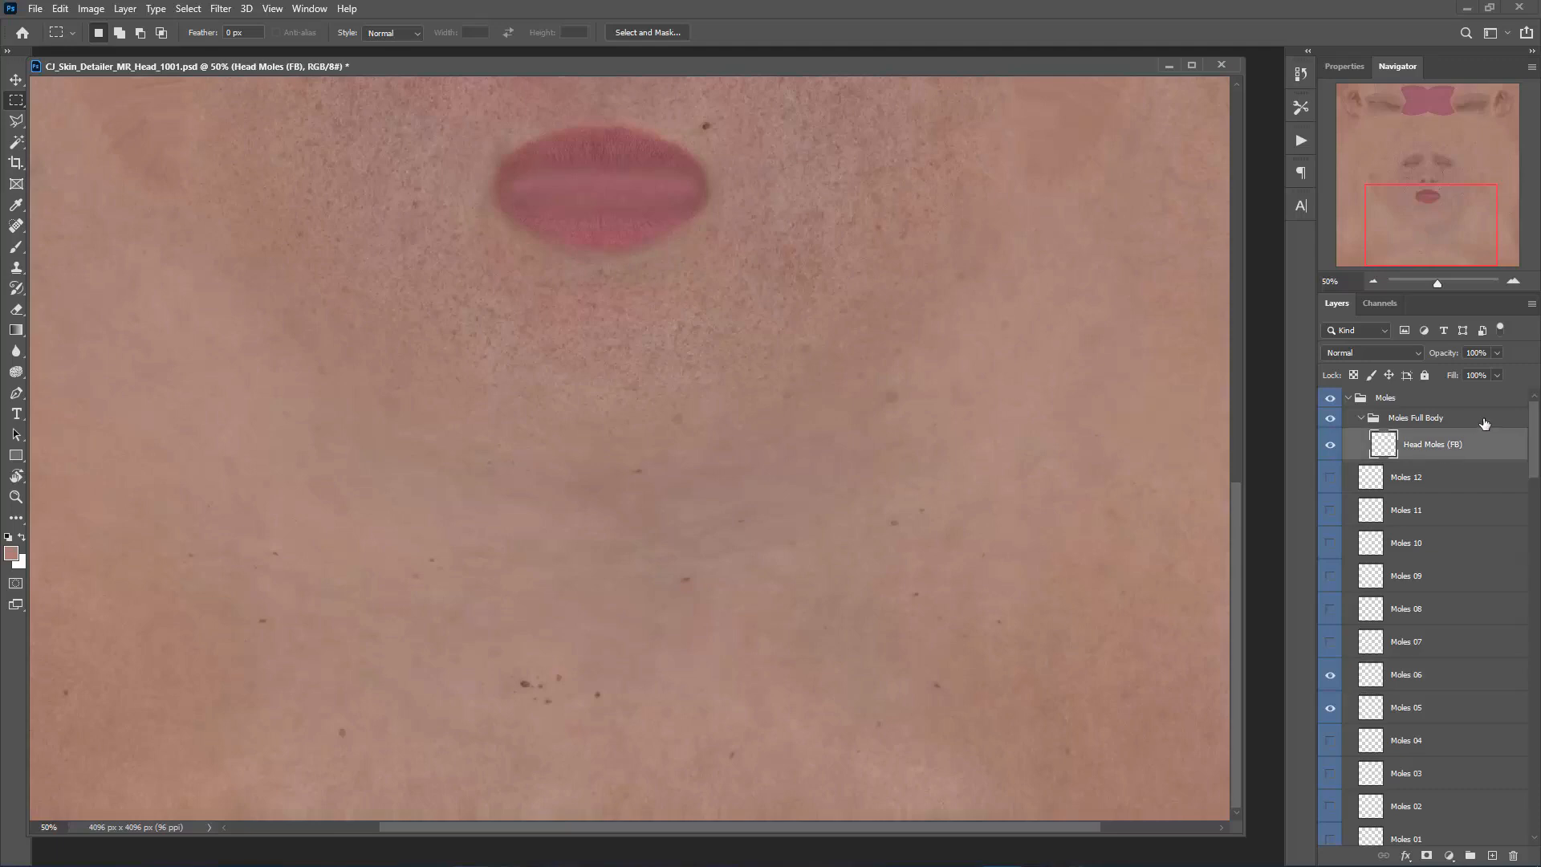
left_click(1329, 445)
left_click(1330, 445)
mouse_move(1413, 229)
left_mouse_down()
mouse_move(1389, 238)
mouse_move(1404, 237)
left_mouse_up()
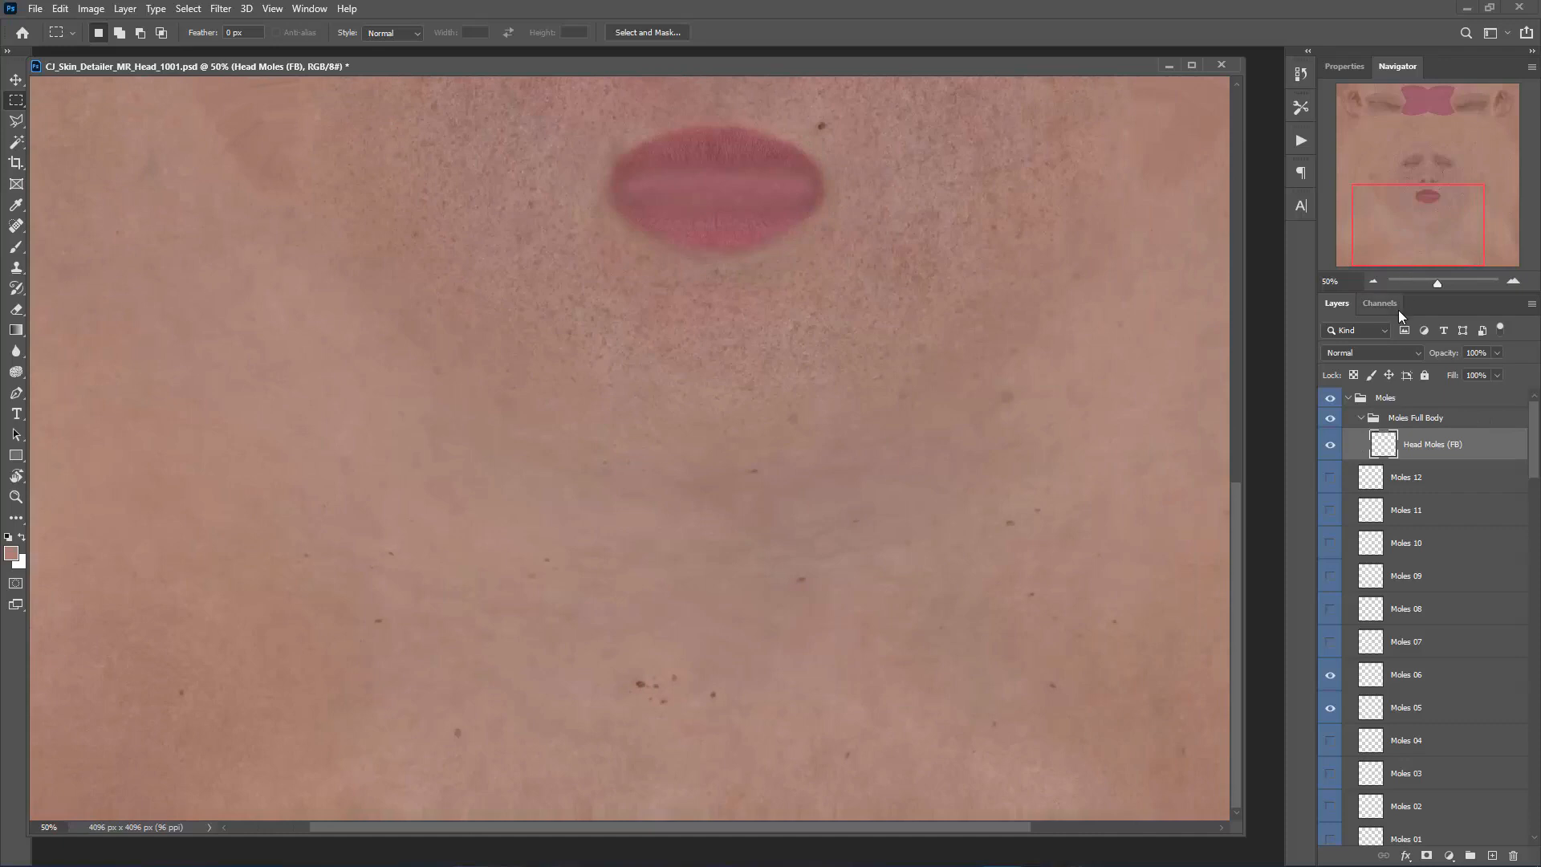
left_click(1372, 282)
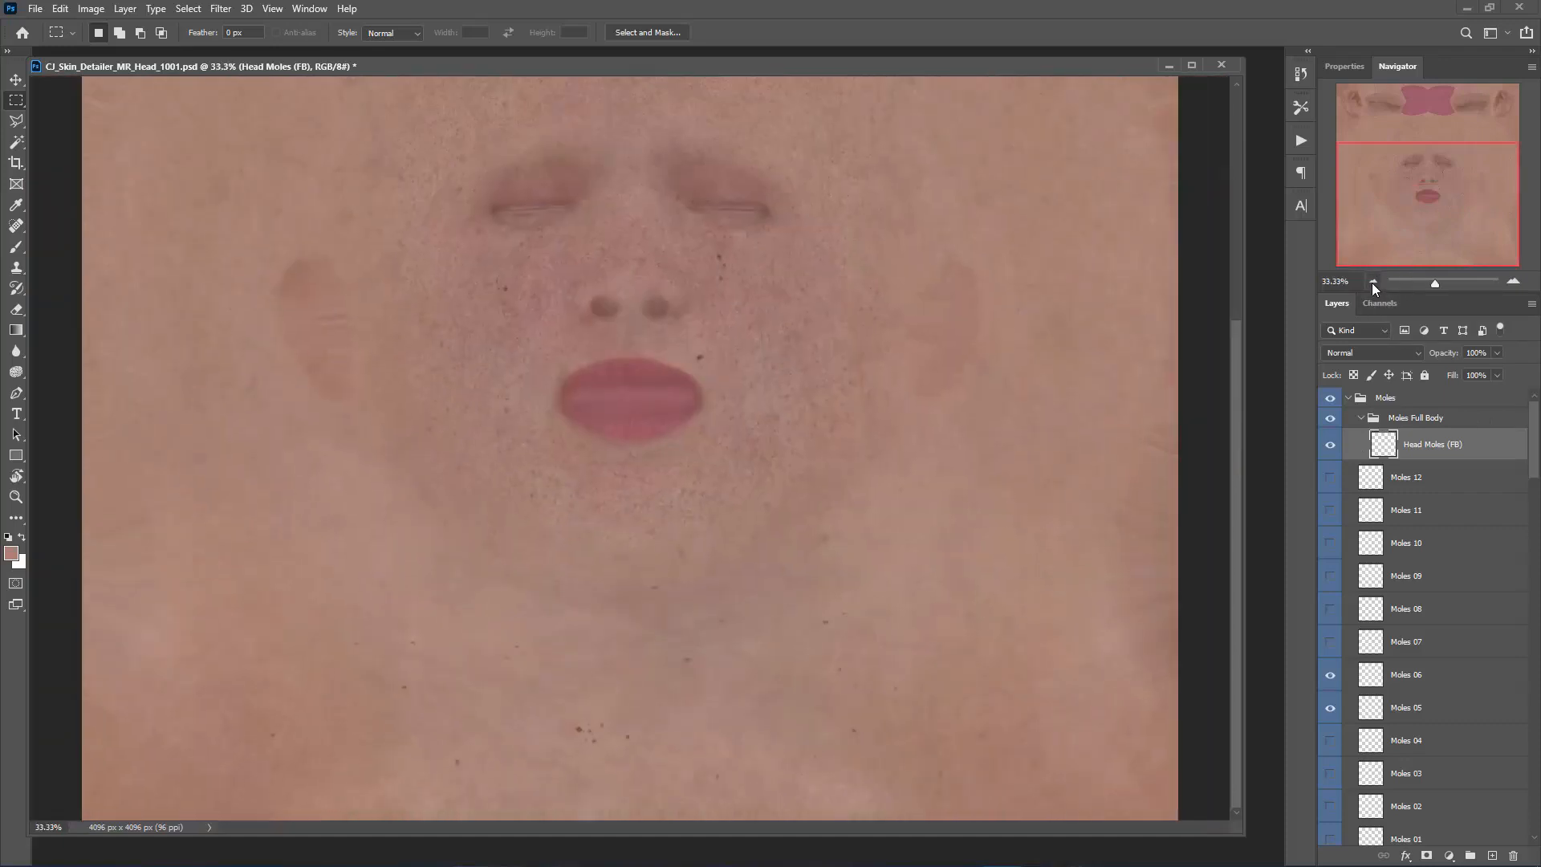
left_click_drag(1418, 217, 1482, 195)
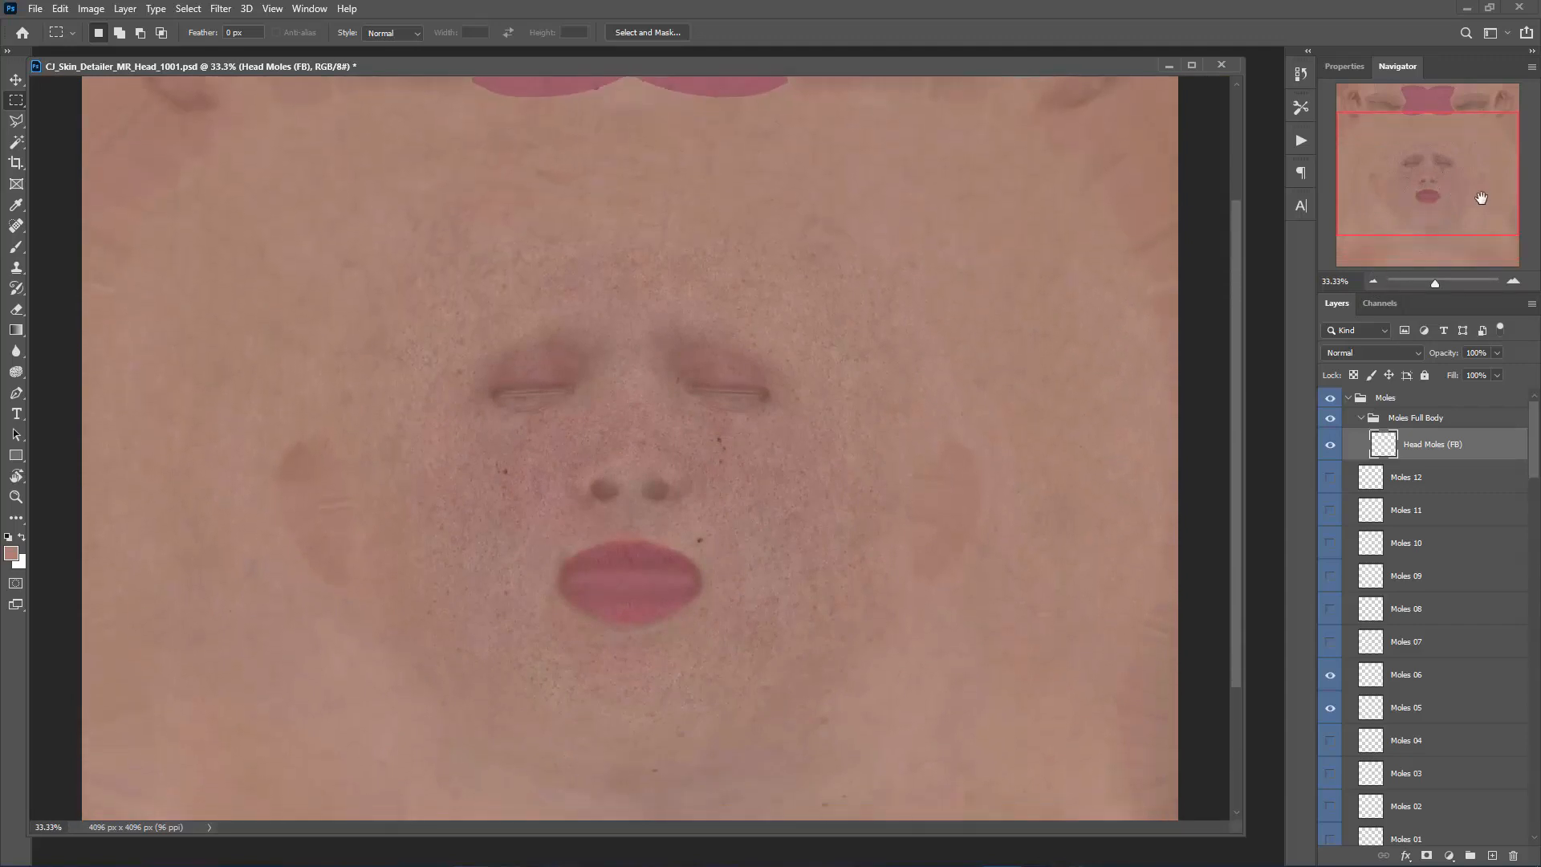
mouse_move(1534, 427)
left_mouse_down()
mouse_move(1535, 737)
mouse_move(1536, 401)
left_mouse_up()
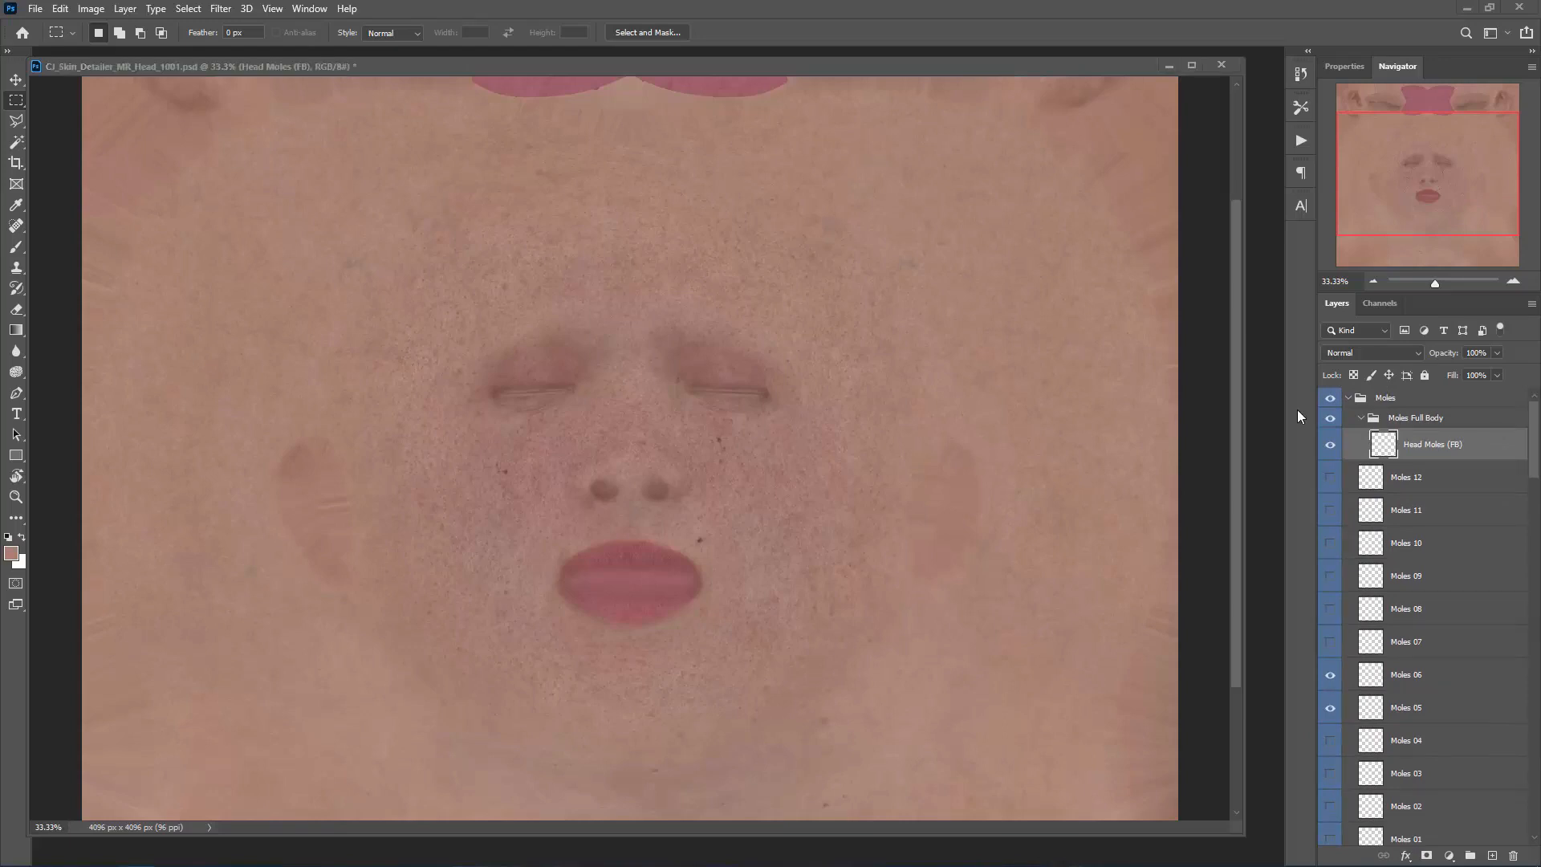
- Open the base texture G9Feminine01_Head_D_1001.jpg from the Feminine_01 folder and arrange both document windows side by side
left_click_drag(1540, 100, 883, 61)
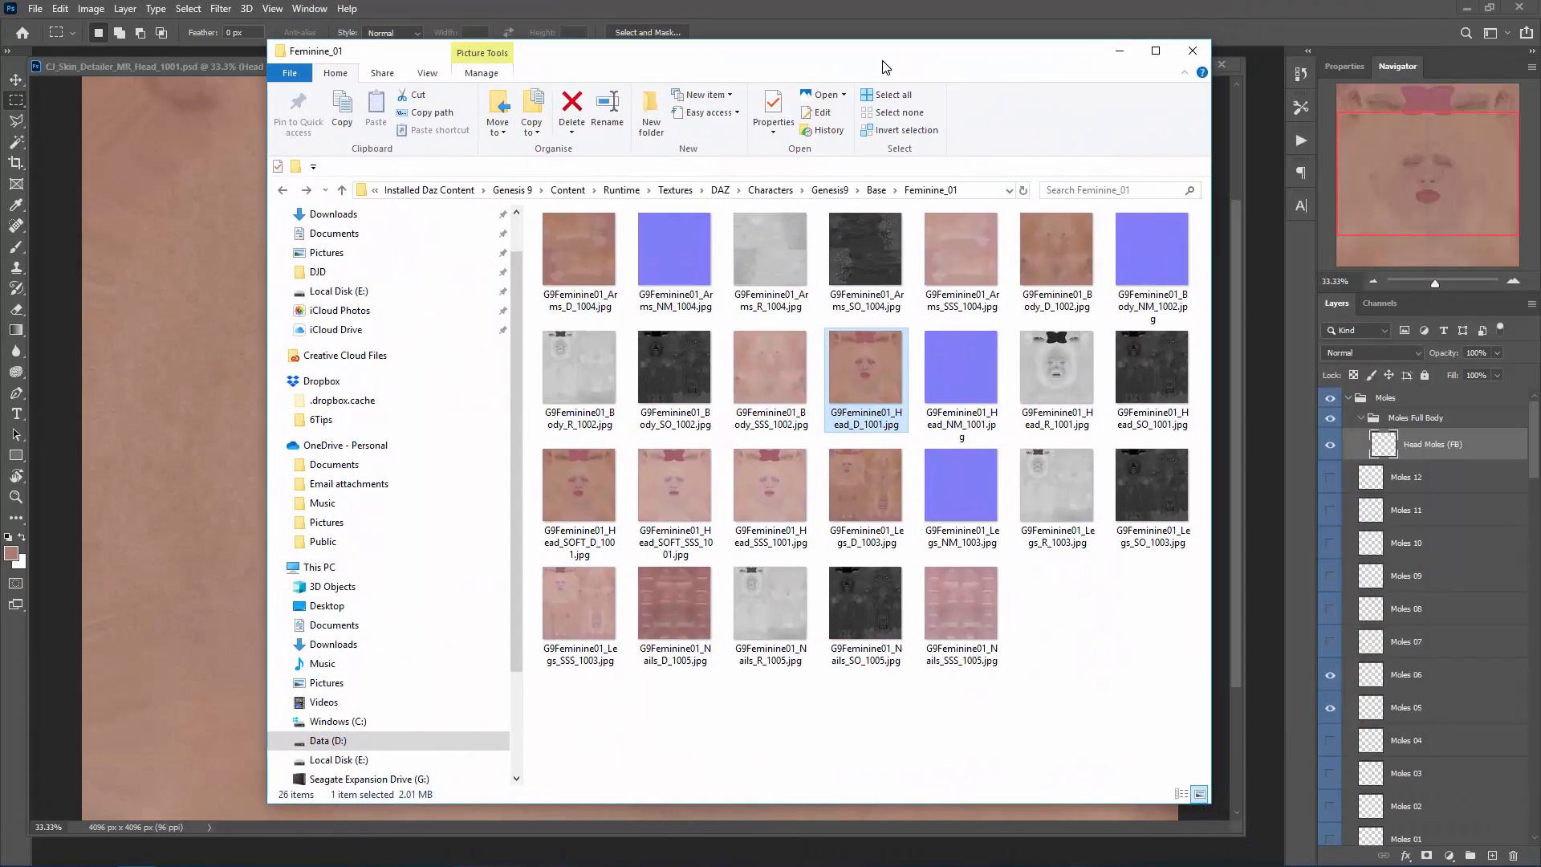
left_click_drag(852, 365, 1269, 446)
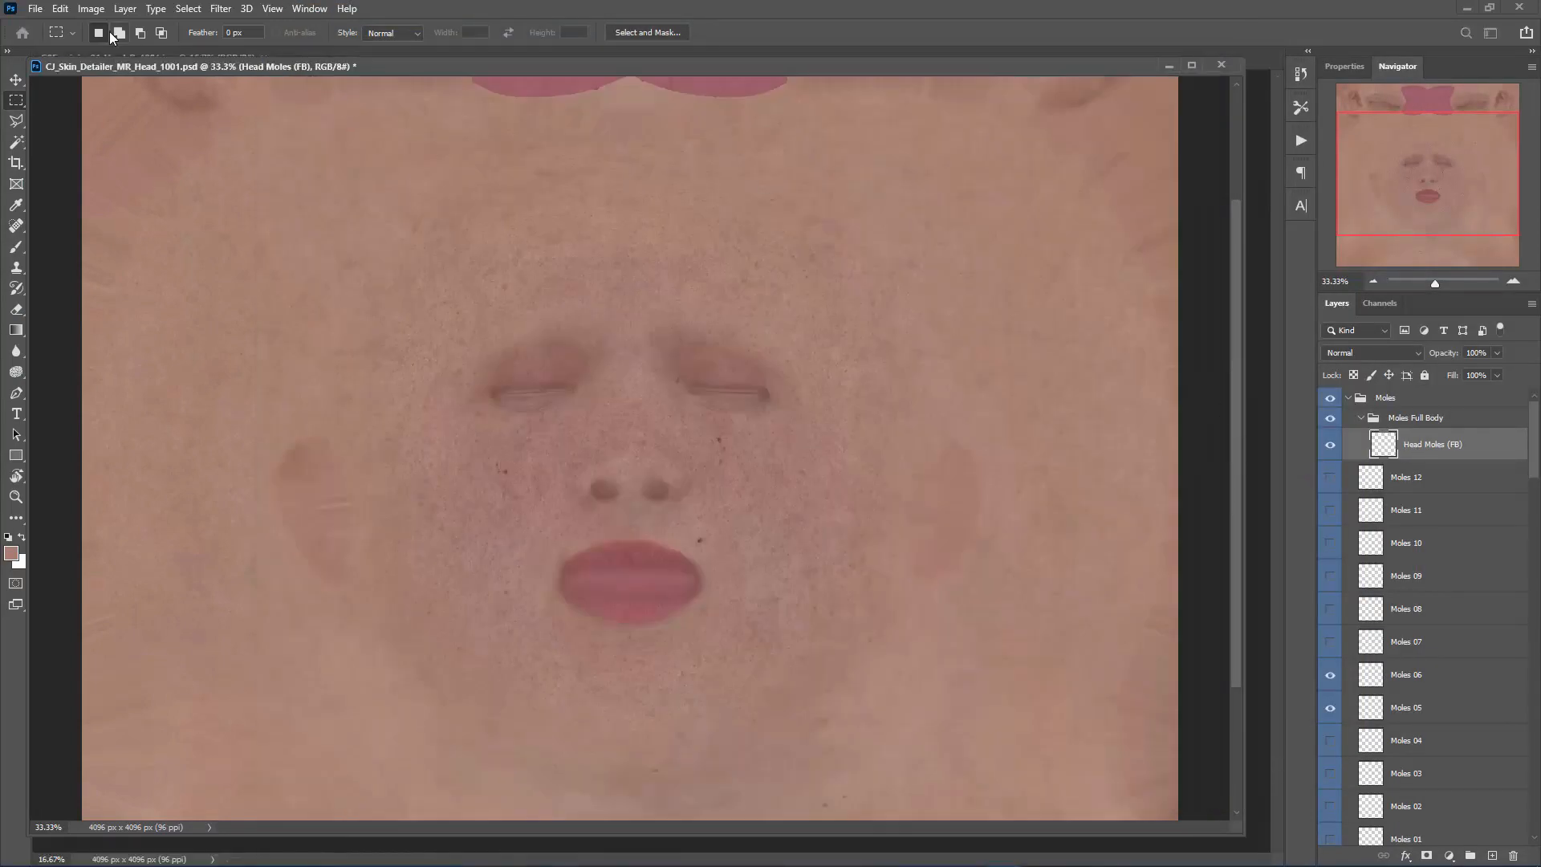
left_click_drag(149, 54, 119, 187)
left_click_drag(362, 70, 410, 119)
left_click(59, 186)
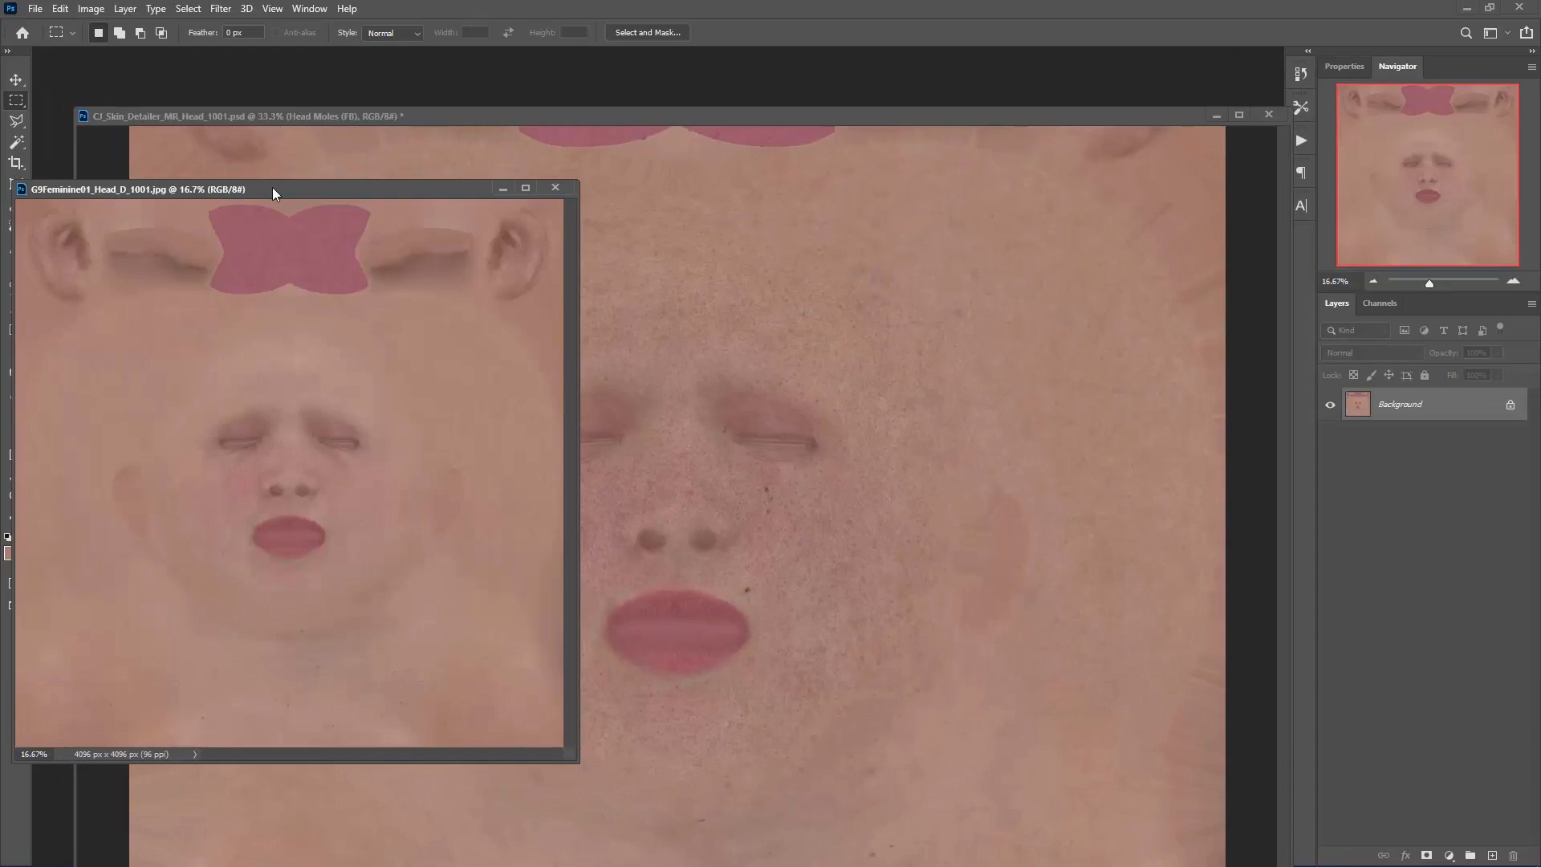
- Copy the base texture's Background layer into CJ_Skin_Detailer_MR_Head_1001.psd and place it above the Moles group
left_click(281, 117)
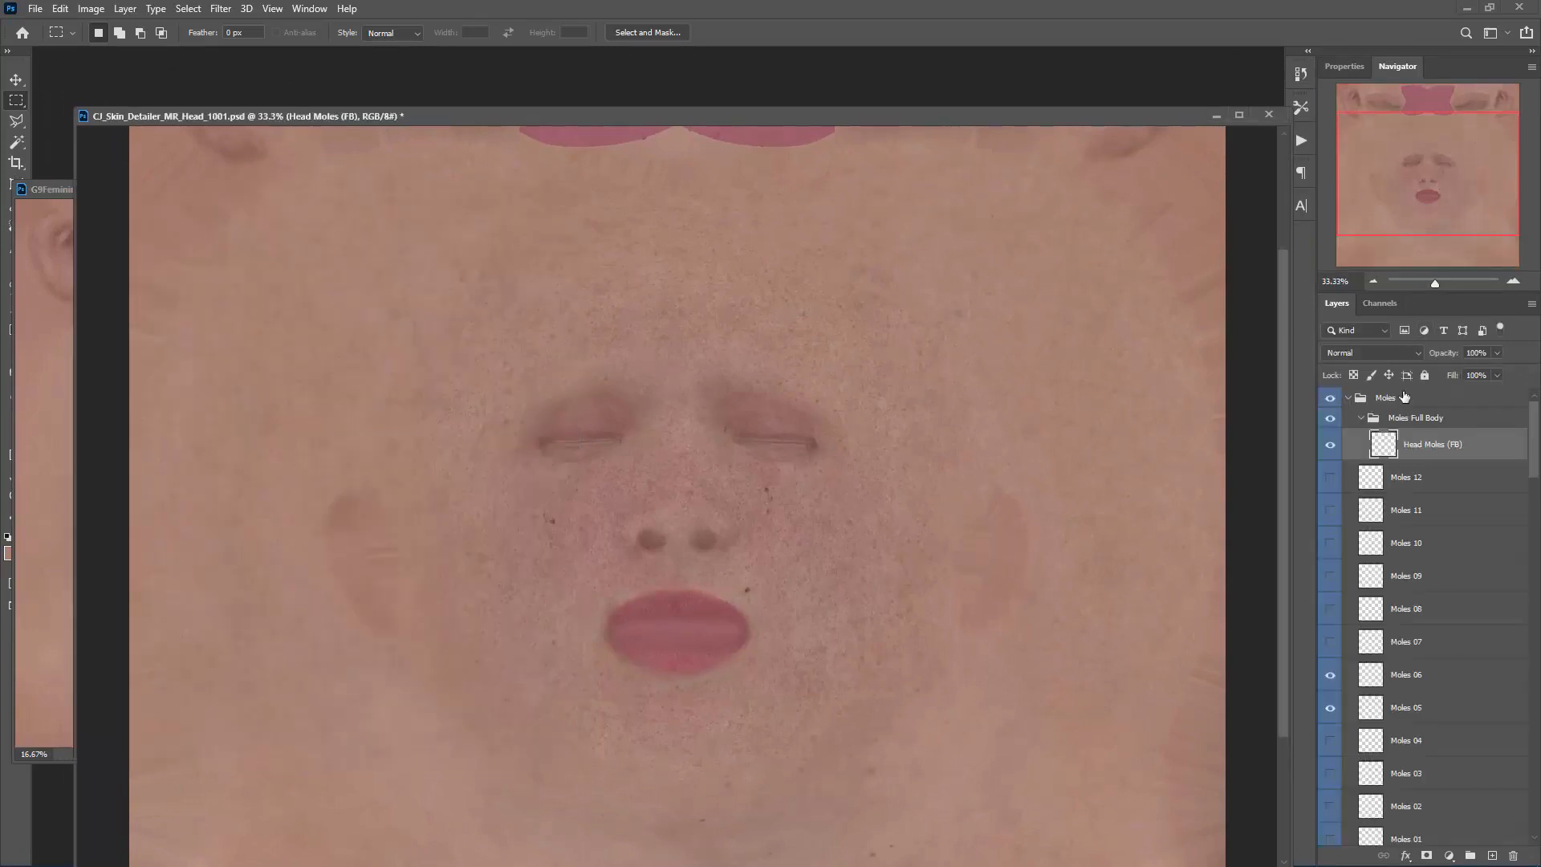
left_click(41, 189)
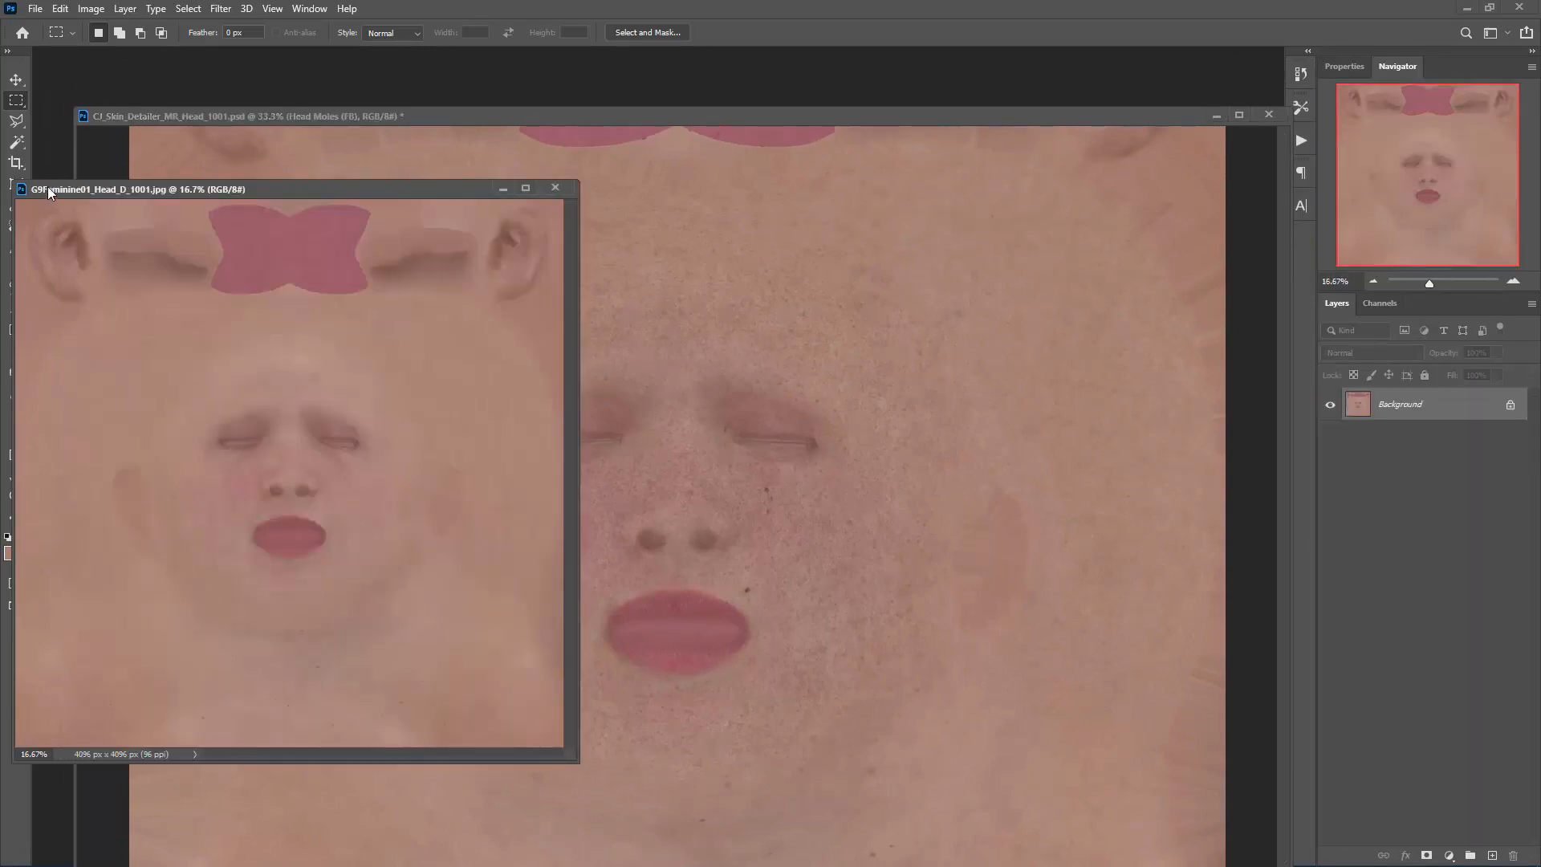
left_click(849, 116)
left_click(1424, 402)
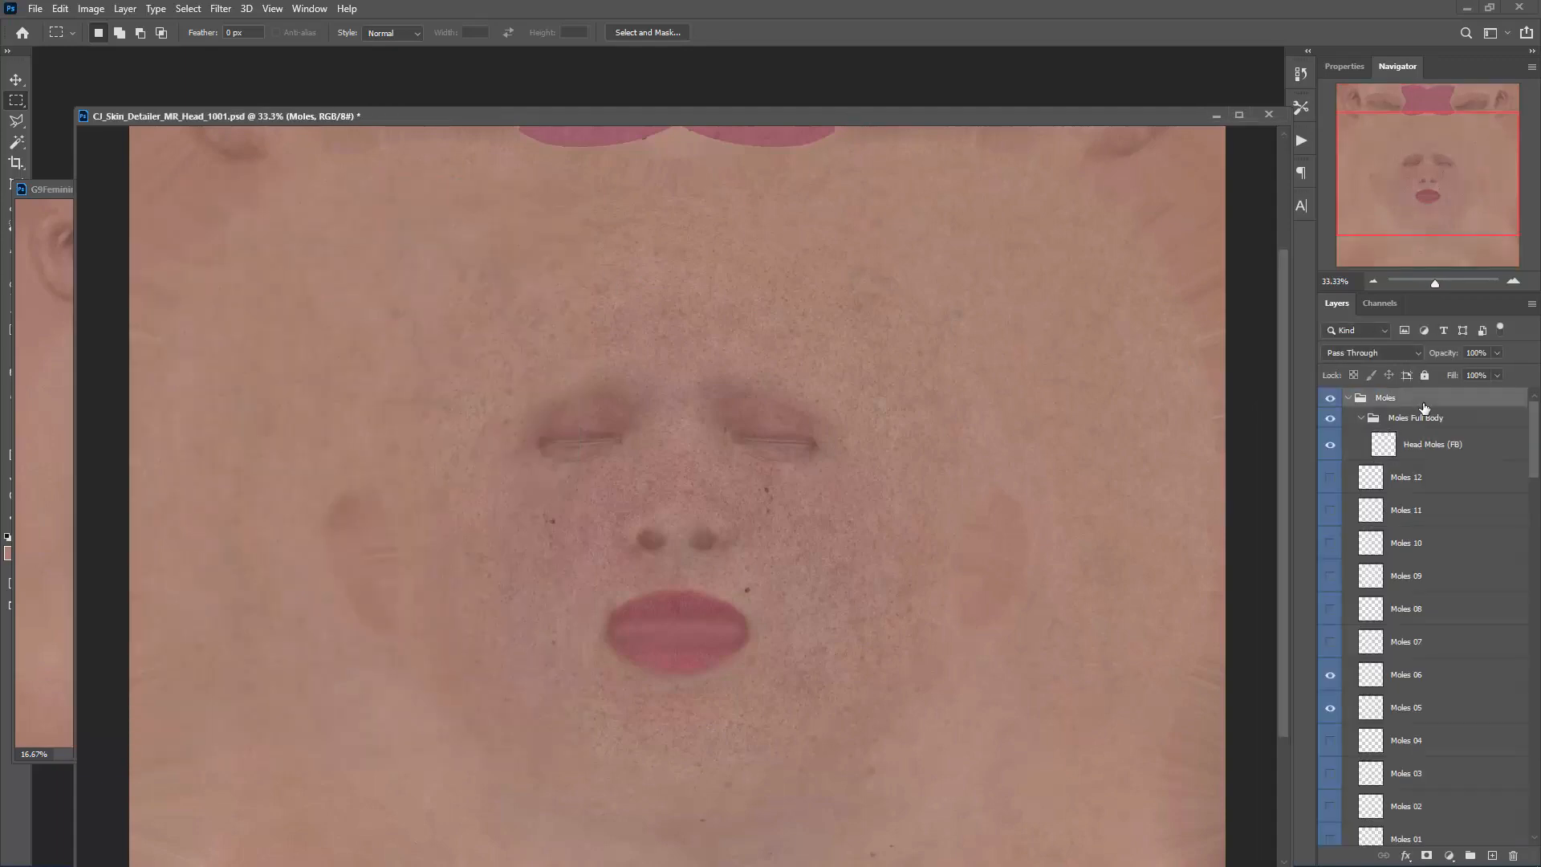
left_click(38, 193)
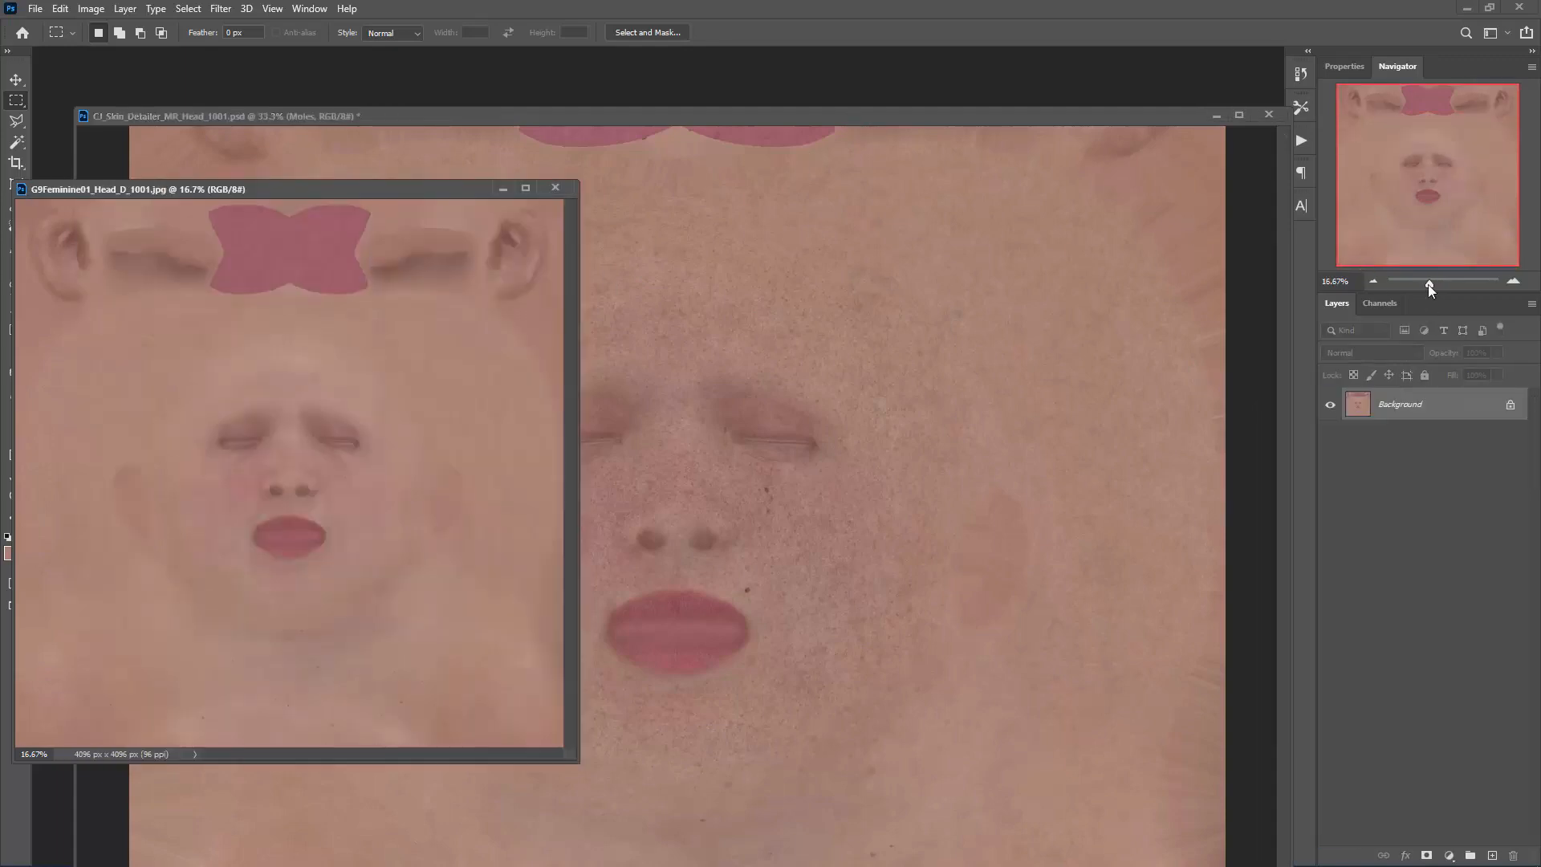
left_click_drag(1316, 404, 1036, 381)
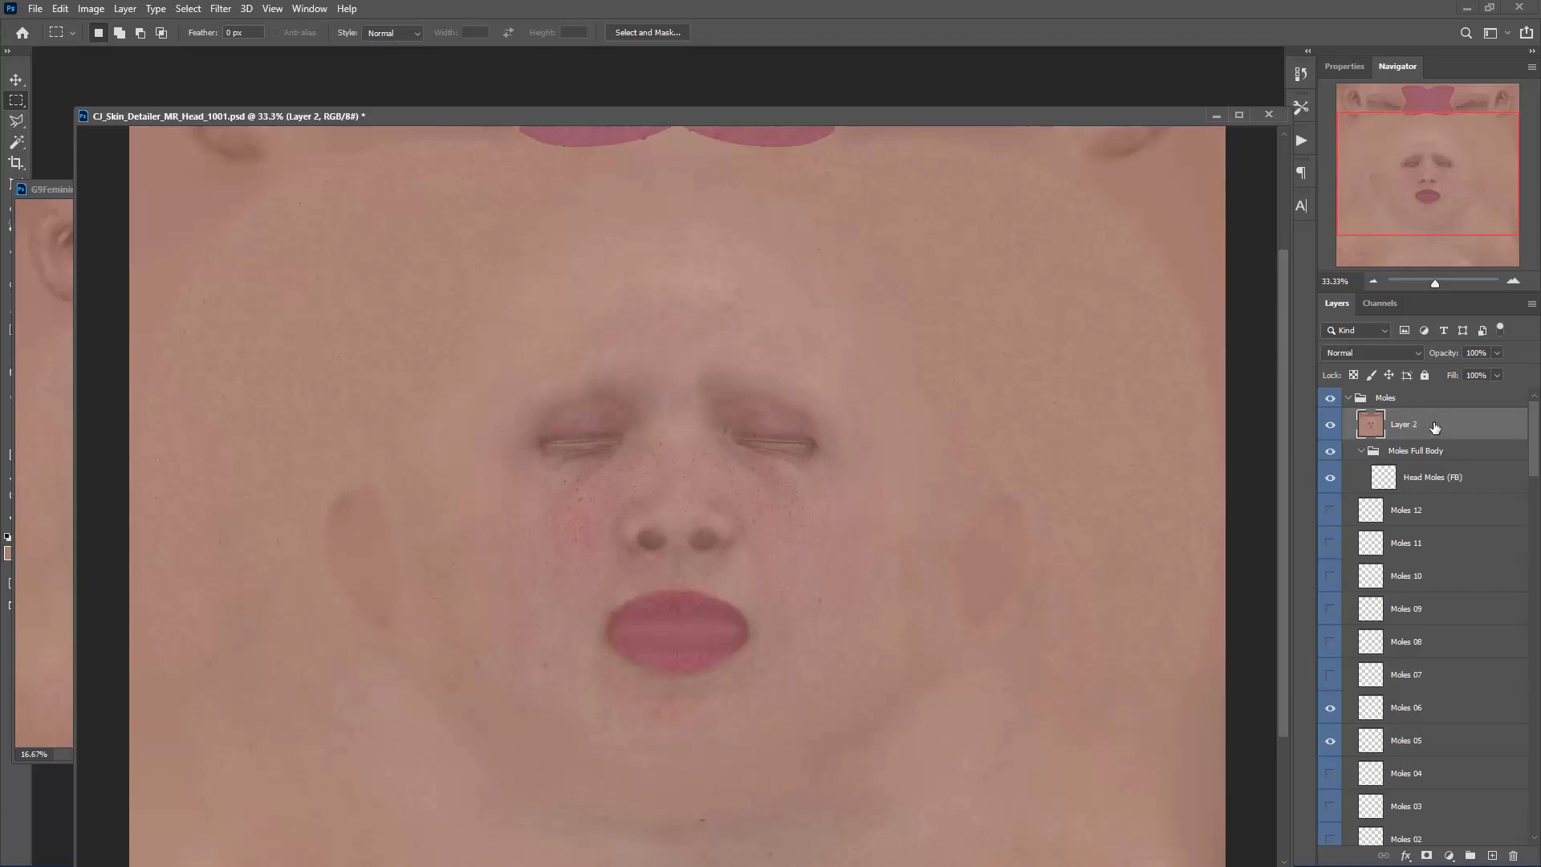
left_click_drag(1436, 430, 1438, 397)
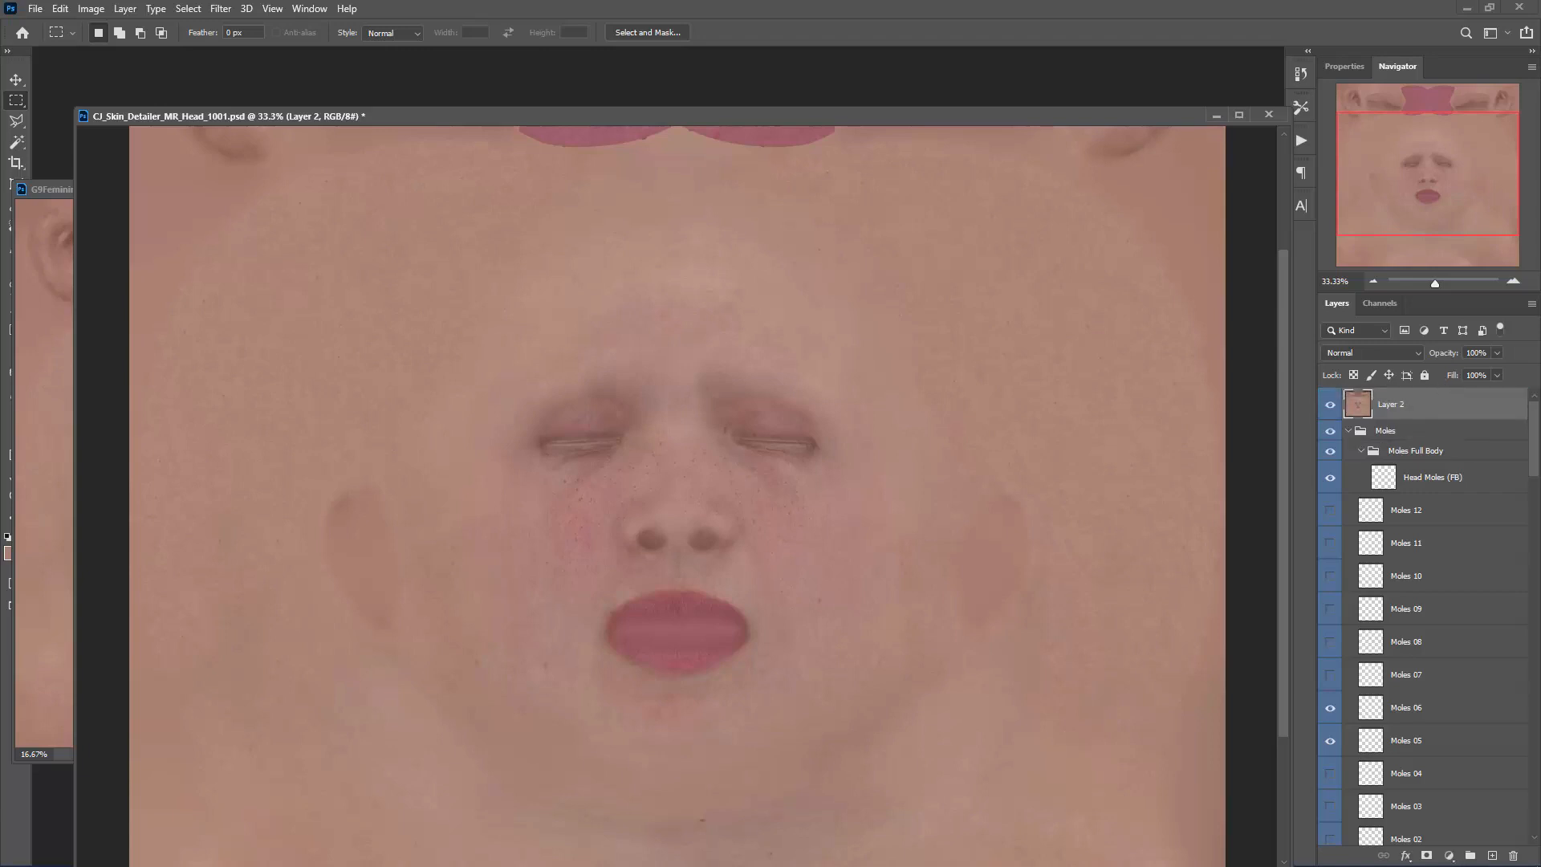
- Compare the original base texture with the detailed skin by toggling the imported layer's visibility
left_click_drag(1459, 224, 1461, 234)
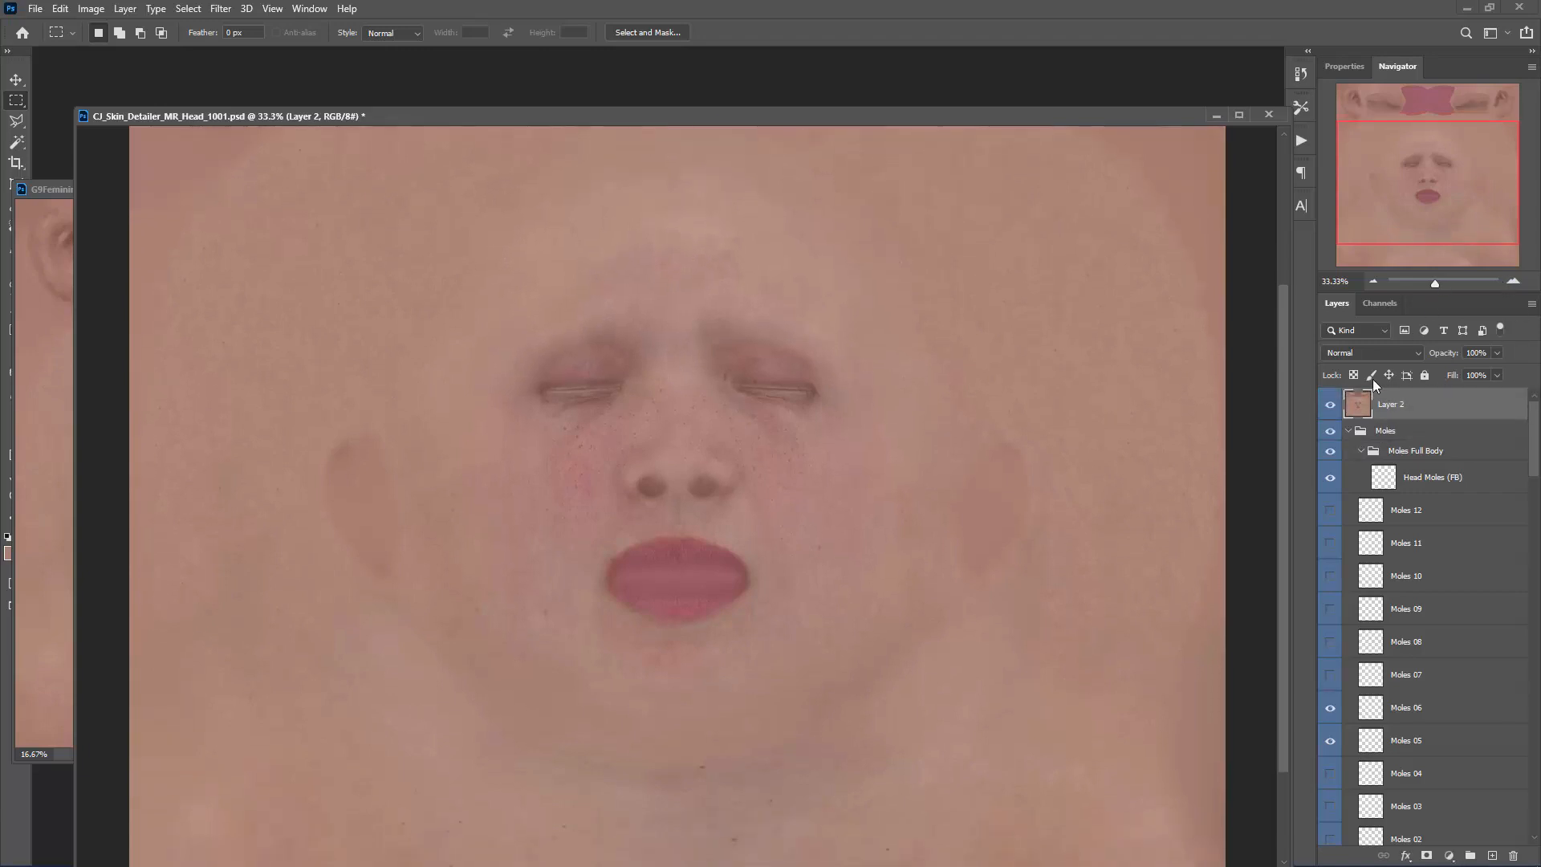
left_click(1330, 405)
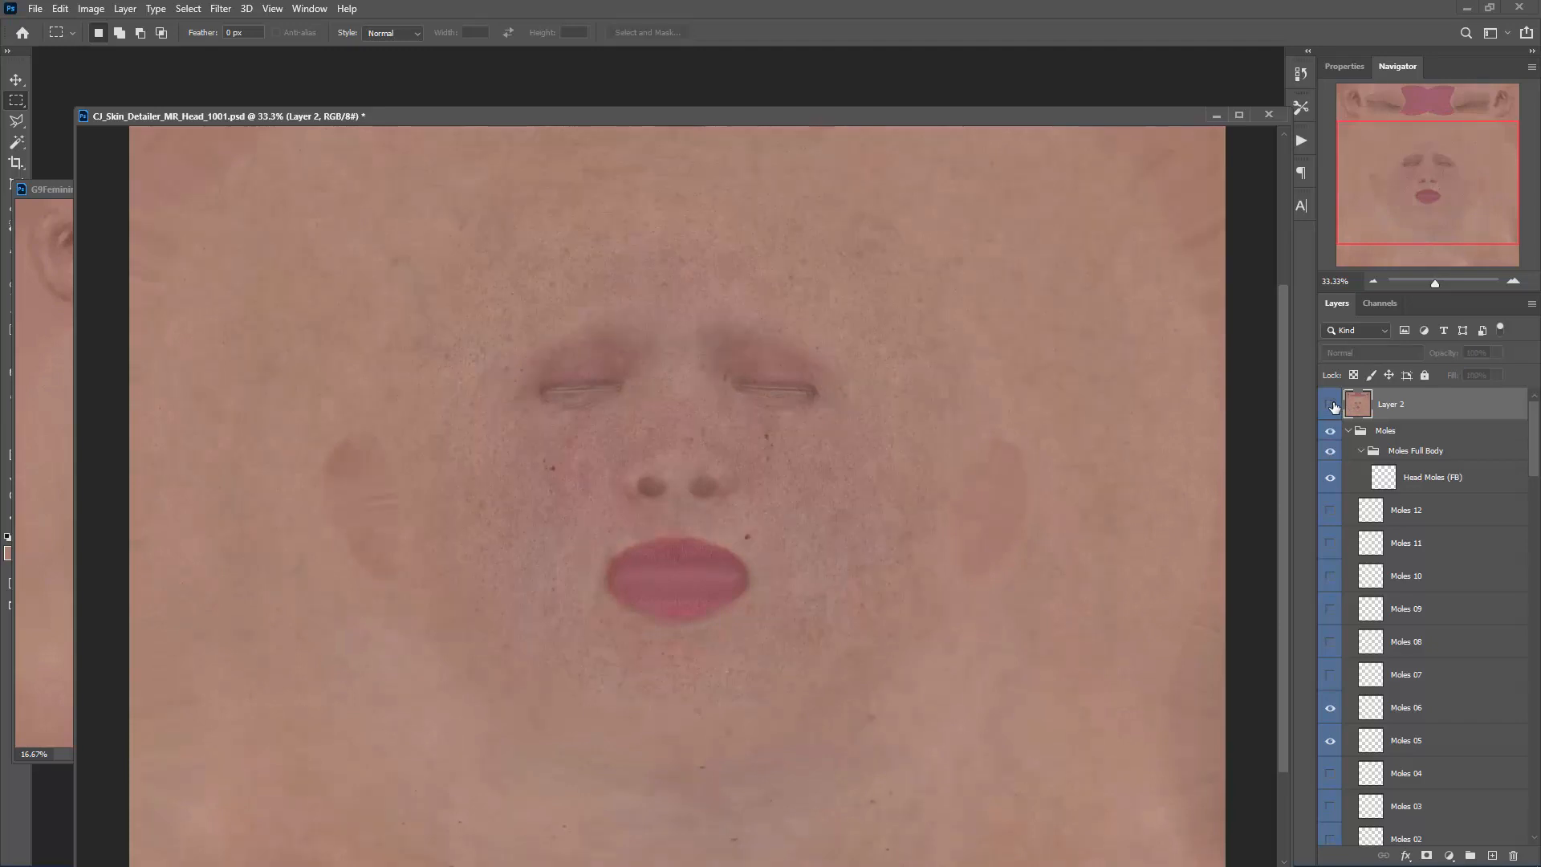
left_click(1330, 405)
left_click(1332, 406)
left_click(1331, 406)
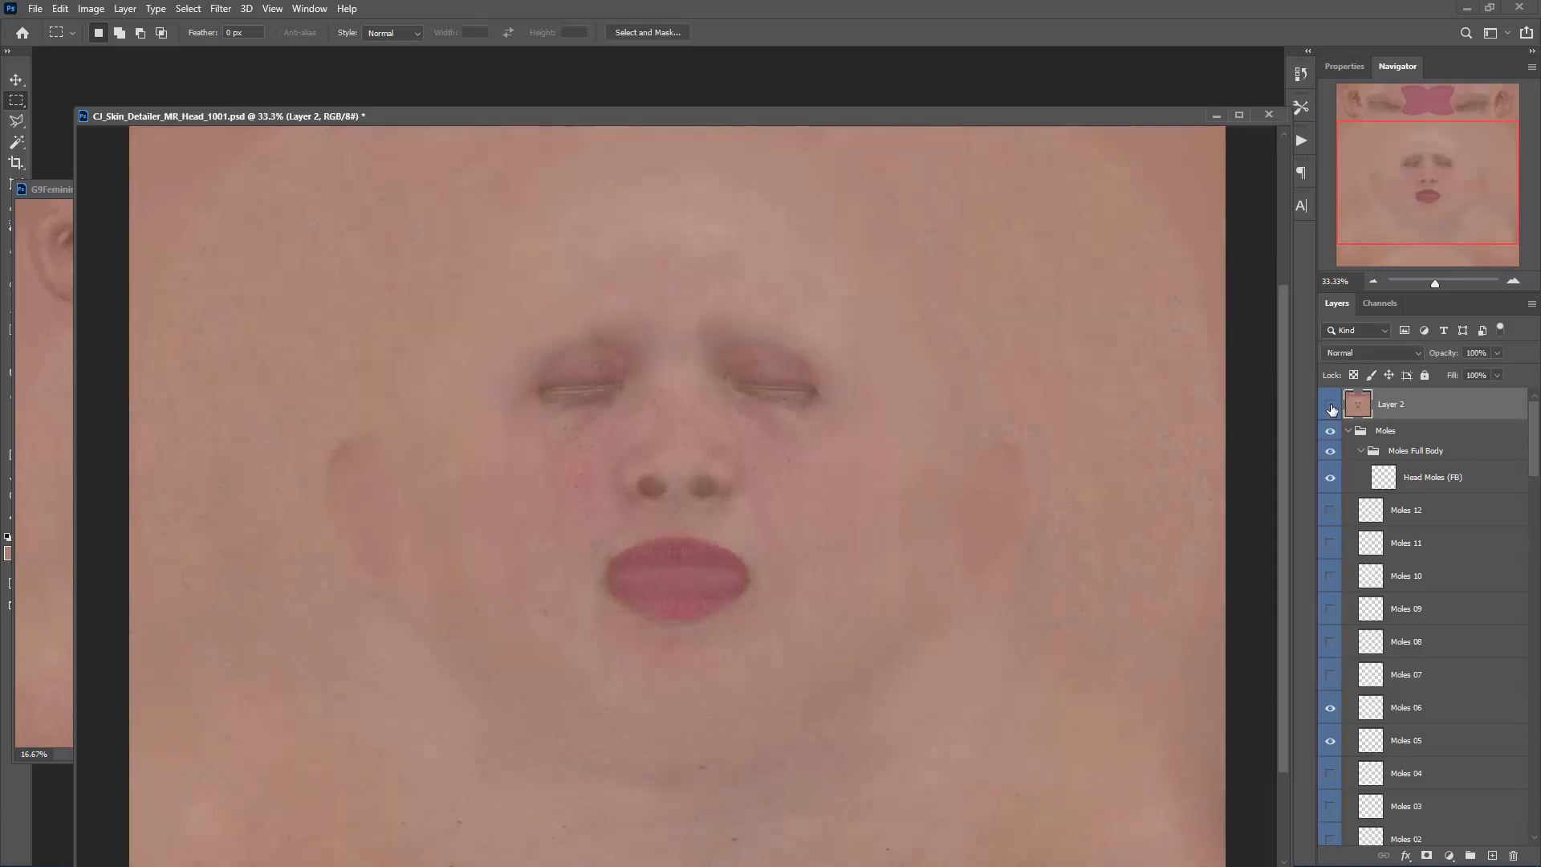
left_click(1331, 406)
left_click(1331, 406)
- Delete the imported base texture layer and close the G9Feminine01_Head_D_1001.jpg document
left_click_drag(1467, 407, 1513, 854)
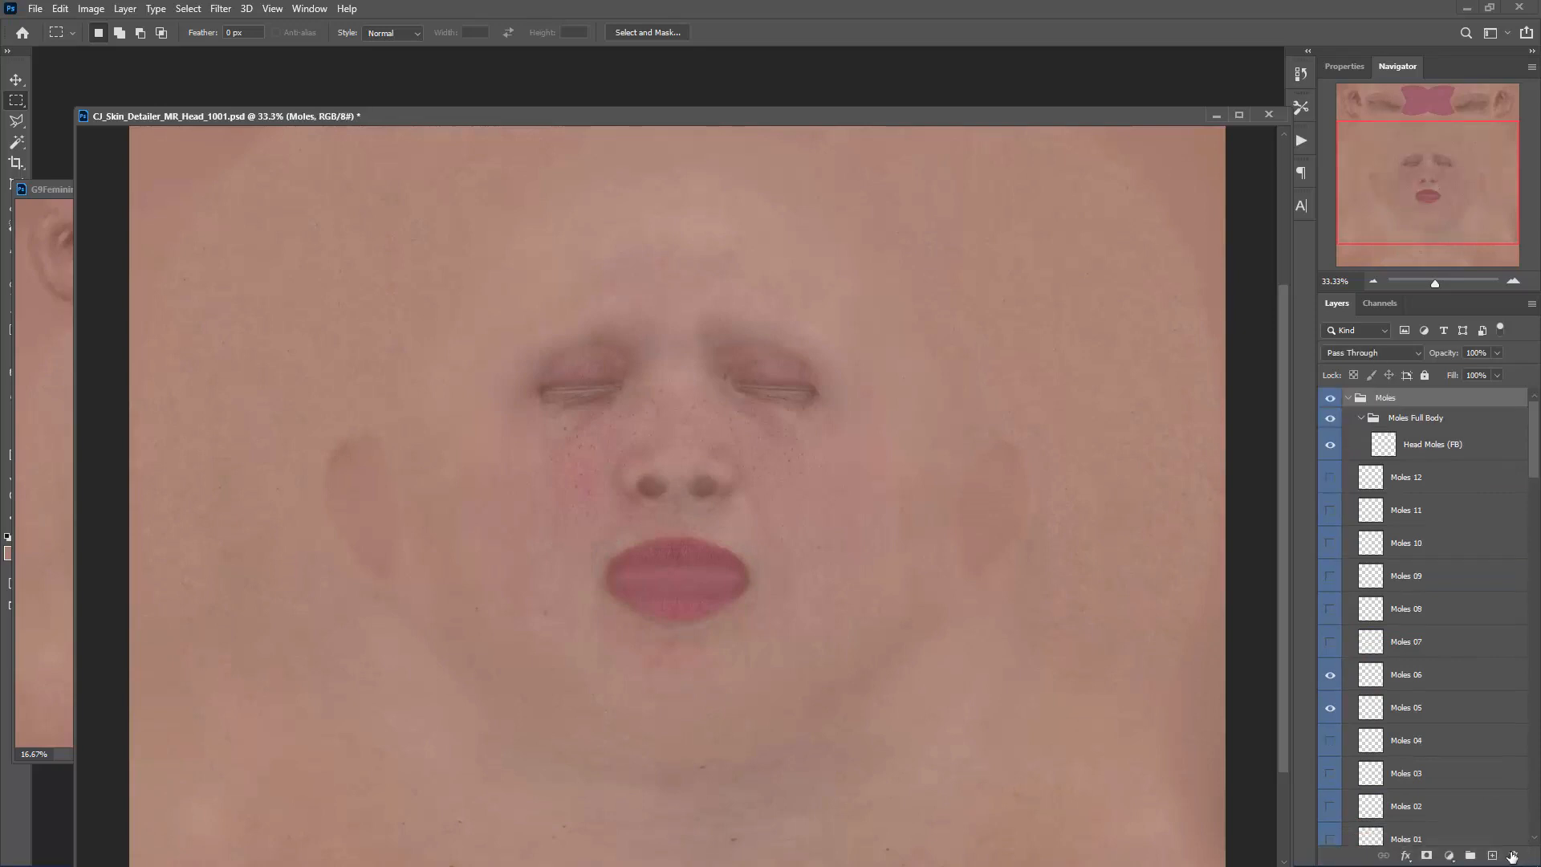
left_click(59, 187)
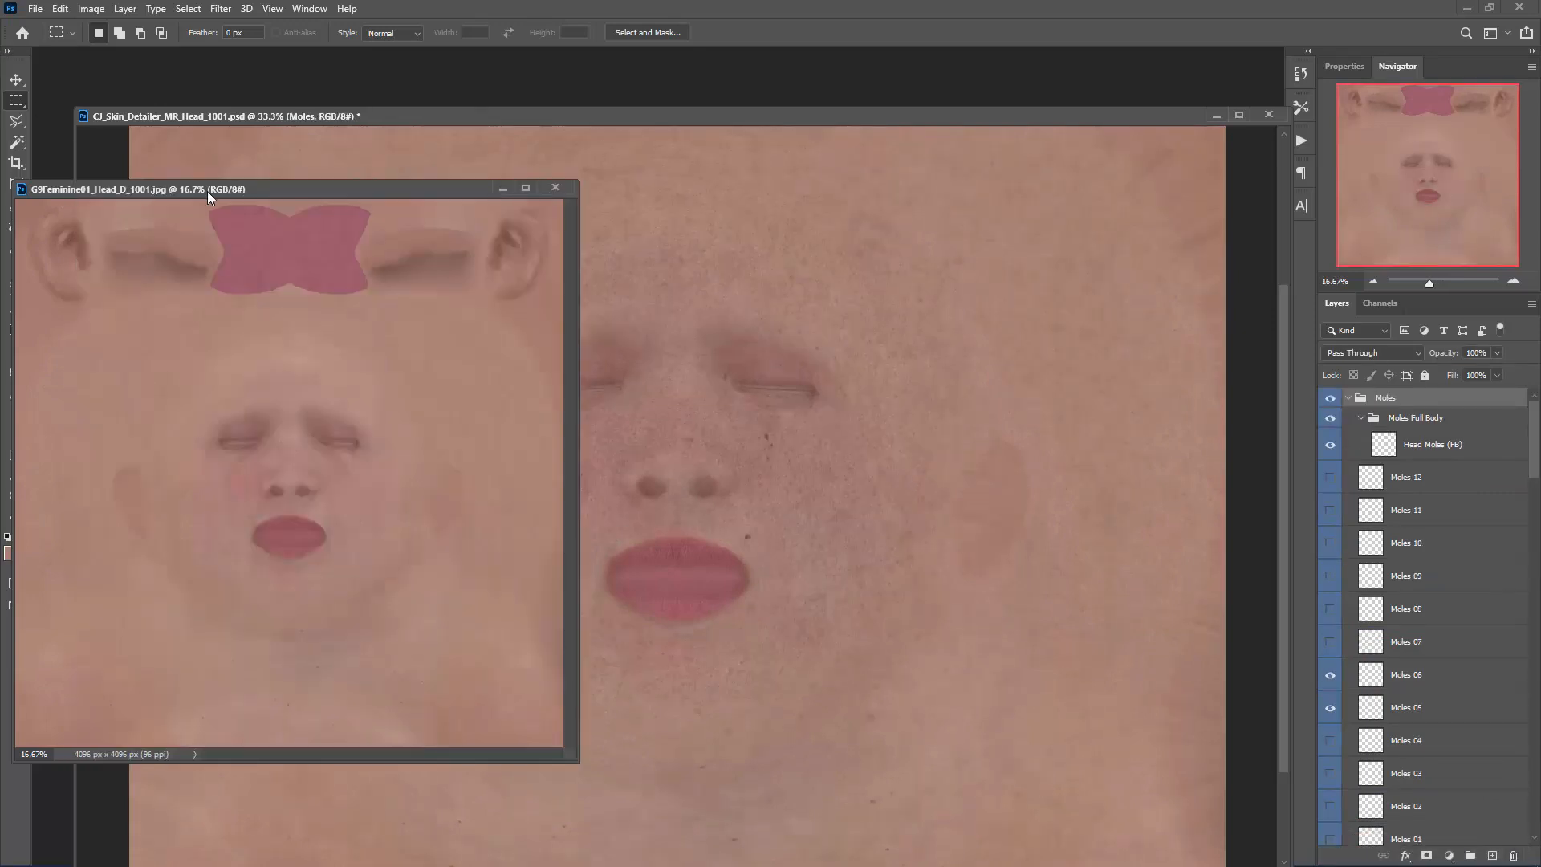
left_click(565, 193)
- Show the Eye Veins layer in the Skin Overlays group and set its opacity to 100%
scroll(831, 756, "up", 2)
left_click_drag(1534, 423, 1533, 670)
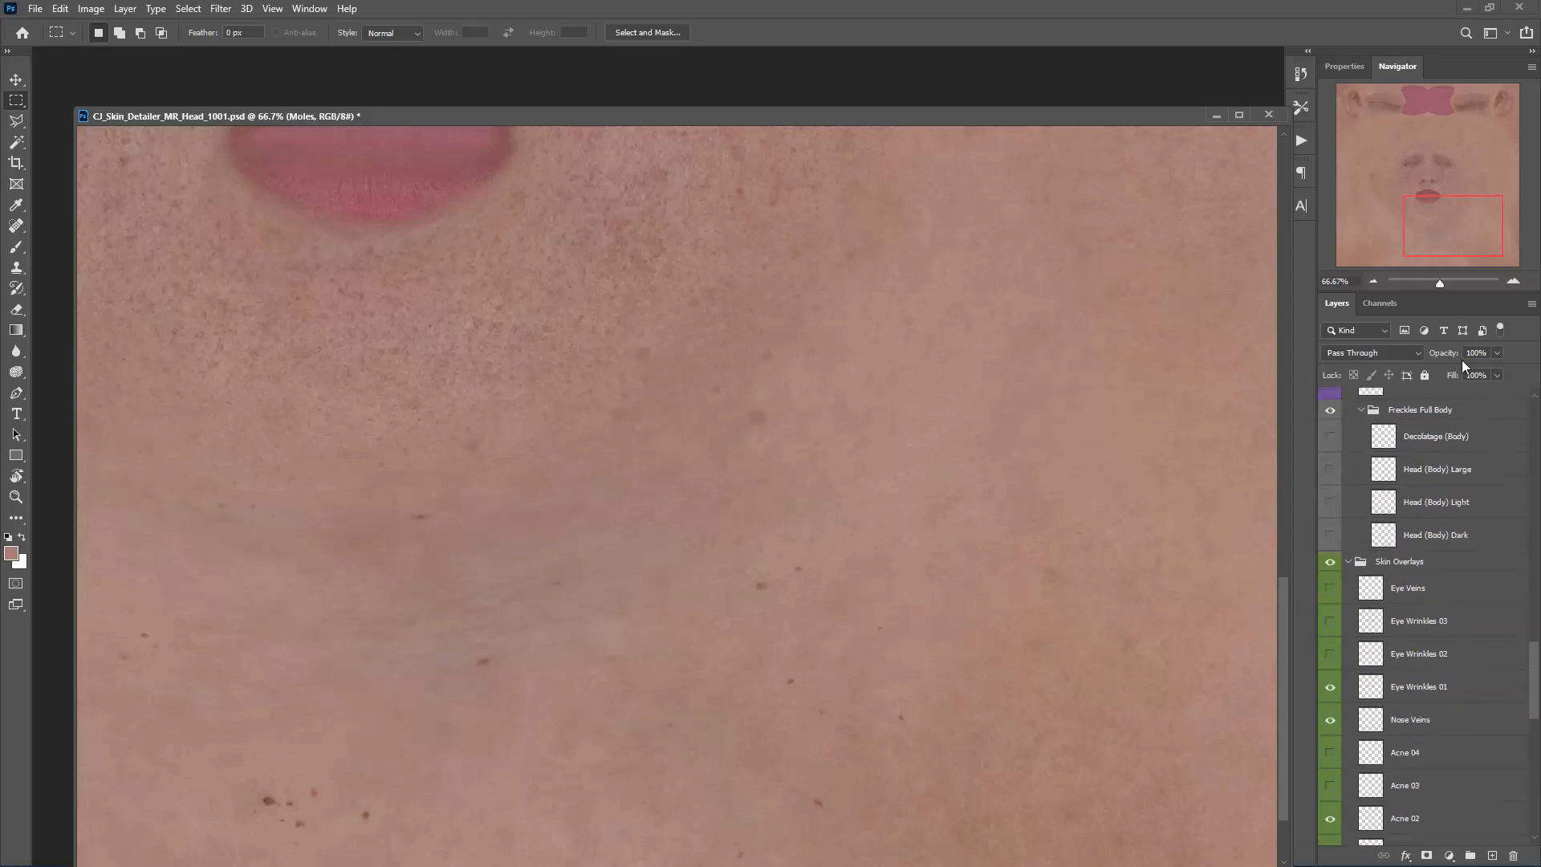
left_click_drag(1438, 230, 1419, 174)
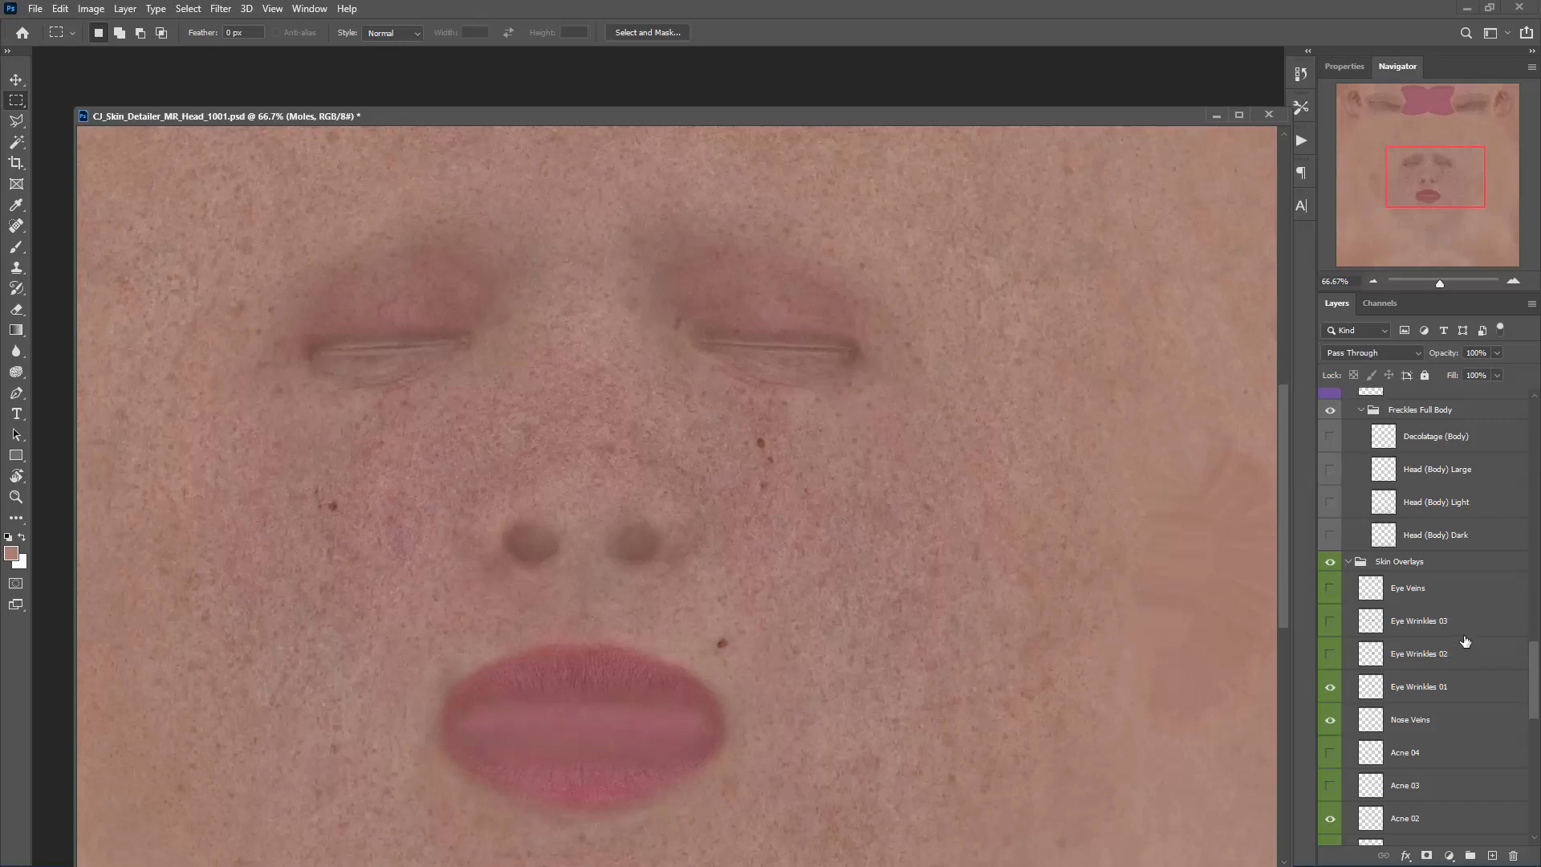
left_click(1330, 590)
left_click(1412, 592)
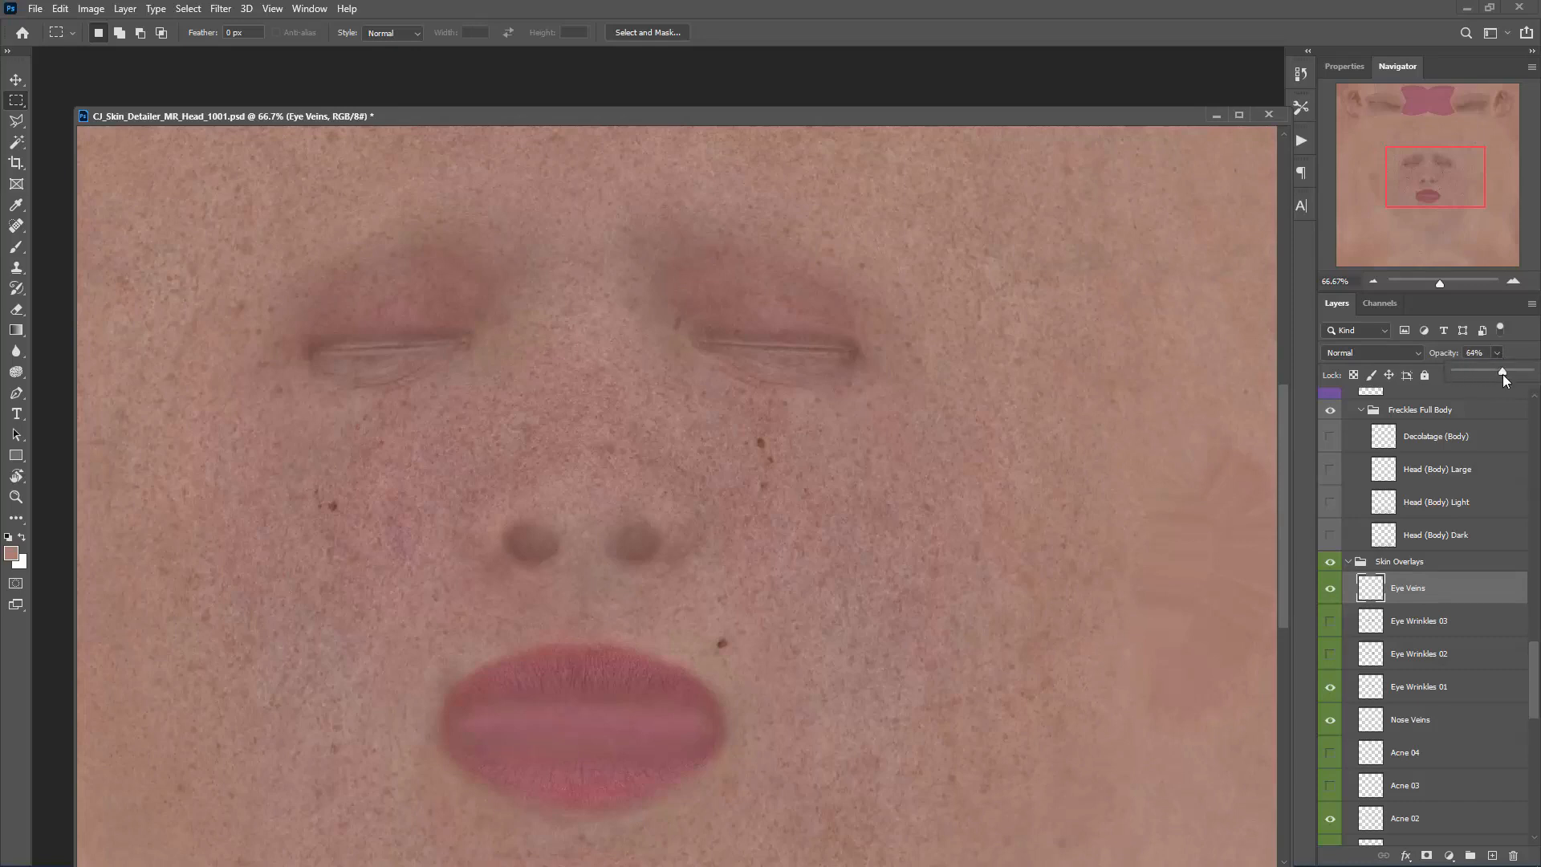
left_click_drag(1502, 374, 1531, 391)
- Zoom the head document out to 16.67% and shrink its window to fit around the texture
left_click(1375, 284)
left_click(1376, 284)
left_click(1375, 284)
left_click(1375, 284)
left_click(1376, 284)
left_click_drag(802, 116, 778, 69)
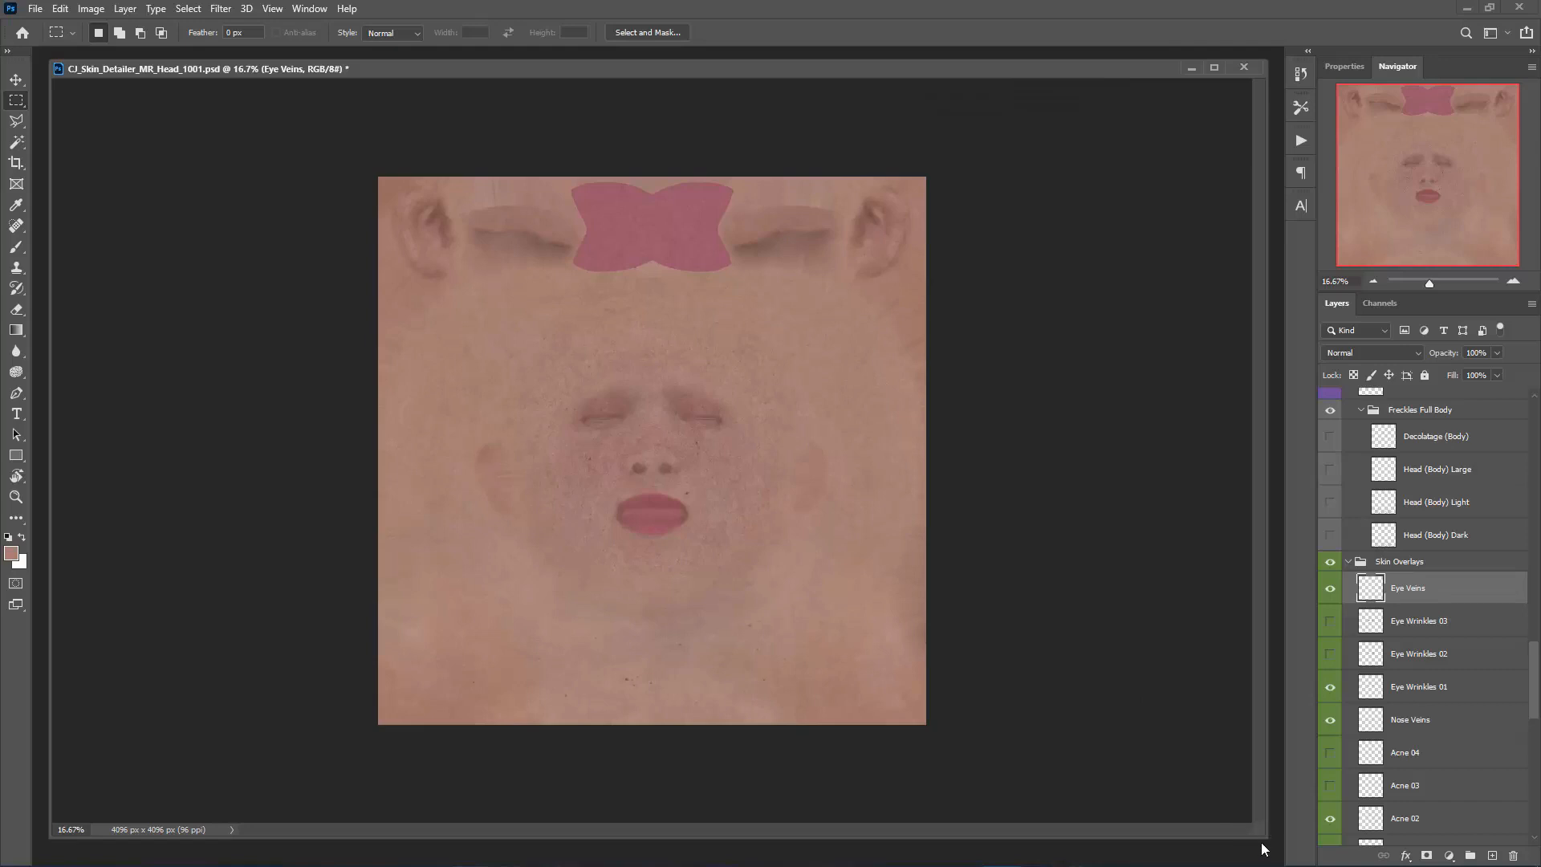
left_click_drag(1267, 838, 630, 670)
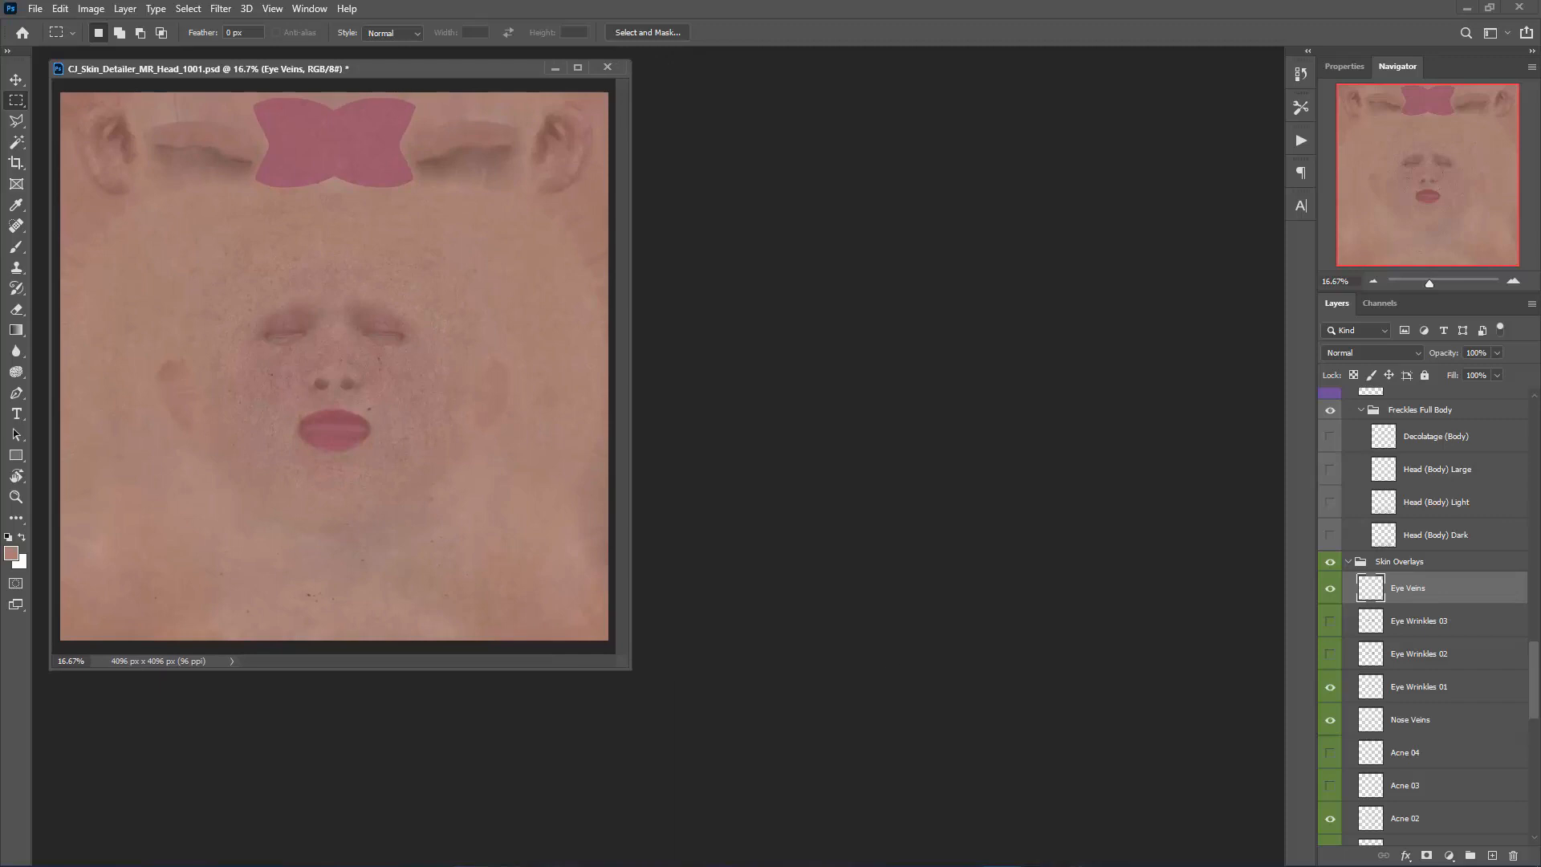
- Open CJ_Skin_Detailer_MR_Body_1002.psd from the Version 3 folder and undock it into its own floating window
key("alt+Tab")
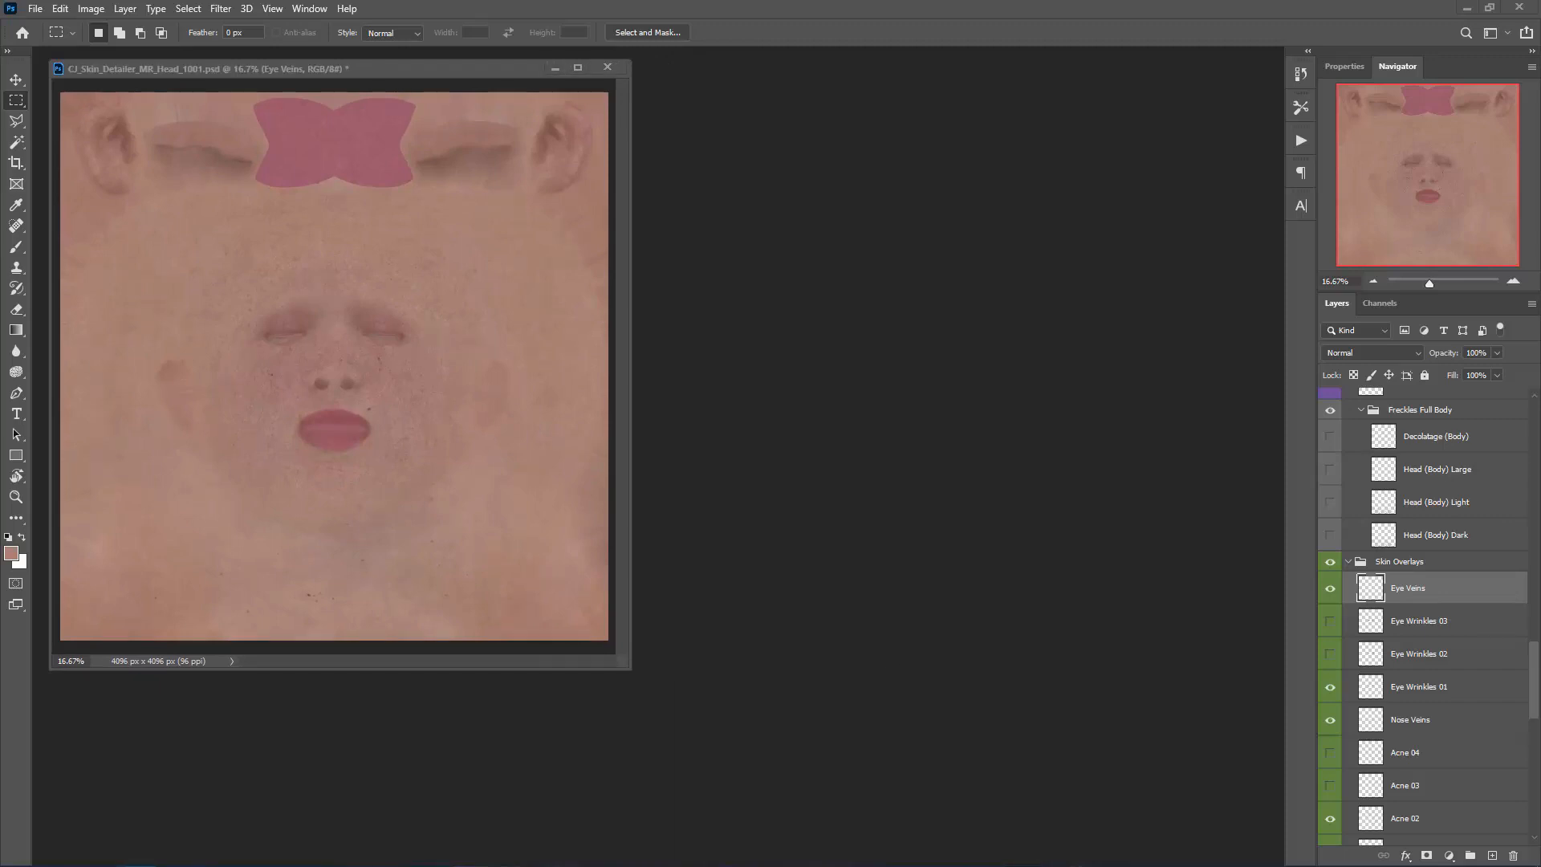
left_click_drag(1539, 153, 973, 196)
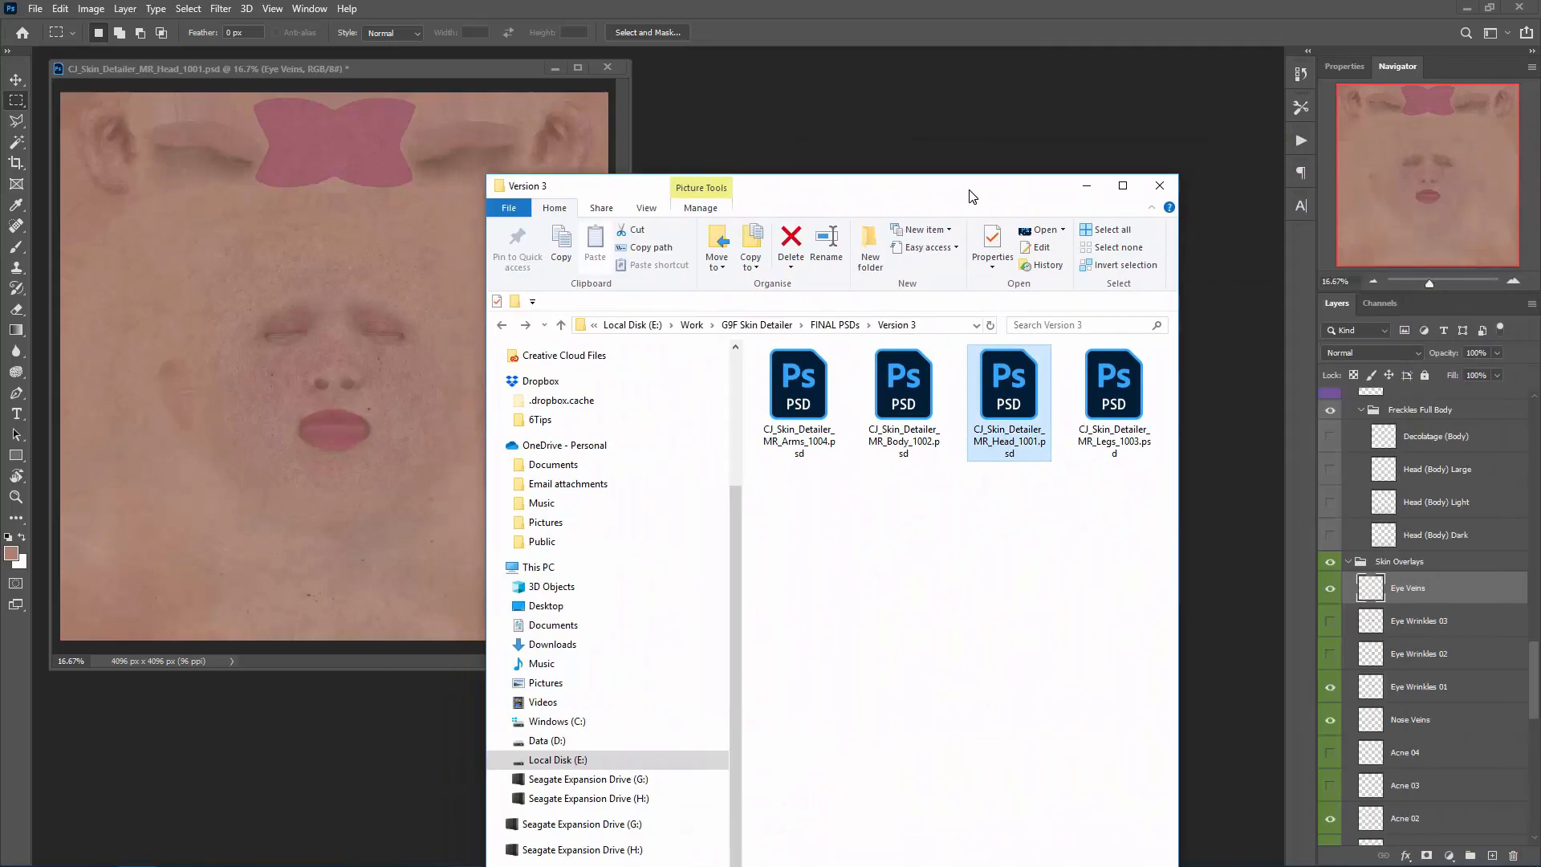
left_click(904, 406)
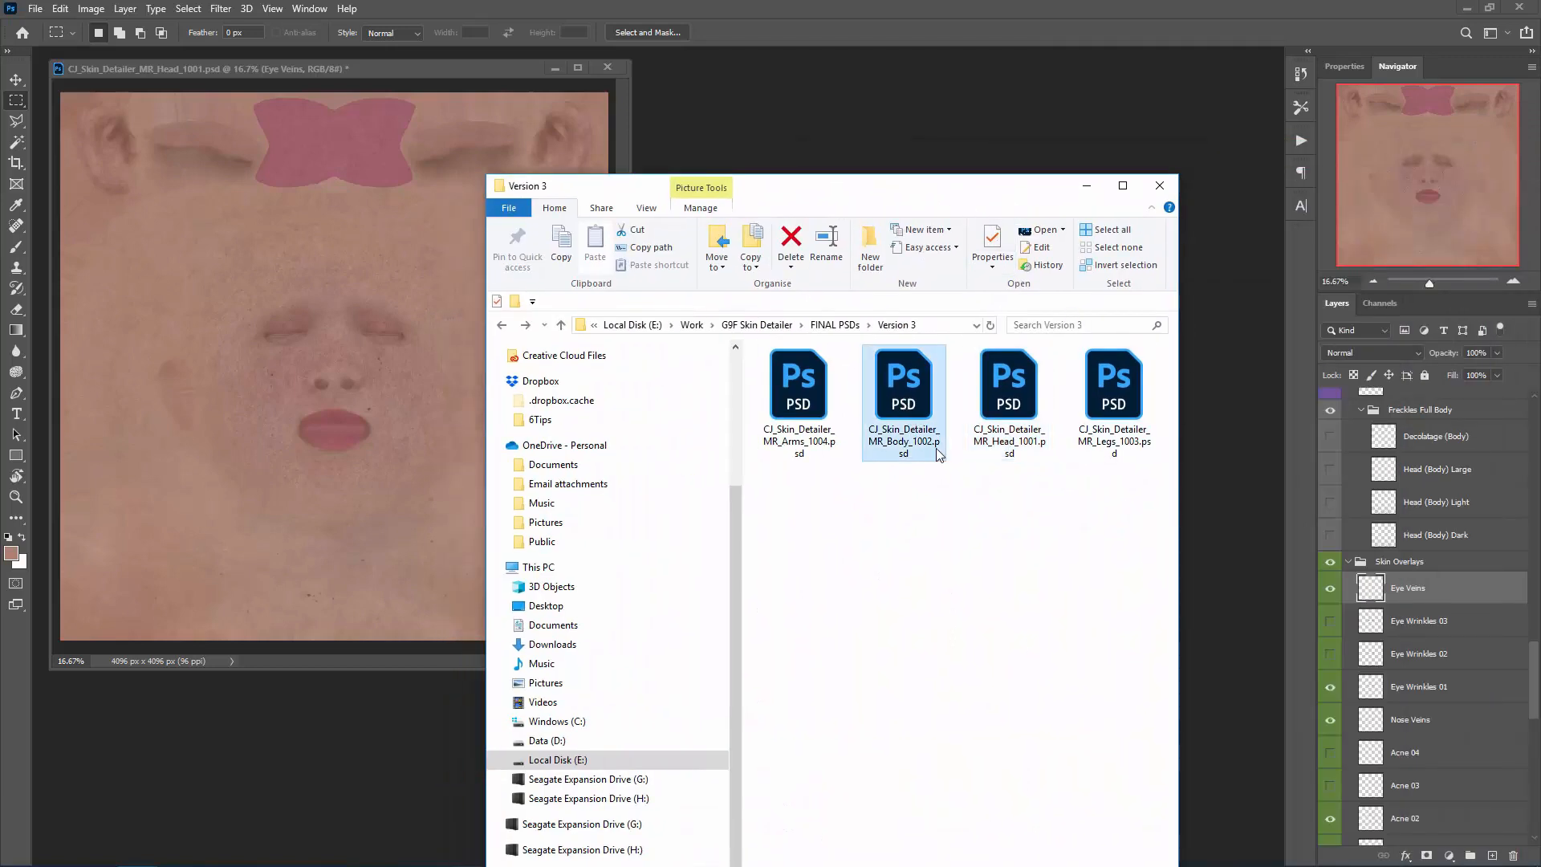
left_click_drag(906, 413, 897, 146)
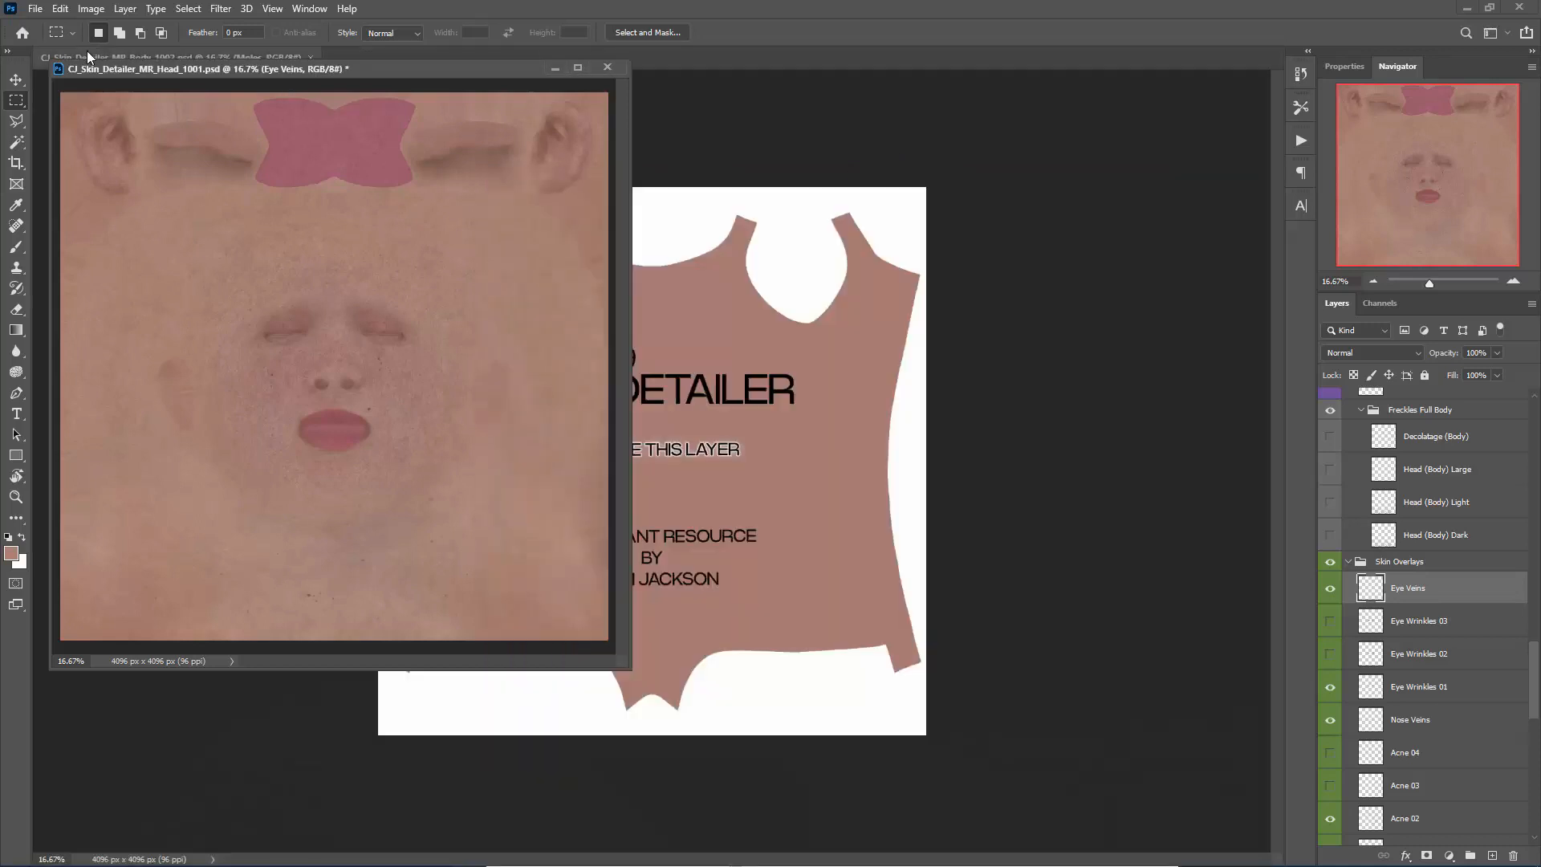
left_click_drag(87, 53, 138, 126)
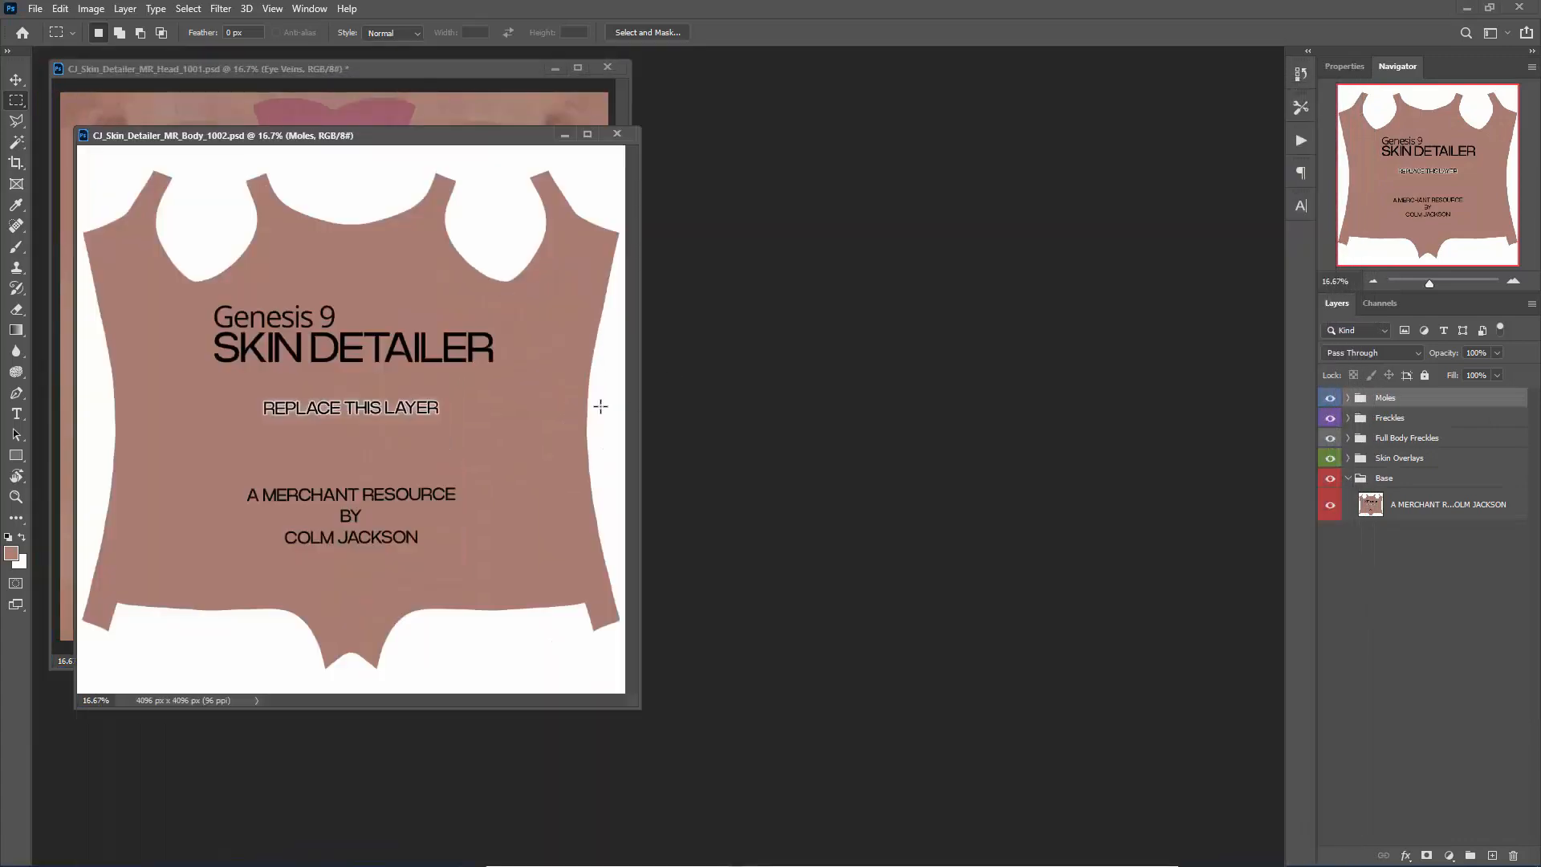
- Reposition the head and body document windows so that both can be reached in the workspace
left_click_drag(471, 145, 963, 157)
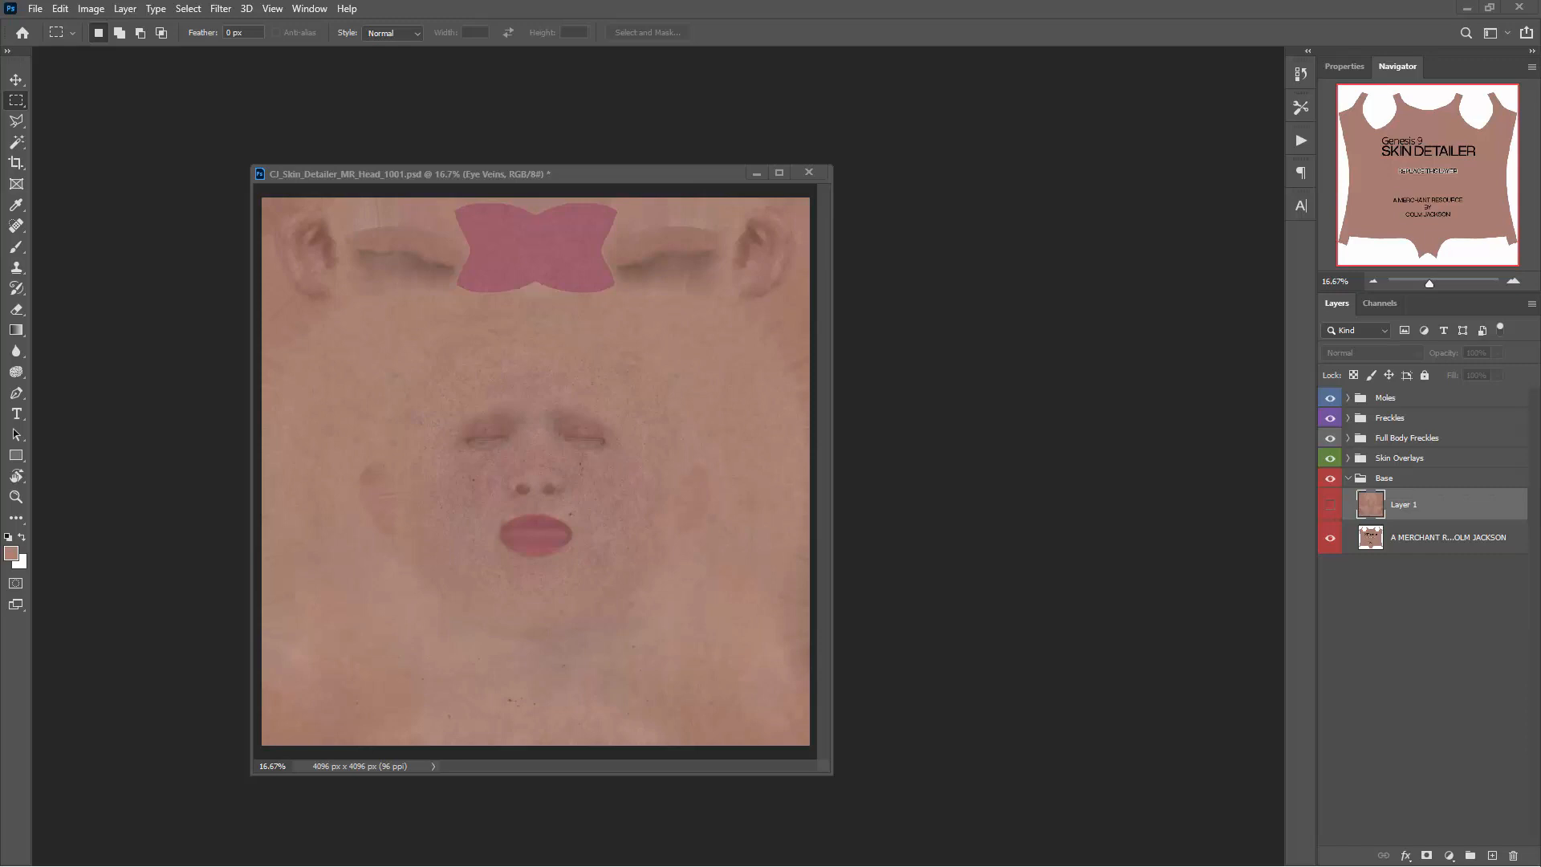
left_click_drag(1540, 157, 671, 138)
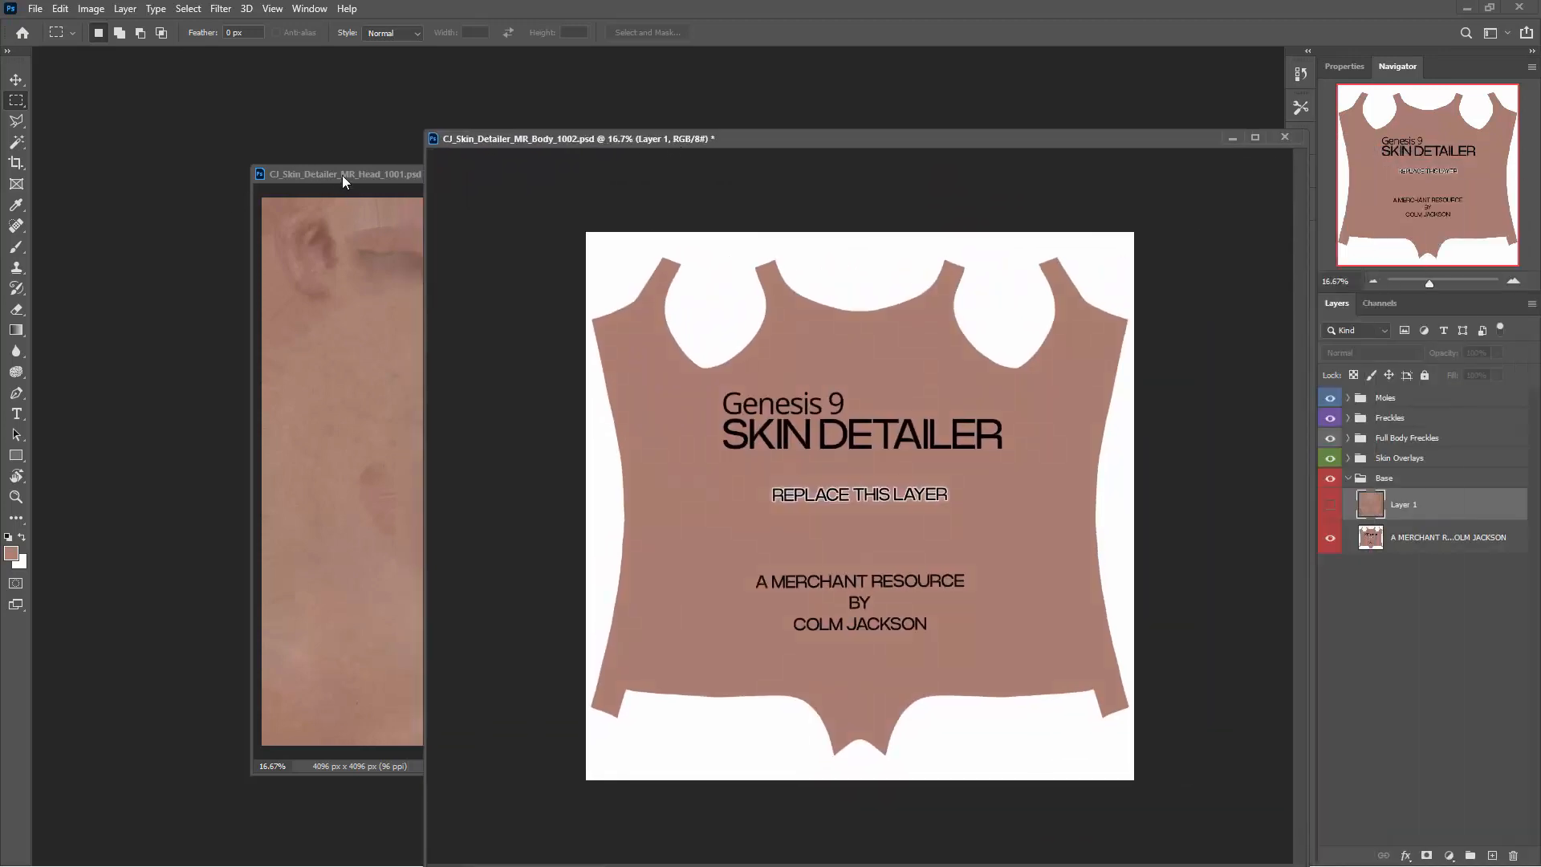
left_click_drag(342, 175, 151, 84)
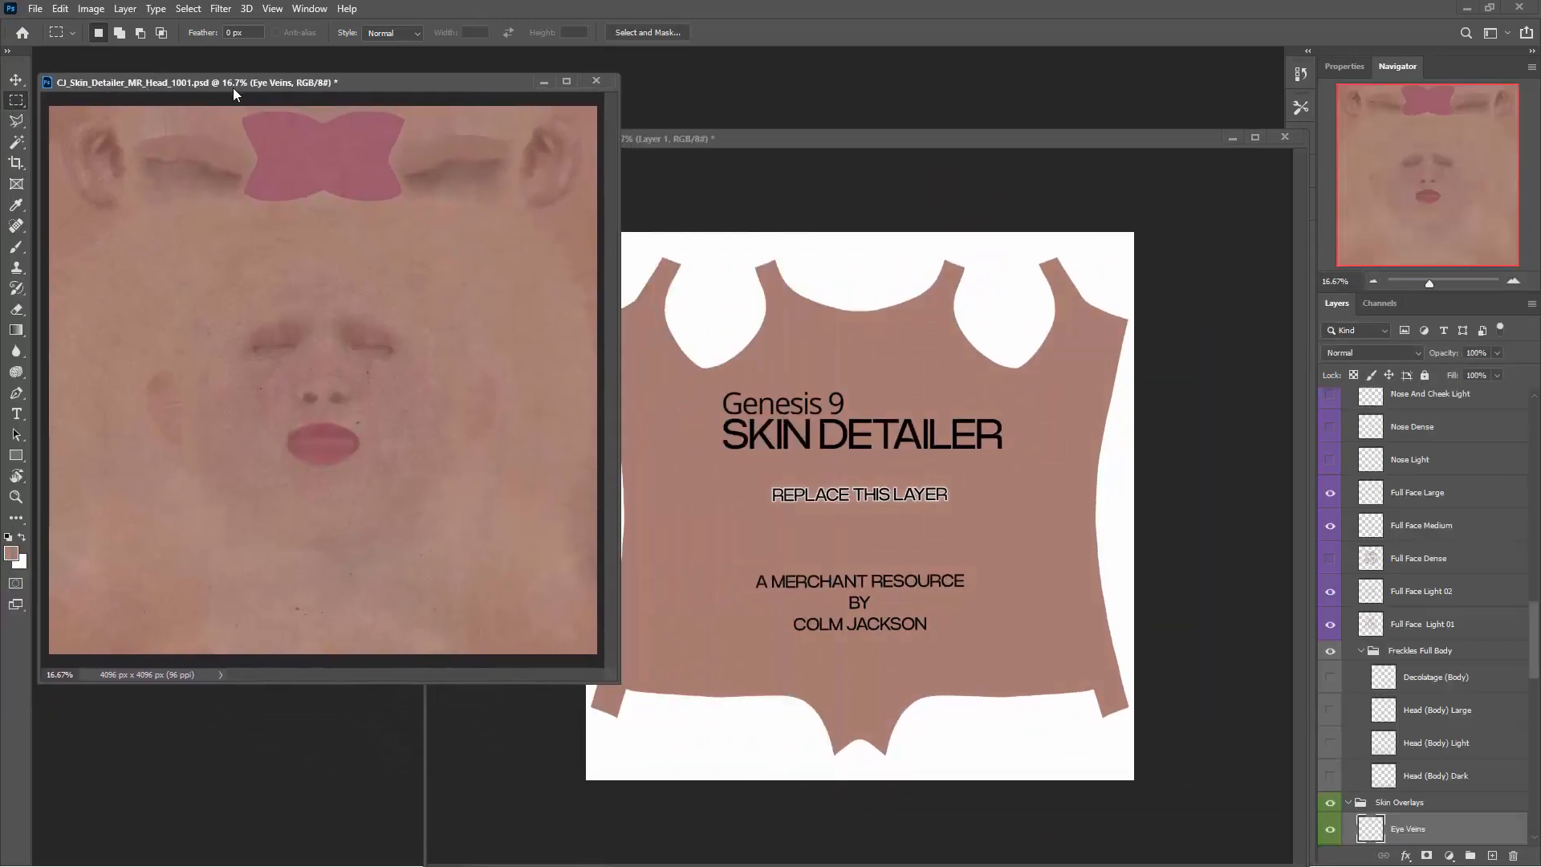
left_click_drag(647, 131, 596, 72)
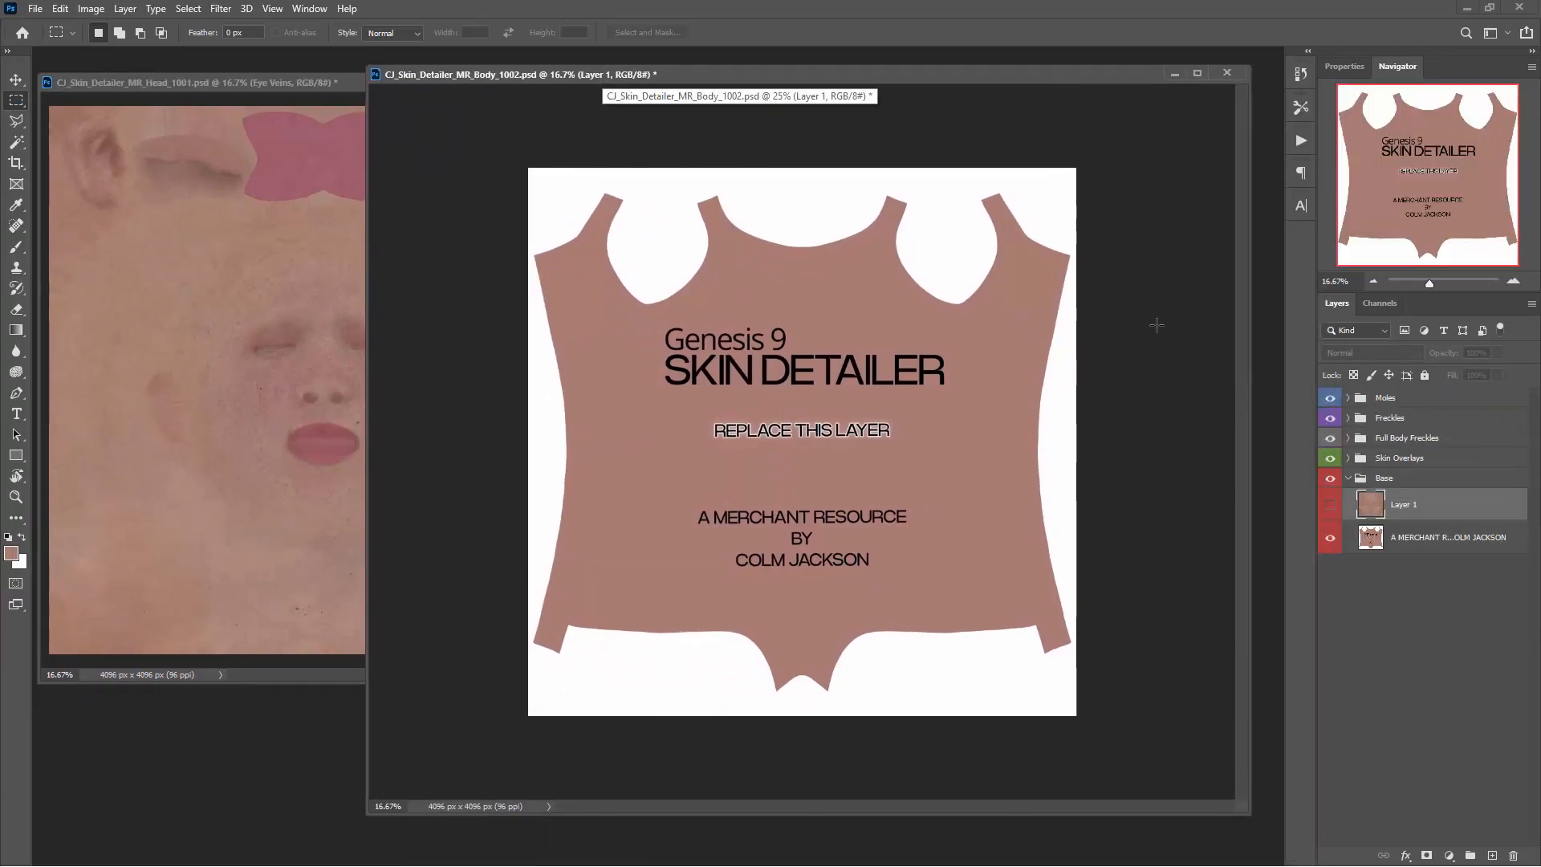
- Examine the opacity of the Dark Mottling FB and Dark Mottling Fine FB layers in the head document
key("ctrl+Tab")
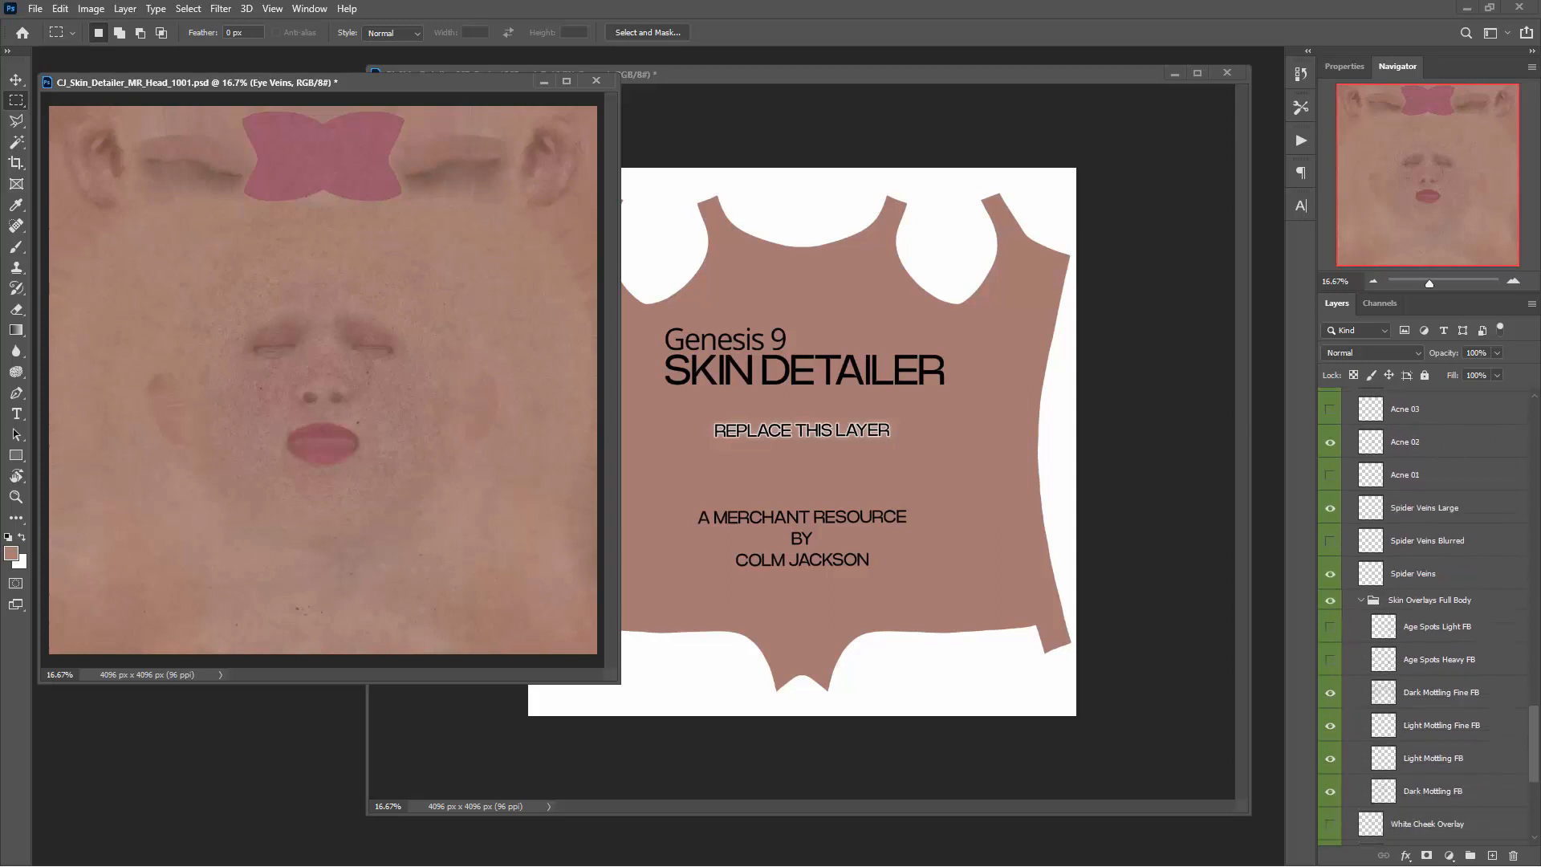
scroll(1427, 617, "down", 2)
scroll(1421, 615, "down", 2)
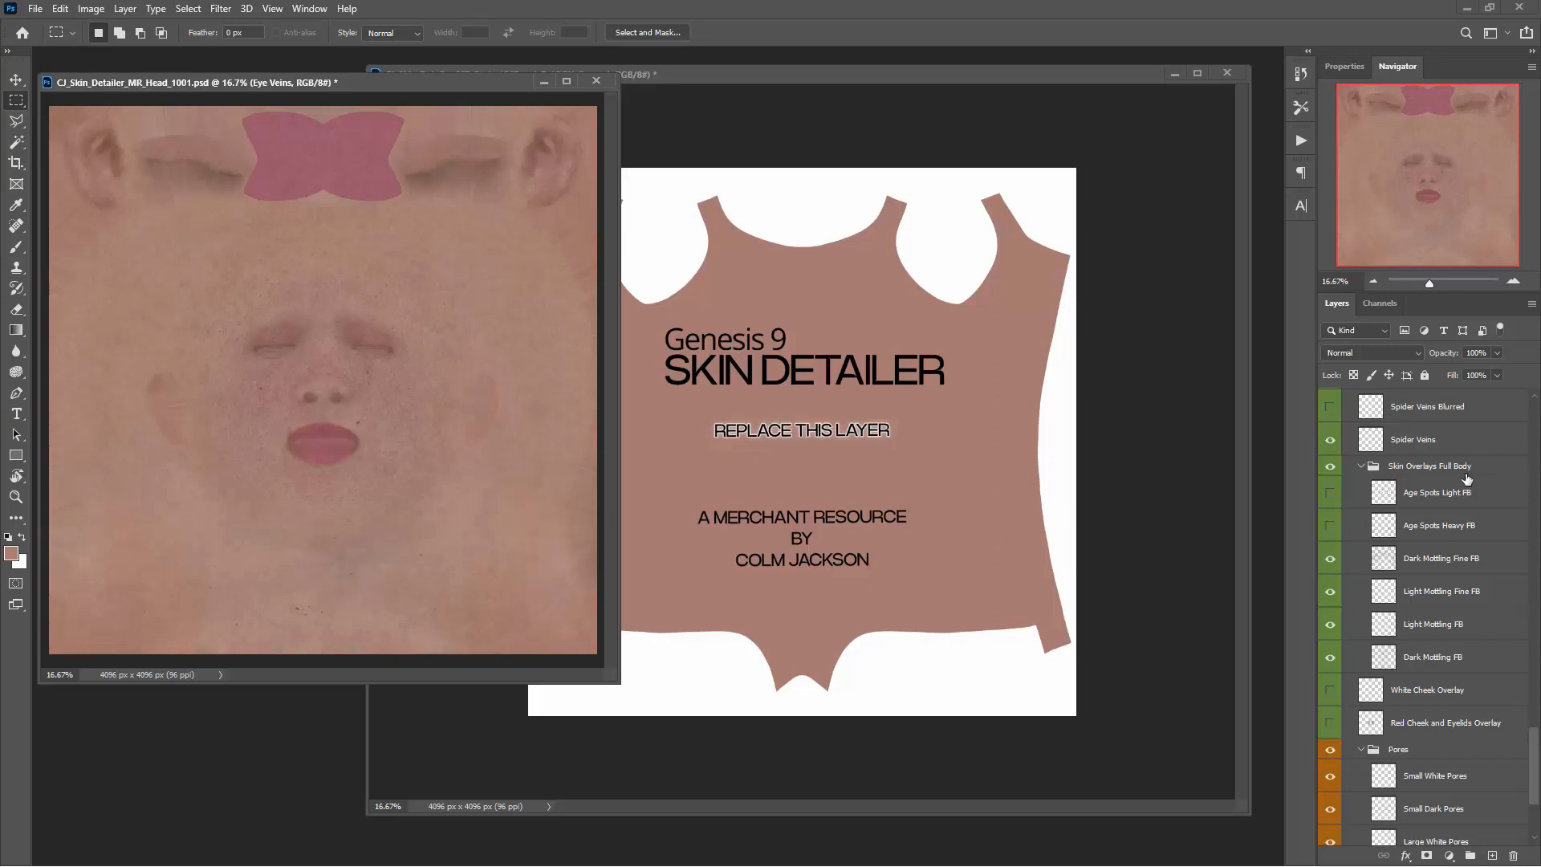
left_click(1442, 666)
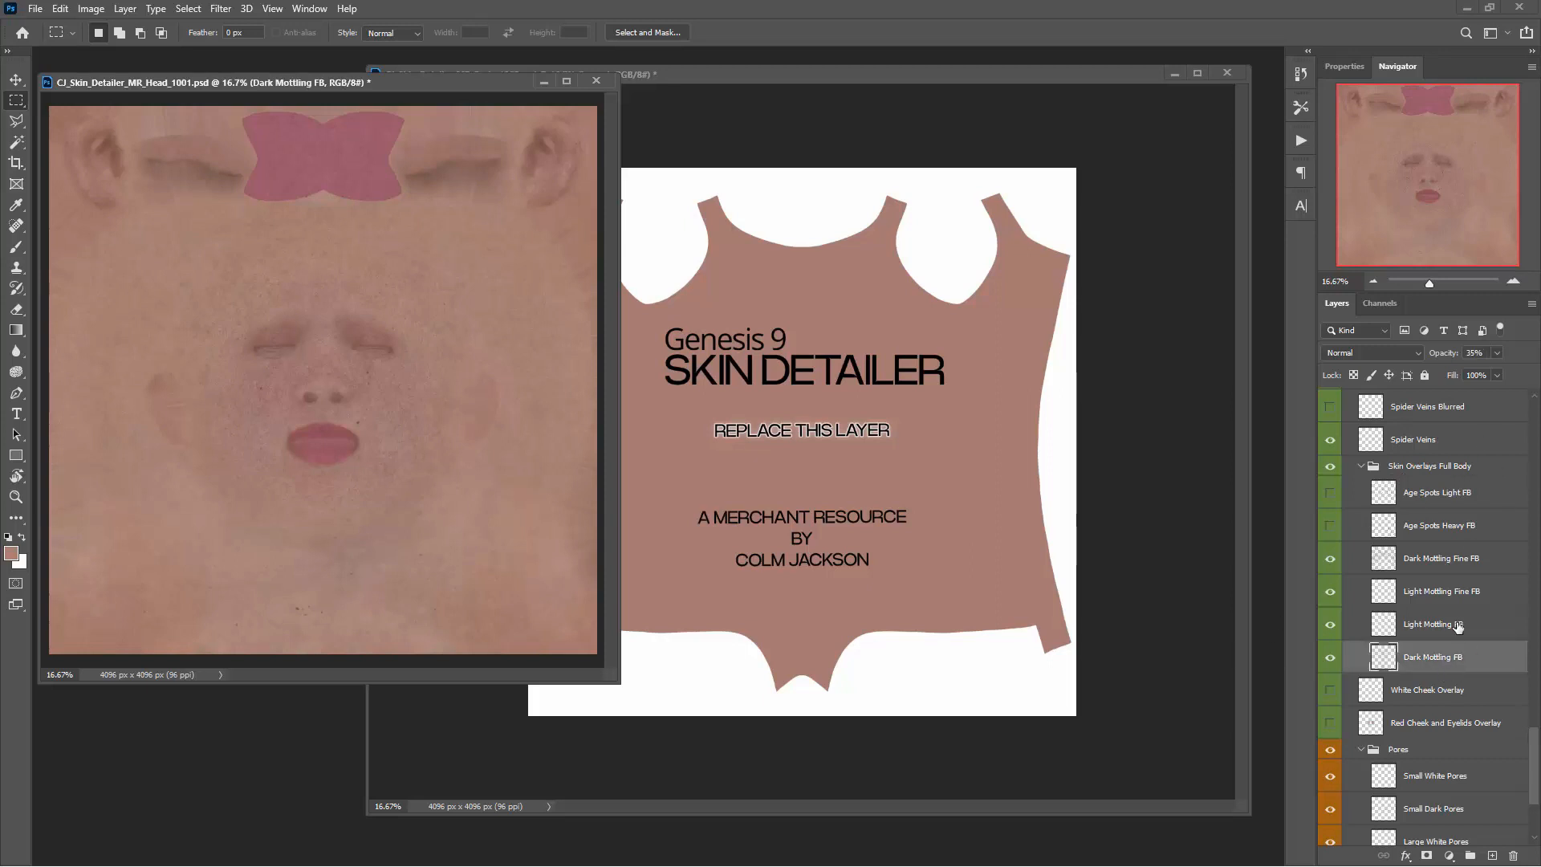
left_click(1462, 559)
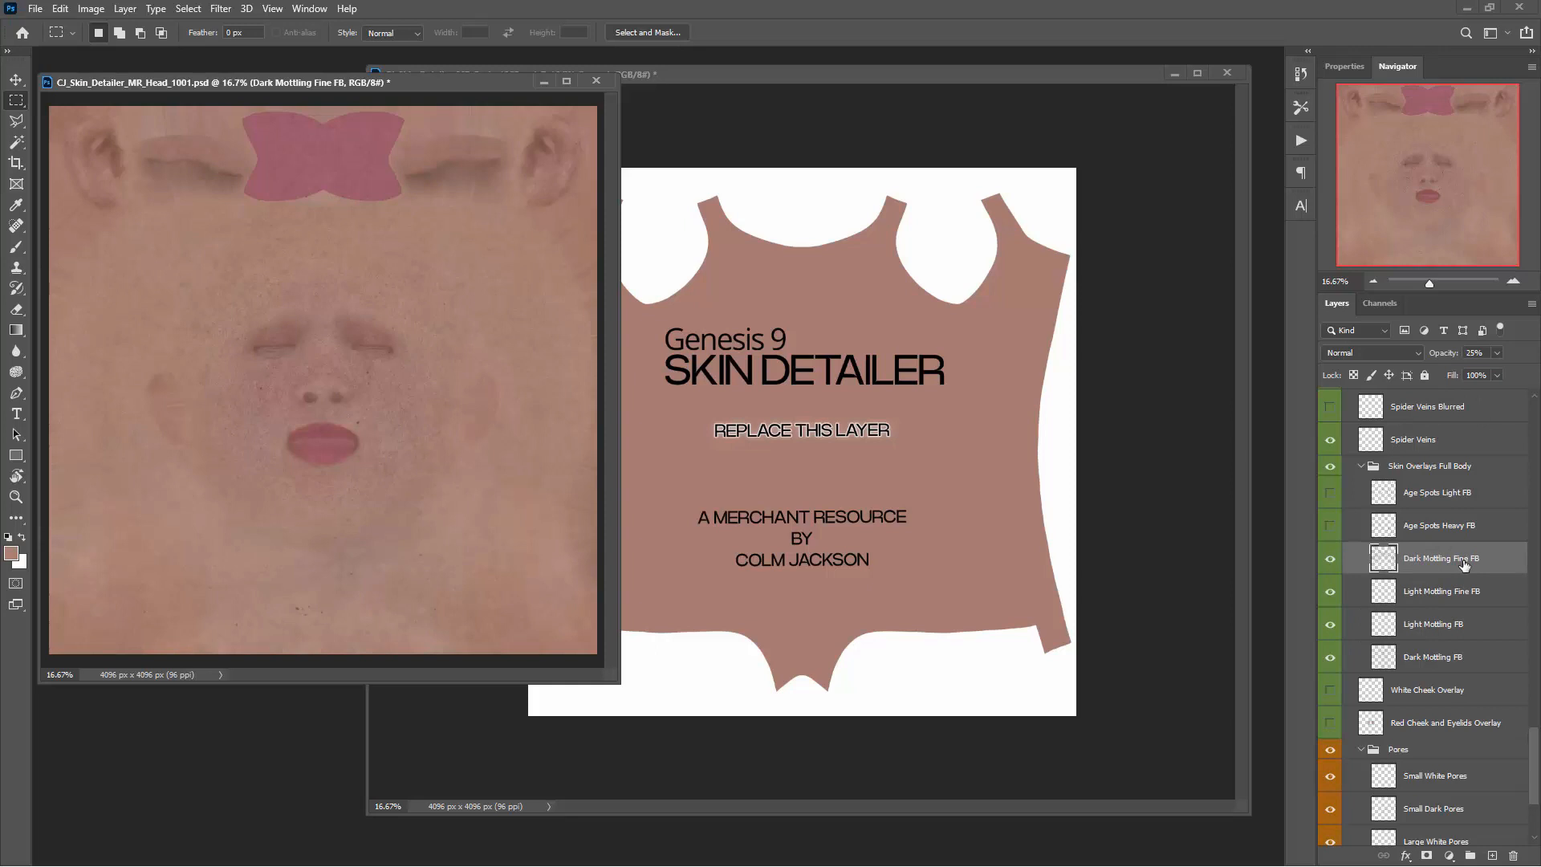
left_click(1463, 669)
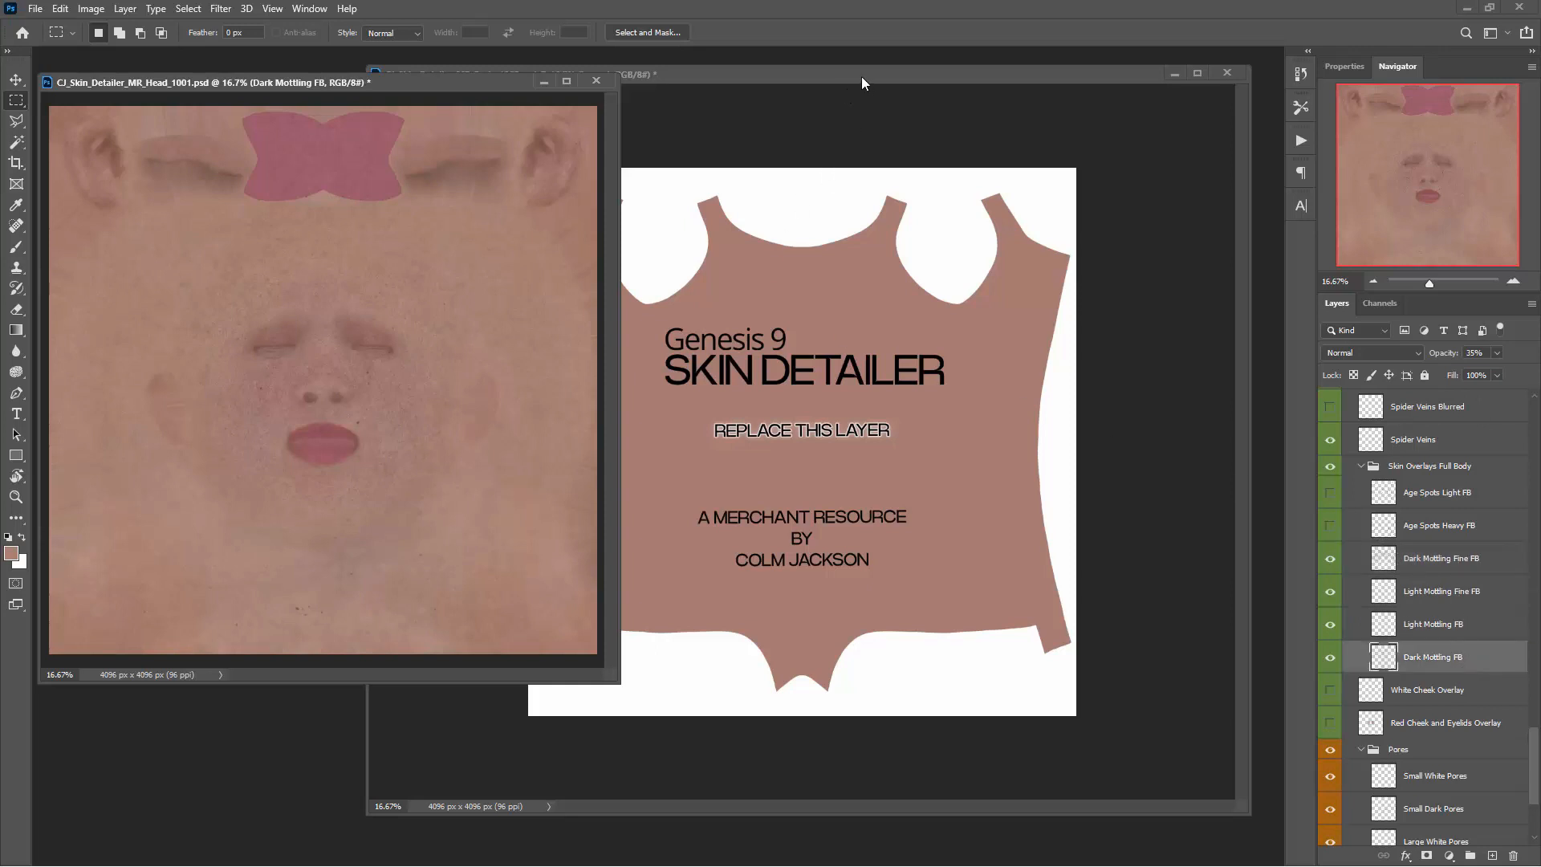
- Expand the body document's Skin Overlays group and place its resized window beside the head document
left_click_drag(861, 75, 744, 77)
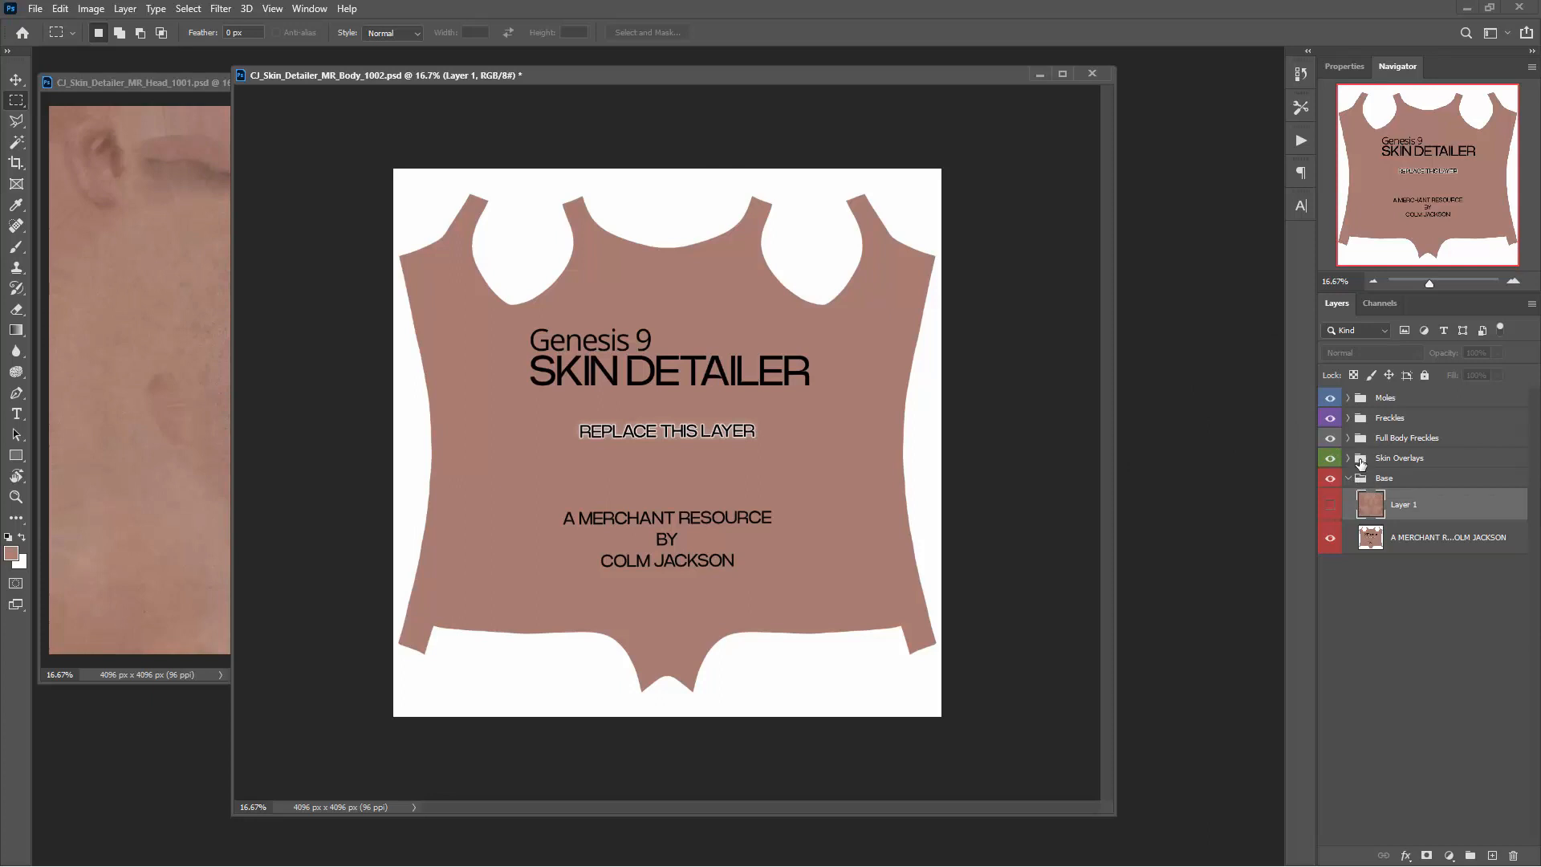
left_click(1348, 458)
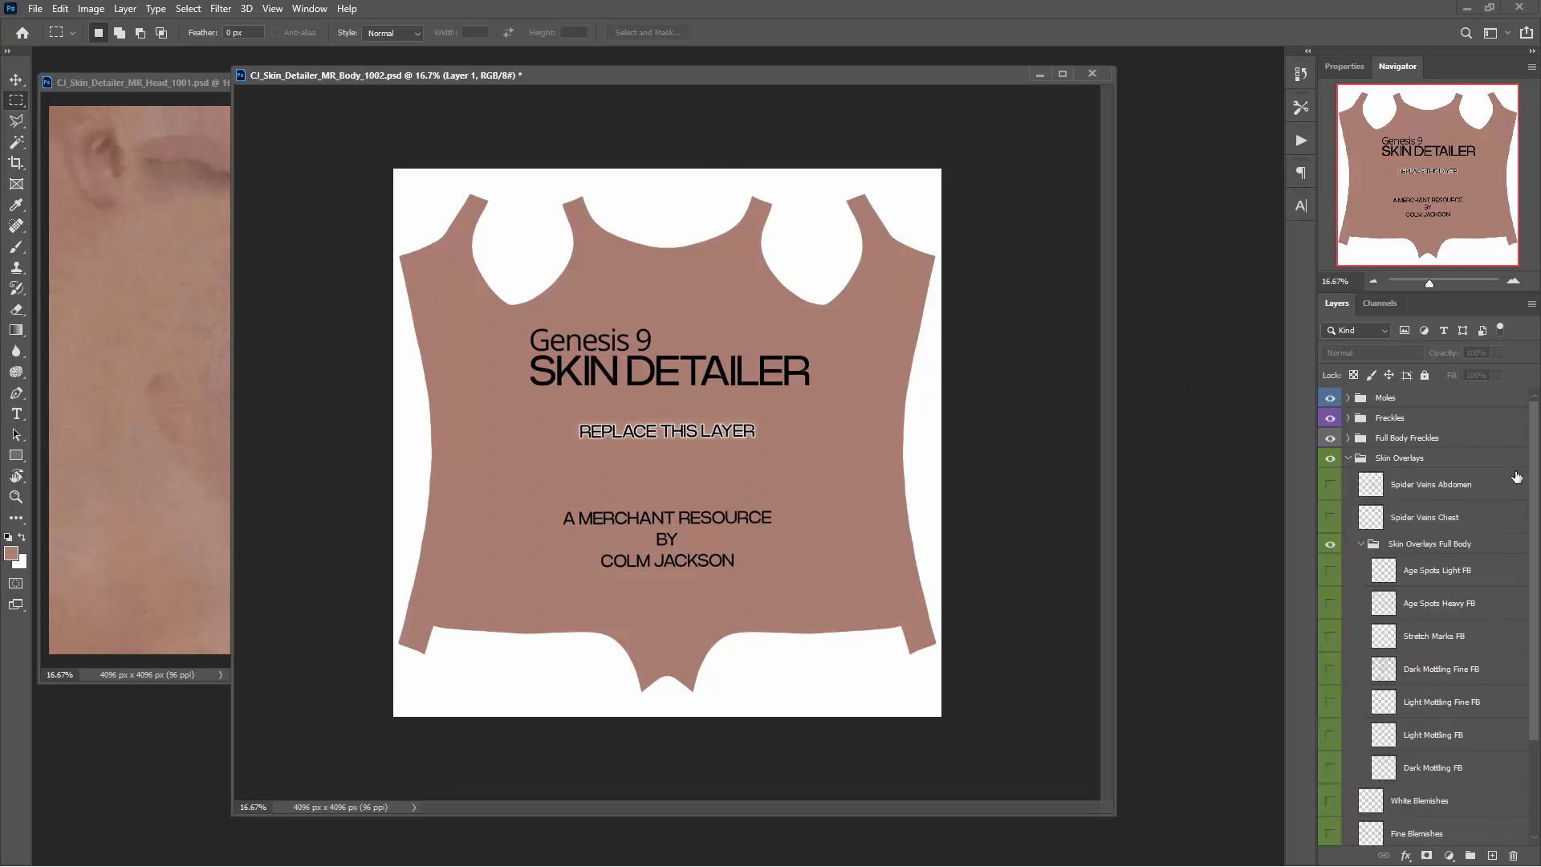
scroll(1538, 454, "down", 3)
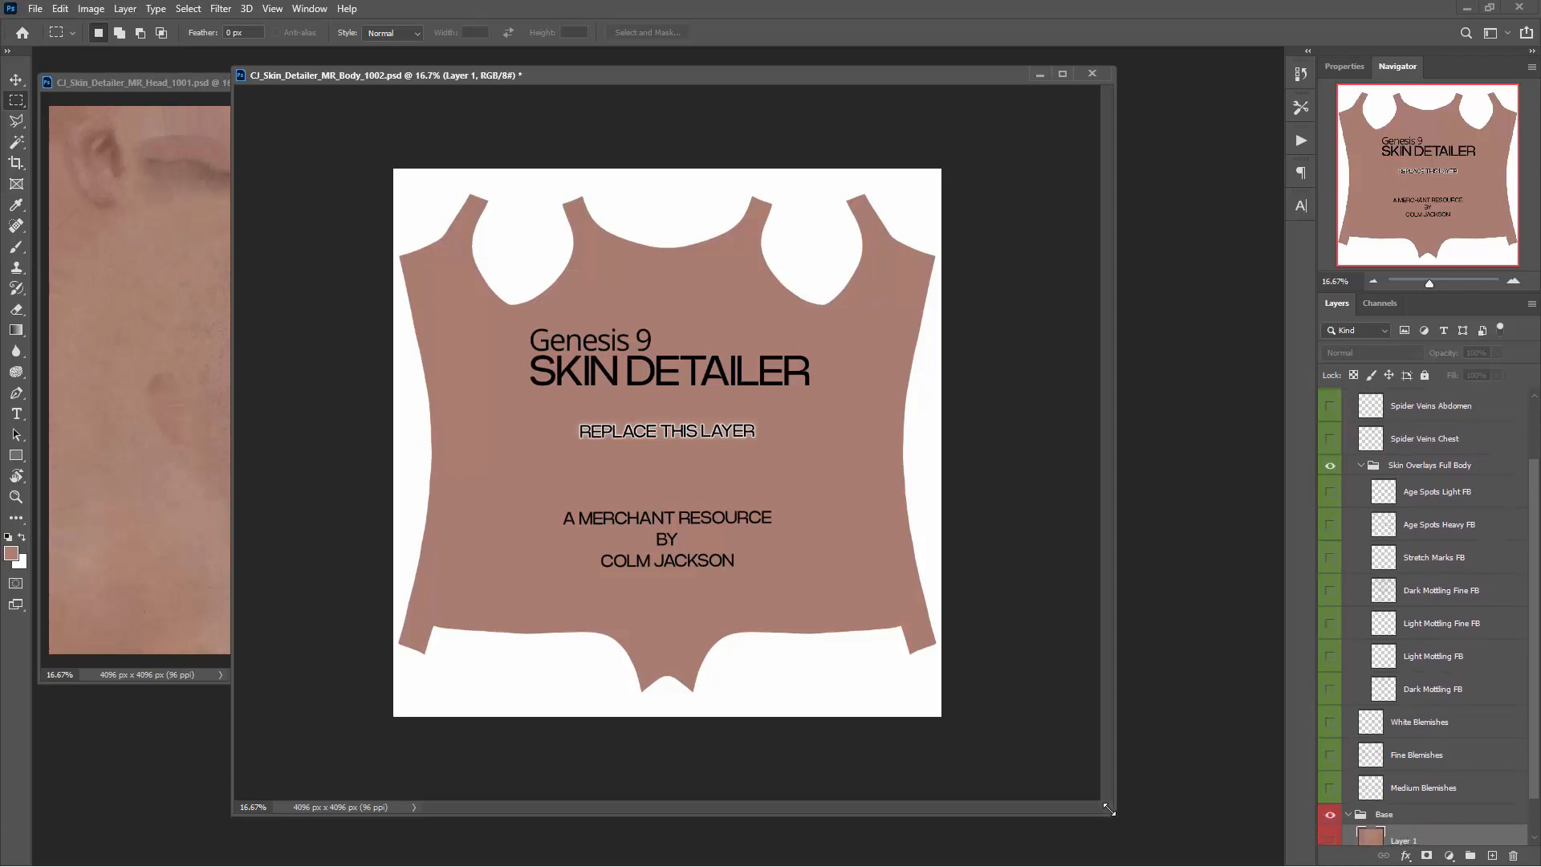
left_click_drag(1108, 809, 816, 667)
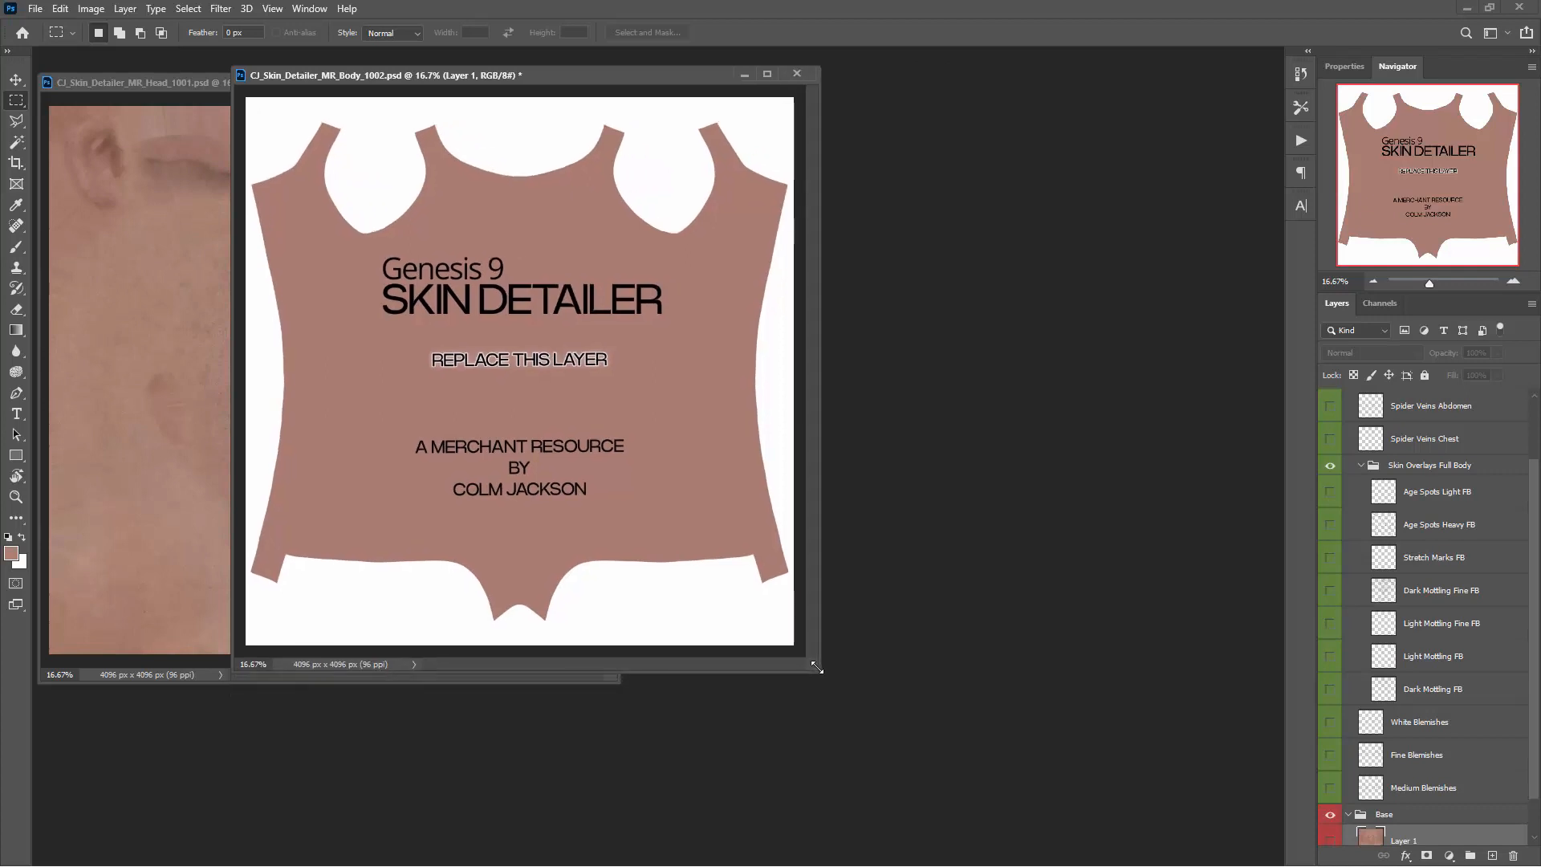
left_click_drag(493, 74, 868, 80)
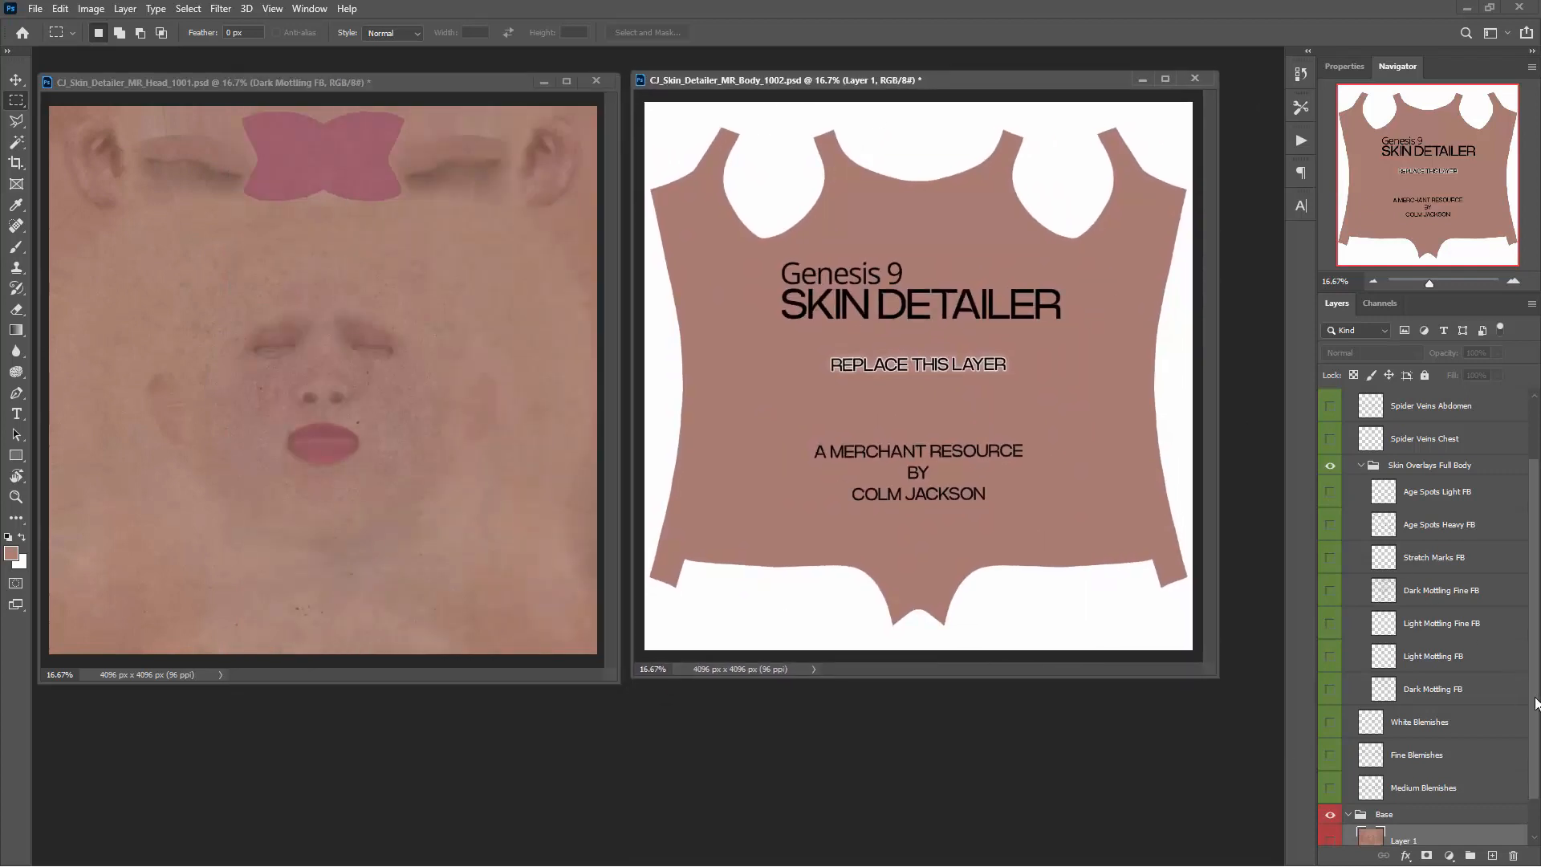
- Check the head's Light Mottling FB opacity and show the Dark Mottling FB and Light Mottling FB layers in the body document
left_click(397, 80)
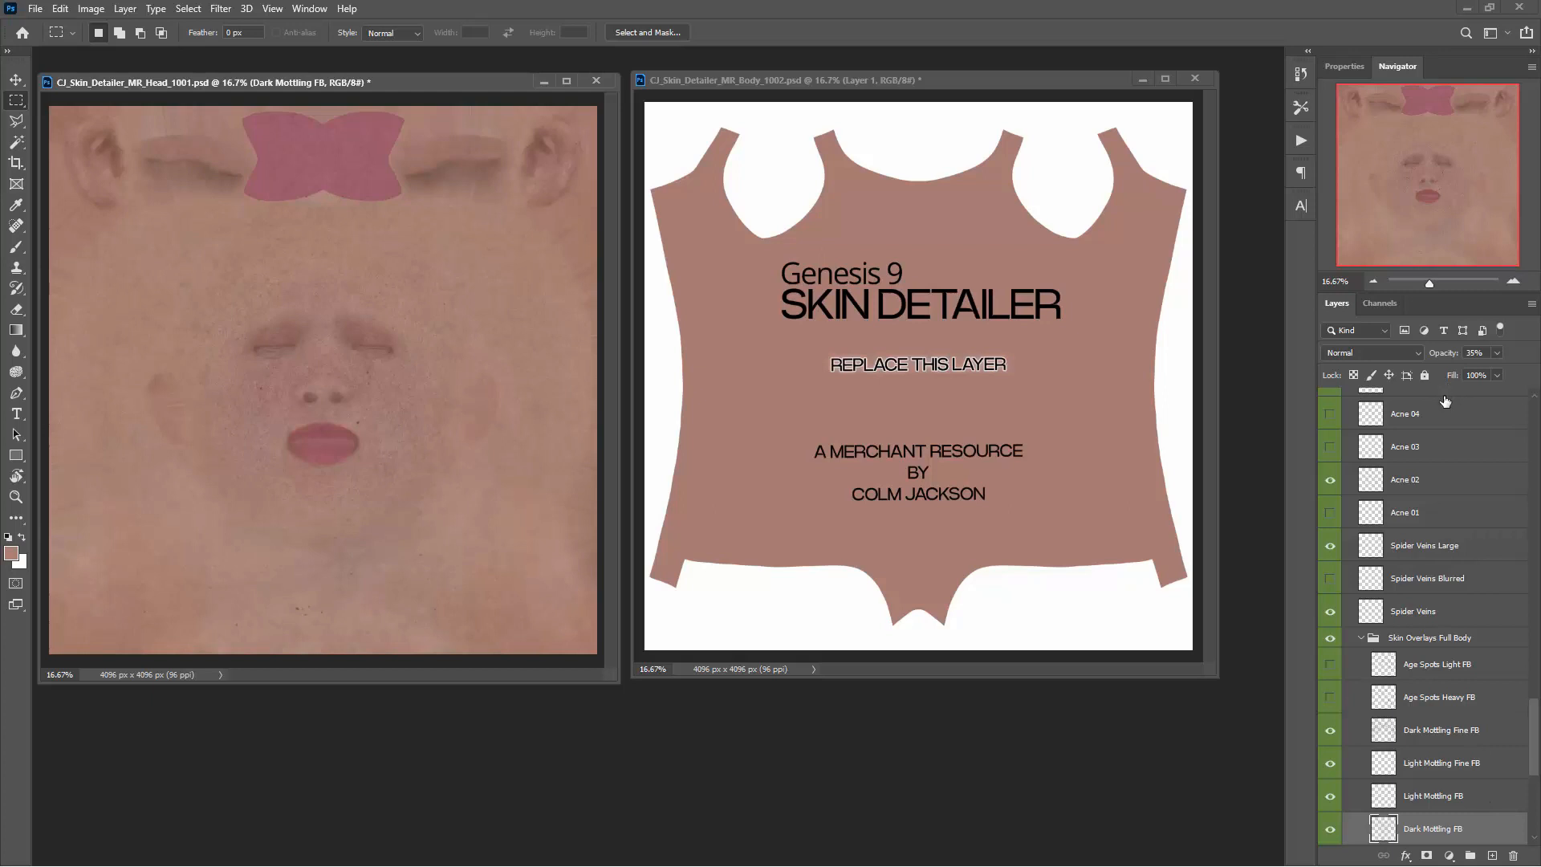
left_click(1454, 801)
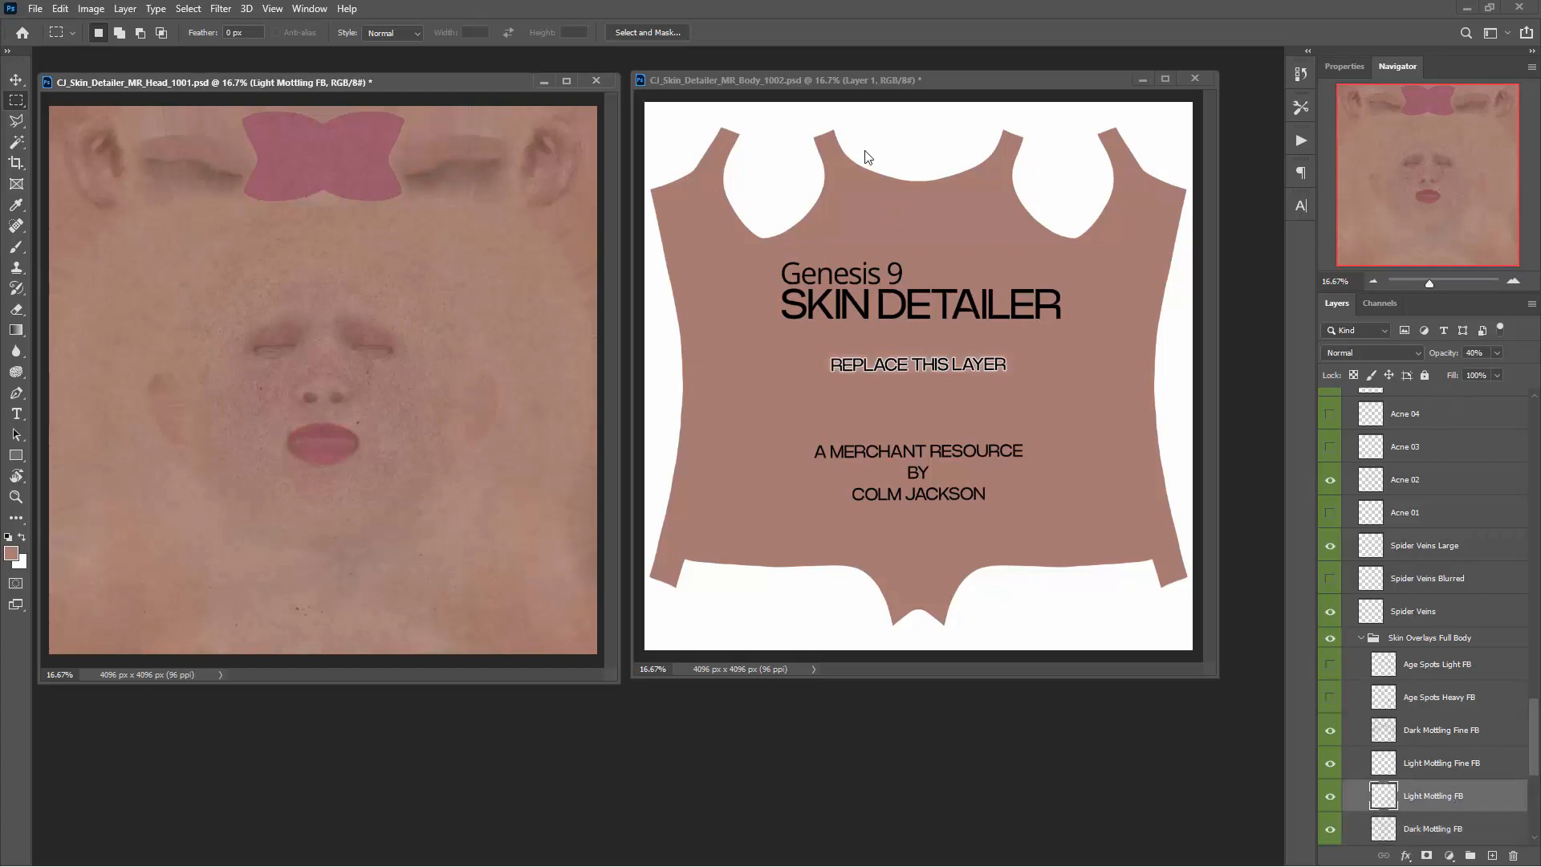
left_click(877, 80)
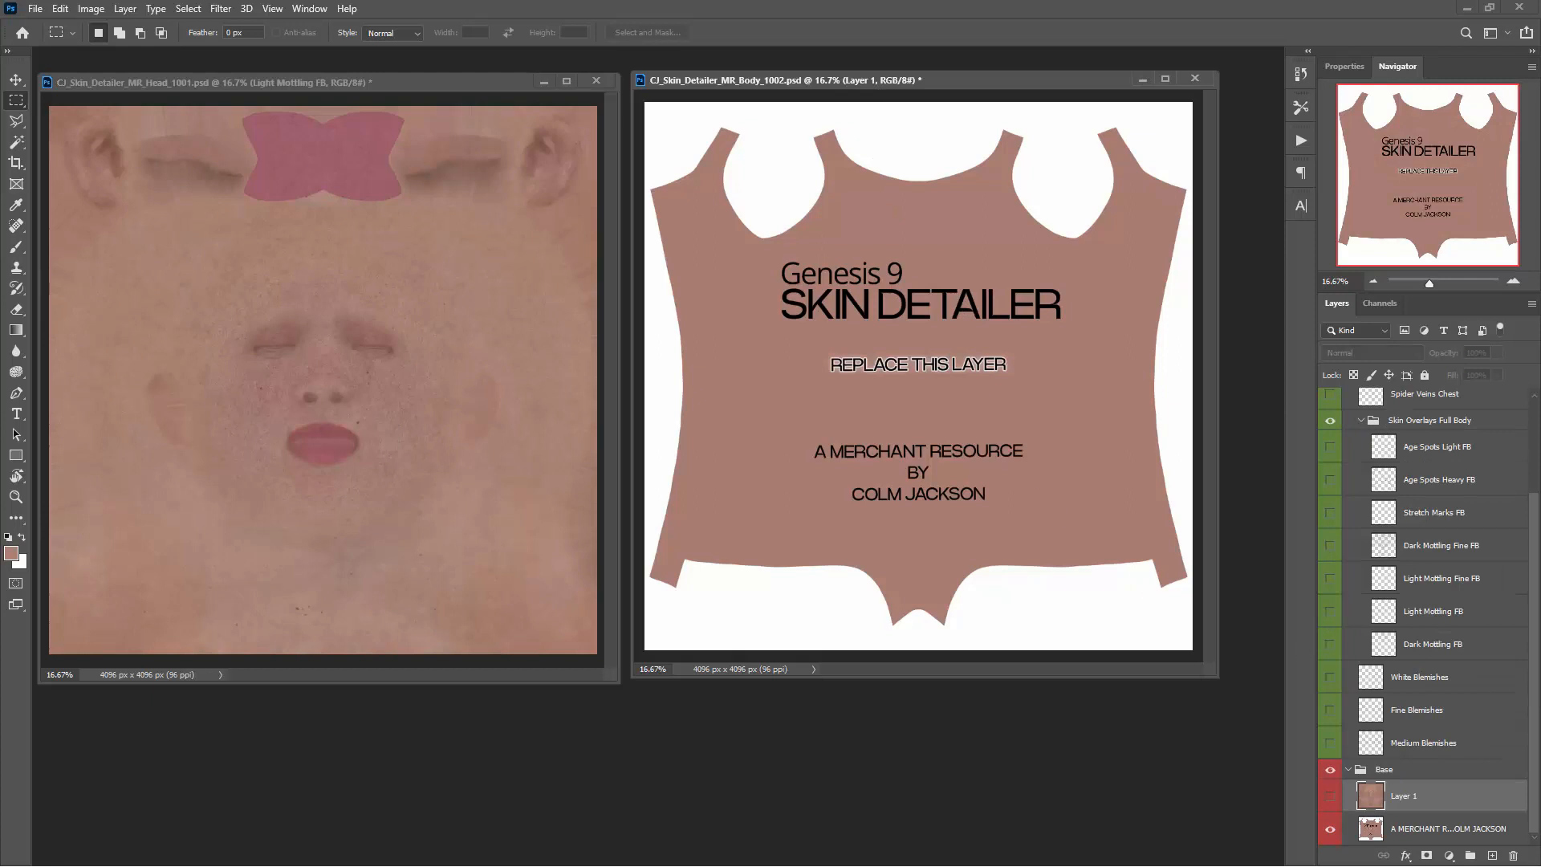
left_click(1330, 645)
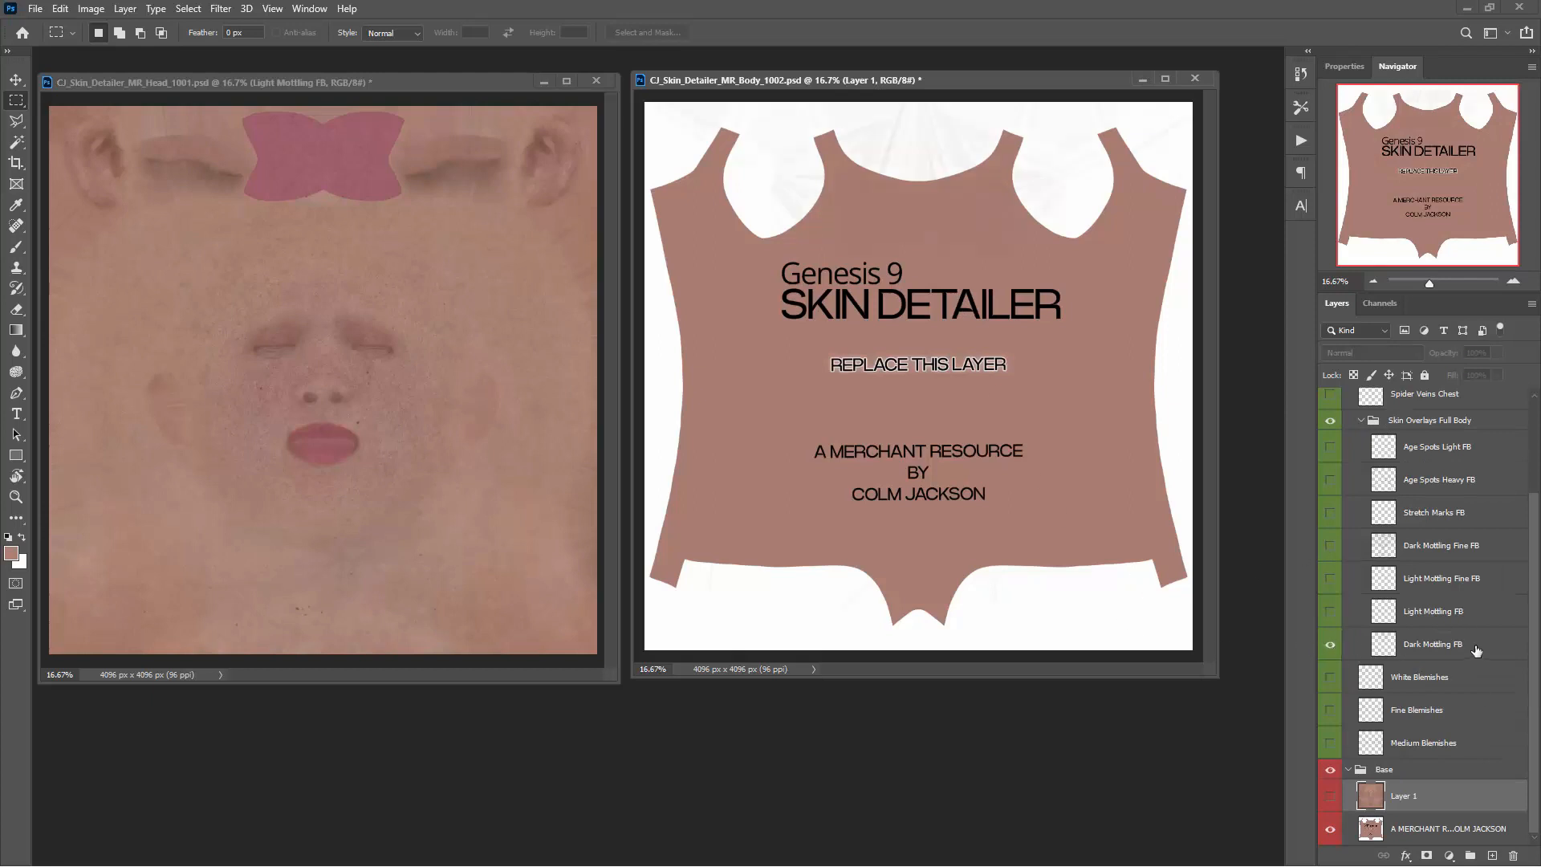
left_click(1478, 652)
left_click(1330, 613)
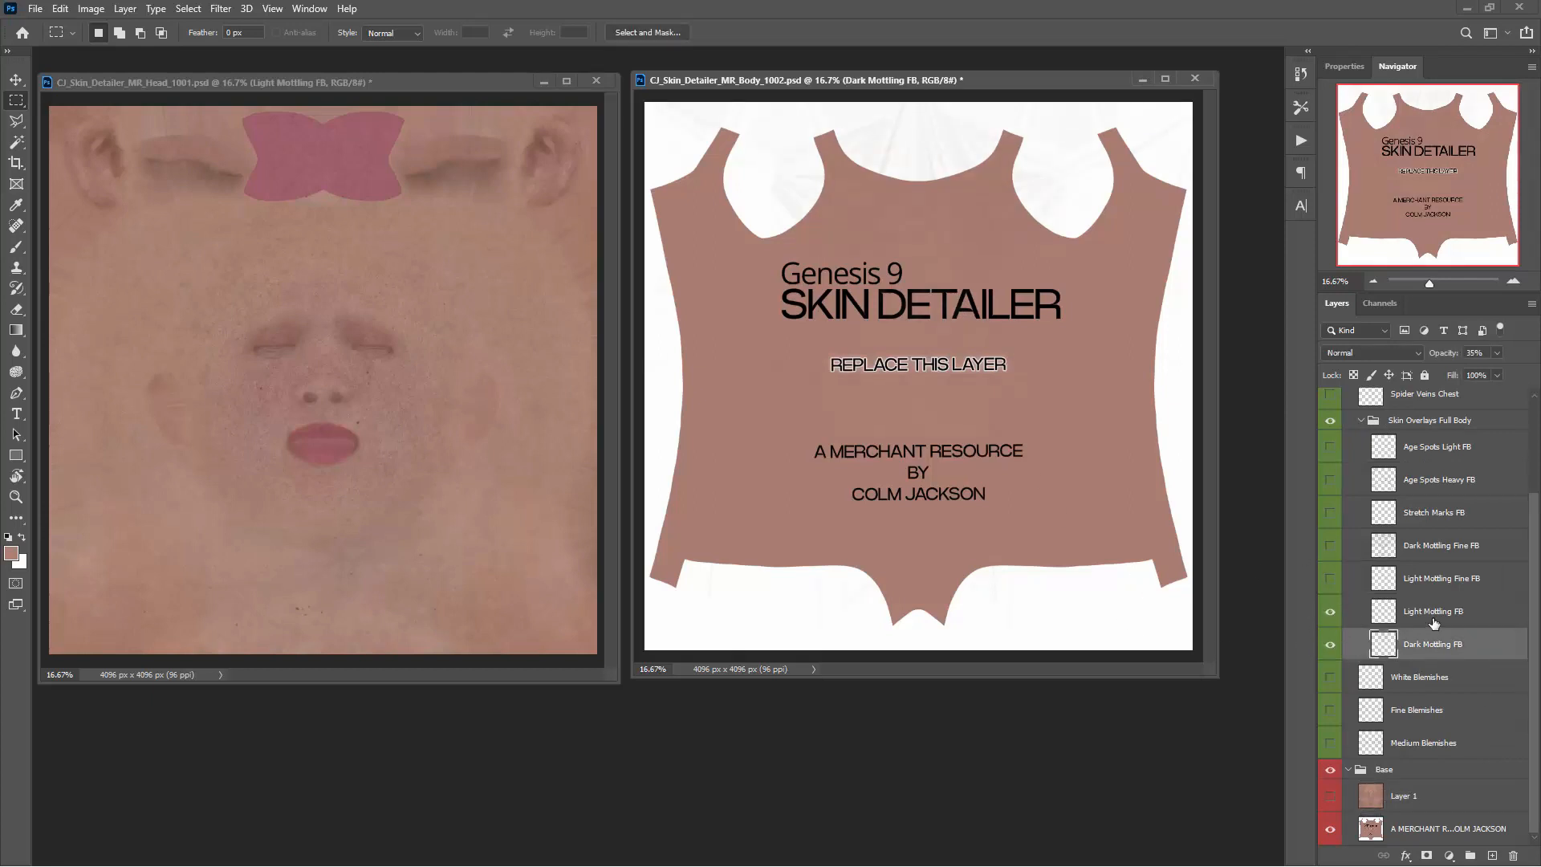
left_click(1436, 622)
- Examine the opacities of the Dark Mottling Fine FB and Light Mottling Fine FB layers in the head document
left_click(417, 83)
left_click(1330, 796)
left_click(1329, 763)
left_click(1442, 774)
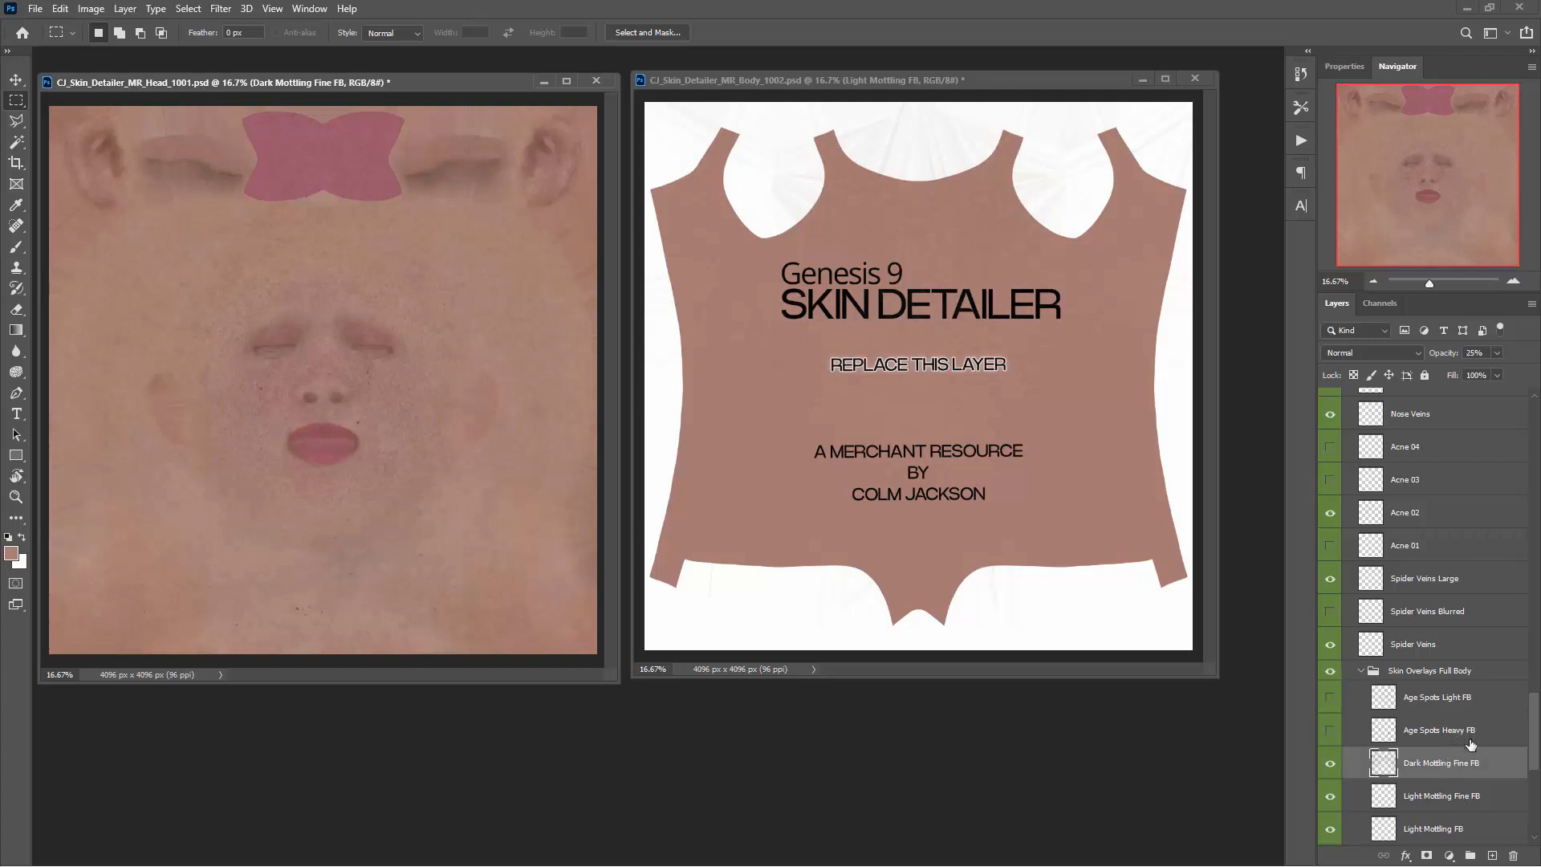
left_click(1454, 796)
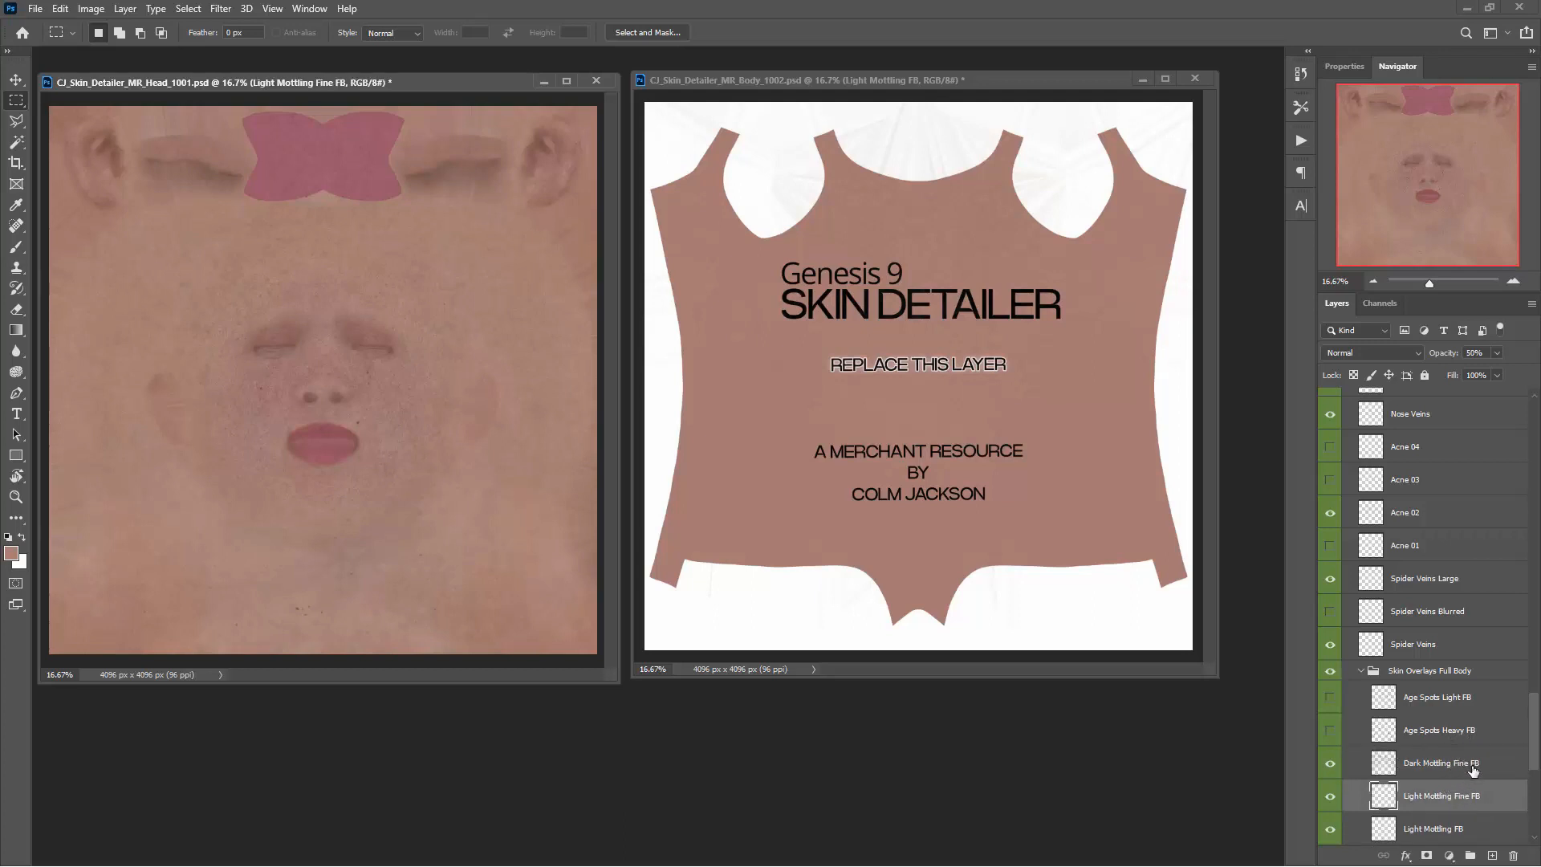
left_click(1480, 772)
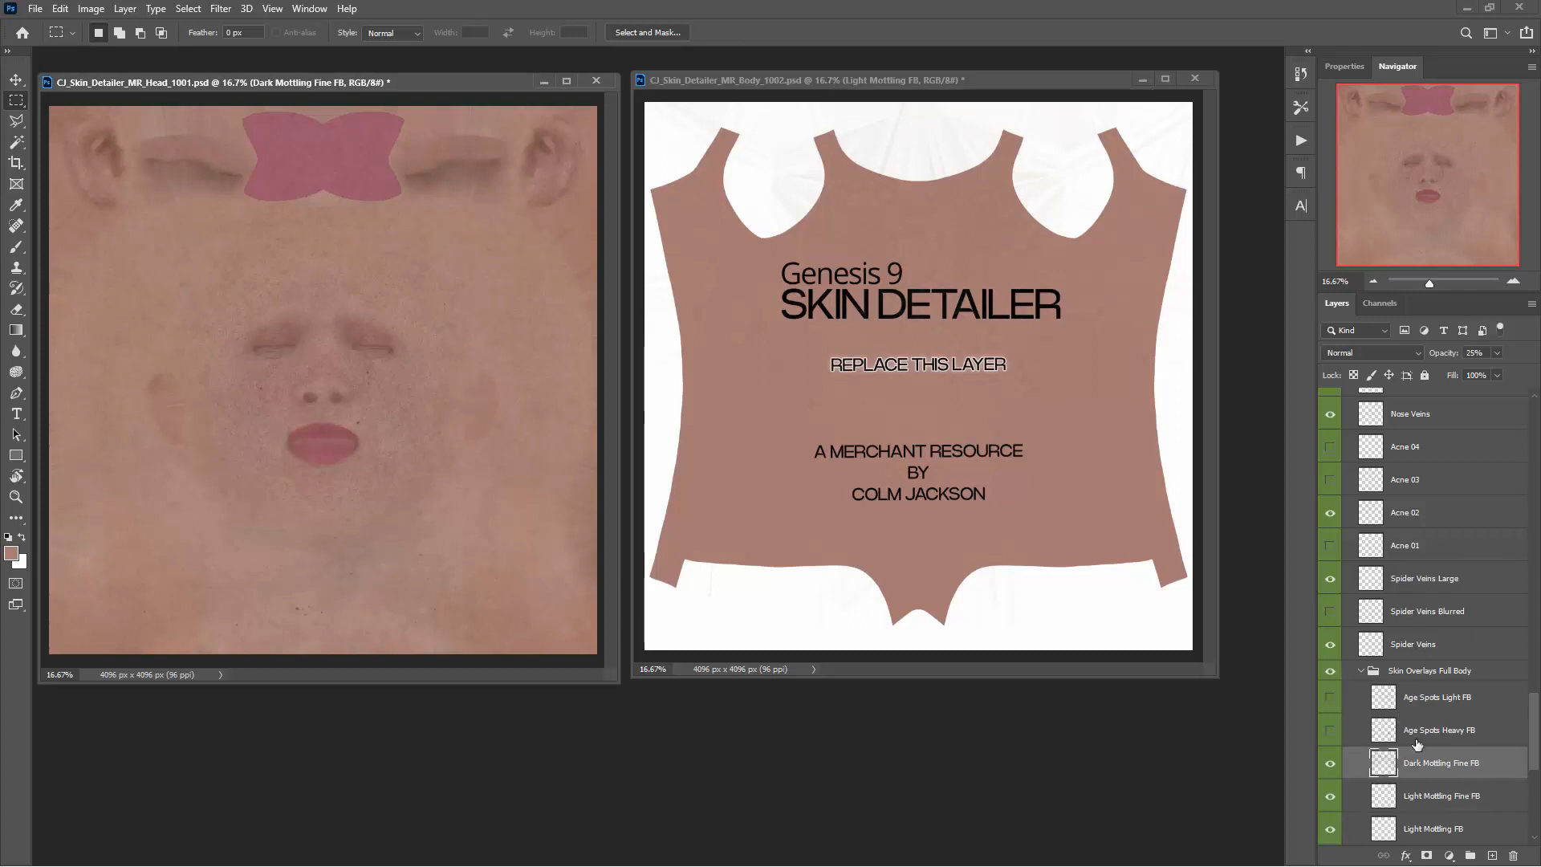
- Show the Light Mottling Fine FB and Dark Mottling Fine FB layers in the body document
left_click(945, 80)
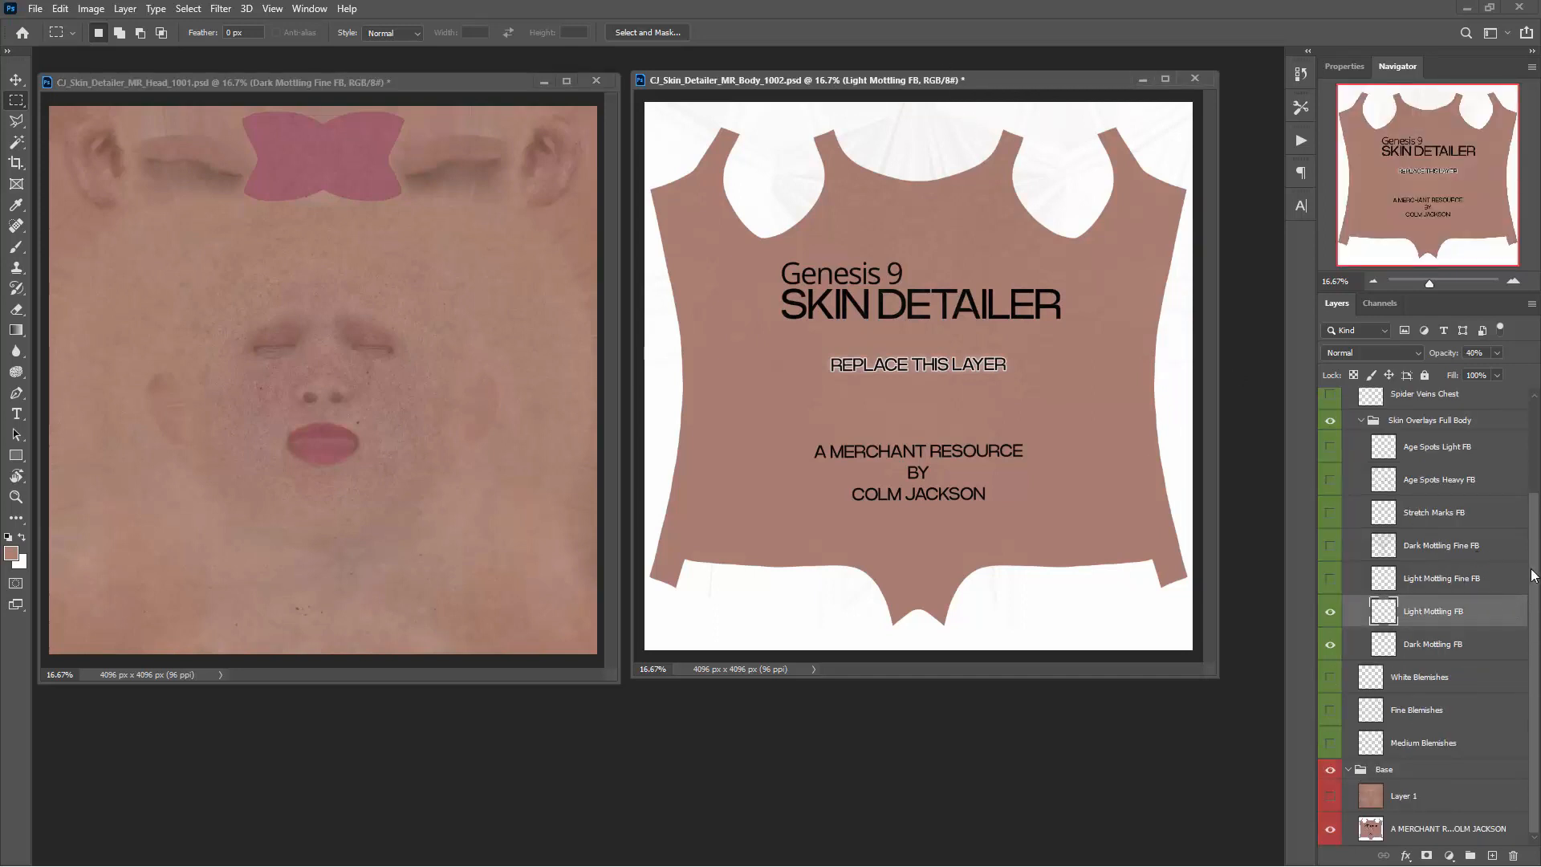
left_click(1456, 583)
left_click(1329, 582)
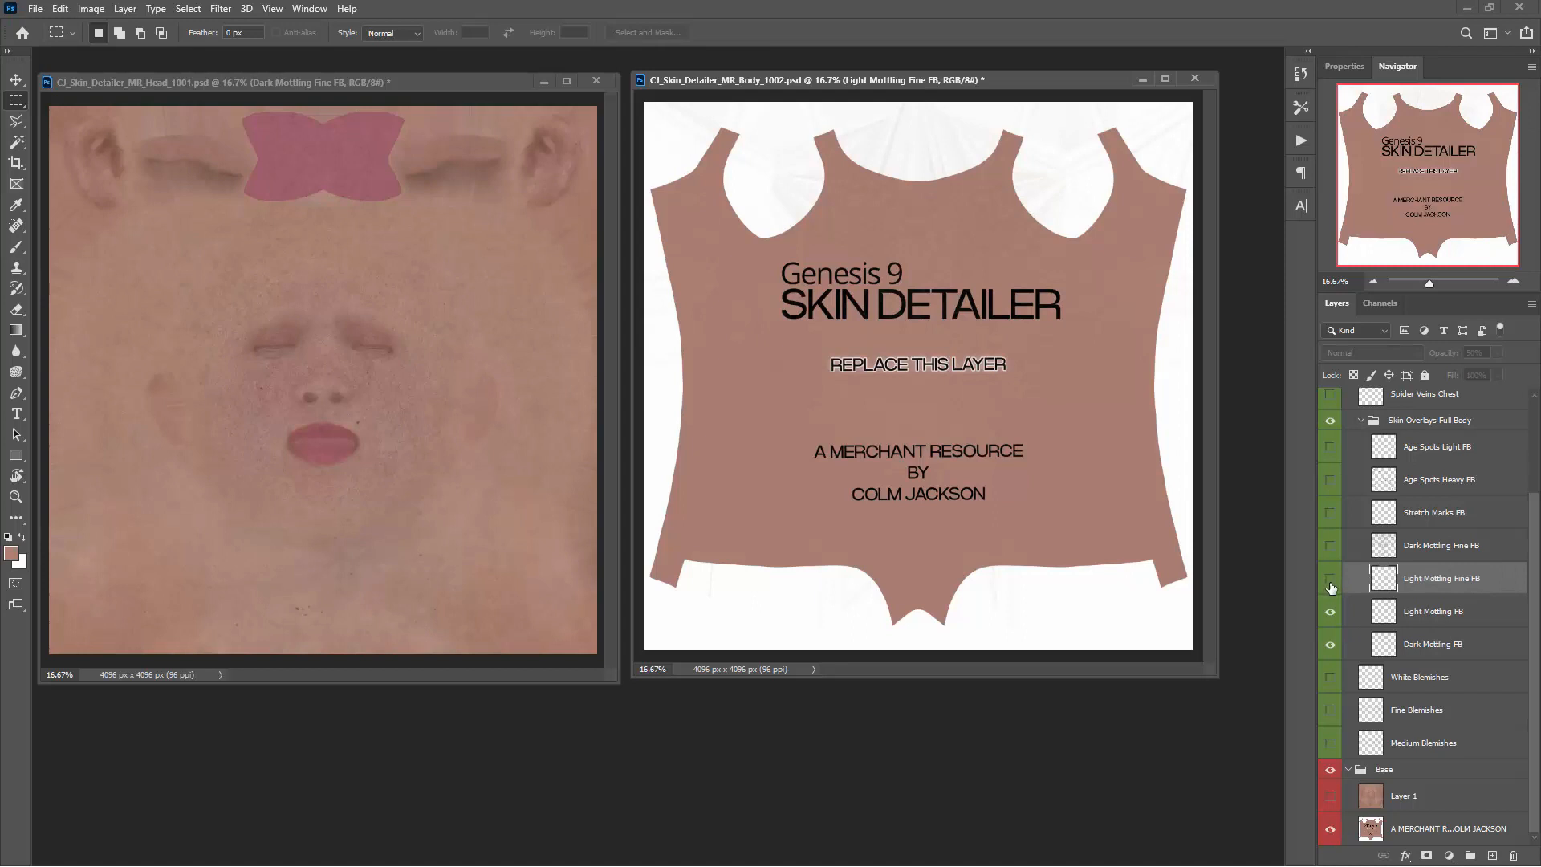
left_click(1476, 558)
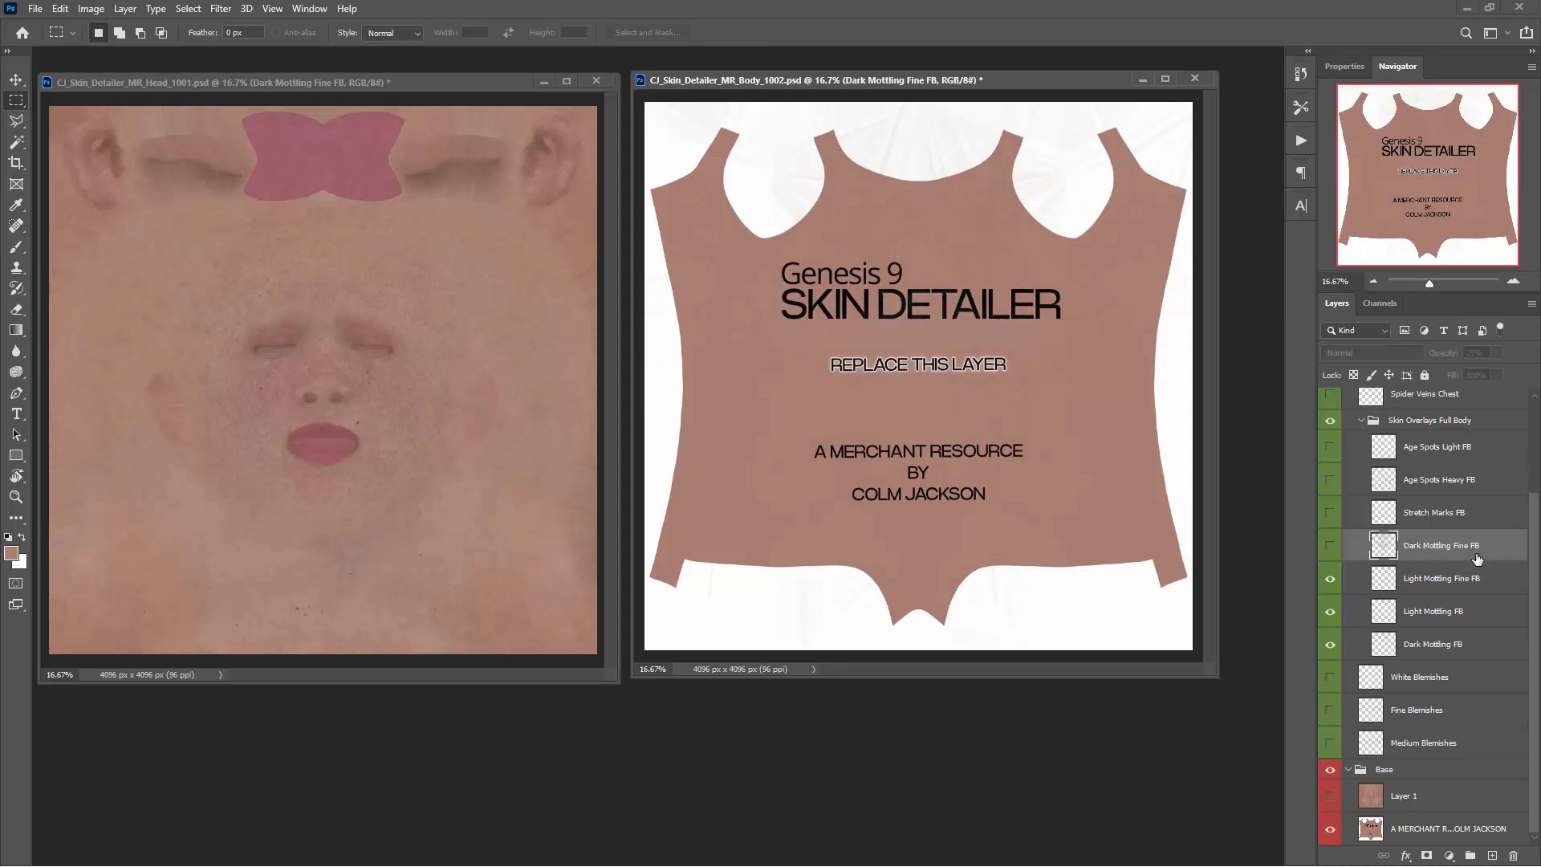
left_click(1330, 545)
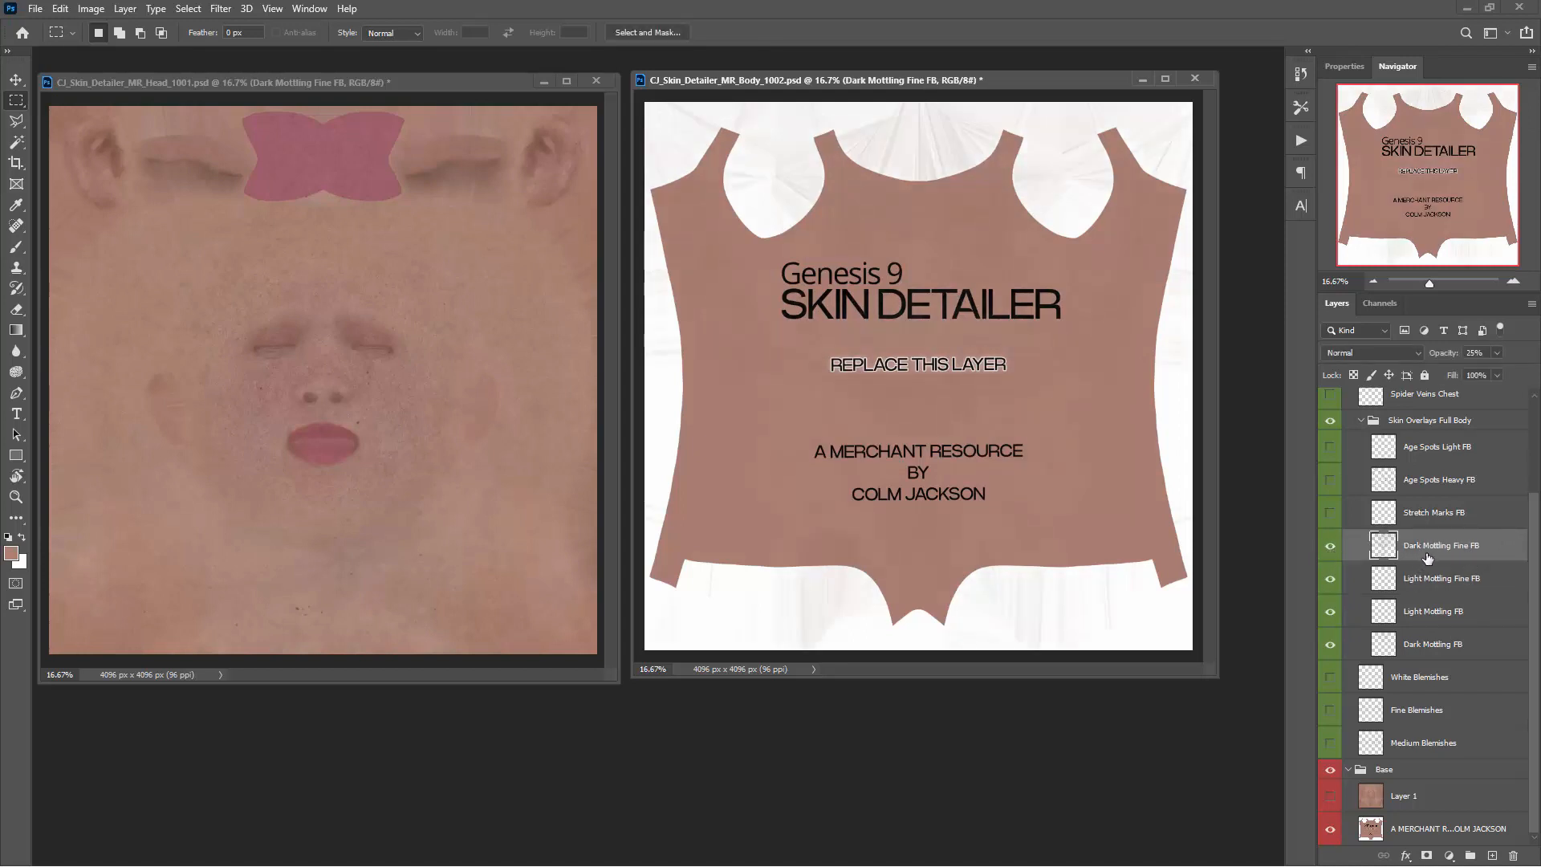
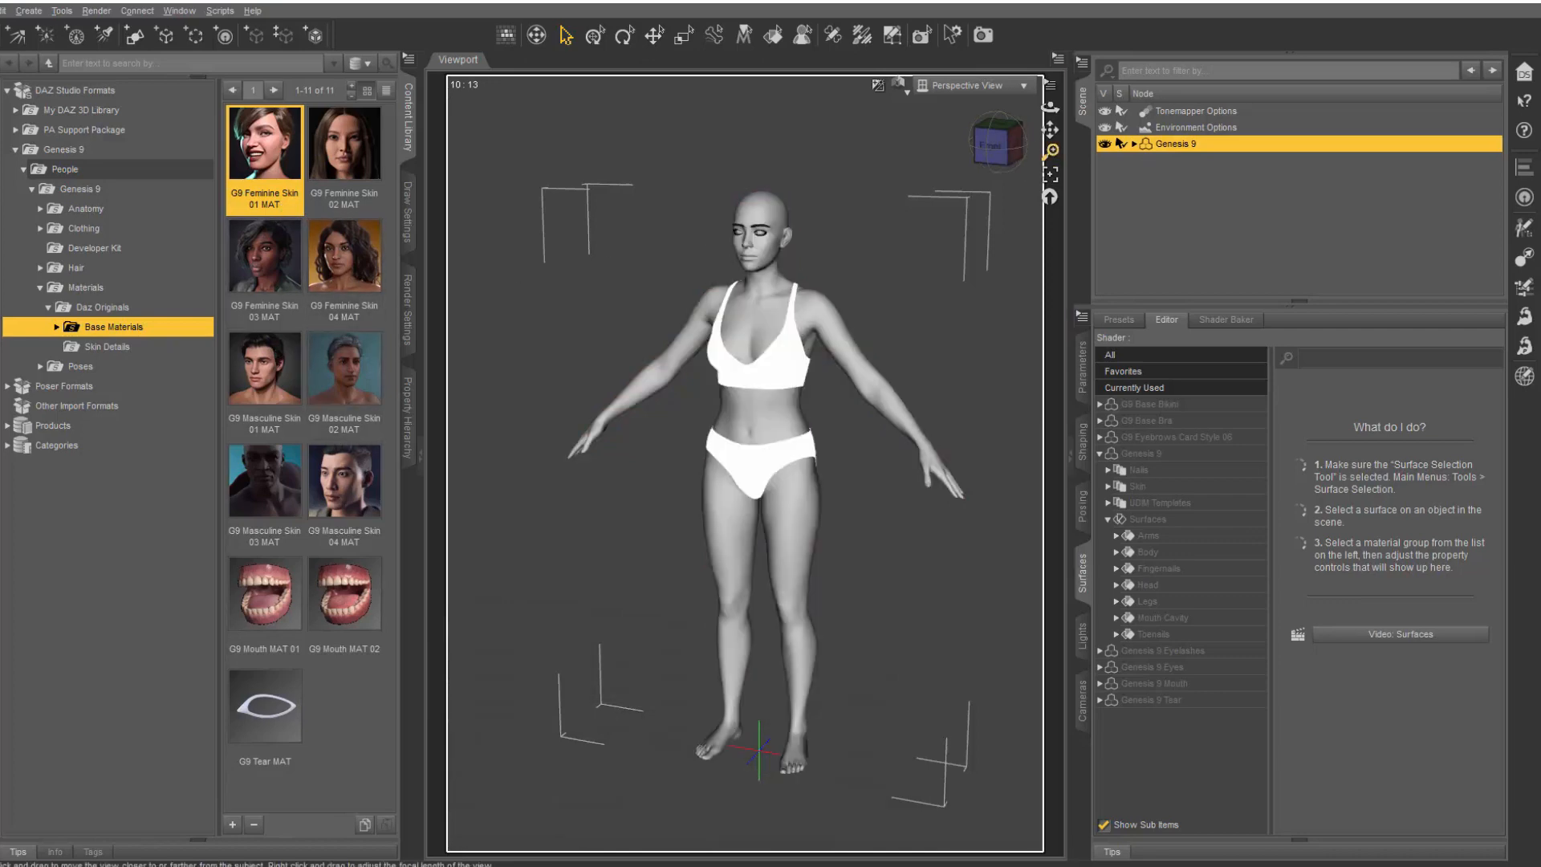
- Switch to DAZ Studio and examine the Genesis 9 figure's original skin on the body and up close on the face
left_click_drag(1051, 150, 1050, 277)
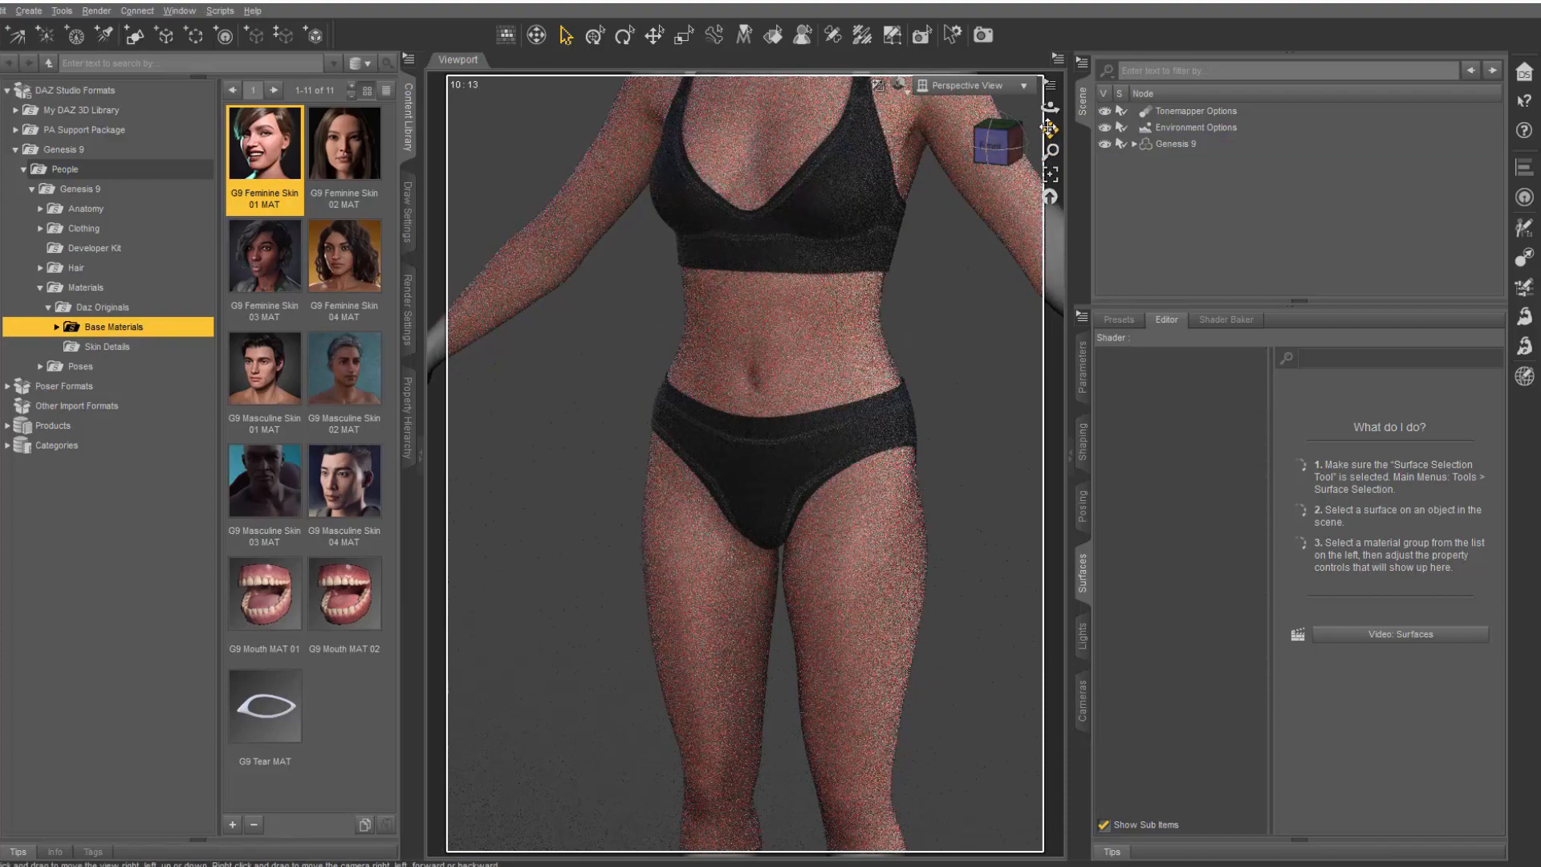
mouse_move(1051, 126)
left_mouse_down()
mouse_move(1071, 240)
mouse_move(1023, 309)
mouse_move(1017, 289)
left_mouse_up()
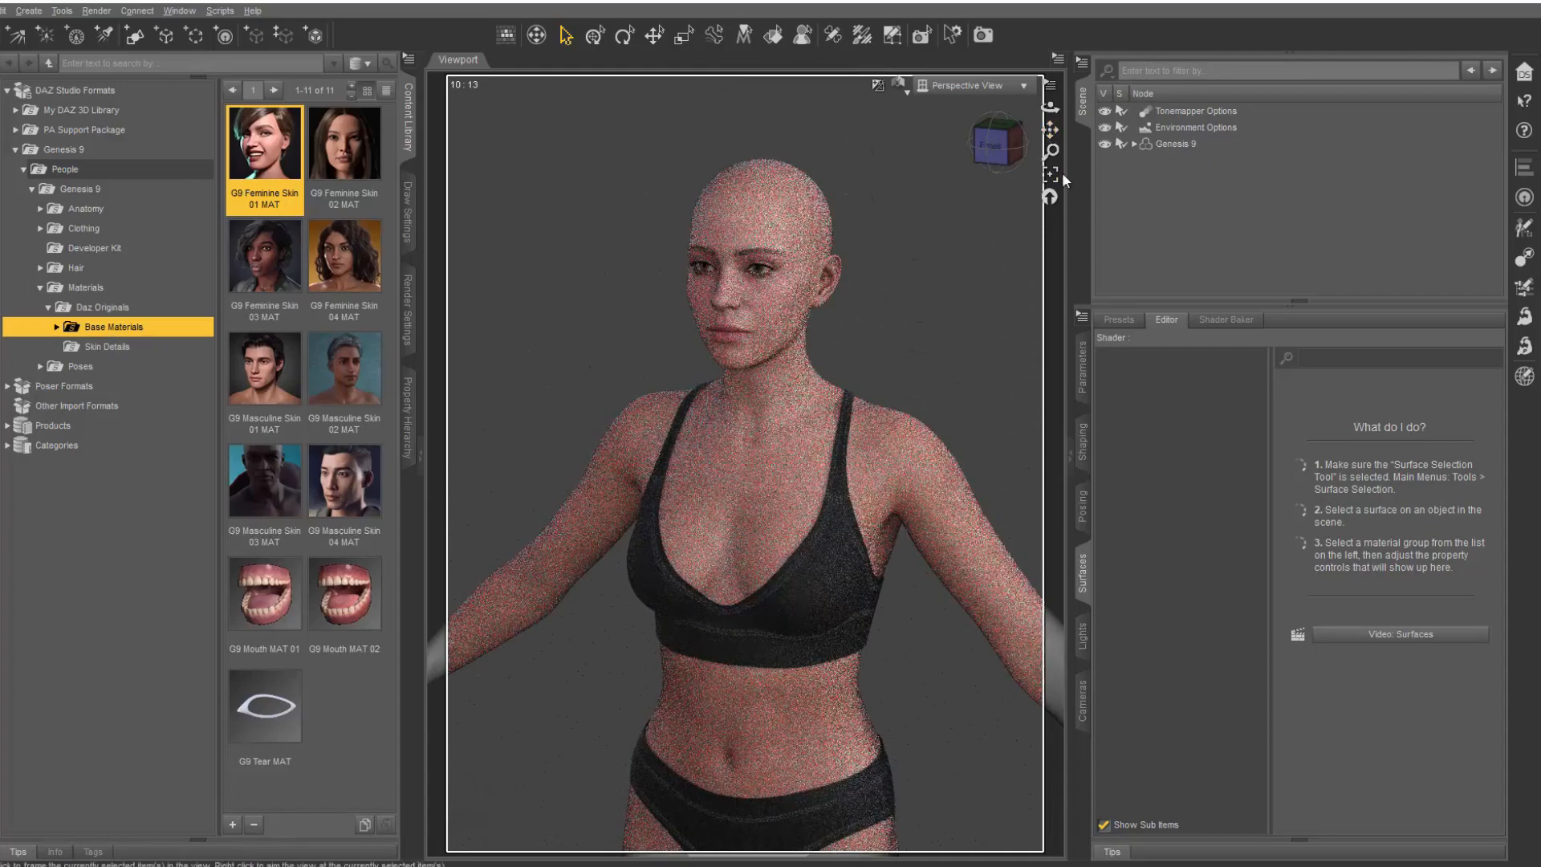
mouse_move(1050, 150)
left_mouse_down()
mouse_move(1051, 135)
mouse_move(1052, 164)
mouse_move(1057, 124)
left_mouse_up()
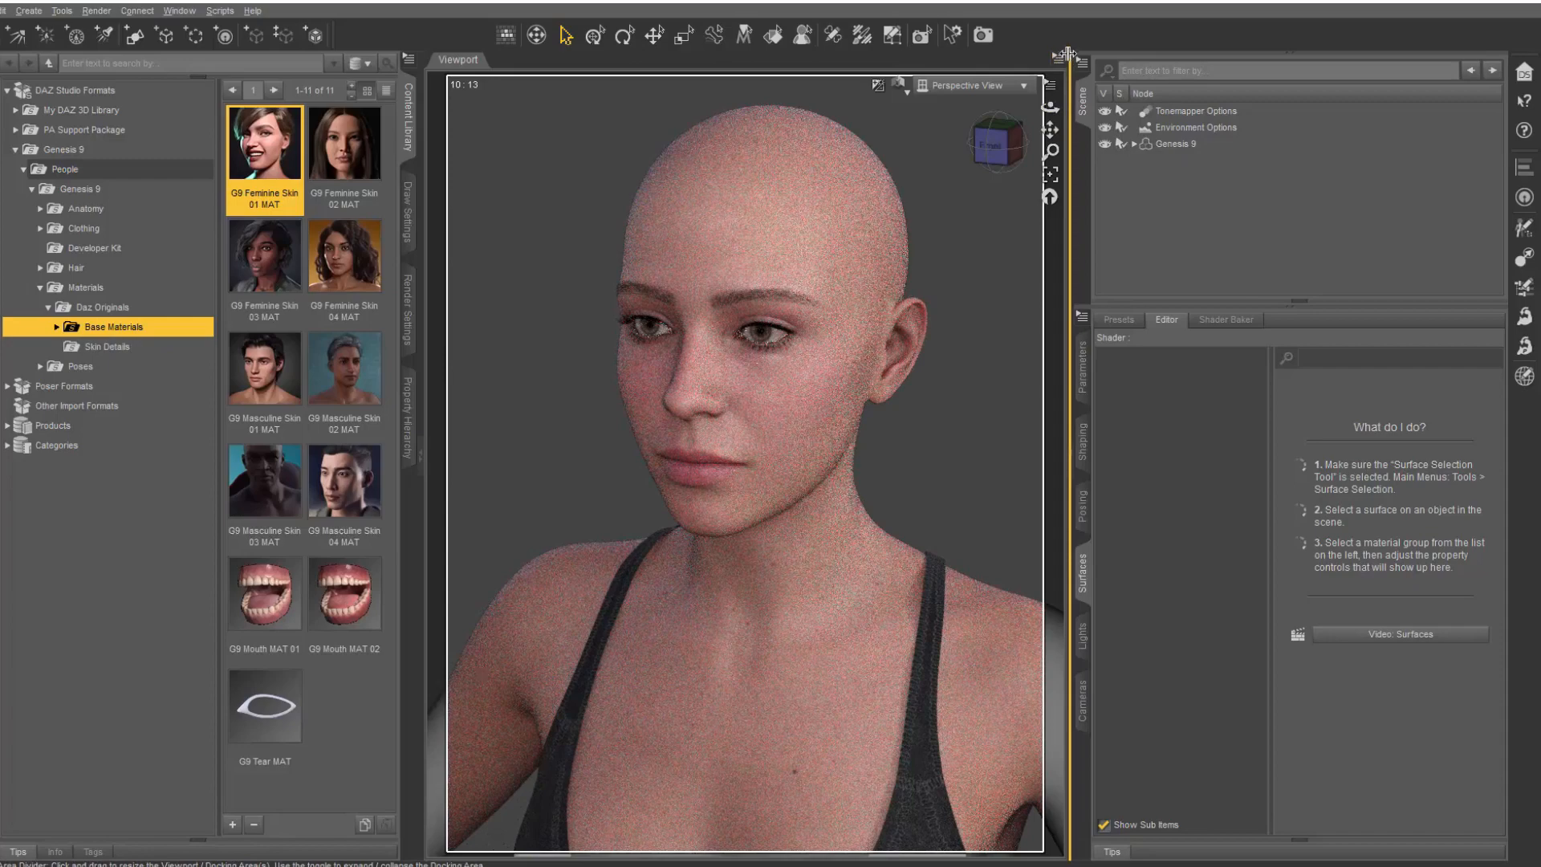
left_click_drag(1049, 108, 1060, 93)
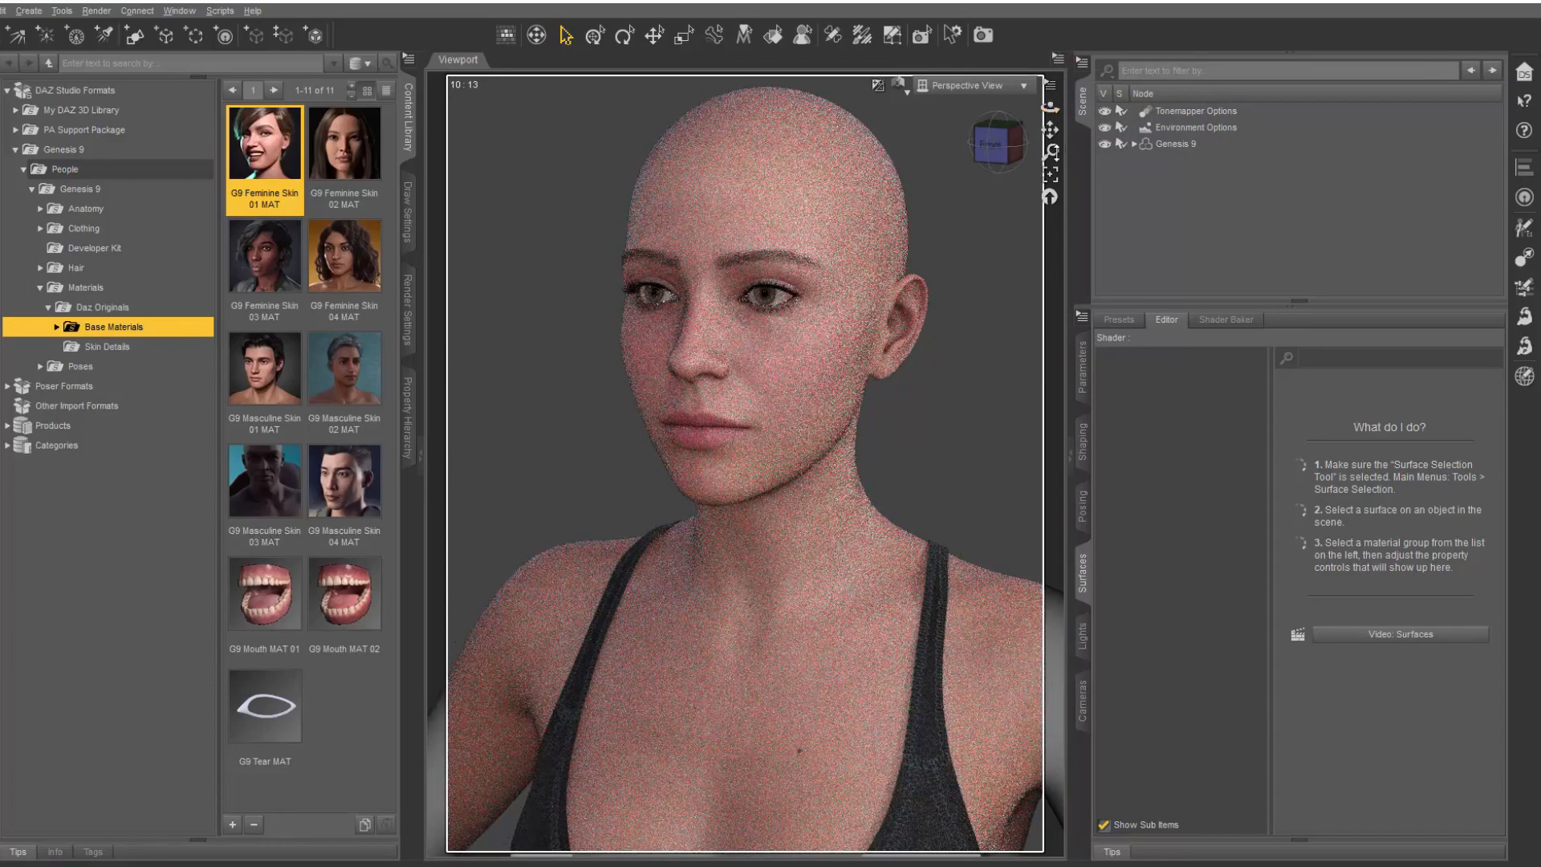
mouse_move(1050, 150)
left_mouse_down()
mouse_move(1052, 129)
mouse_move(1044, 149)
left_mouse_up()
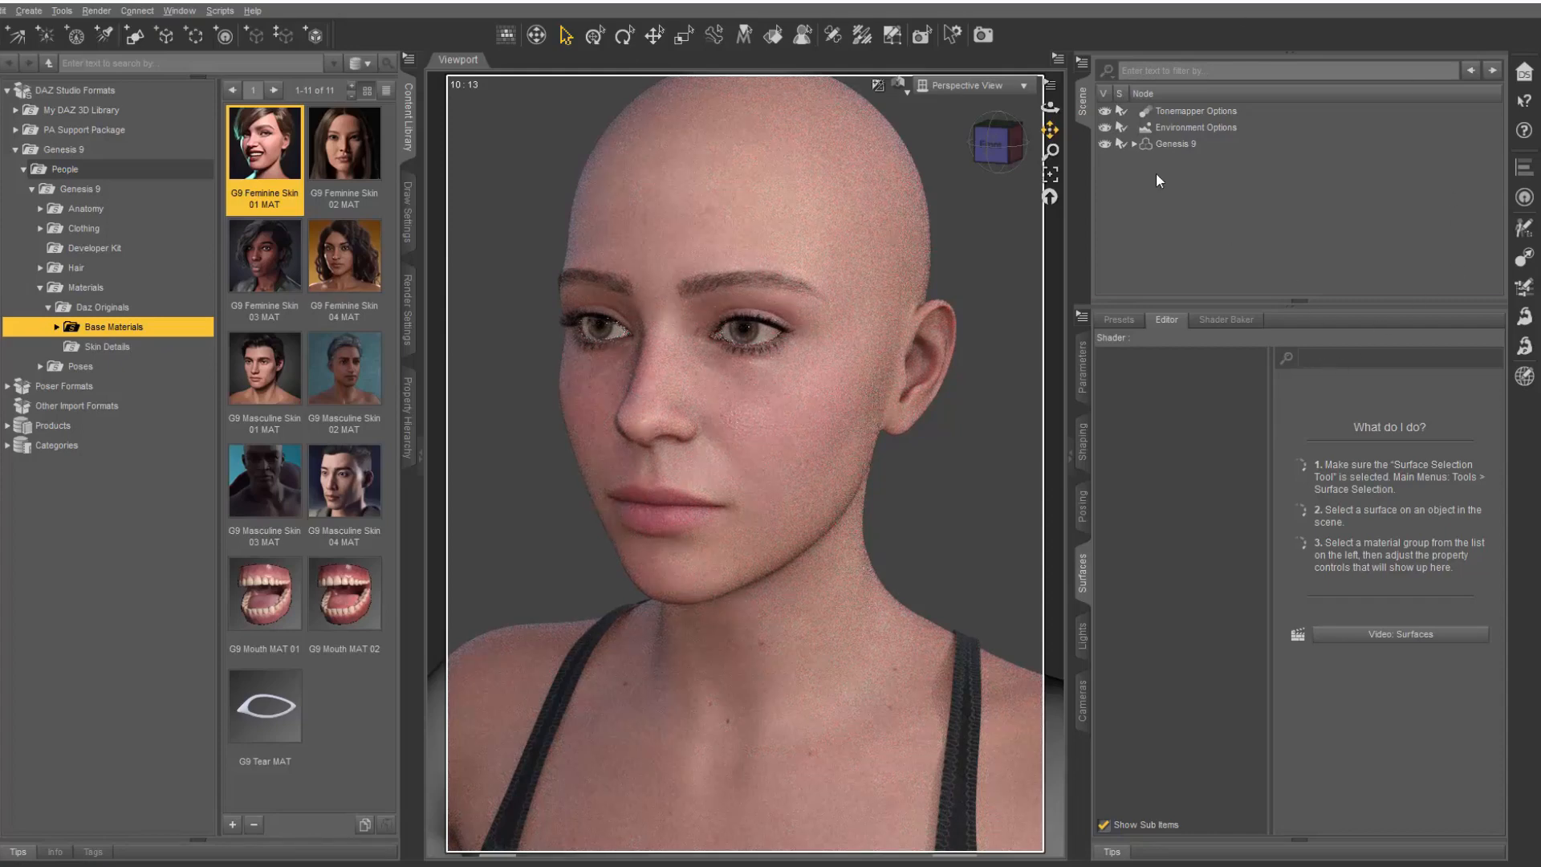
- Assign CJ_Skin_Detailer_MR_Head_1001.jpg from the Skin Detailer Tut folder to the Genesis 9 Head surface's Base Color and Translucency Color
left_click(1174, 145)
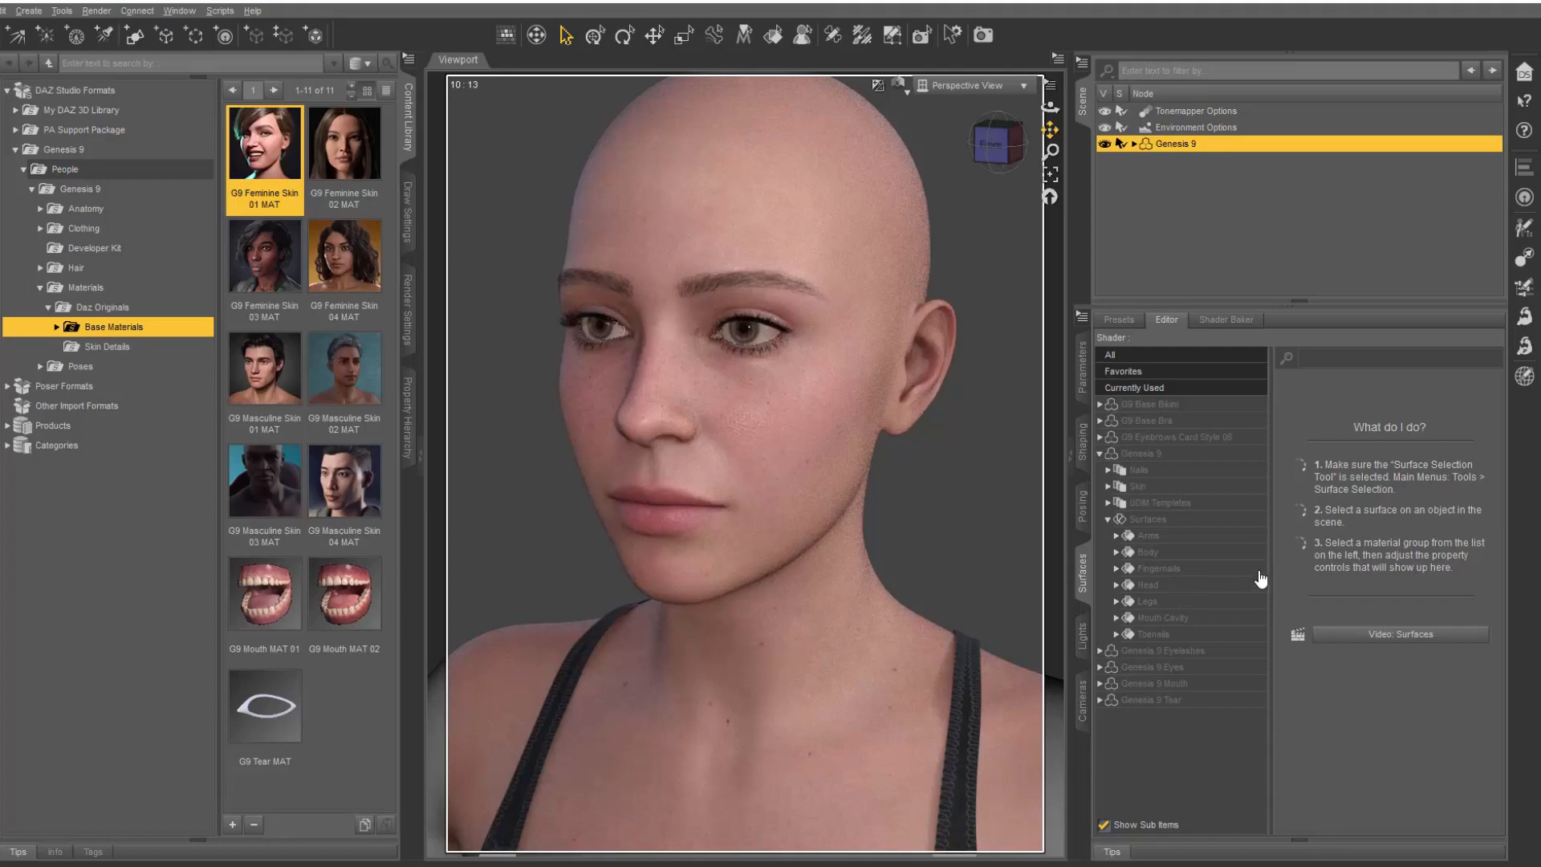
left_click(1186, 585)
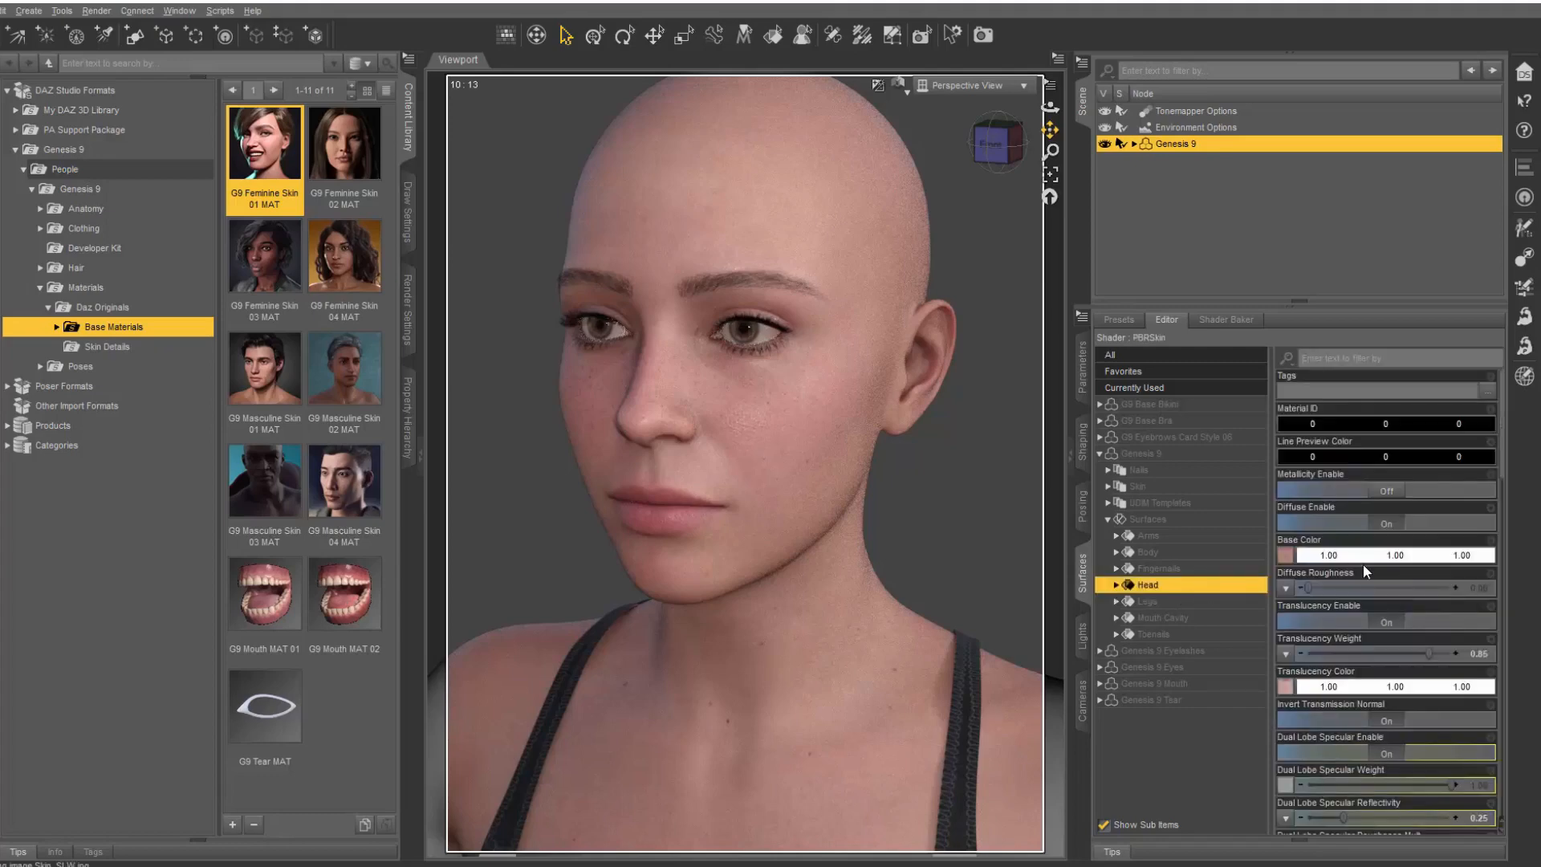
mouse_move(1290, 562)
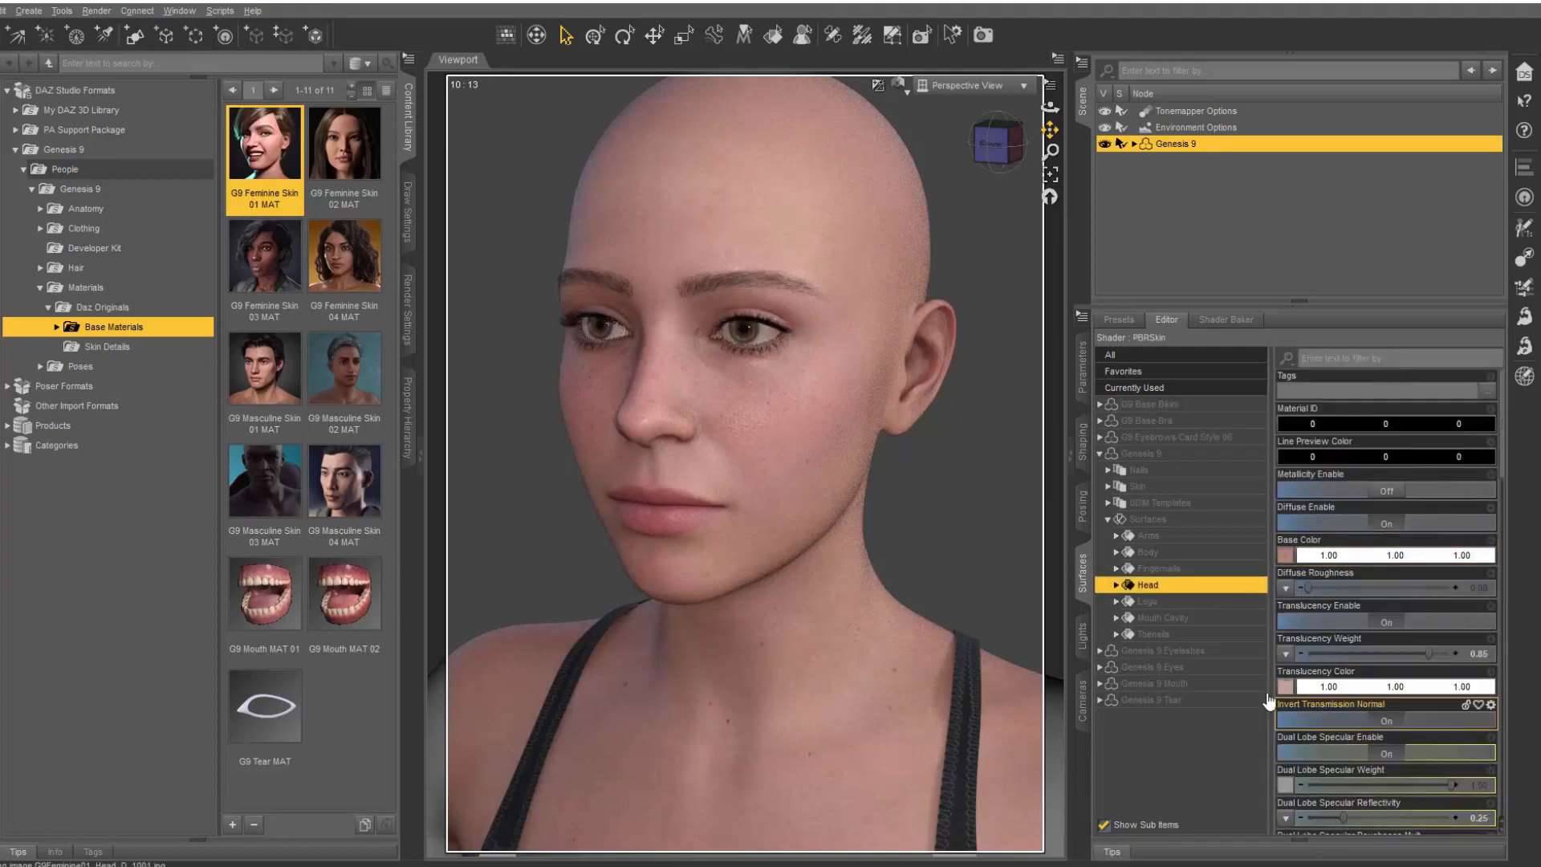
mouse_move(1287, 690)
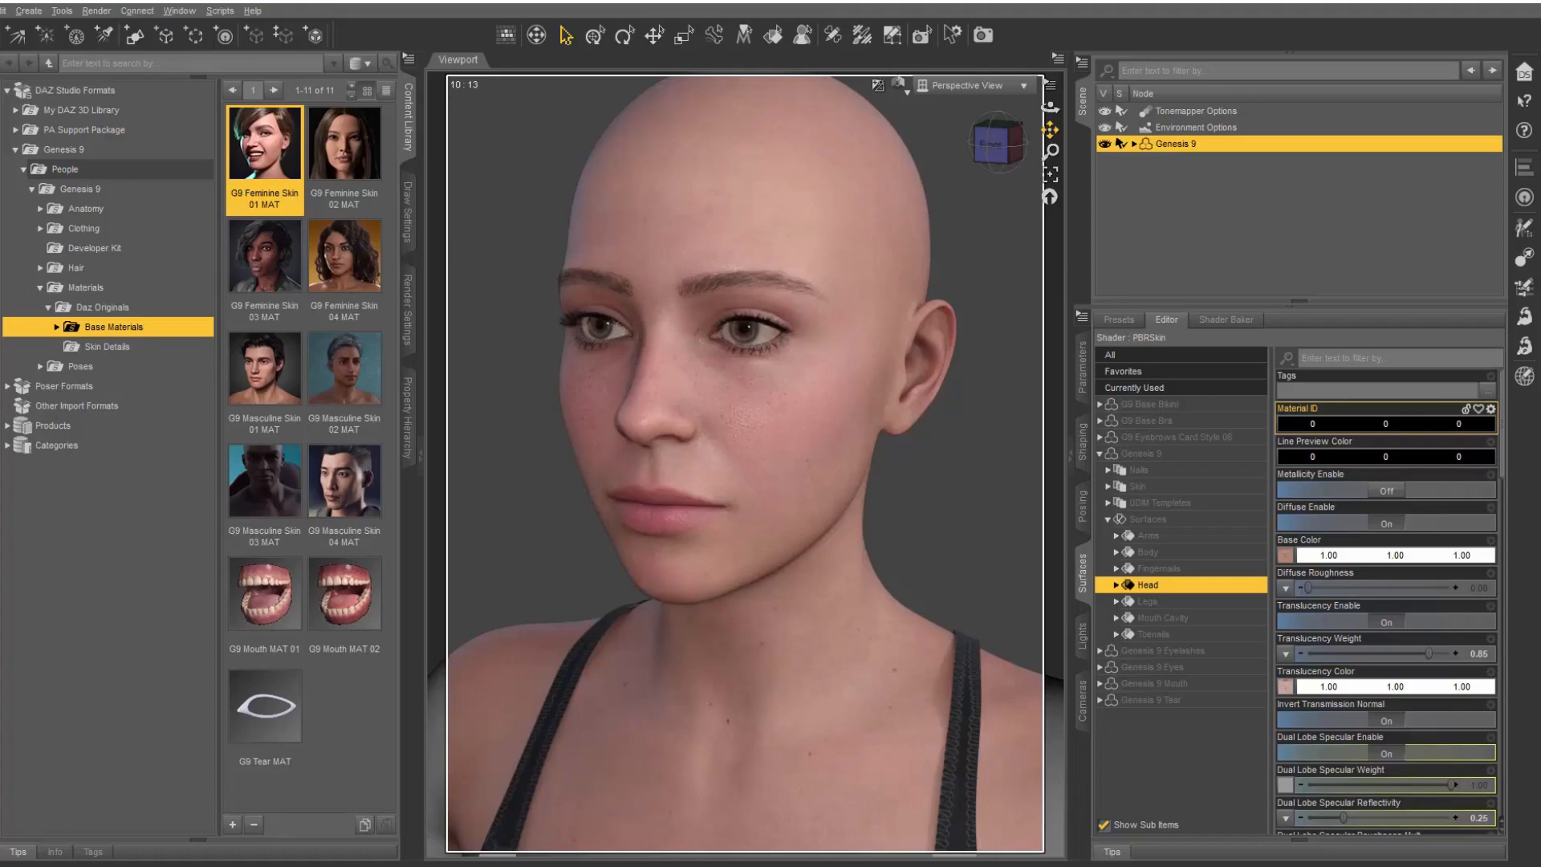
left_click_drag(1540, 152, 350, 80)
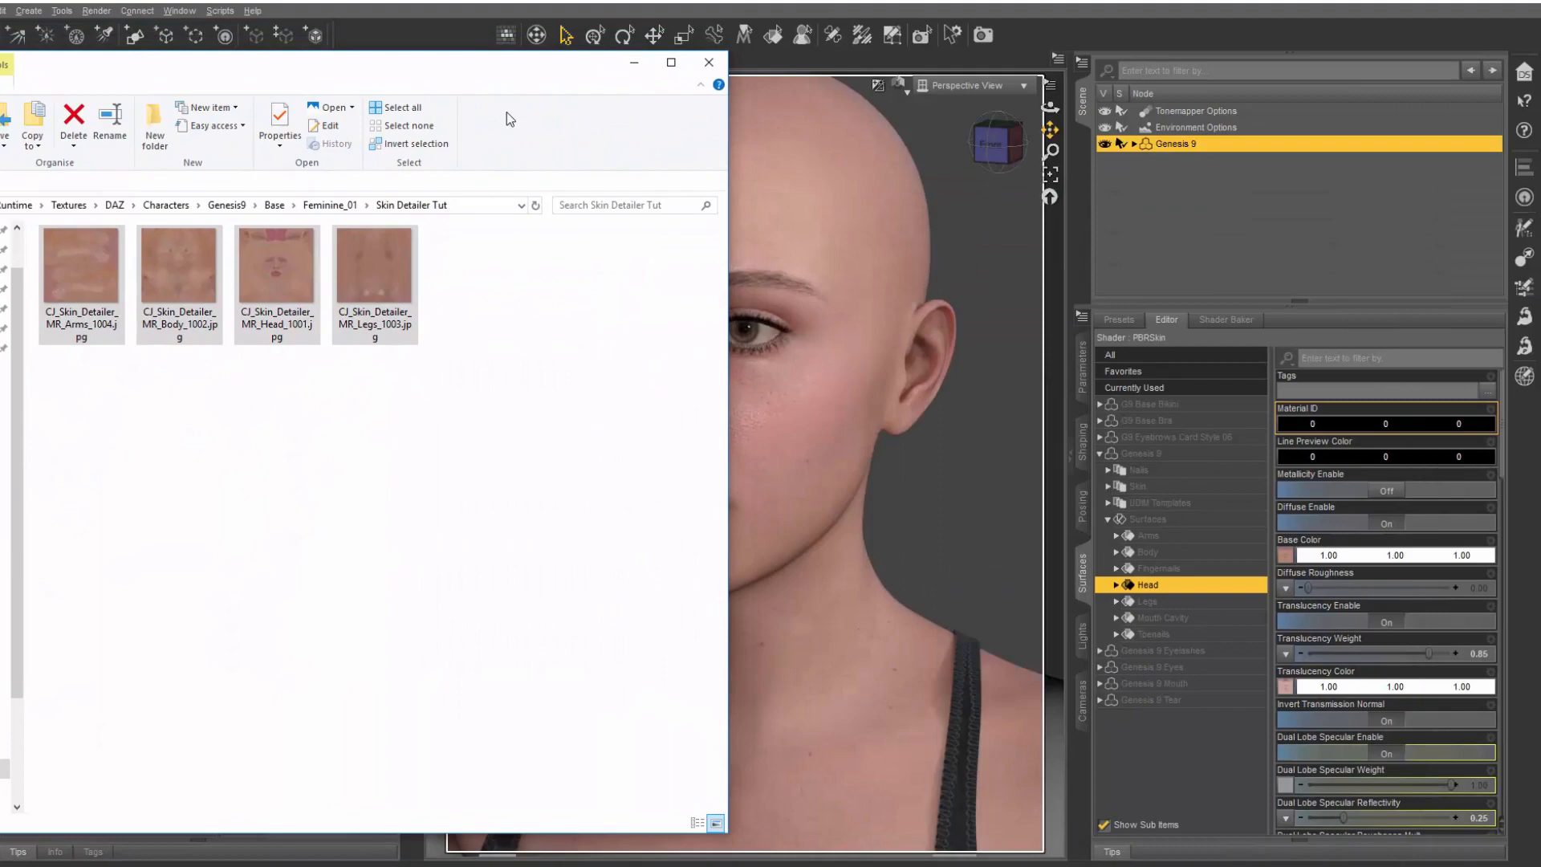
left_click_drag(534, 74, 1540, 325)
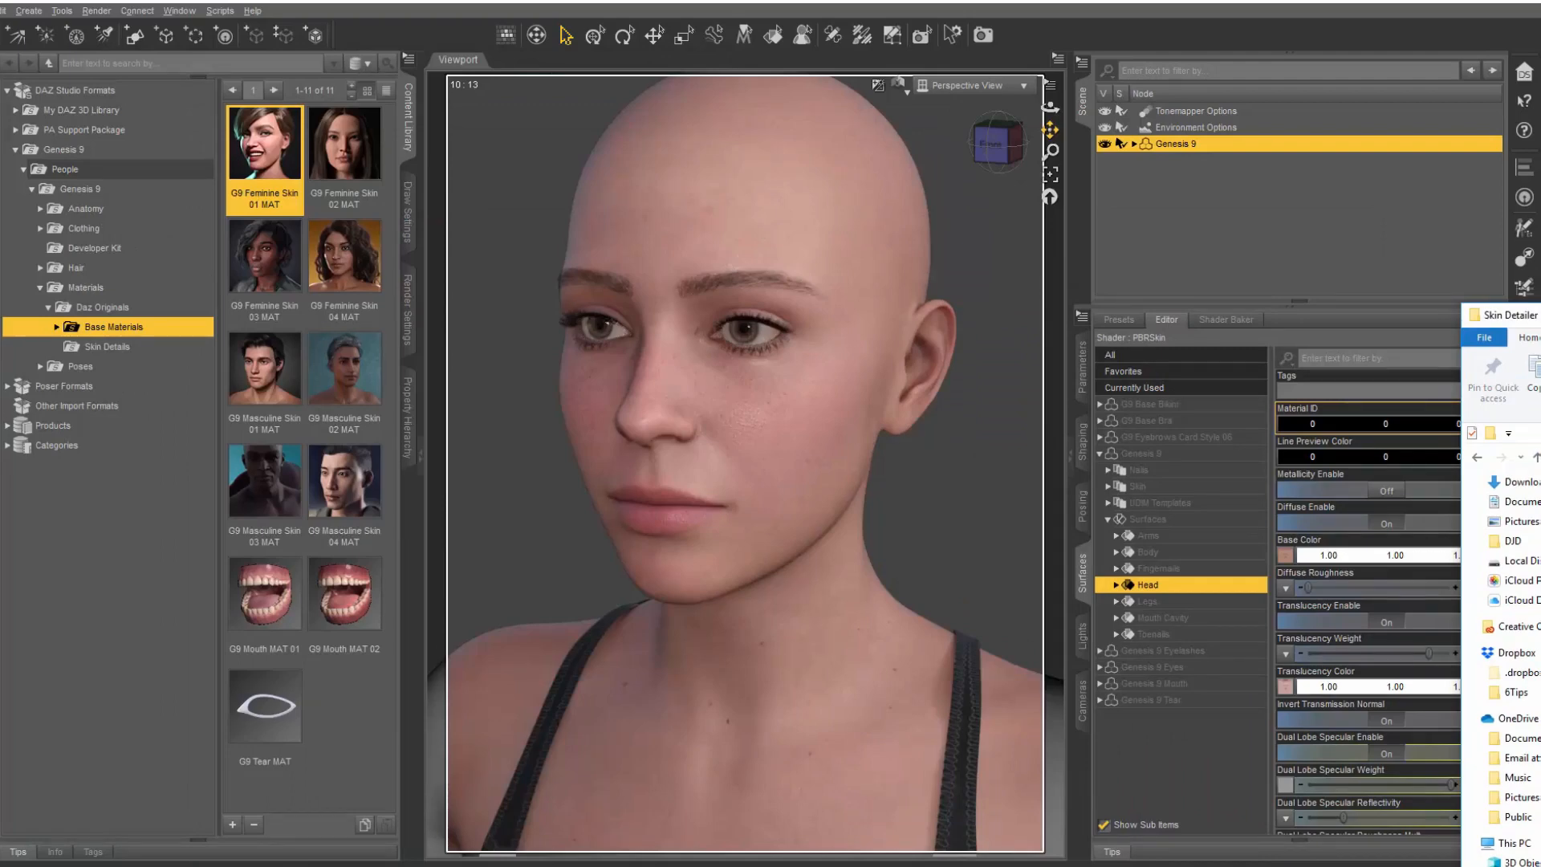
left_click_drag(1509, 315, 363, 45)
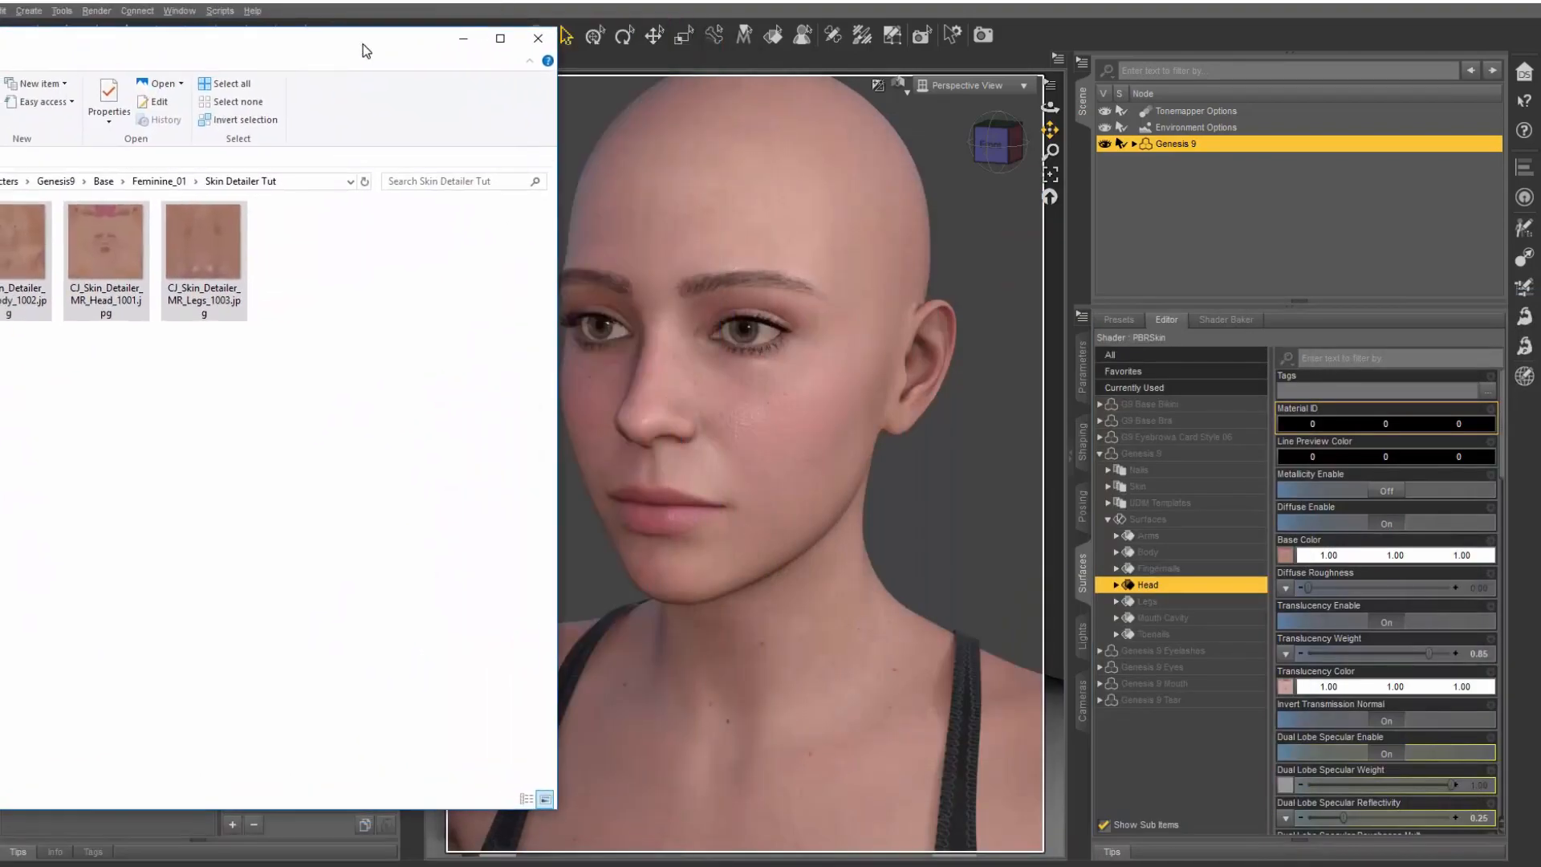
left_click(99, 249)
left_click_drag(951, 592, 1287, 553)
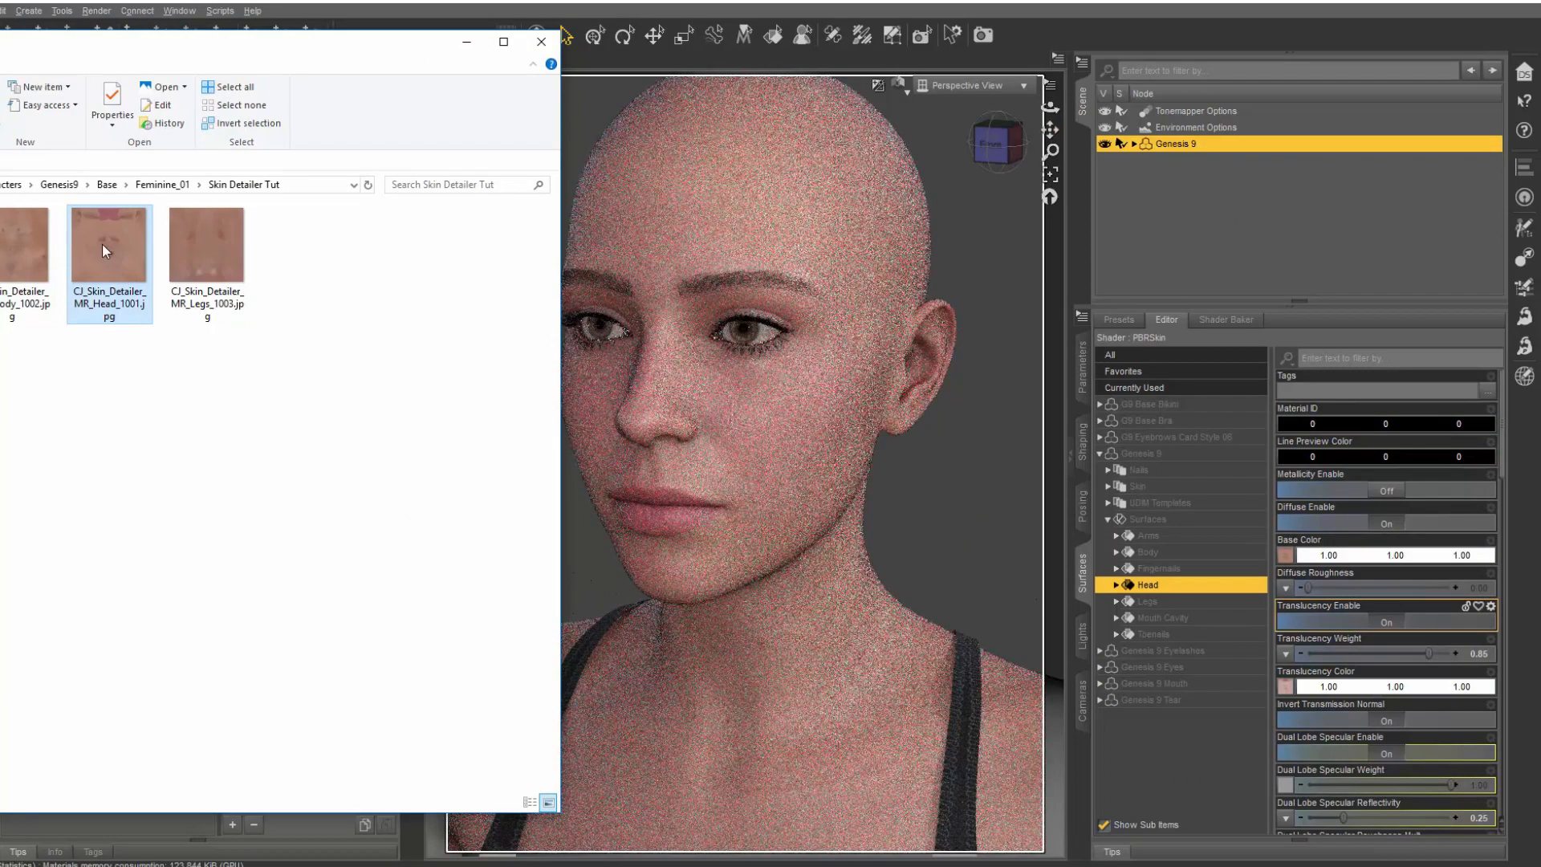
left_click_drag(102, 244, 1283, 686)
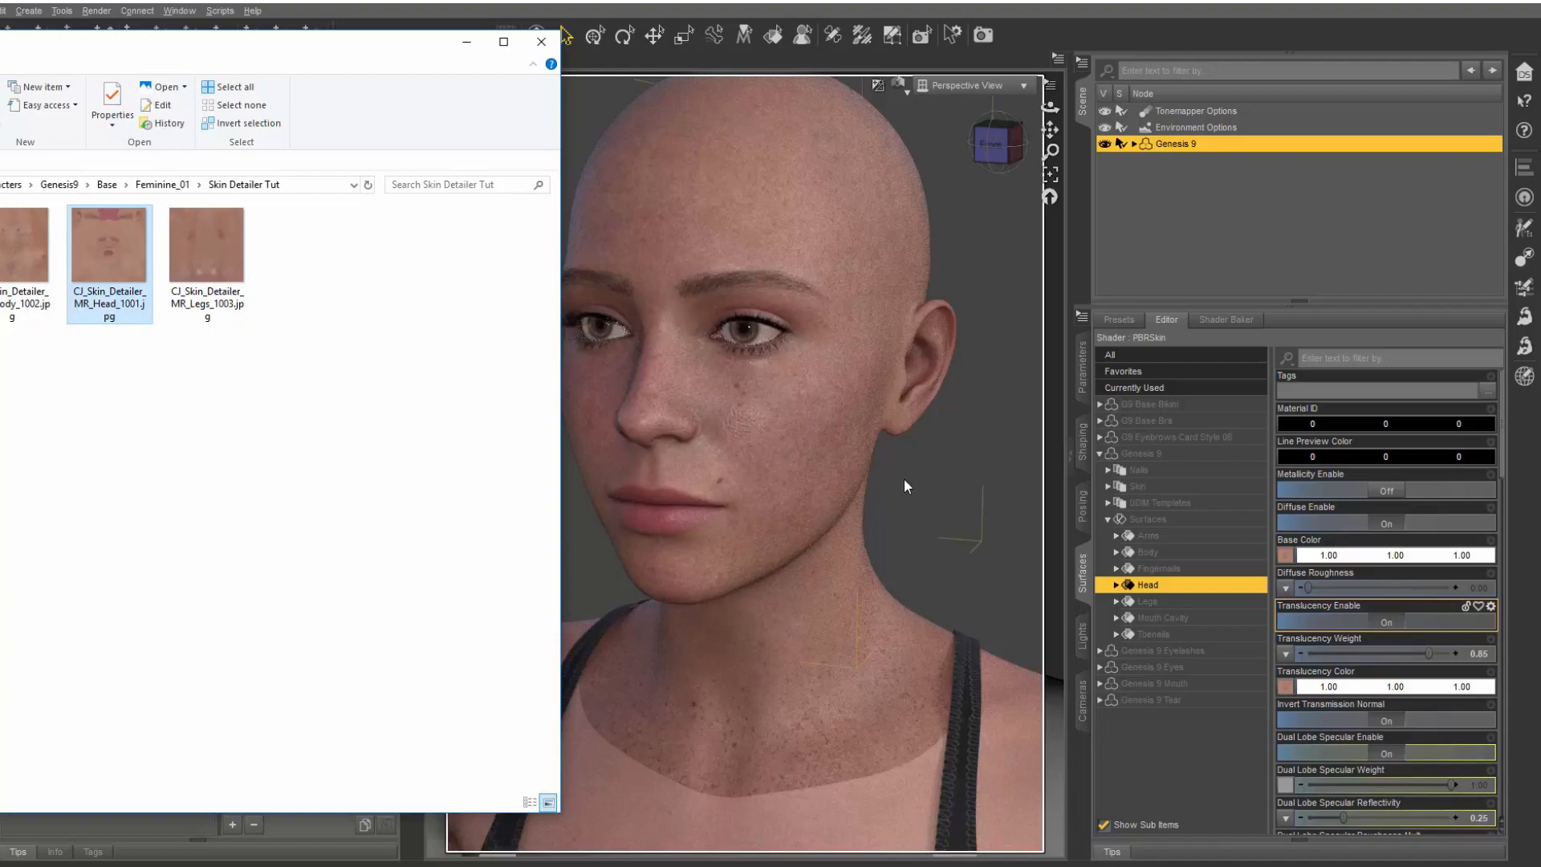
- Assign CJ_Skin_Detailer_MR_Body_1002.jpg to the Body surface's Base Color and Translucency Color
left_click(1171, 555)
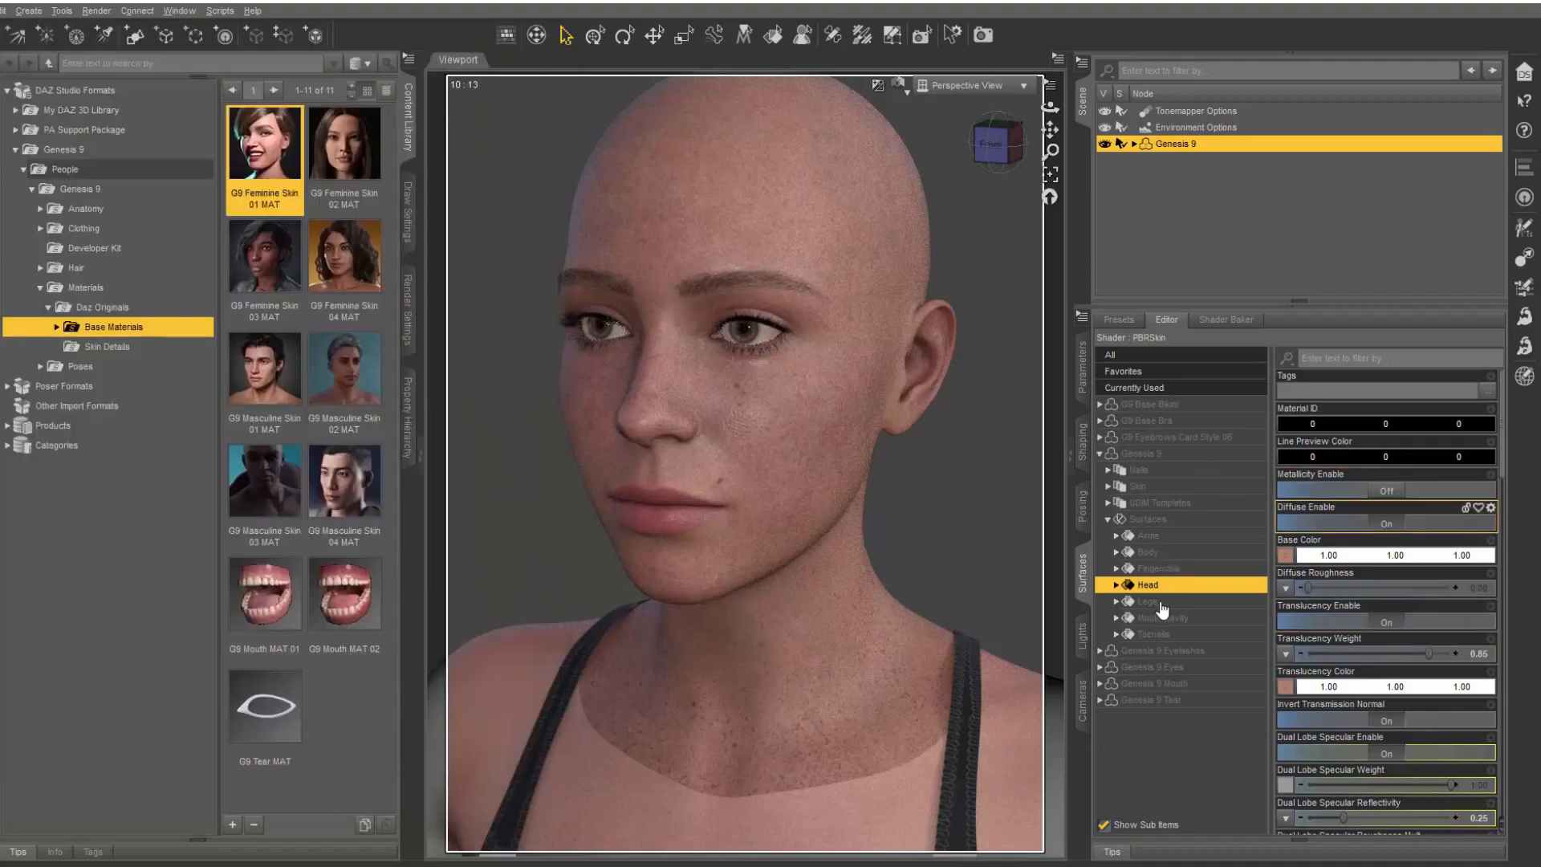
left_click(1173, 554)
key("alt+Tab")
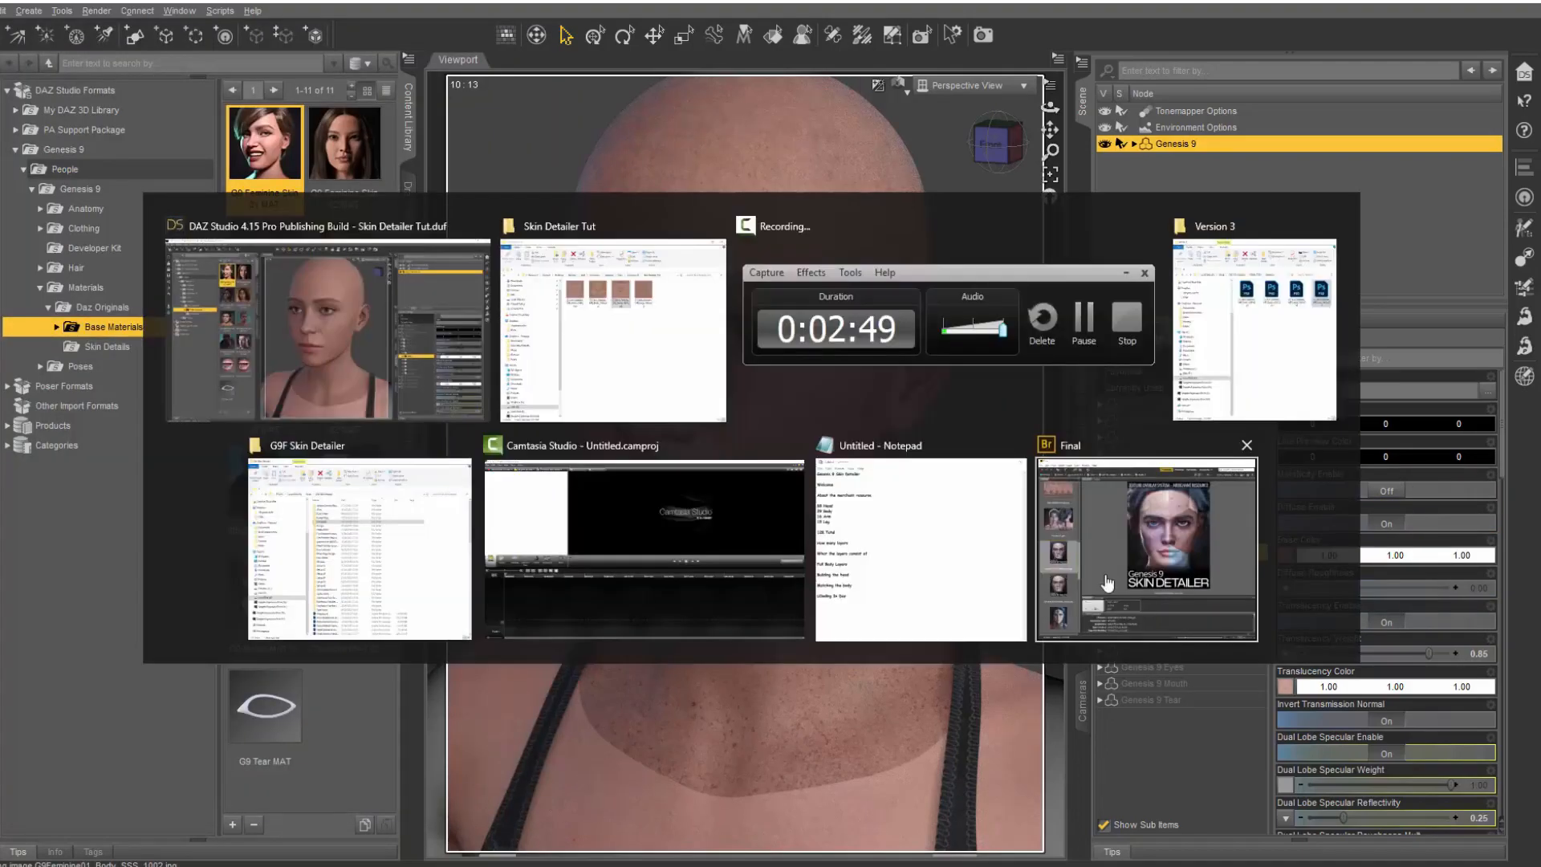
left_click_drag(29, 245, 1287, 555)
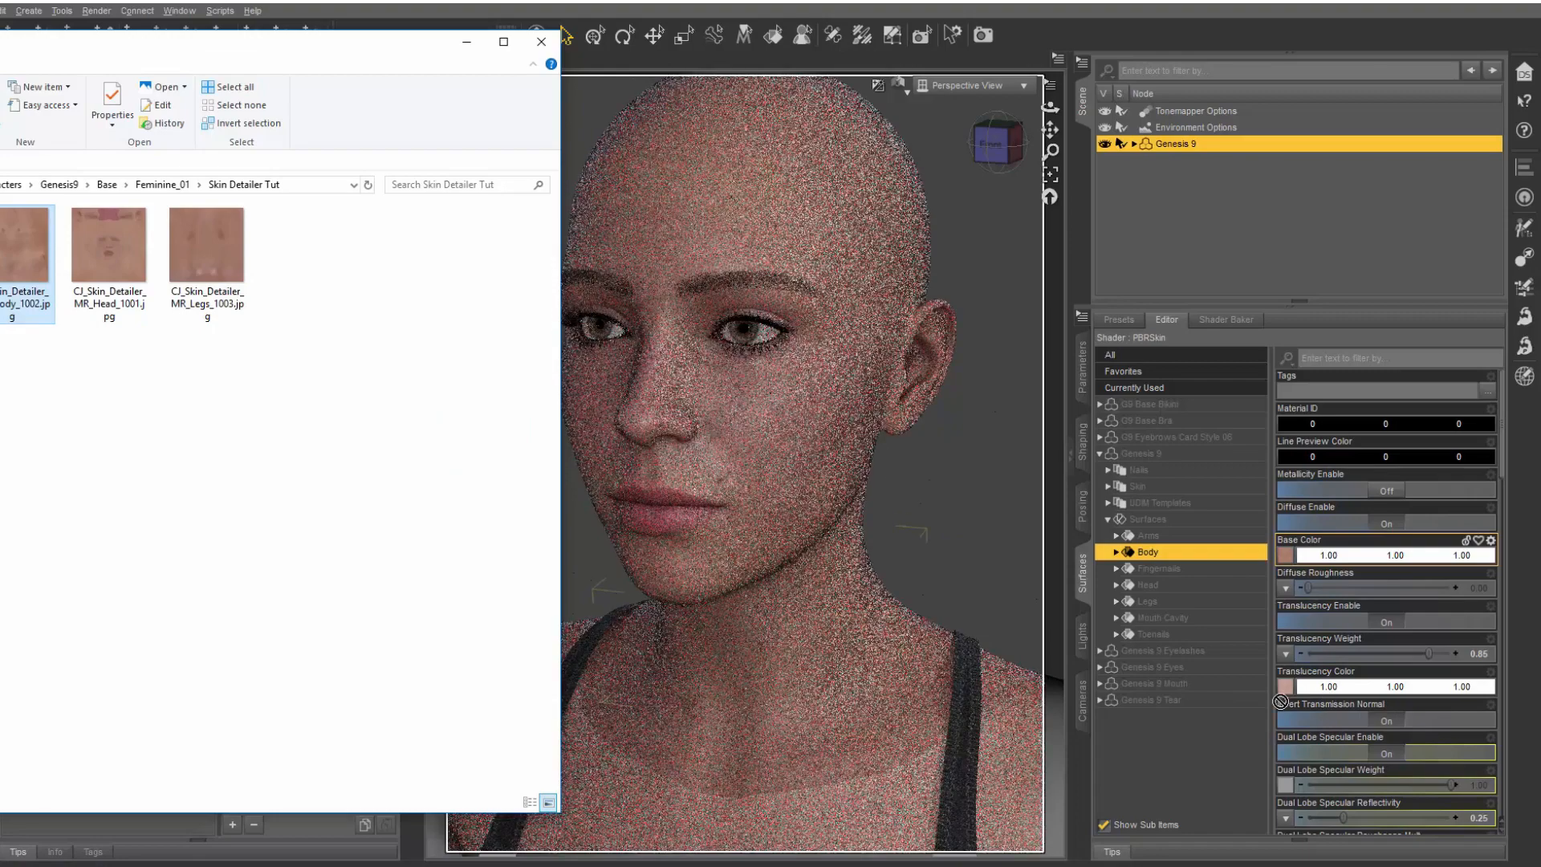
left_click_drag(28, 245, 1286, 686)
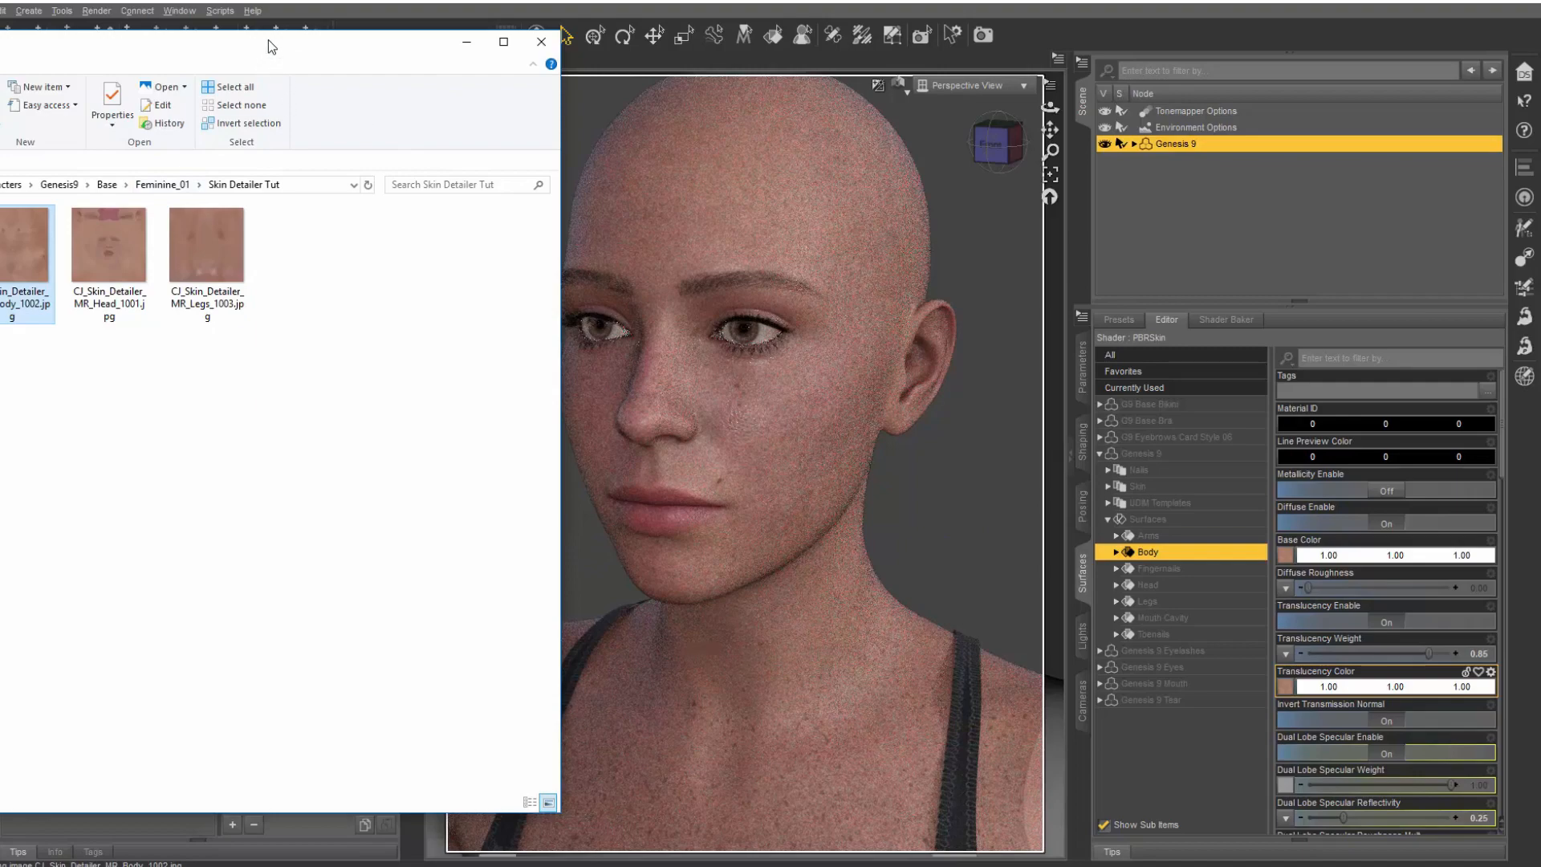
left_click_drag(268, 41, 1540, 369)
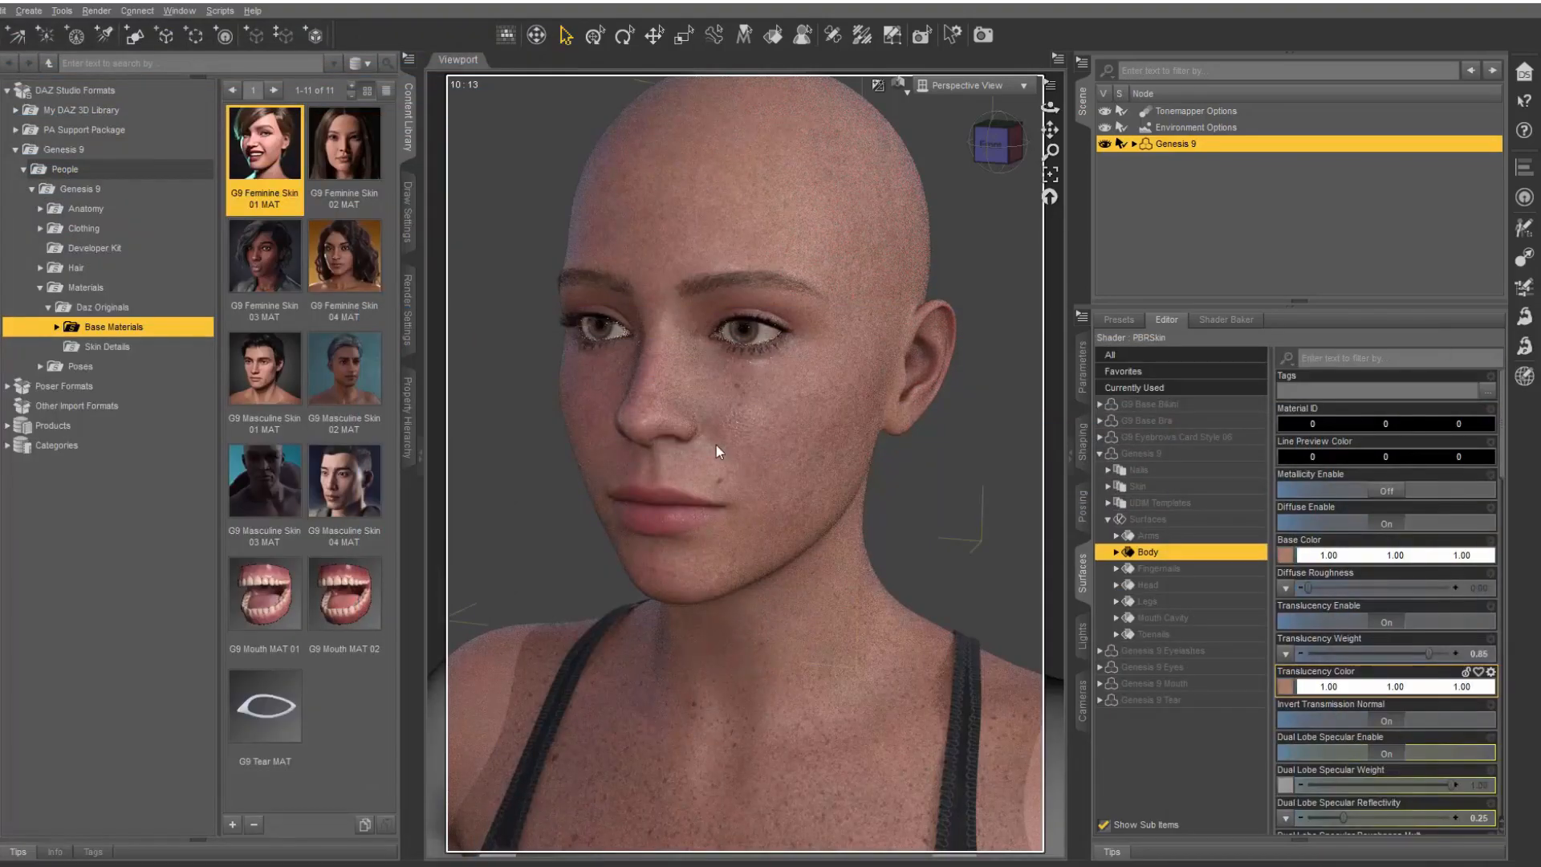
- Assign CJ_Skin_Detailer_MR_Arms_1004.jpg to the Arms surface's Base Color and Translucency Color
left_click(1163, 540)
left_click_drag(1050, 130, 884, 5)
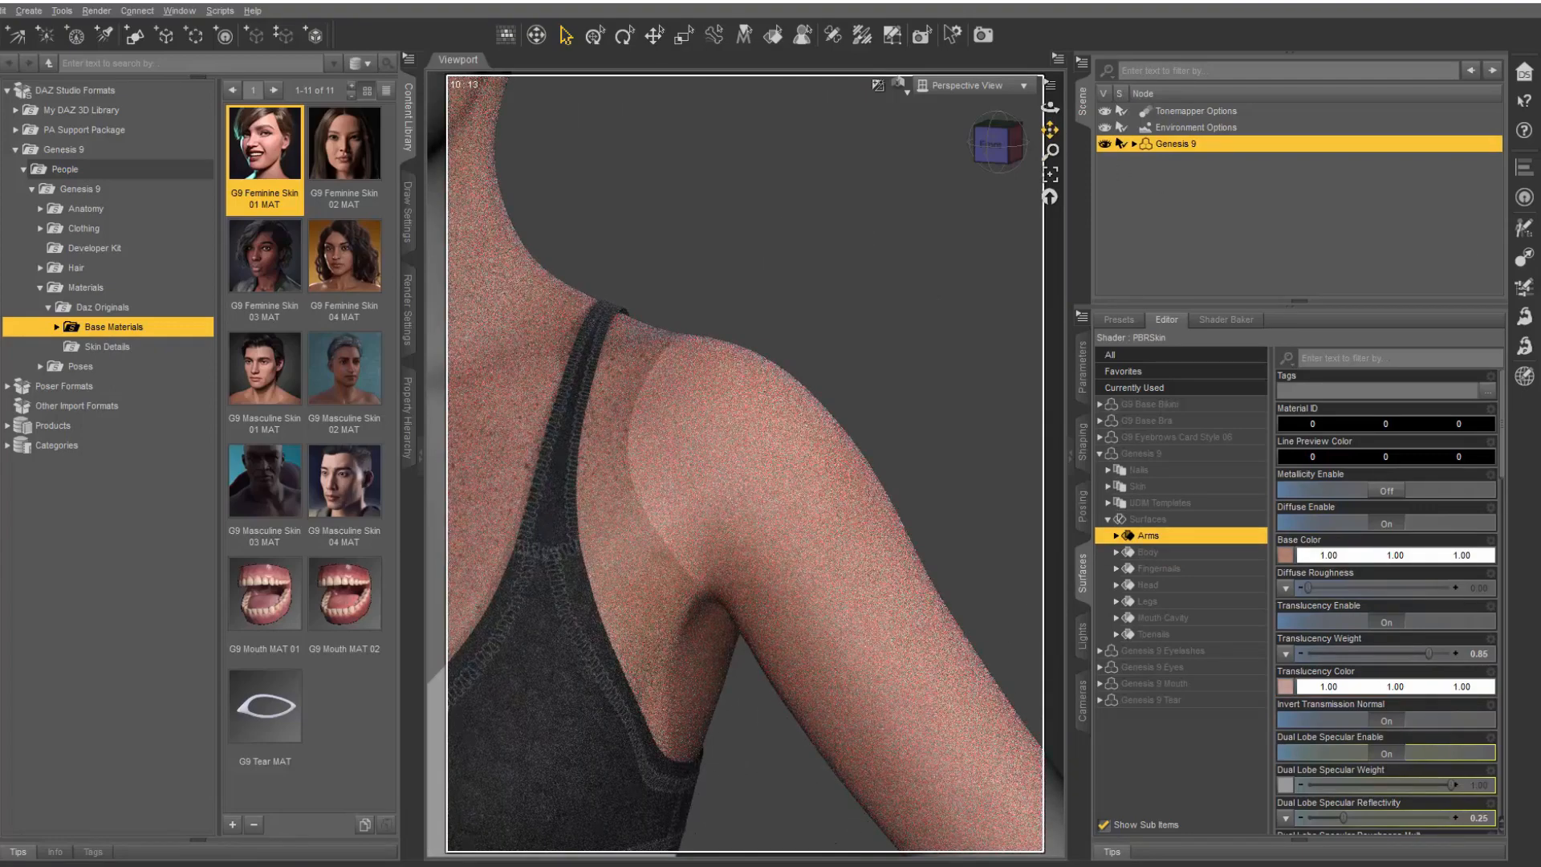
left_click_drag(1540, 80, 384, 64)
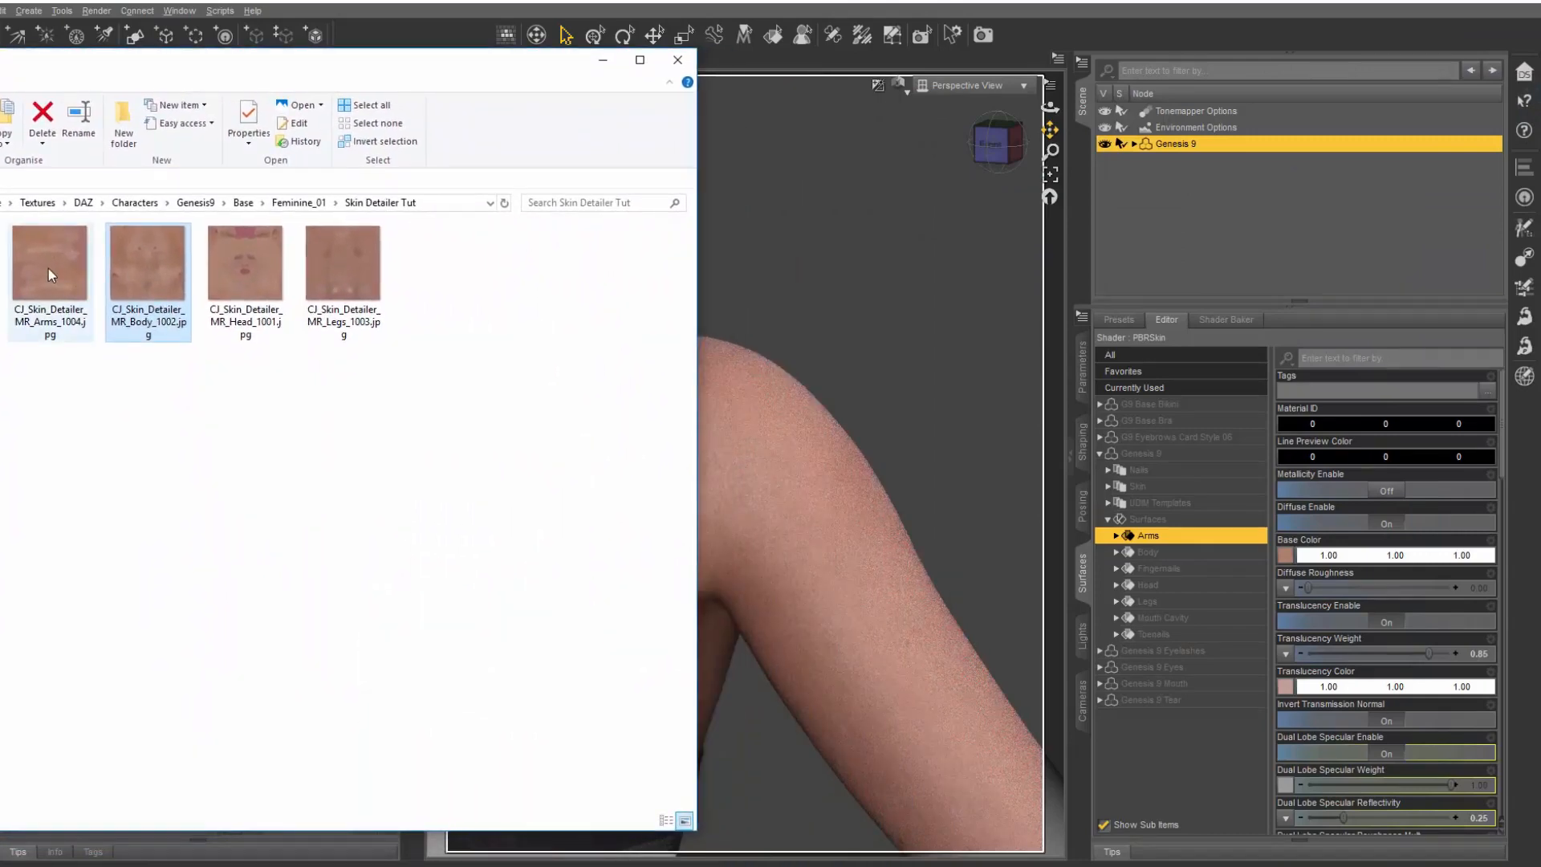
left_click_drag(46, 267, 1287, 562)
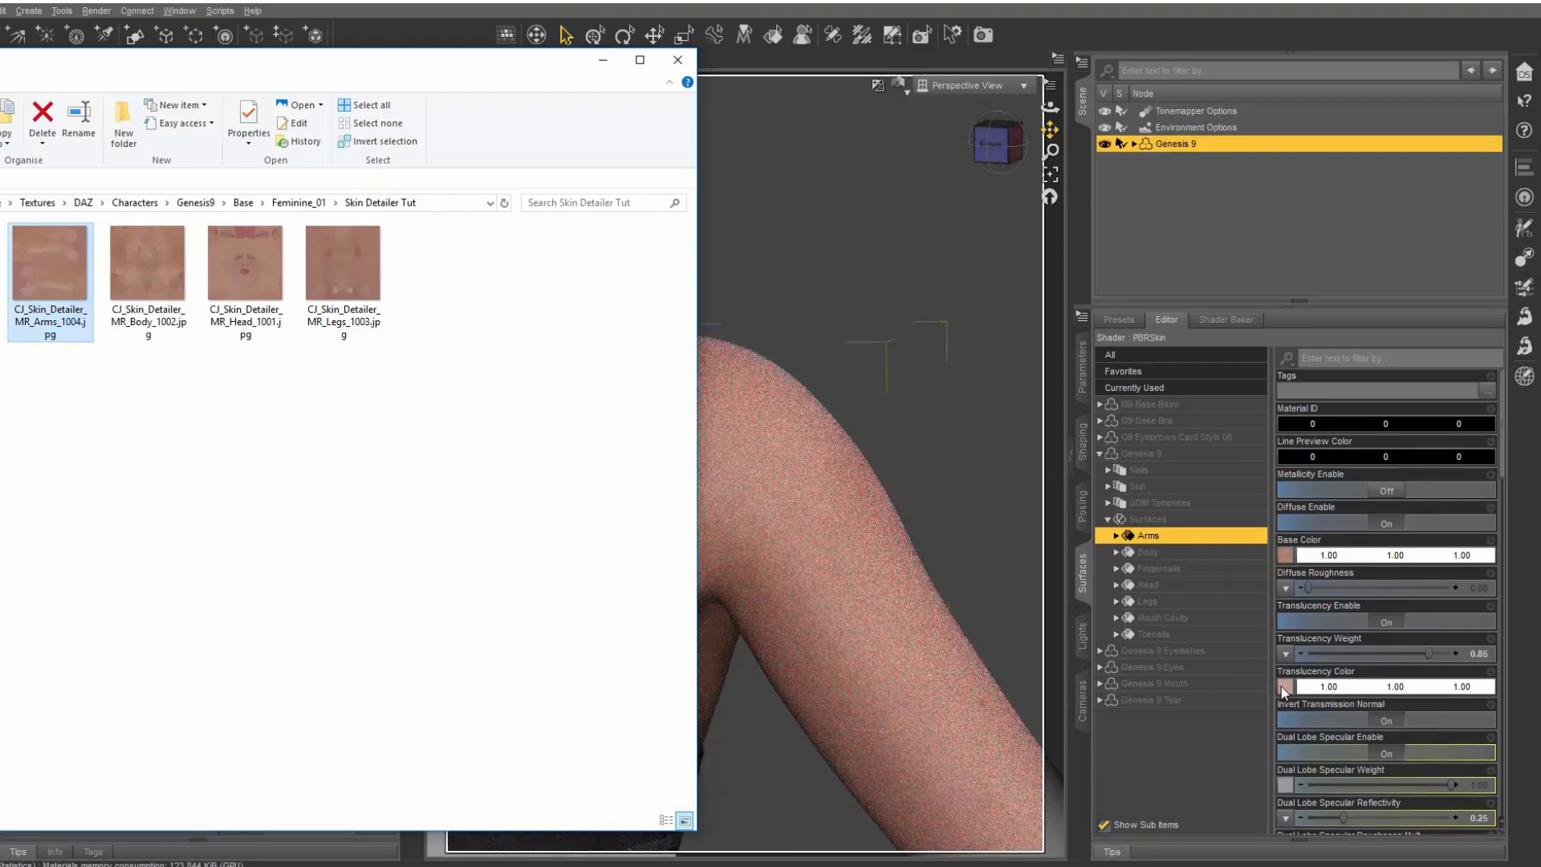
left_click_drag(1281, 686, 1282, 687)
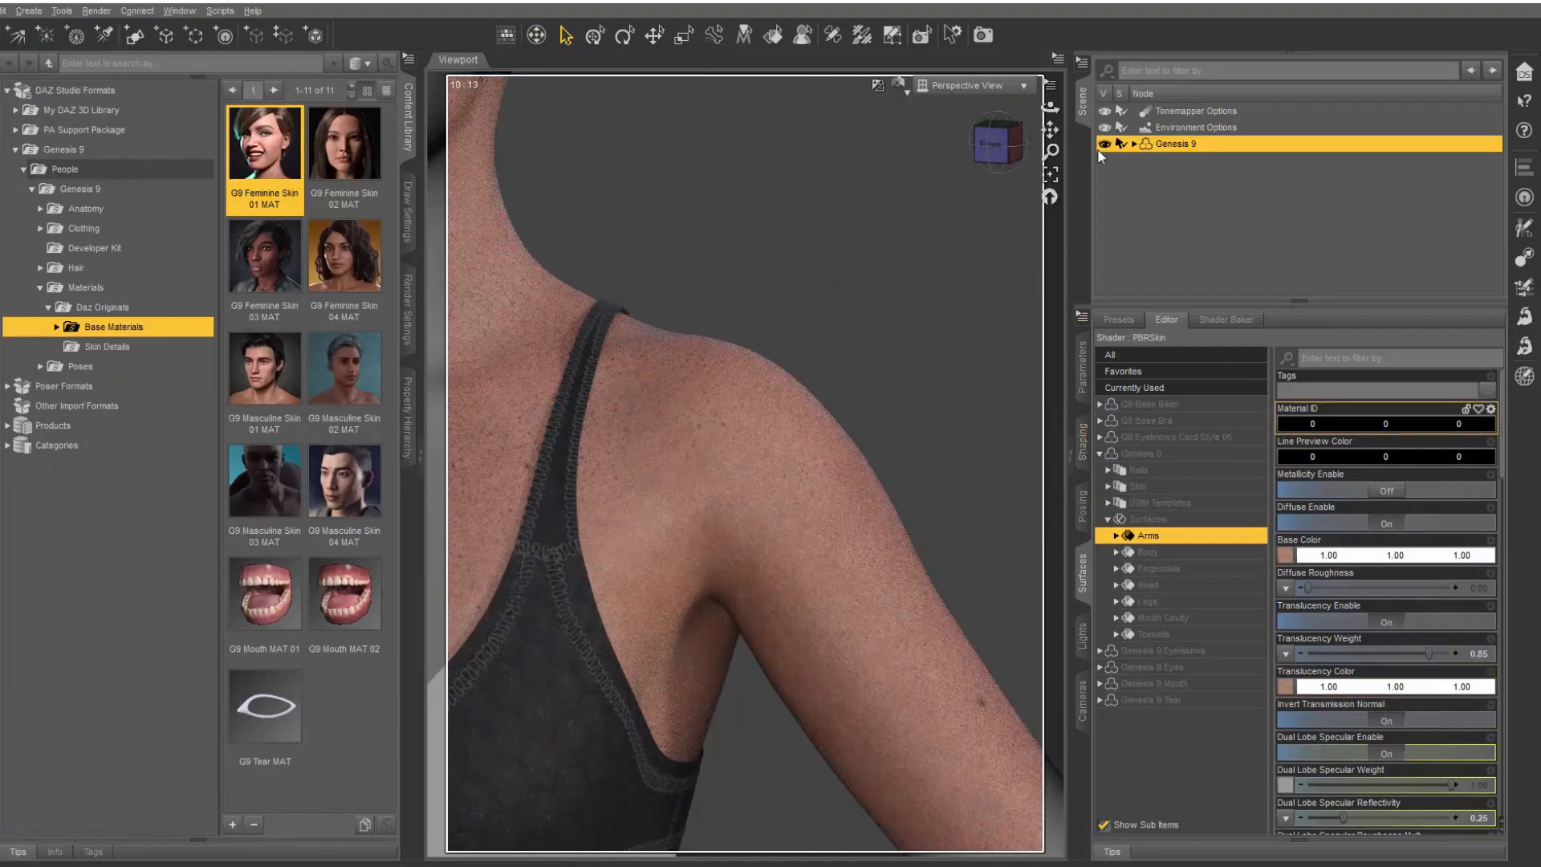
- Assign CJ_Skin_Detailer_MR_Legs_1003.jpg to the Legs surface's Base Color and Translucency Color
left_click_drag(1049, 127, 1171, 199)
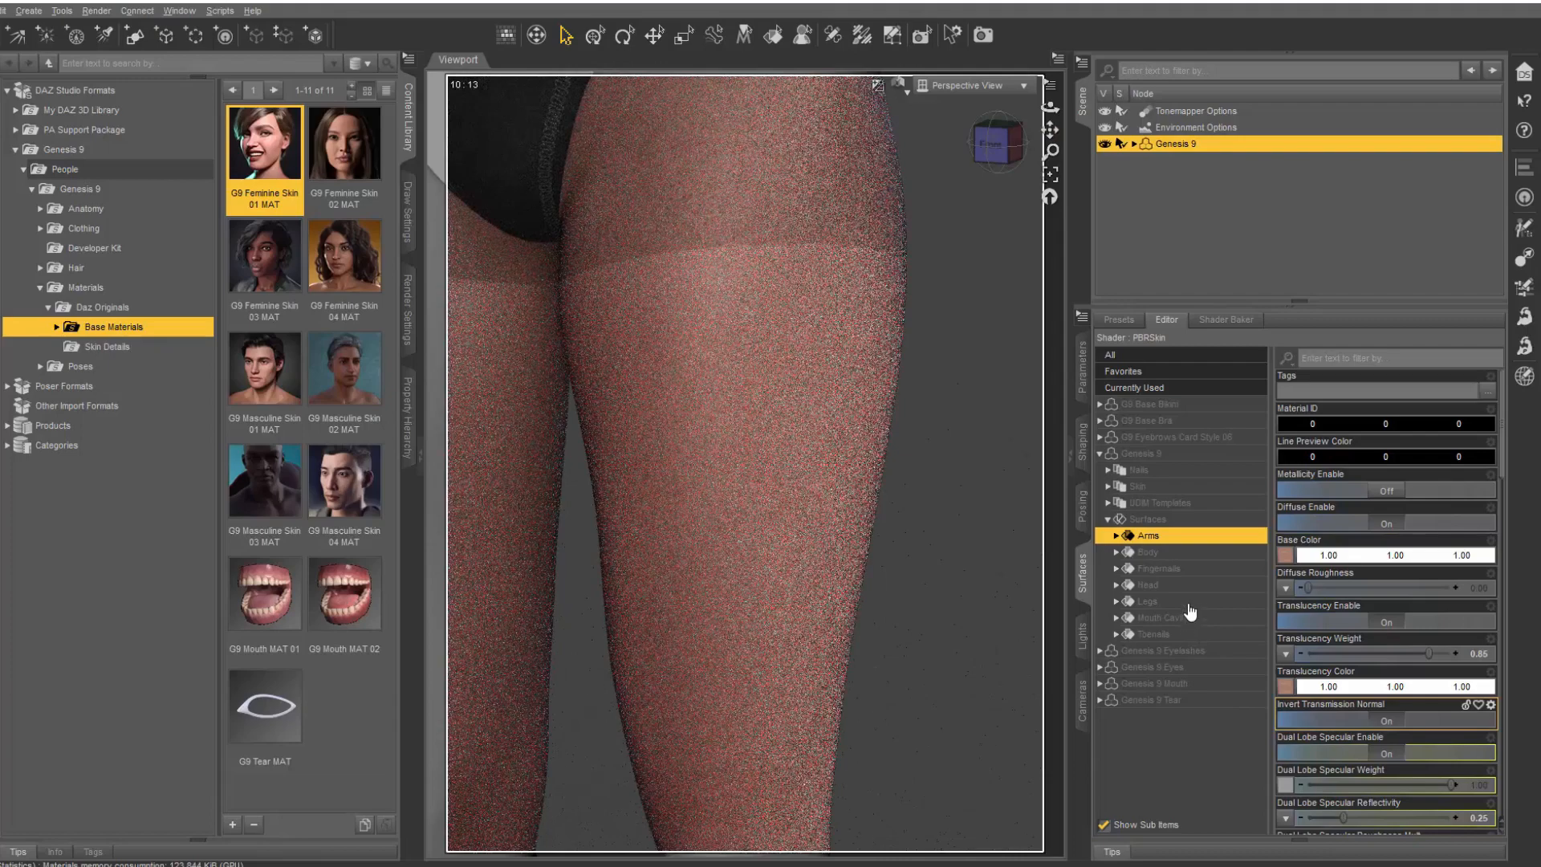
left_click(1189, 604)
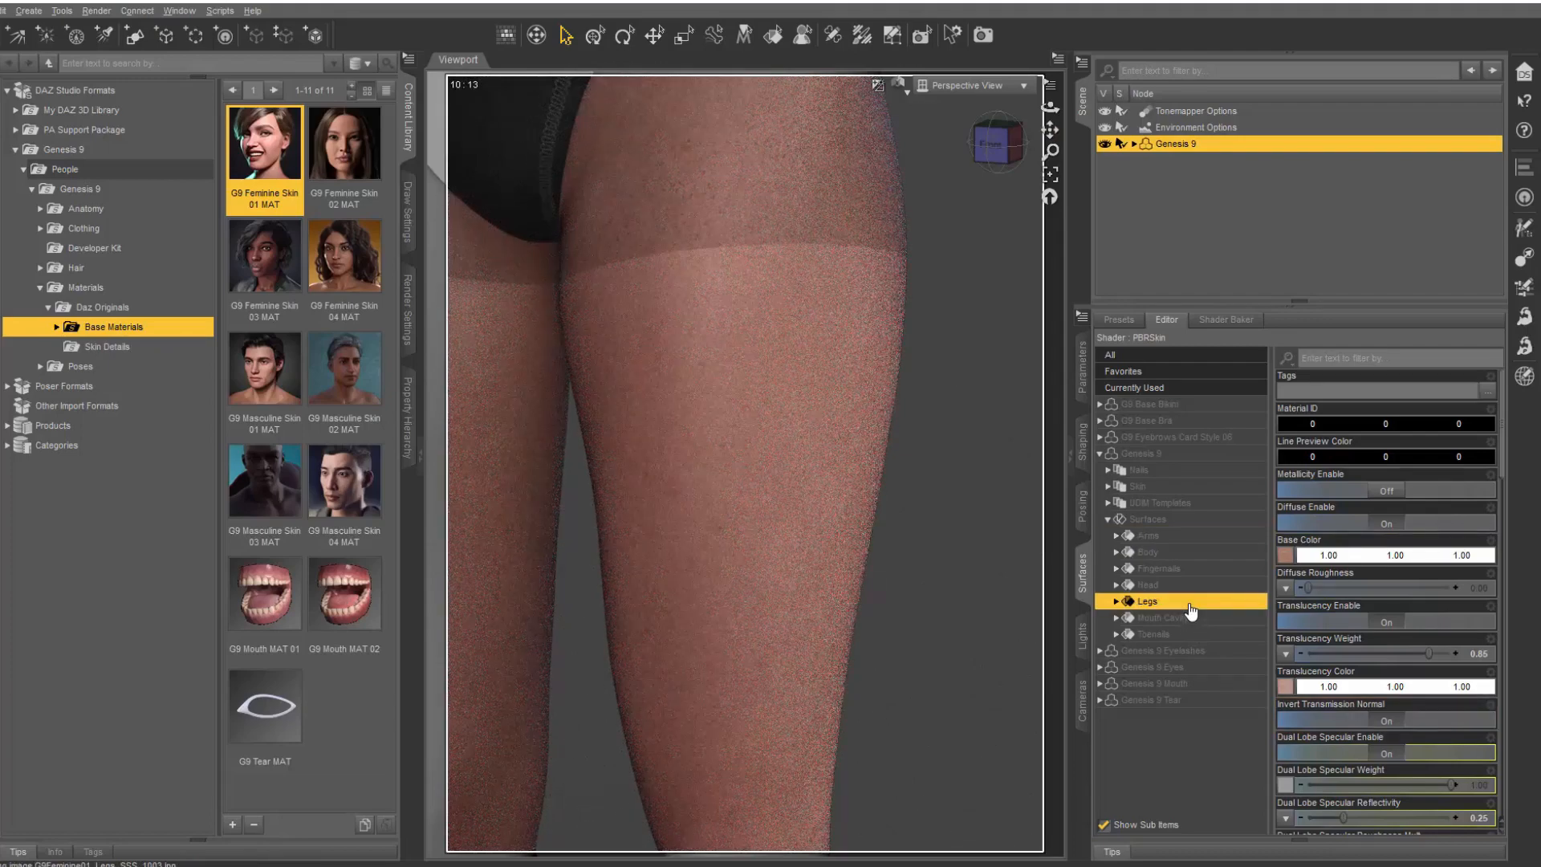
key("alt+Tab")
left_click_drag(438, 526, 336, 106)
left_click_drag(211, 292, 1287, 552)
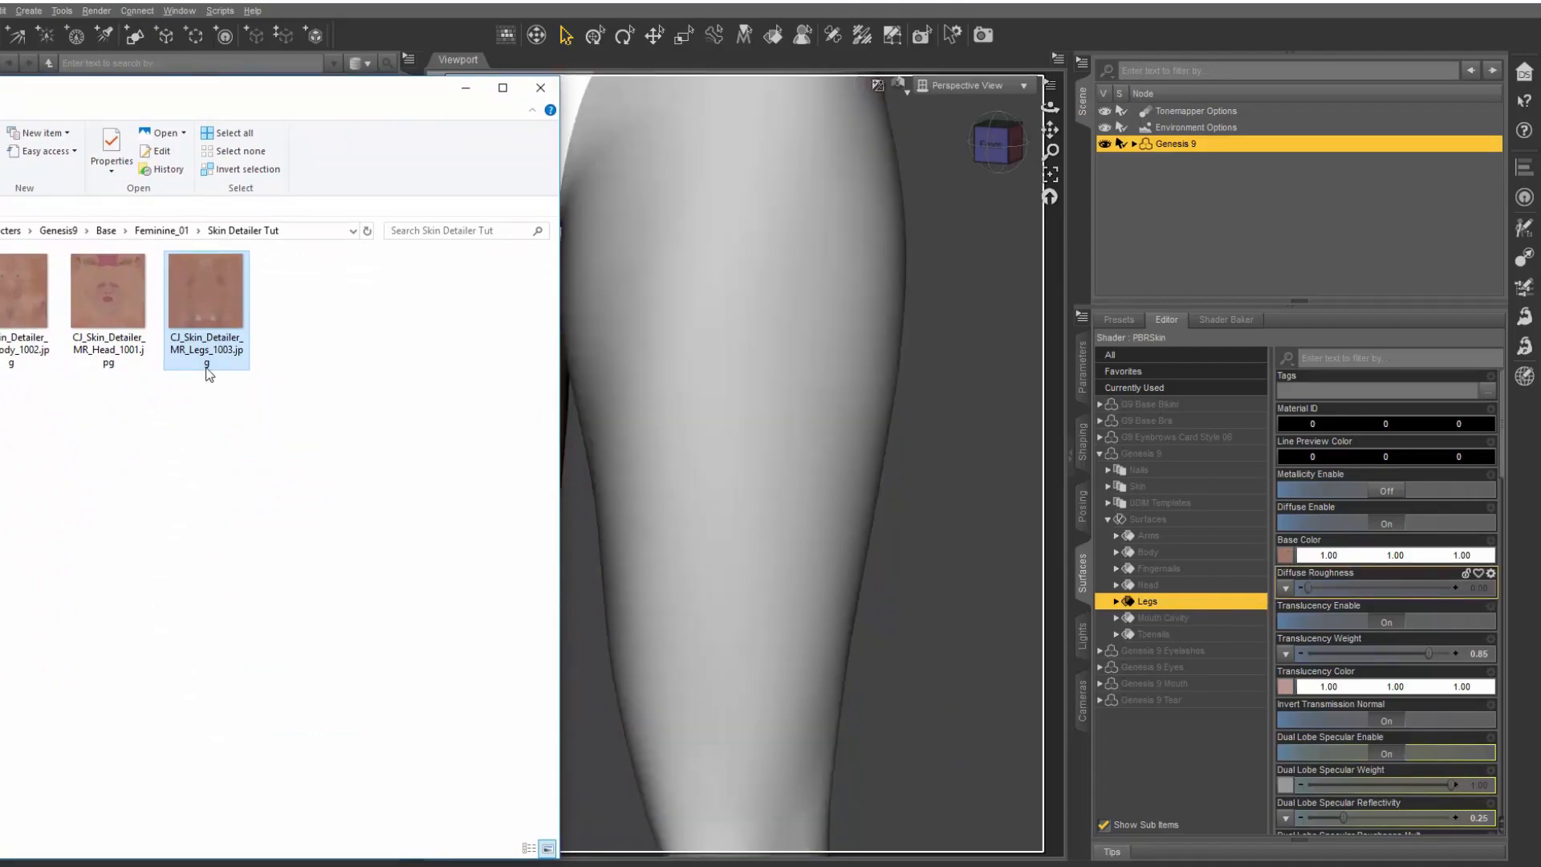
left_click_drag(213, 292, 1285, 687)
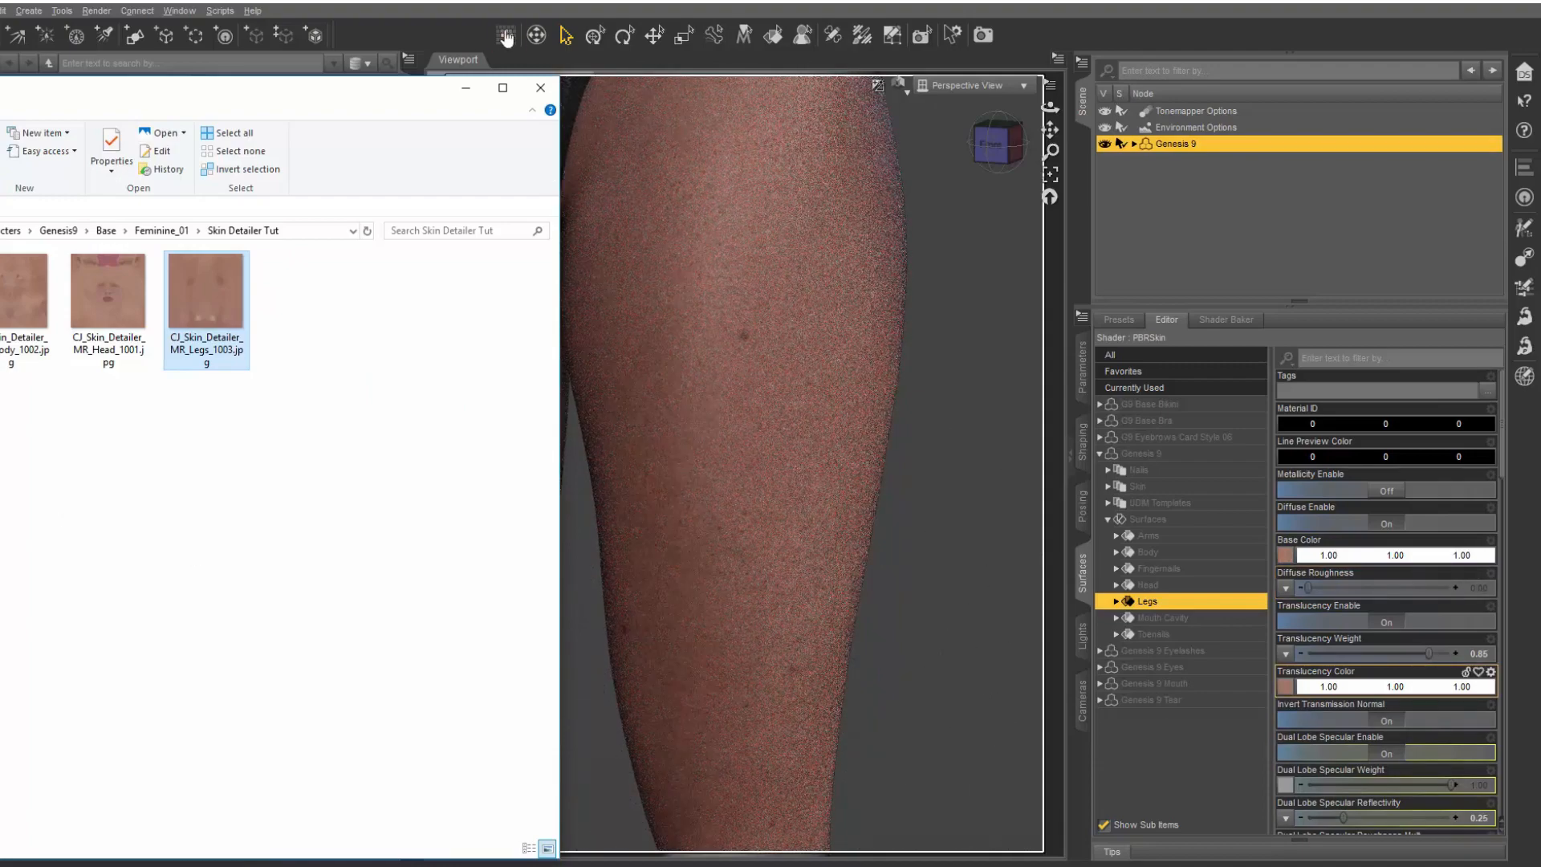
left_click(465, 87)
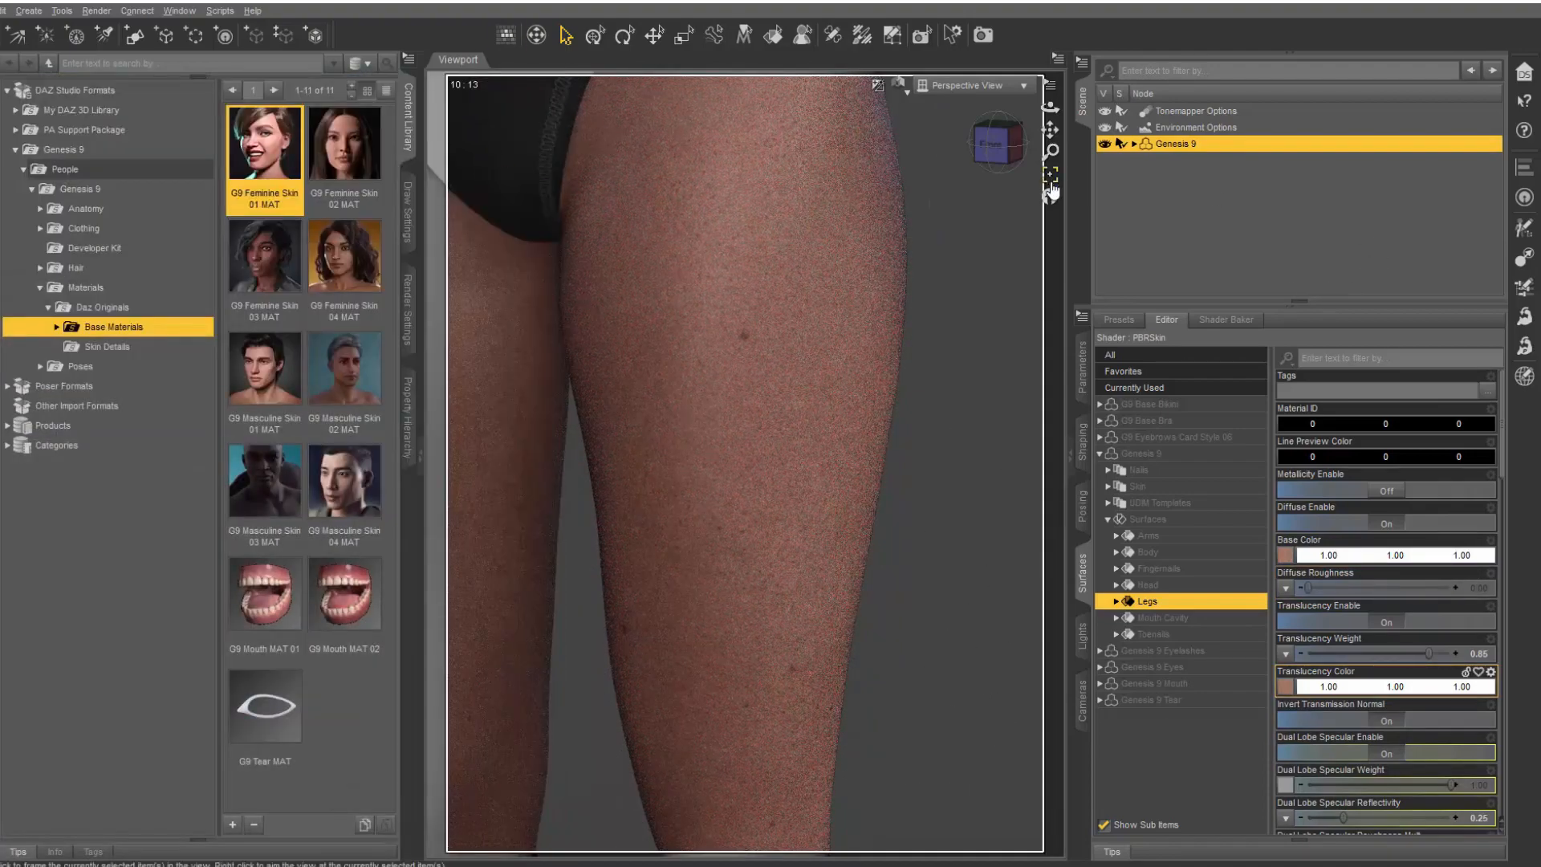
- Duplicate the Genesis 9 figure with its node hierarchy and move the copy to X Translate -12.55 and Z Translate -21.95
mouse_move(1050, 130)
left_mouse_down()
mouse_move(1043, 172)
mouse_move(1067, 131)
left_mouse_up()
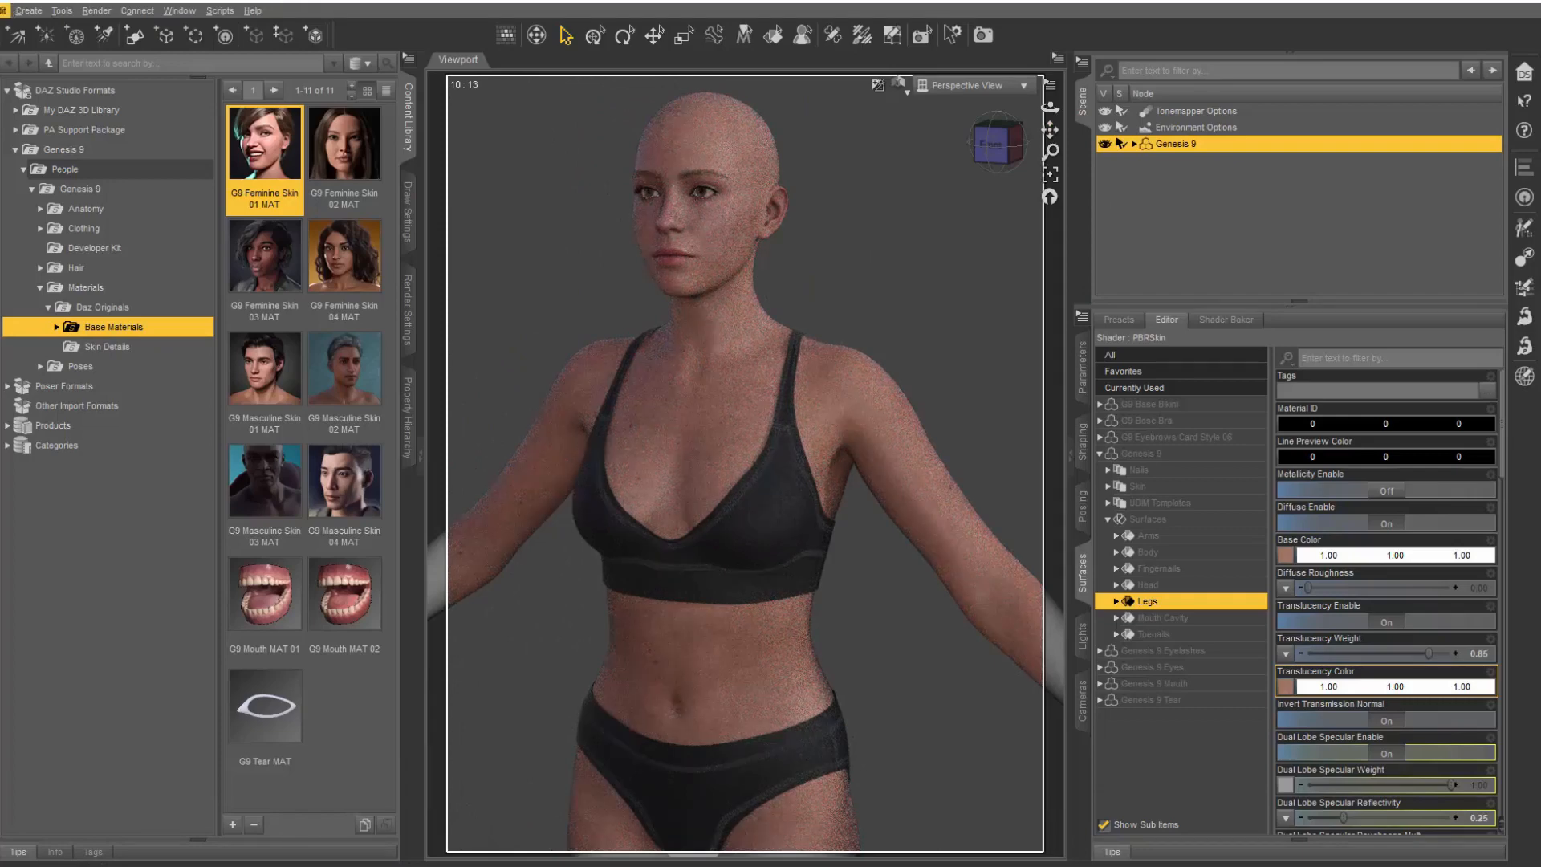
left_click(5, 11)
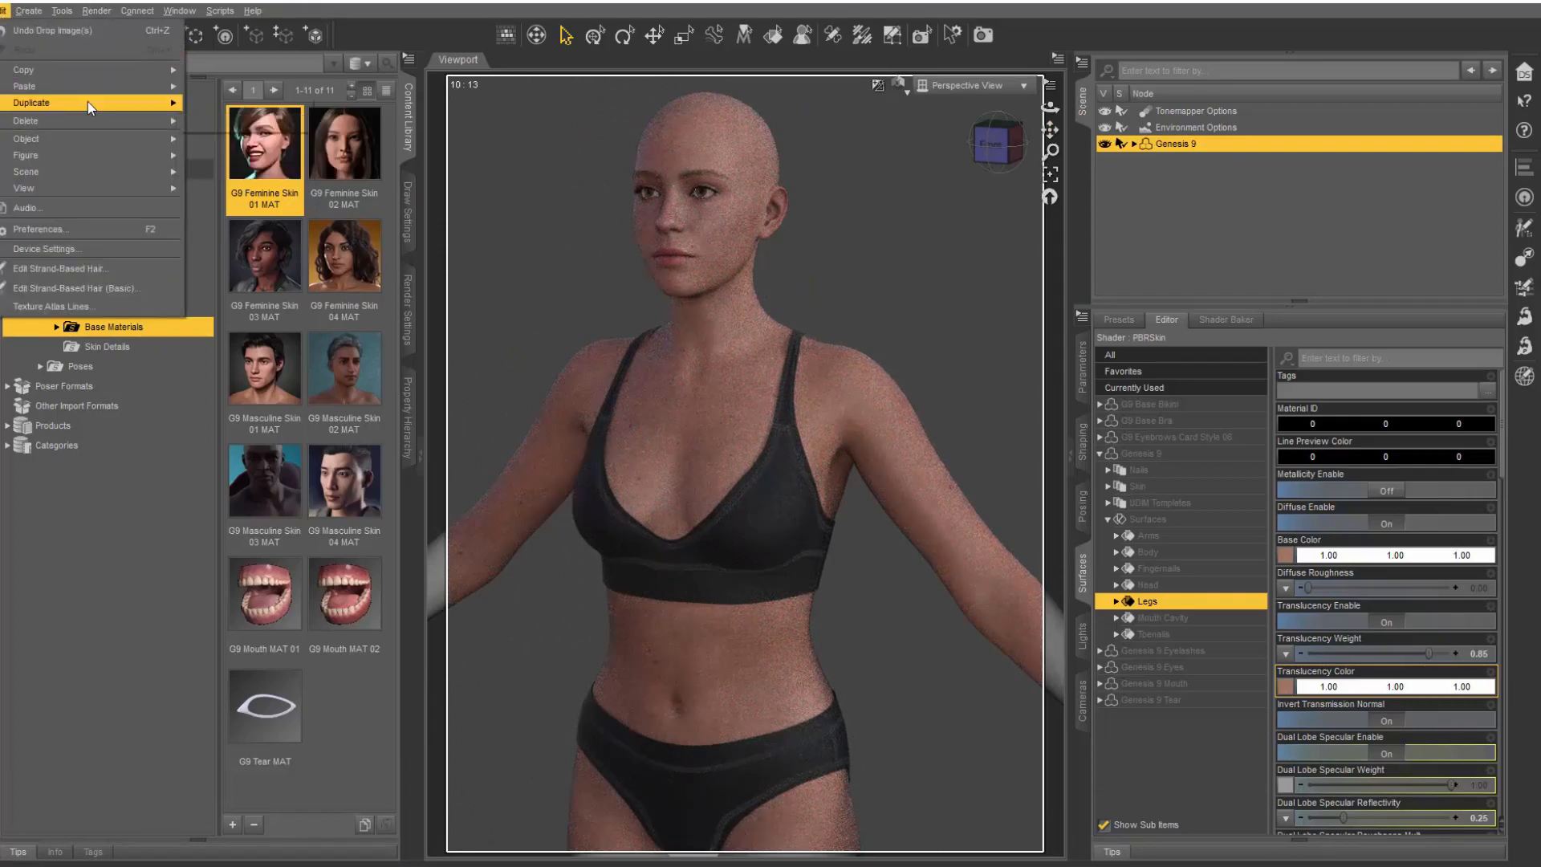
mouse_move(89, 101)
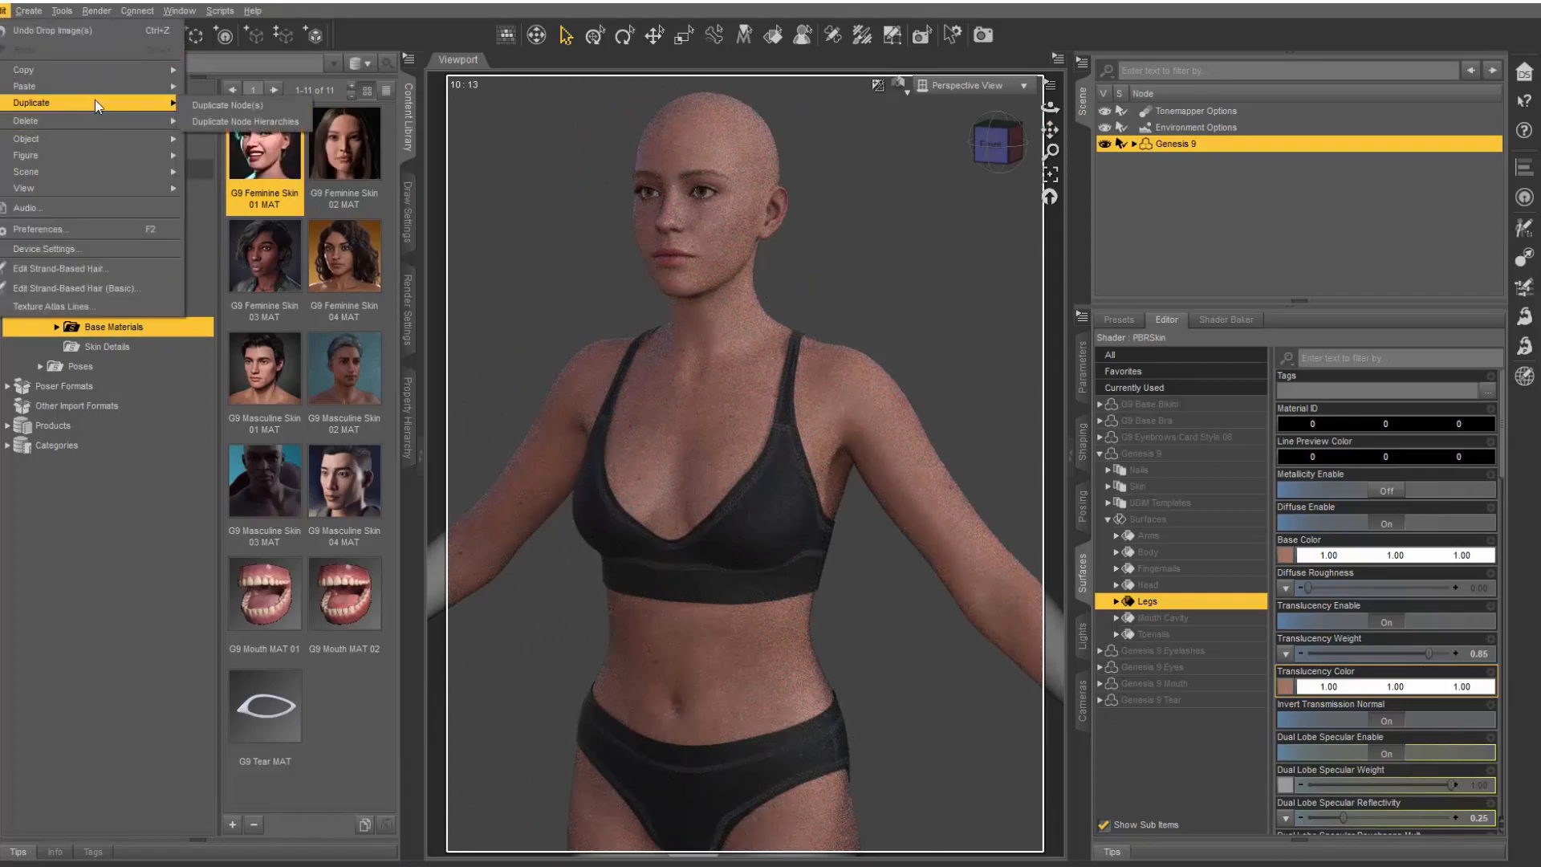
left_click(264, 122)
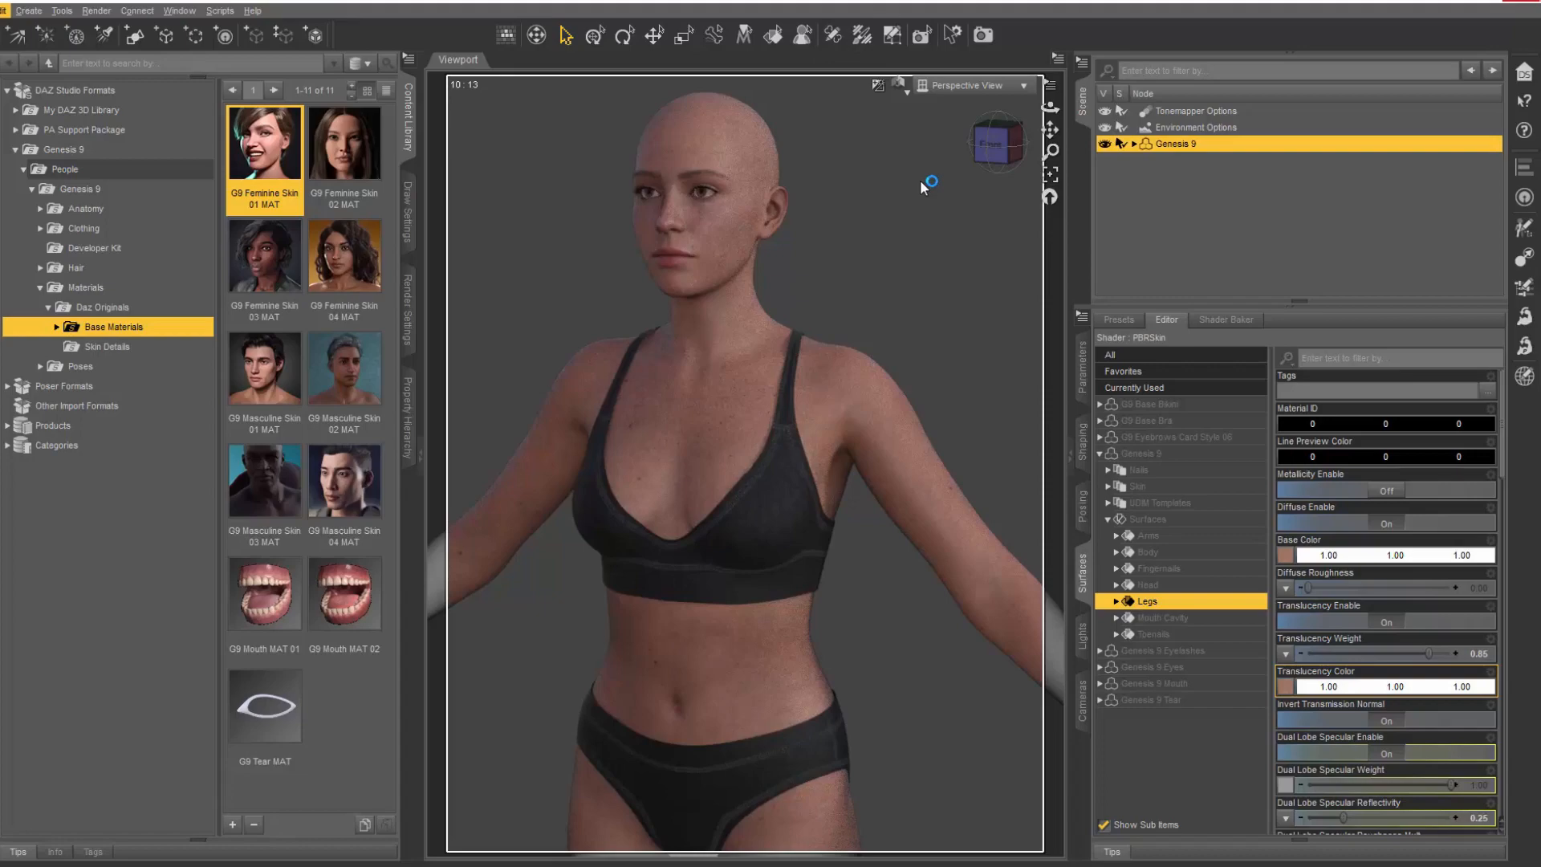
left_click_drag(1342, 355, 1340, 356)
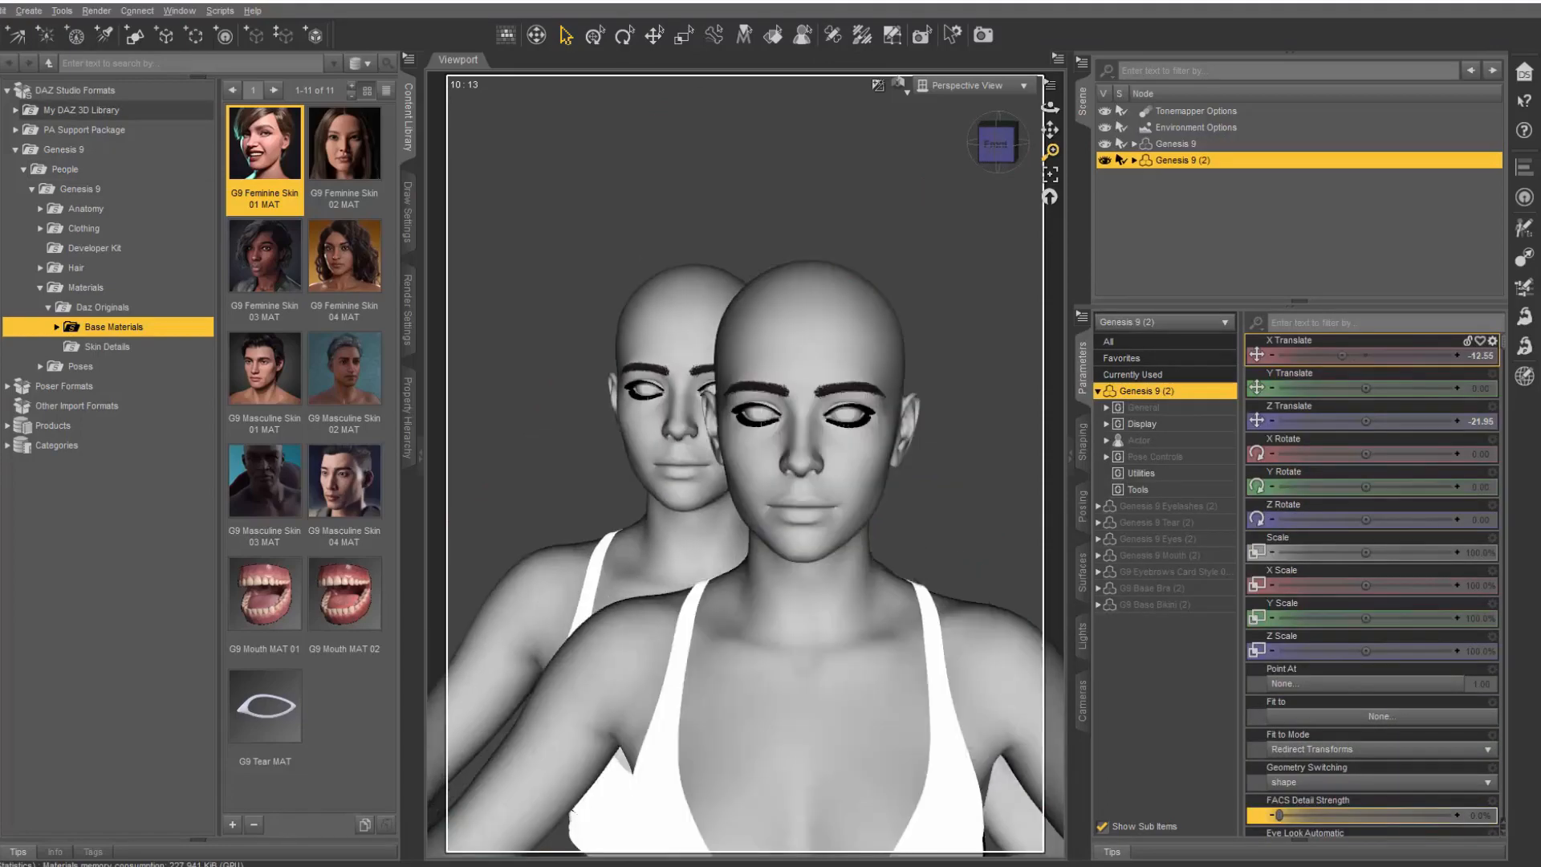
mouse_move(1049, 107)
left_mouse_down()
mouse_move(1051, 146)
mouse_move(1051, 96)
left_mouse_up()
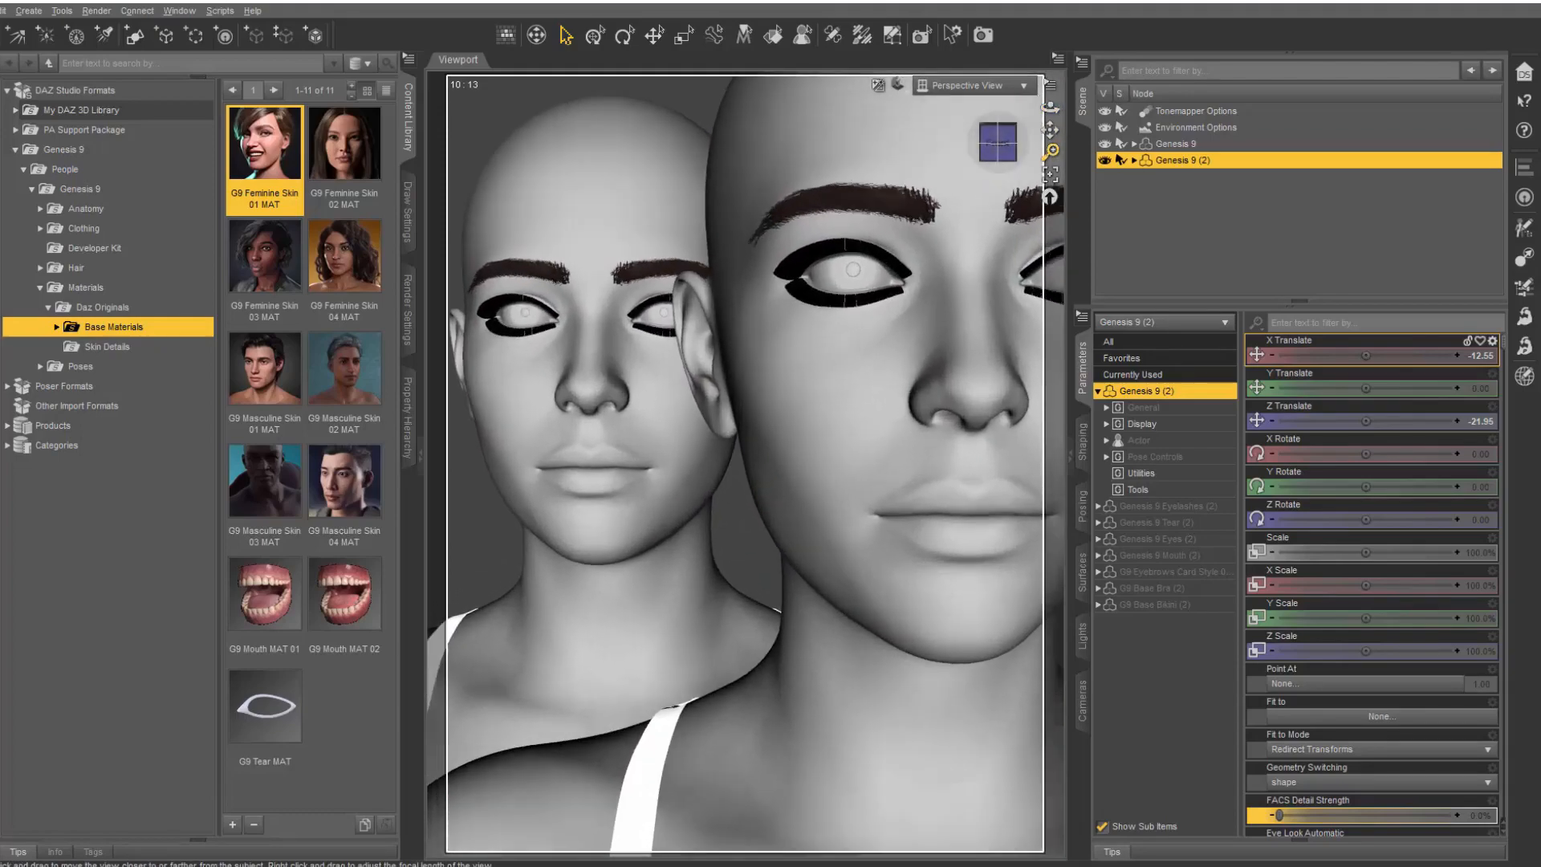